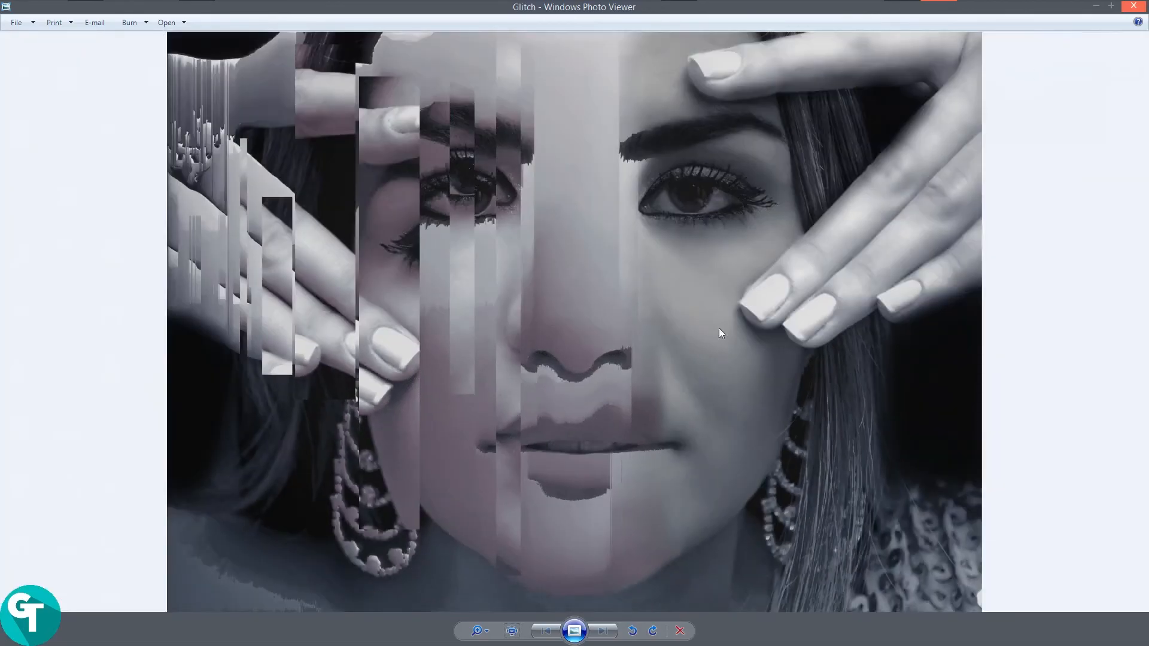
Inspect the finished Glitch image at actual size and close the photo viewer.
click(511, 630)
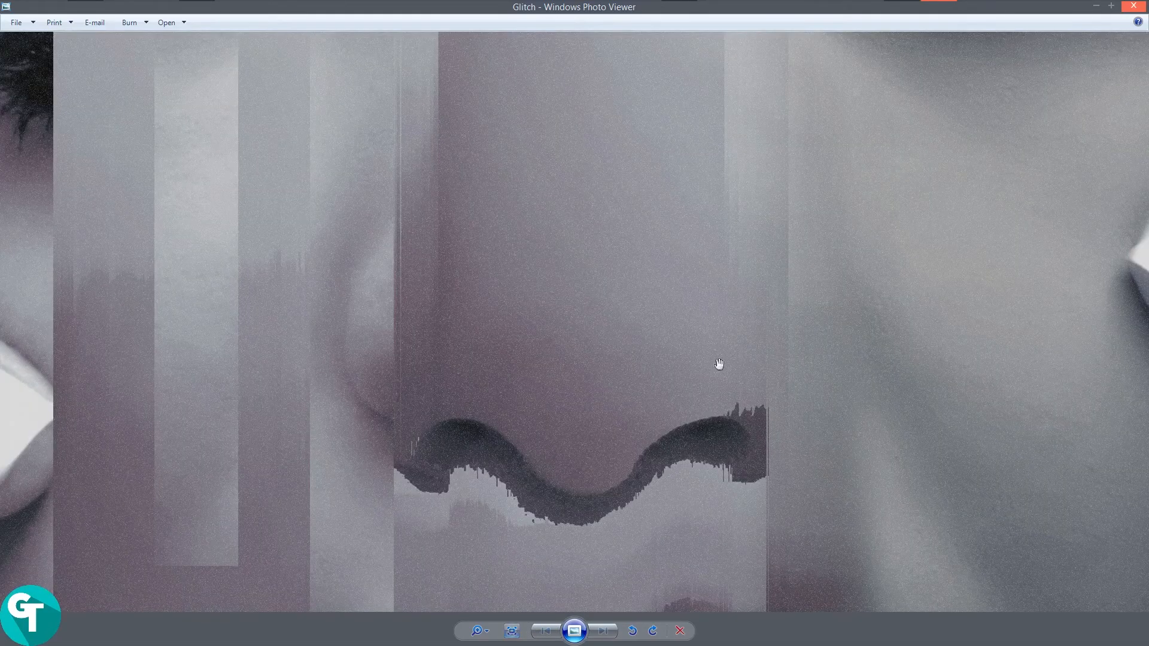
scroll(549, 218, down, 2)
scroll(550, 217, down, 3)
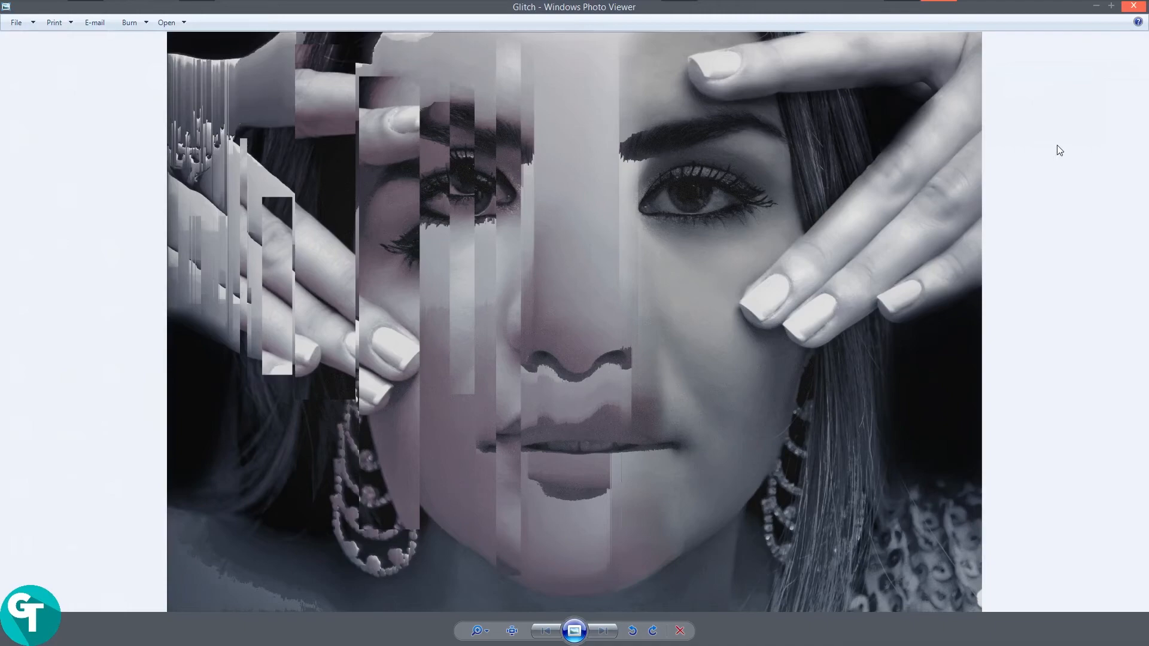
click(1133, 6)
click(1124, 7)
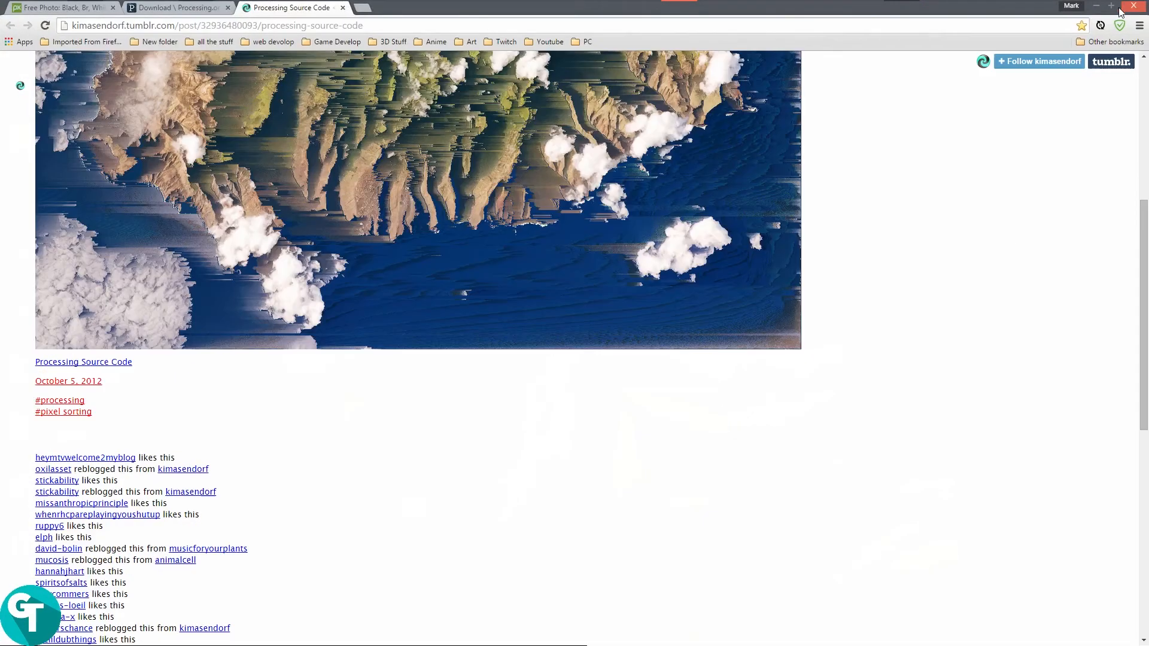
Return to the top of the Processing Source Code page and launch GIMP.
scroll(511, 212, up, 3)
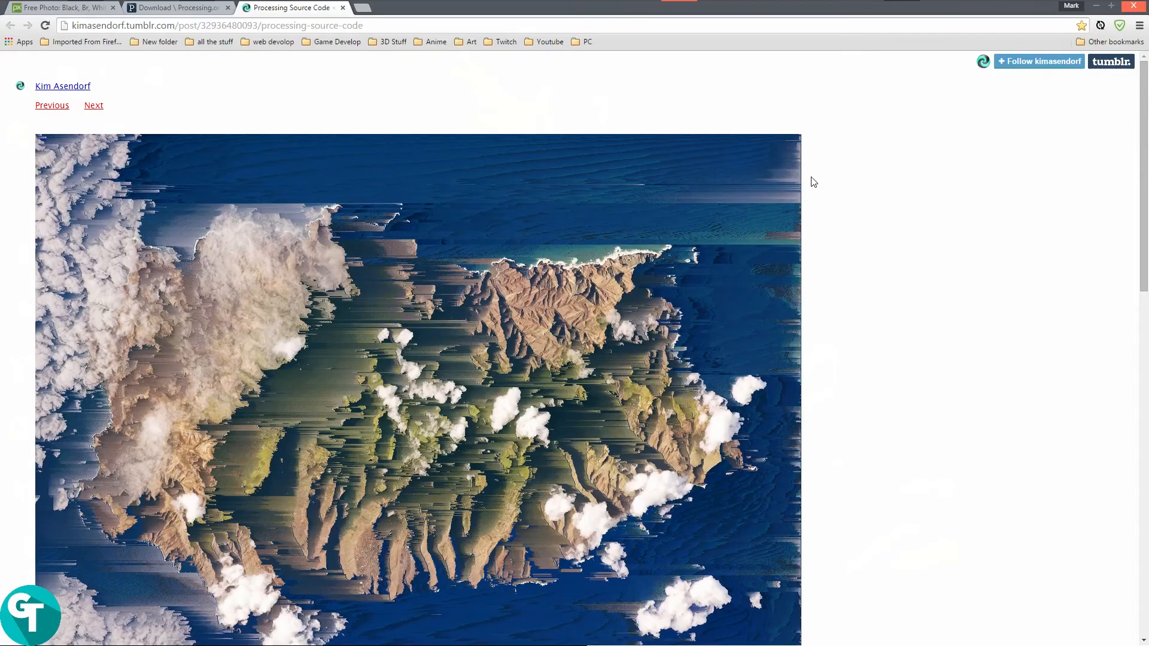
mouse_move(407, 5)
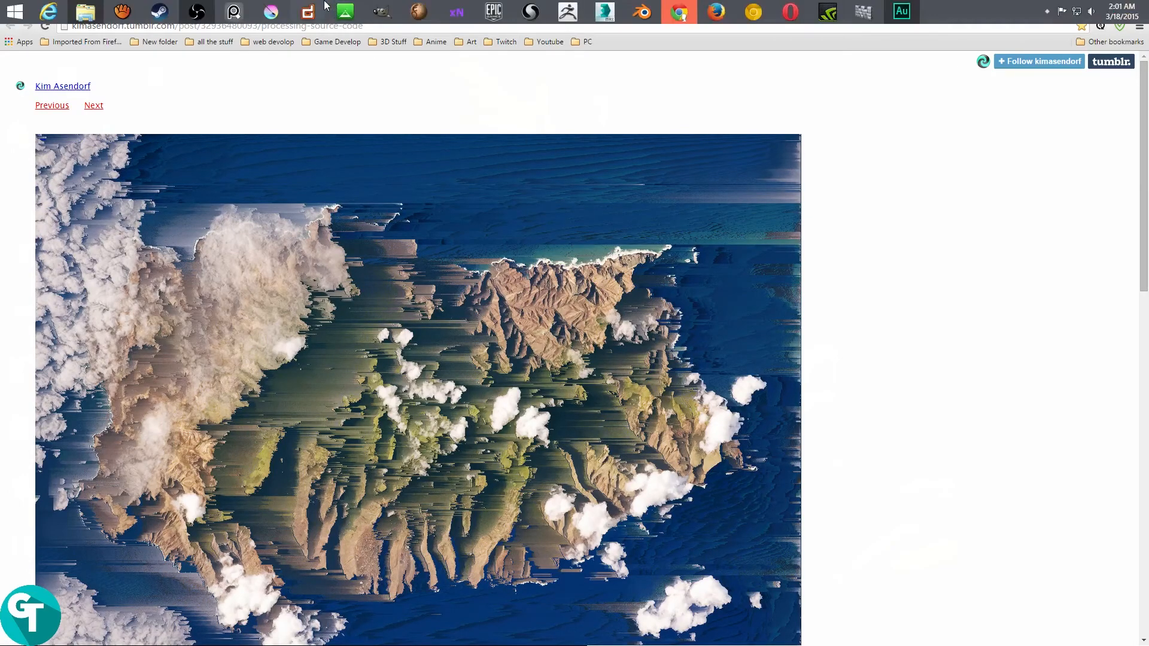
click(388, 10)
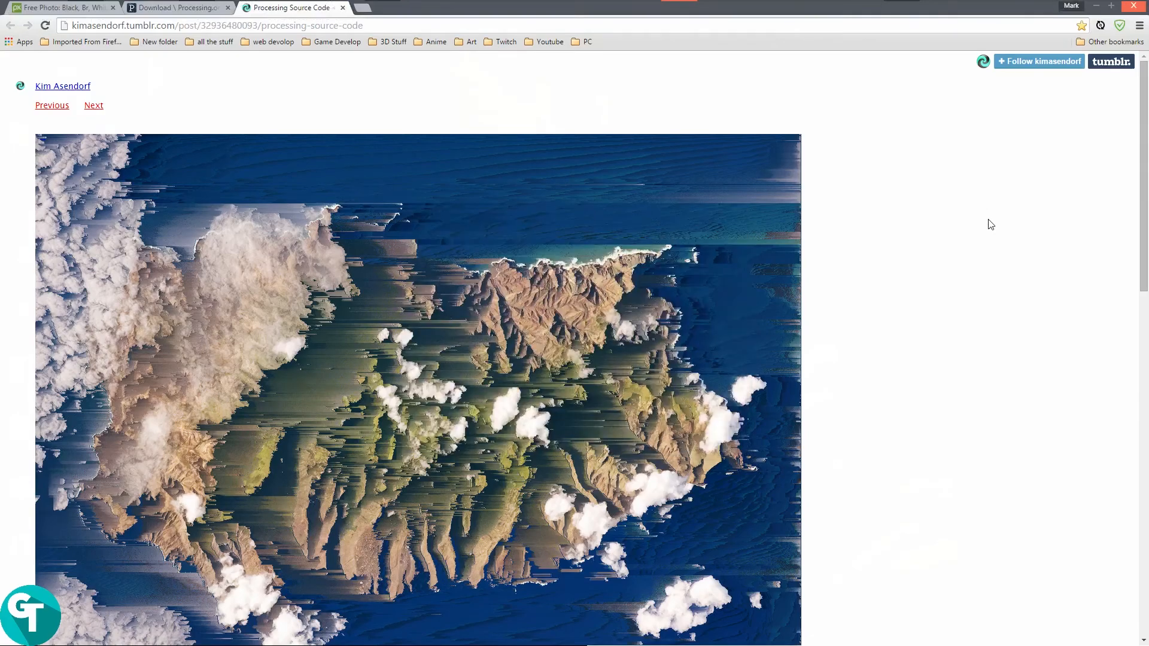
Examine the Processing Source Code page and its image linking to the ASDFPixelSort.zip download.
scroll(768, 246, down, 2)
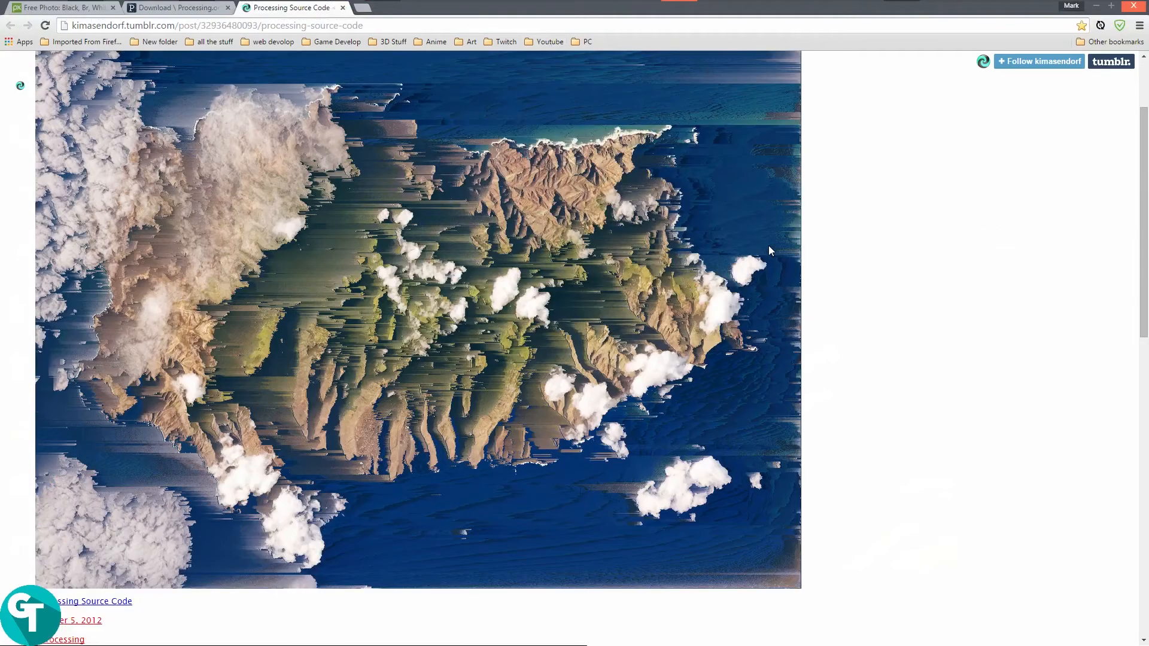
scroll(230, 225, down, 2)
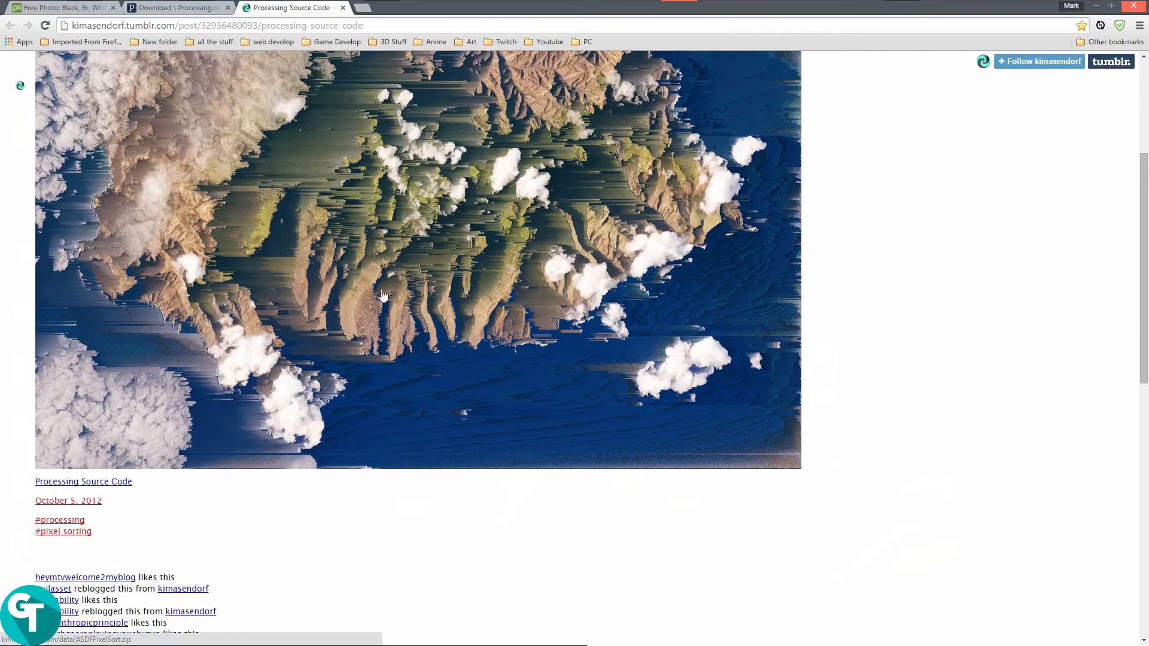
scroll(456, 305, down, 2)
scroll(457, 306, up, 5)
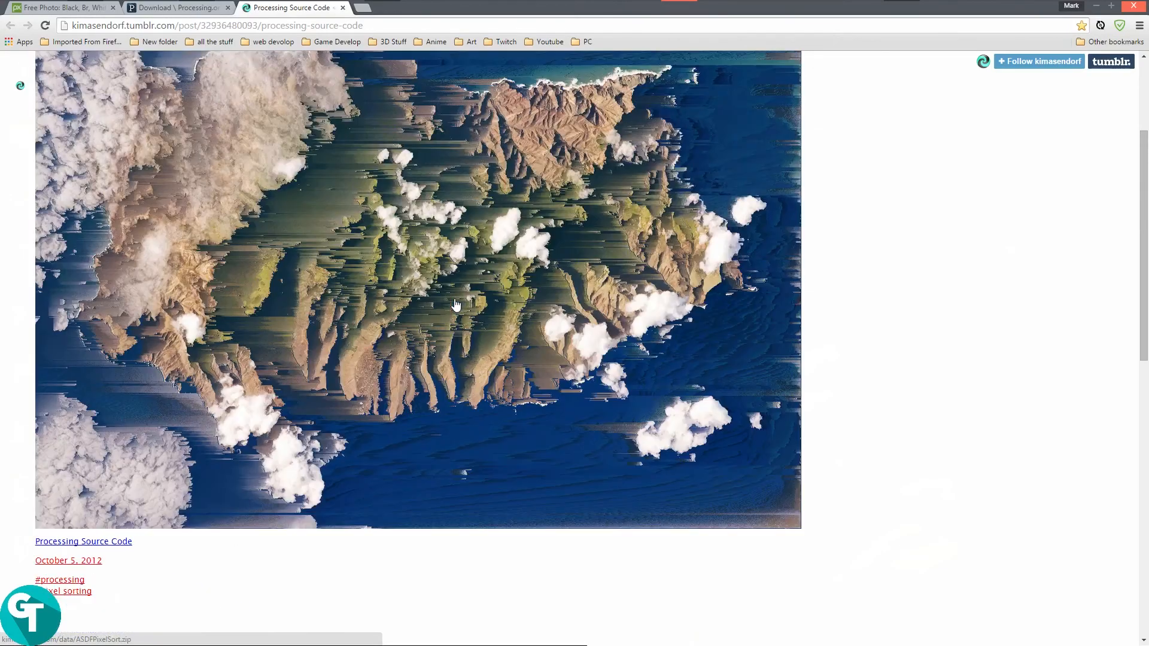
scroll(367, 192, down, 5)
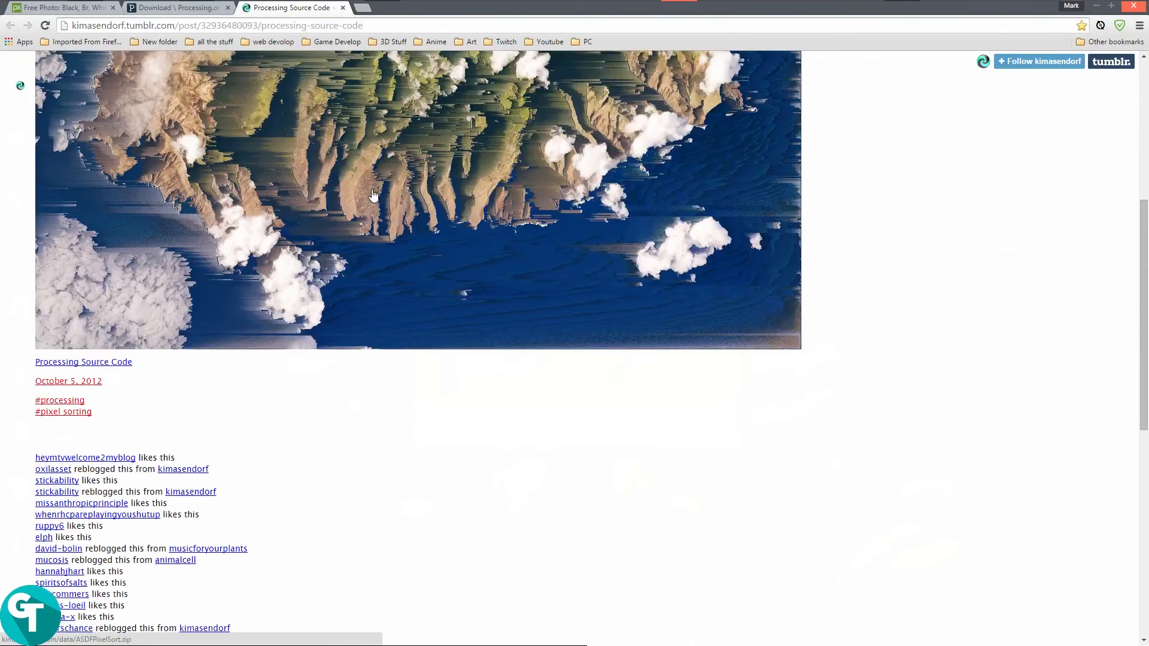
scroll(418, 302, down, 1)
scroll(417, 303, up, 3)
scroll(311, 216, up, 4)
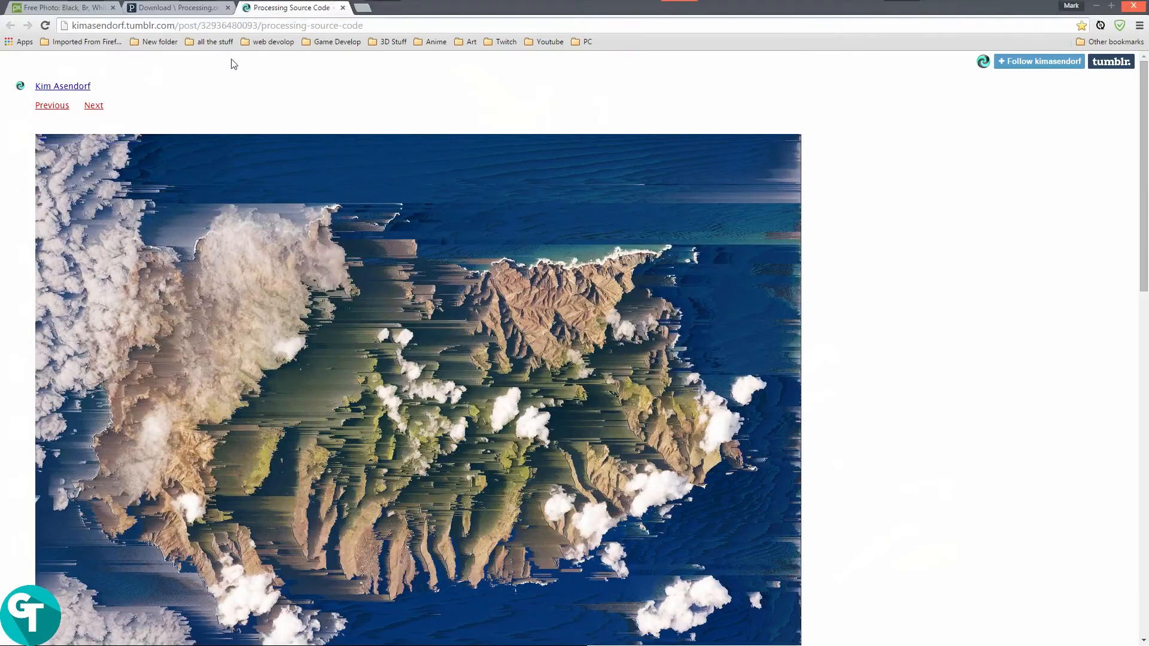
Minimize GIMP and review the Processing download page alongside the pixel sorting source code page.
click(173, 9)
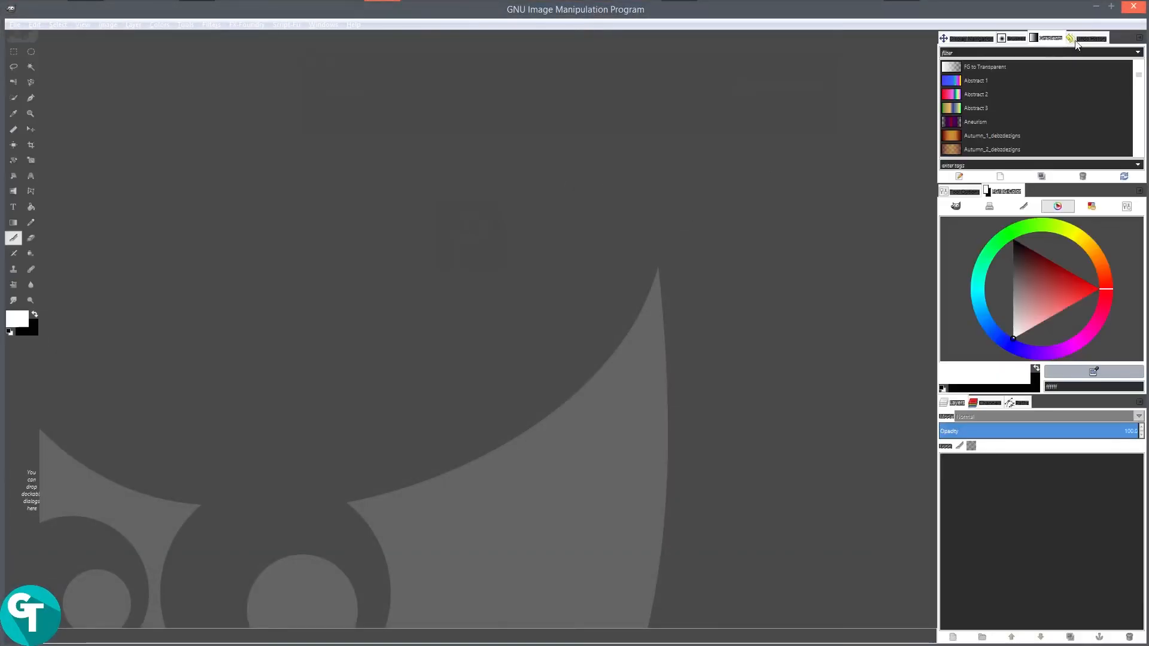
click(1096, 9)
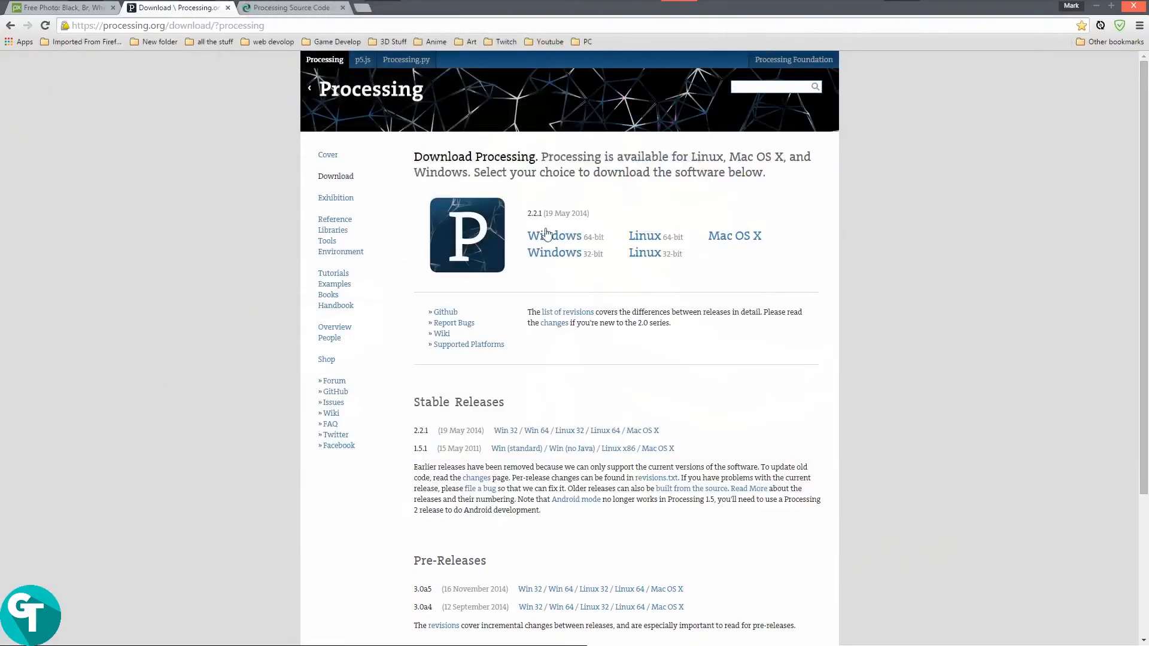
click(251, 9)
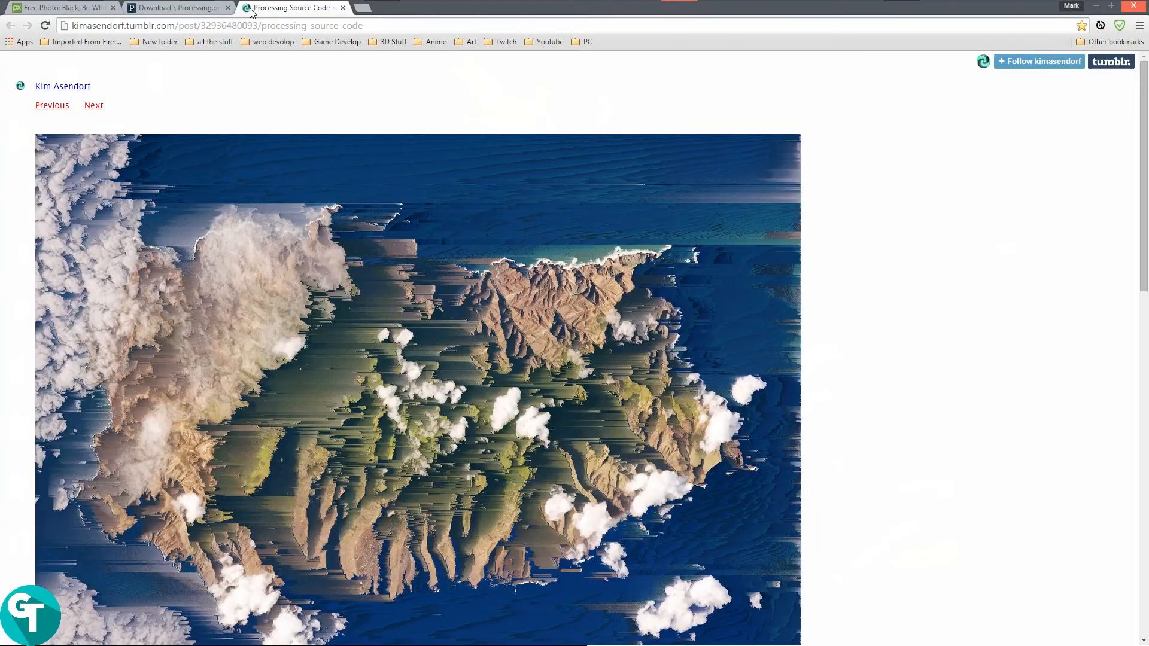
scroll(428, 299, down, 3)
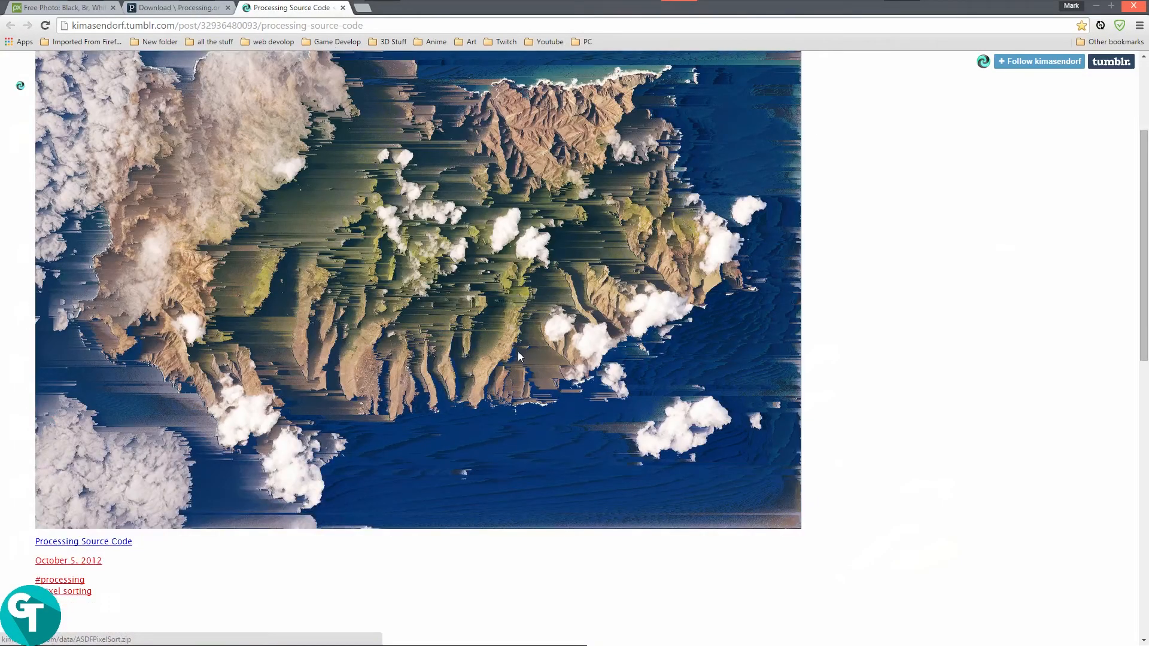
scroll(507, 363, down, 2)
scroll(608, 536, up, 5)
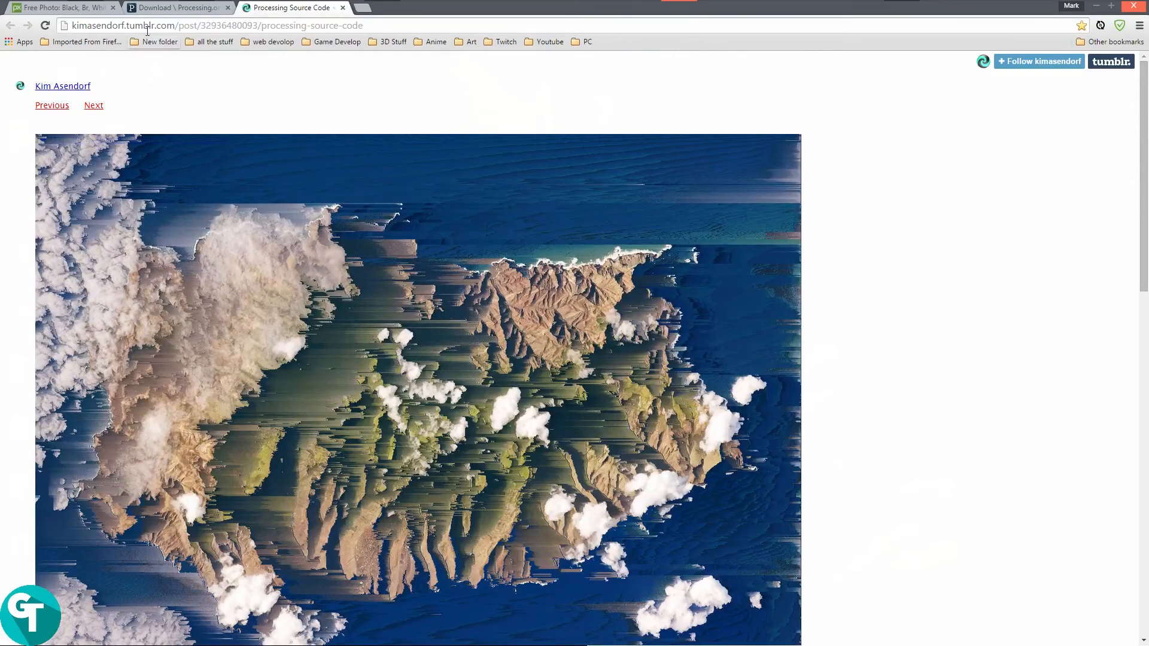
click(153, 9)
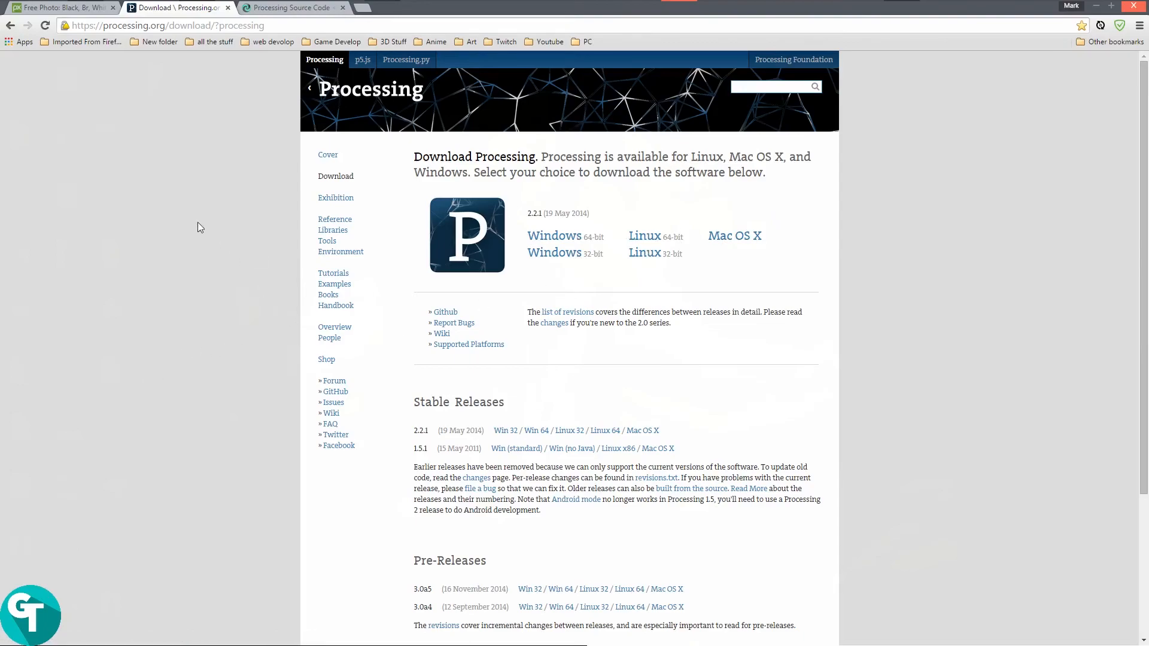
Check the Pixabay portrait photo's page and read its public domain download terms, closing the terms page when done.
click(74, 13)
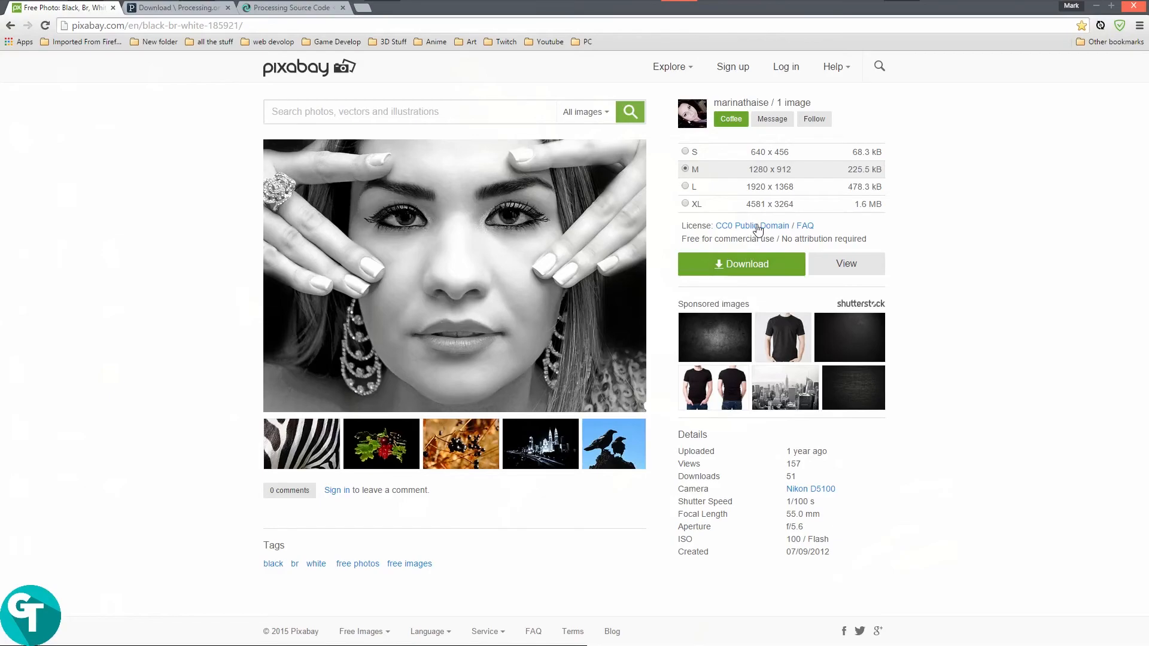
middle_click(737, 232)
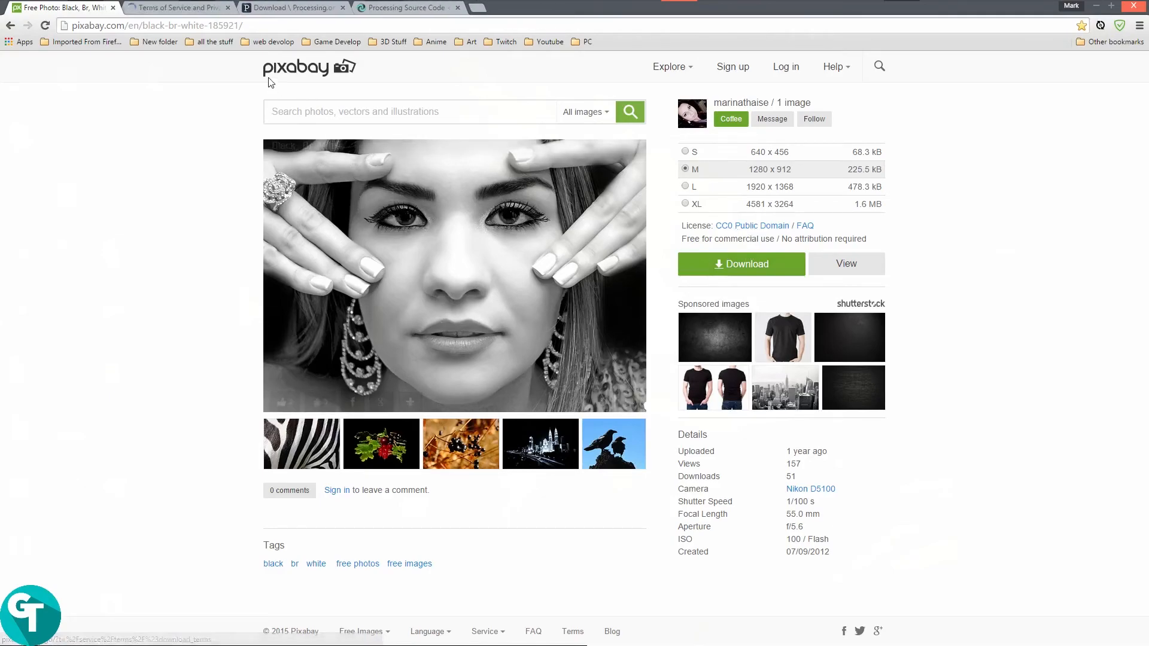
click(181, 10)
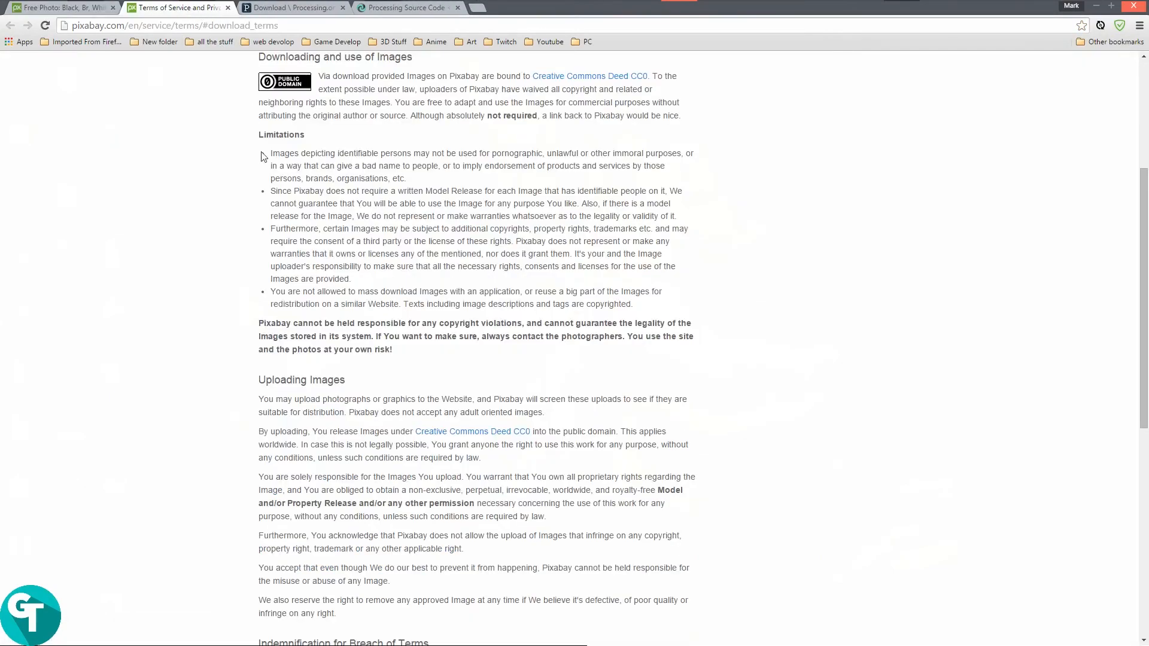
drag(365, 76, 687, 75)
drag(331, 102, 424, 116)
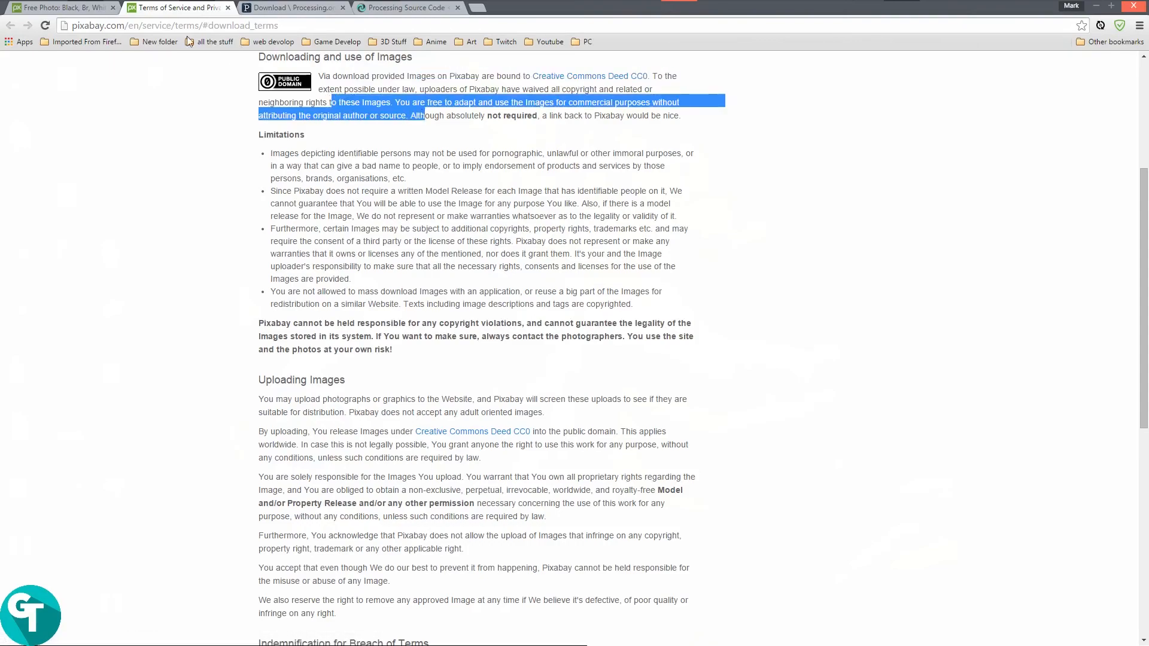
click(227, 7)
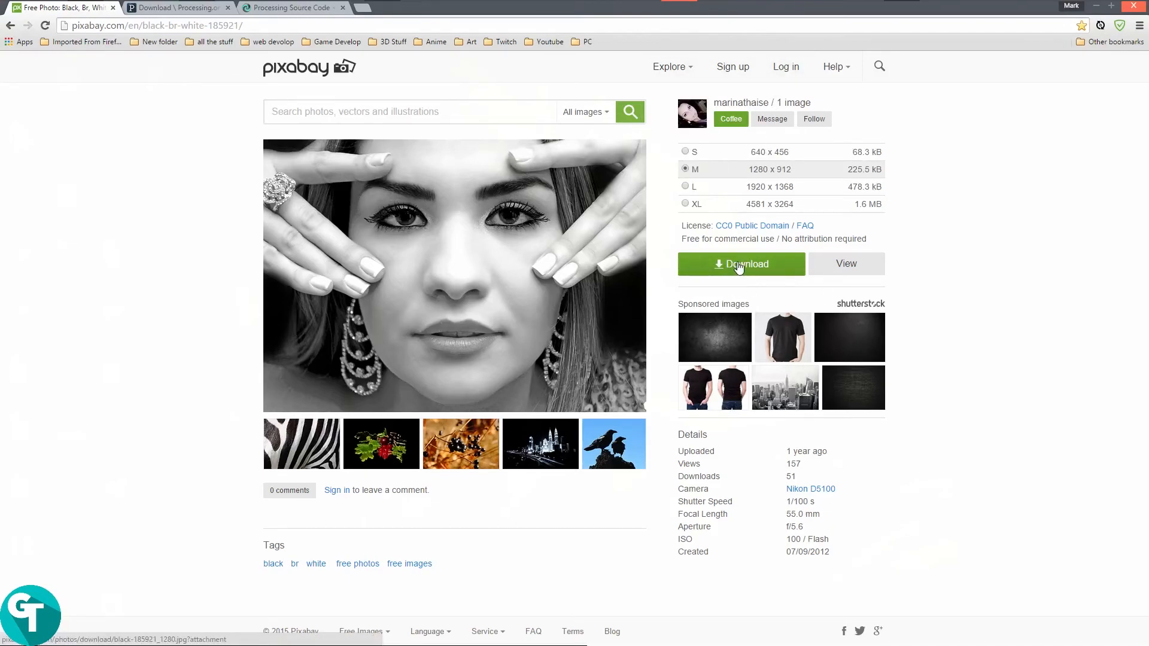
Revisit the Processing download page and the pixel sorting source code page, and close the browser.
click(157, 8)
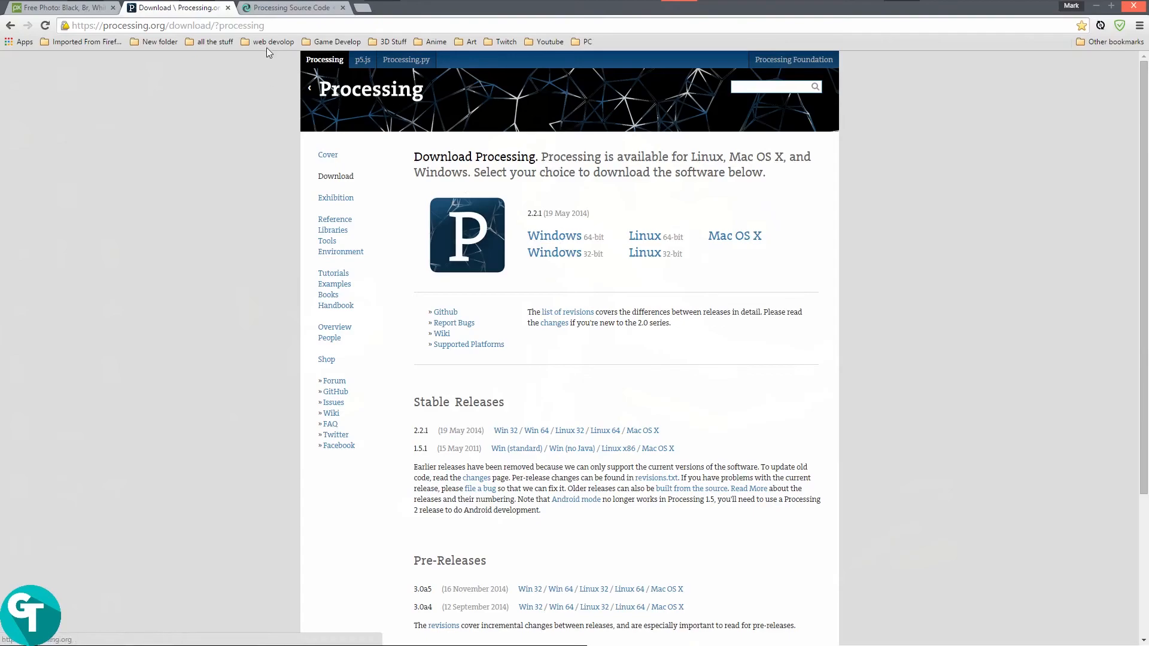
click(278, 8)
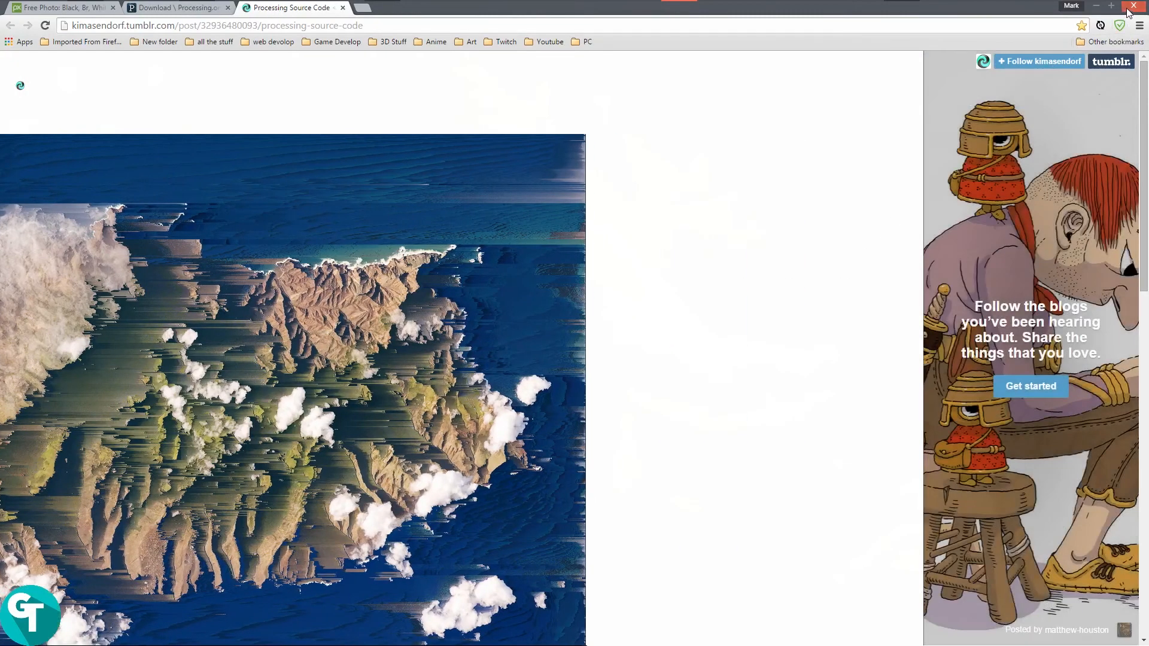
click(1130, 9)
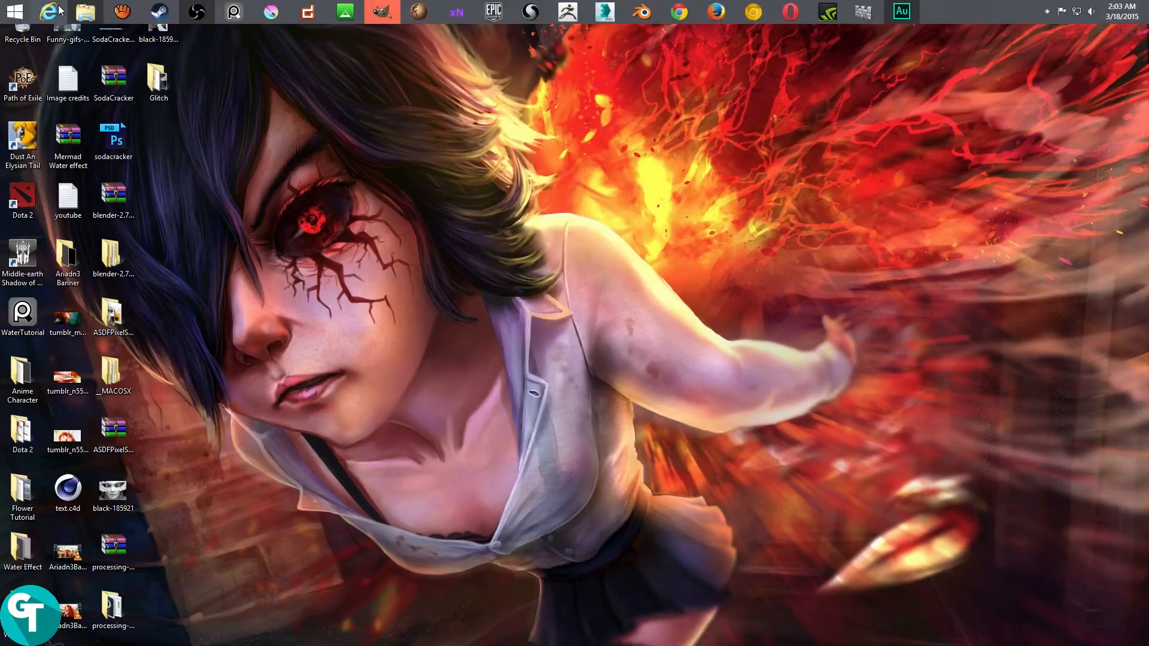
View the contents of the extracted ASDFPixelSort folder and close its window.
click(85, 13)
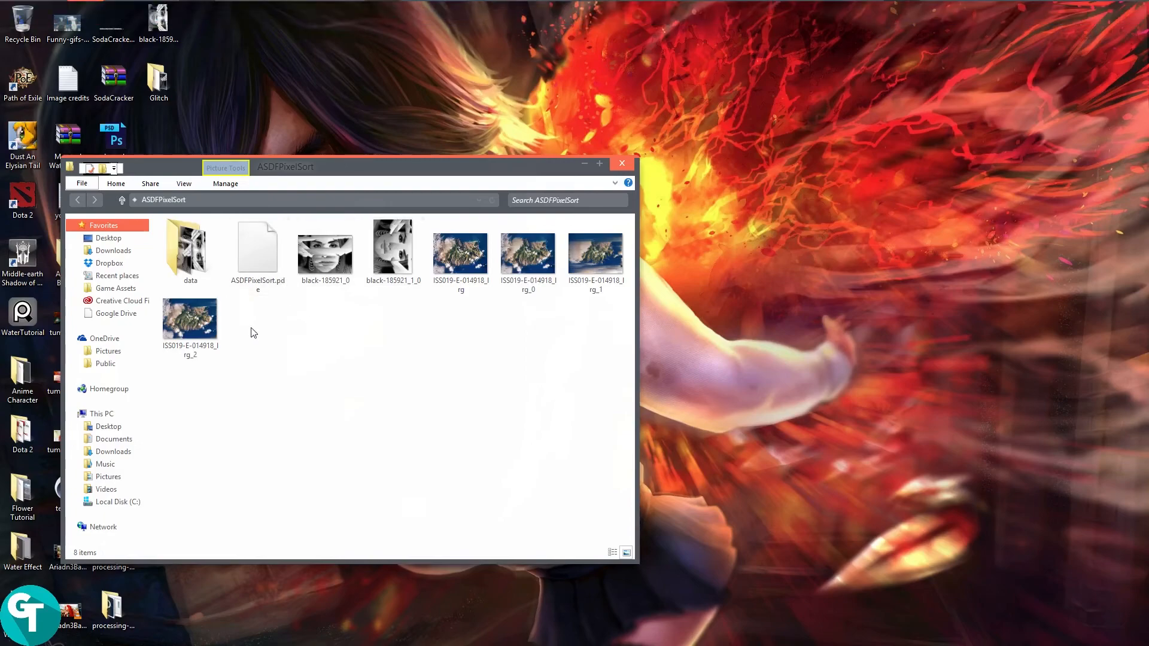
drag(363, 169, 557, 138)
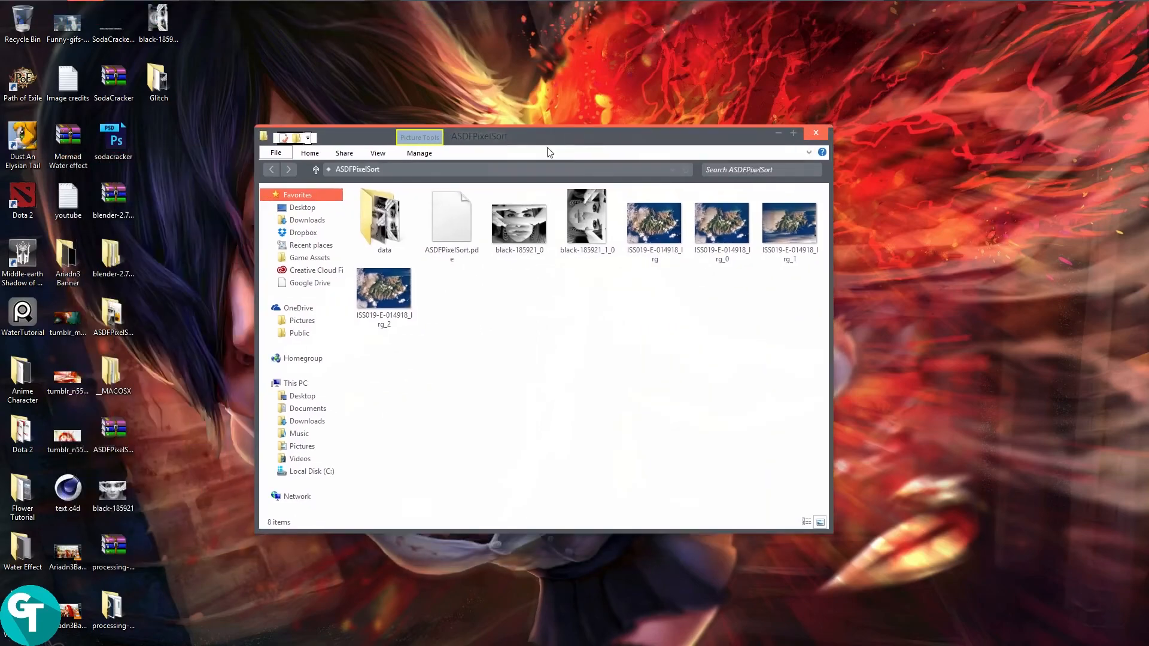
click(817, 134)
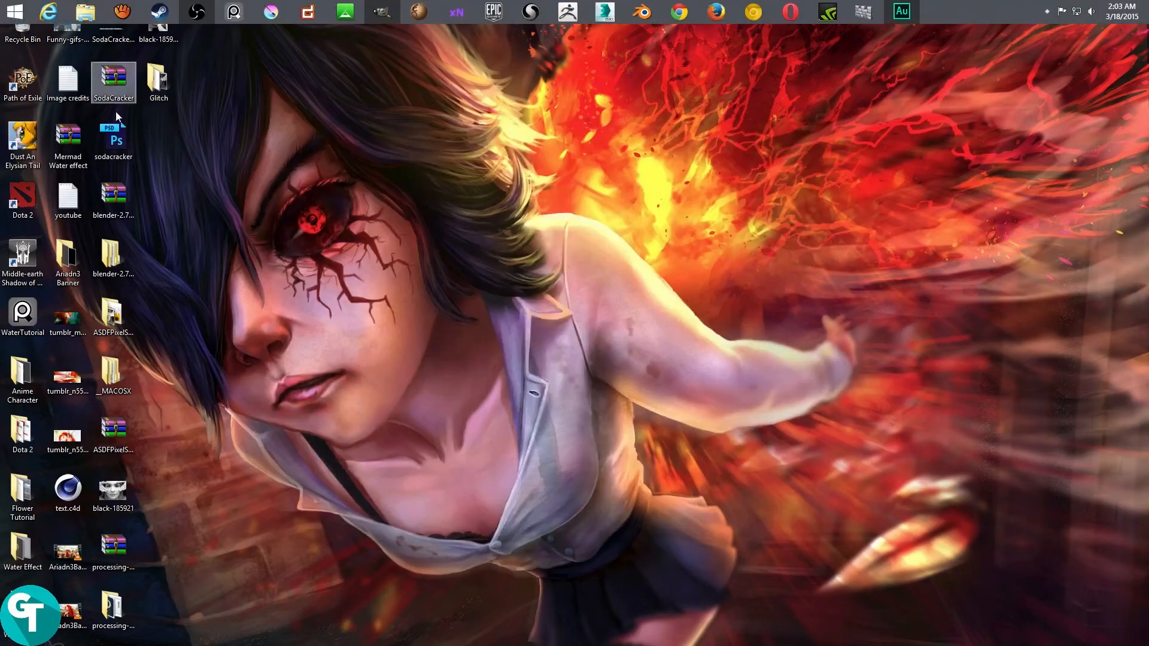
Move the ASDFPixelSort and processing-2.2.1-windows64 archives from the desktop into the Program processoing folder in Documents.
click(122, 444)
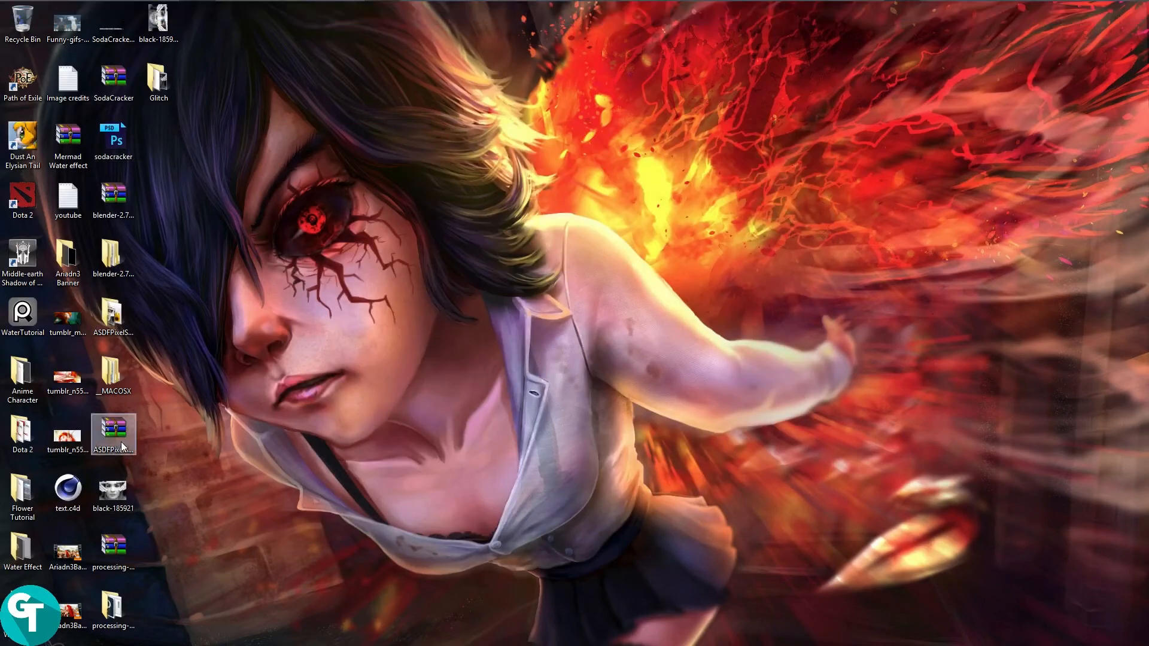
ctrl+click(123, 550)
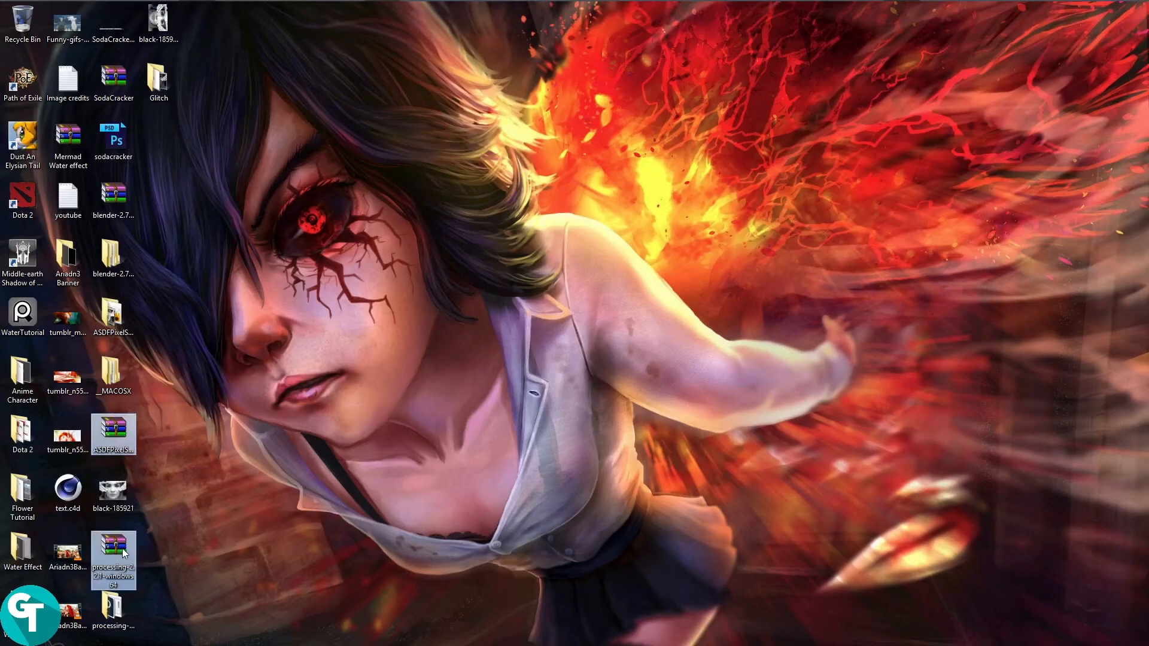
right_click(123, 550)
click(81, 465)
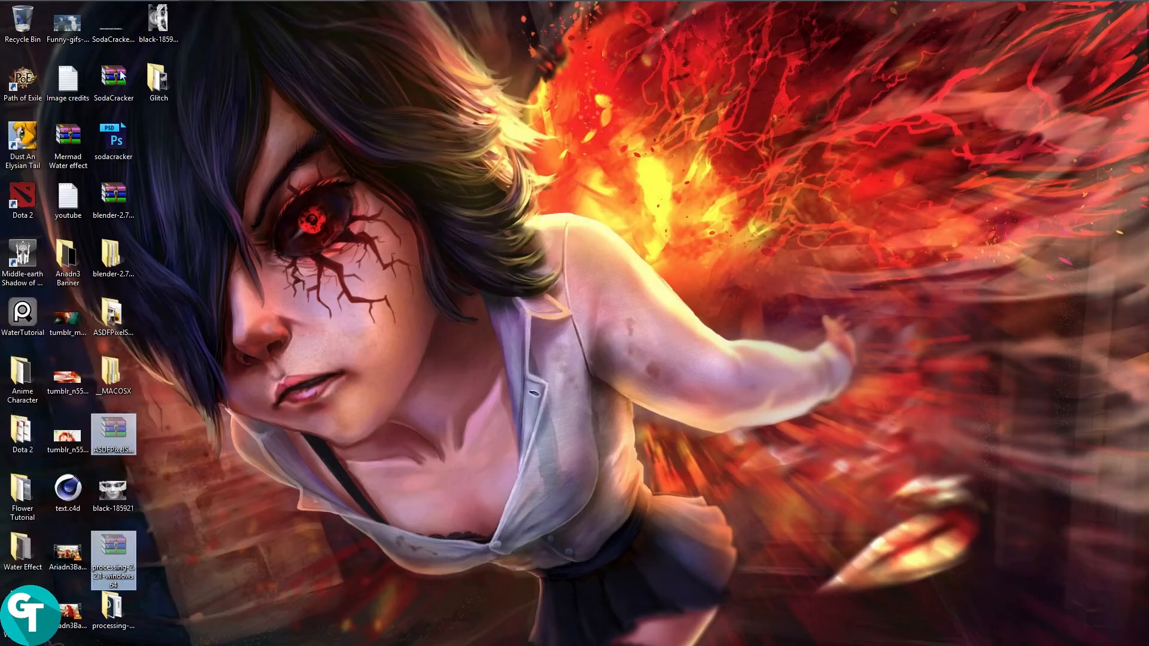
click(106, 20)
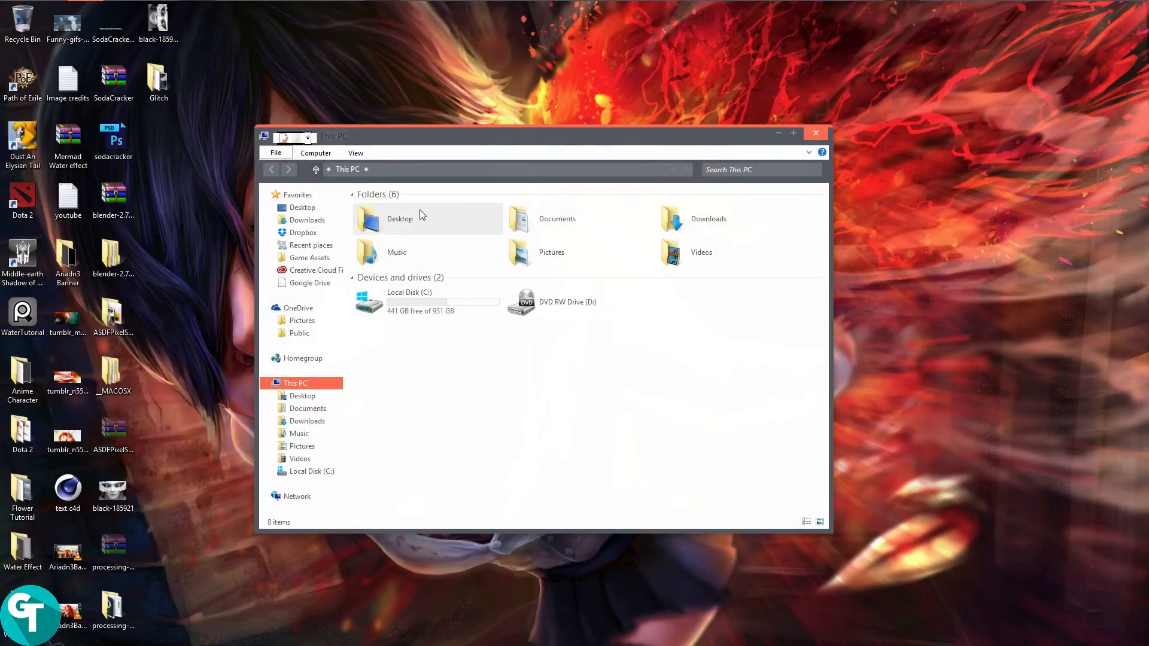
double_click(554, 221)
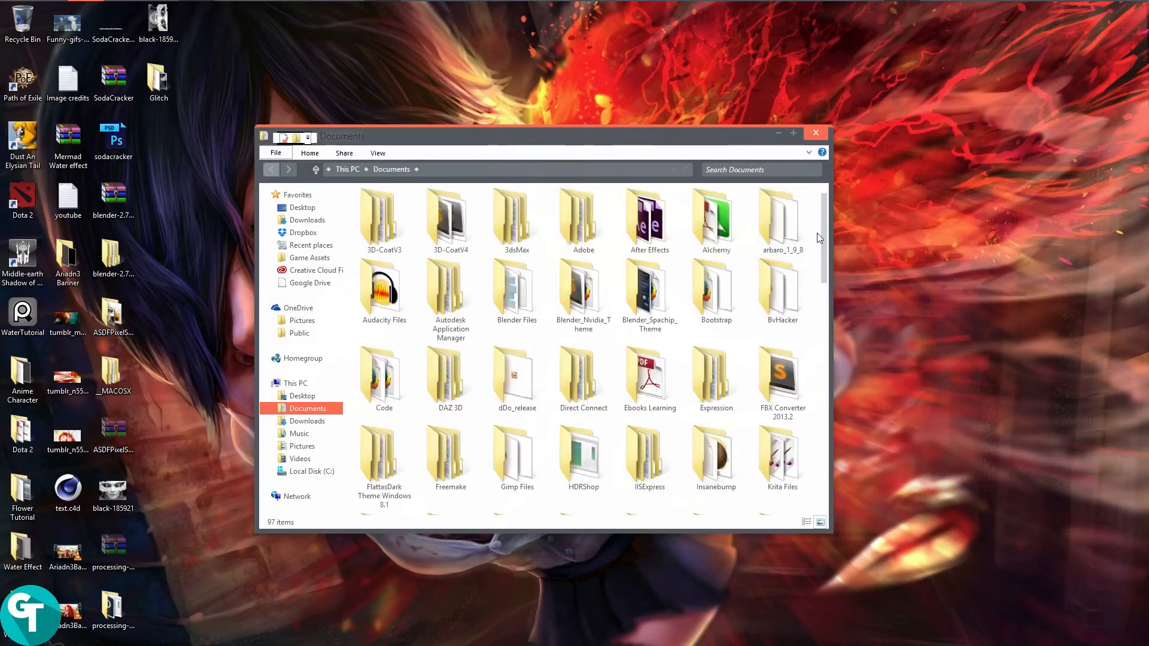
click(415, 381)
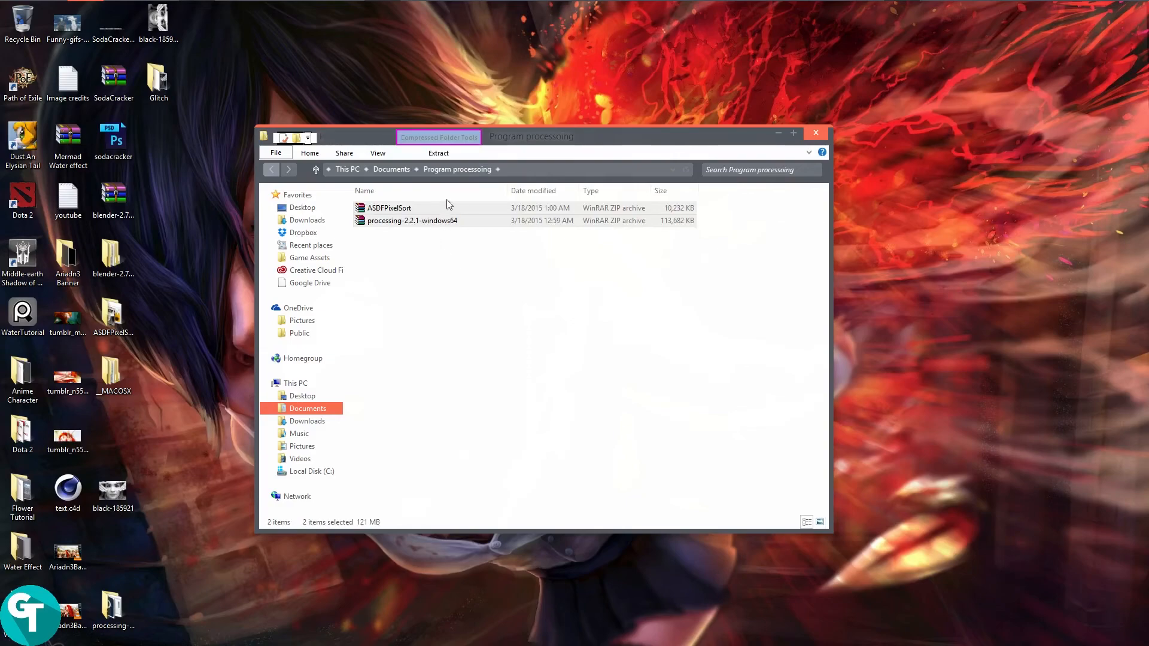
Extract the ASDFPixelSort archive directly into the Program processoing folder.
click(414, 209)
right_click(413, 209)
click(459, 213)
right_click(460, 213)
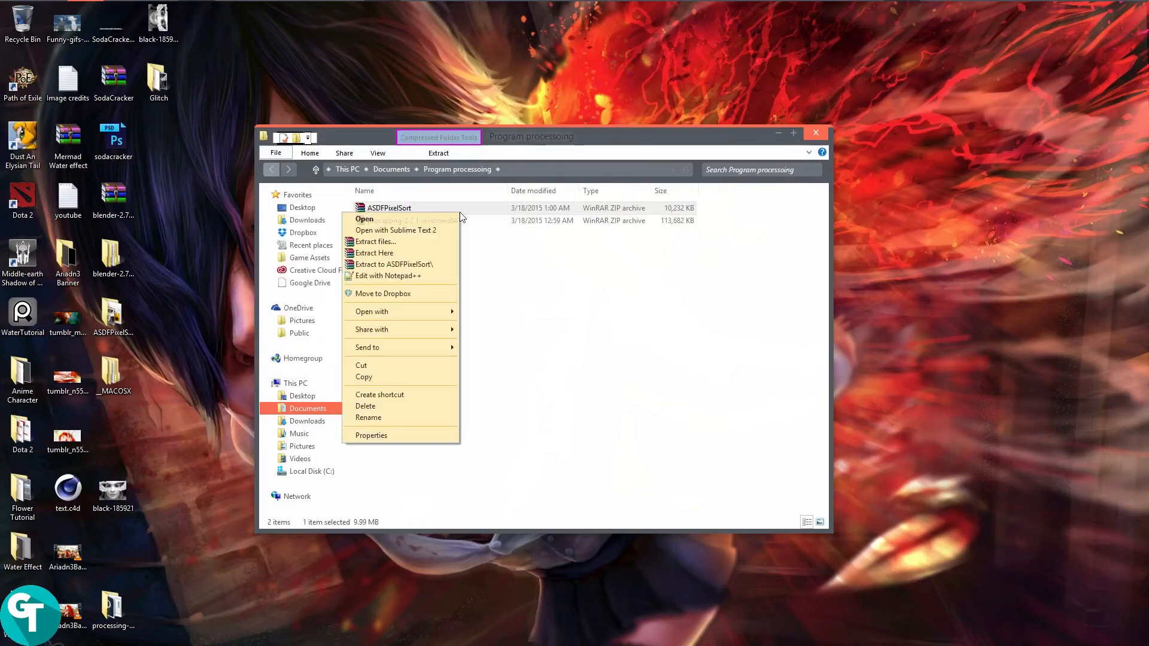
click(404, 253)
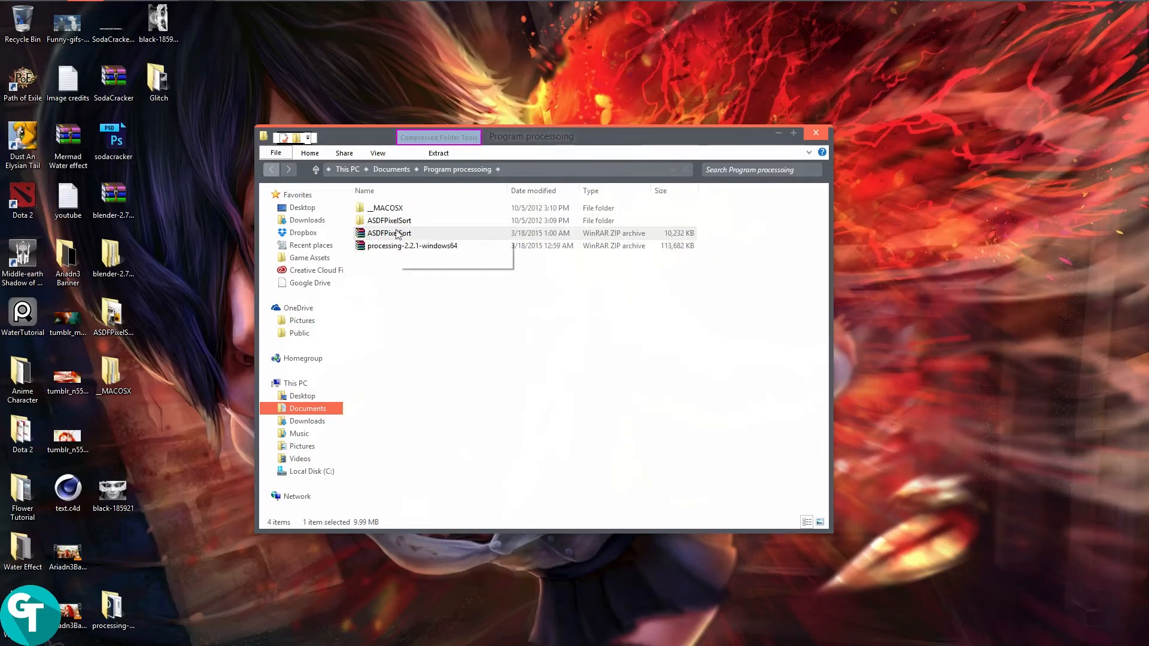
click(412, 251)
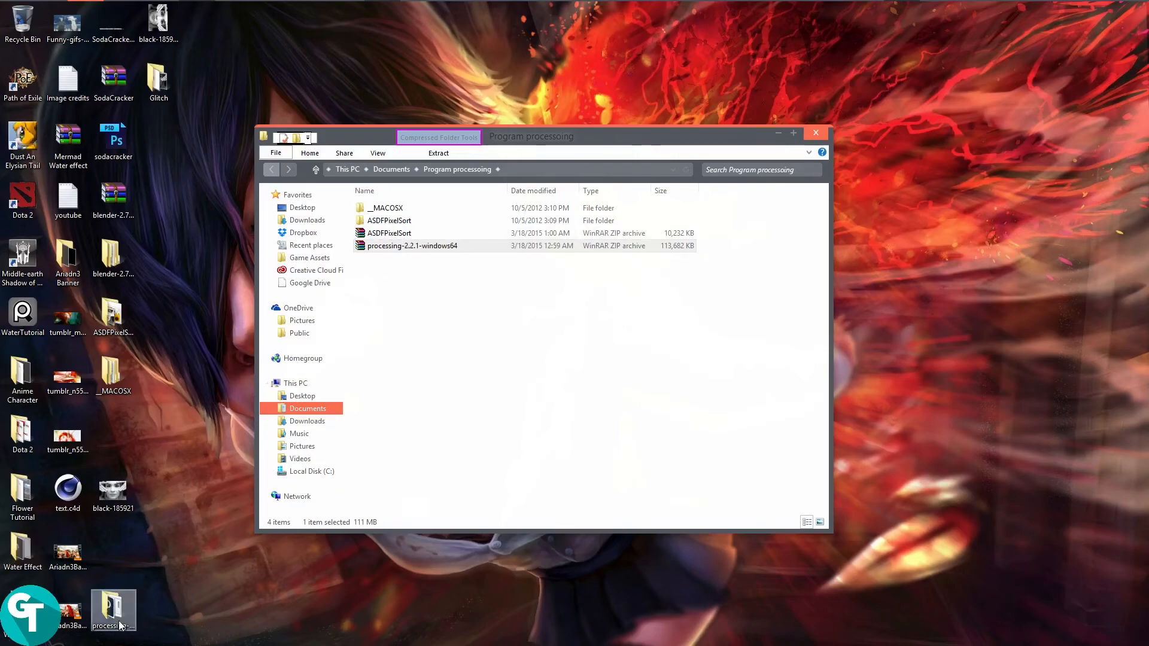
Create a folder named data inside the extracted ASDFPixelSort folder, open it and close the window.
double_click(407, 223)
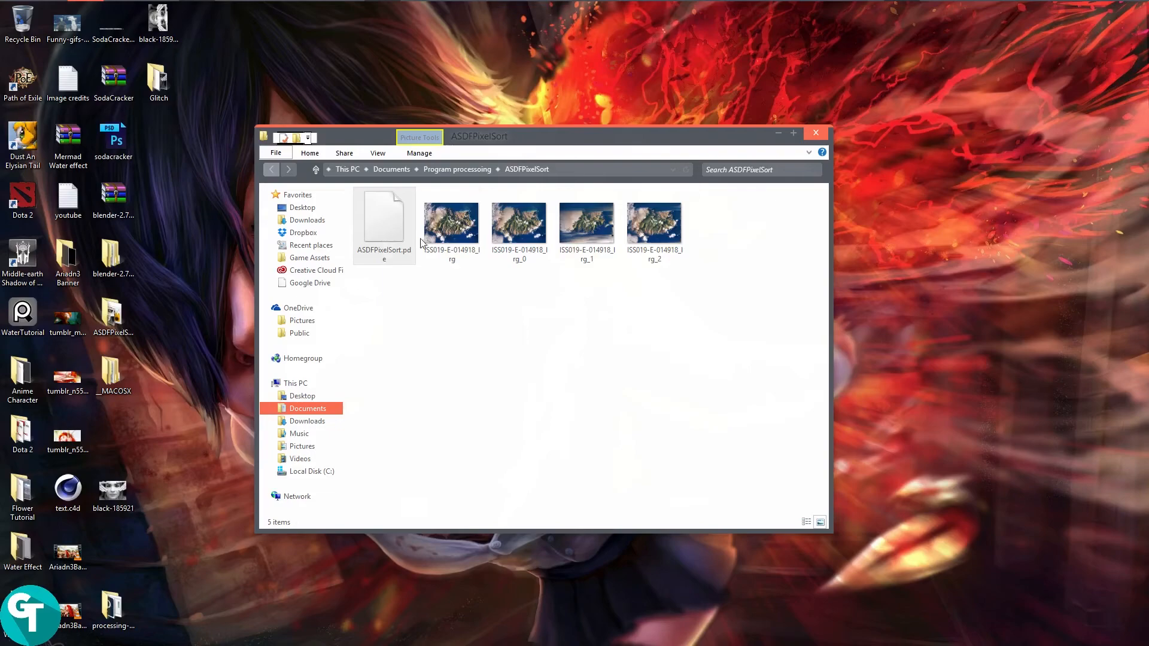
right_click(421, 324)
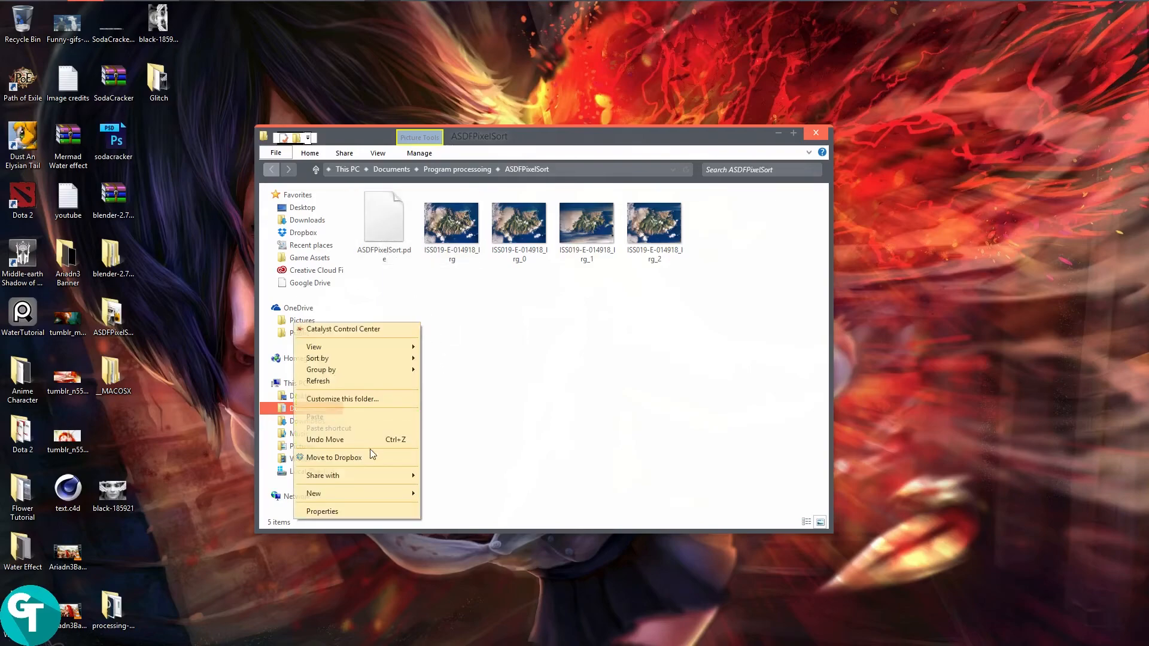
mouse_move(360, 493)
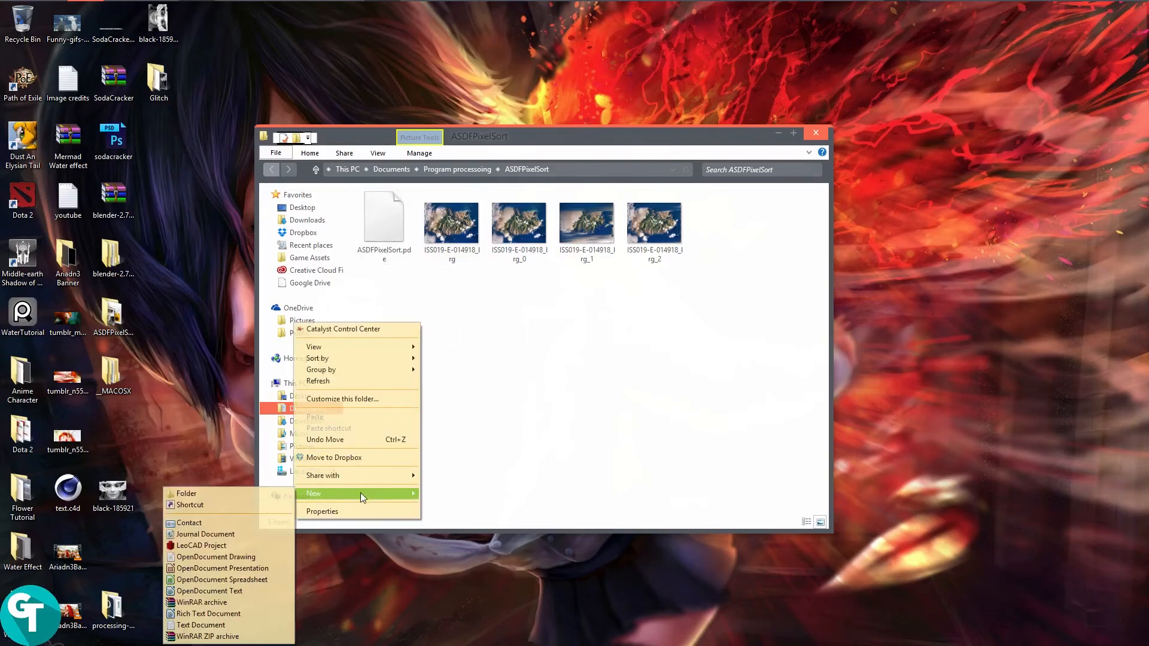
click(271, 498)
text(data)
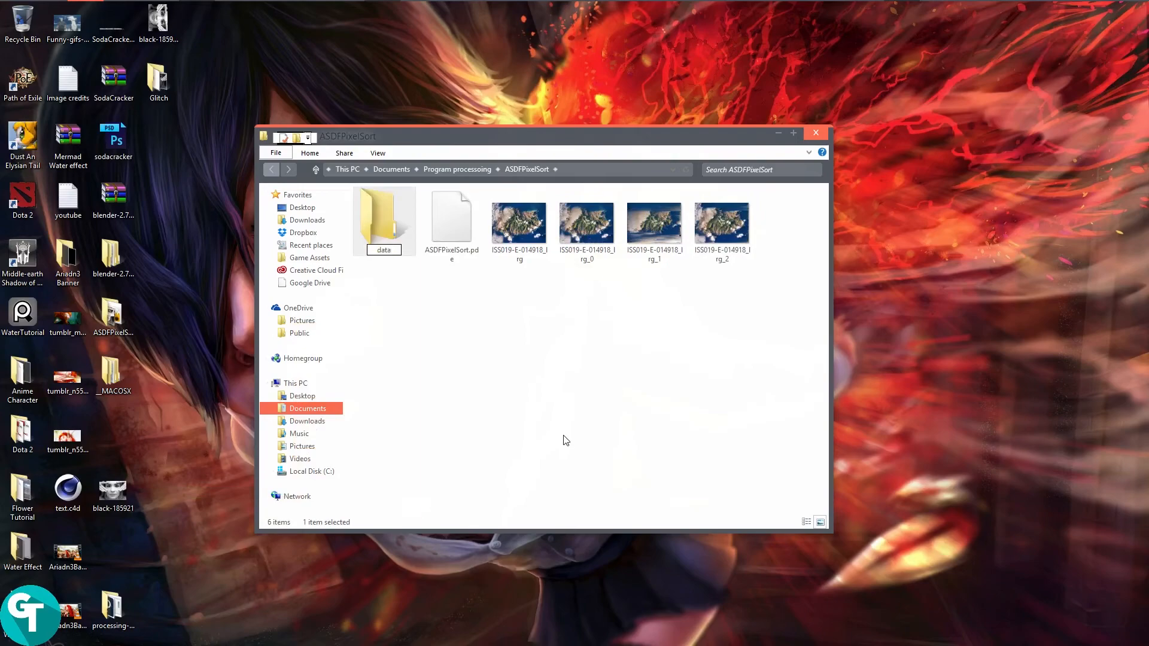
key(Return)
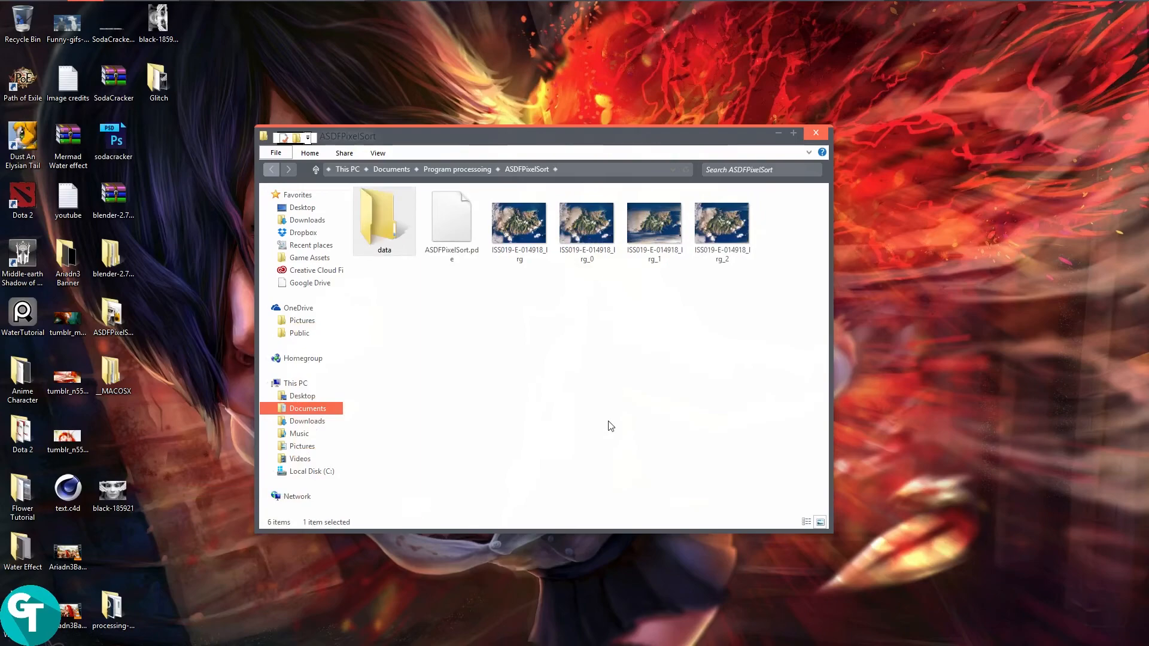
double_click(387, 233)
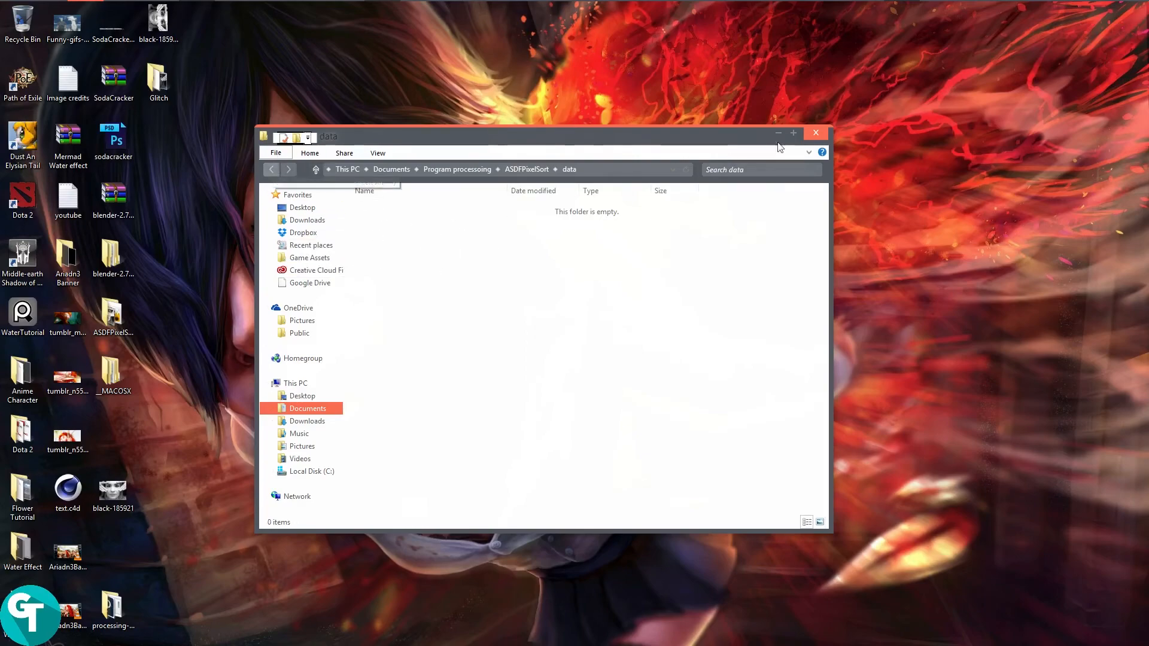
click(815, 134)
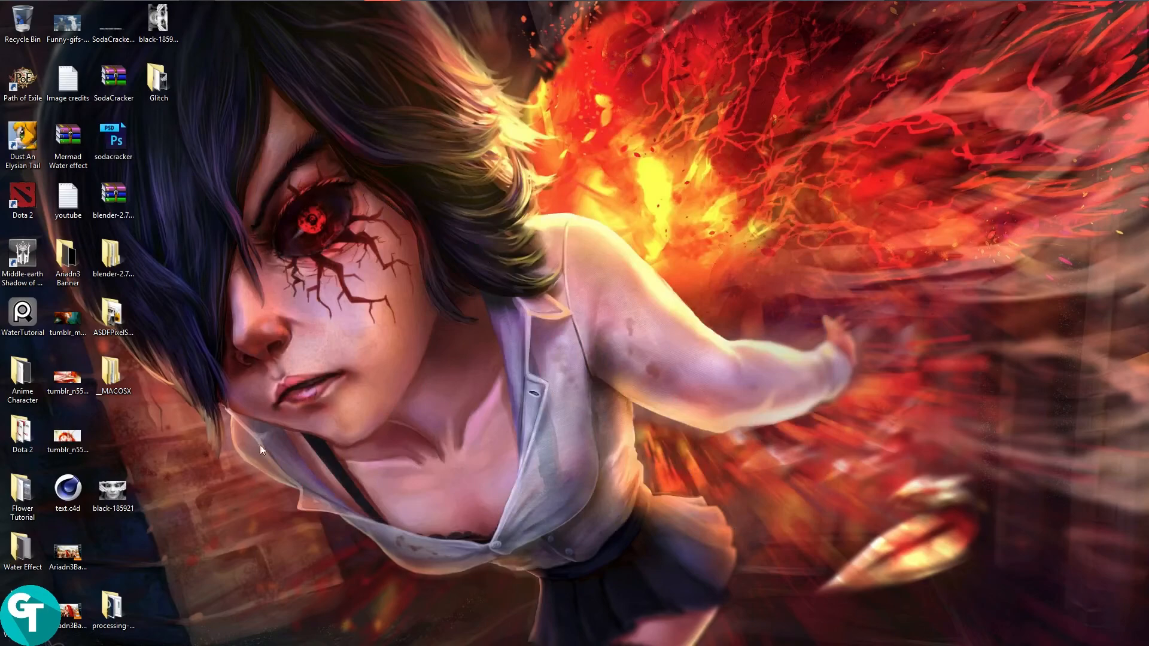
View the black-185921 photo in the data folder of the desktop's ASDFPixelSort folder, and close the viewer.
double_click(112, 314)
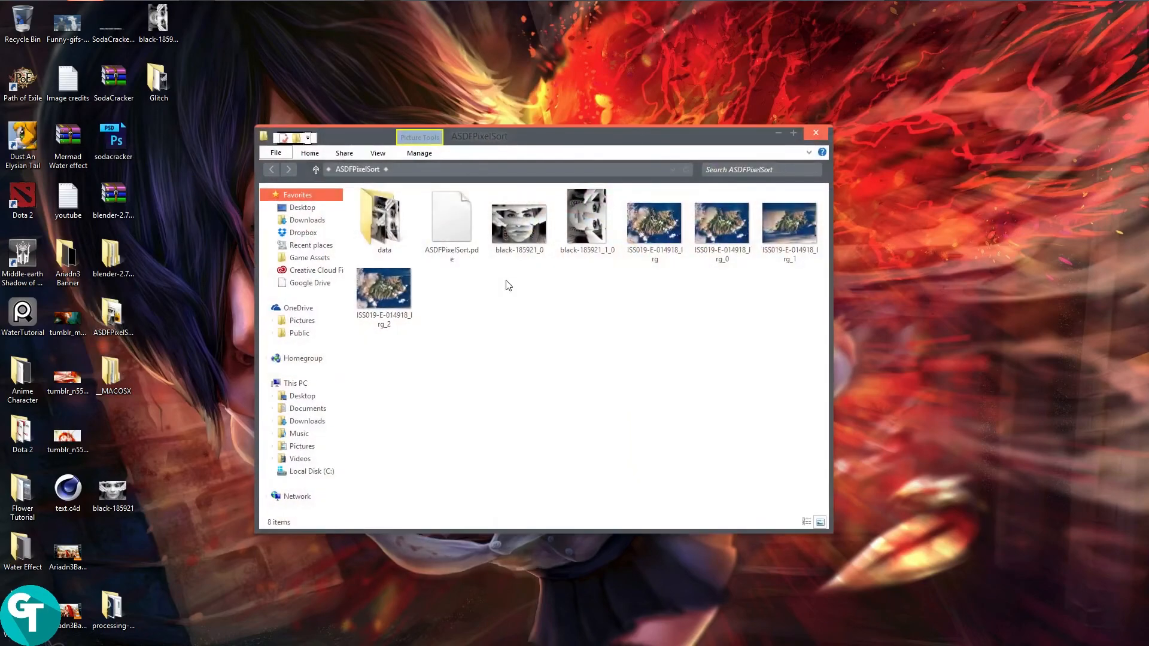
double_click(380, 219)
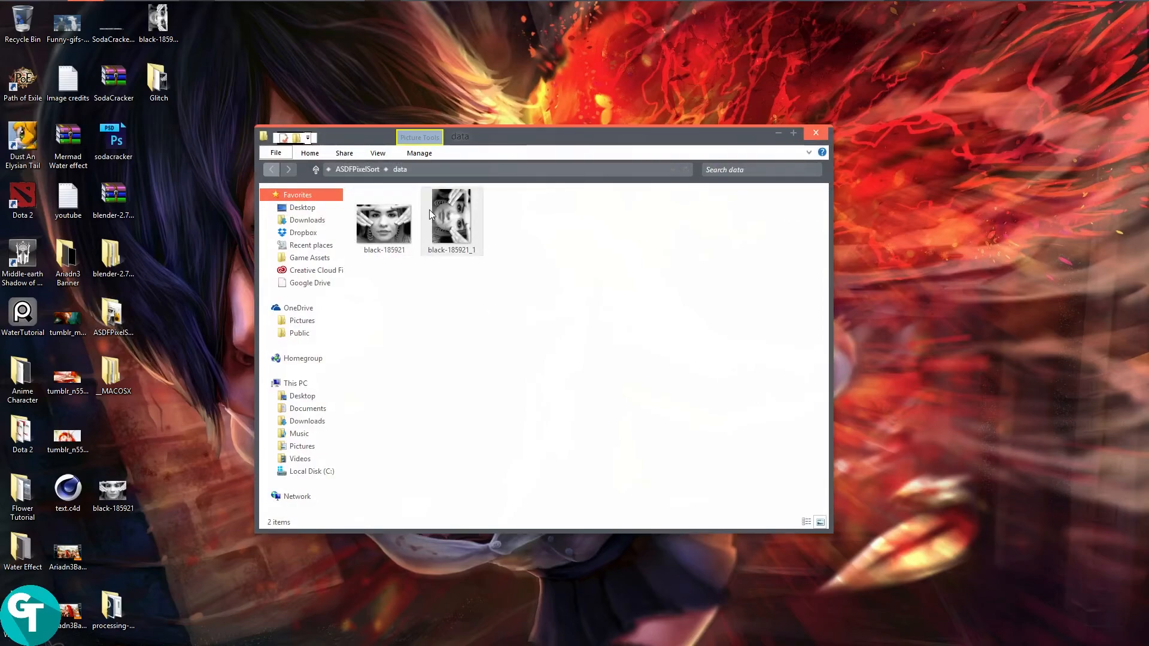
double_click(394, 230)
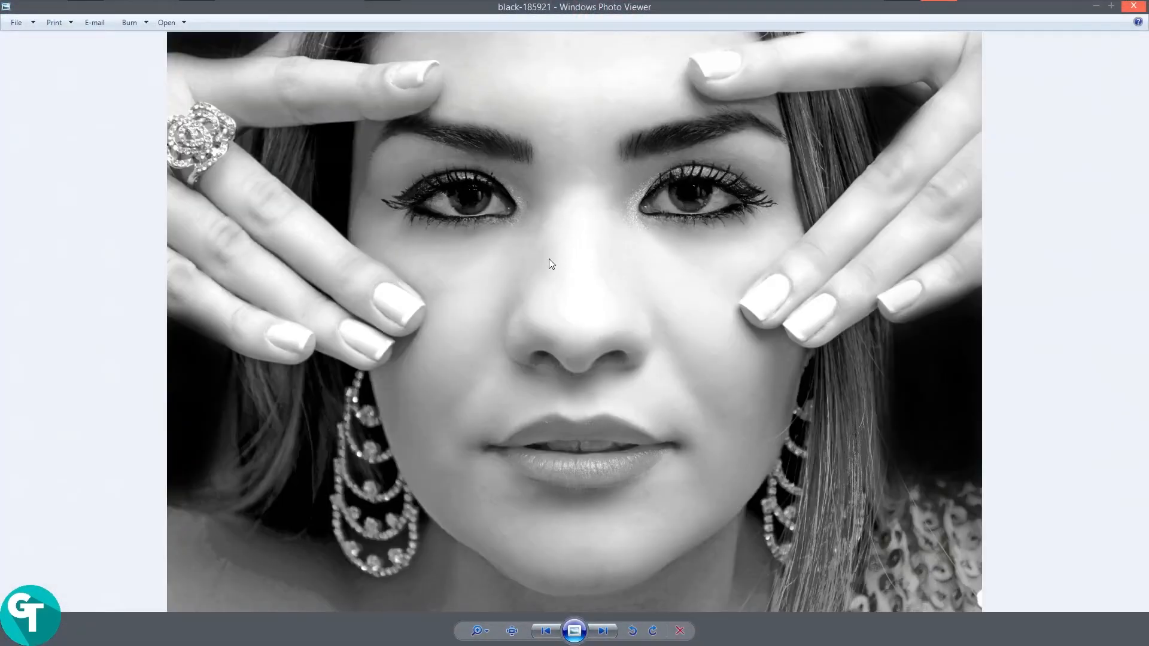
click(1139, 7)
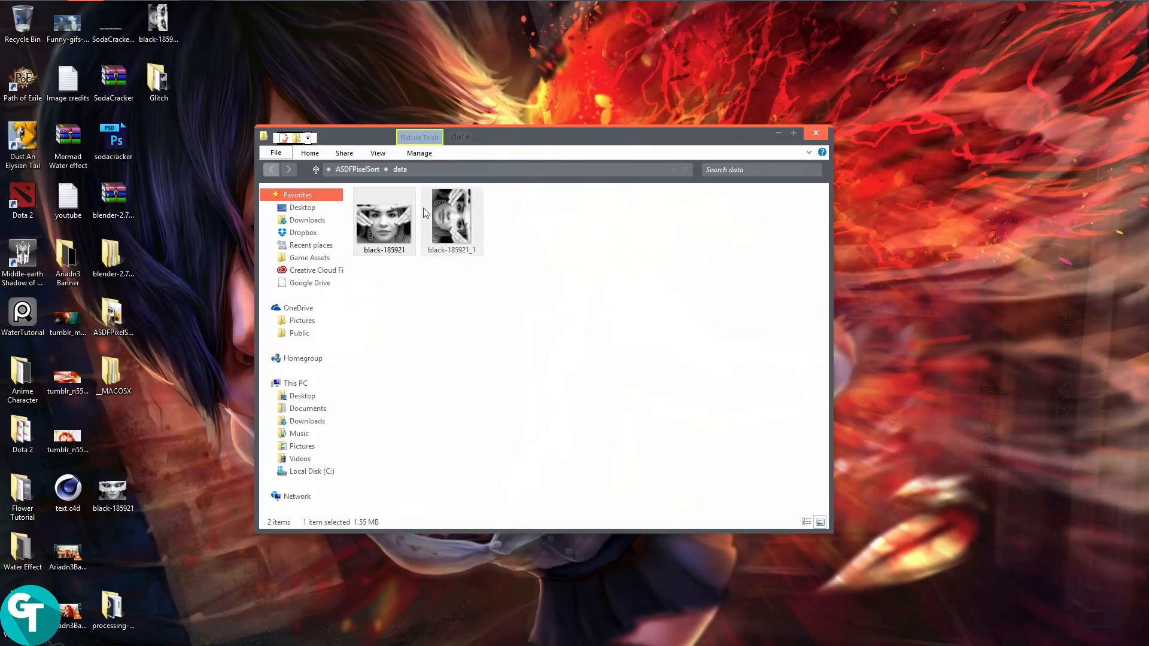
Open the ASDFPixelSort.pde script in Processing and place its window beside the file window.
click(362, 169)
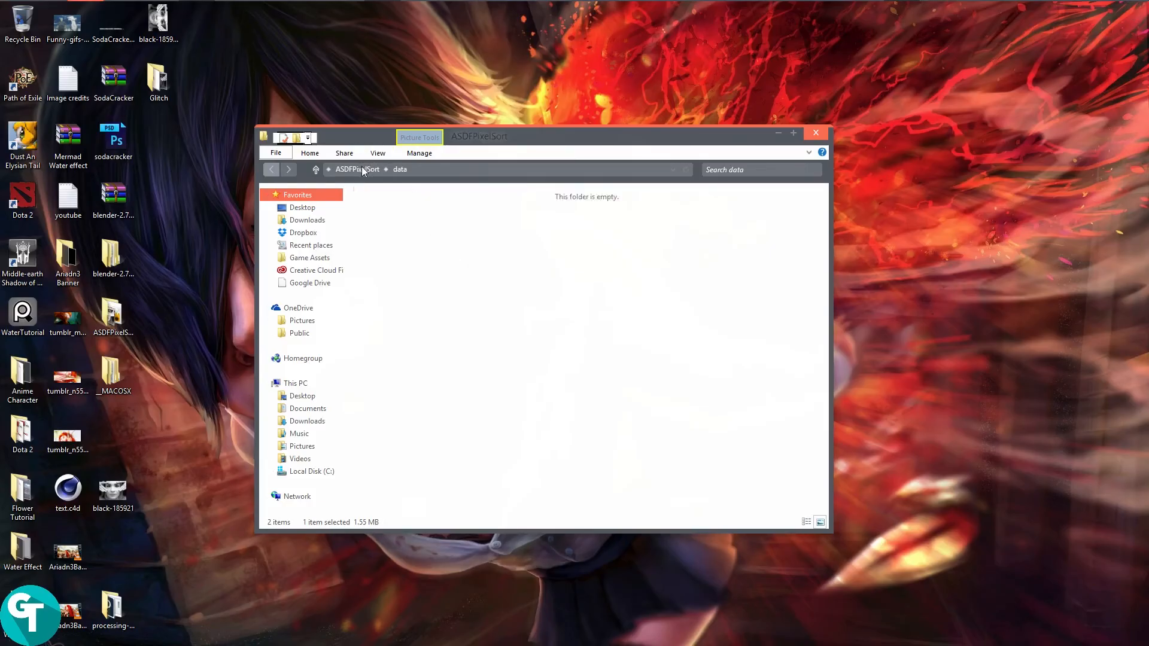
click(446, 239)
double_click(446, 239)
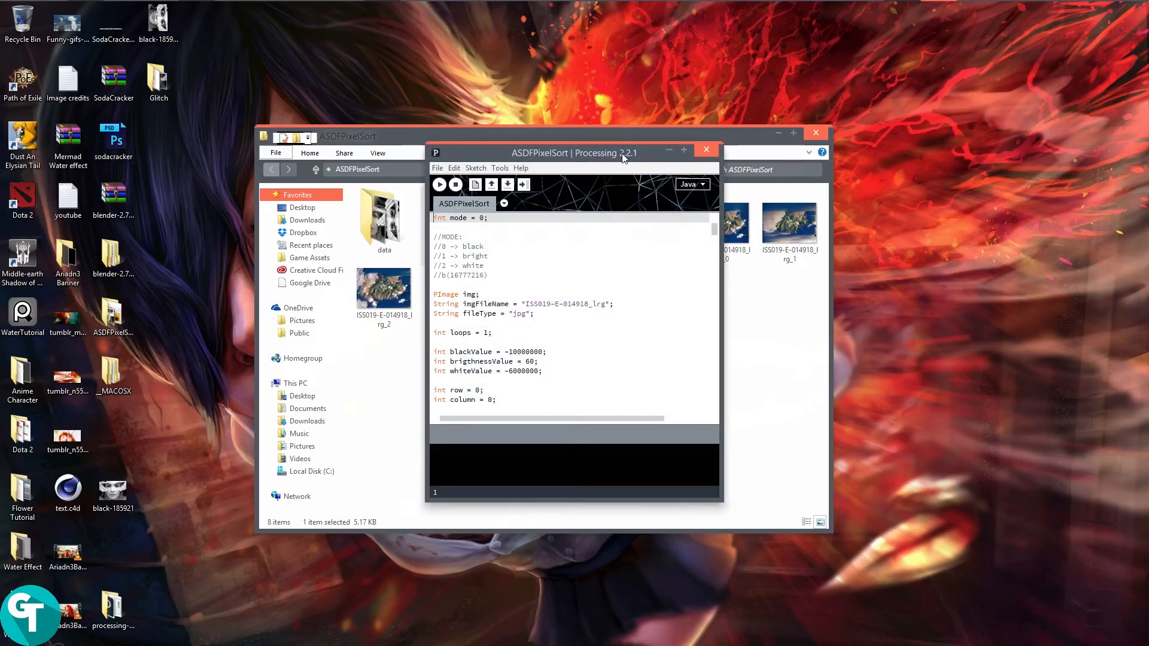
drag(623, 158, 970, 90)
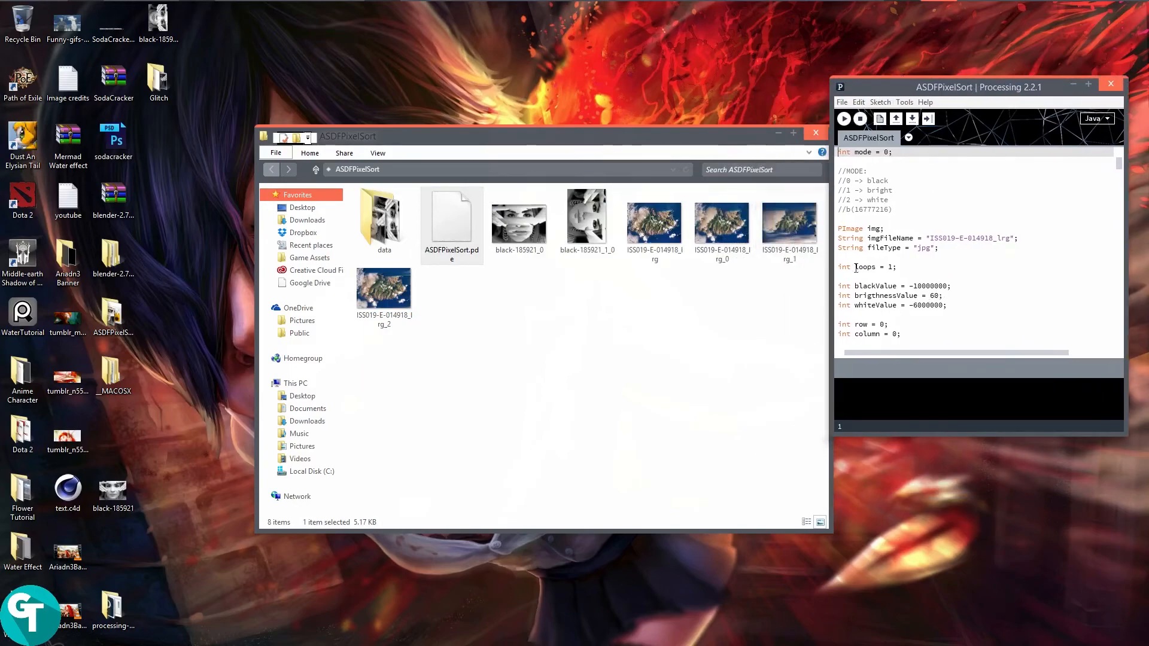
Copy the file name of the black-185921 photo in the data folder, leaving the name unchanged.
double_click(385, 226)
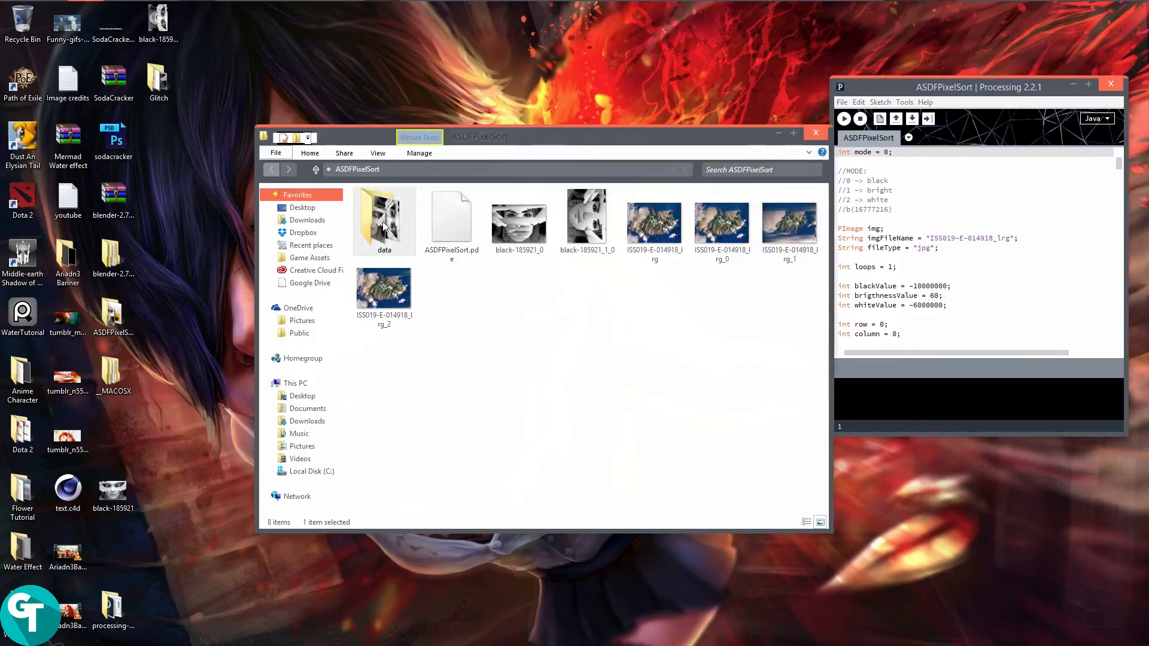
right_click(390, 235)
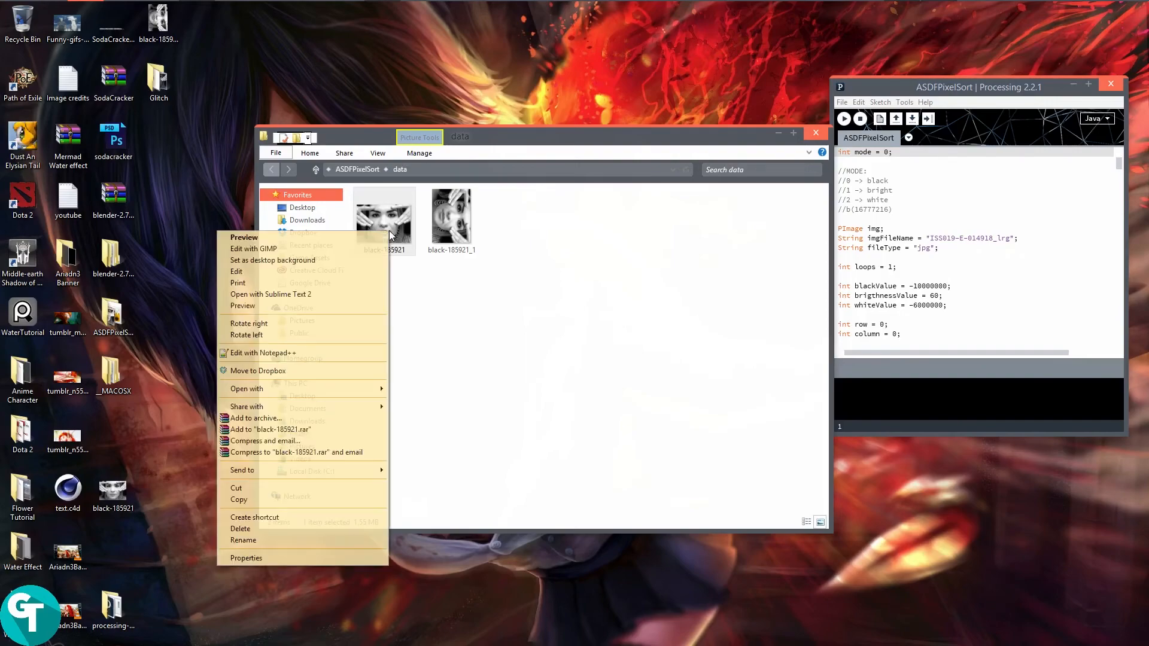
click(282, 540)
key(ctrl+c)
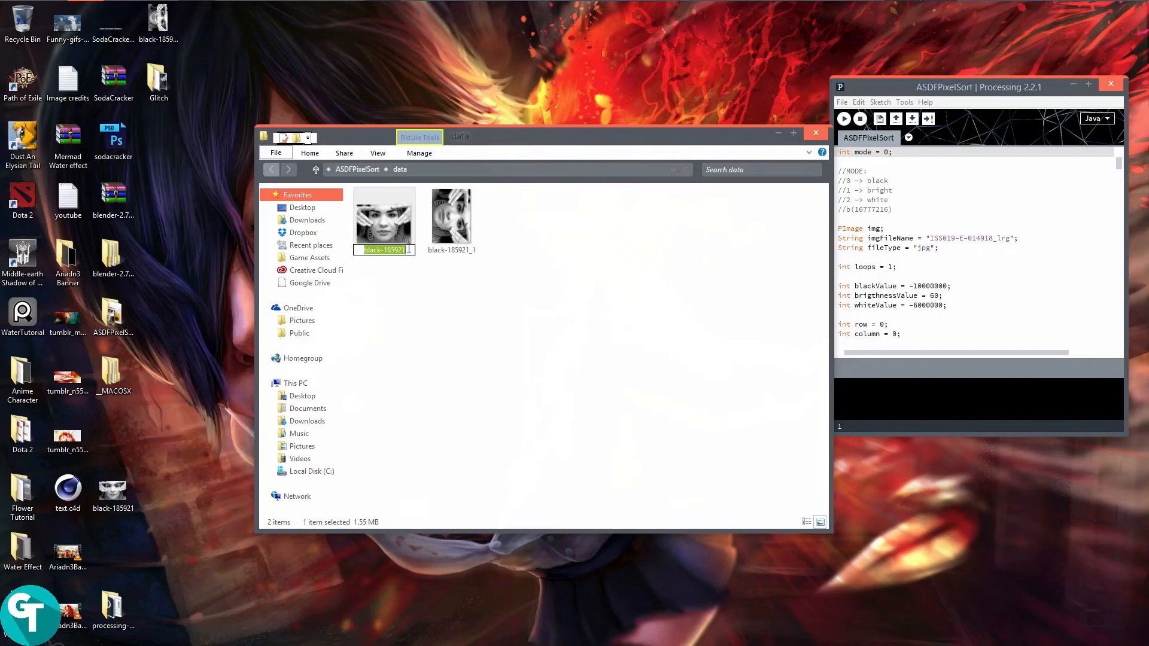
click(681, 380)
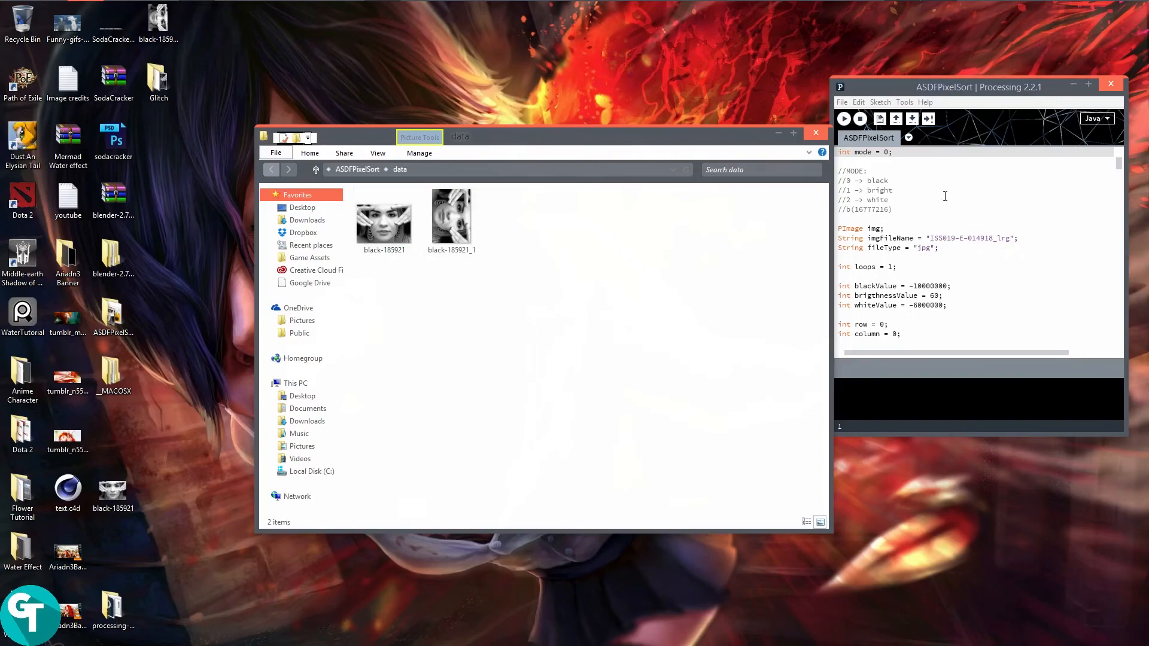
Replace the script's imgFileName value with the copied name black-185921 and run the sketch.
drag(937, 88, 719, 91)
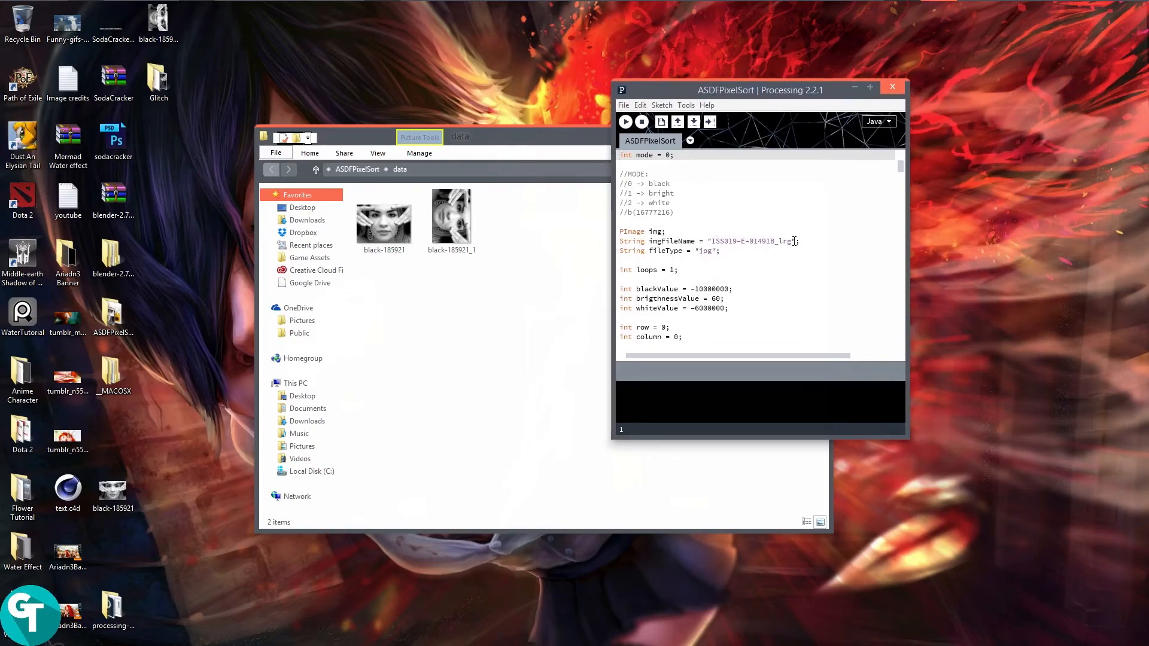
drag(793, 241, 714, 240)
right_click(722, 241)
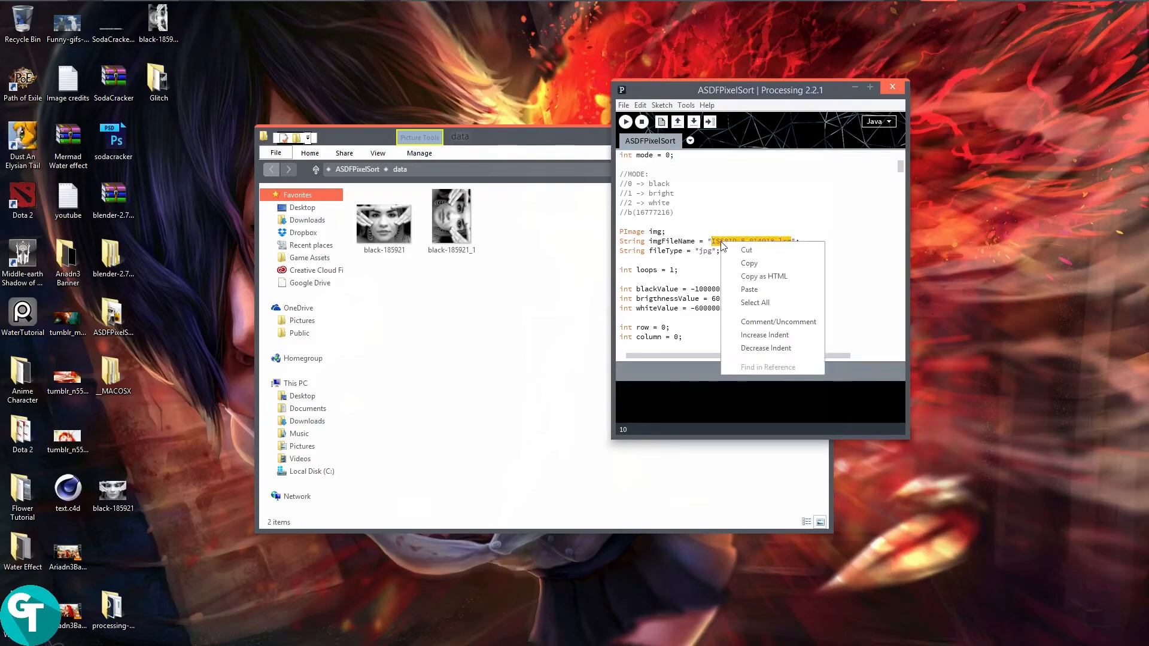
click(759, 289)
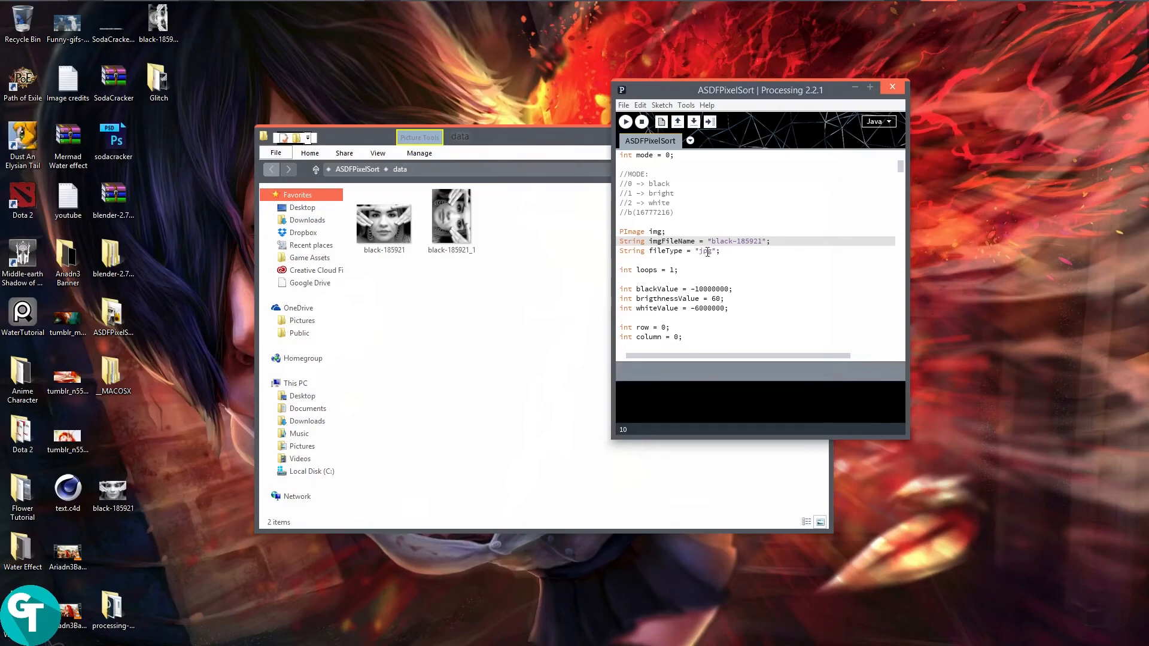
drag(763, 98, 925, 91)
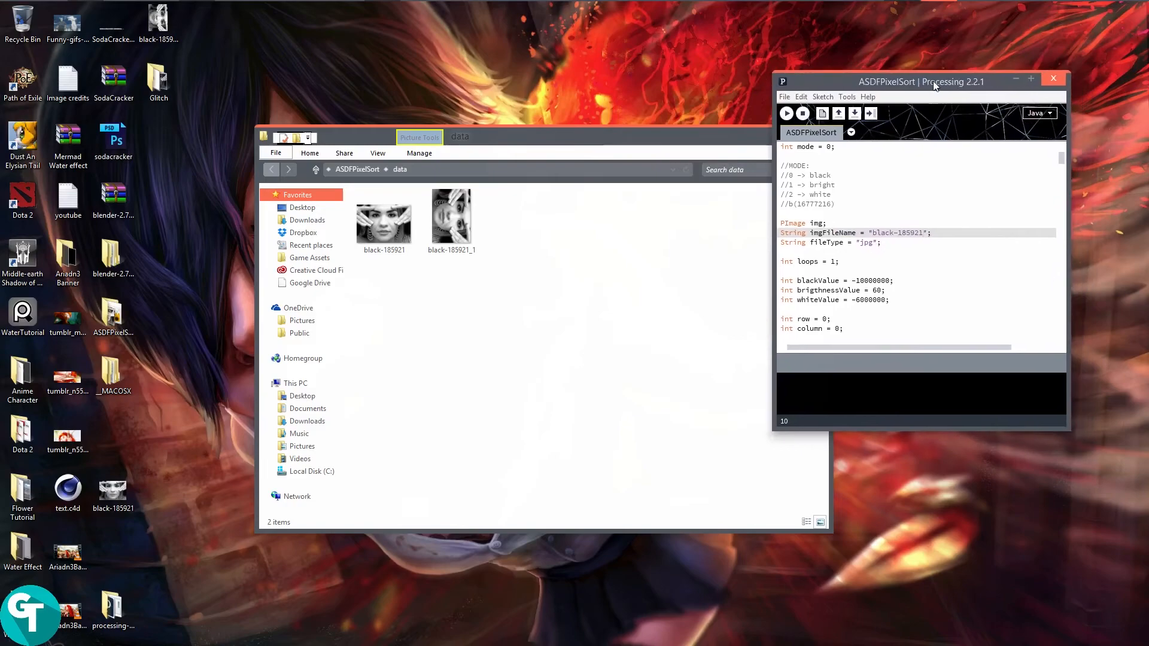
click(787, 115)
Open the sorted image black-185921_0 from the ASDFPixelSort folder and view it beside the Processing script.
click(370, 173)
click(369, 171)
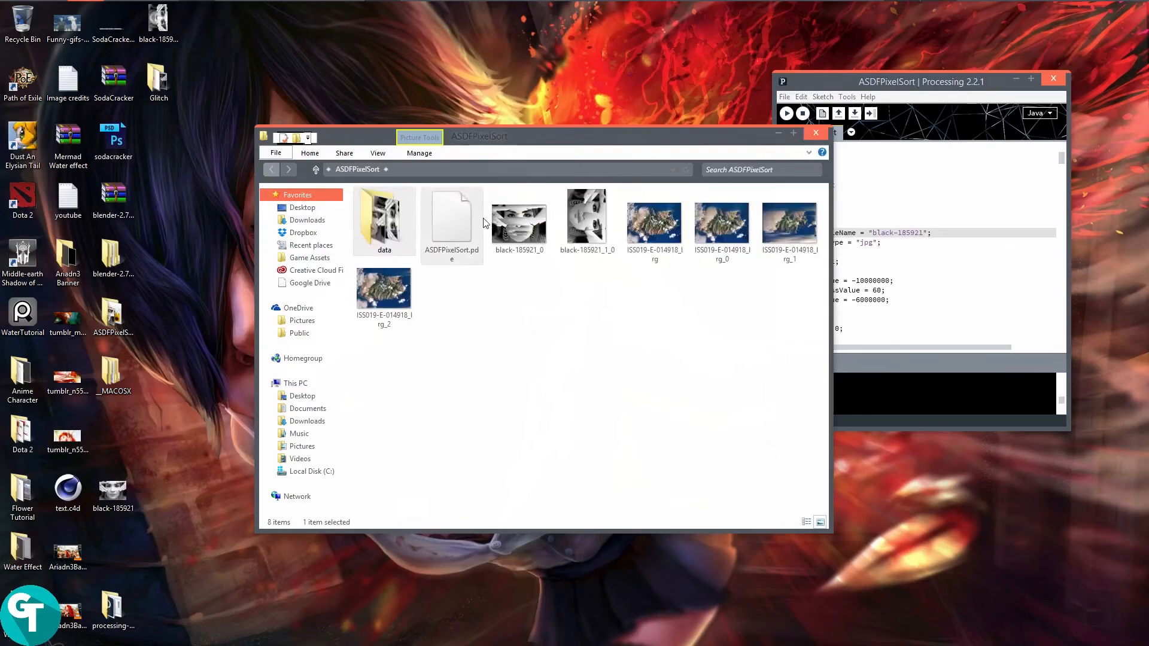
click(522, 226)
double_click(521, 226)
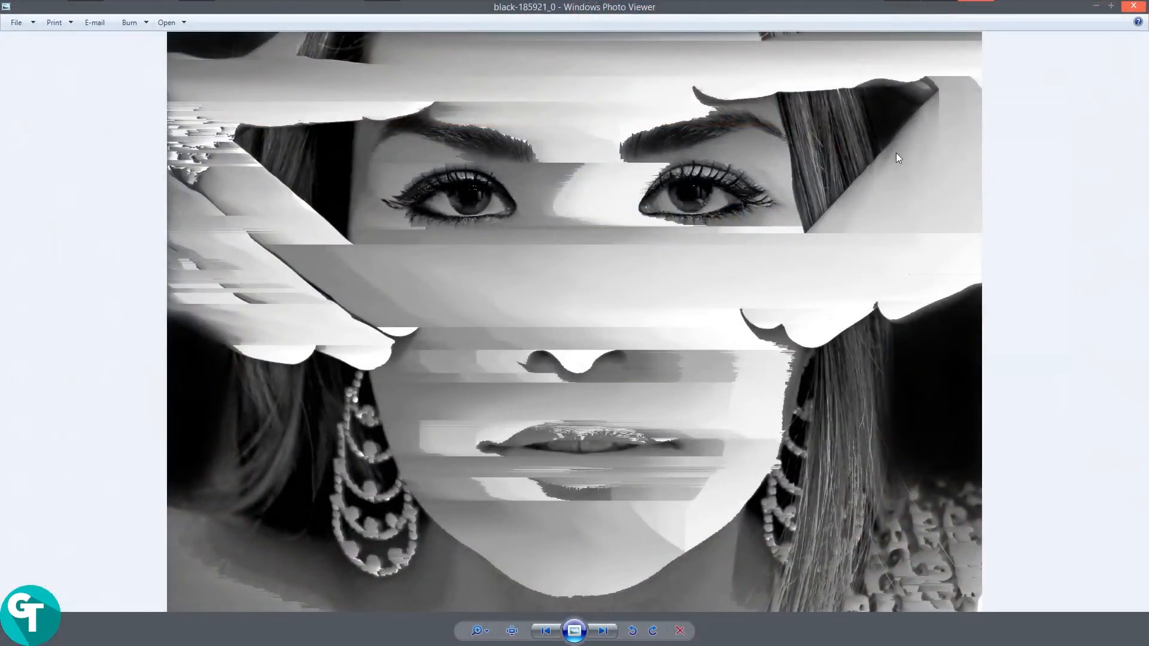
click(1111, 7)
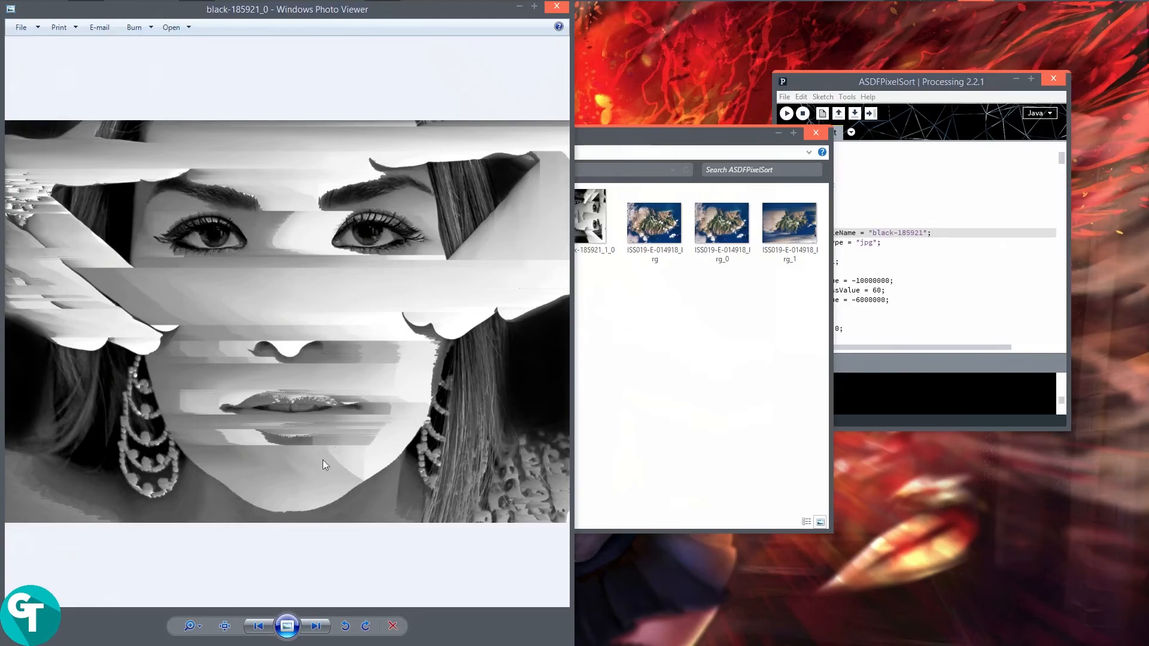
click(948, 88)
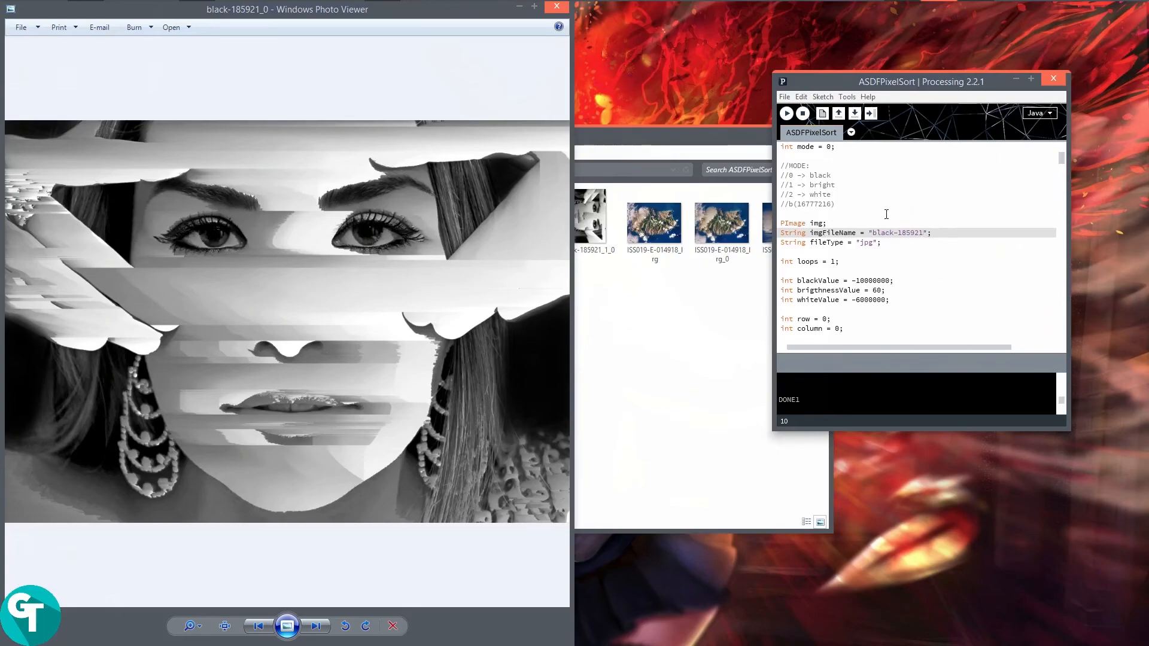
scroll(888, 216, down, 1)
scroll(888, 215, up, 1)
Switch to GIMP, open the original black-185921 photo there and show the Paintbrush tool options.
click(678, 333)
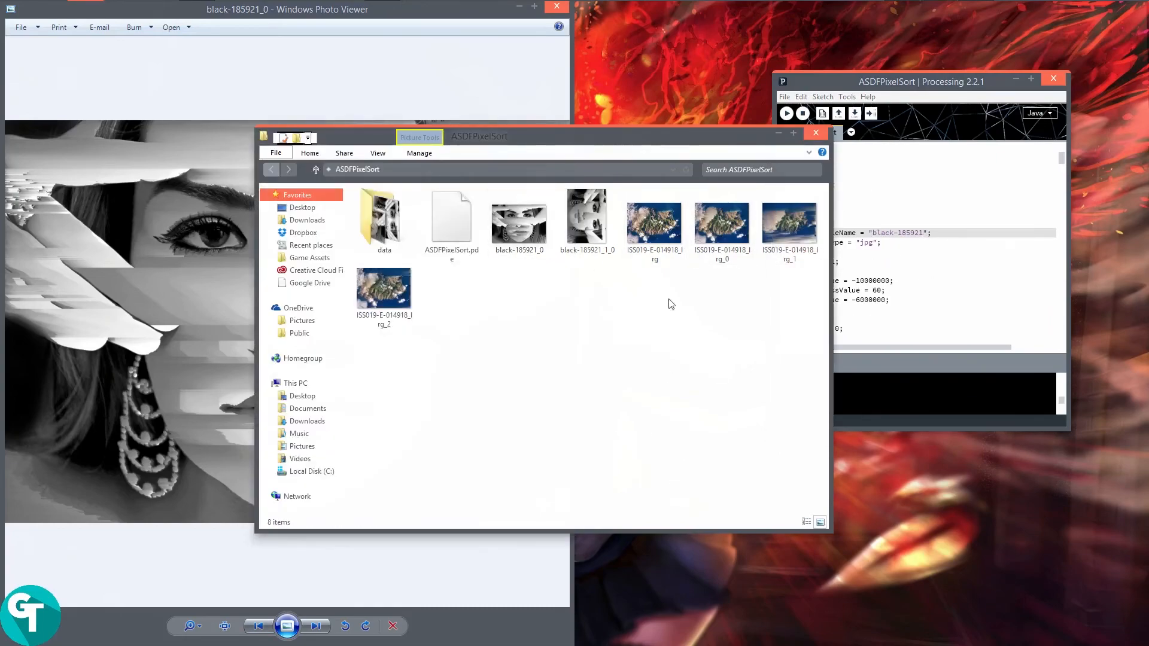
click(395, 13)
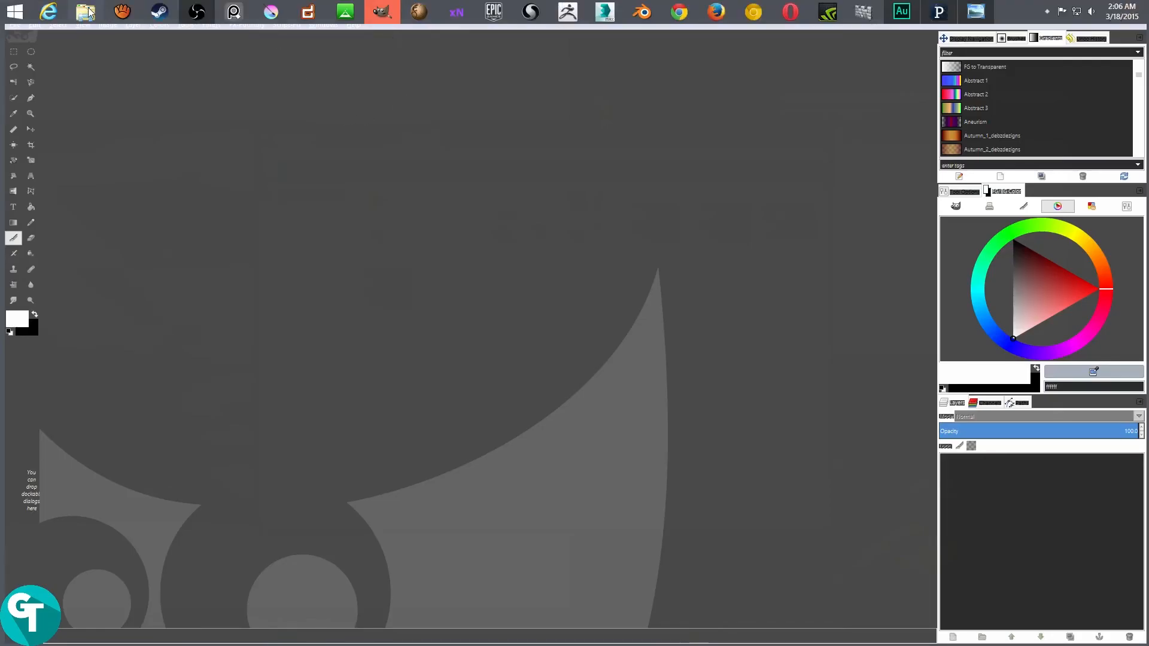
click(86, 12)
drag(384, 213, 192, 267)
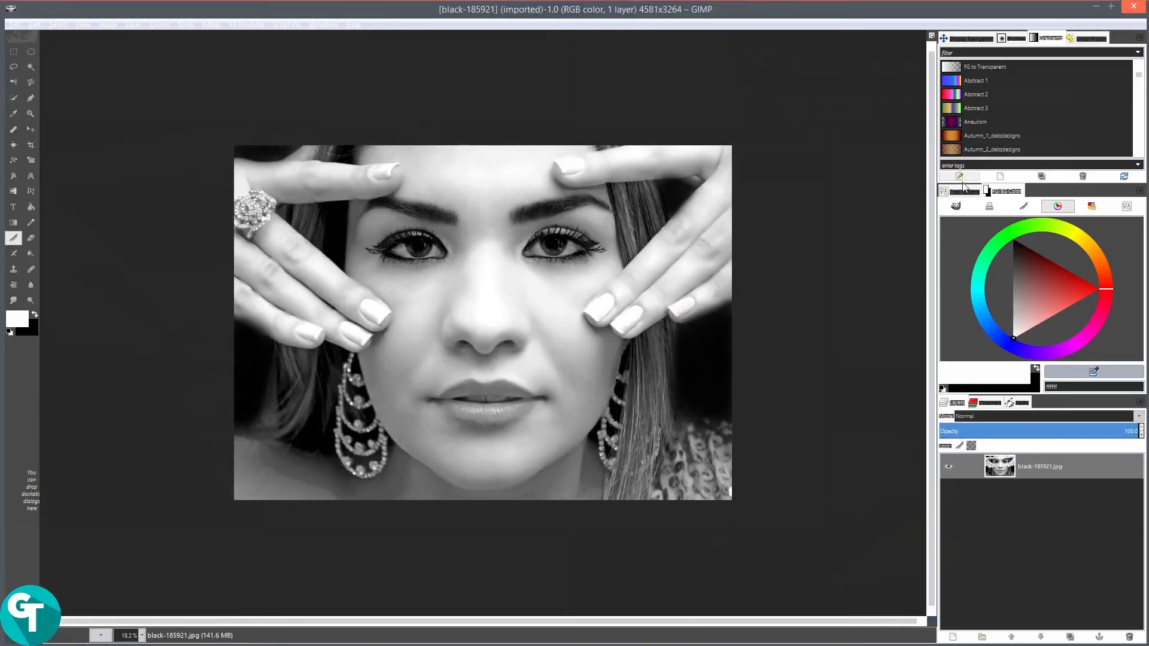
click(961, 191)
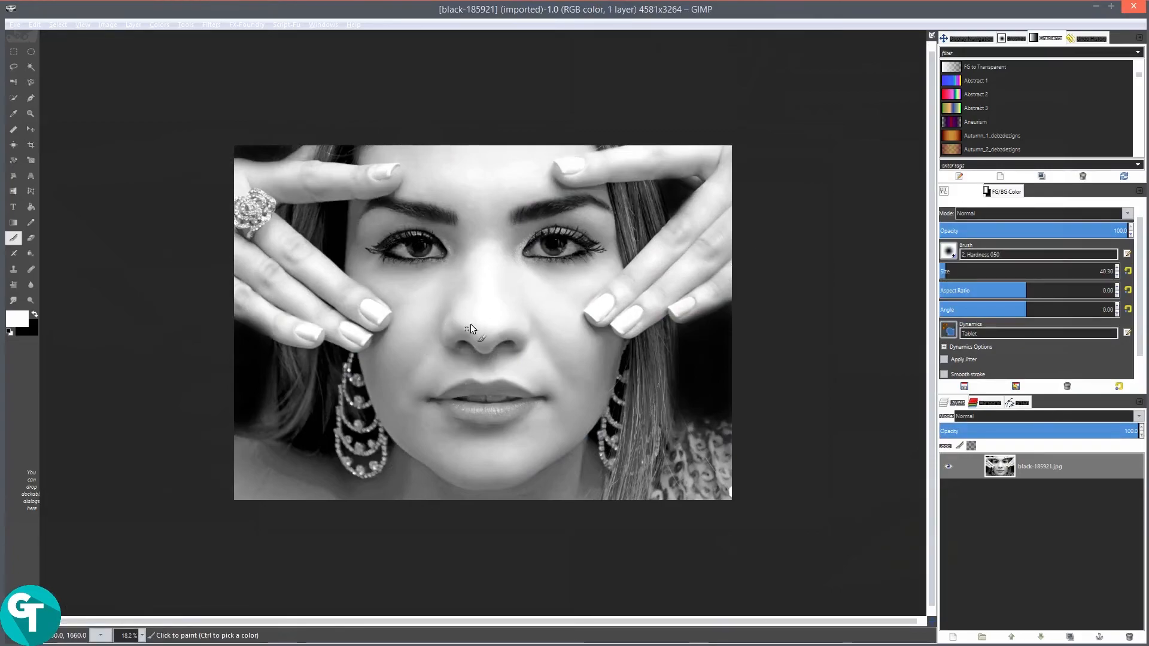
Scale the whole black-185921 image to half its size, 2291 × 1632 pixels, with cubic interpolation.
click(142, 26)
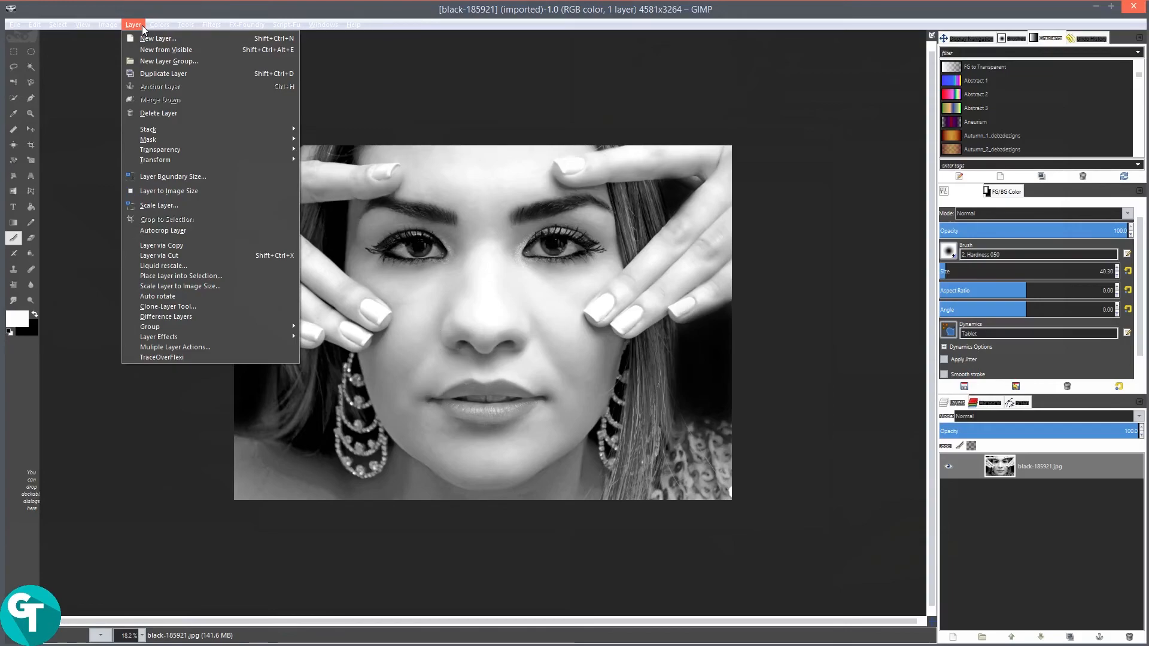
mouse_move(115, 27)
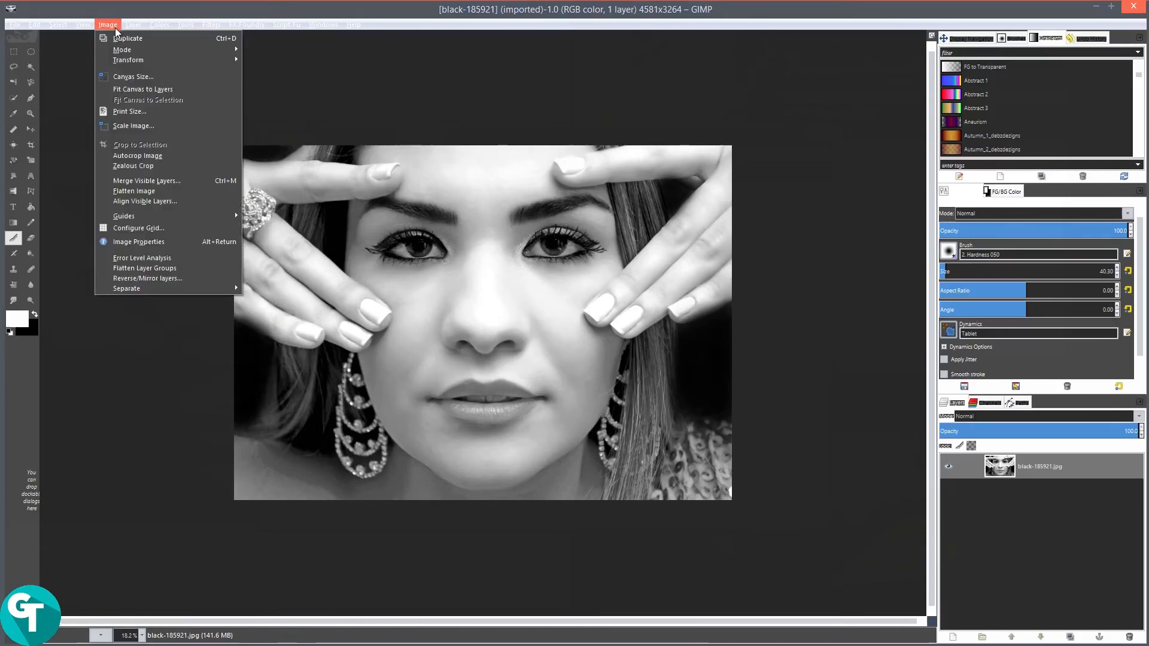
click(141, 124)
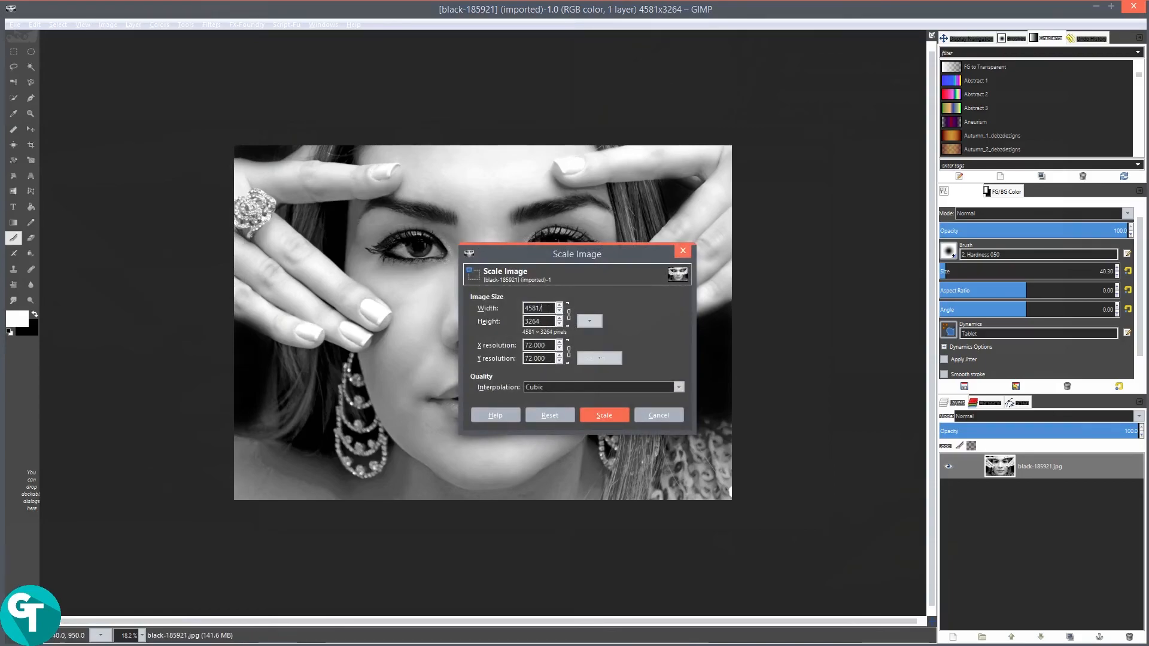
text(/2)
key(Return)
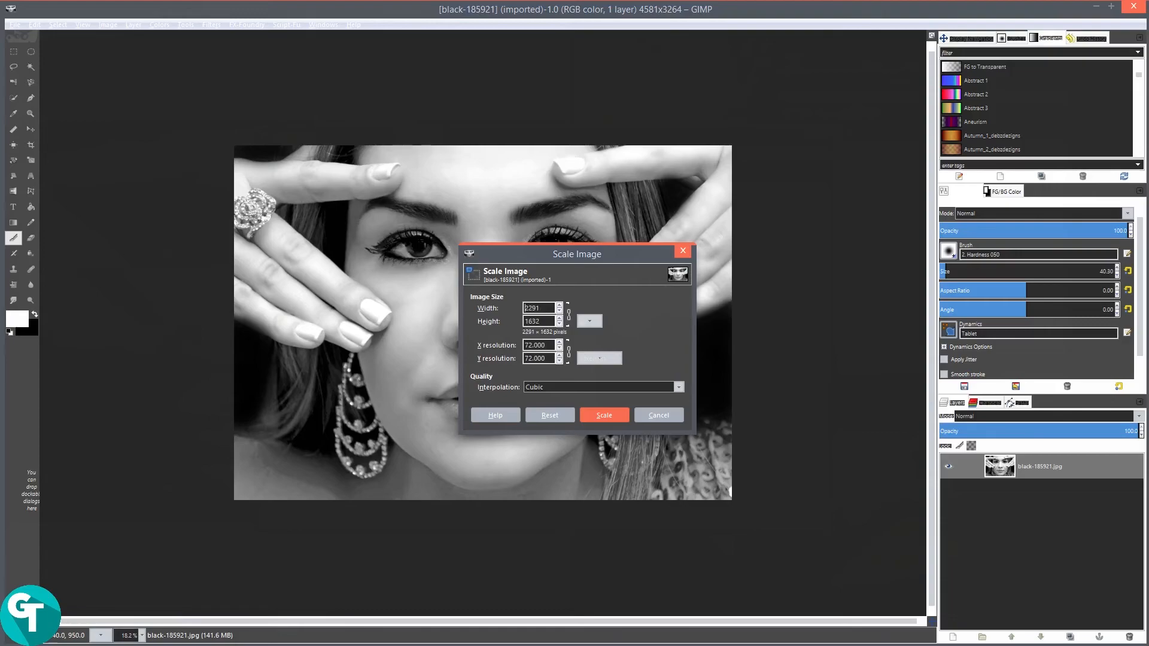
click(603, 415)
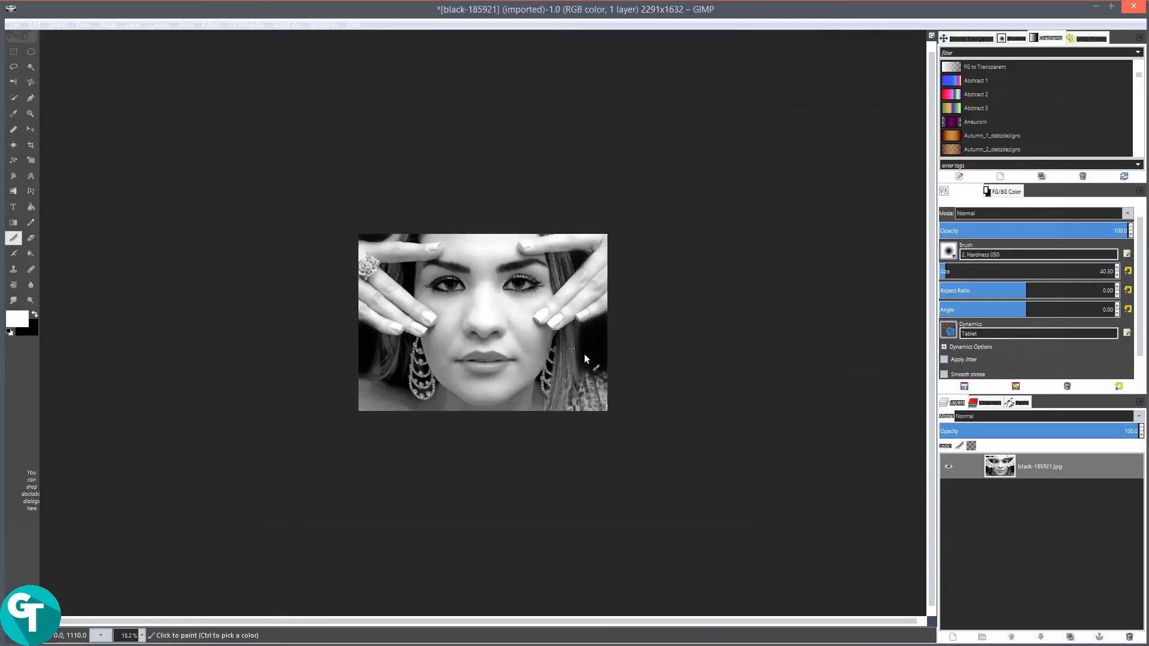
Rotate the photo layer by 90 degrees and fit the canvas to the rotated layer.
scroll(617, 371, up, 3)
scroll(513, 293, down, 1)
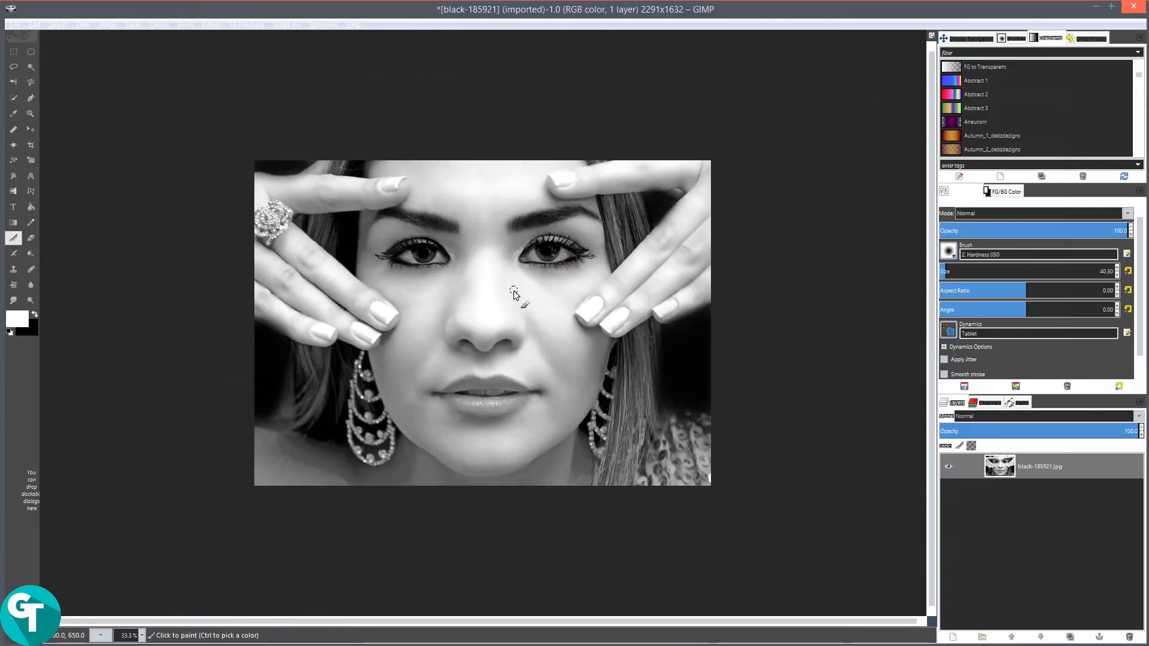
key(shift+r)
click(514, 294)
drag(712, 486, 485, 564)
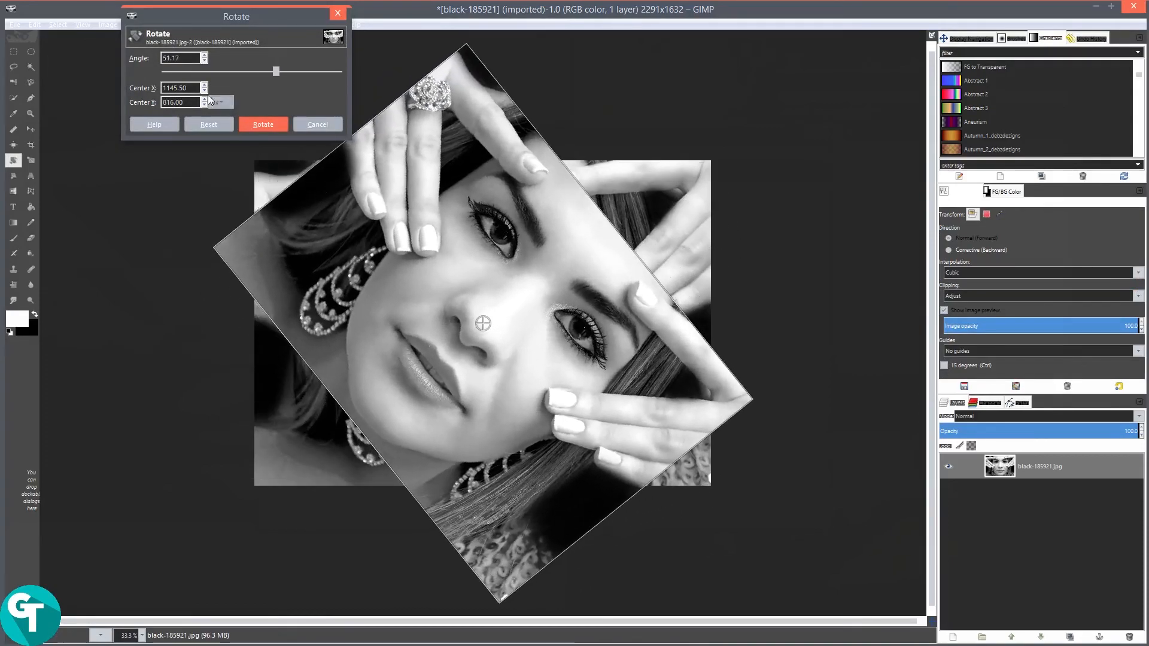
double_click(191, 56)
text(91)
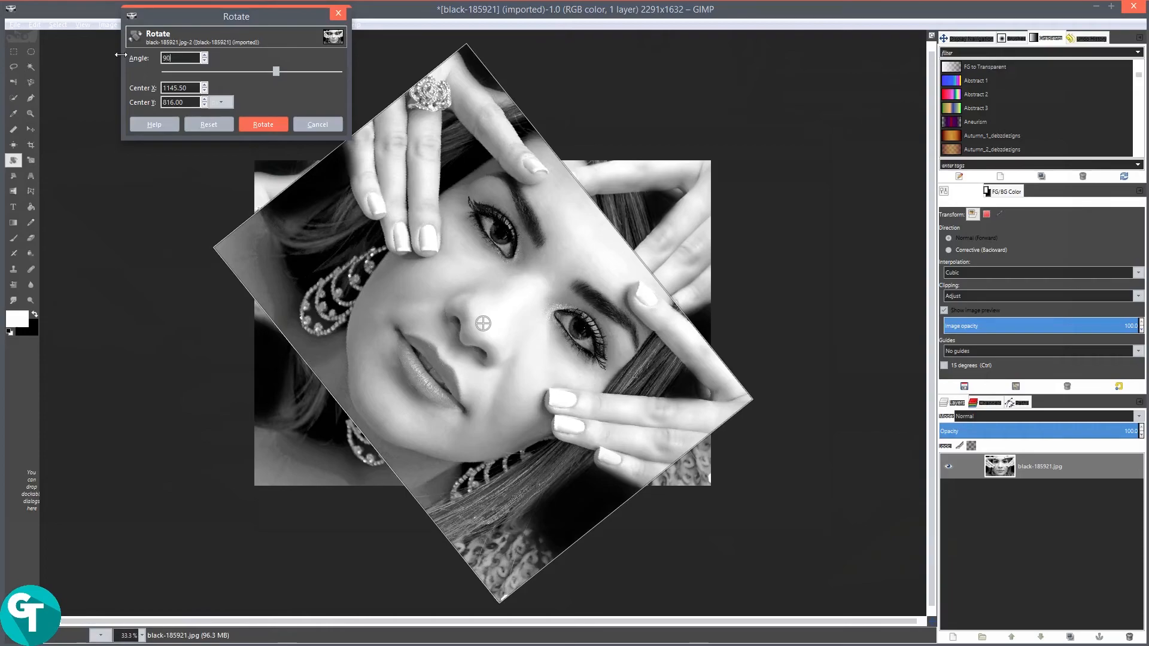
key(Return)
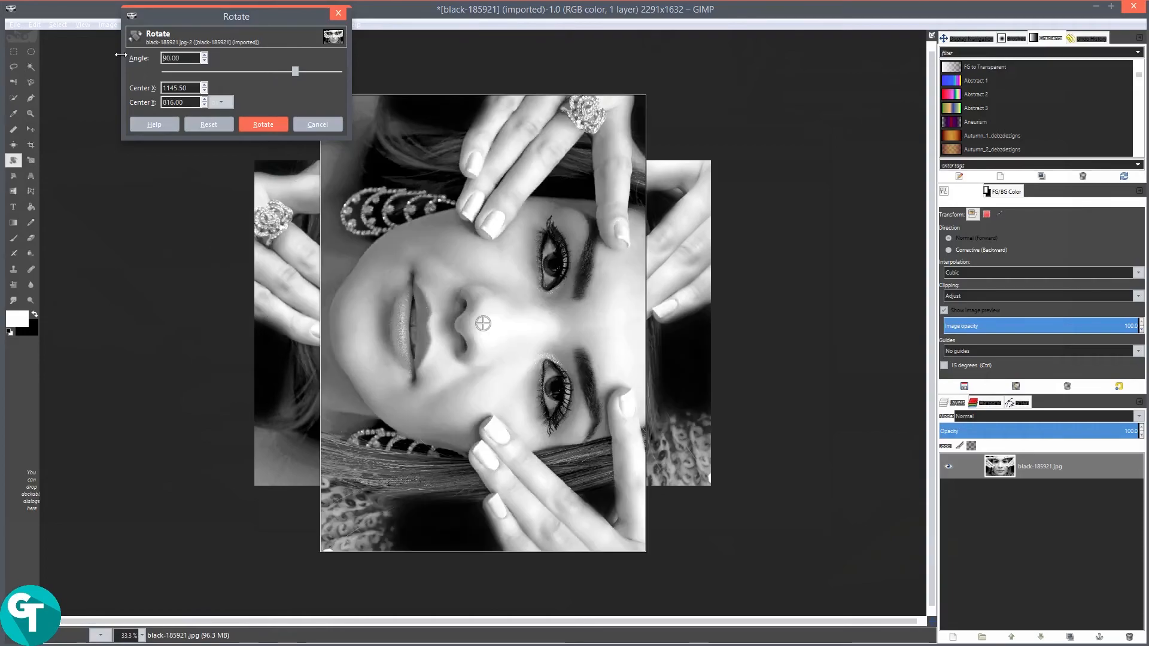
click(264, 125)
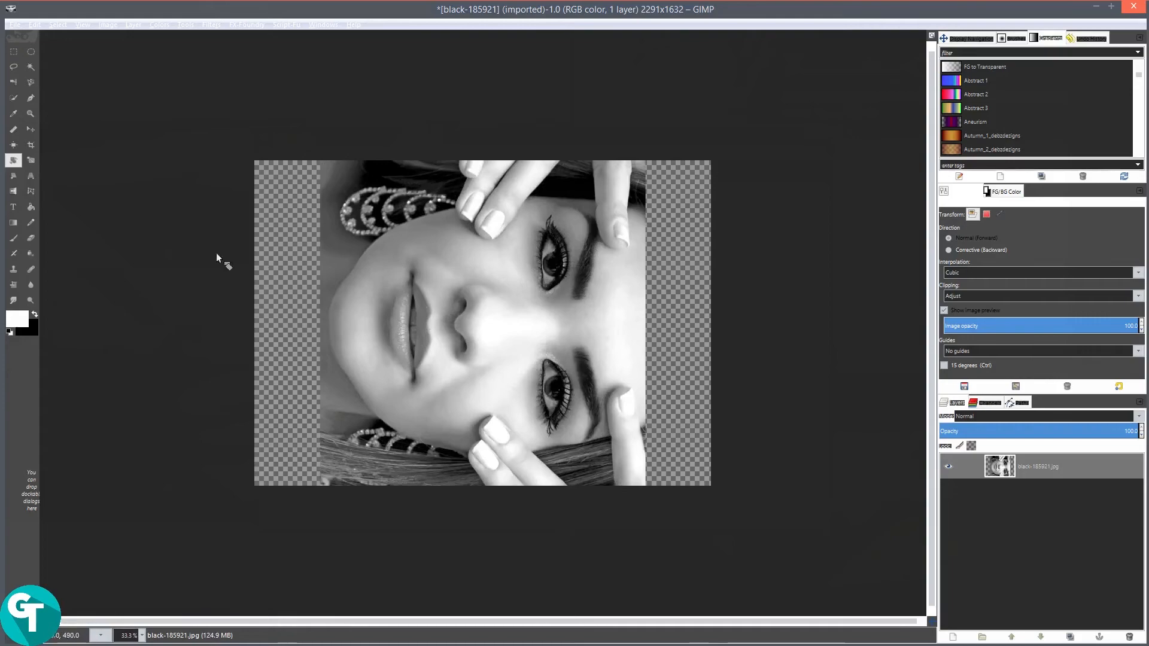
click(115, 27)
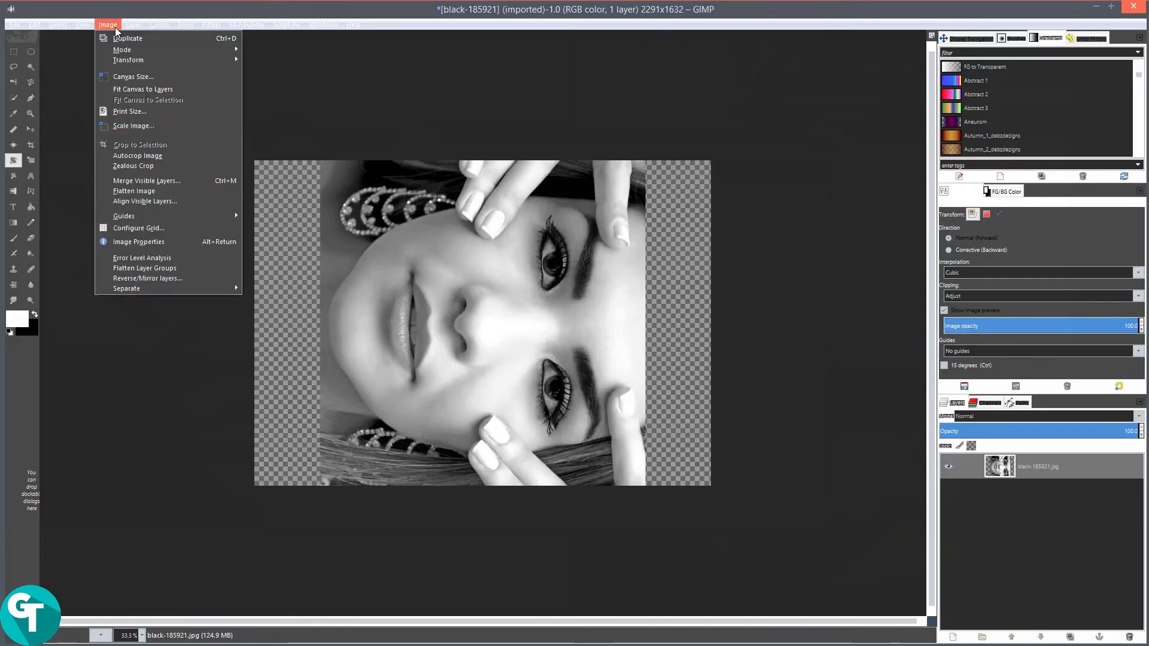
click(139, 90)
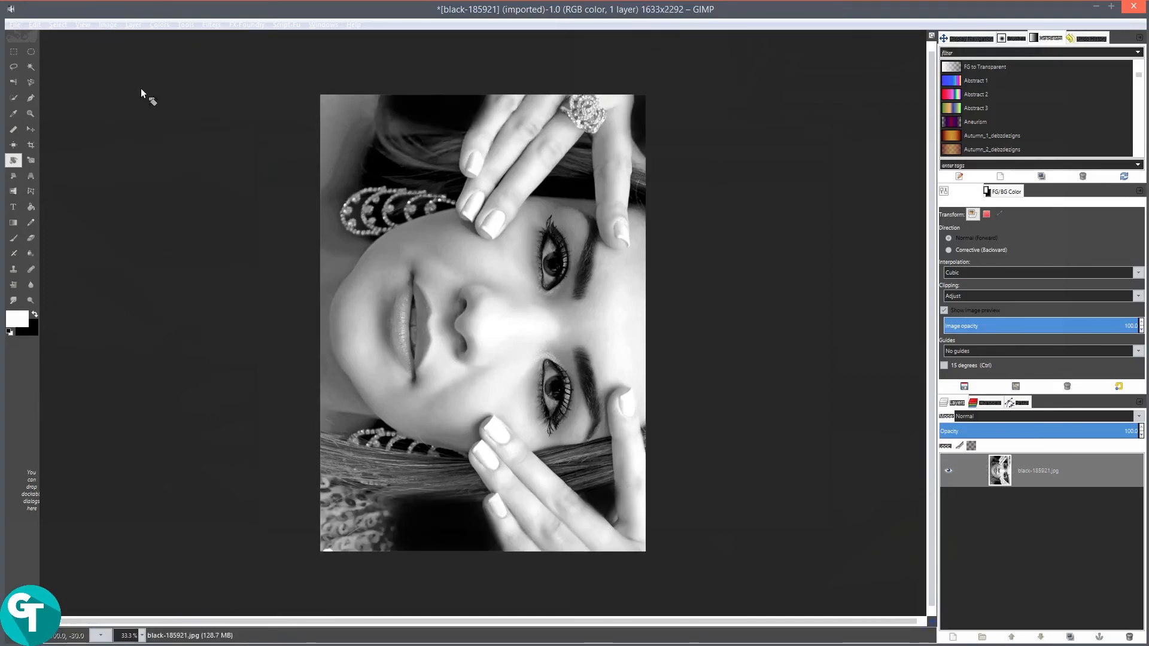
Export the rotated image as black-185921-2.jpg into the ASDFPixelSort data folder, keeping the offered JPEG settings.
click(15, 24)
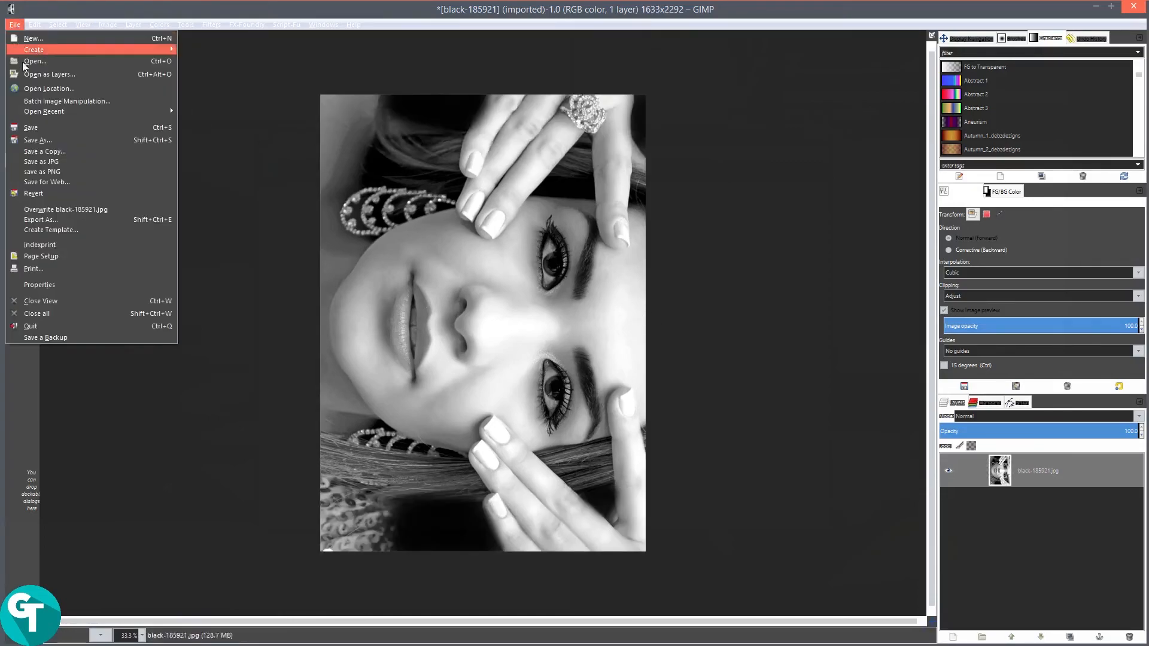
click(76, 218)
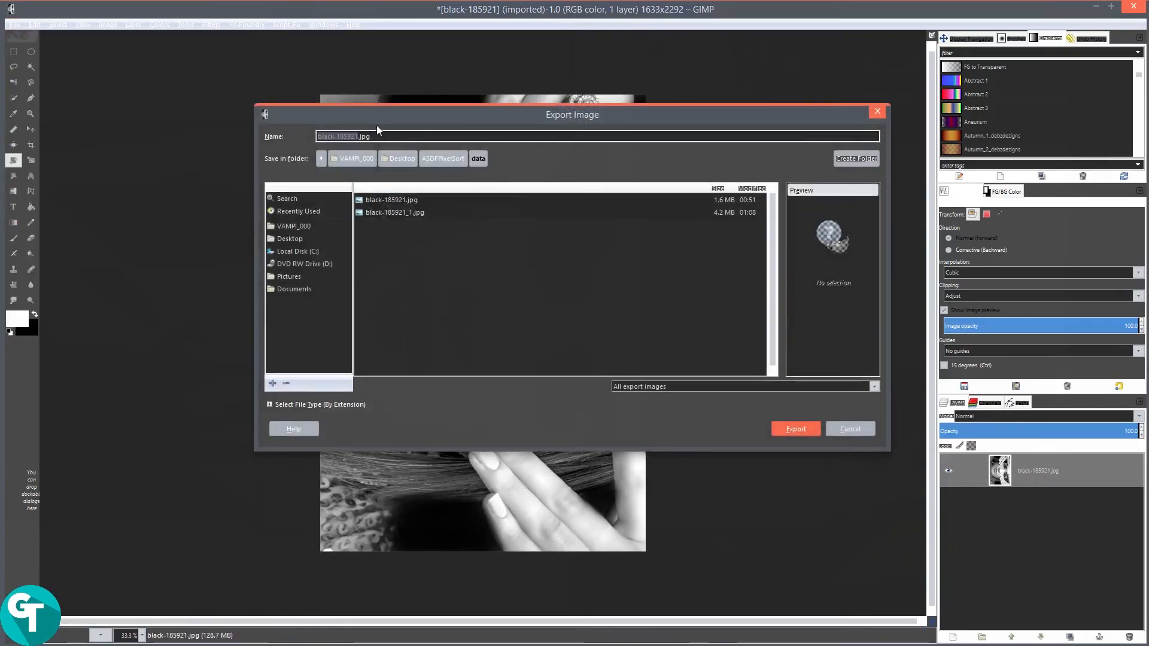
click(358, 137)
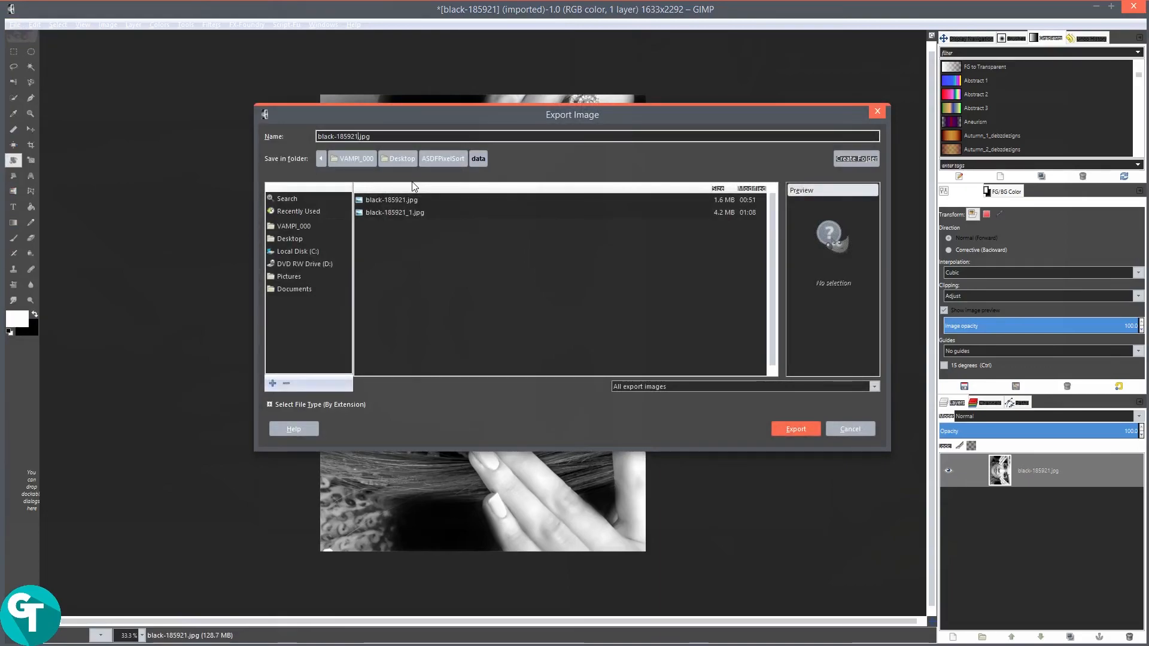
text(-2)
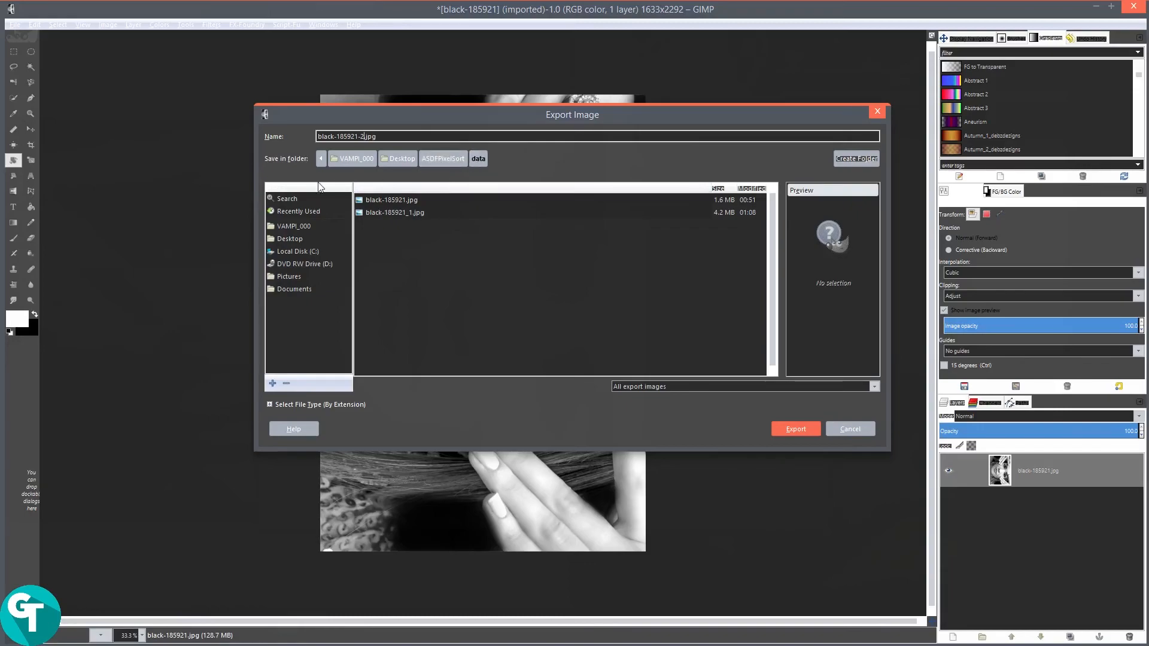
click(793, 429)
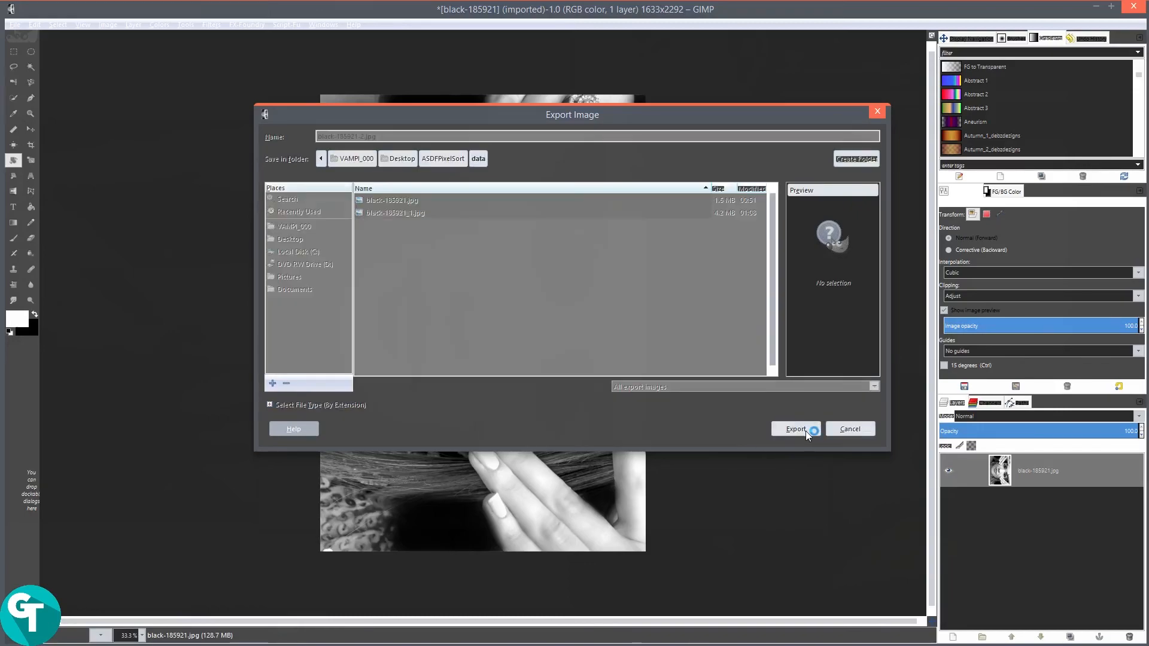
click(593, 392)
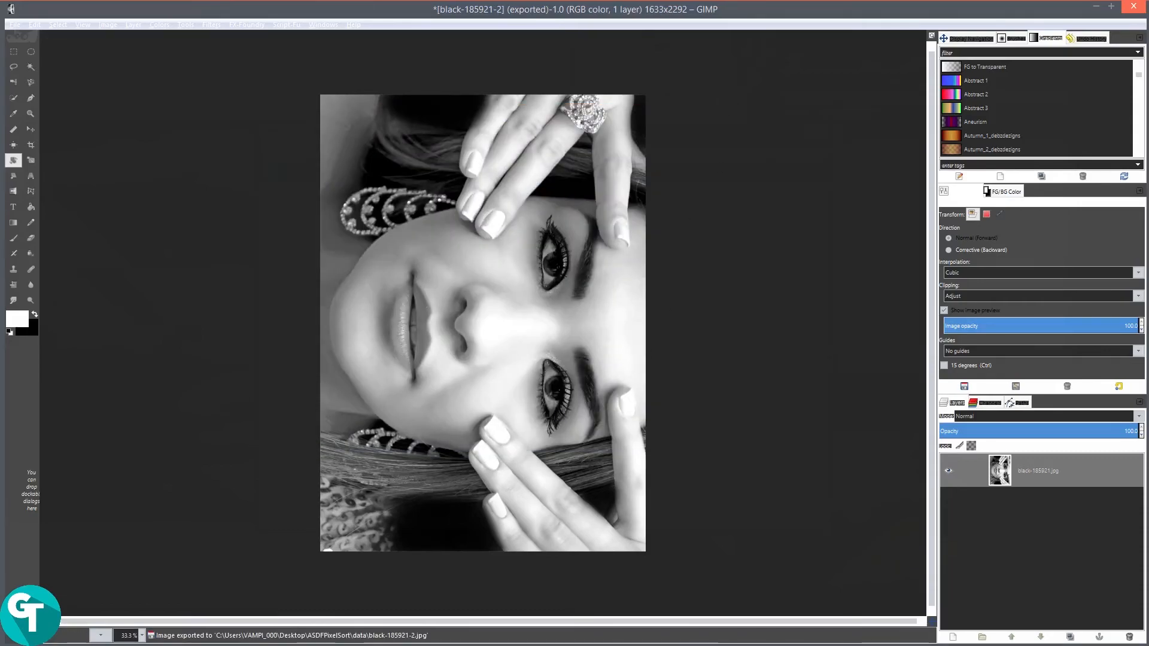
Switch to the data folder and copy the file name of black-185921-2, leaving the name unchanged.
click(1101, 9)
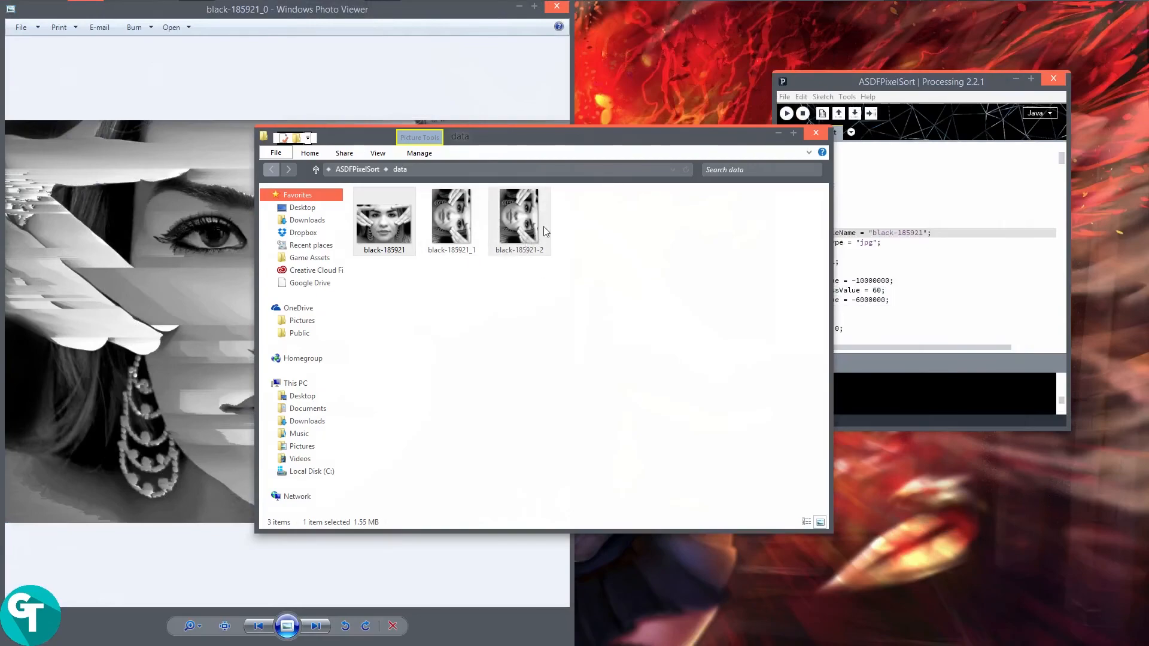
click(524, 234)
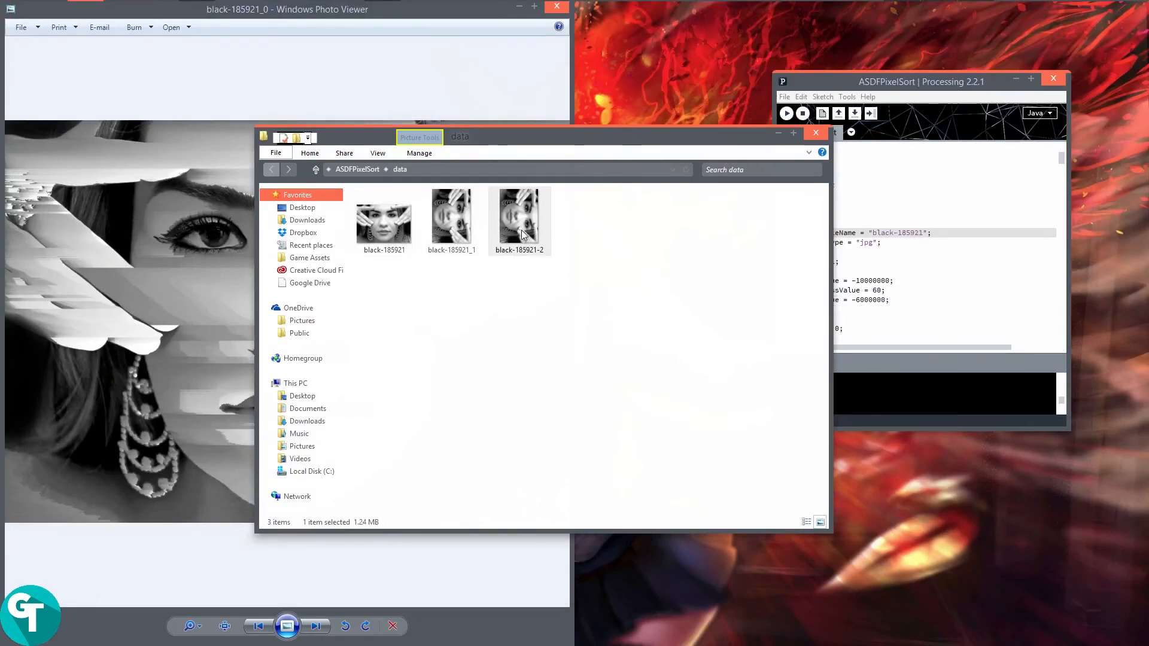
right_click(525, 234)
click(401, 543)
key(ctrl+c)
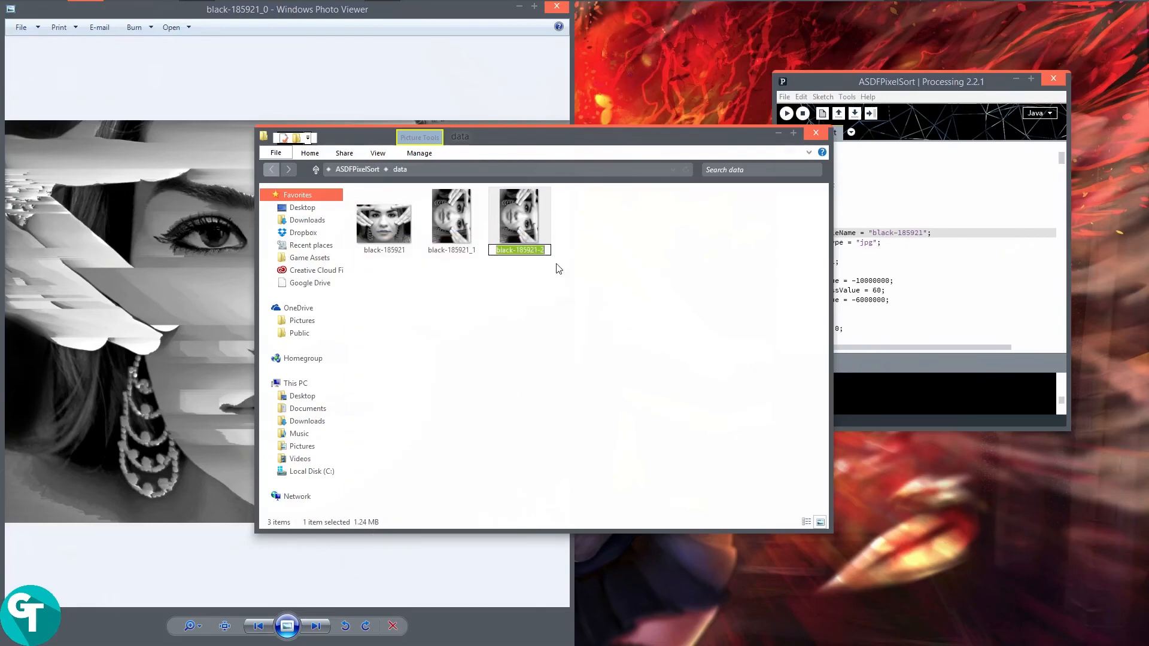
click(598, 296)
Replace the script's imgFileName value with the copied name black-185921-2, put the data folder window away and run the sketch.
click(906, 87)
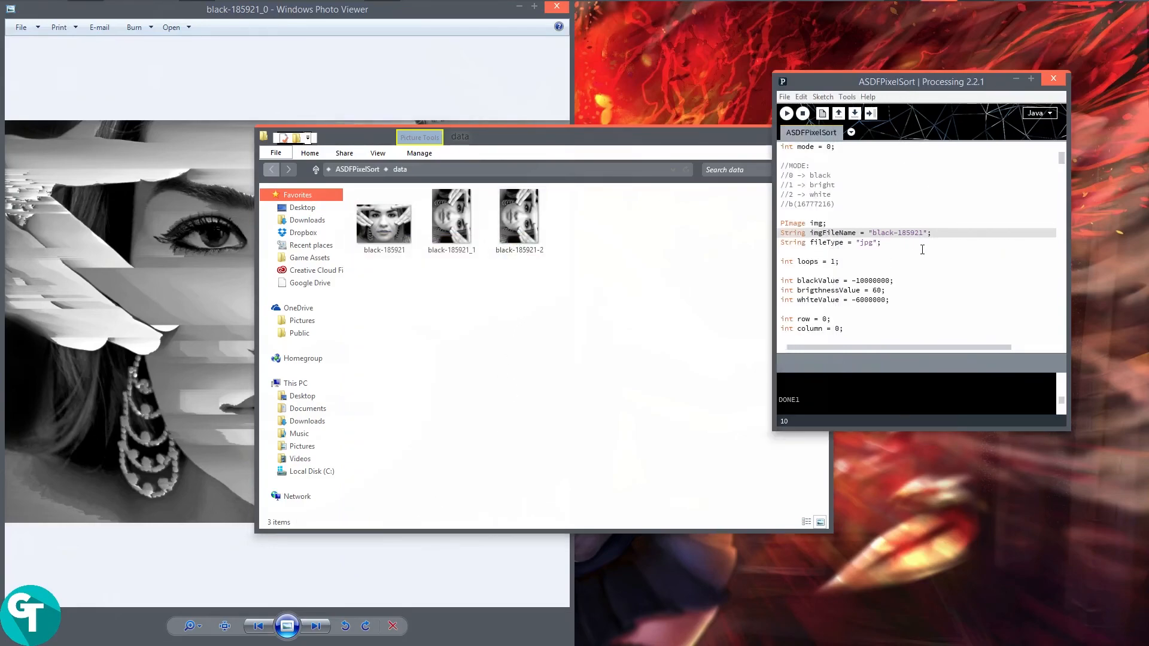
drag(924, 234, 882, 233)
right_click(876, 234)
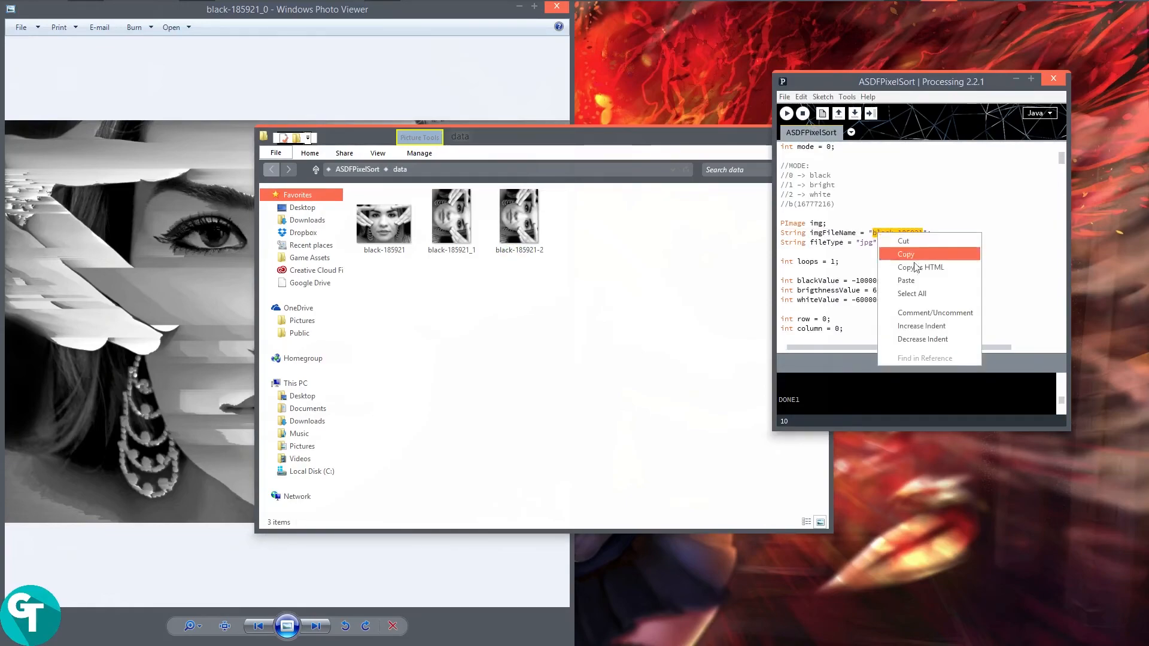
click(910, 279)
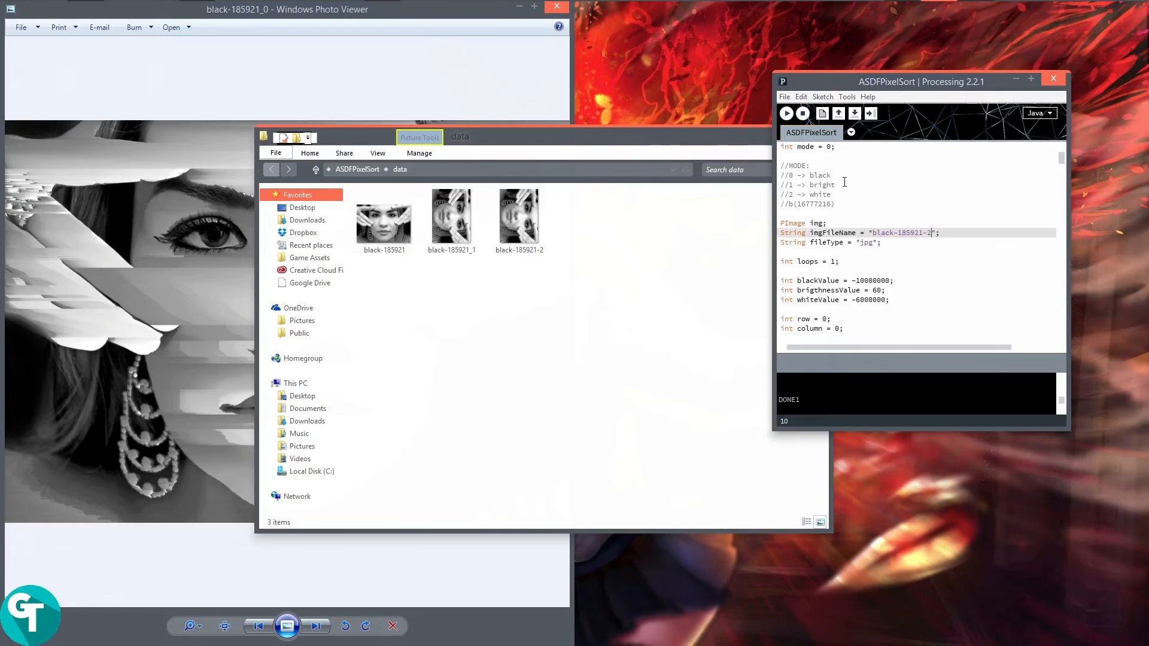
drag(710, 136, 708, 139)
click(777, 135)
click(786, 113)
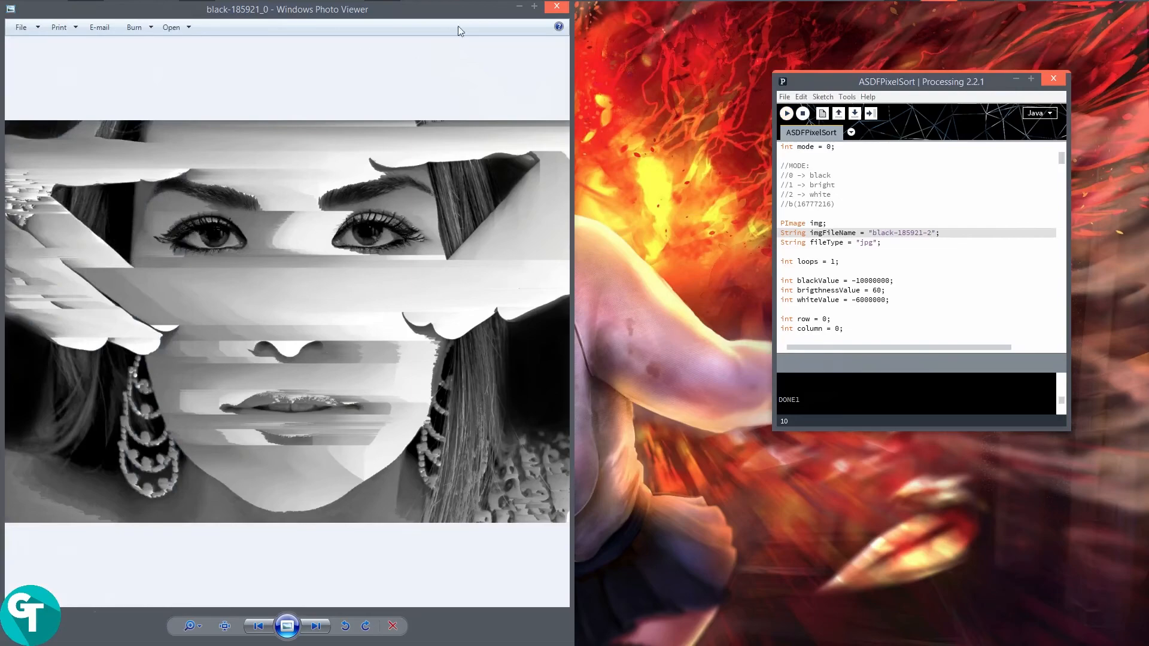
Close the old result and open the sorted image black-185921-2_0 from the ASDFPixelSort folder, then close the folder window.
click(560, 8)
click(87, 12)
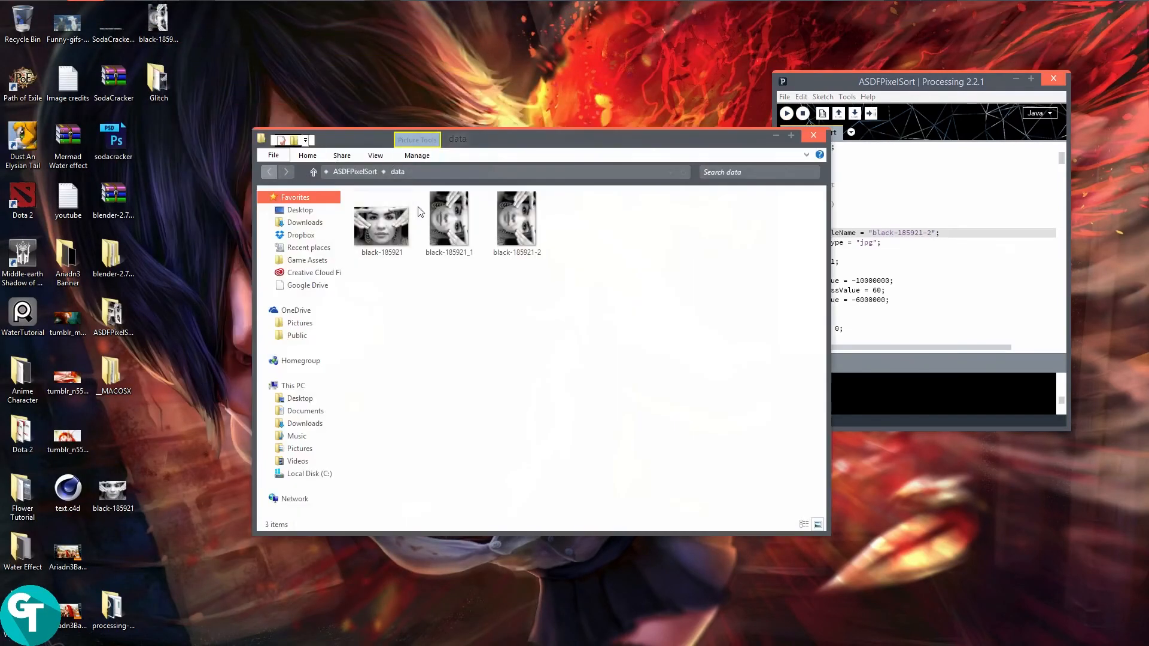
click(359, 169)
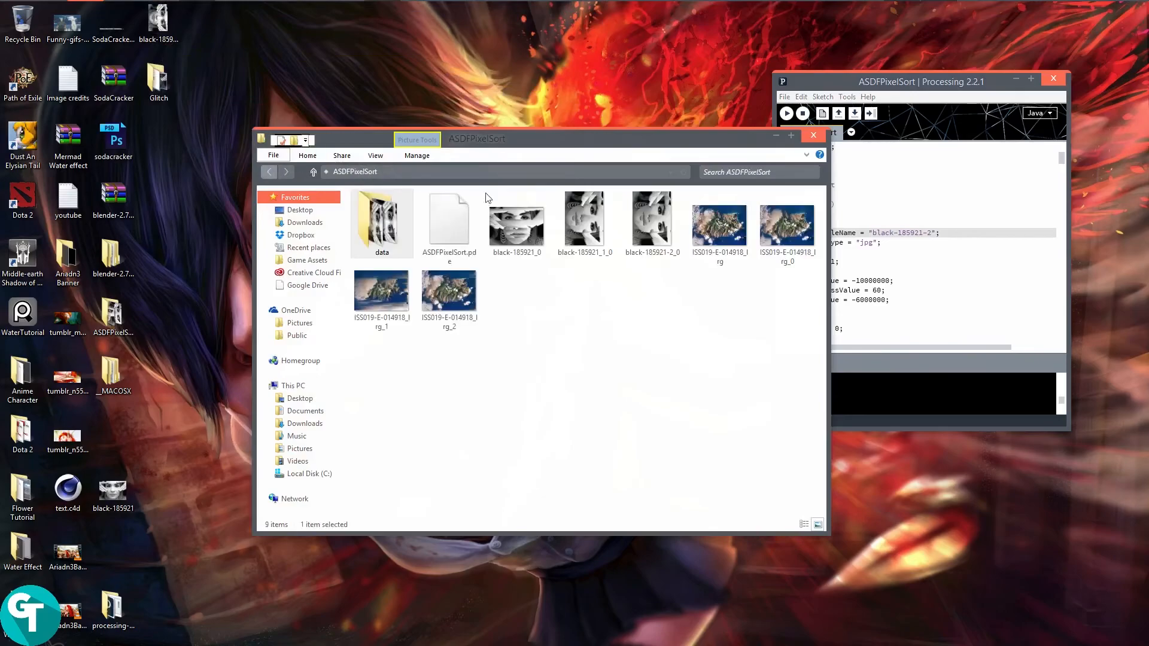
double_click(652, 221)
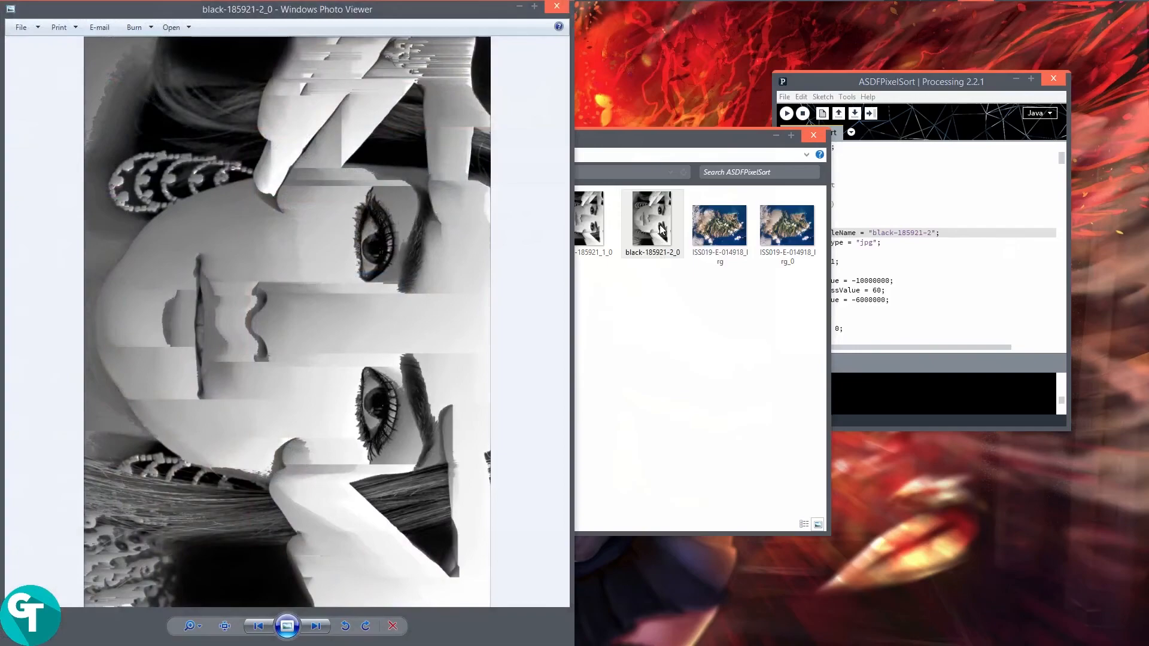
click(814, 134)
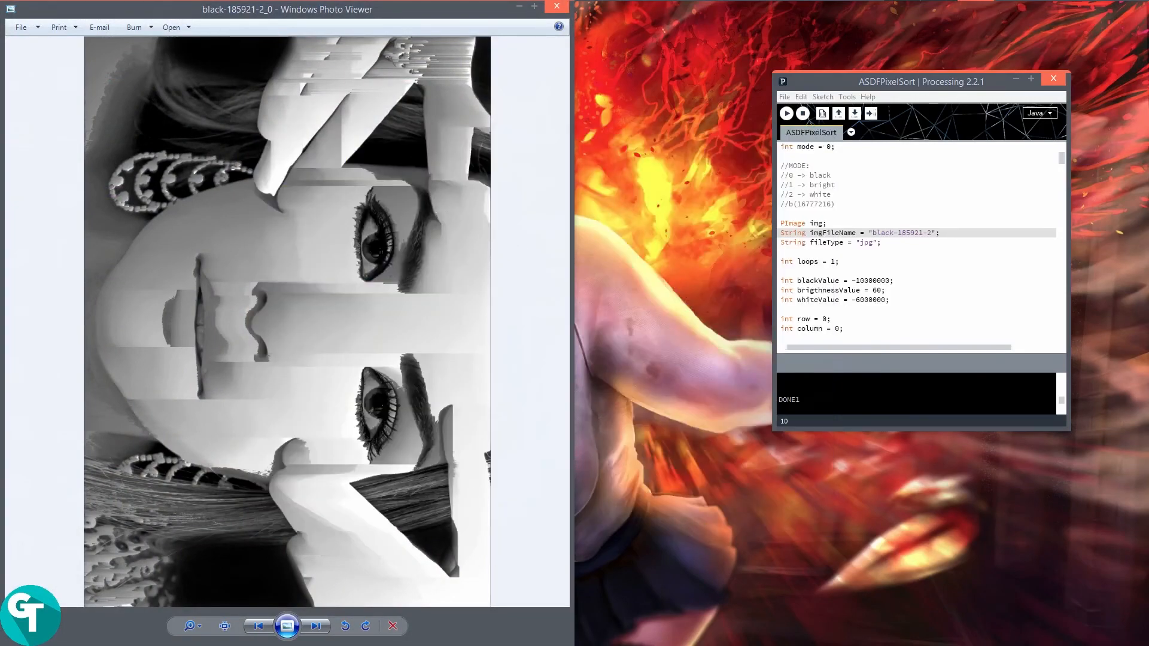
Reopen the ASDFPixelSort folder from the Desktop, view black-185921-2_0 again and bring the Processing script forward beside it.
click(520, 7)
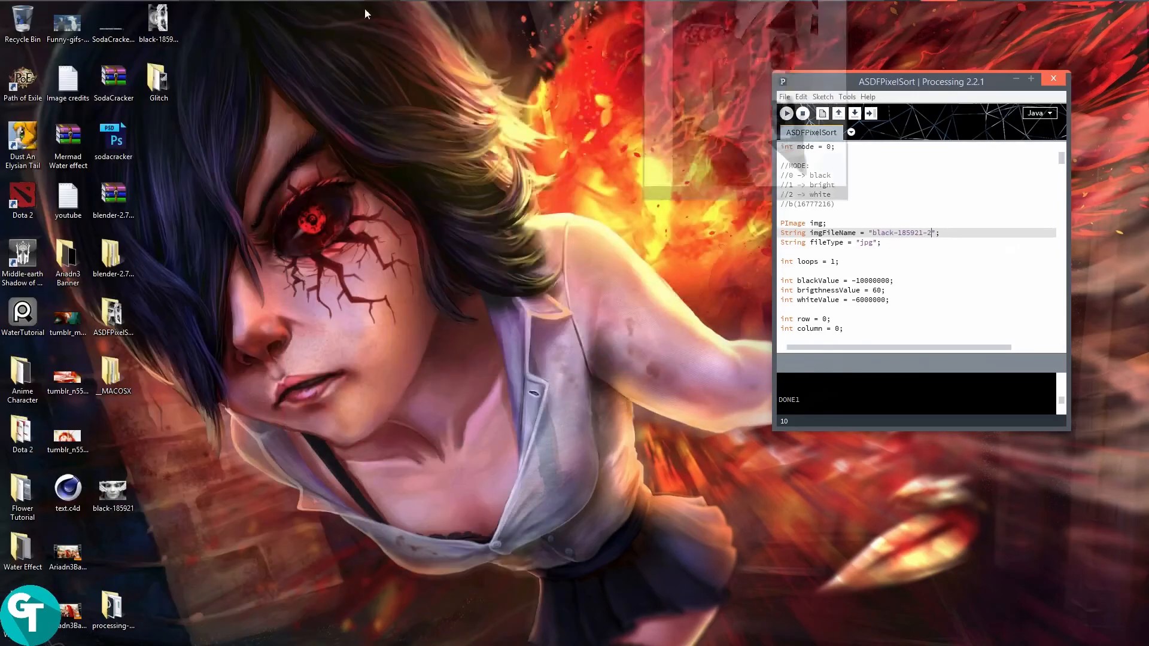
click(85, 12)
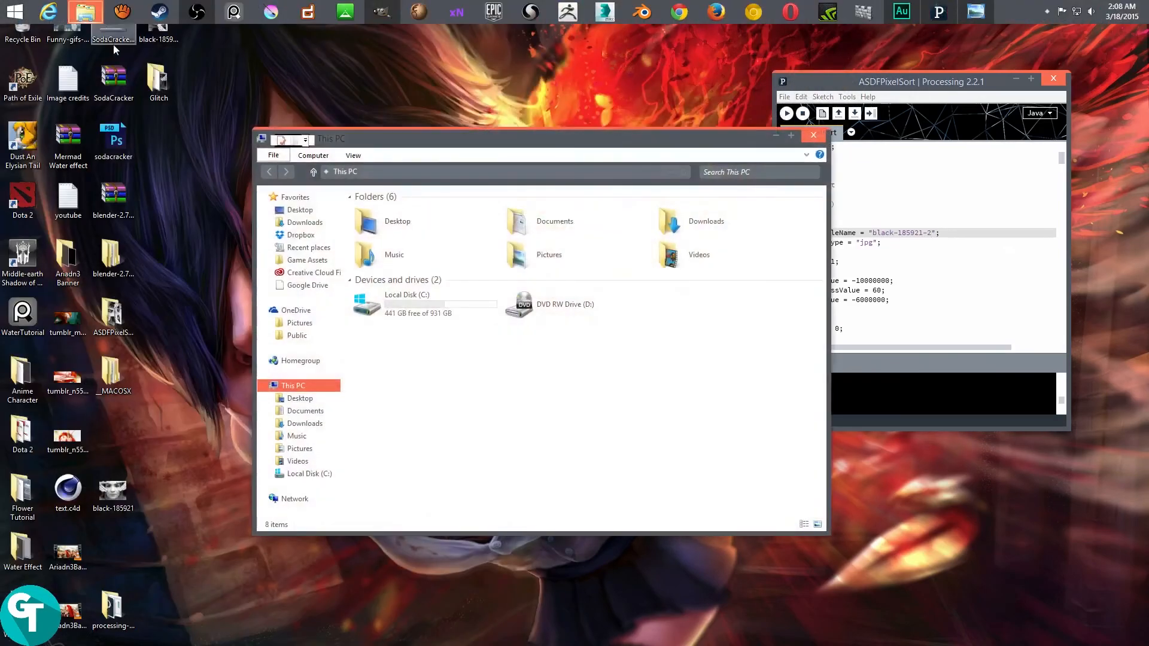
double_click(418, 226)
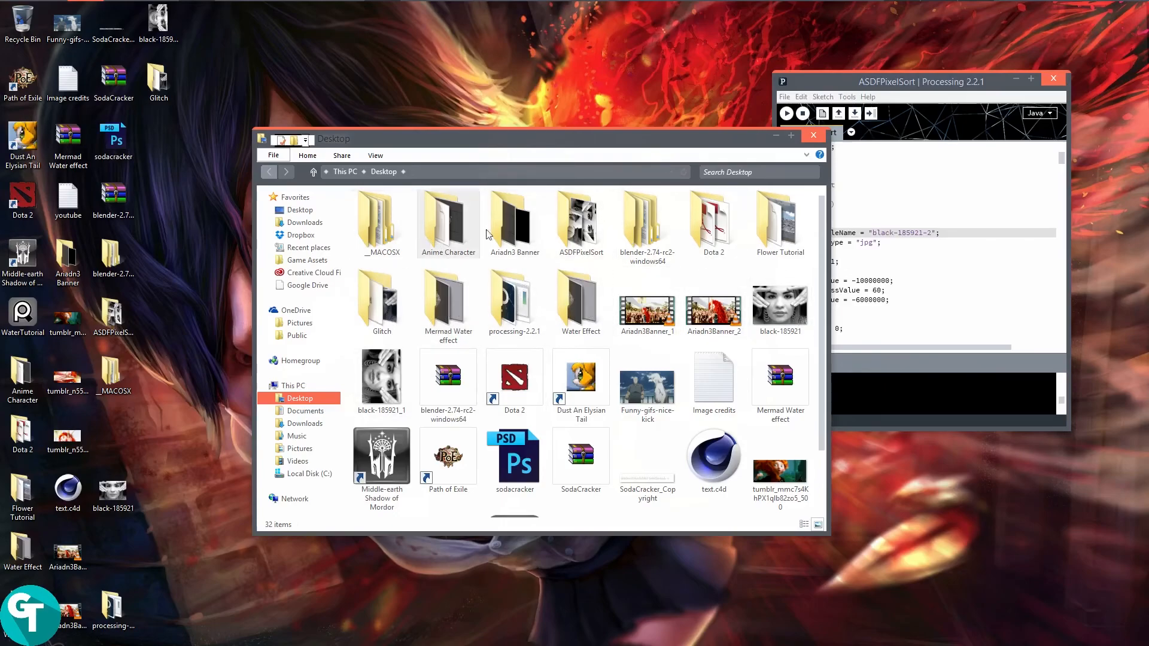
double_click(566, 233)
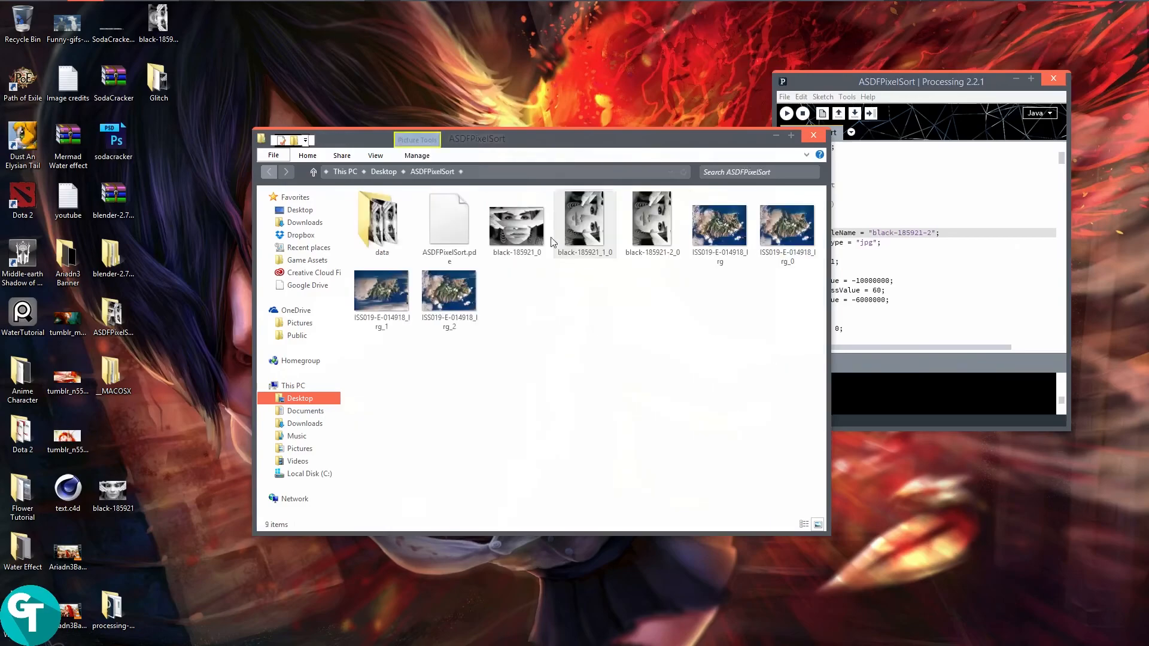
double_click(670, 238)
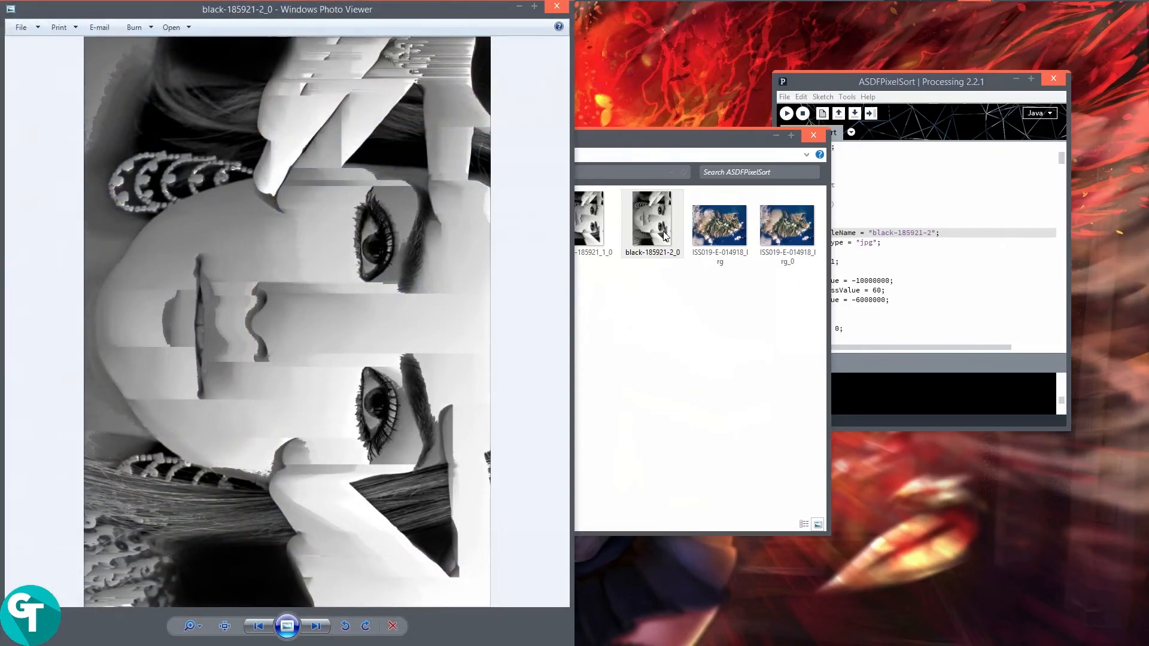
click(888, 91)
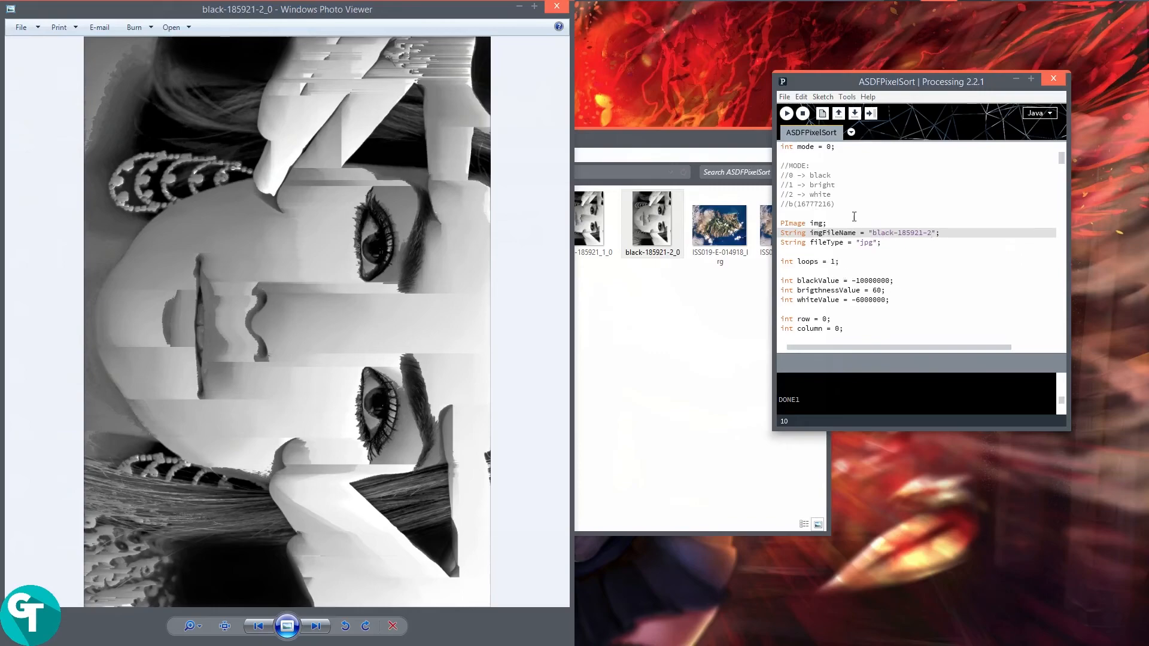
Move the Processing window beside the image and set the script's loops value to 3.
drag(878, 92, 788, 63)
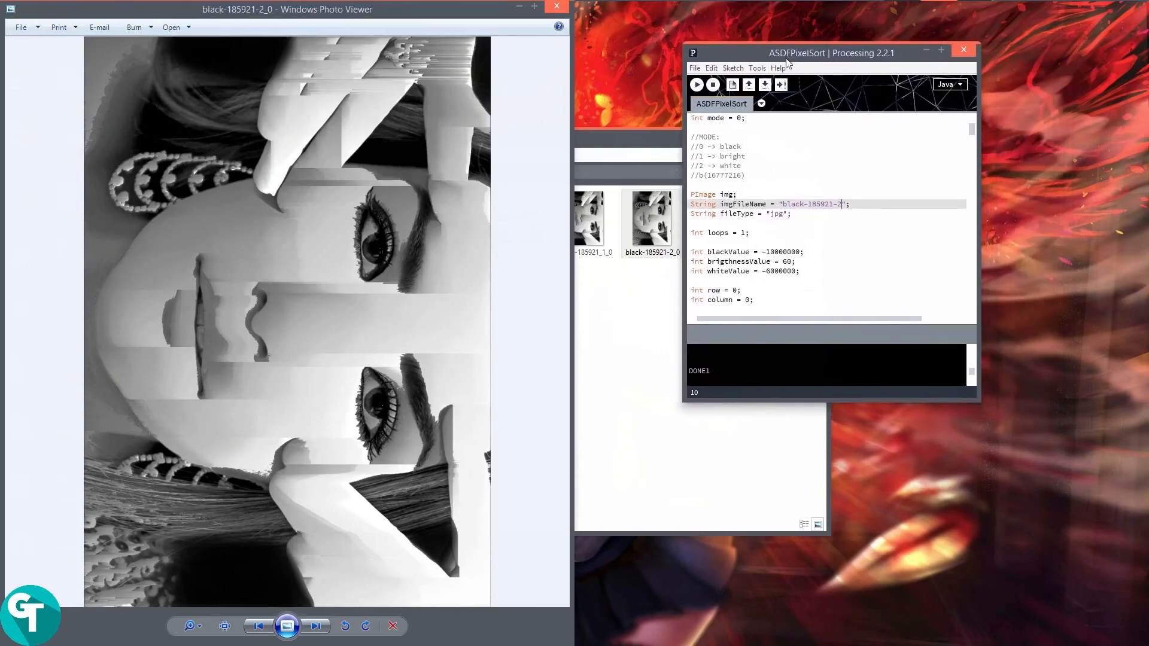
double_click(744, 232)
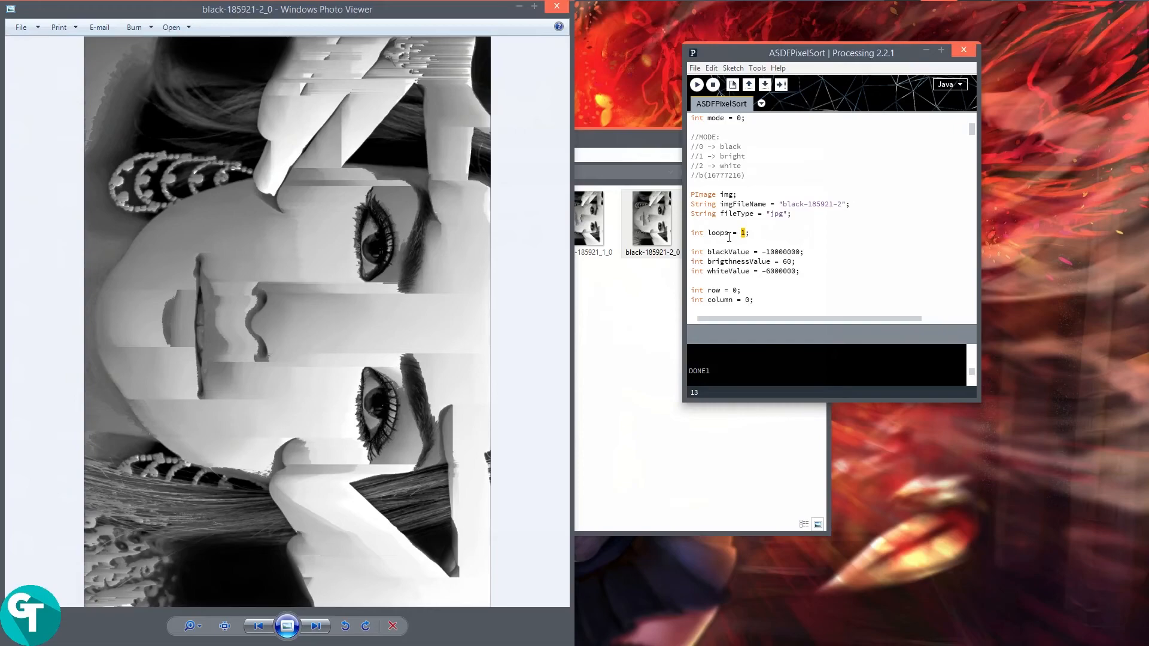
text(3)
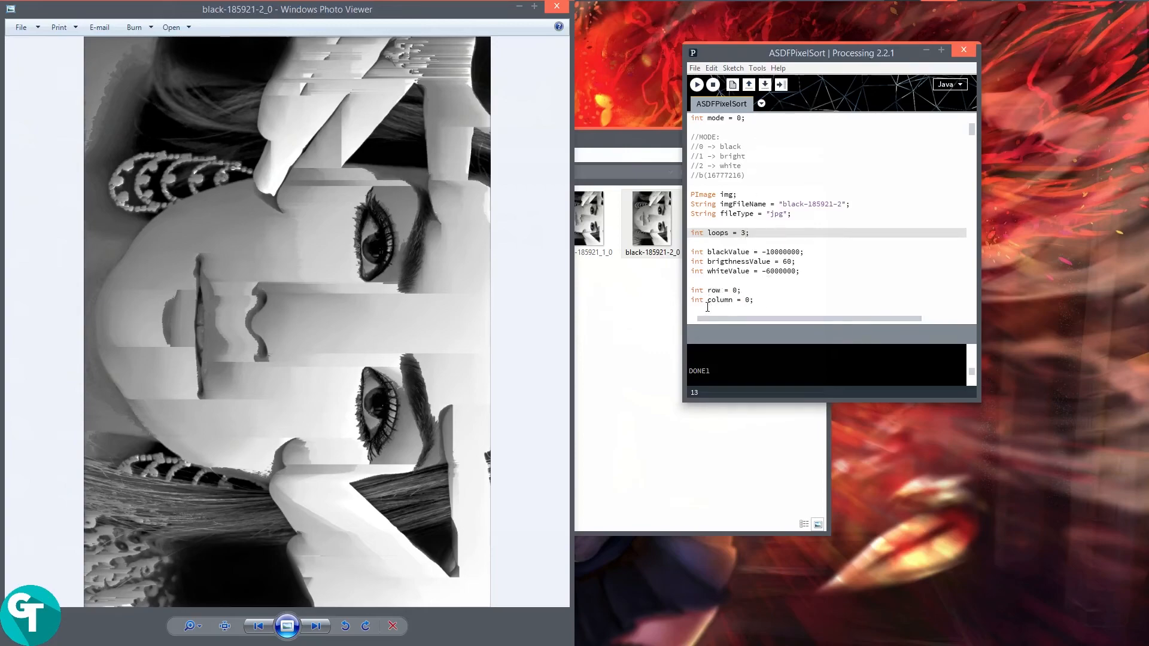
Set the script's column value to 1 and run the sketch.
mouse_move(749, 300)
mouse_down()
mouse_move(745, 314)
mouse_move(744, 287)
mouse_up()
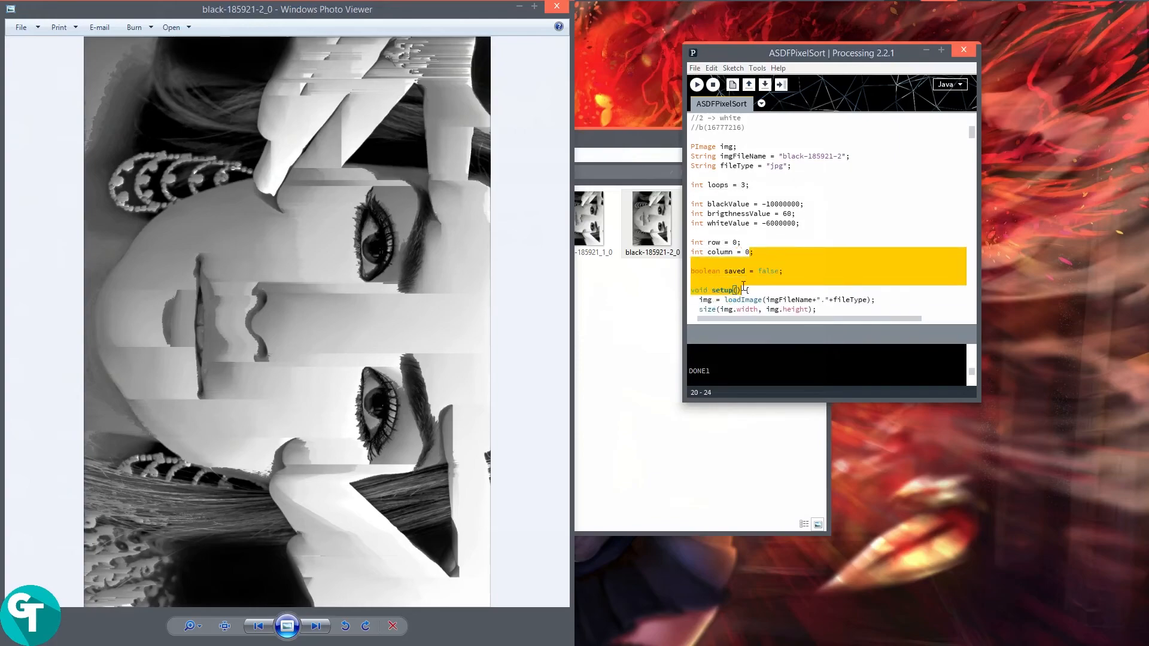
click(747, 235)
double_click(747, 252)
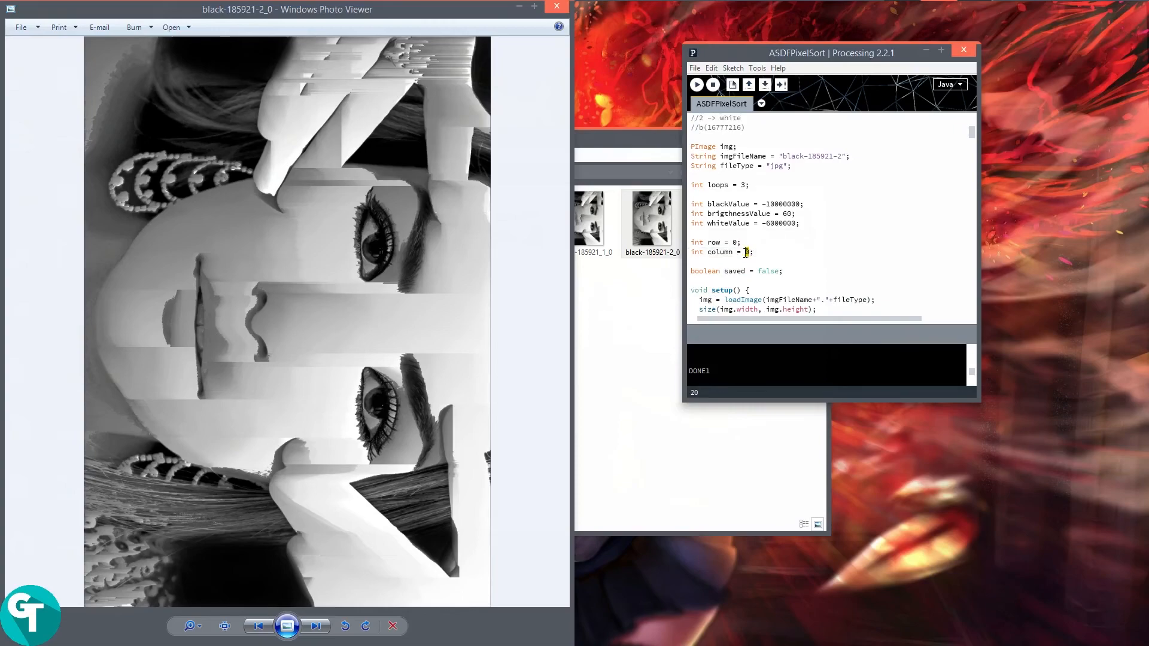
text(1)
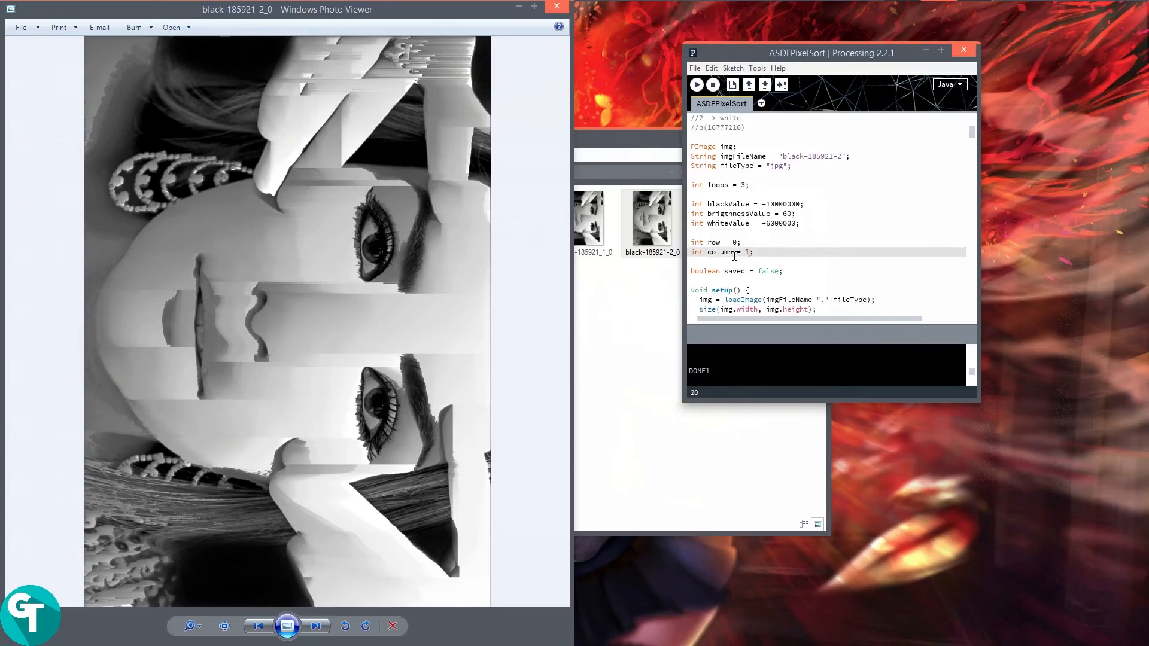
click(696, 85)
Return the column value to 0 and run the pixel sort again with three loops.
double_click(744, 185)
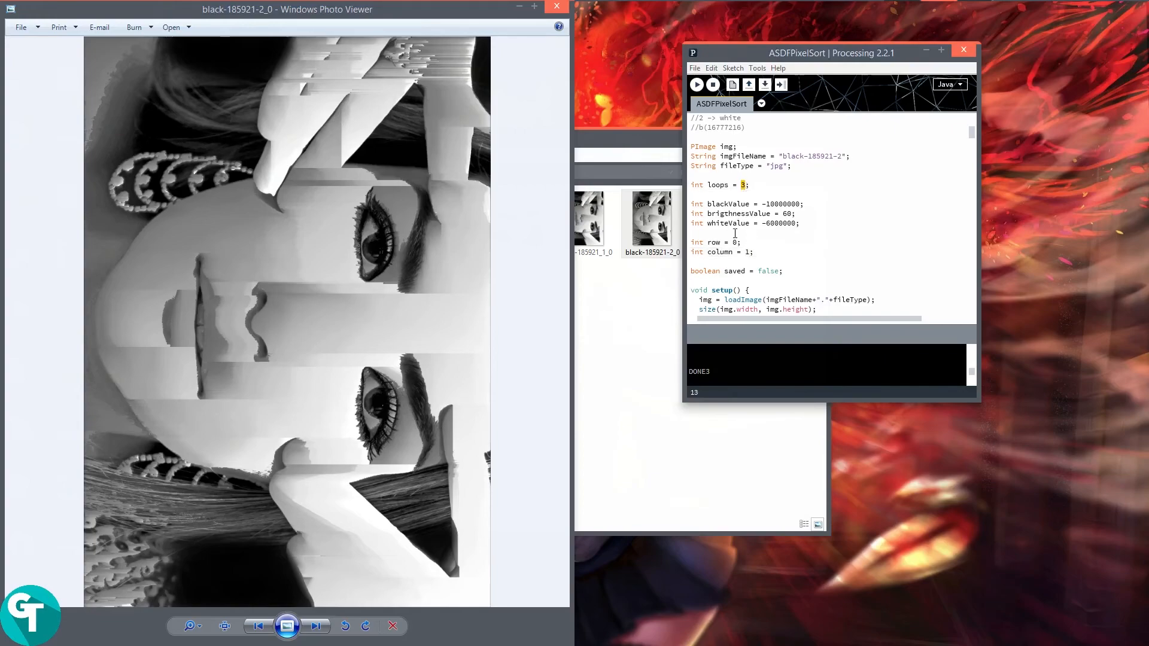
double_click(747, 252)
text(0)
click(697, 85)
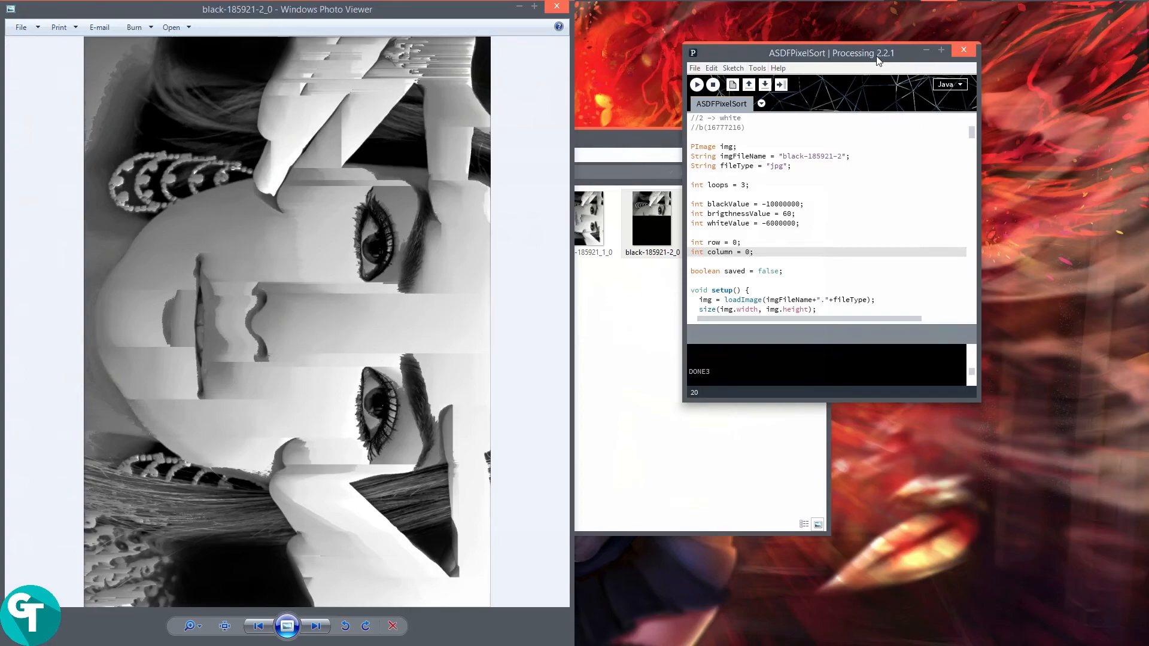
Move the Processing window aside and quit Processing without saving the changes to ASDFPixelSort.
drag(878, 61, 921, 50)
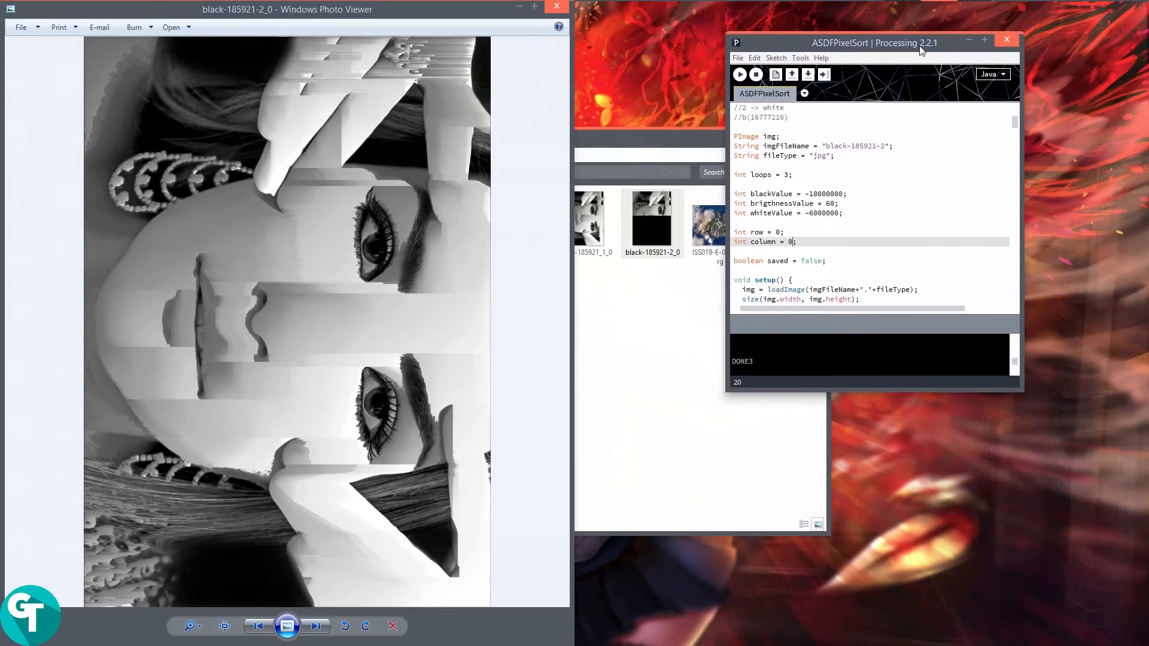
click(739, 60)
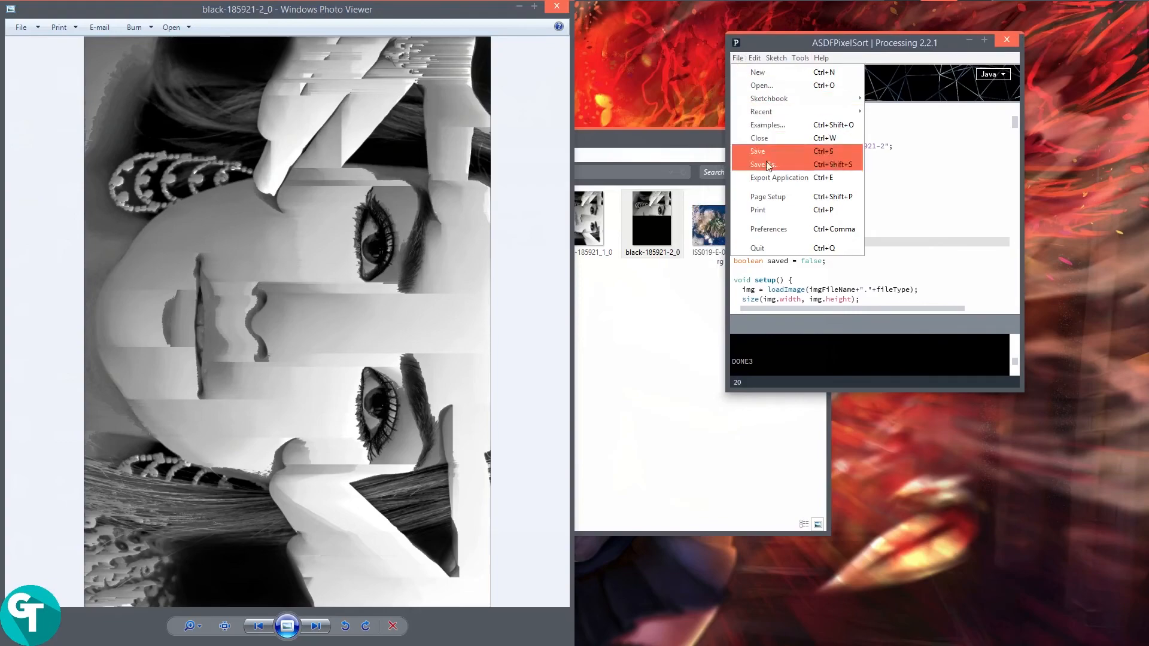
click(790, 246)
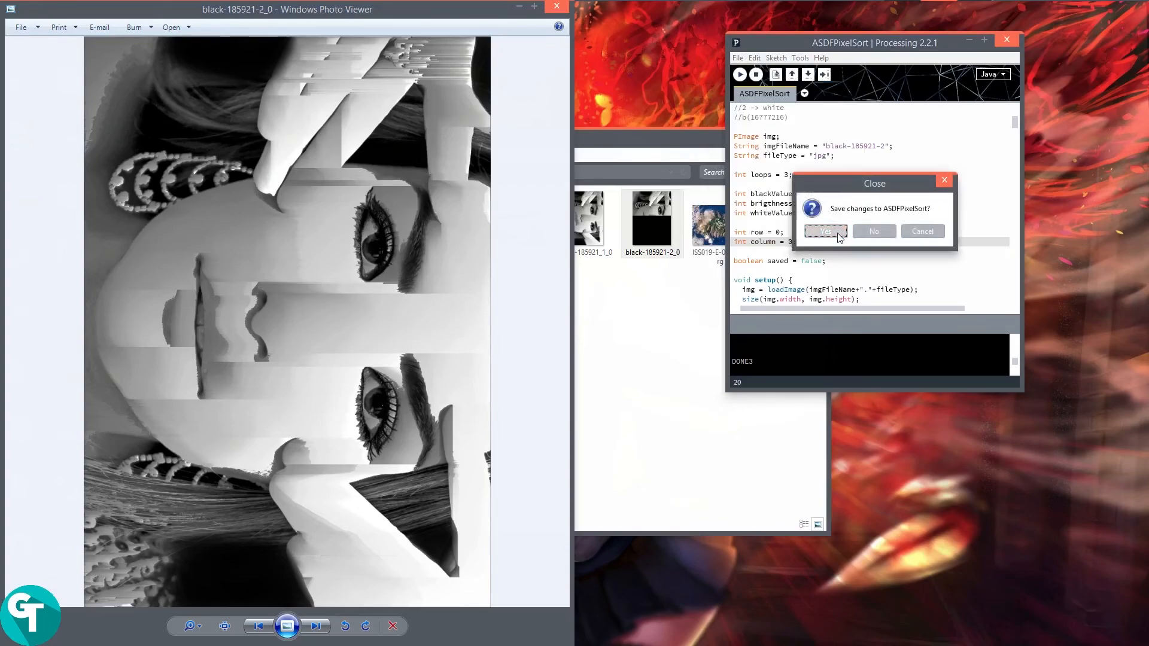
click(884, 235)
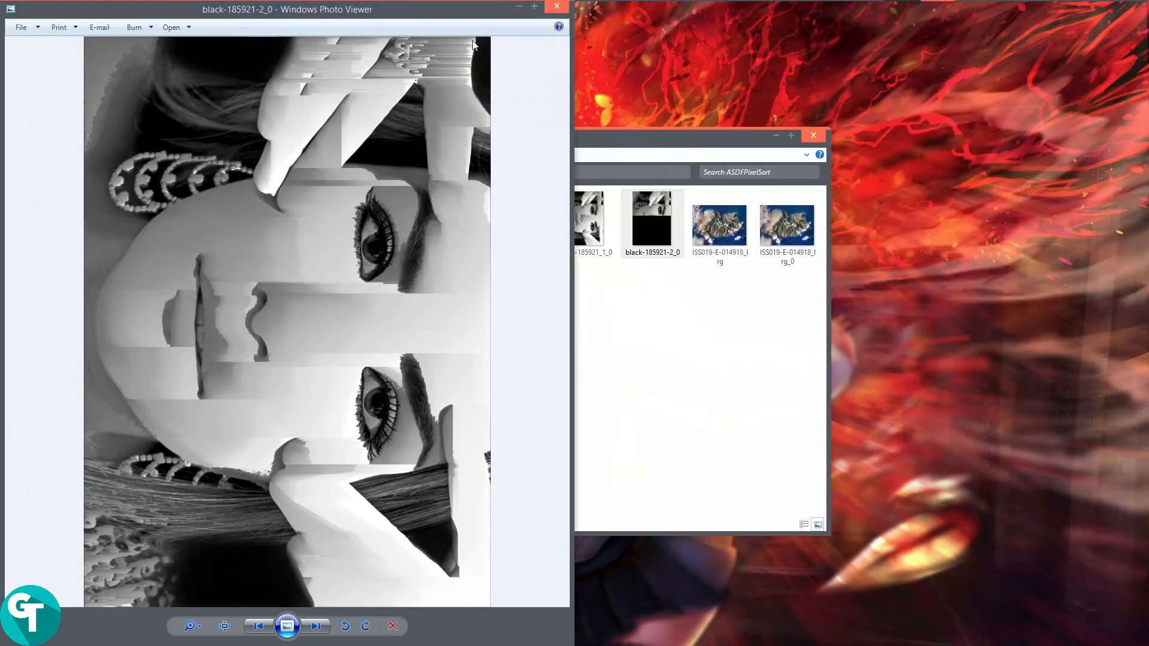
Close the old preview, view black-185921-2_0 from the ASDFPixelSort folder again and close the viewer.
click(552, 10)
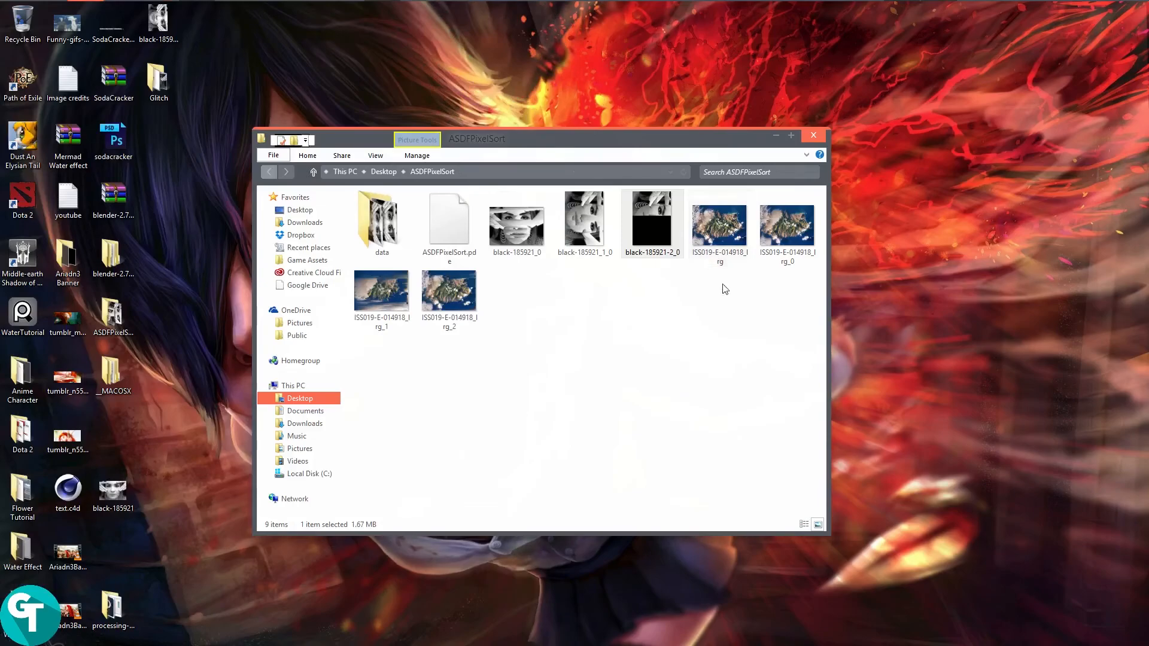
double_click(656, 229)
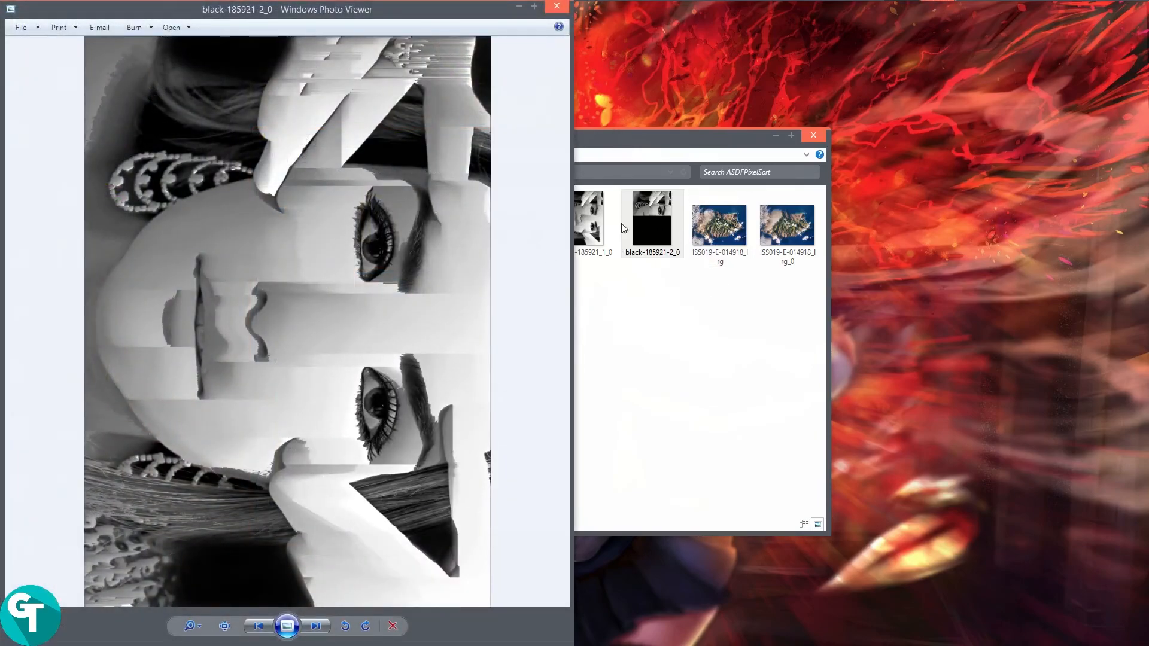
click(558, 7)
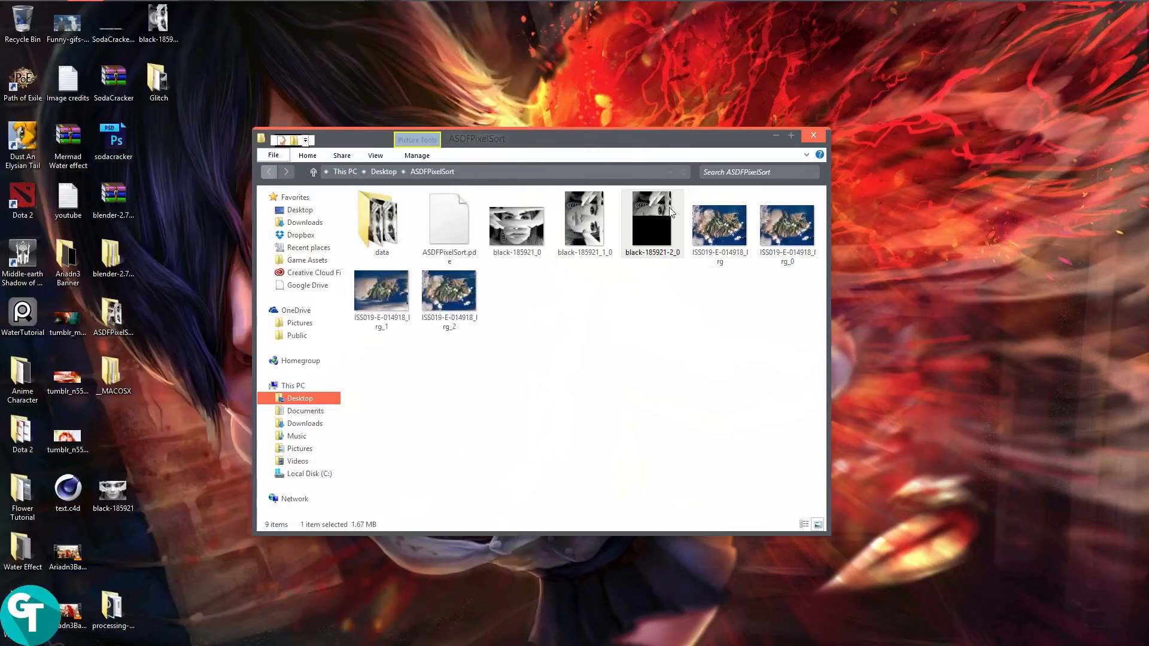
Switch to GIMP and open black-185921_1_0.png from the ASDFPixelSort folder on the Desktop.
mouse_move(484, 0)
click(386, 12)
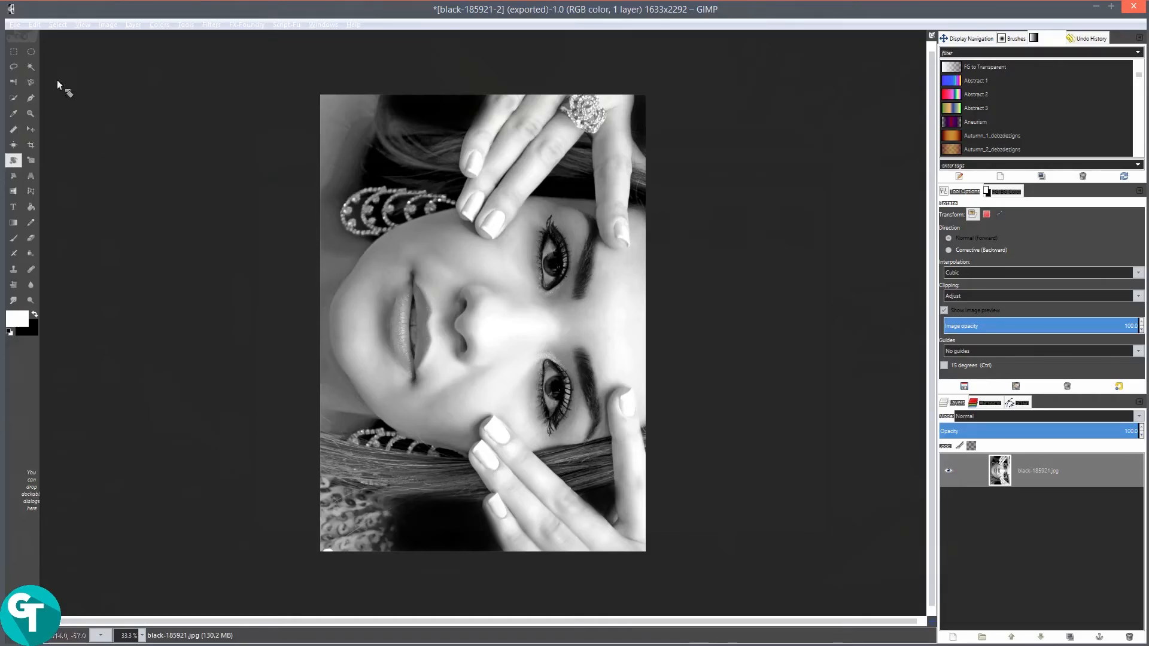
click(15, 24)
click(36, 60)
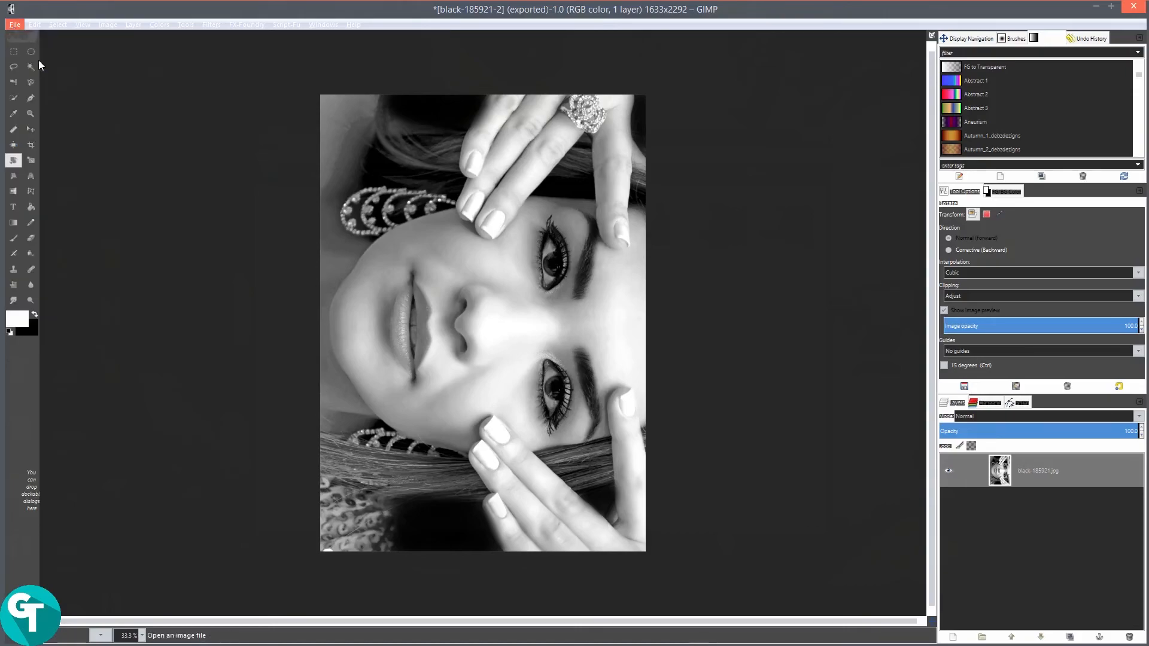
click(205, 195)
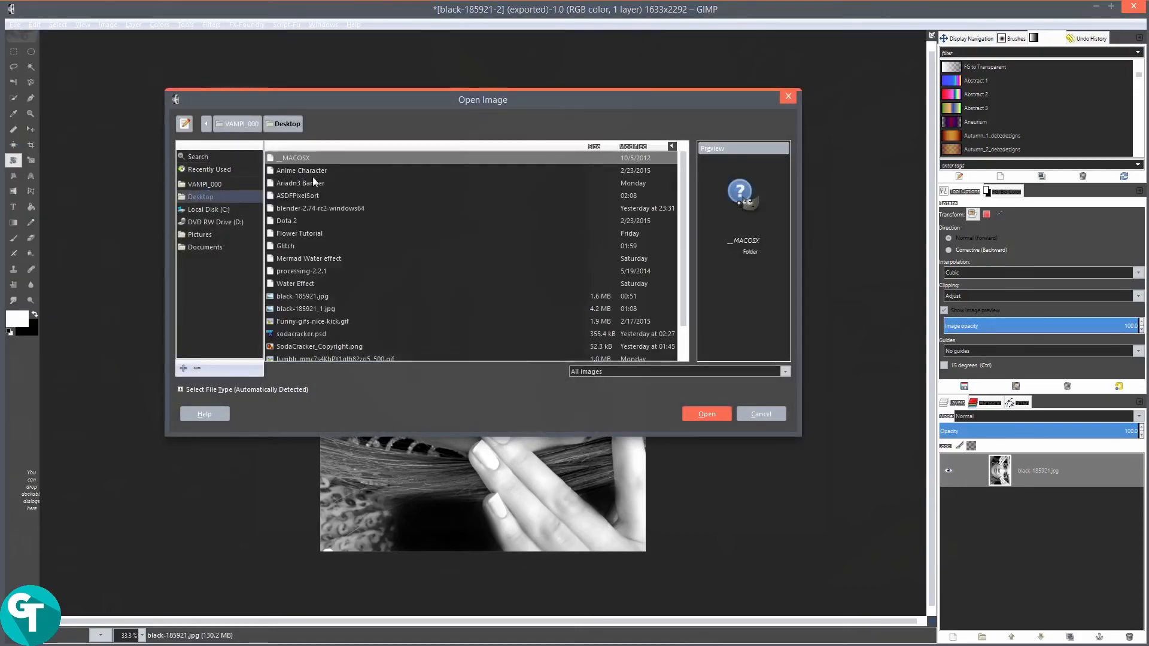
double_click(295, 196)
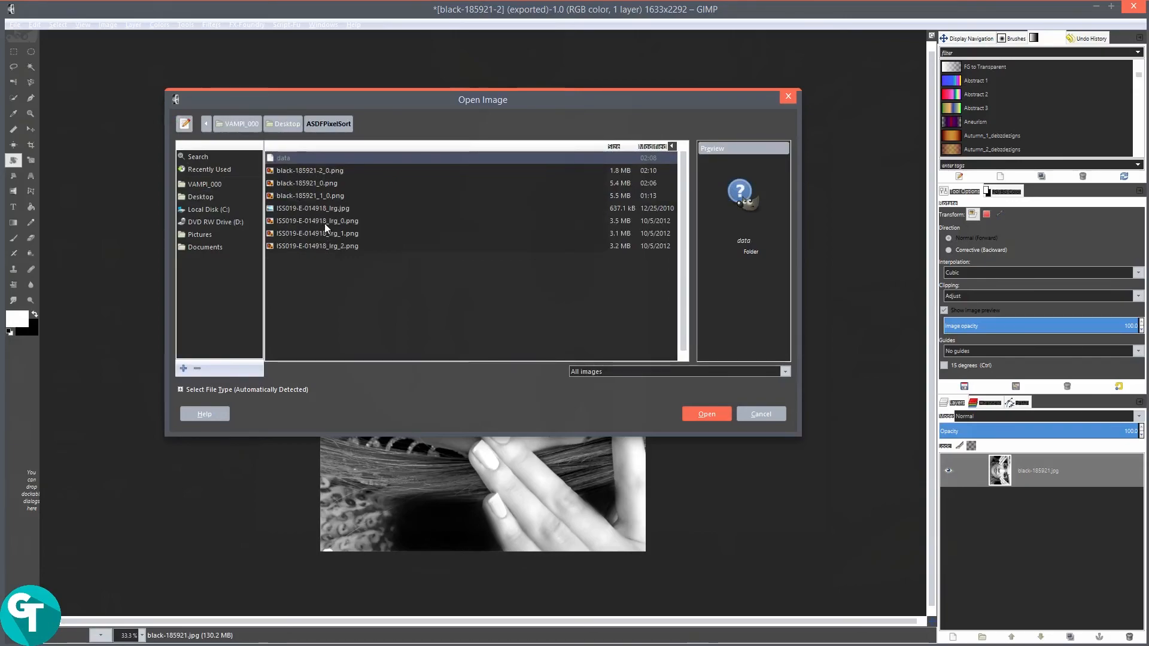
click(325, 223)
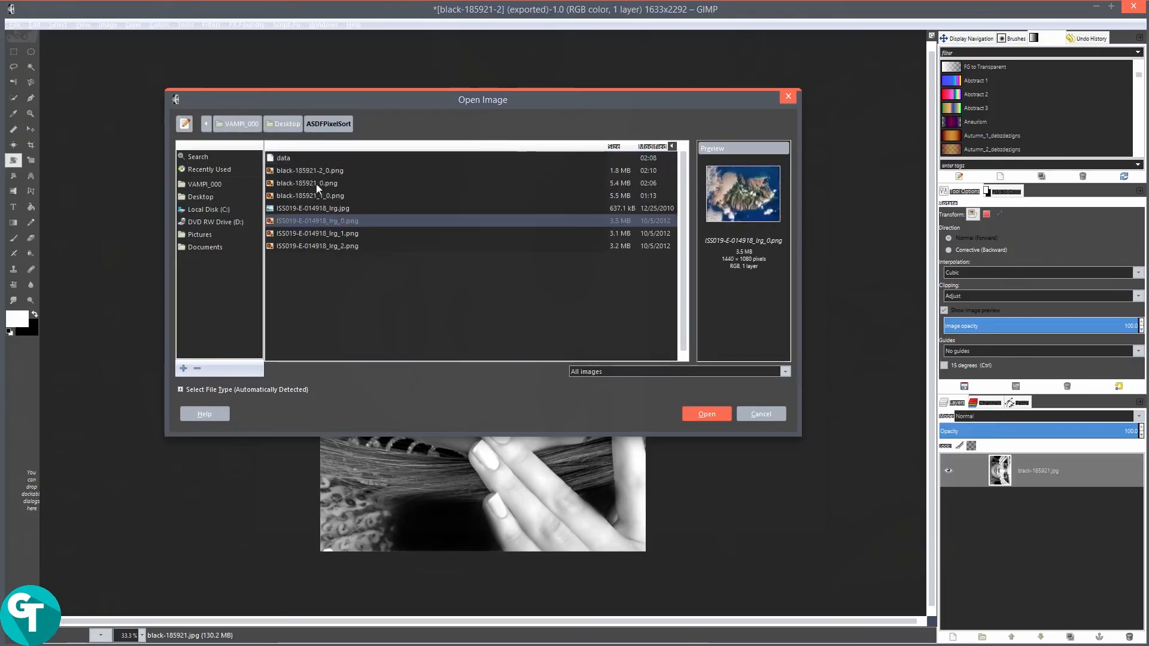
click(327, 196)
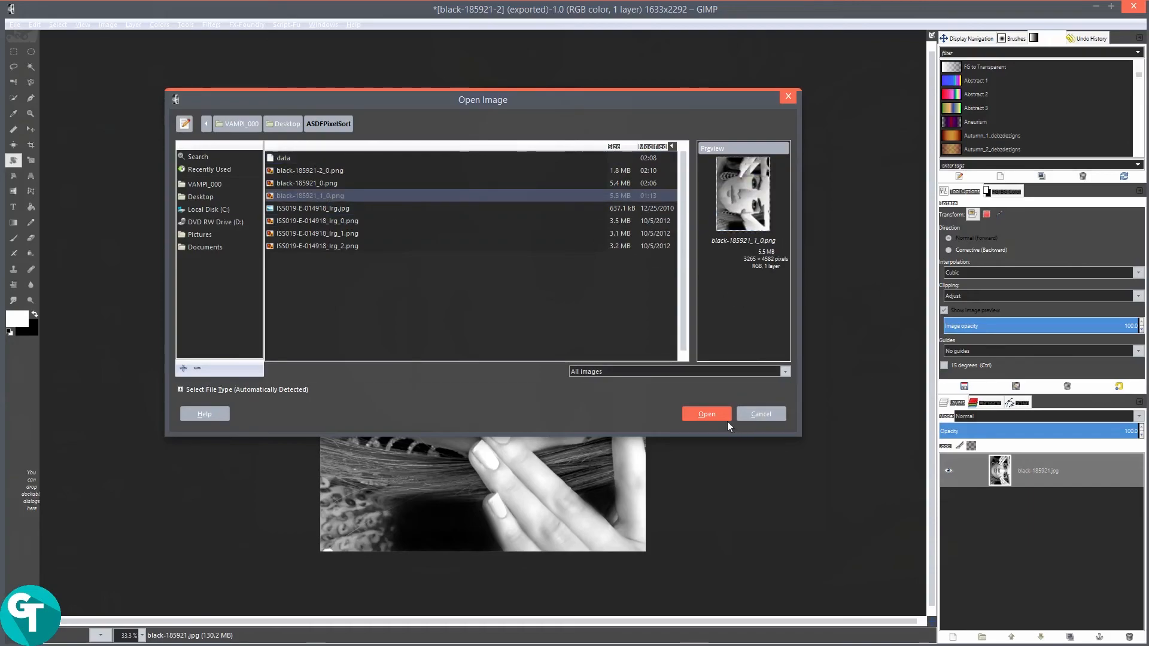
click(707, 414)
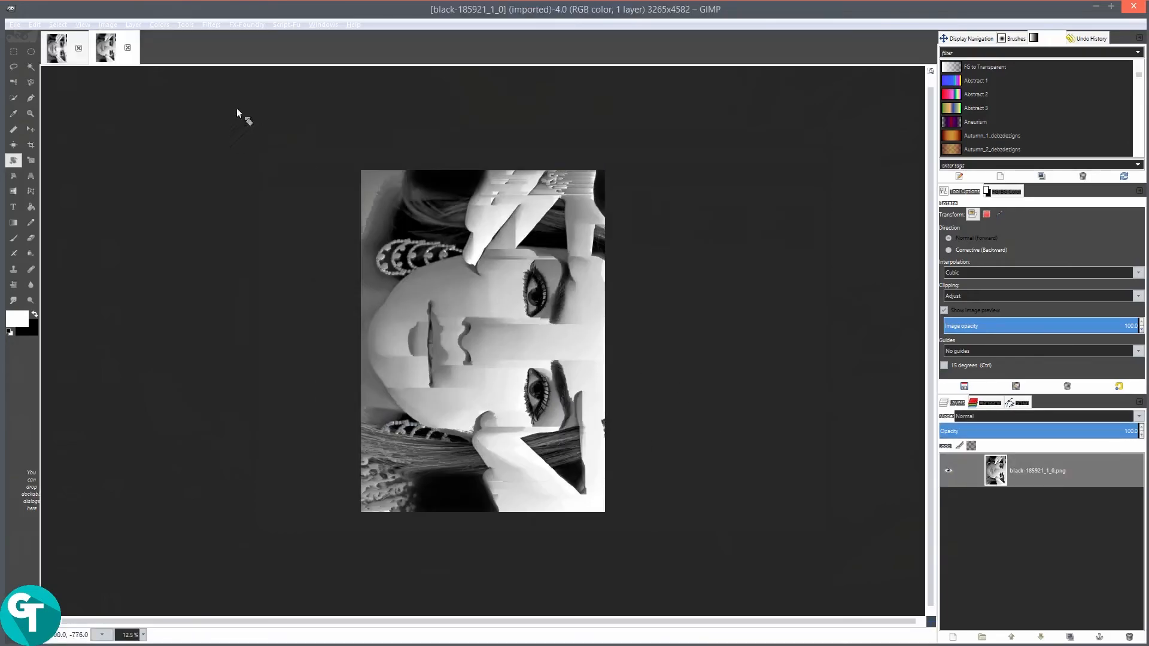
Close the earlier black-185921-2 image and discard its changes, keeping only the sorted image open.
click(79, 48)
click(601, 402)
scroll(632, 290, up, 1)
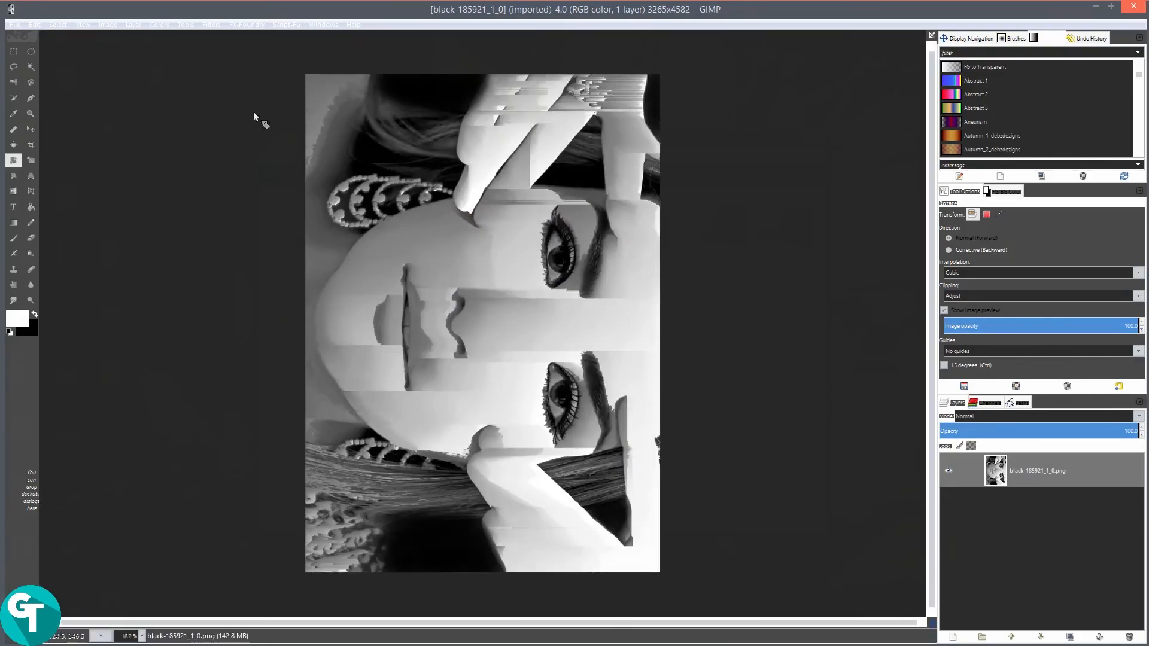
Rotate the sorted portrait layer by -90 degrees so the face stands upright.
click(419, 246)
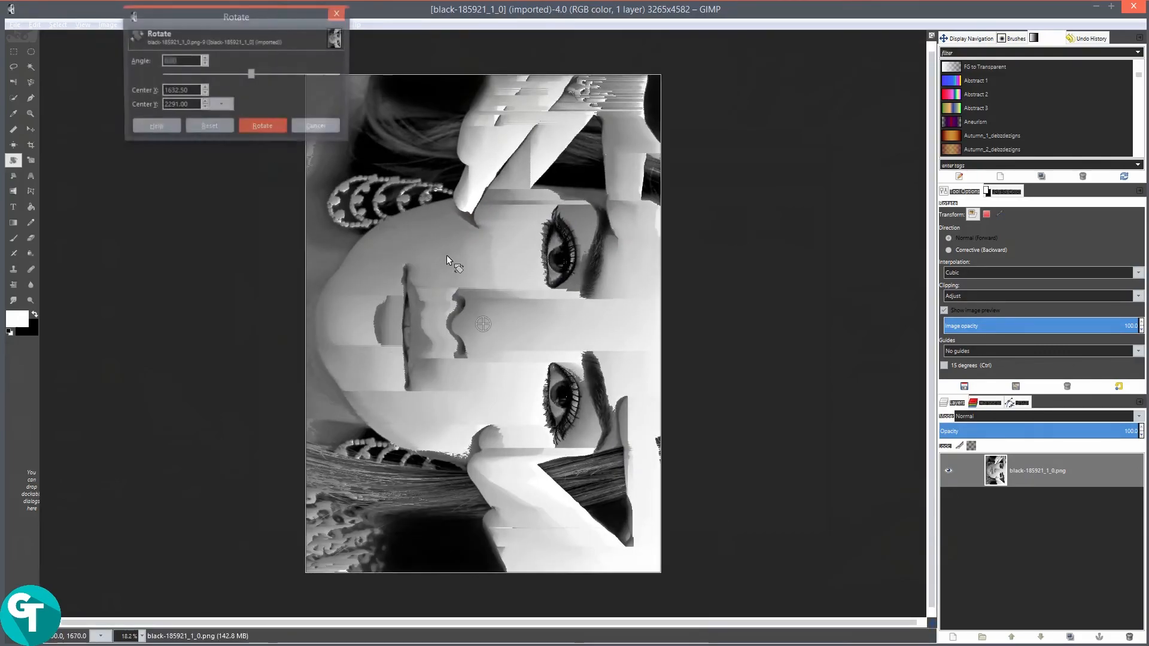
drag(673, 549, 741, 512)
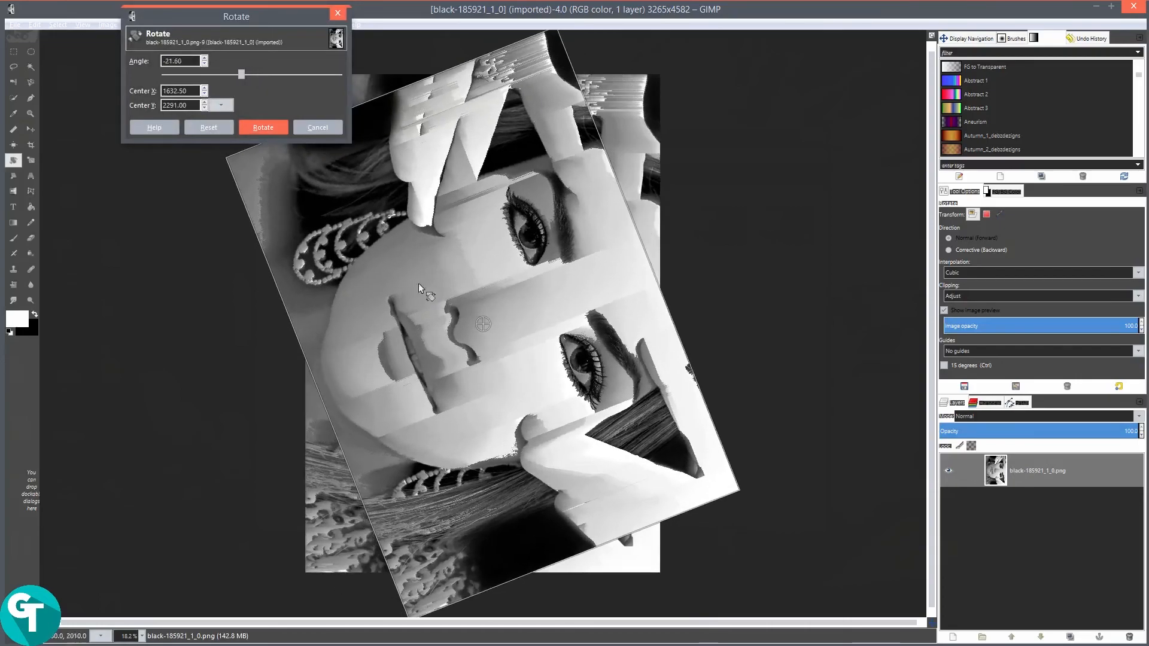
drag(184, 59, 161, 60)
key(Tab)
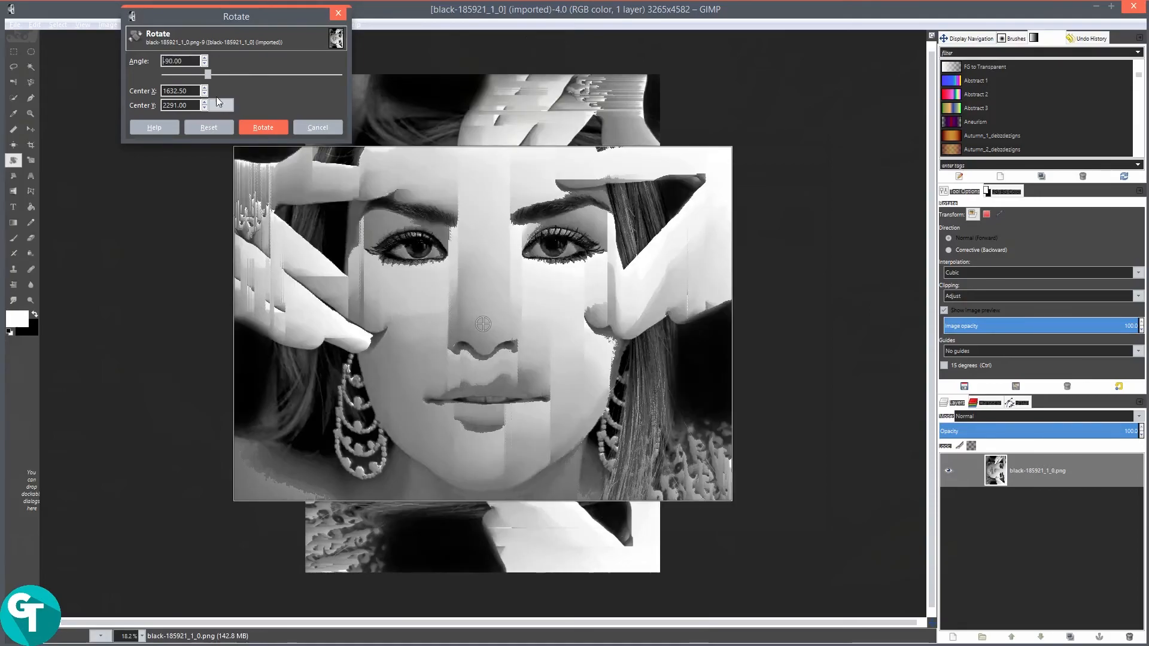
click(263, 127)
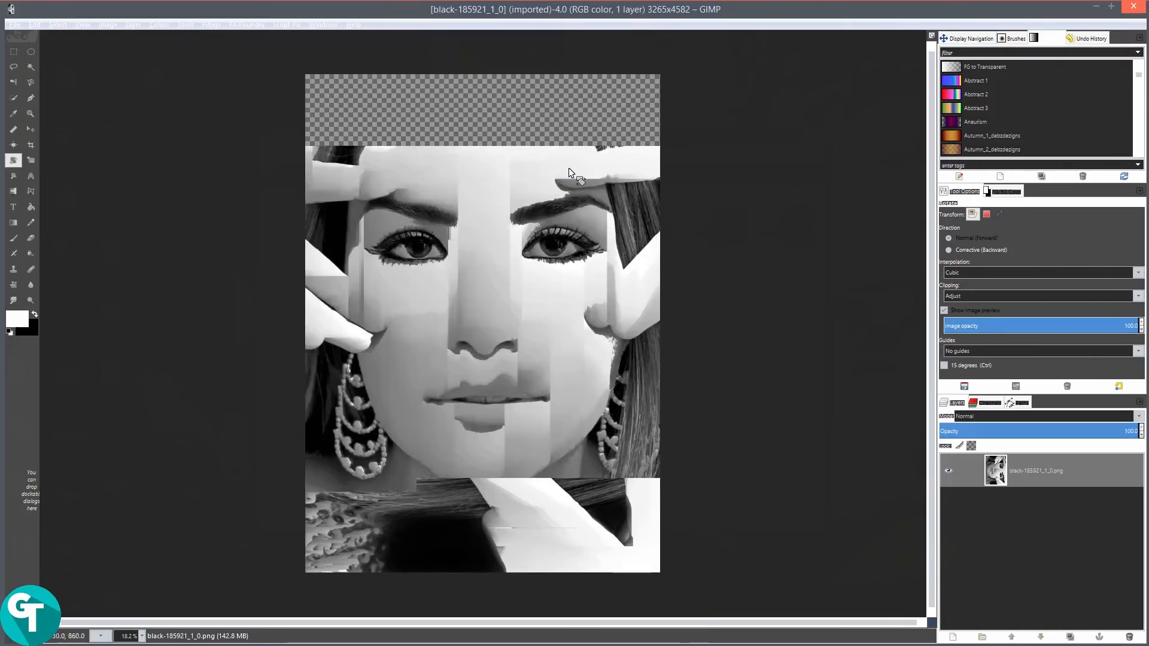
Fit the canvas to the rotated layer and inspect the whole sorted portrait.
click(108, 25)
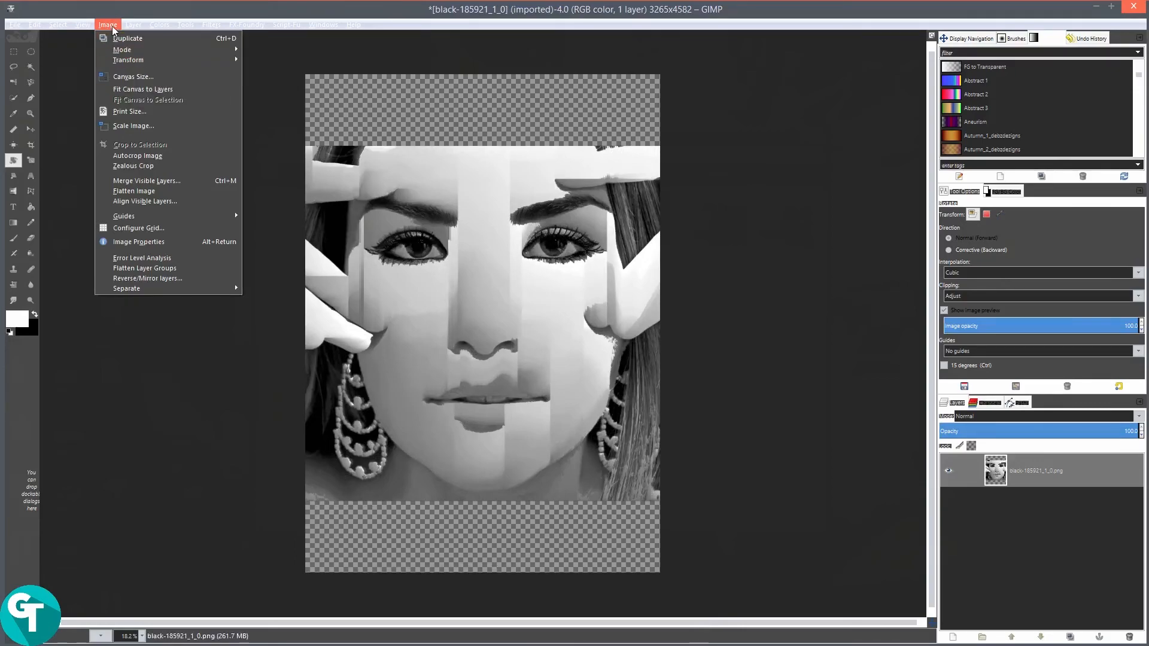
click(133, 89)
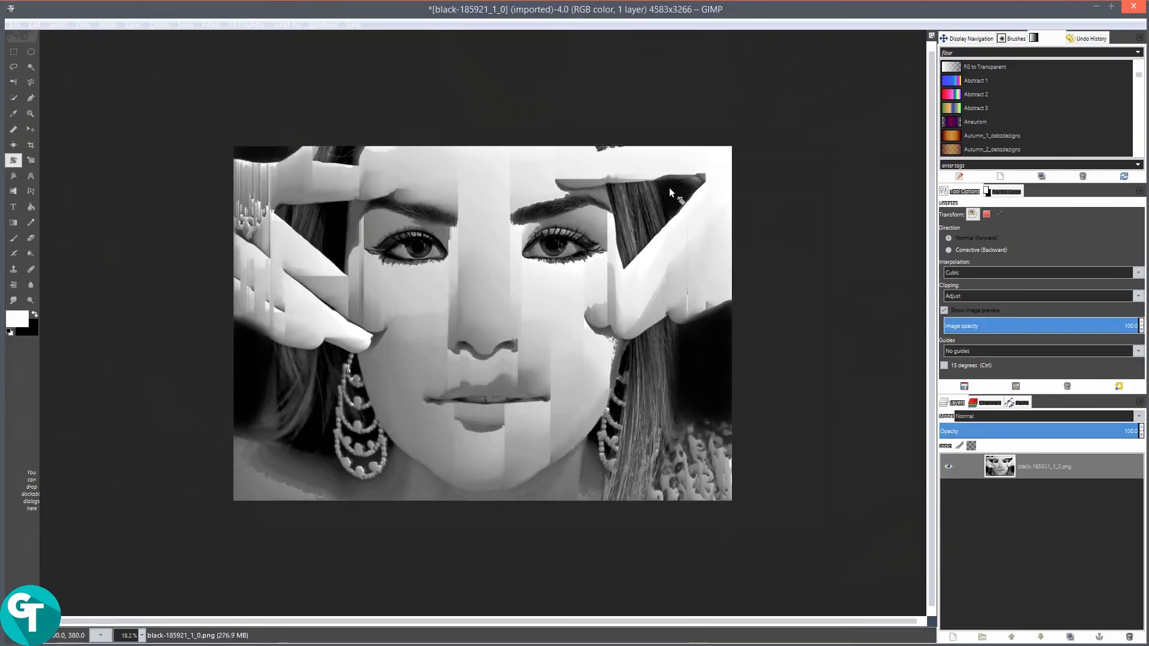
scroll(704, 365, up, 2)
scroll(631, 336, down, 1)
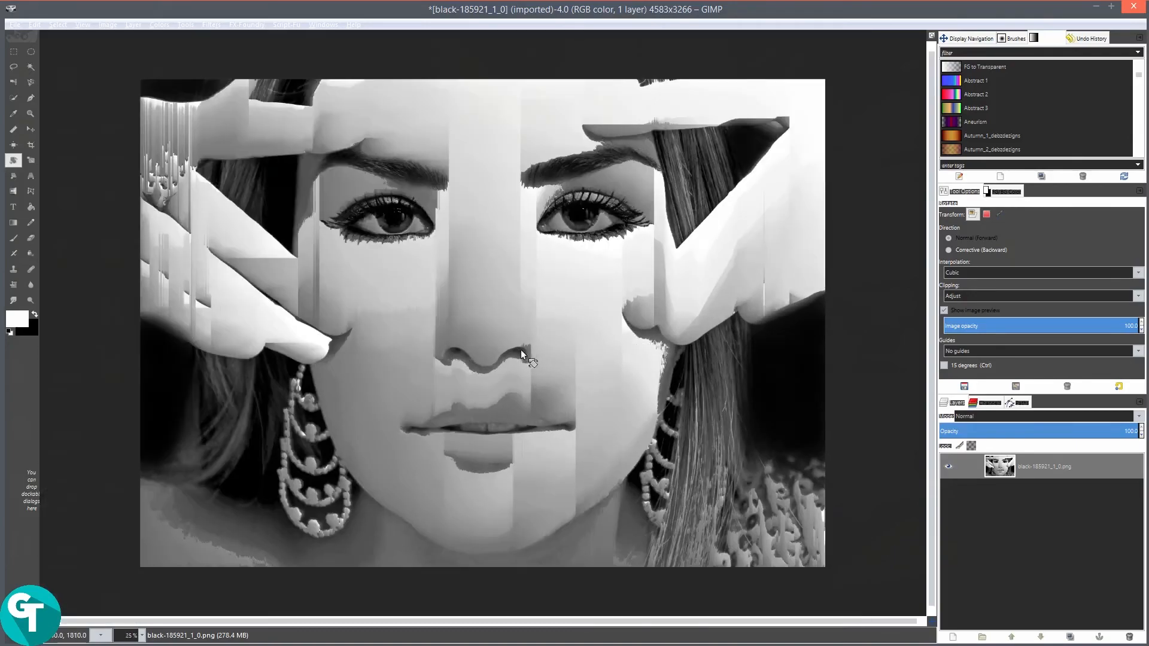
drag(525, 352, 541, 372)
scroll(560, 352, down, 1)
scroll(559, 354, up, 1)
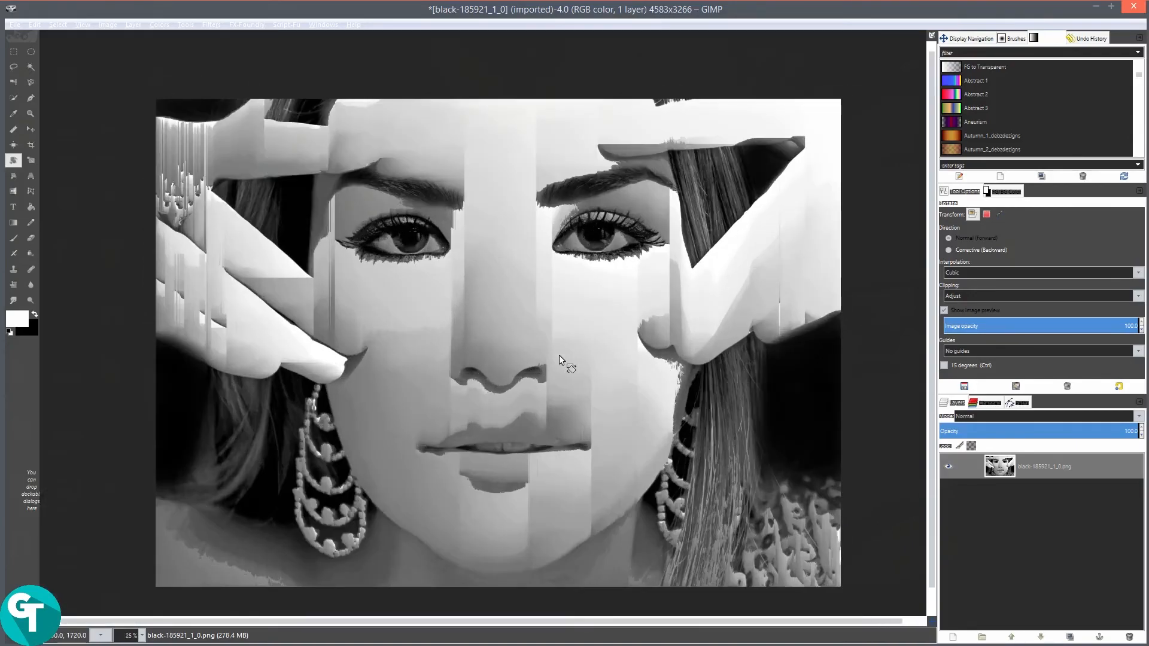
Duplicate the rotated black-185921_1_0.png layer and make the copy the active layer.
click(1034, 472)
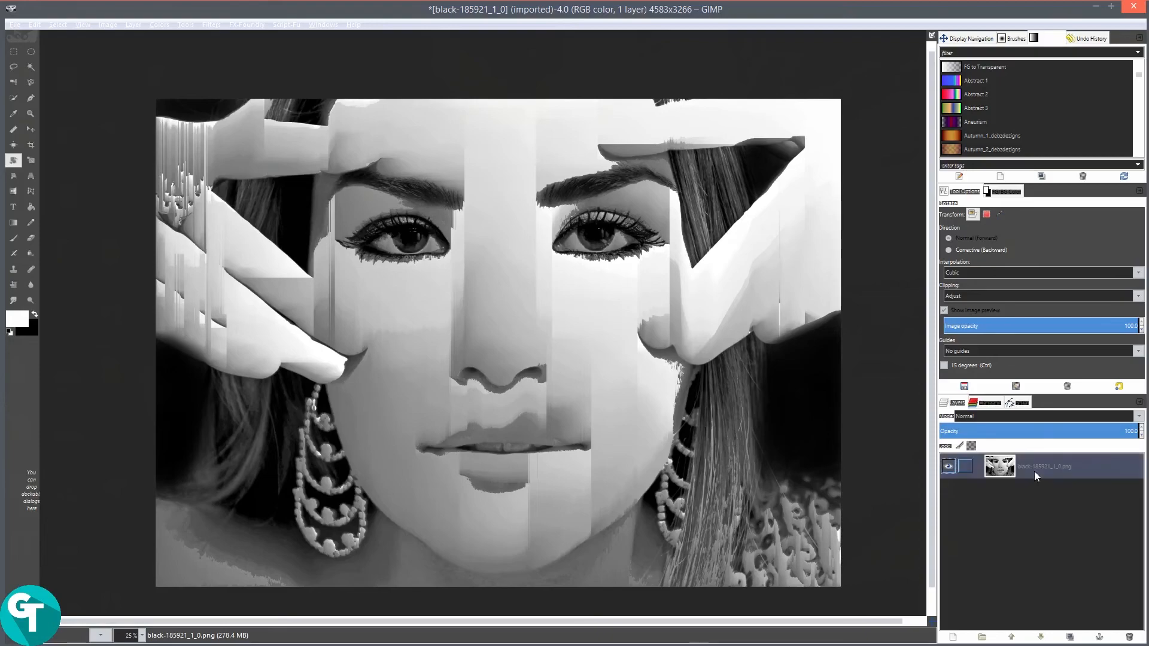
click(1070, 636)
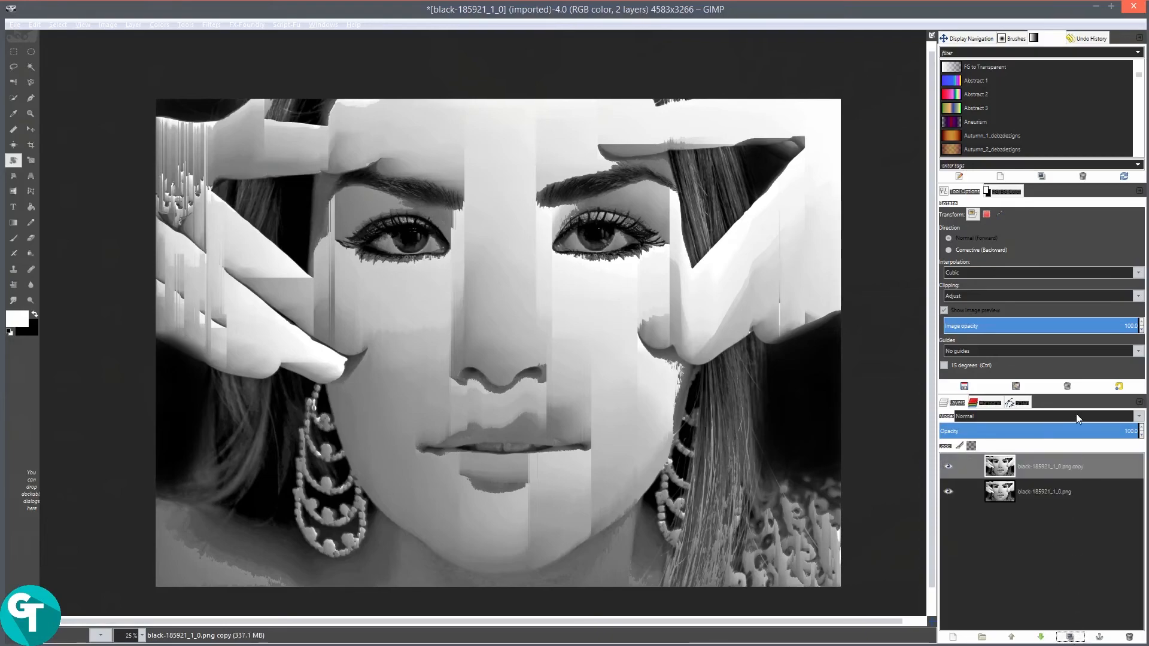
click(1055, 469)
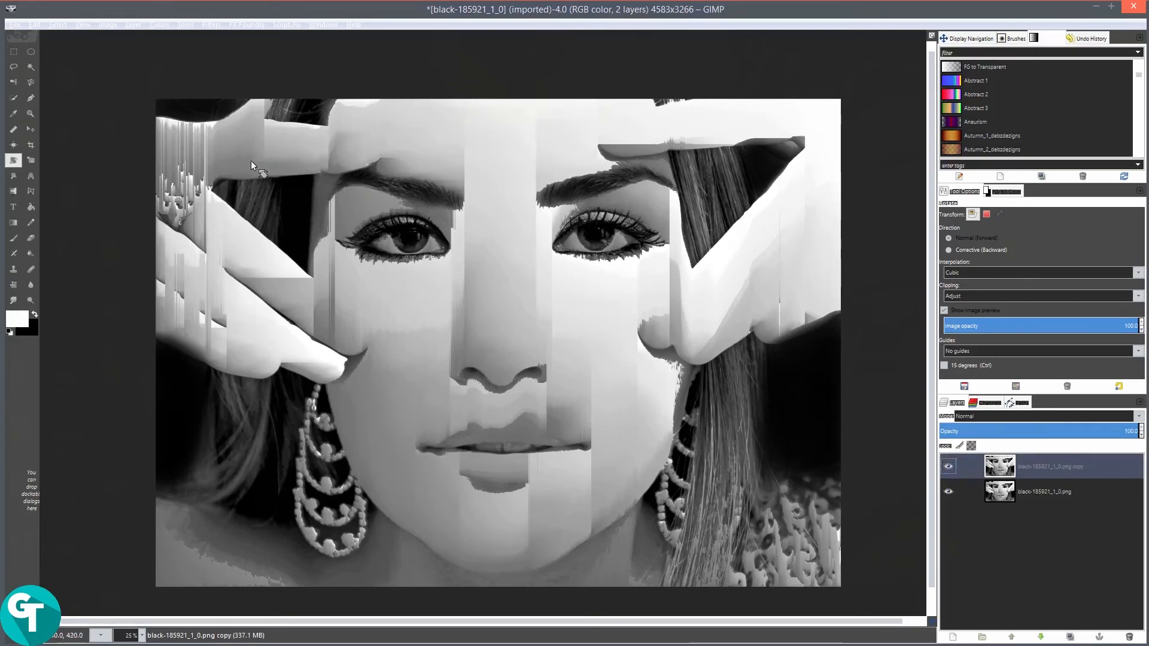
Look up the keyboard shortcuts assigned to the "layer via" commands in the shortcut configuration, then close it.
click(133, 24)
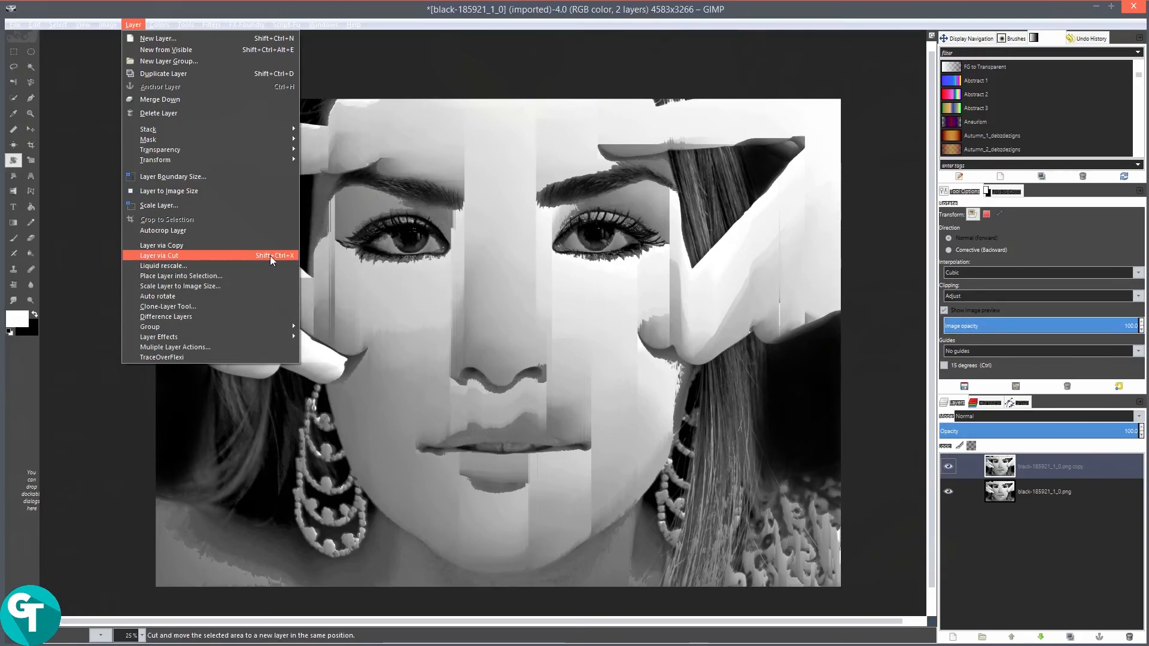
click(51, 25)
click(35, 25)
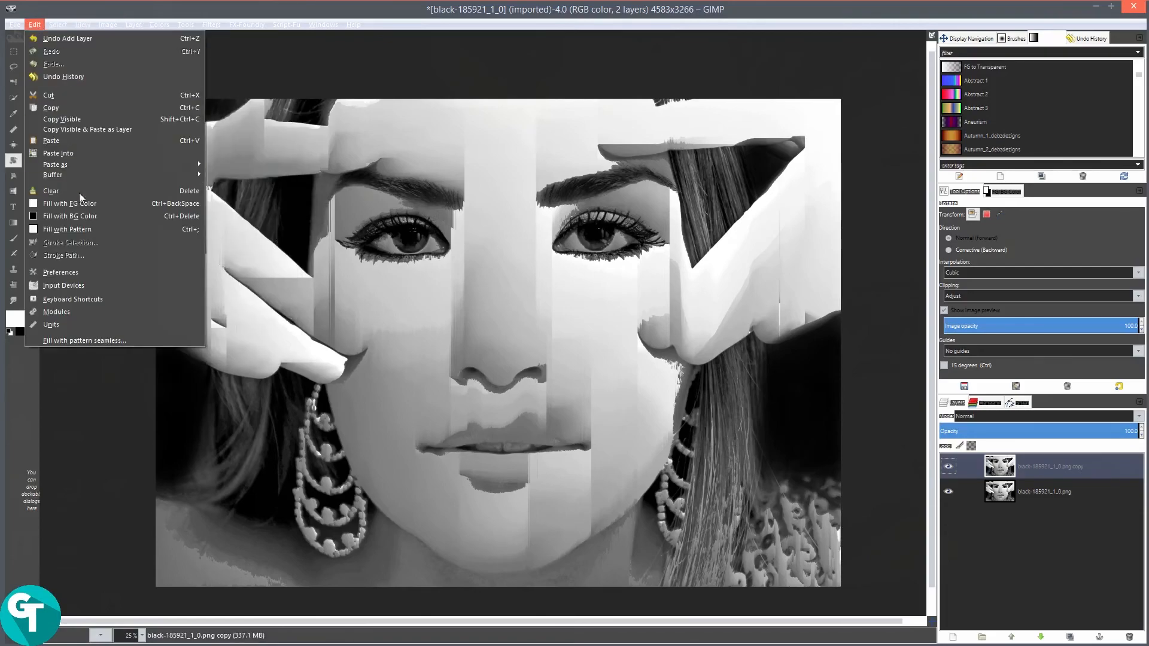
click(98, 298)
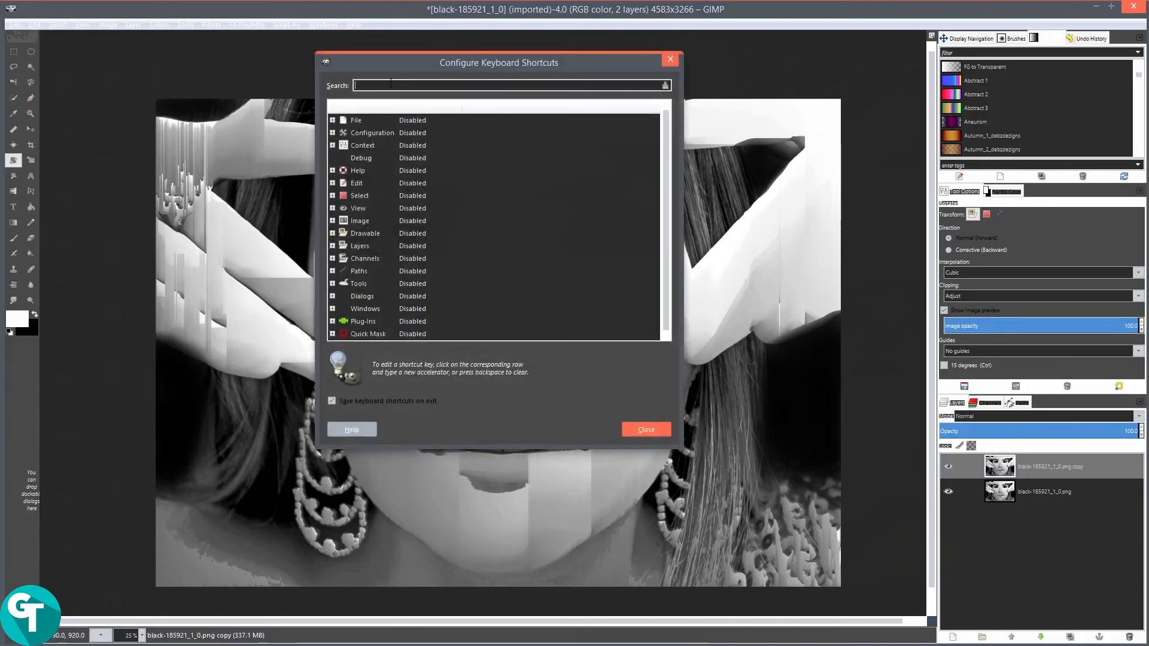
text(lay)
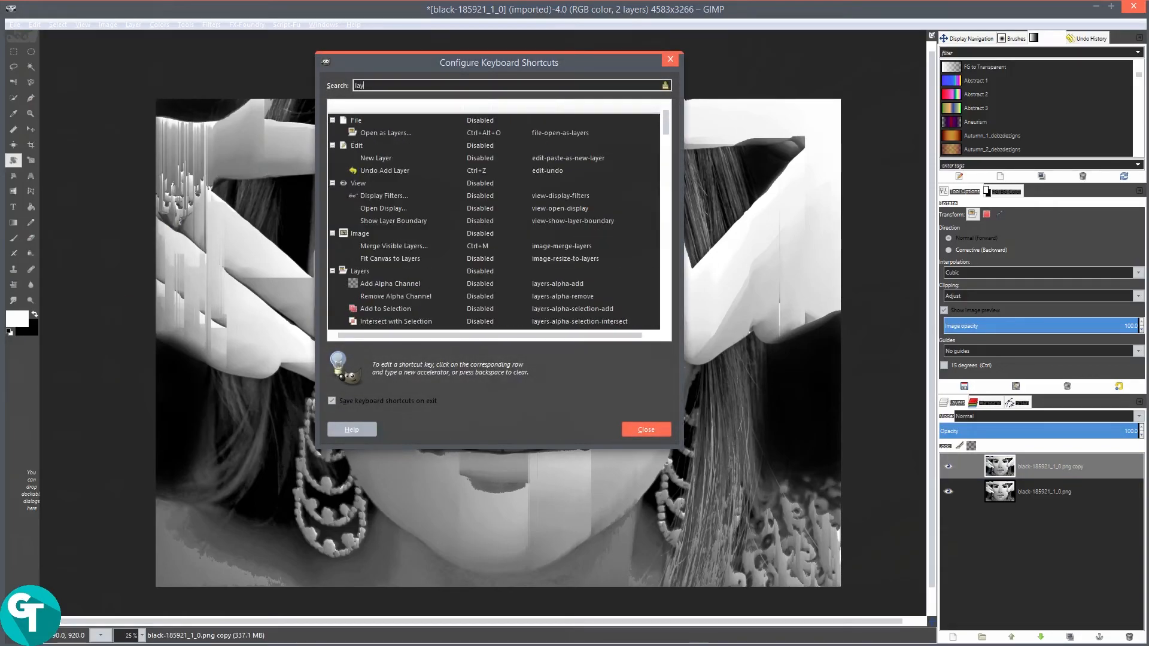
text(er via)
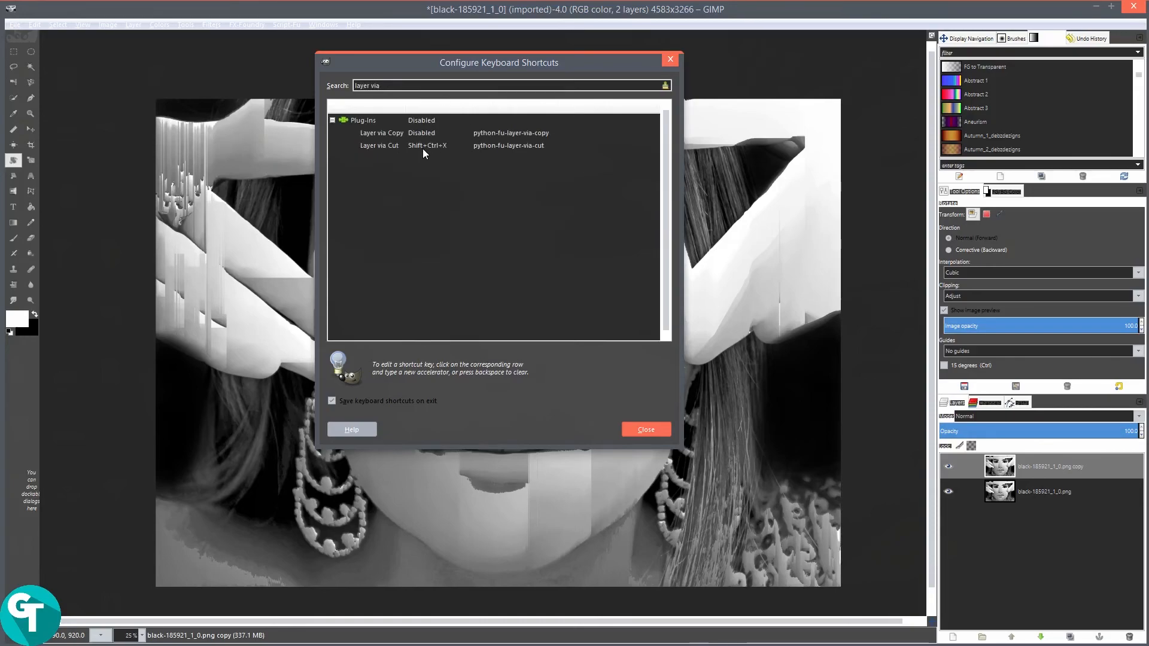
click(649, 431)
Cut a vertical strip about 340 × 2950 px through the outer left eye to a new layer and shift it downward.
key(r)
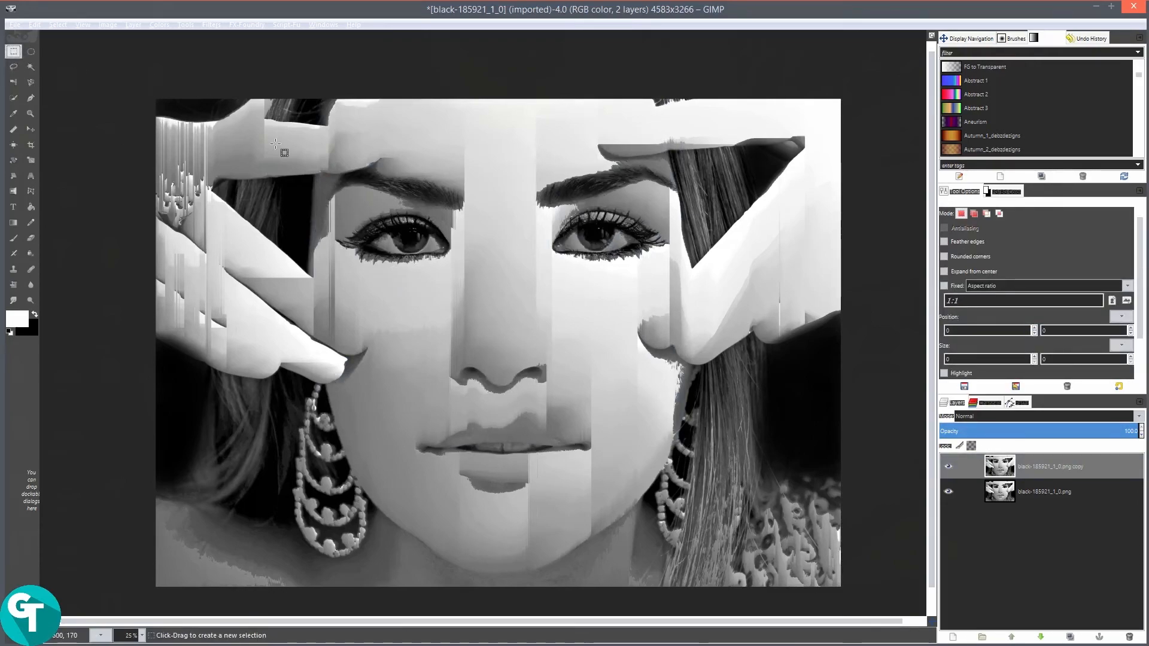
drag(349, 100, 423, 480)
drag(413, 525, 406, 545)
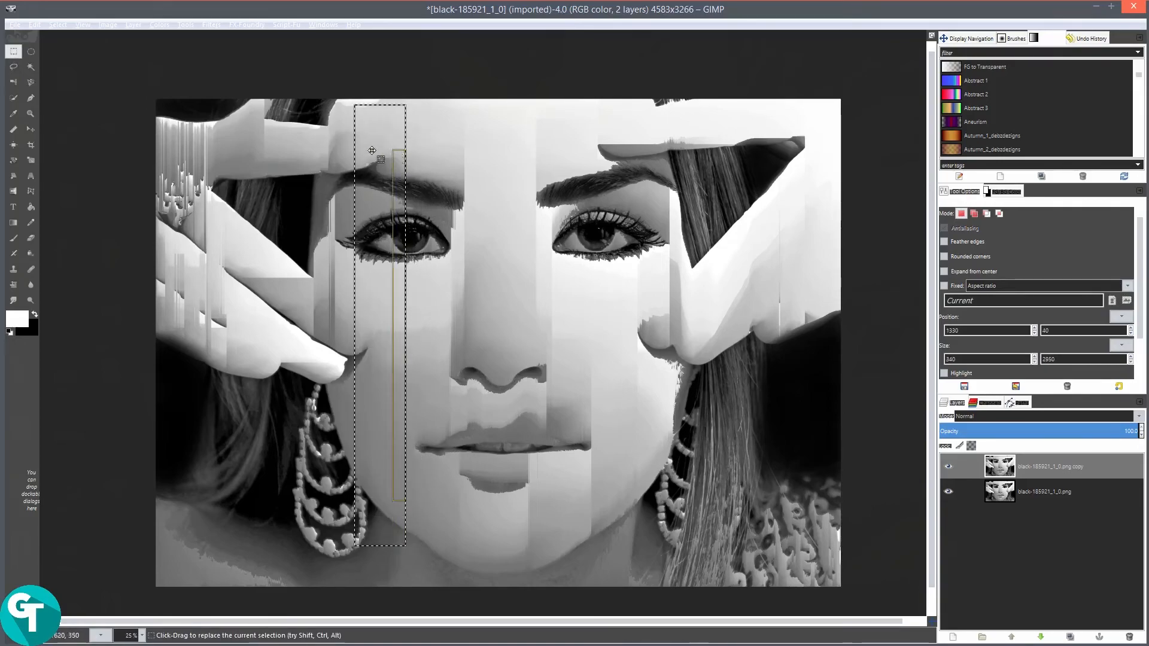
key(ctrl+shift)
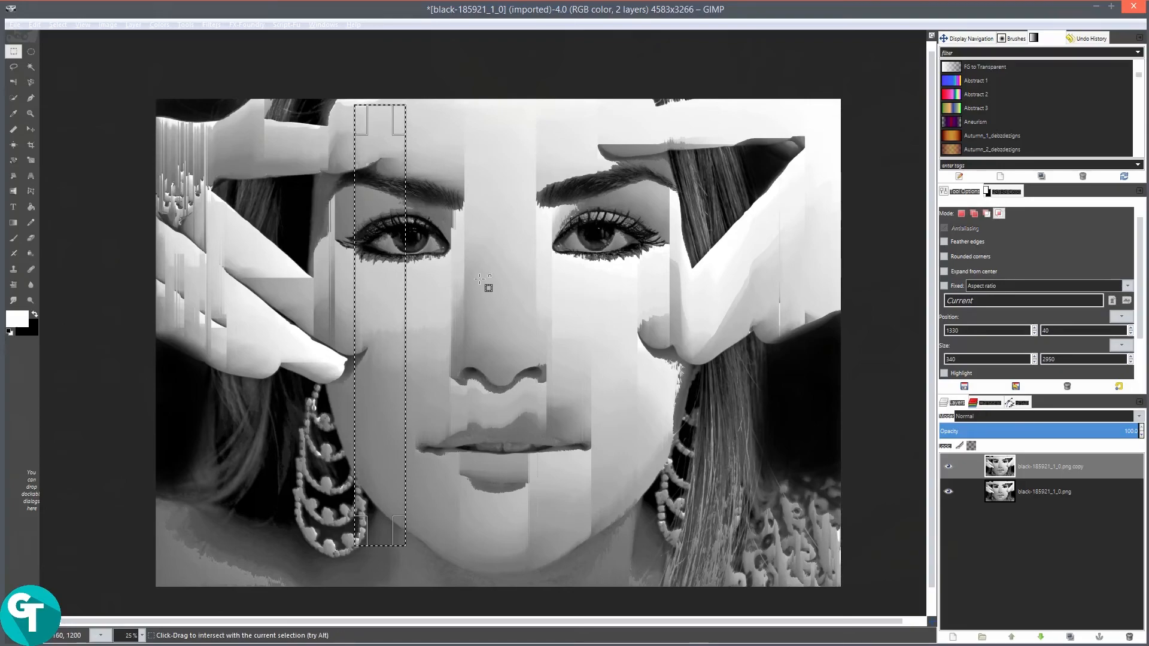
key(ctrl+shift+j)
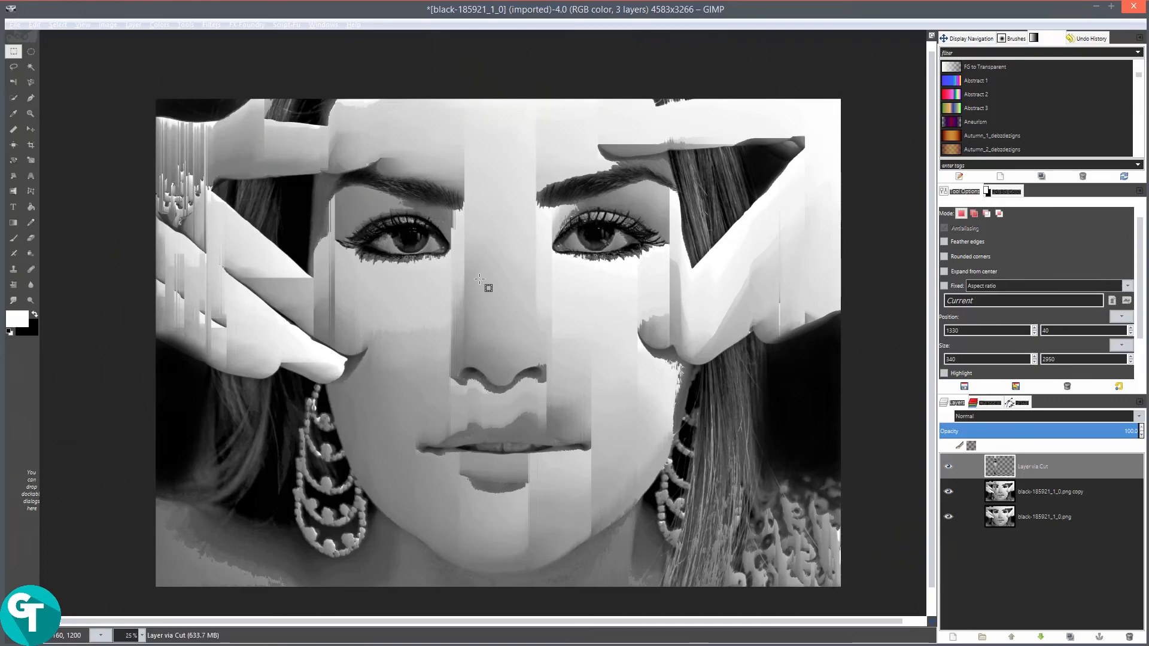
key(m)
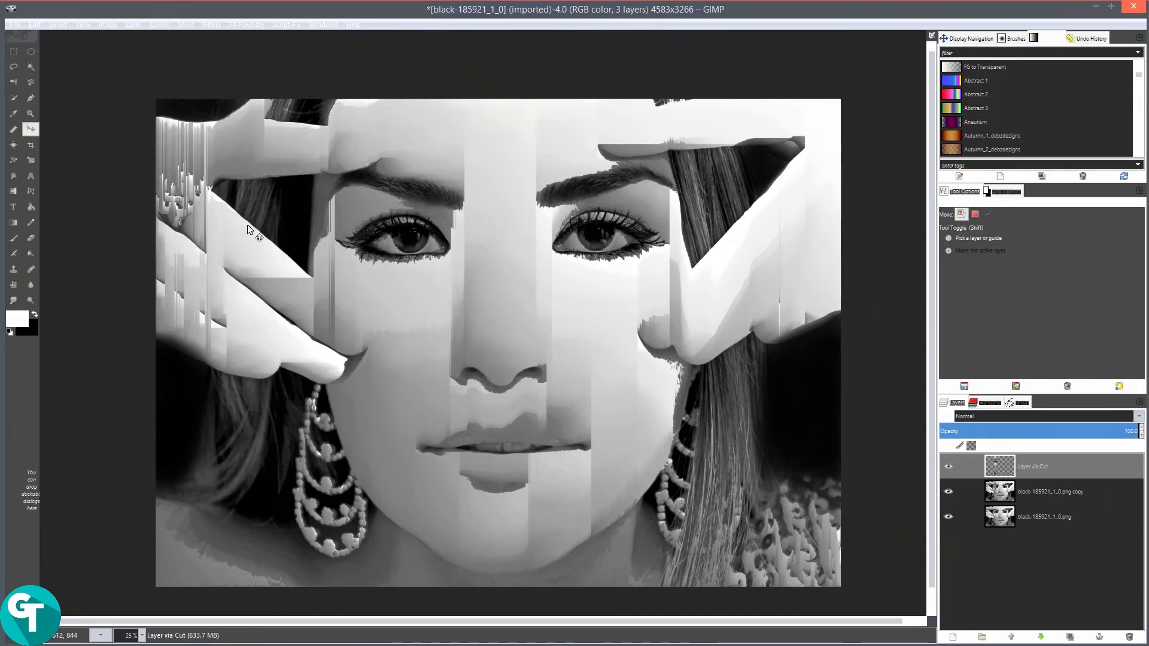
mouse_move(326, 236)
mouse_down()
mouse_move(326, 261)
mouse_move(328, 251)
mouse_up()
From the copy layer, cut a strip about 90 × 1900 px through the inner left eye to a new layer and nudge it upward.
click(13, 52)
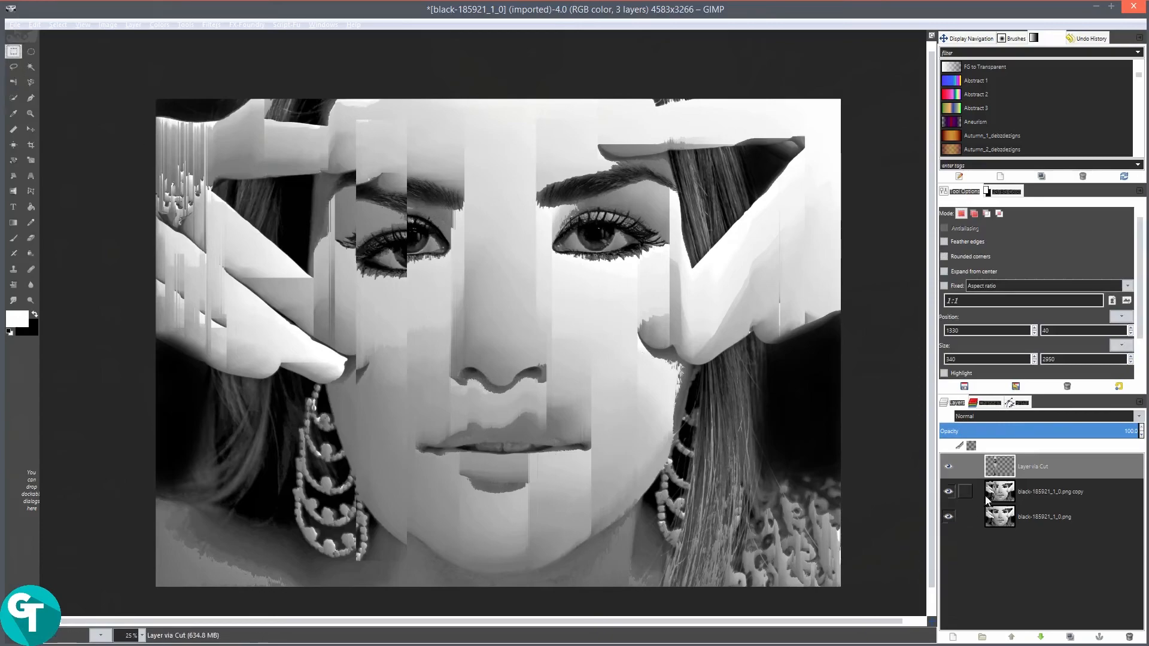
click(965, 492)
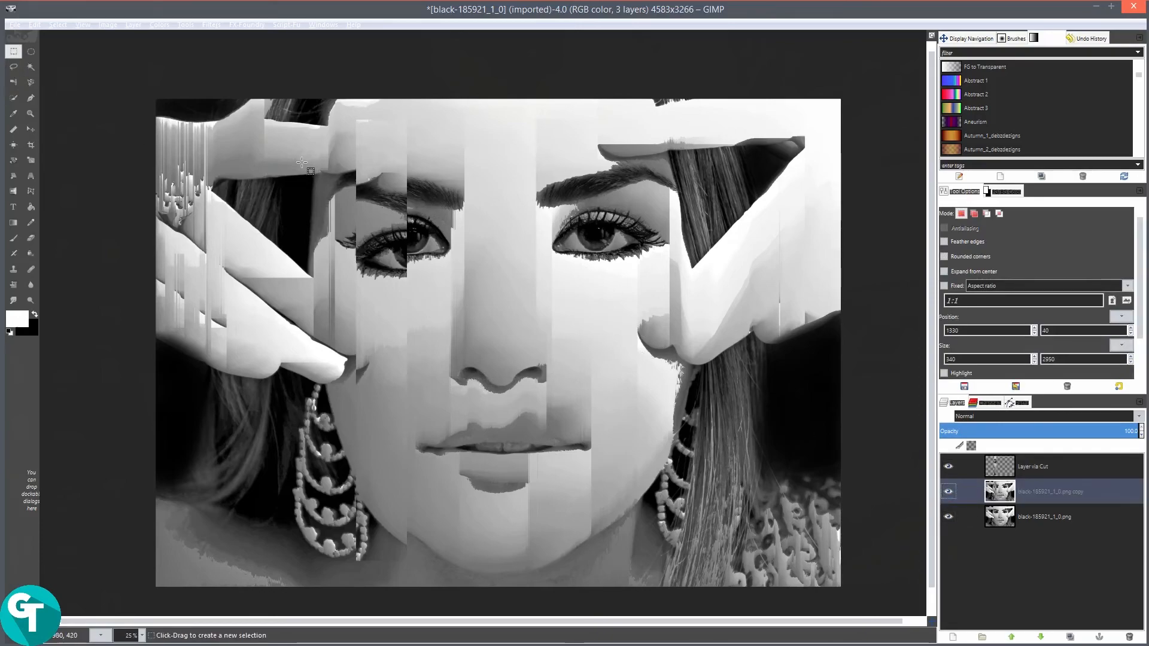
drag(419, 135, 434, 418)
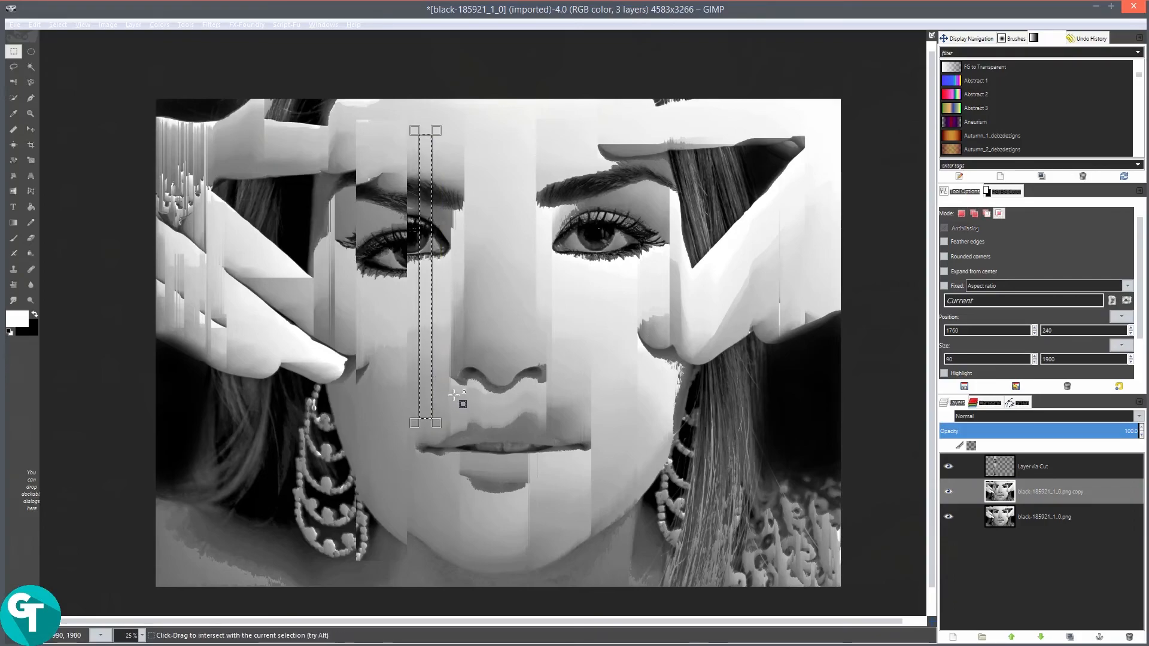
key(ctrl+shift+j)
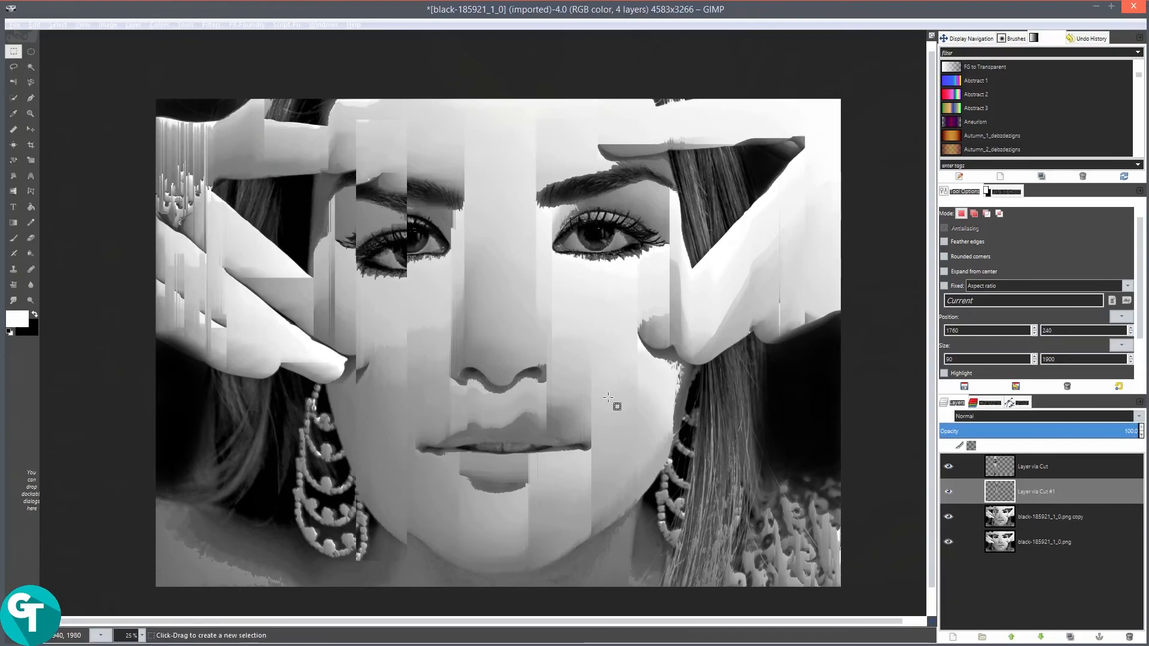
key(m)
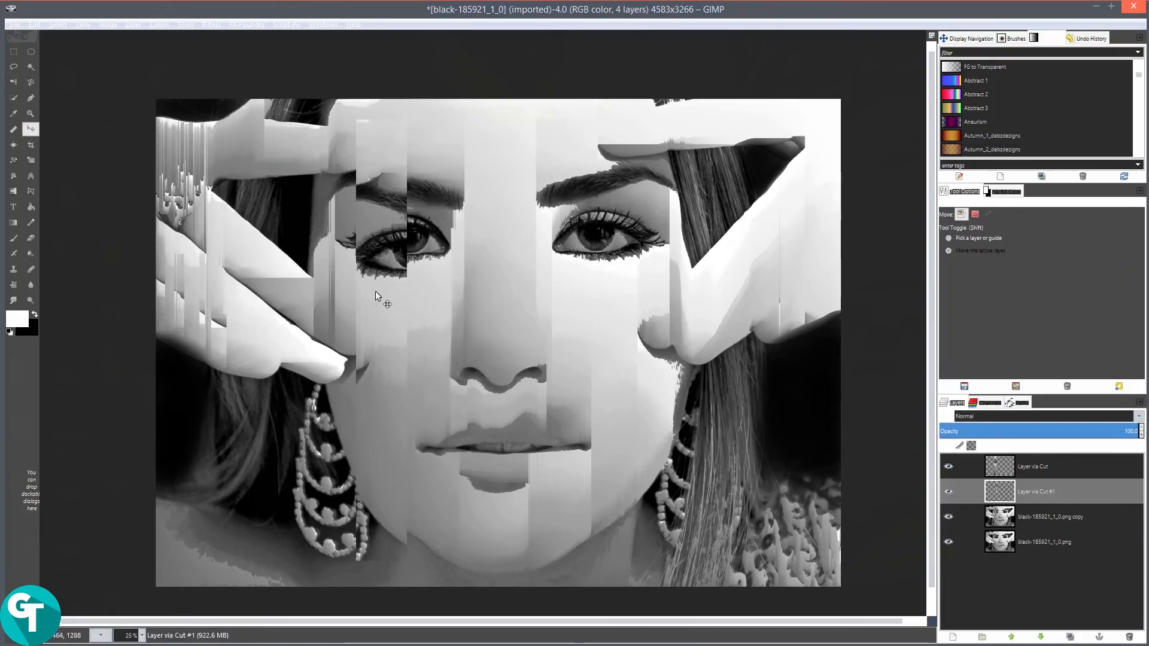
drag(426, 337, 426, 328)
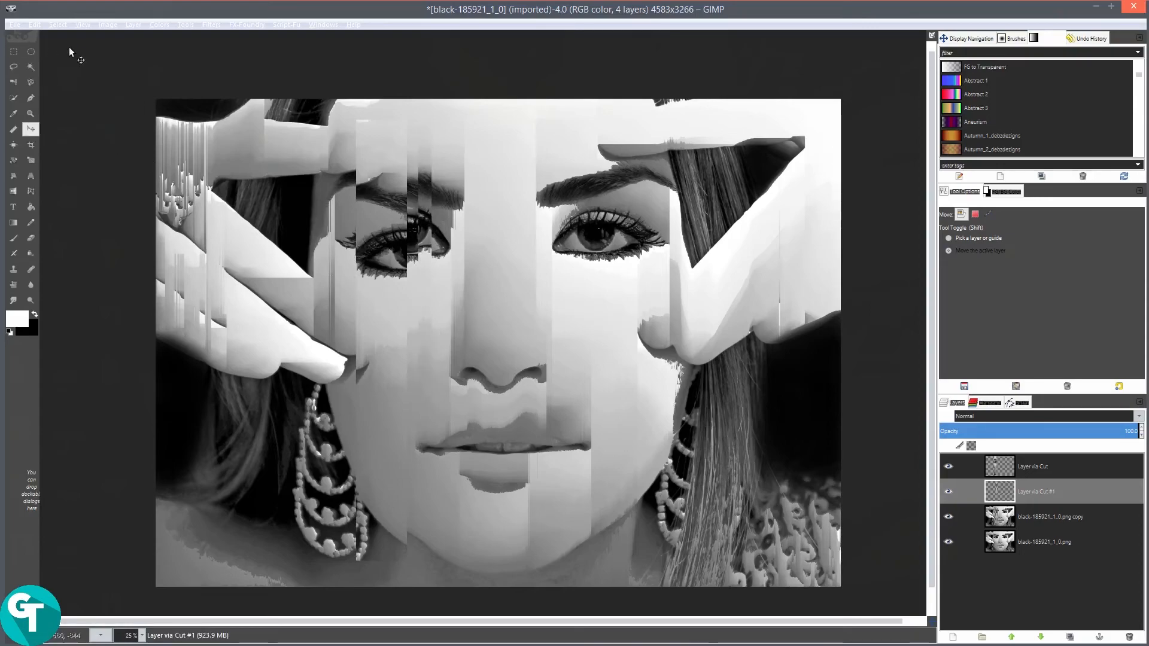
From the copy layer, cut a strip about 270 × 1380 px beside the left temple to a new layer and shift it downward.
key(r)
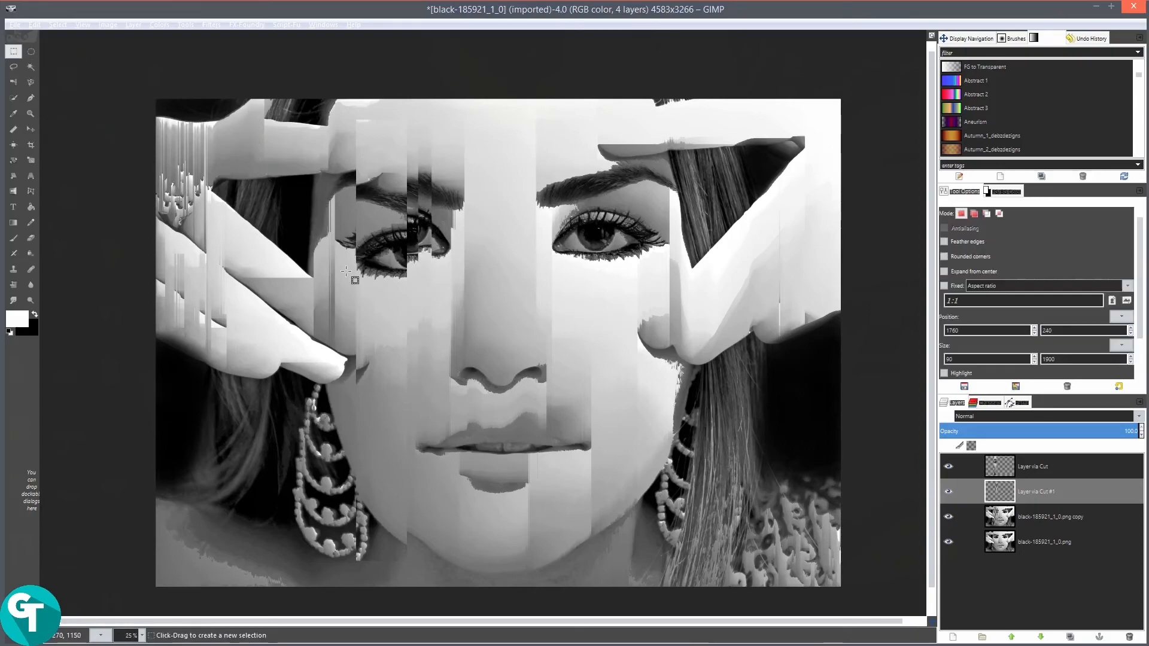
click(1029, 515)
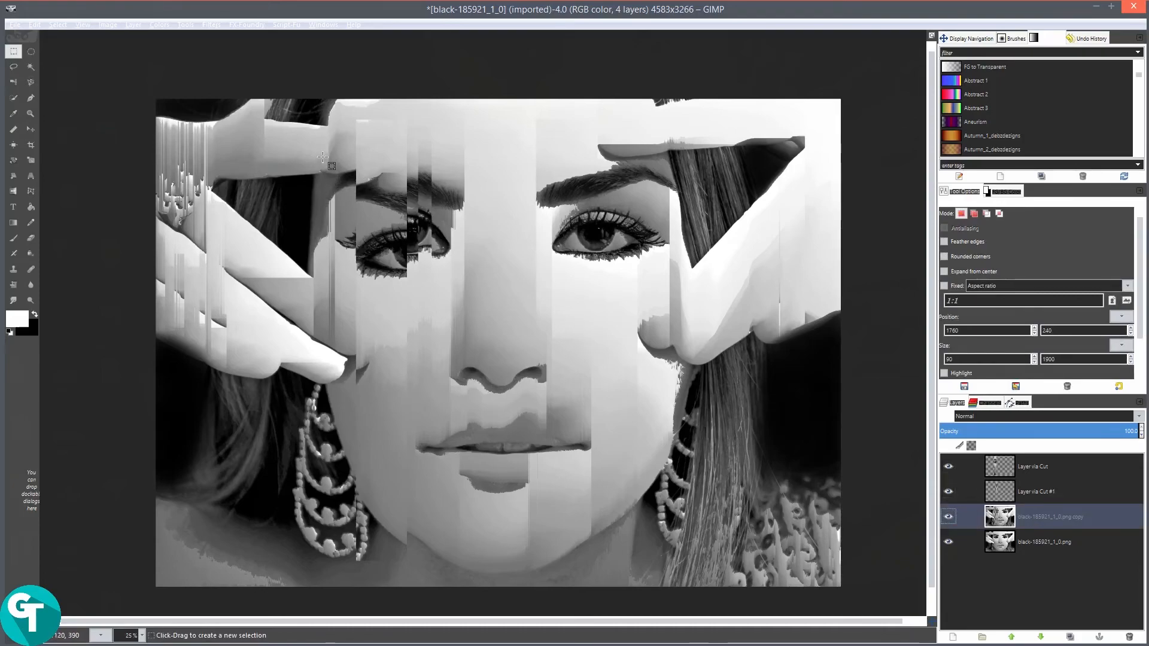
drag(307, 140, 346, 347)
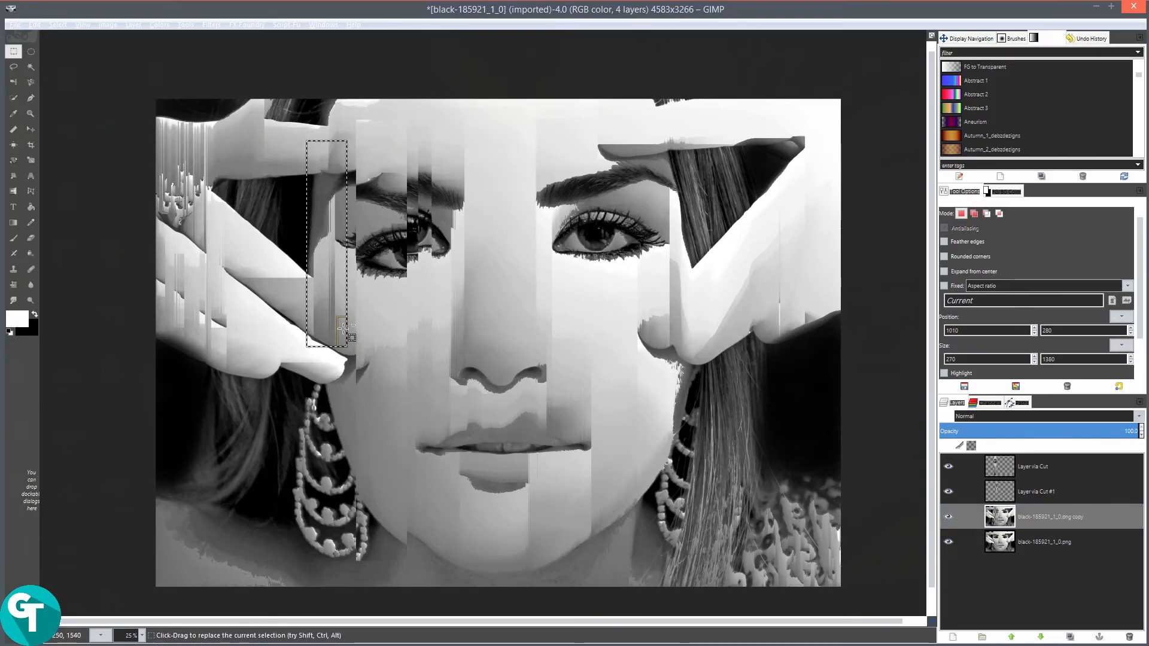
key(ctrl+shift+j)
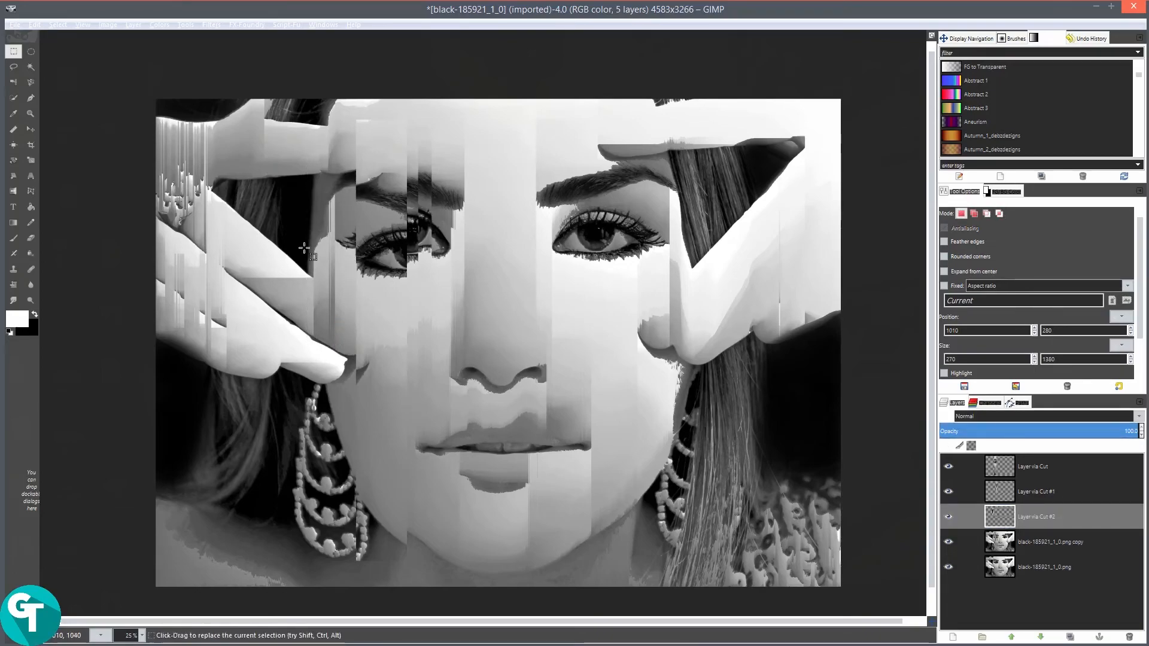
key(m)
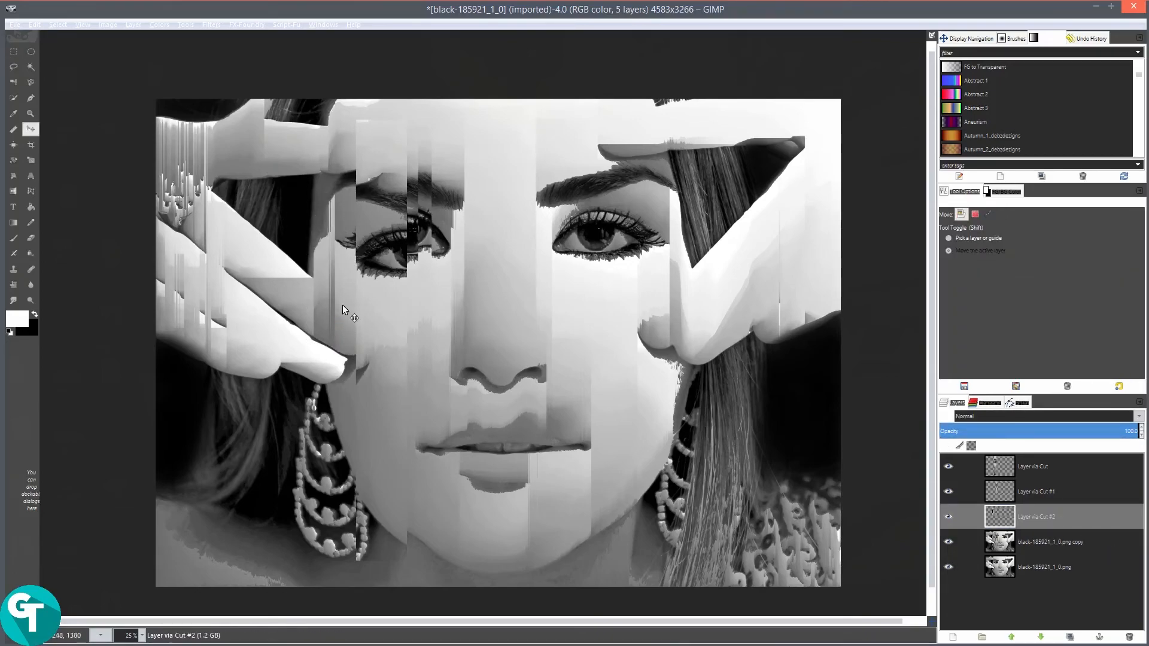
drag(342, 304, 343, 332)
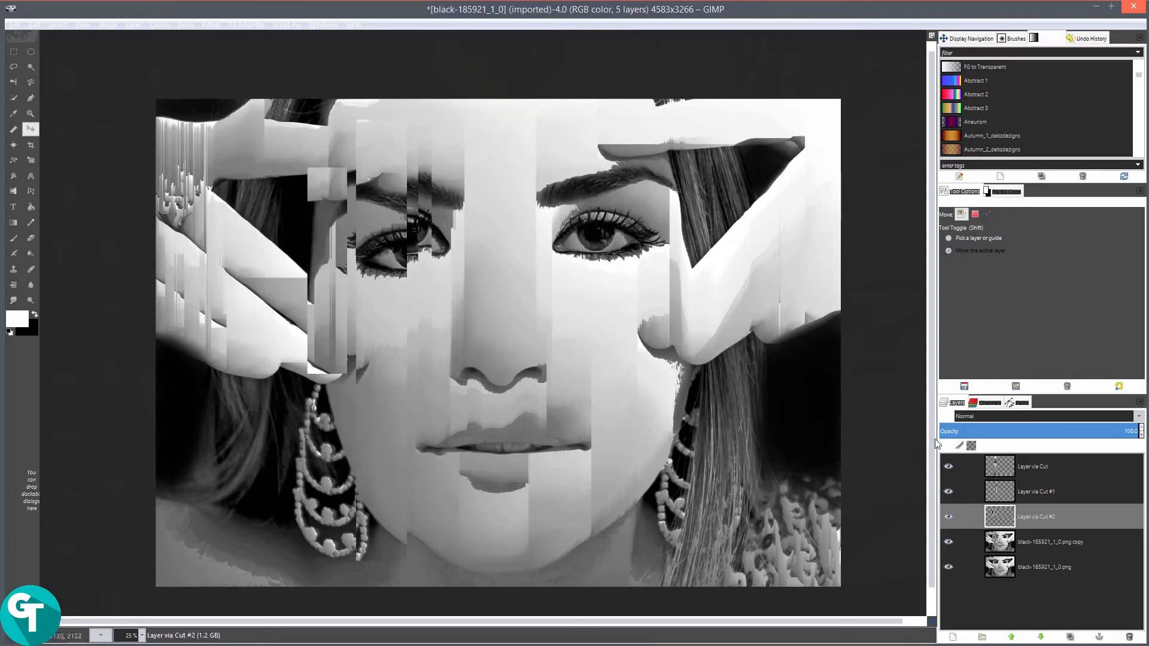
From the copy layer, cut a strip about 140 × 2270 px across the left hand to a new layer and shift it slightly downward.
click(1007, 540)
key(r)
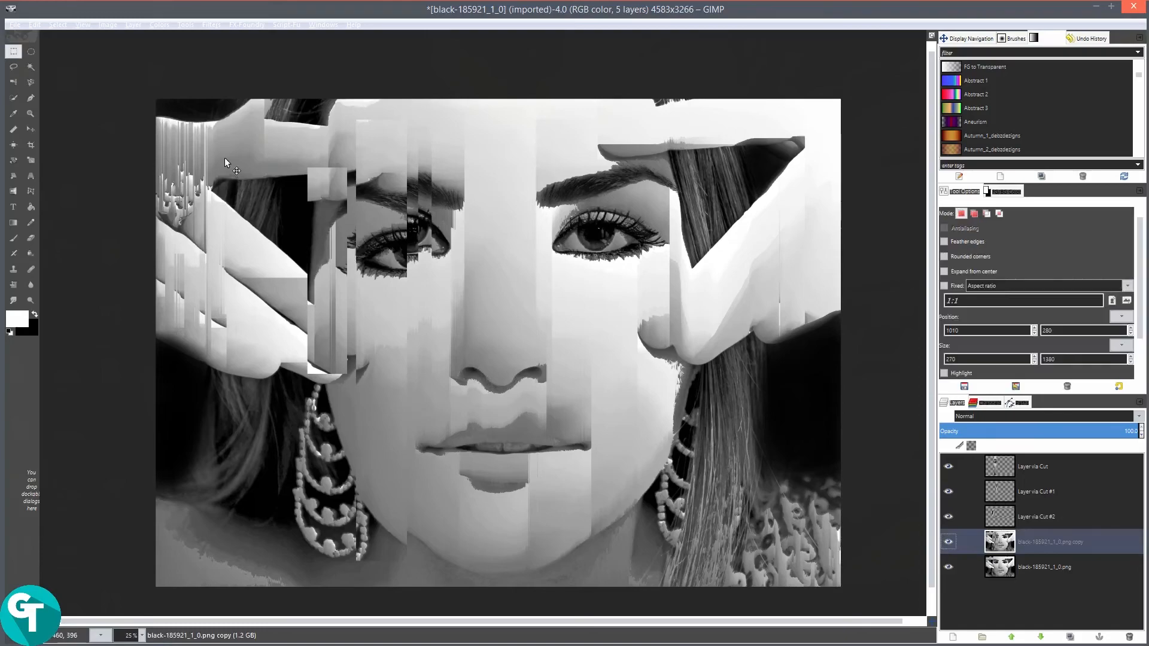
drag(263, 112, 292, 453)
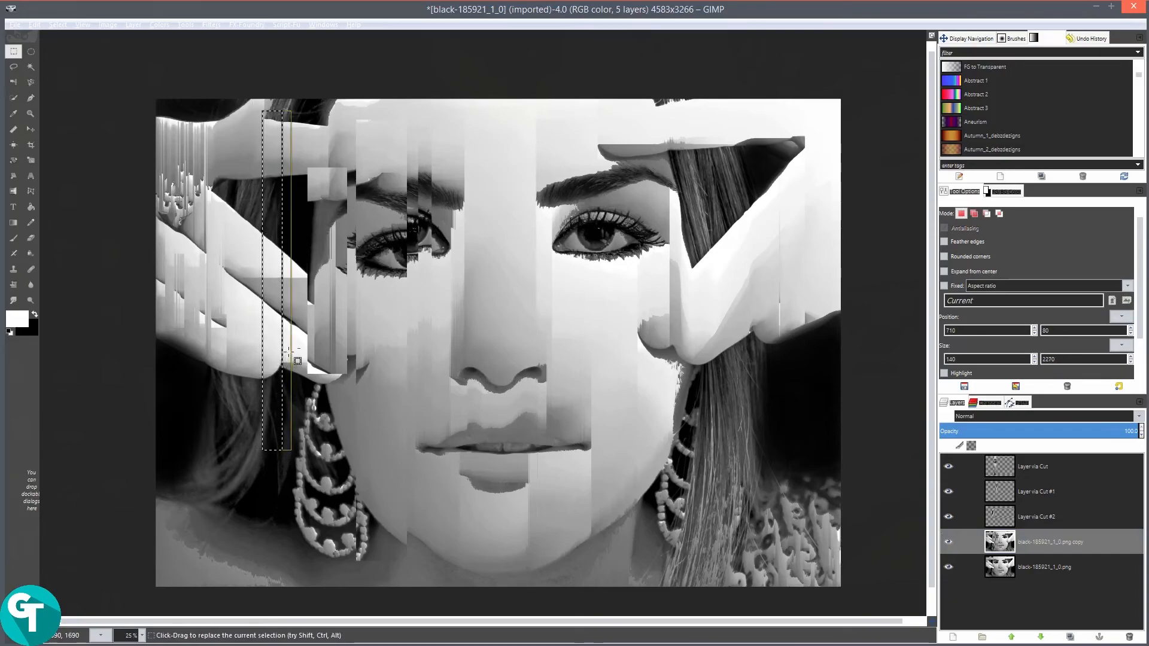
key(ctrl+shift+j)
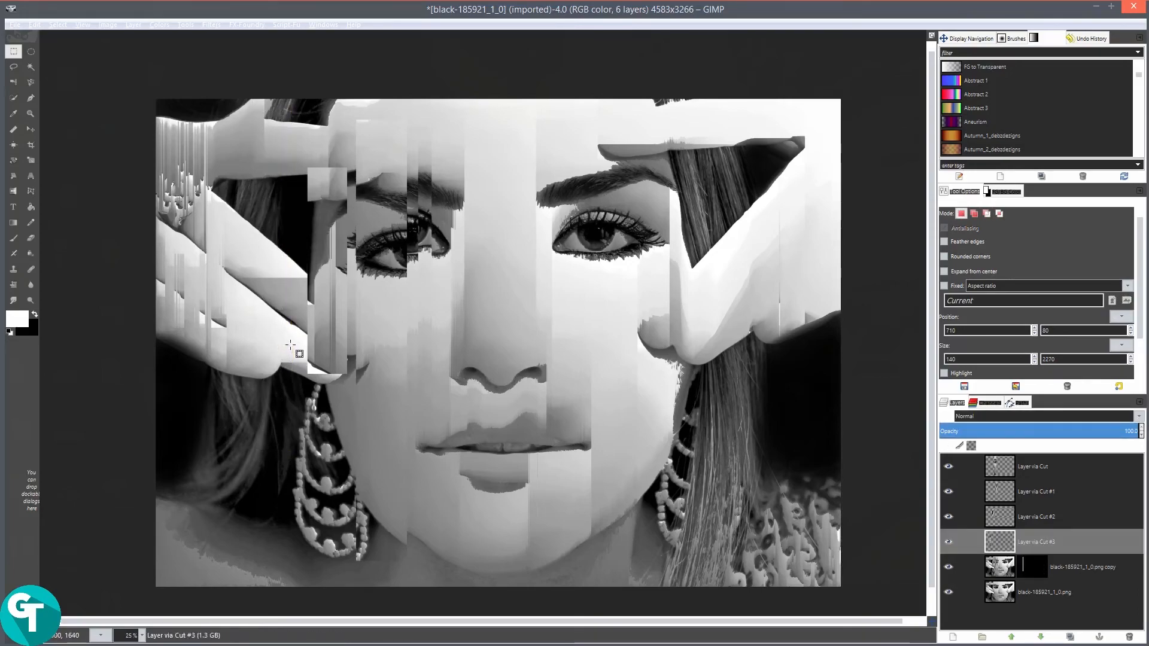
key(m)
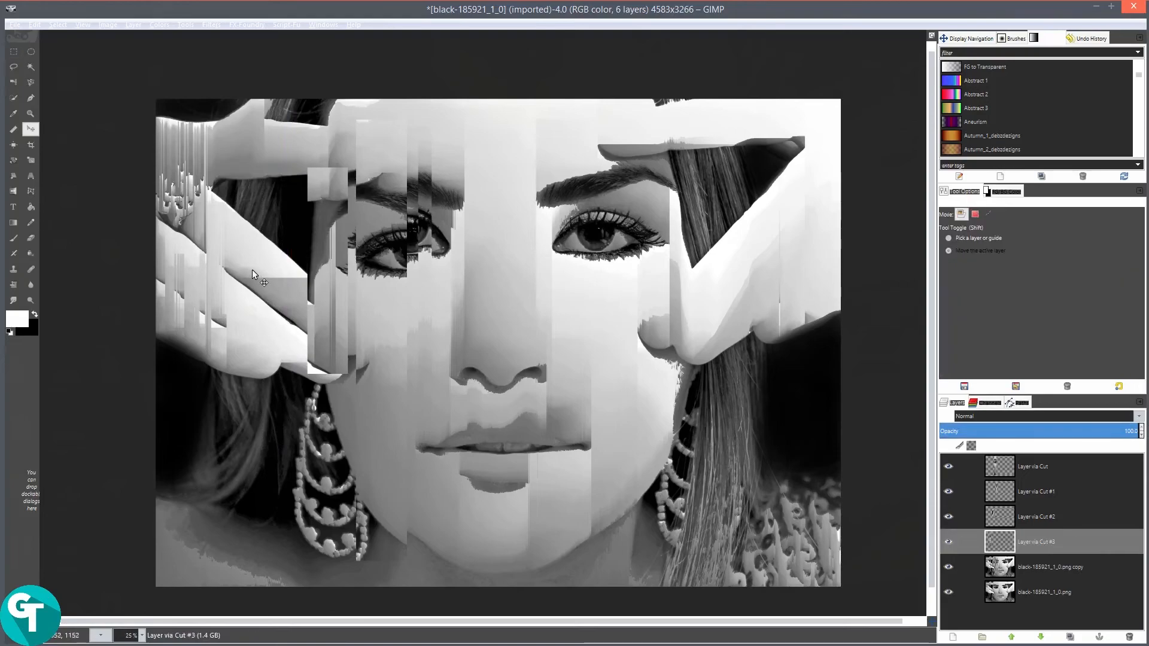
drag(241, 267, 263, 240)
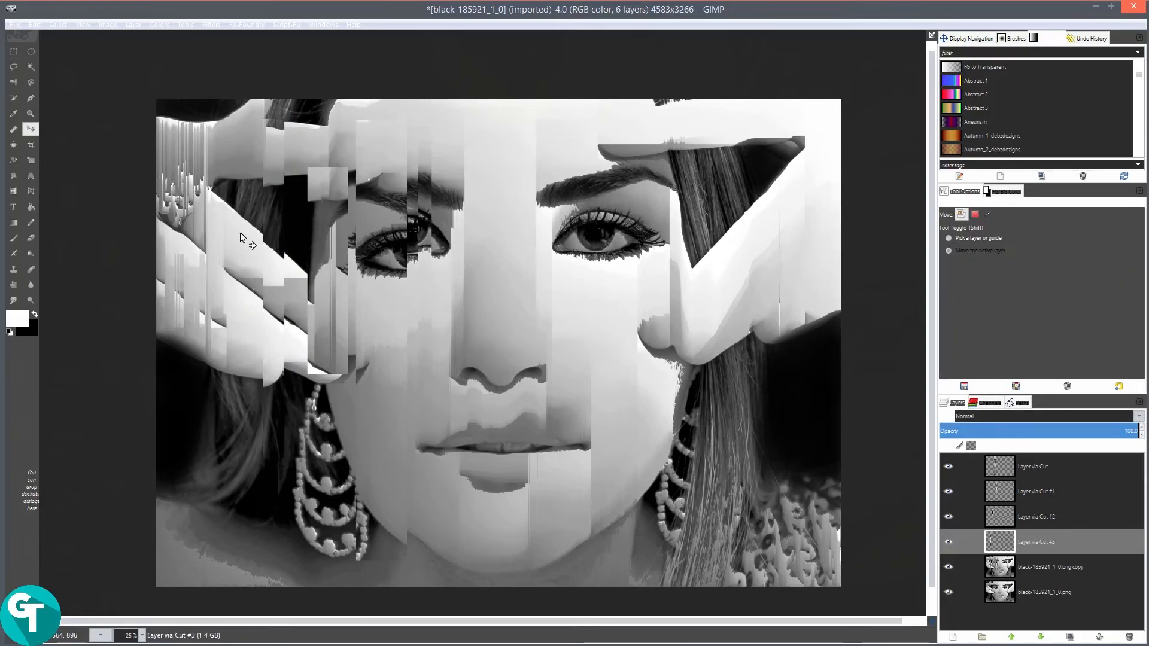
From the copy layer, cut a strip about 50 × 2980 px between the left eye and nose to a new layer and shift it upward.
key(r)
click(1041, 573)
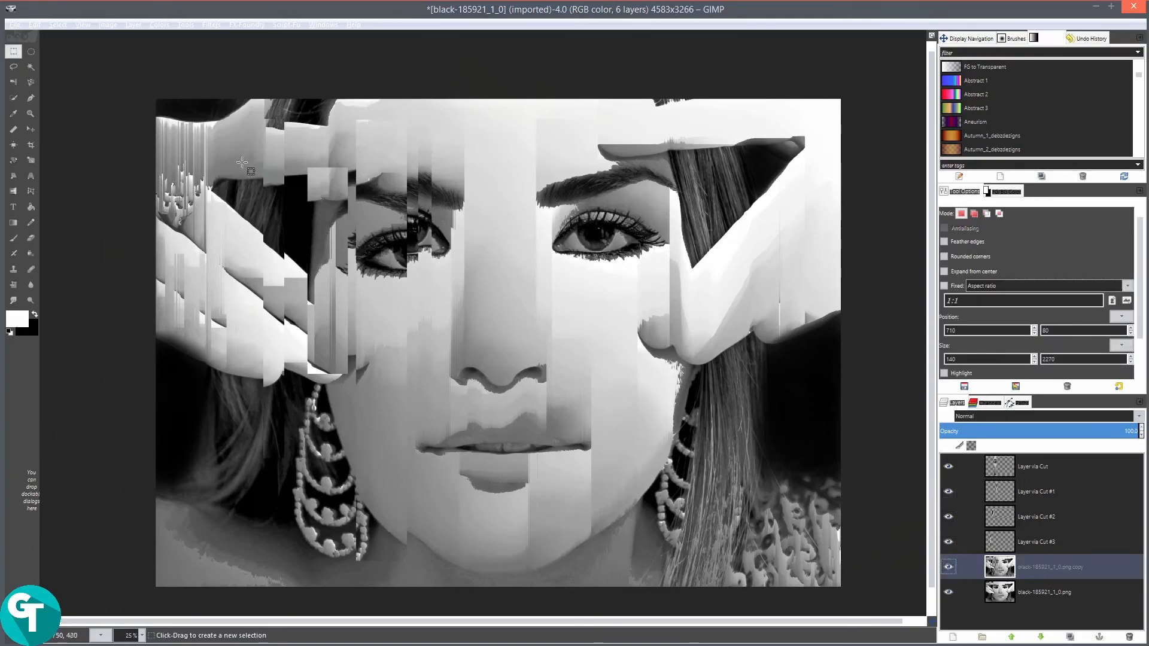
drag(445, 108, 451, 554)
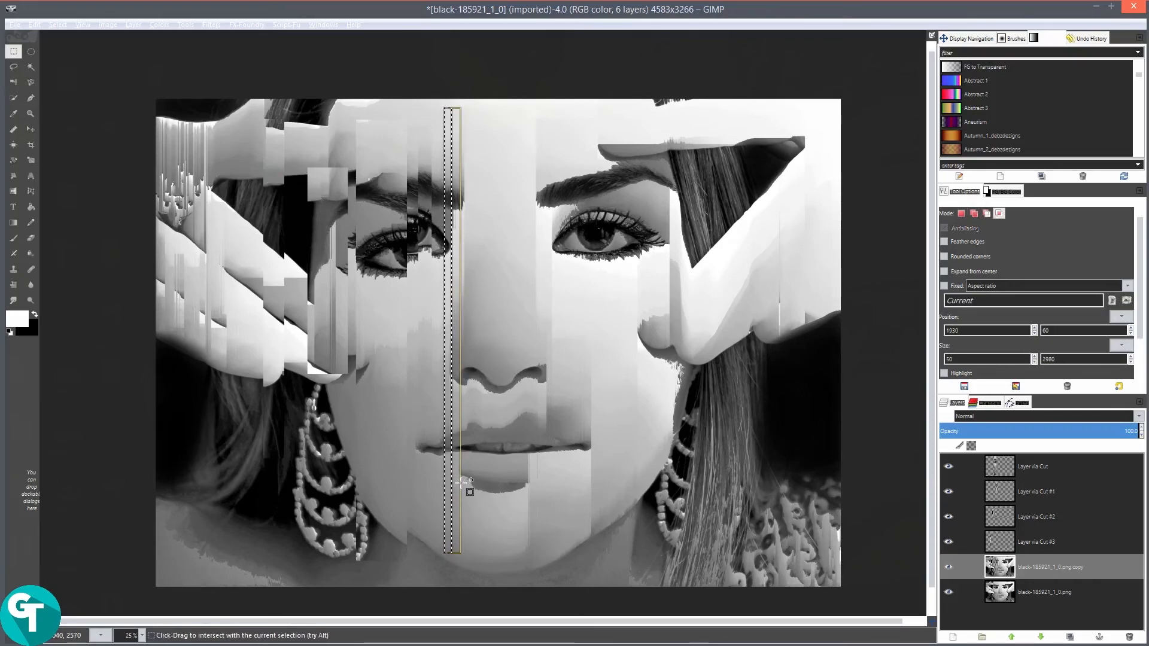
key(ctrl+shift+j)
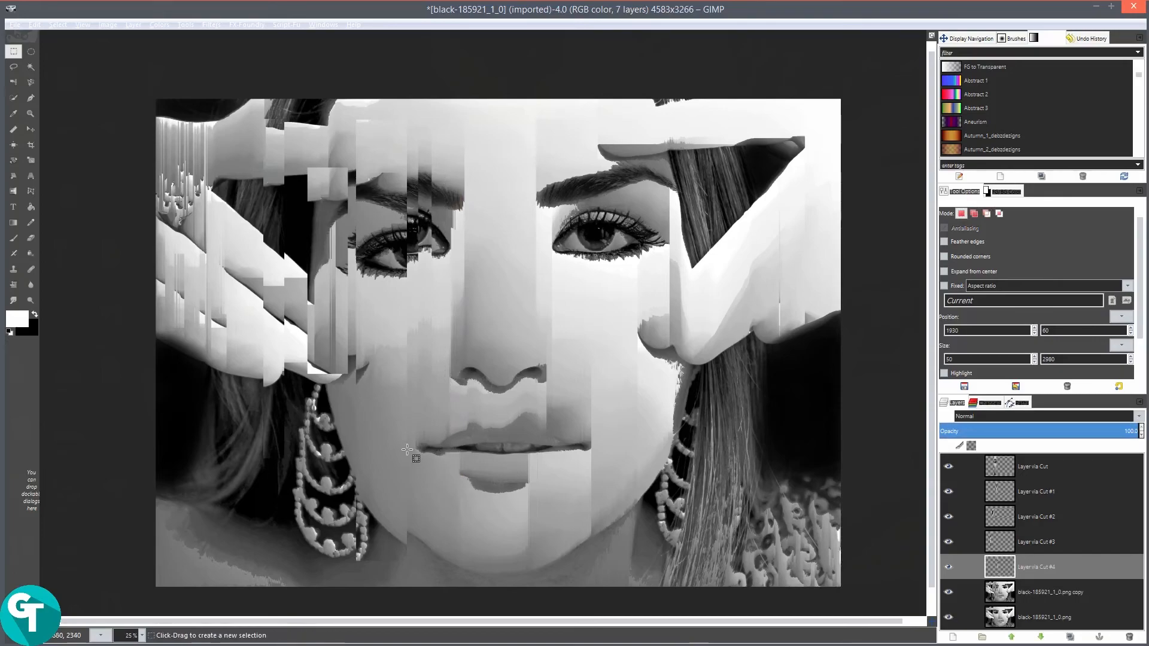
key(m)
drag(425, 407, 426, 395)
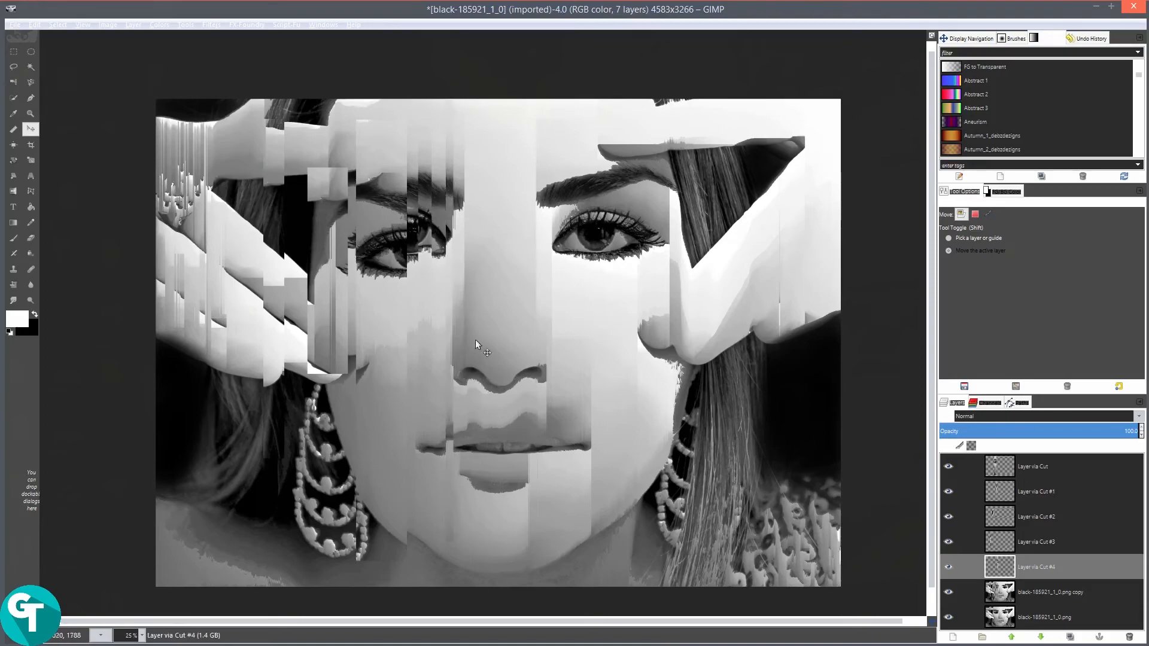
key(r)
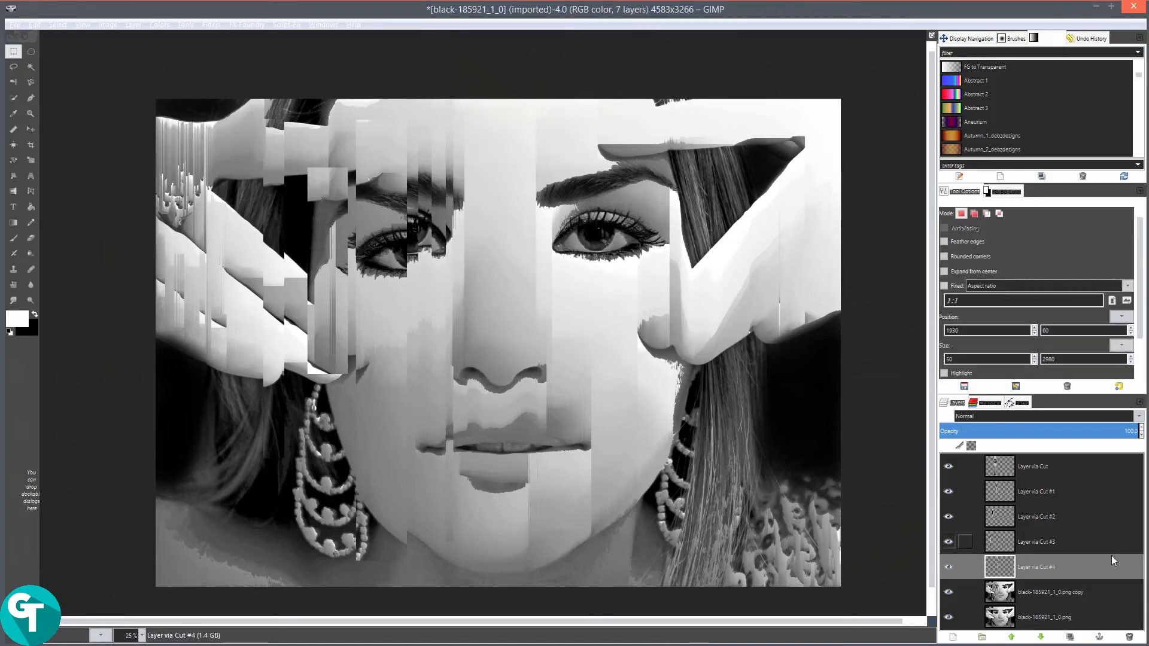
From the copy layer, cut a strip about 180 × 2400 px along the left side of the nose to a new layer and shift it downward.
click(1018, 592)
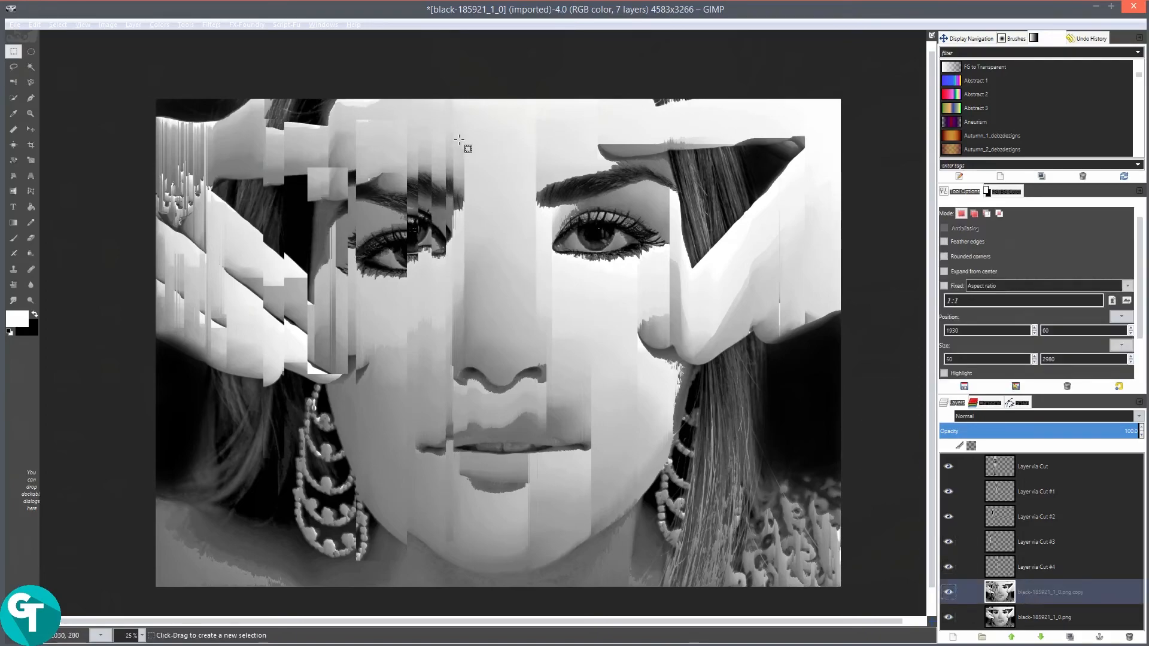
drag(459, 134, 486, 492)
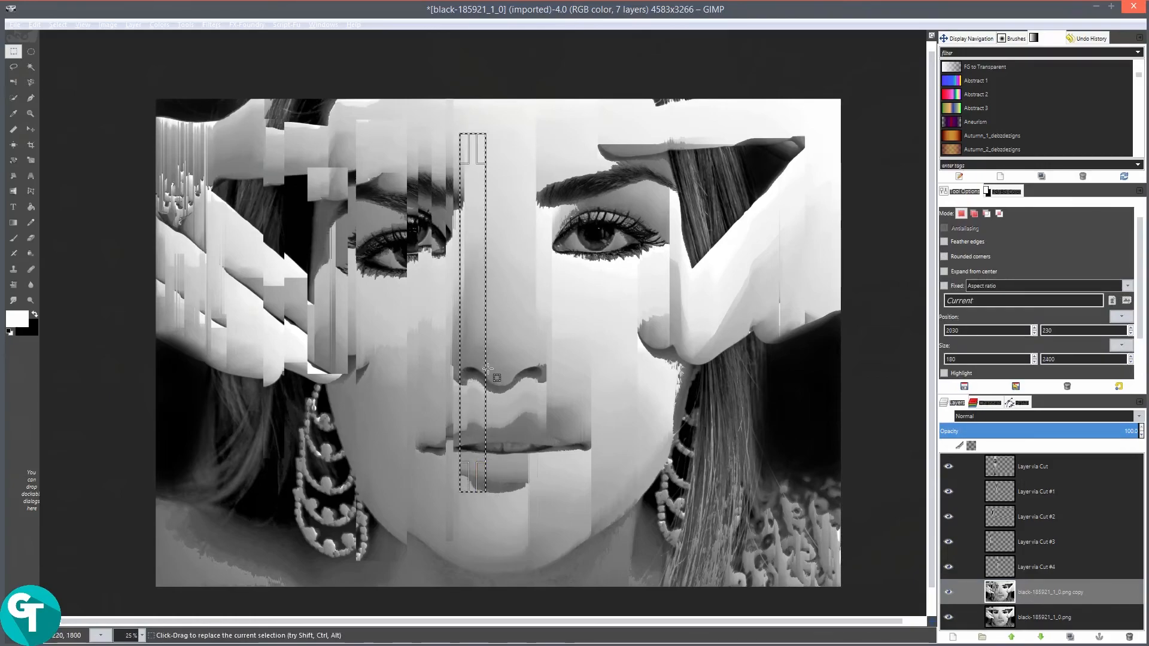
key(ctrl+shift)
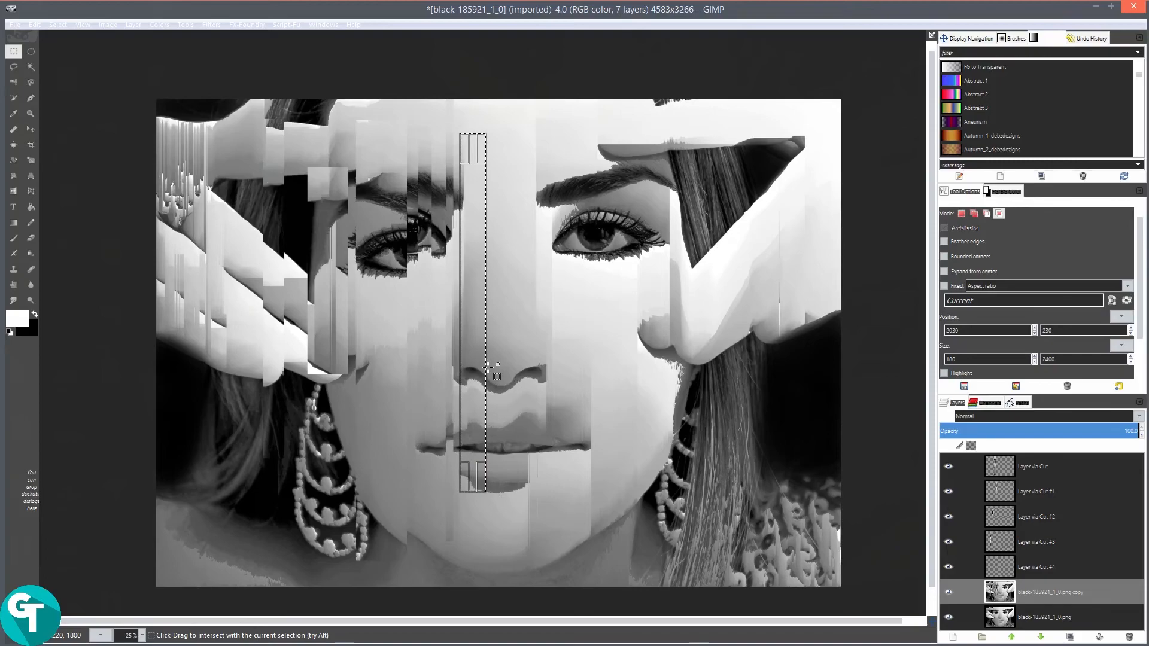
key(ctrl+shift+j)
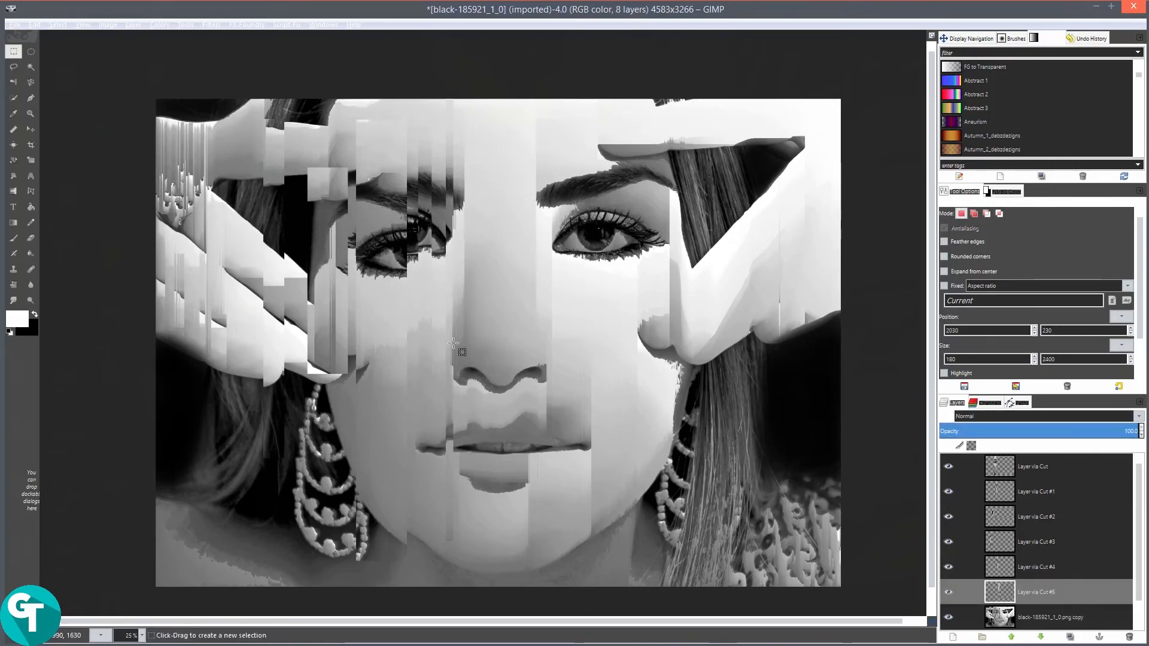
key(m)
drag(476, 387, 477, 405)
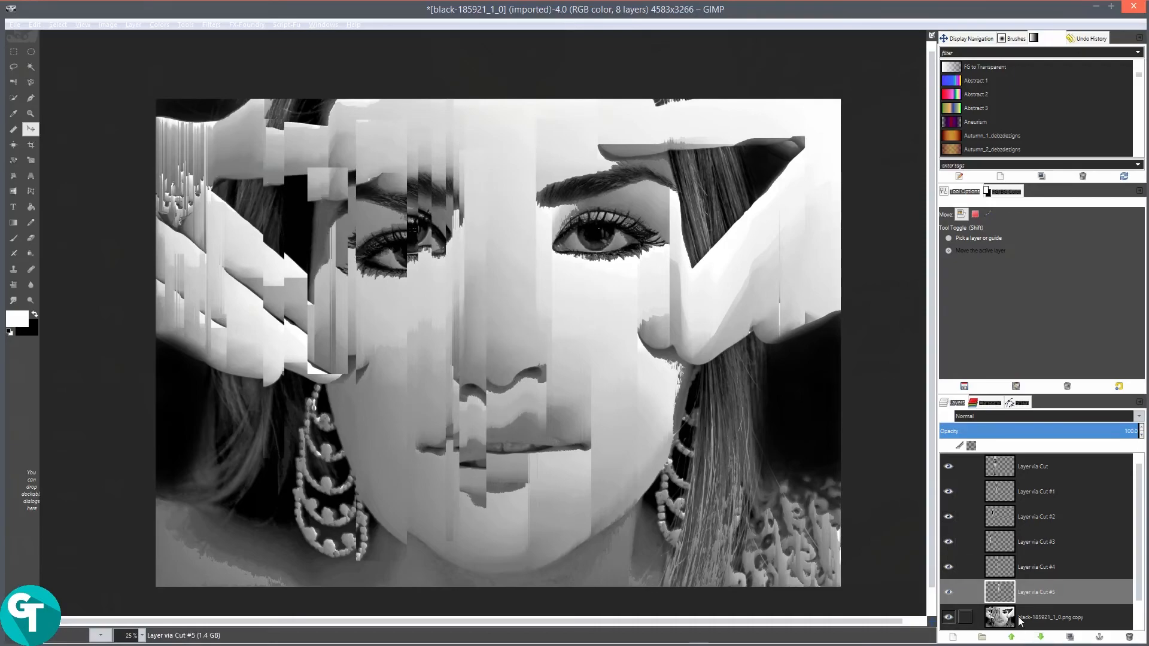
From the copy layer, cut a strip about 210 × 1950 px through the middle of the nose to a new layer and shift it upward.
click(962, 617)
key(r)
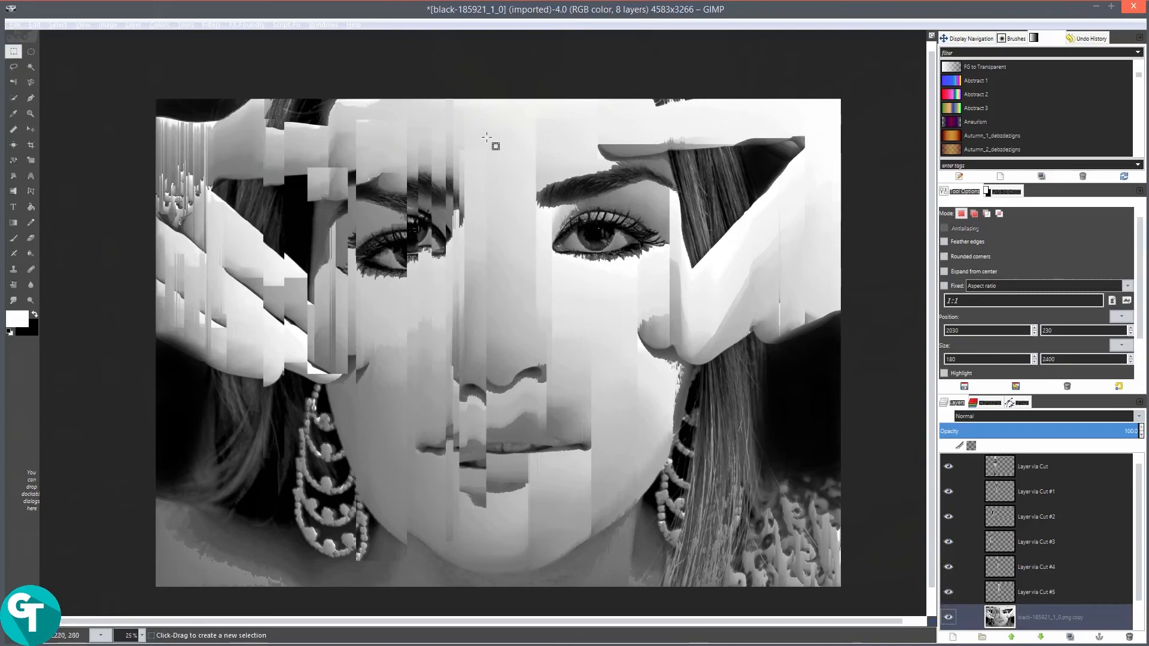
drag(486, 122, 518, 413)
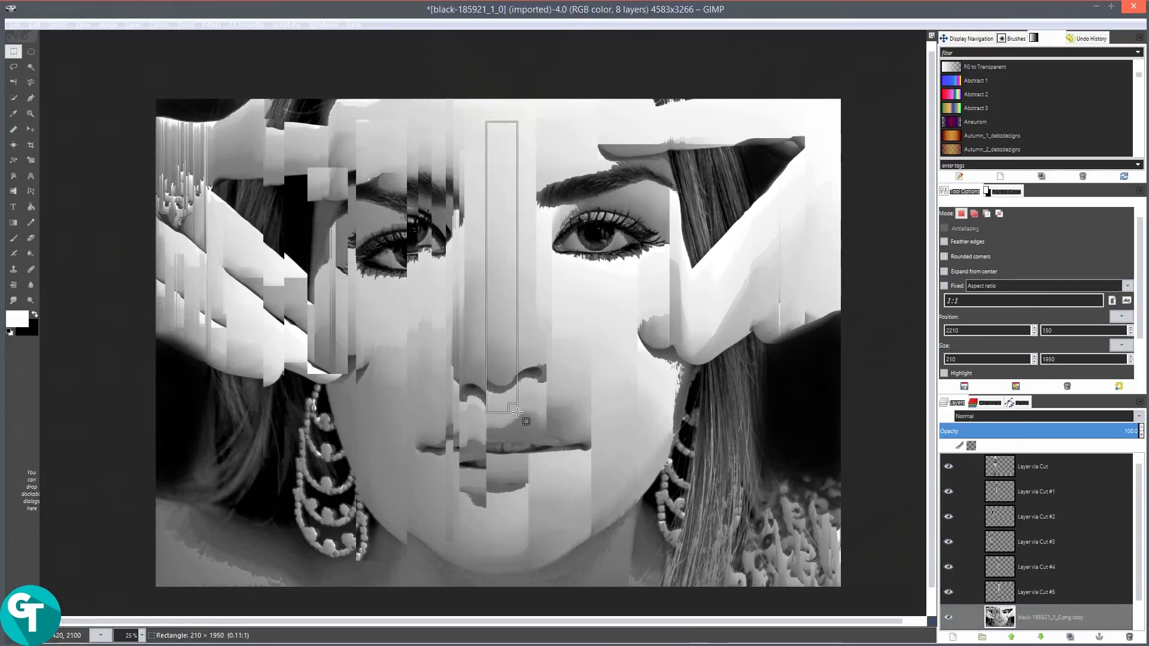
drag(499, 274, 505, 276)
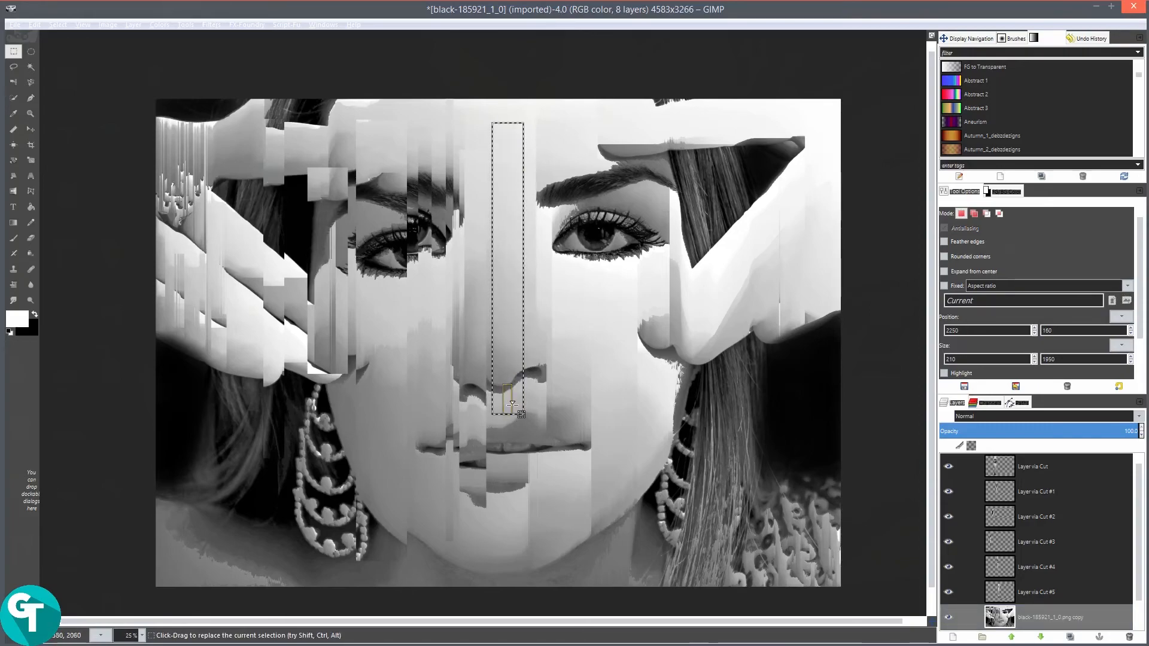
key(ctrl+shift)
key(ctrl+shift+j)
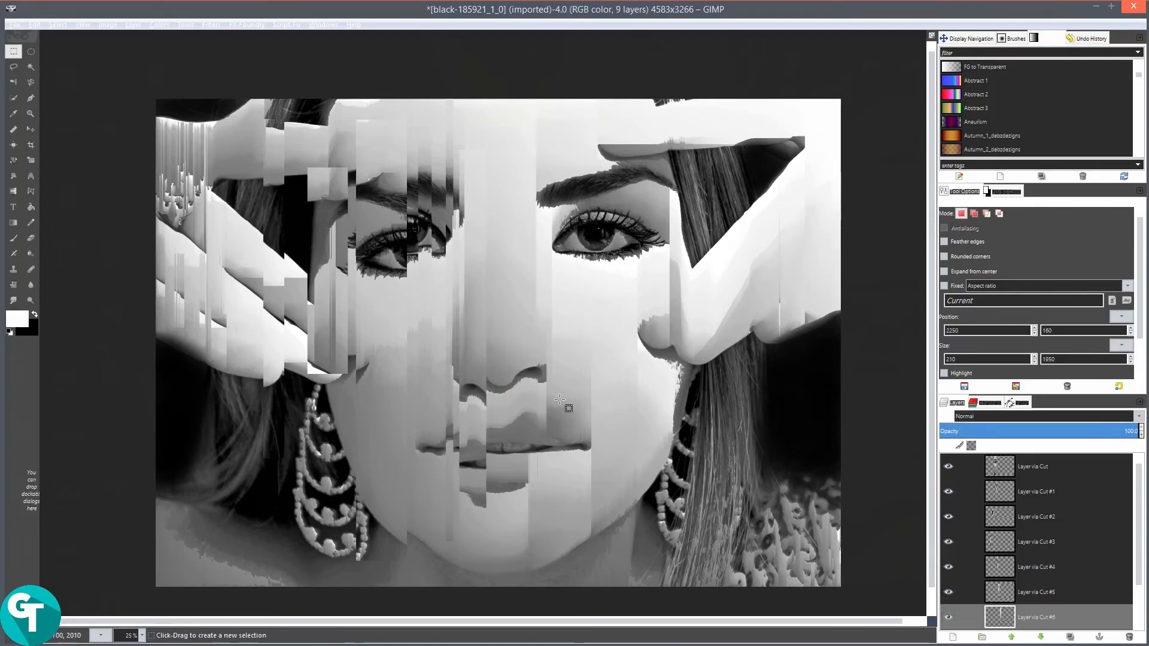
key(n)
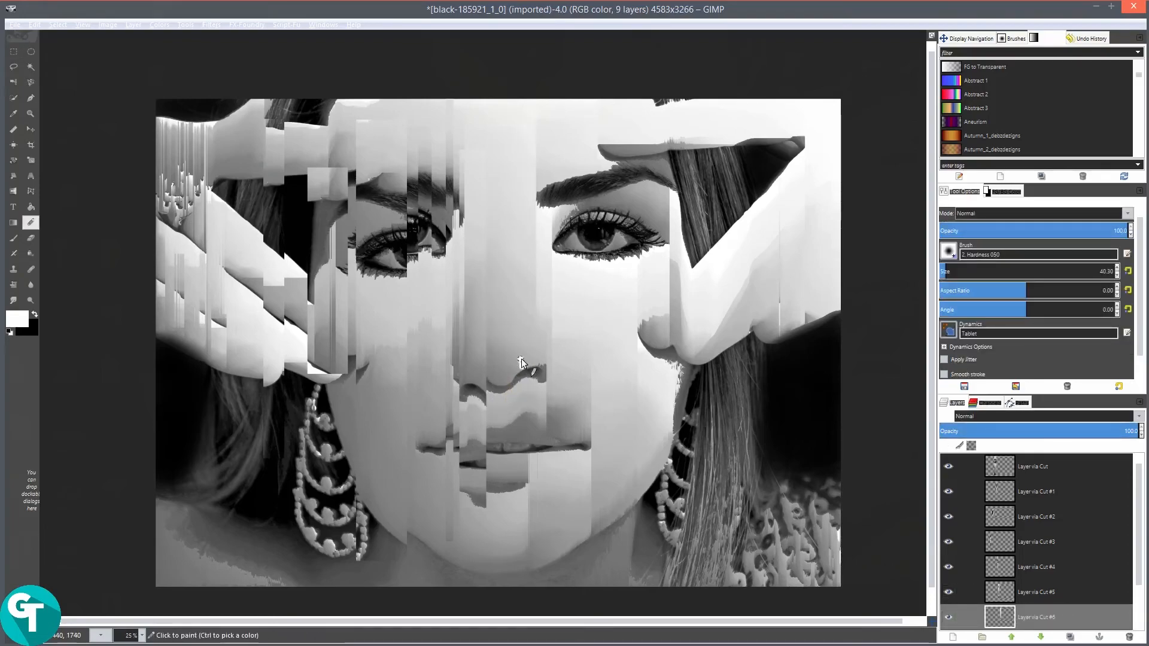
key(ctrl)
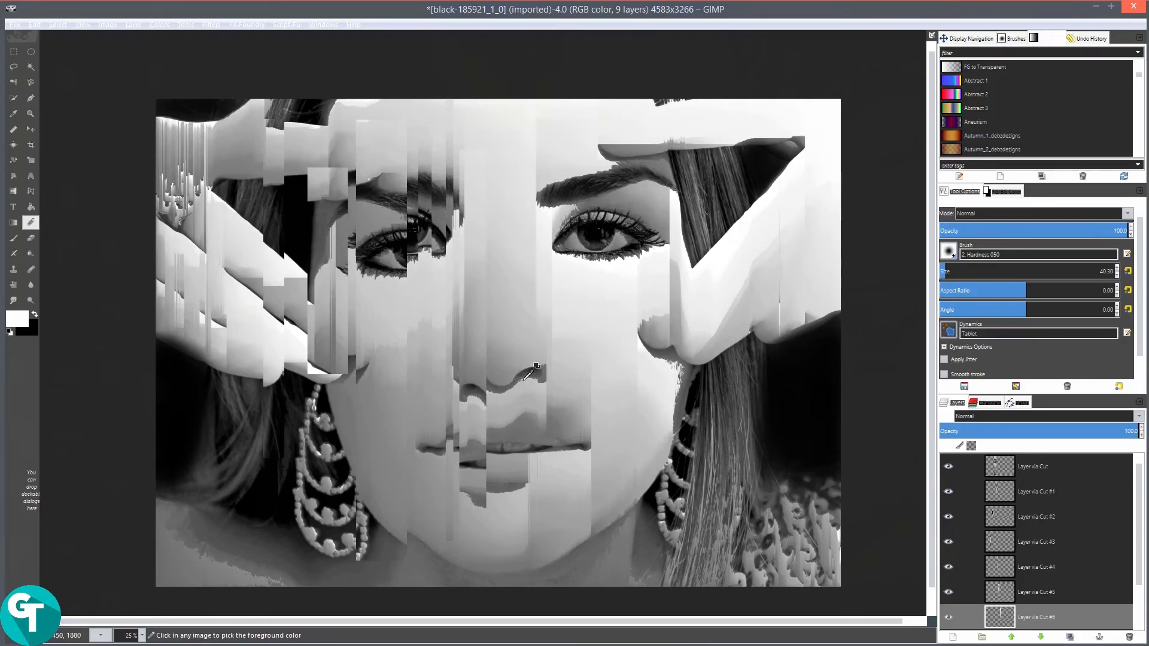
key(m)
mouse_move(523, 380)
mouse_down()
mouse_move(523, 369)
mouse_move(521, 395)
mouse_move(522, 361)
mouse_up()
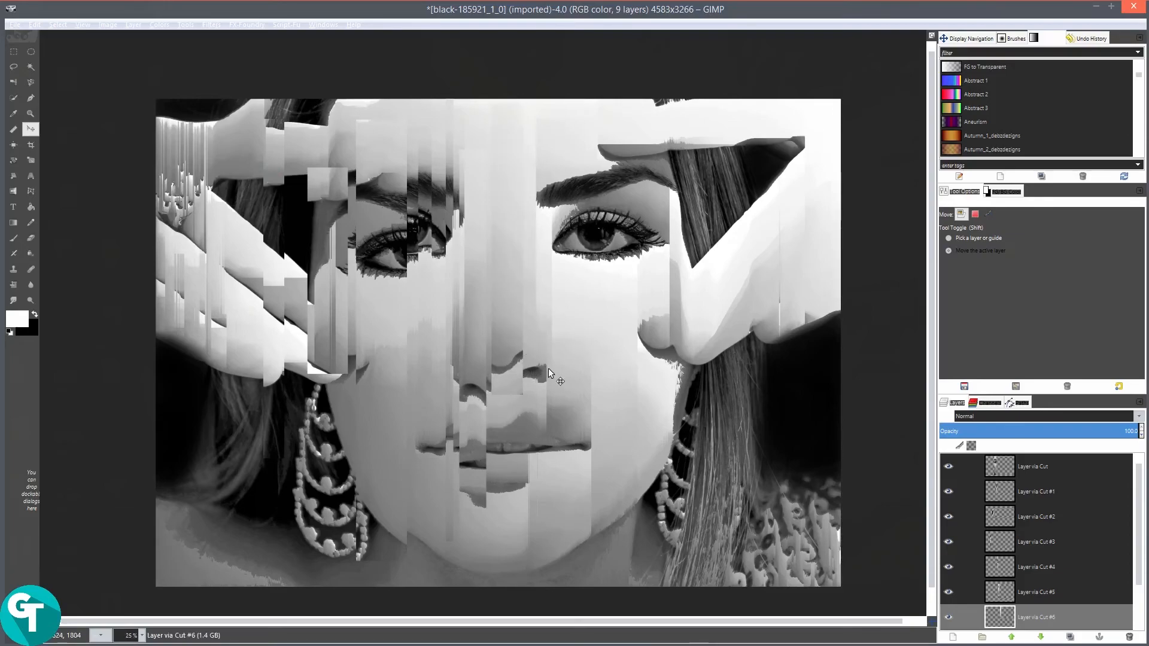
From the copy layer, cut a strip about 160 × 2060 px across the left hand and hair to a new layer and shift it upward.
scroll(1103, 592, down, 2)
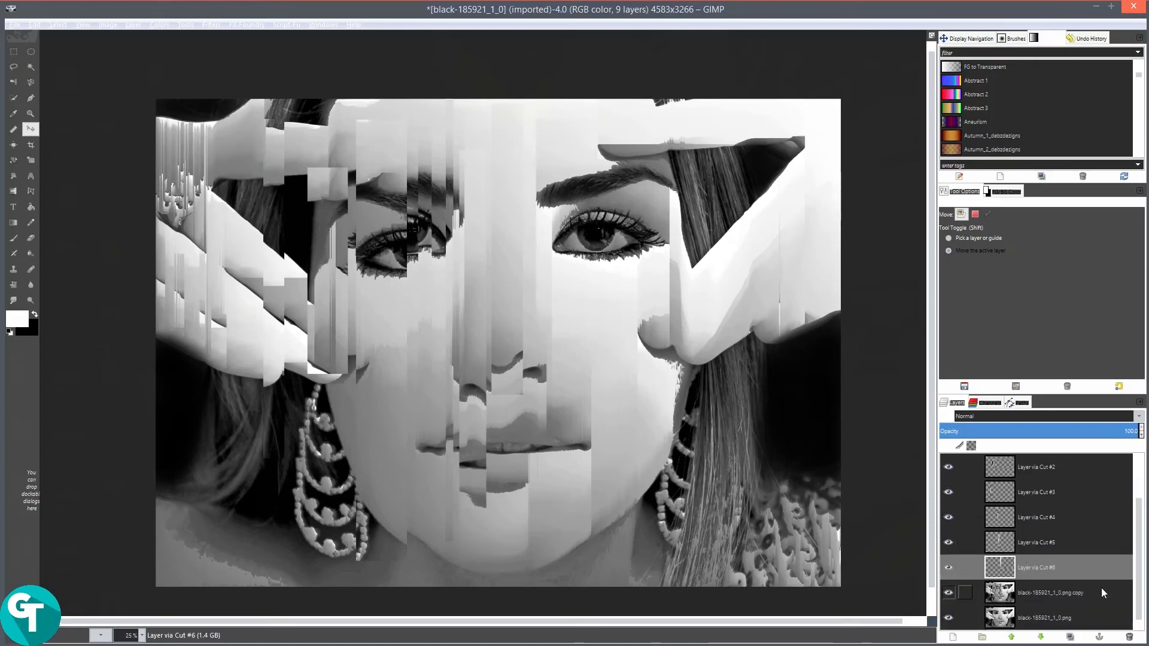
click(1020, 601)
key(r)
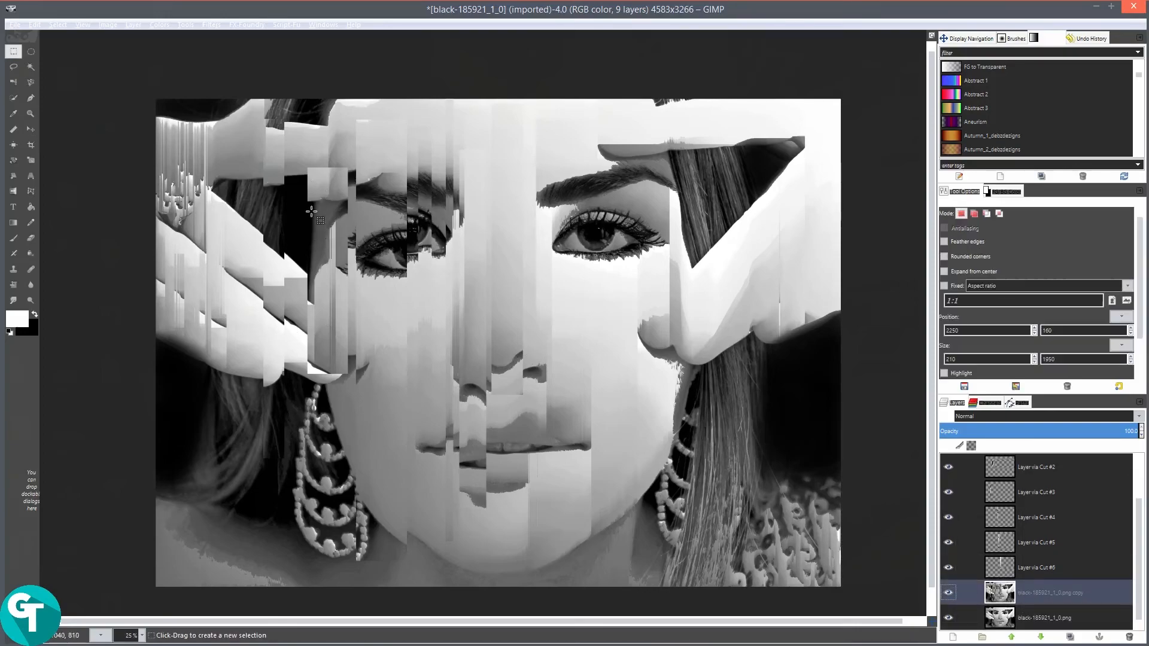
drag(224, 111, 248, 418)
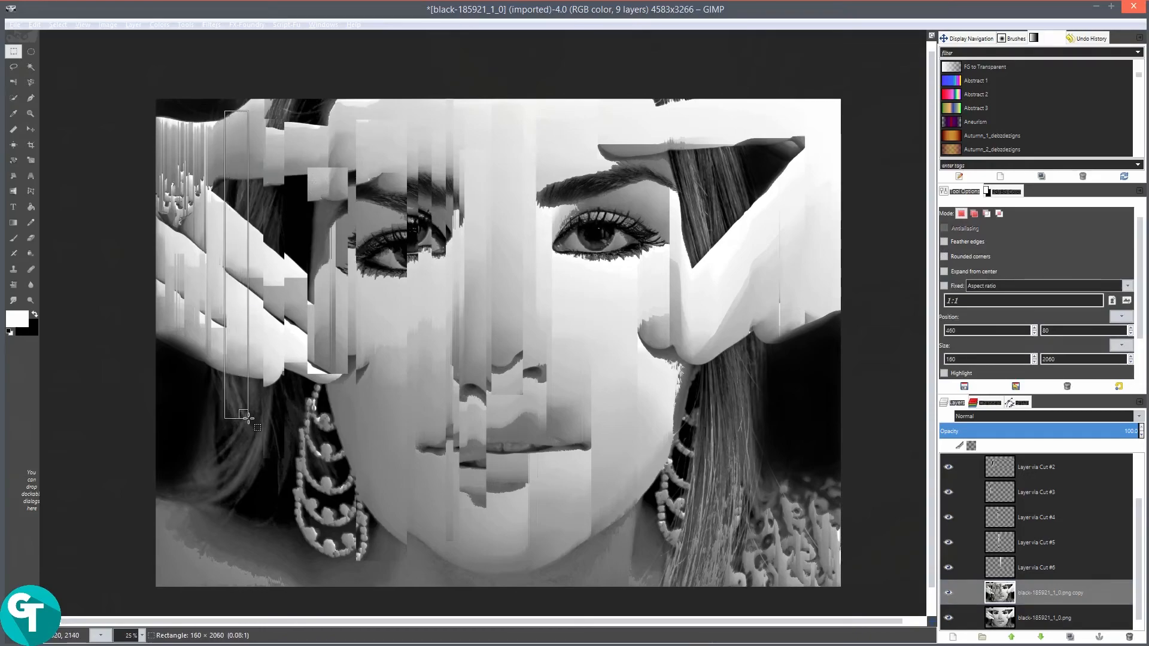
key(Return)
key(ctrl)
key(ctrl+shift+j)
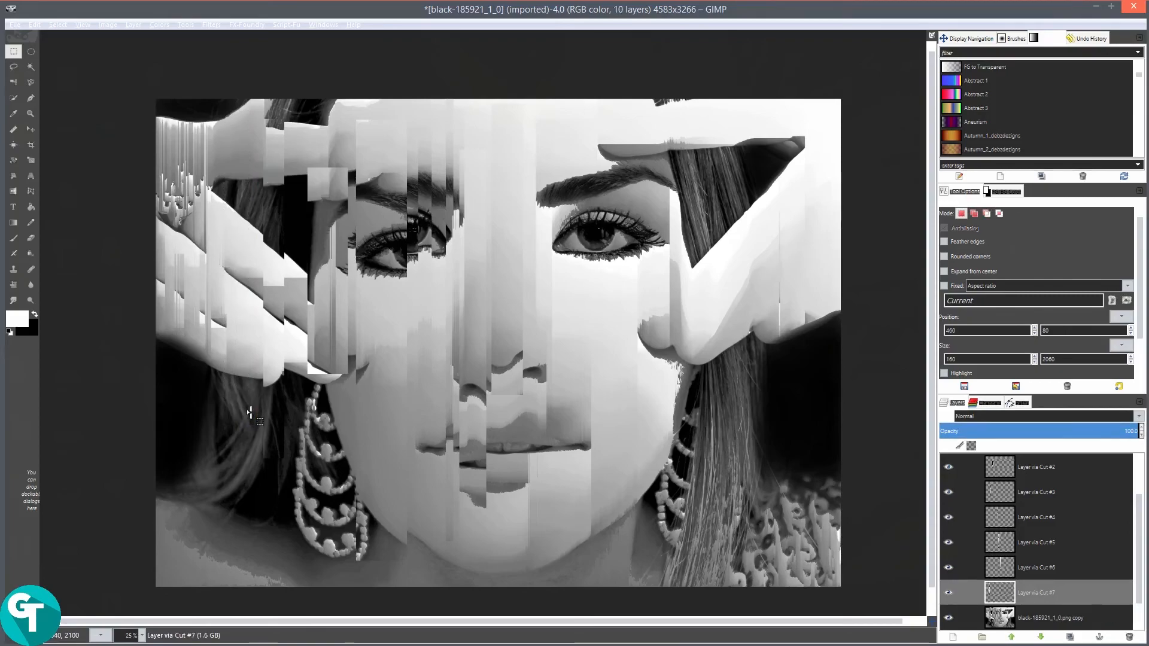
key(m)
mouse_move(229, 360)
mouse_down()
mouse_move(231, 372)
mouse_move(229, 339)
mouse_up()
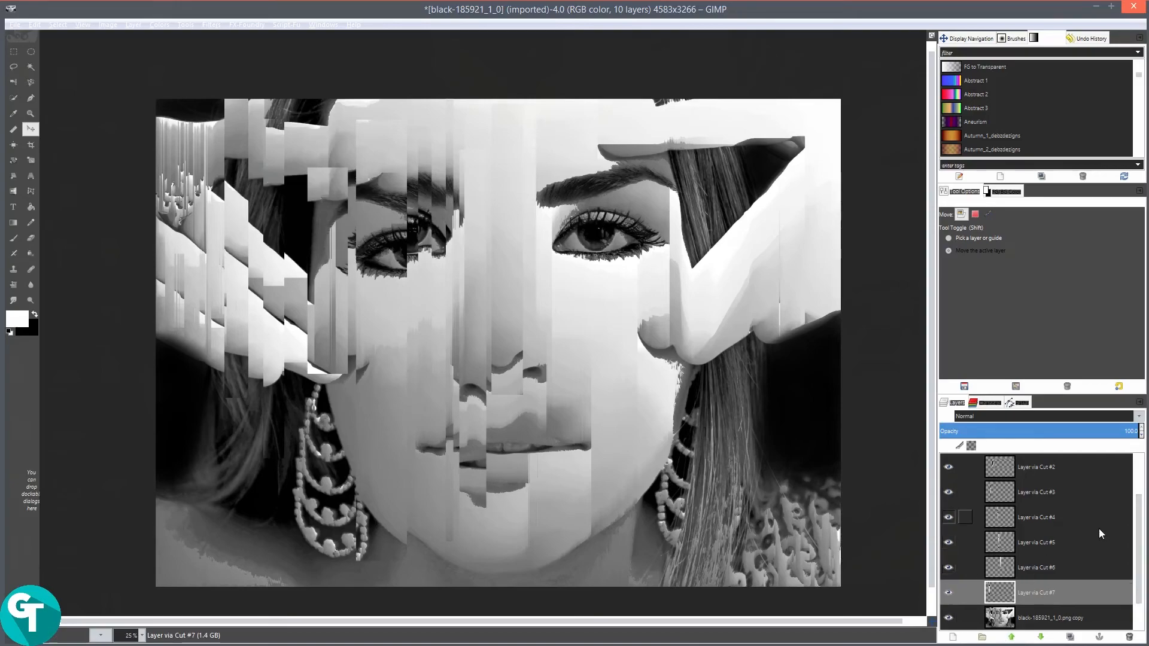
Make only the cut strip layers visible, from Layer via Cut through Layer via Cut #7, hiding both full portrait layers.
scroll(1082, 520, up, 3)
click(1027, 466)
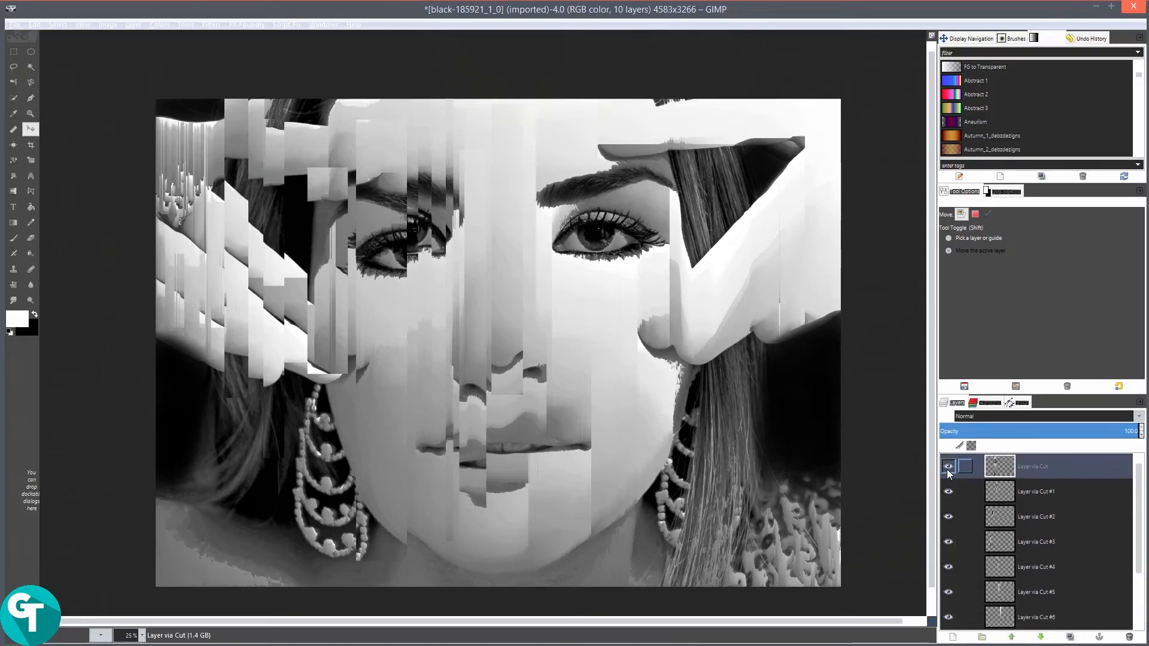
shift+click(950, 468)
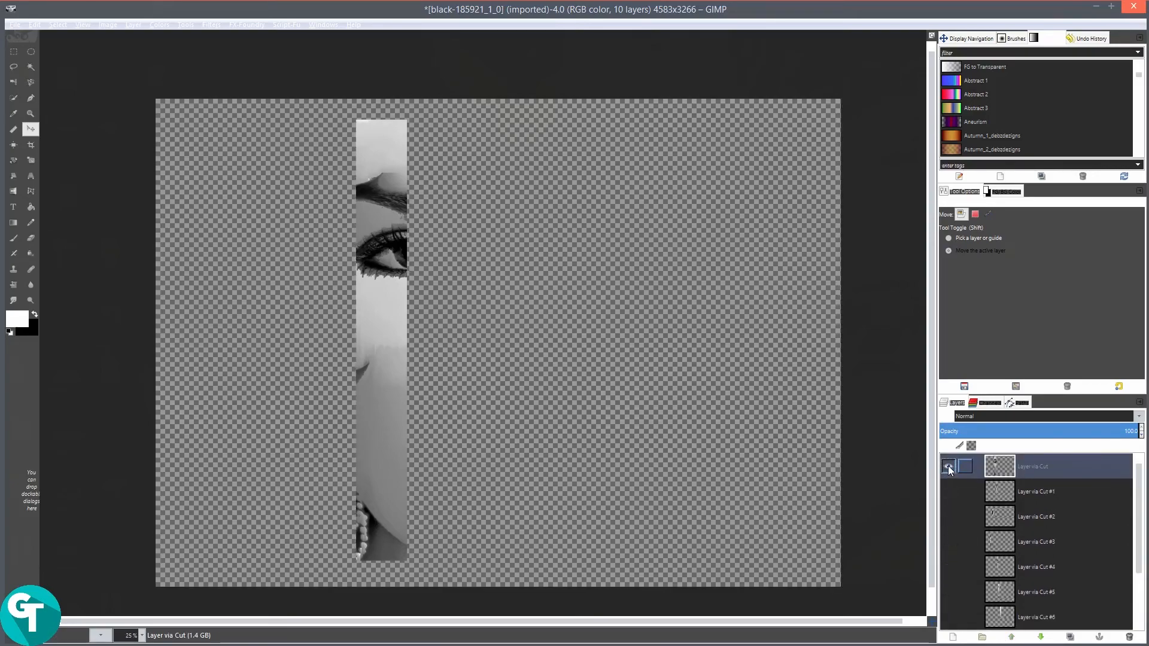
click(949, 491)
click(949, 516)
click(948, 542)
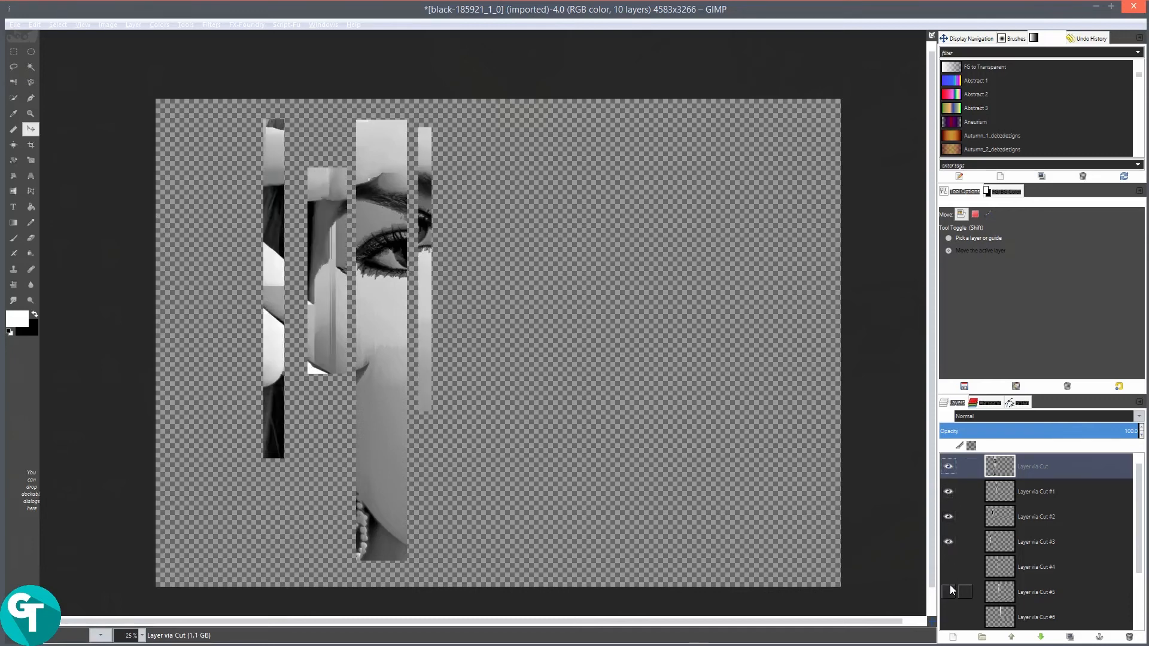
click(949, 567)
scroll(963, 592, down, 2)
click(949, 516)
click(947, 542)
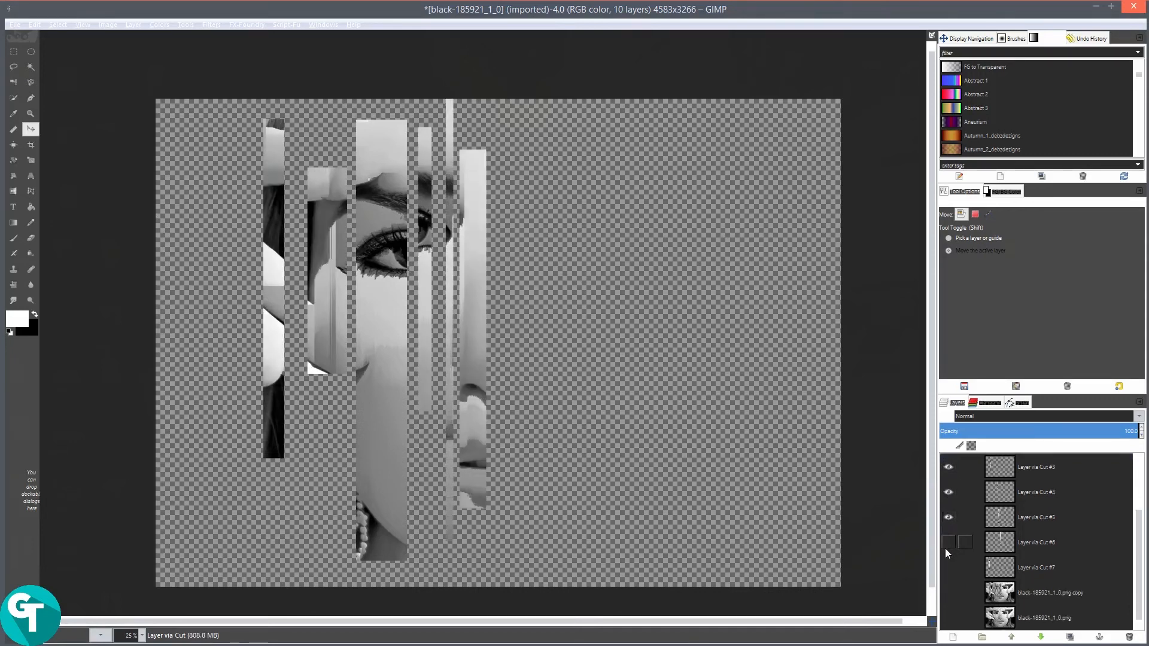
click(948, 567)
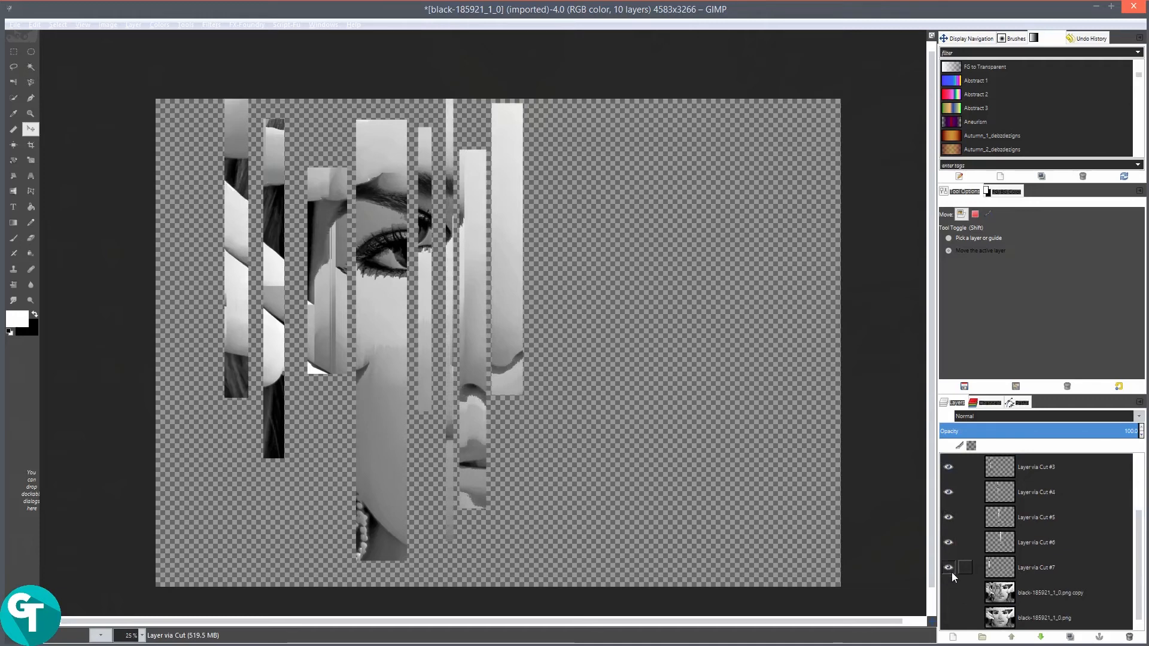
Merge all visible strip layers into one layer, expanded as necessary.
scroll(1028, 548, up, 3)
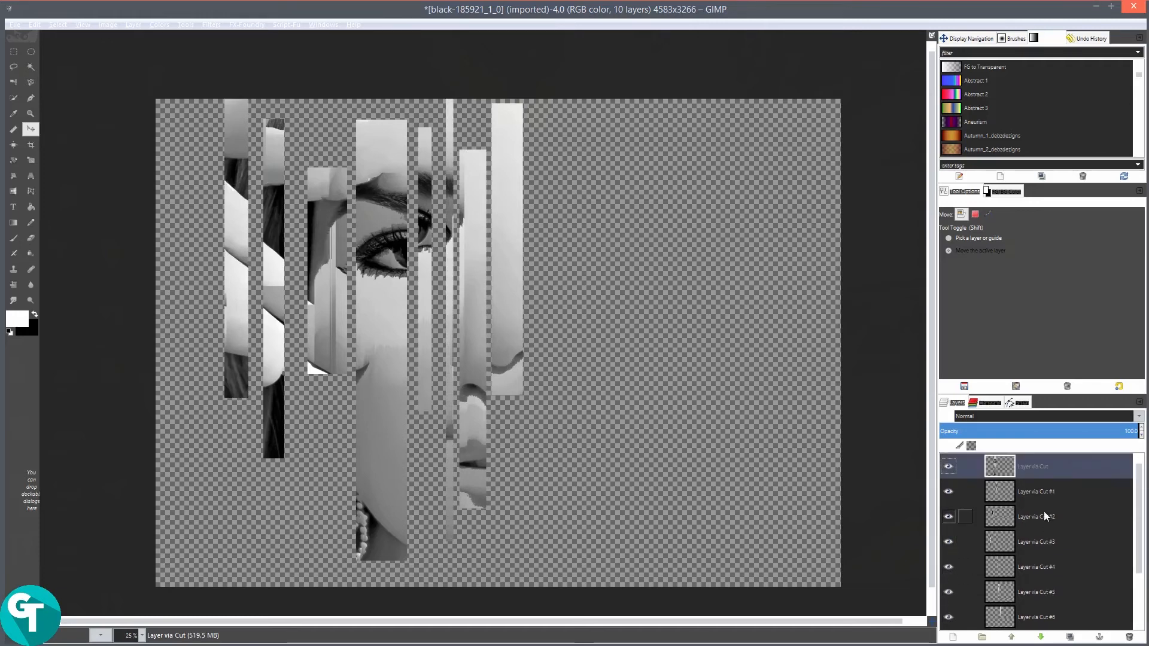
right_click(1039, 468)
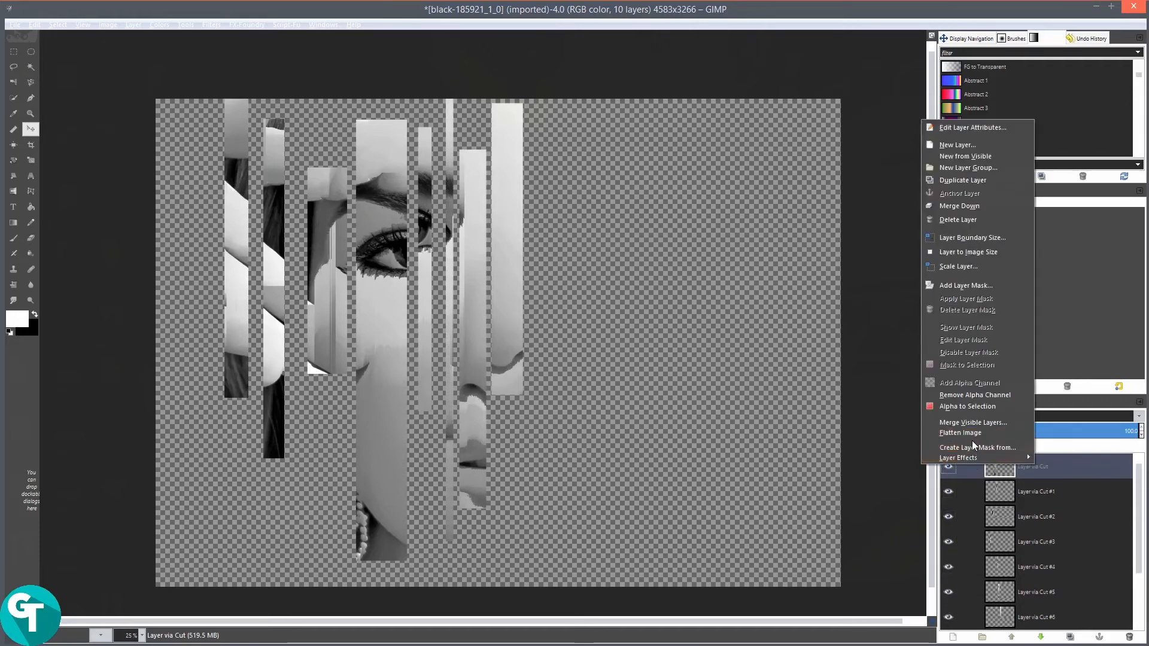
click(1013, 422)
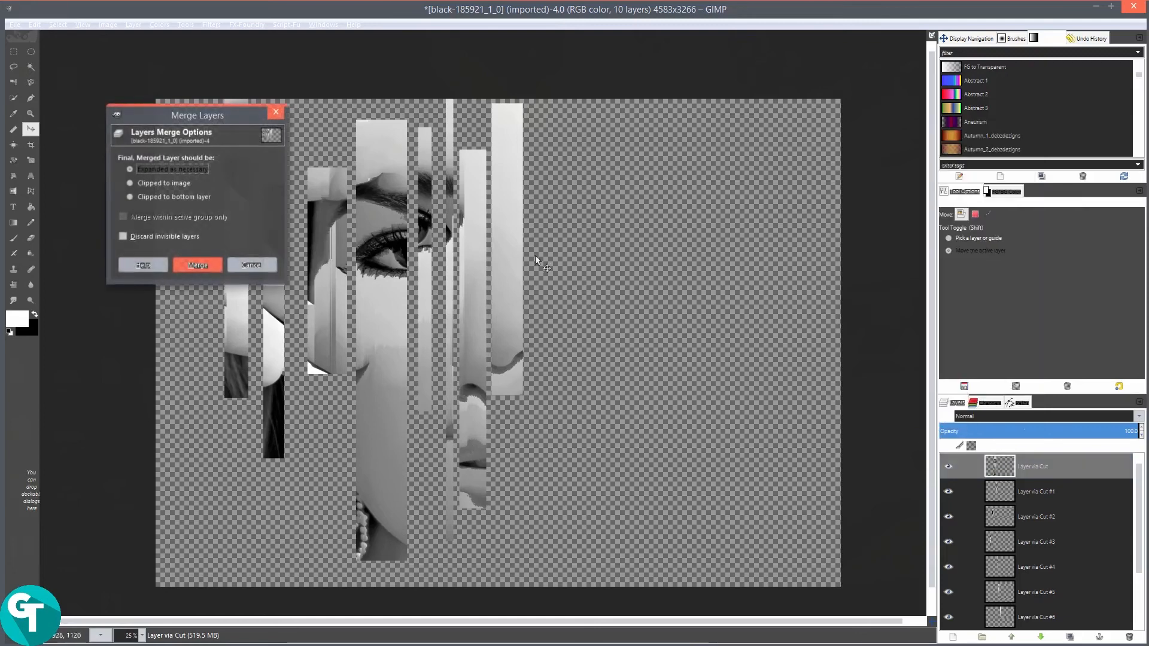
click(189, 267)
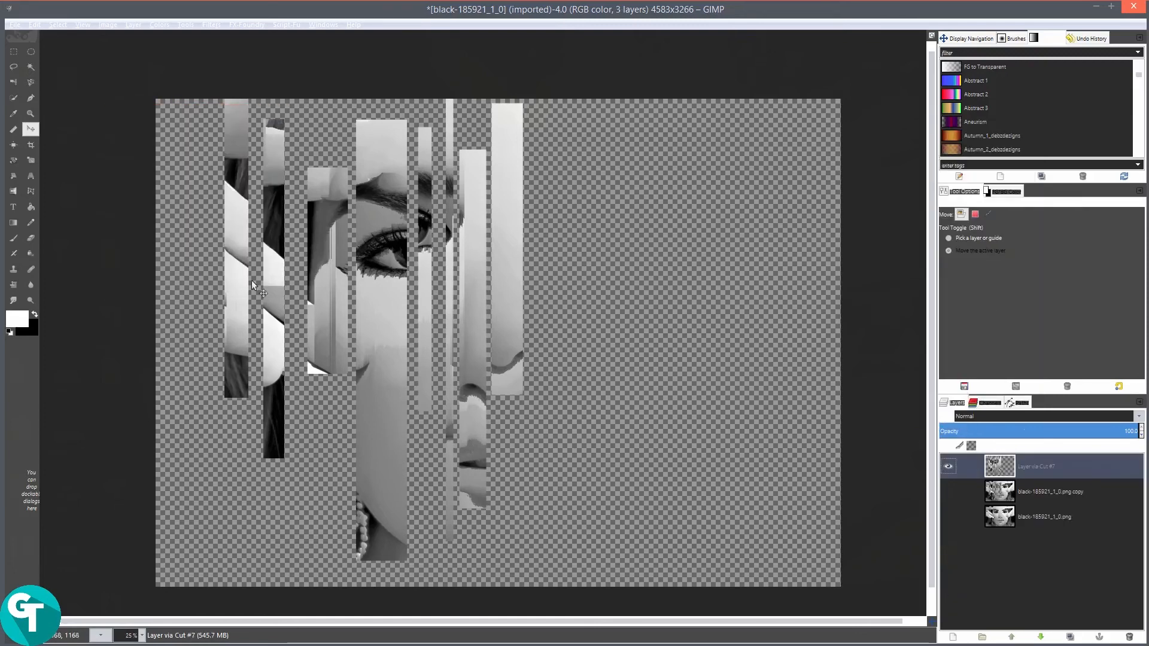
Show the original portrait layer, keep the cut-up copy layer hidden, and move that copy to the bottom of the layer stack.
click(949, 491)
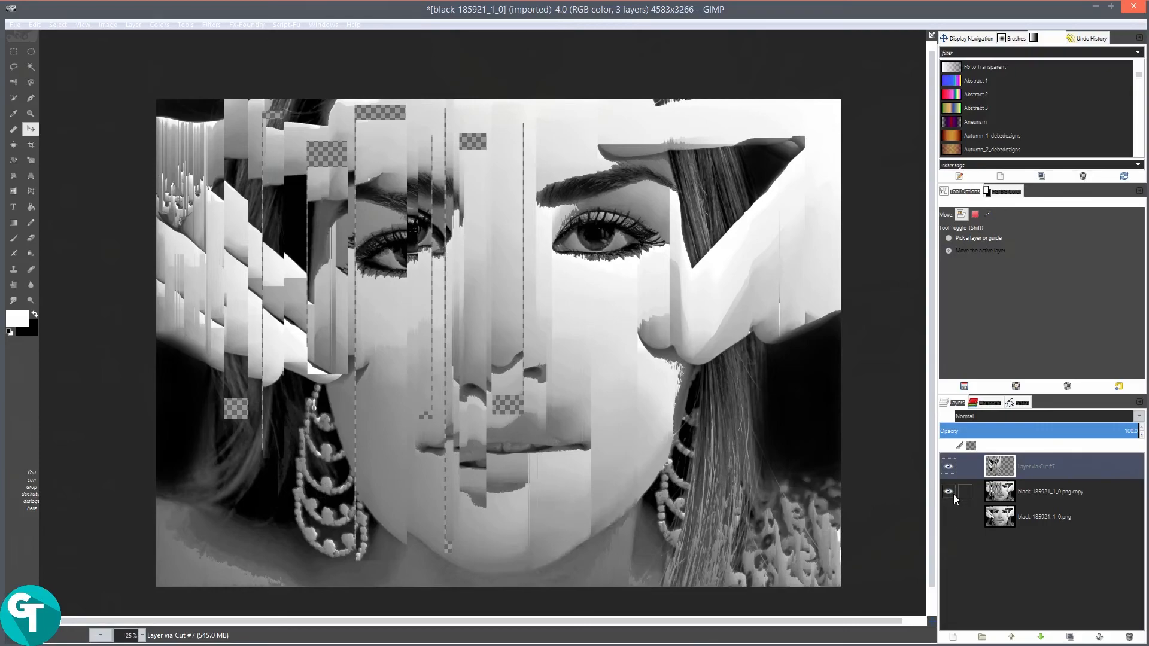
click(949, 492)
click(949, 519)
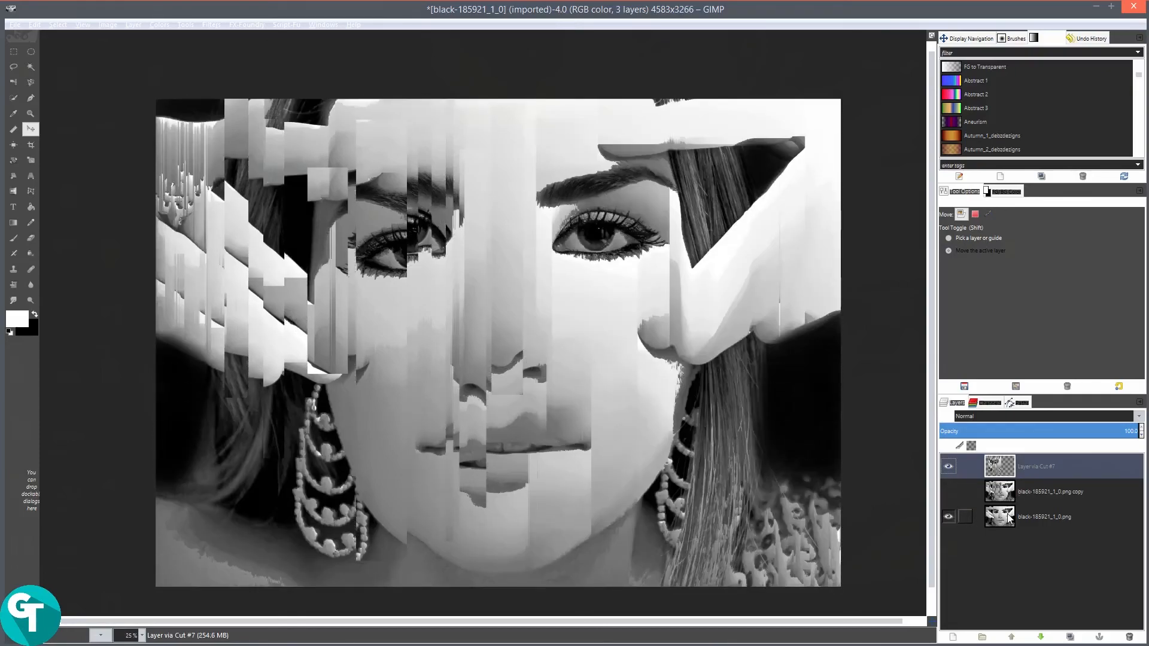
drag(1042, 490, 1017, 522)
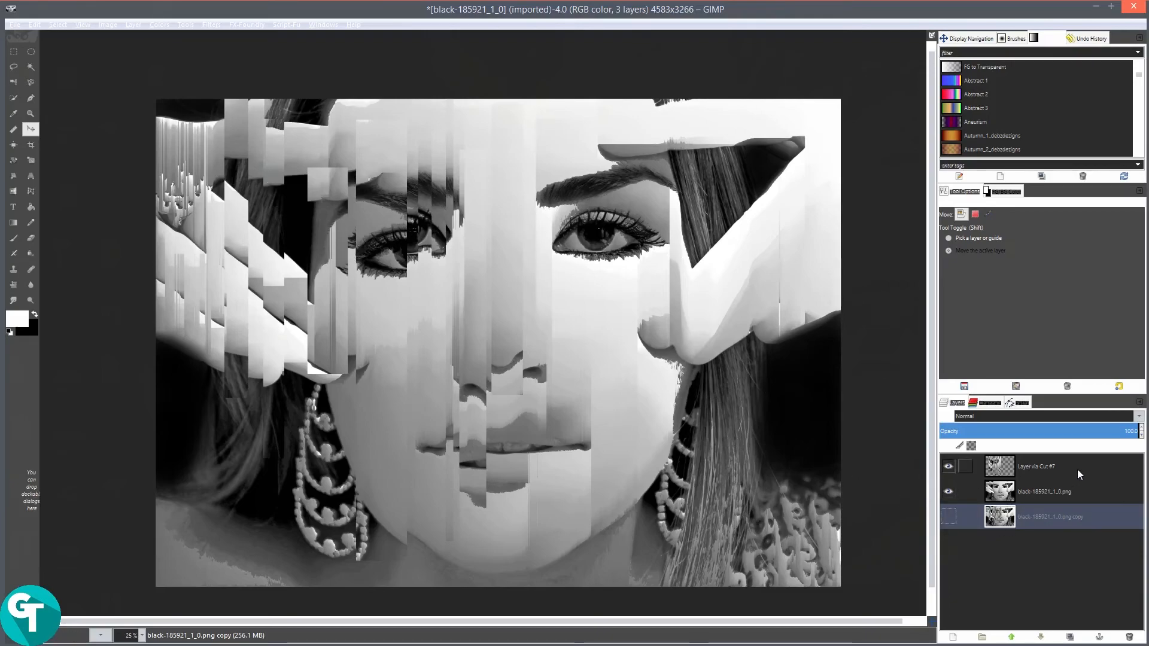
Duplicate the black-185921_1_0.png layer.
click(1042, 493)
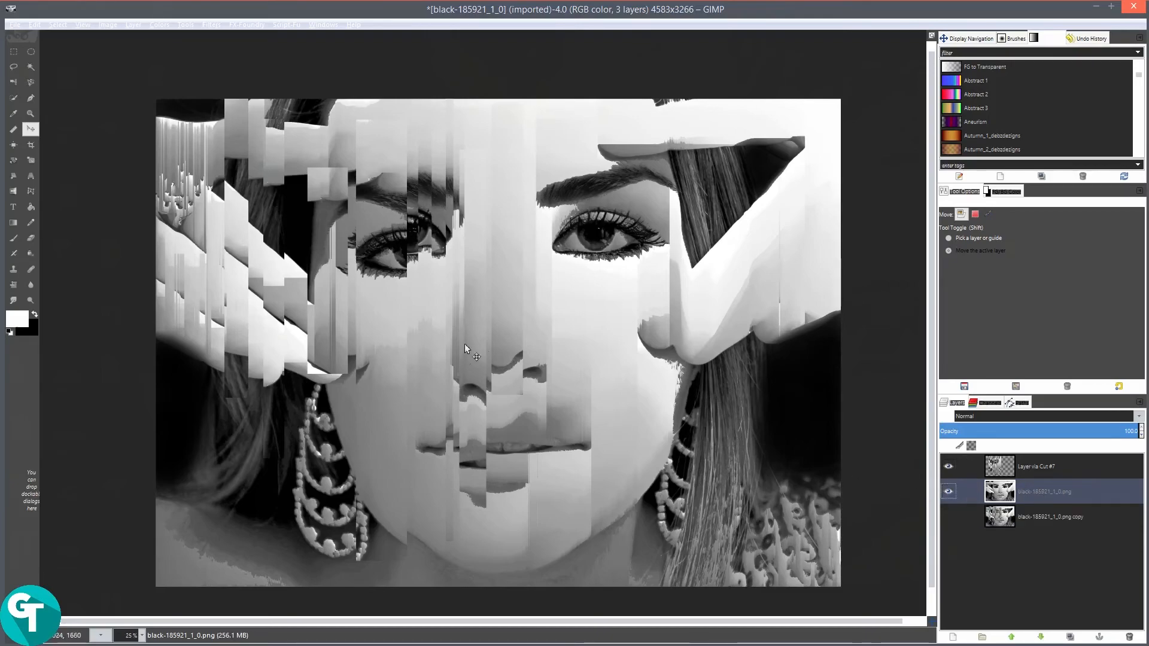
scroll(556, 404, up, 1)
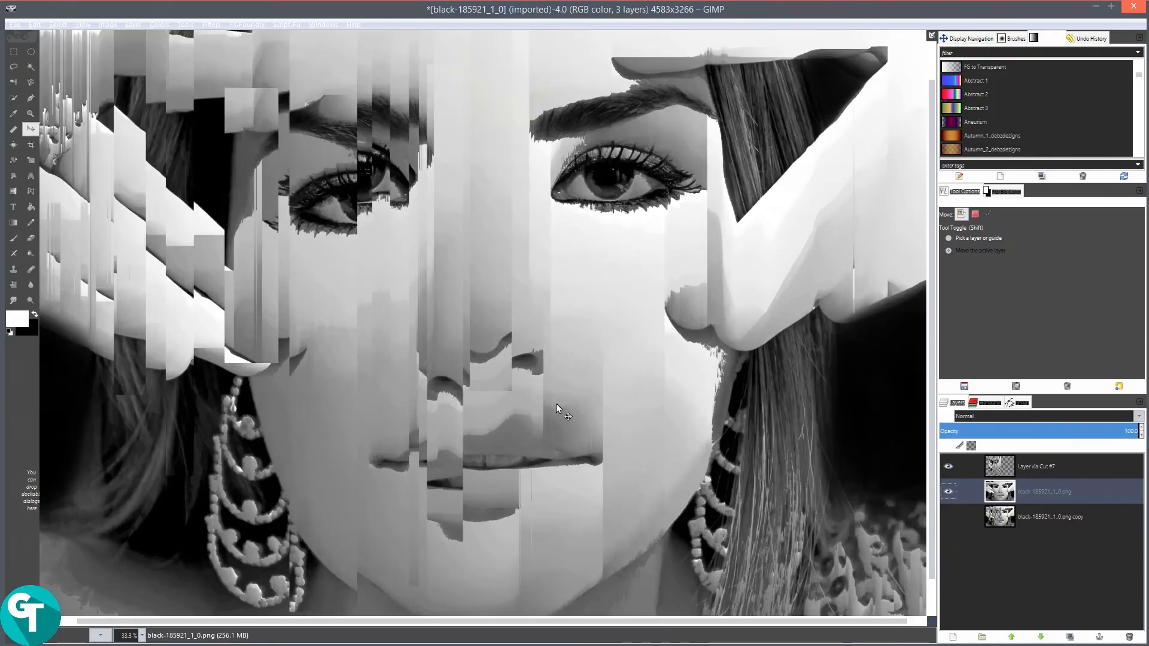
scroll(562, 399, down, 1)
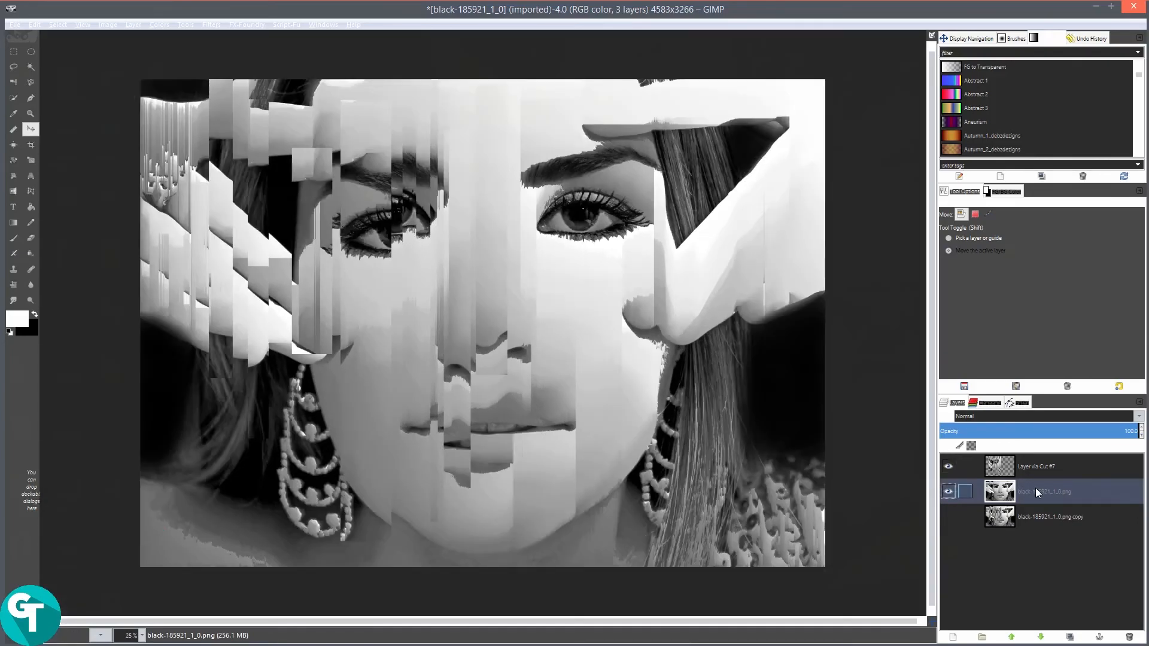
click(1075, 637)
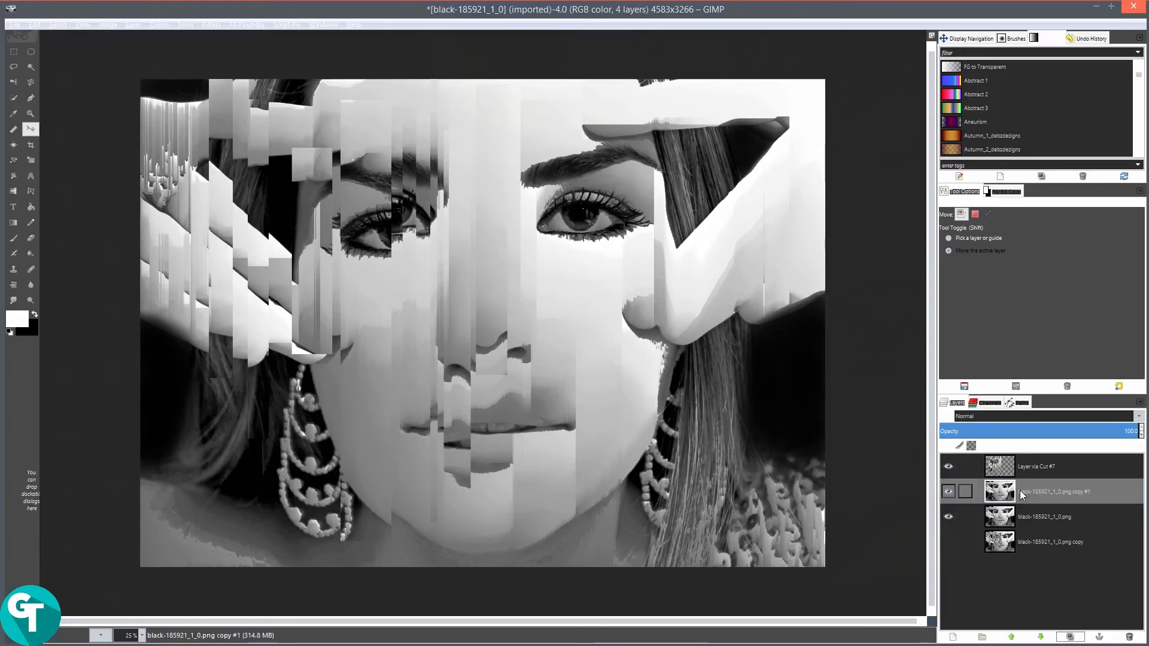
Rename the merged strips layer to Glitch.
double_click(1028, 468)
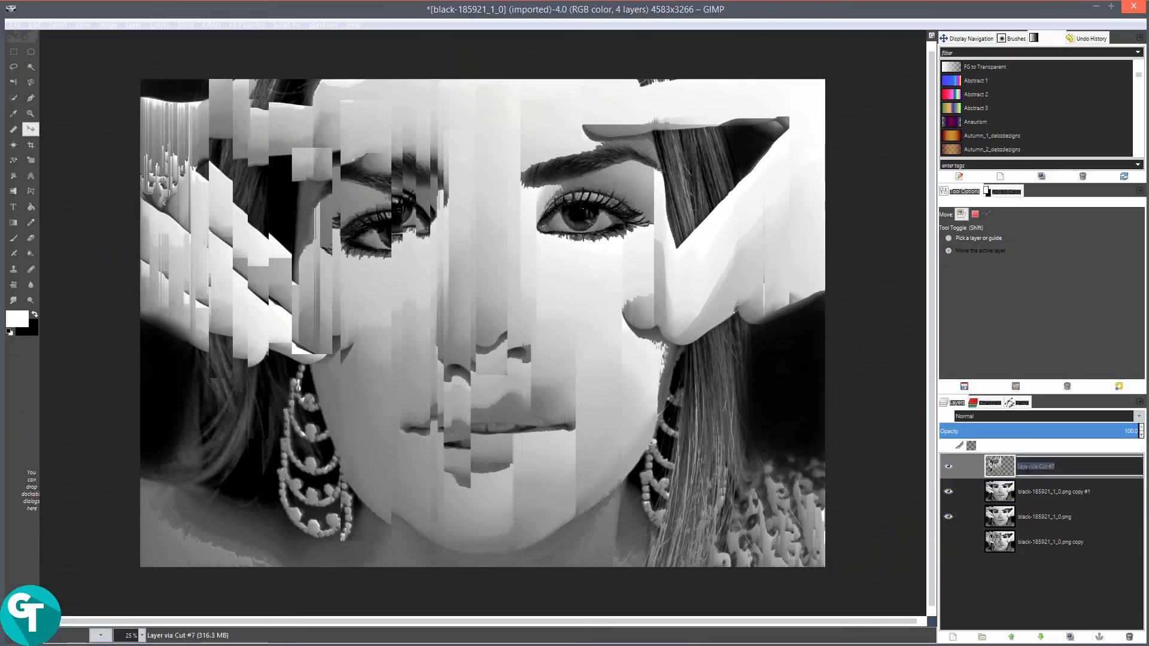
text(Glitch)
key(Return)
Add a white (full opacity) layer mask to the black-185921_1_0.png copy #1 layer.
right_click(1024, 491)
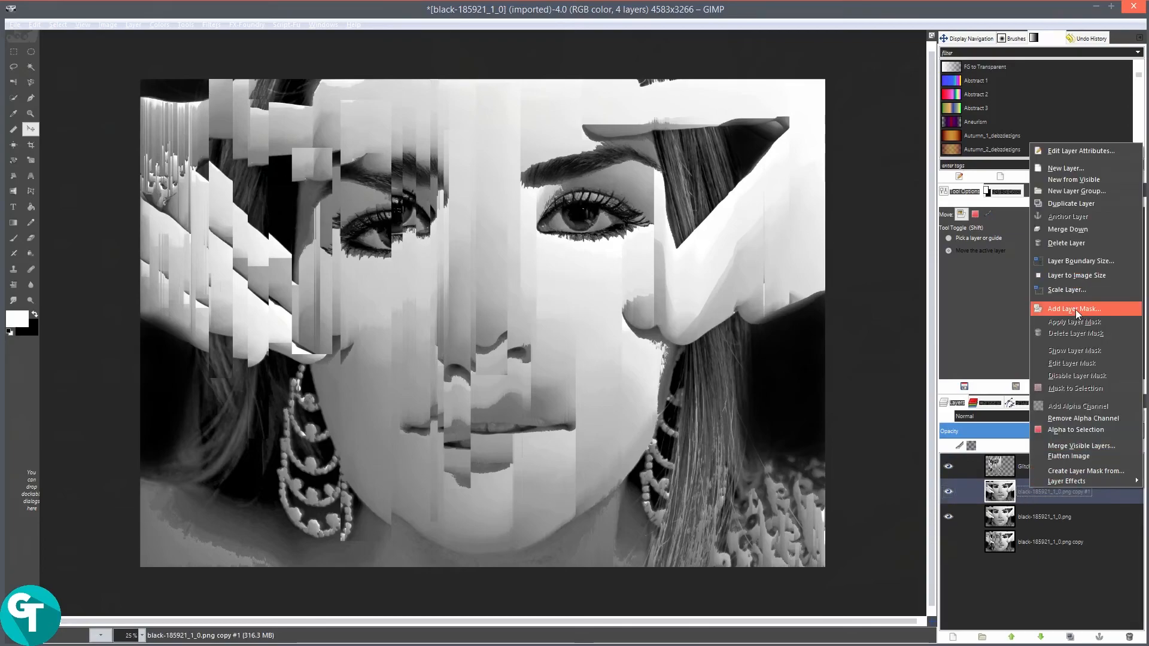
click(1075, 309)
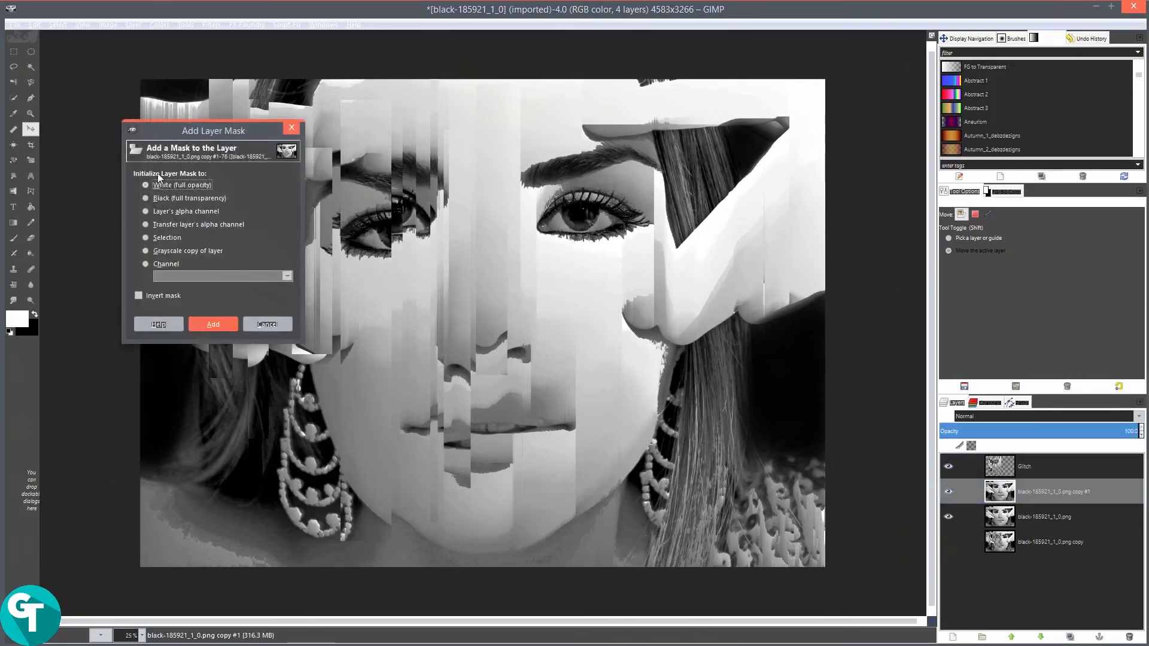
click(216, 324)
Make black the foreground colour and activate the Paths tool with the masked portrait copy selected.
click(34, 315)
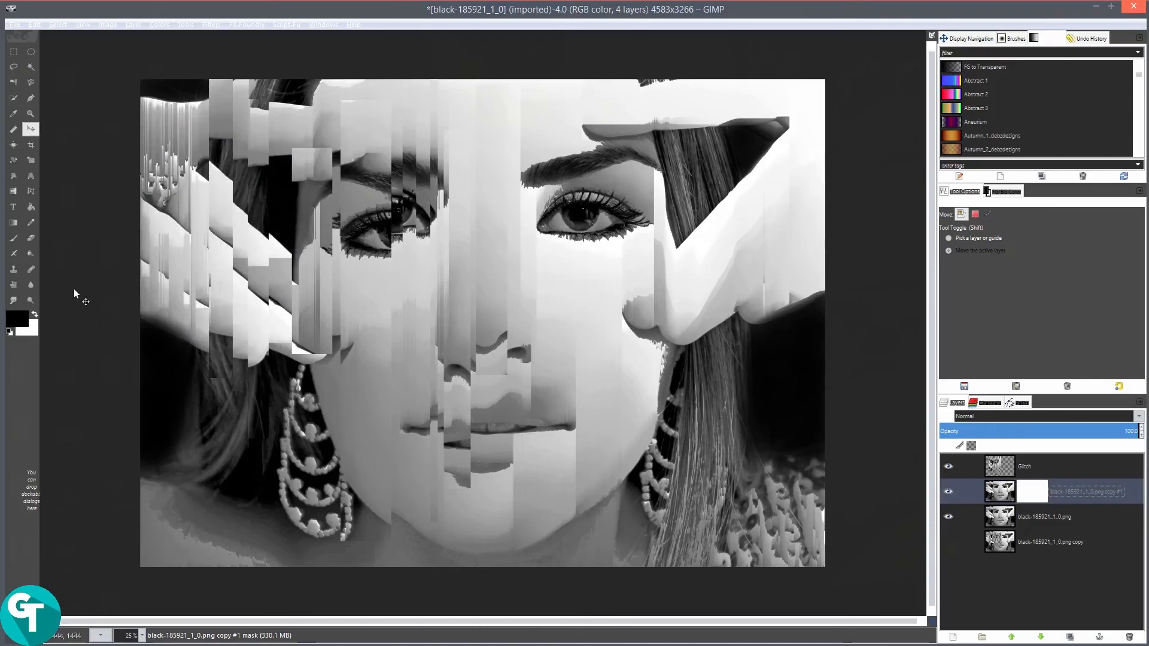
click(32, 101)
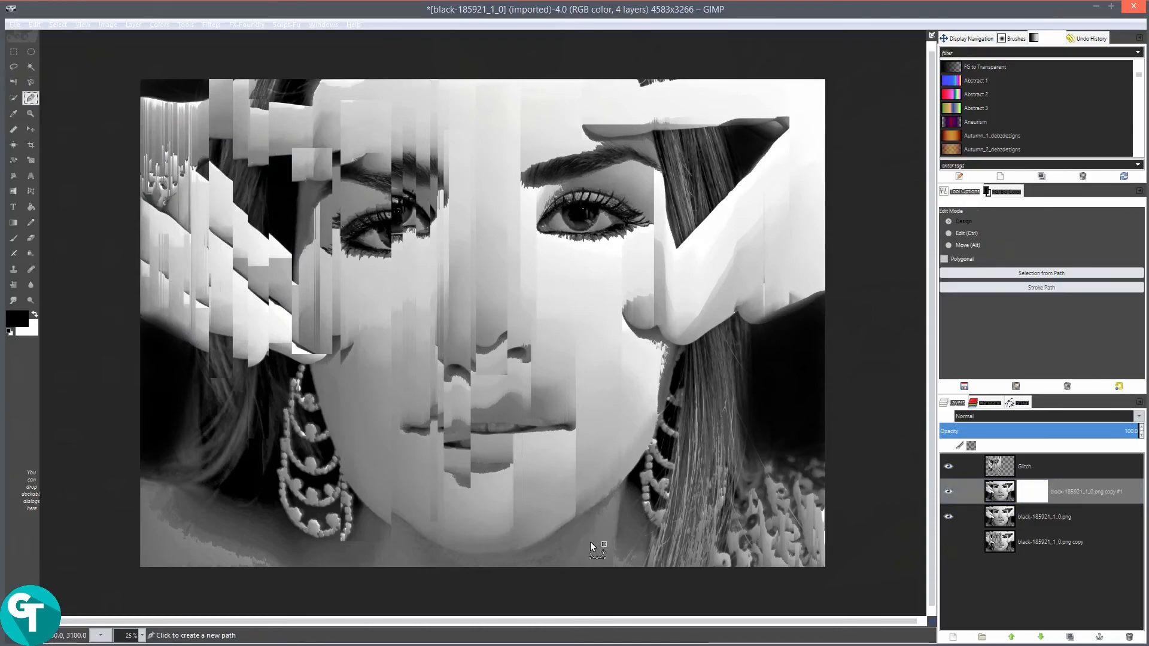
scroll(591, 541, up, 1)
scroll(601, 494, down, 1)
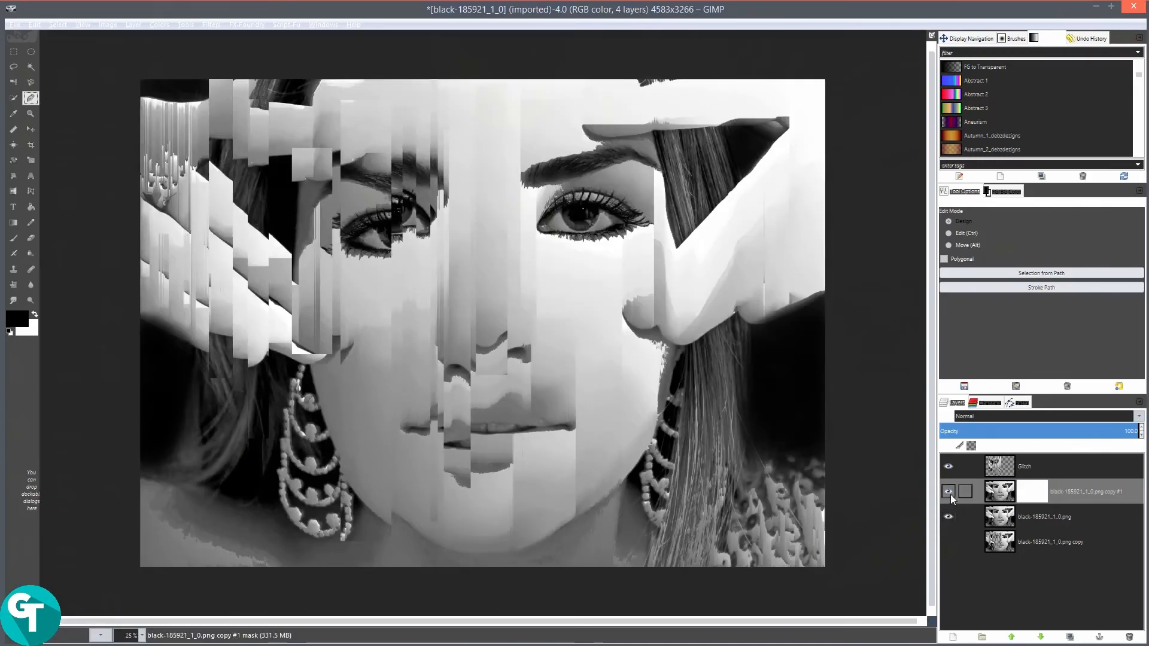
click(1074, 491)
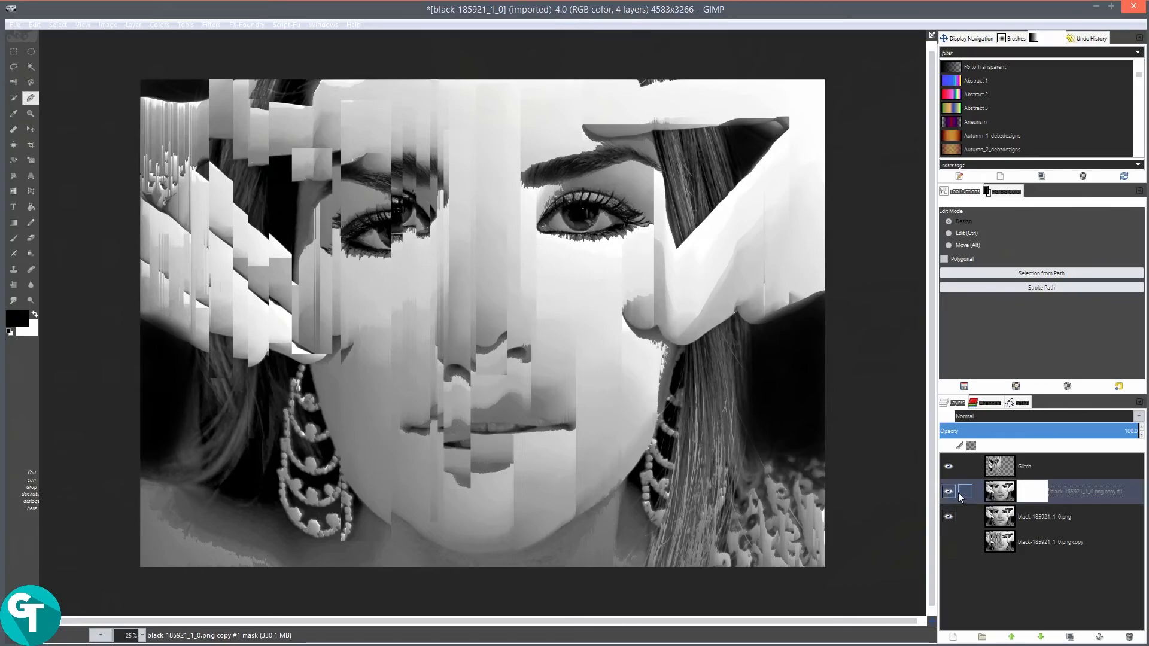
click(15, 25)
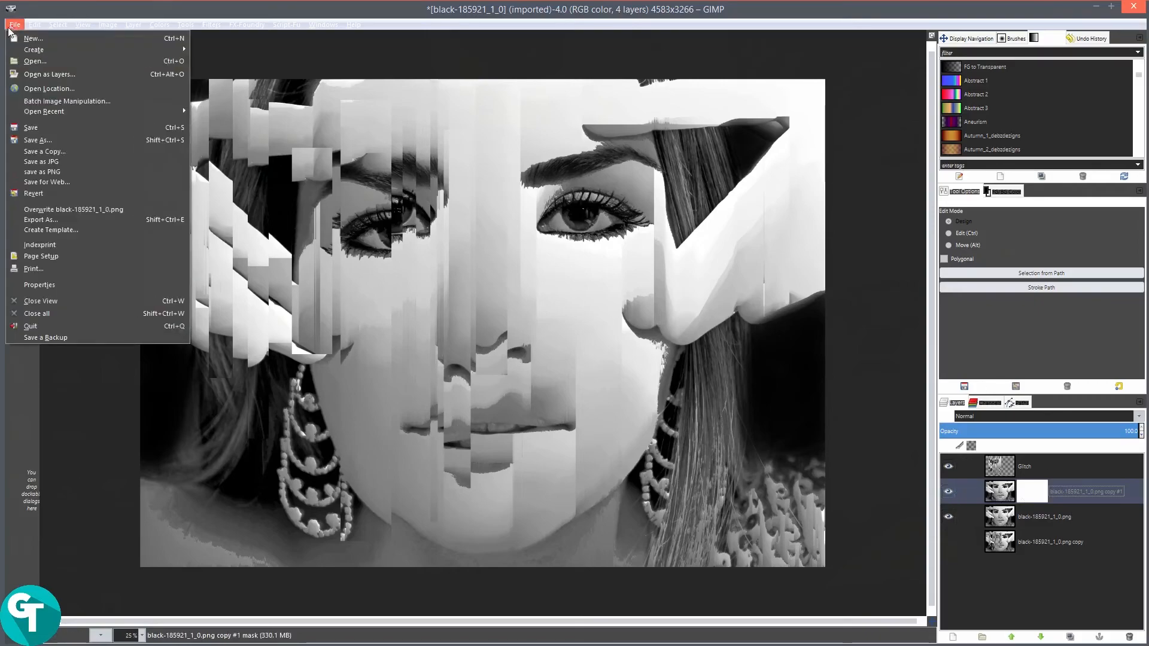
click(44, 72)
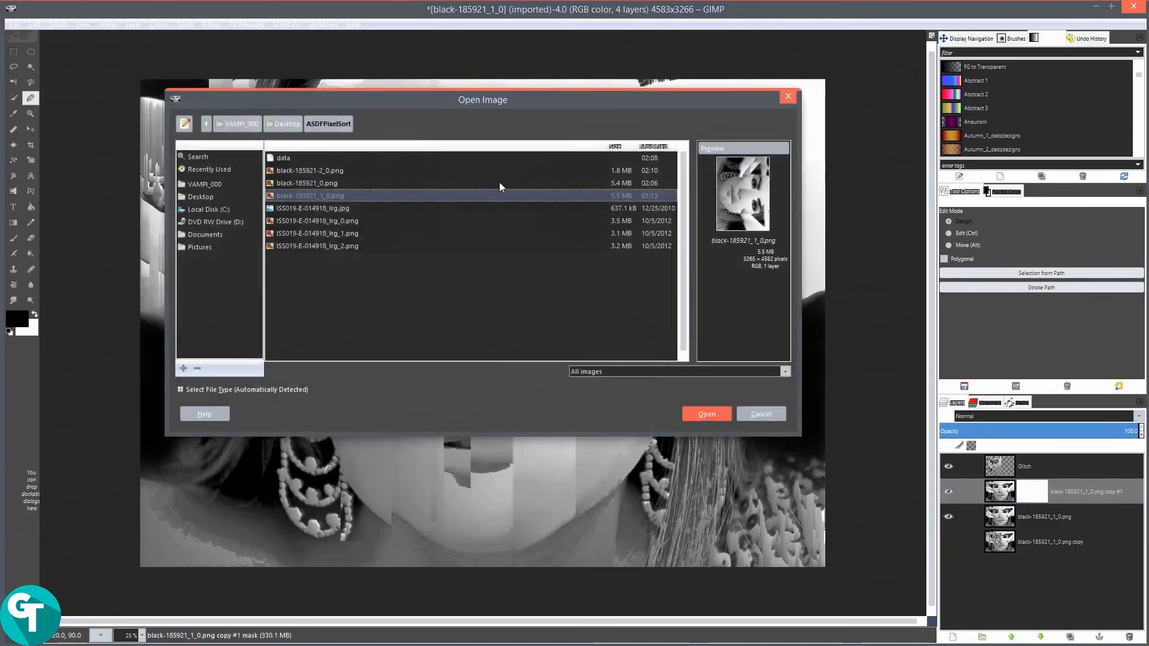
click(761, 414)
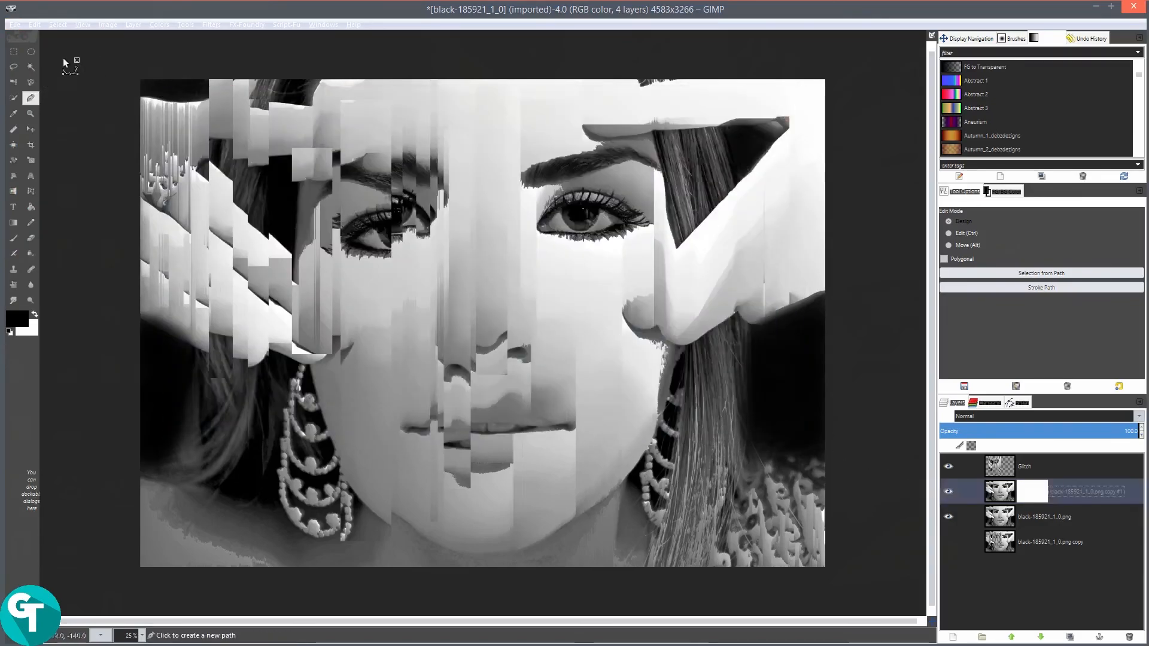
Open the unsorted portrait black-185921.jpg from the Desktop folder as a separate image.
click(15, 25)
click(45, 57)
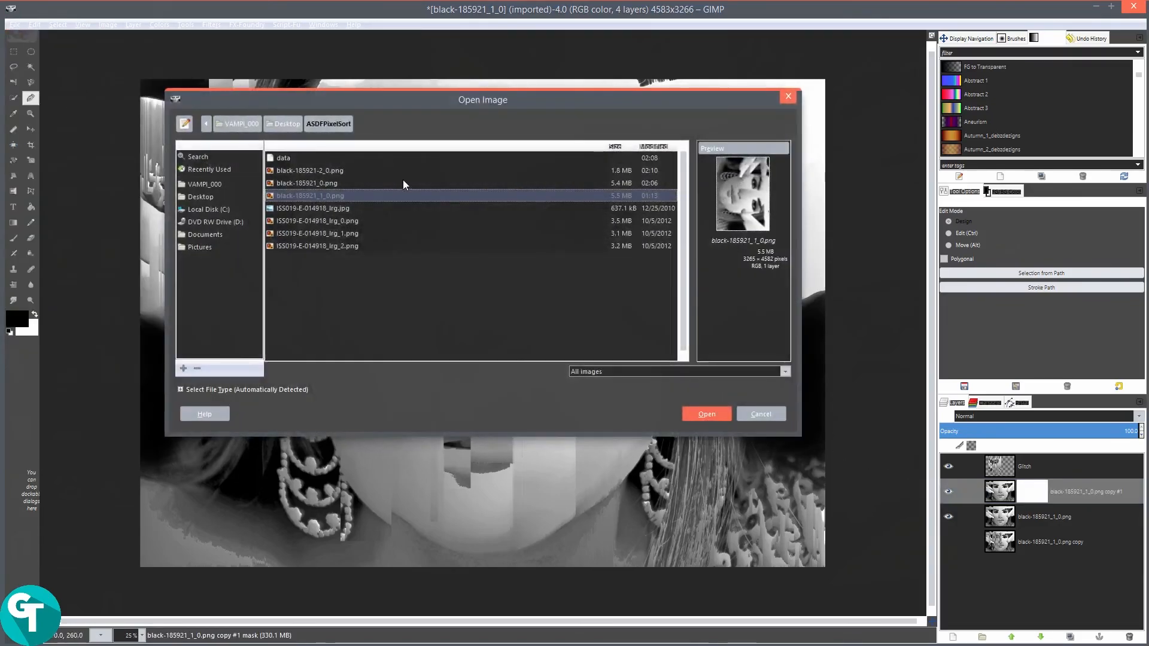
double_click(311, 186)
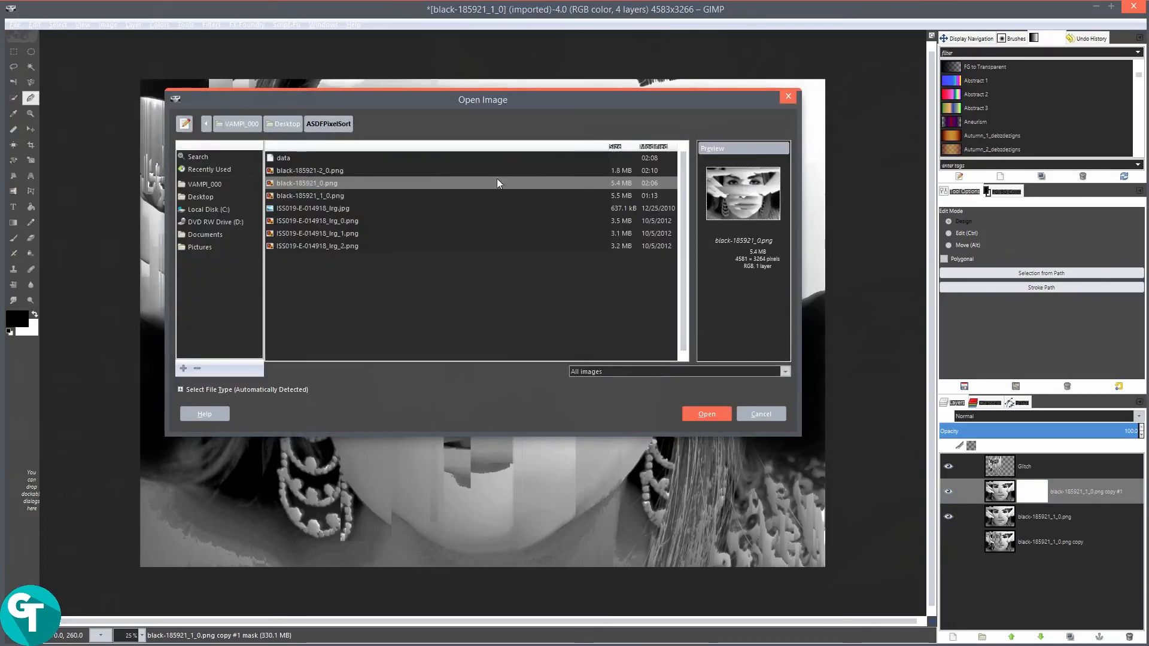
click(337, 171)
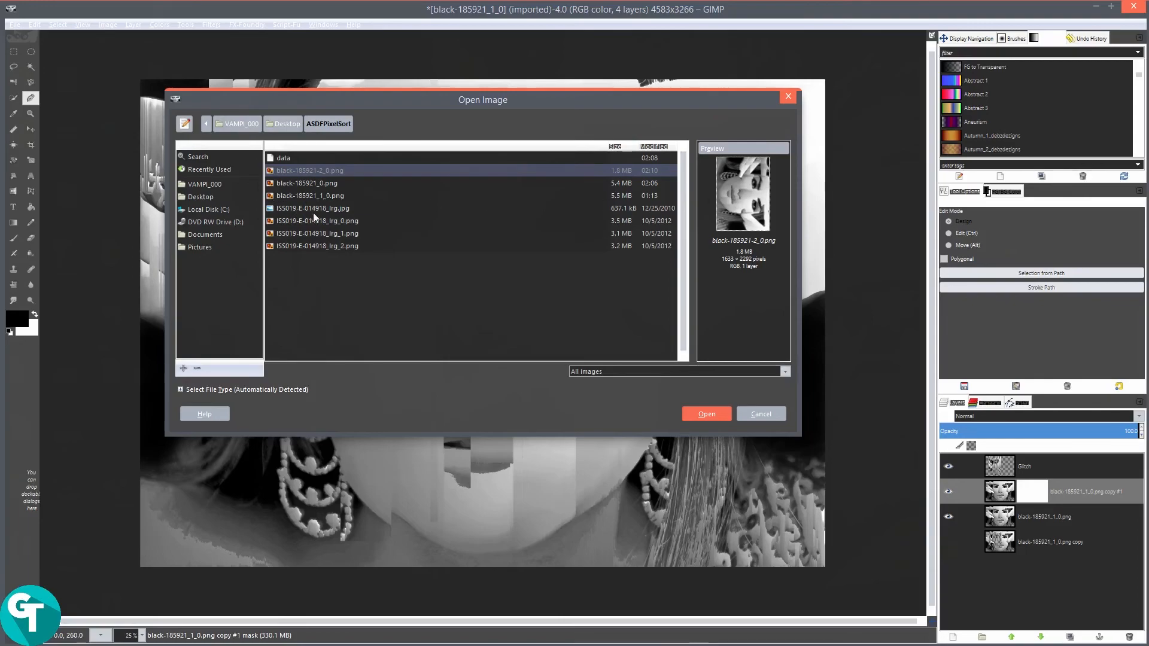
click(236, 197)
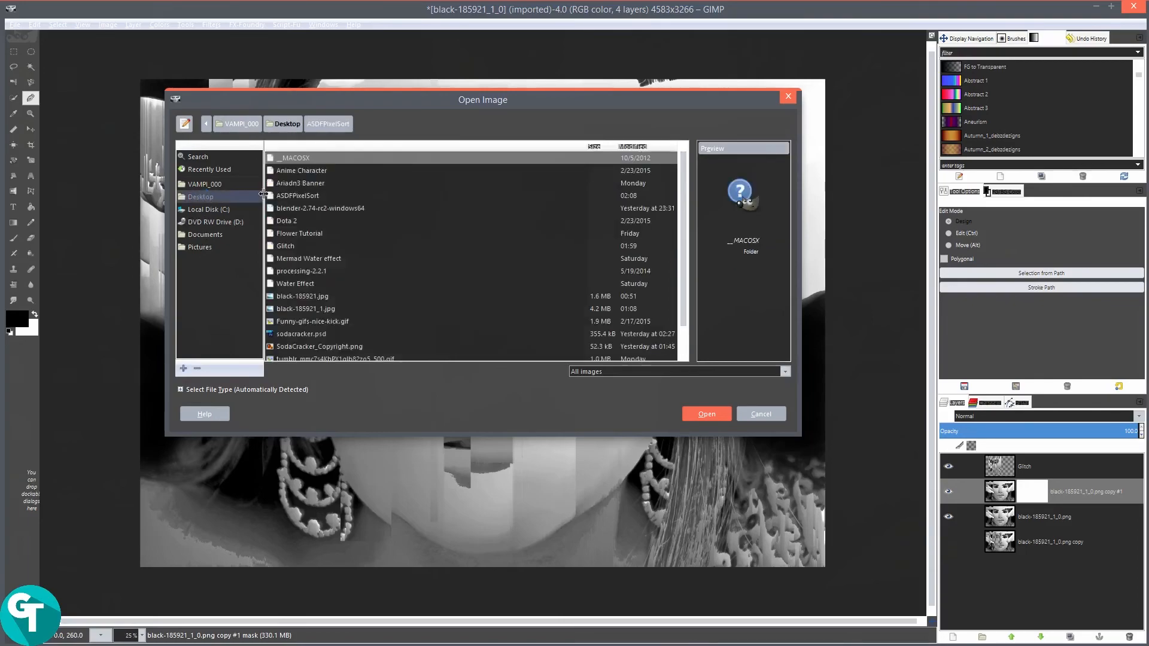
scroll(339, 229, down, 1)
click(317, 267)
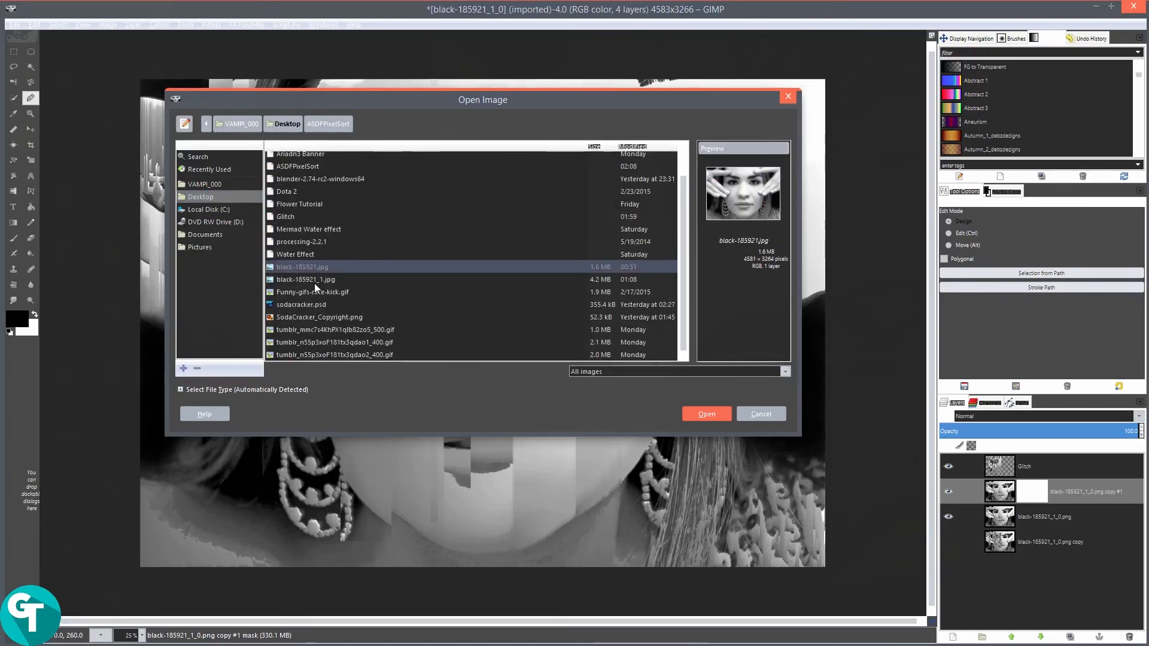
click(710, 411)
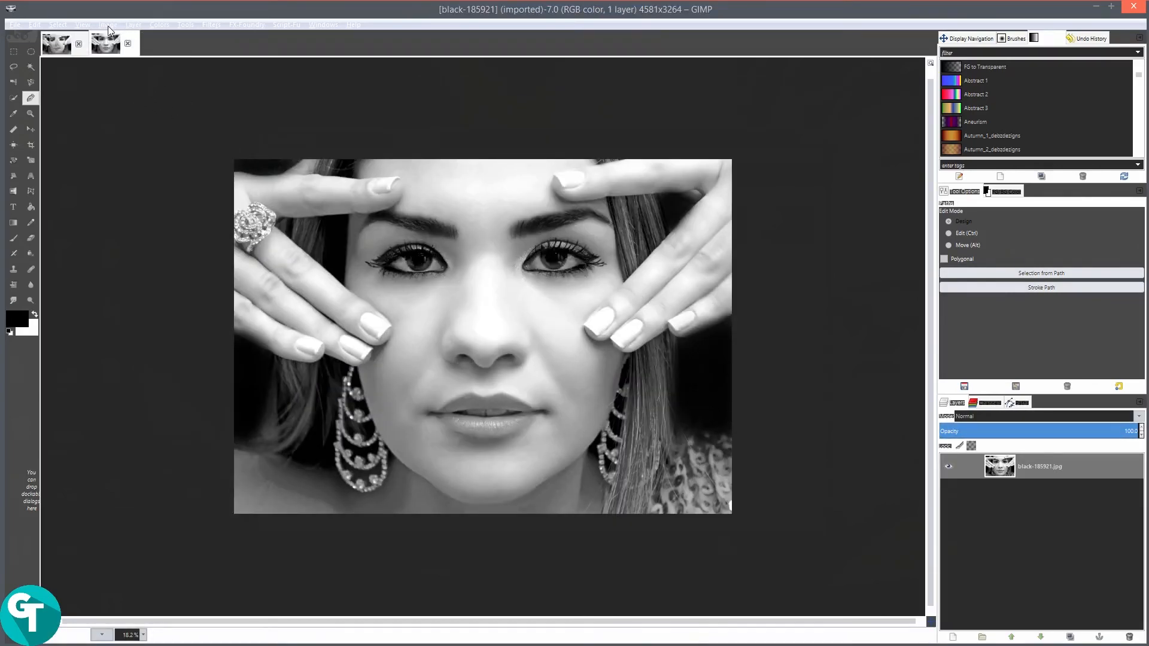
Scale the black-185921 image to half its width, keeping the proportions.
click(108, 25)
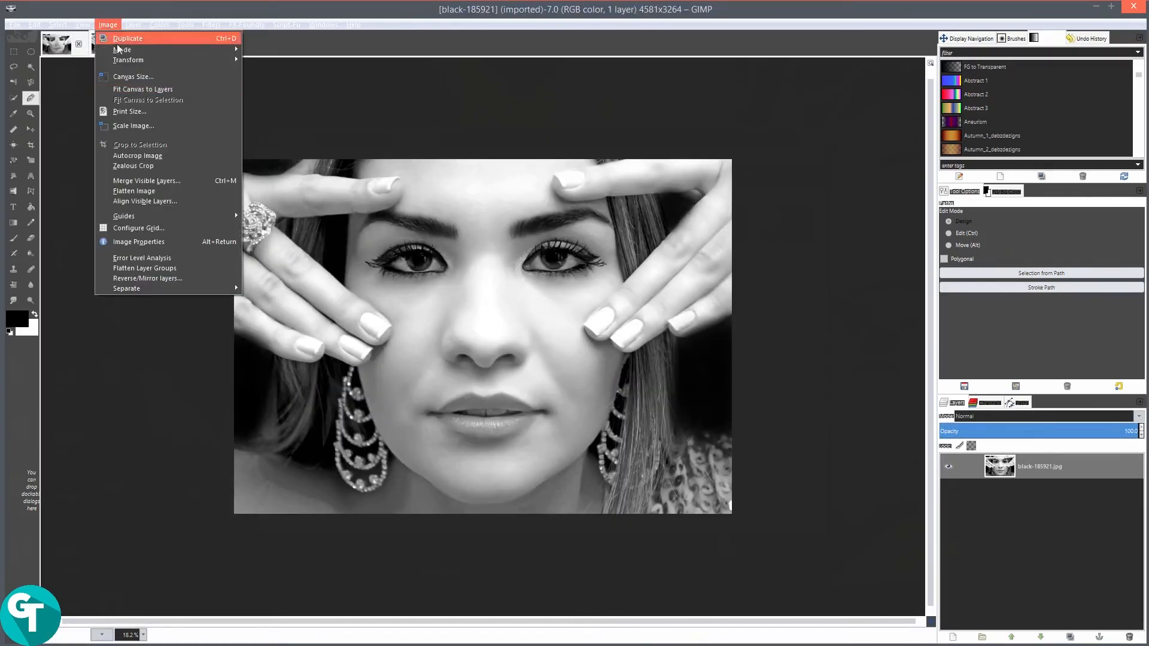
click(142, 124)
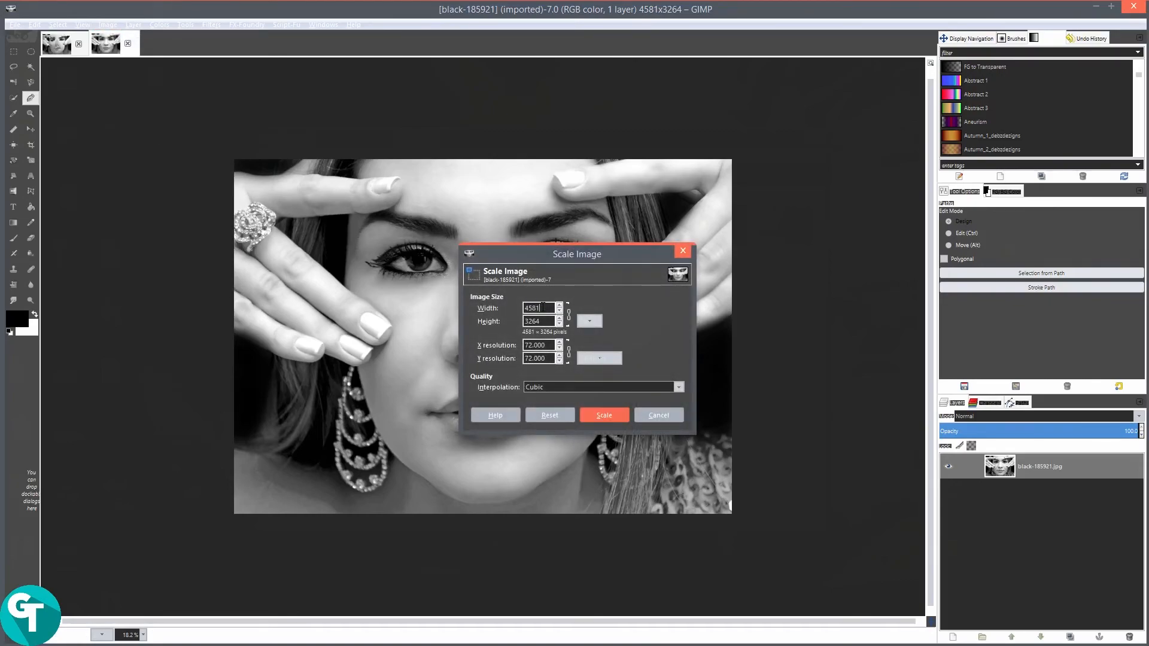
text(/2)
key(Return)
click(595, 414)
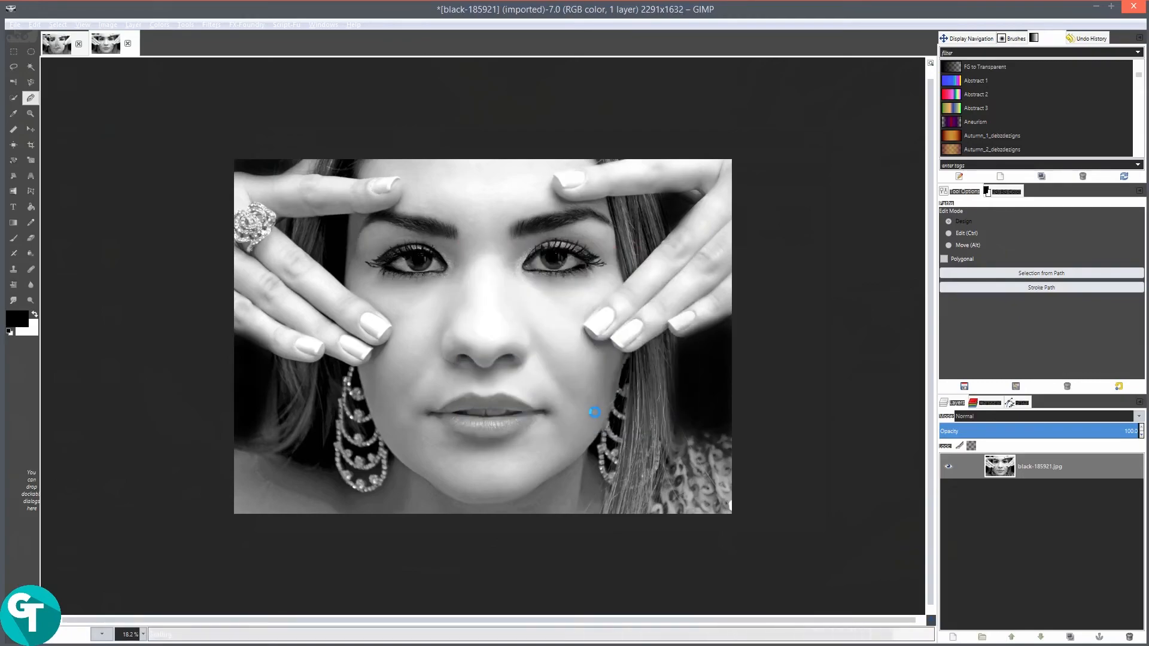
Select the whole scaled portrait and copy it.
key(ctrl+a)
right_click(535, 325)
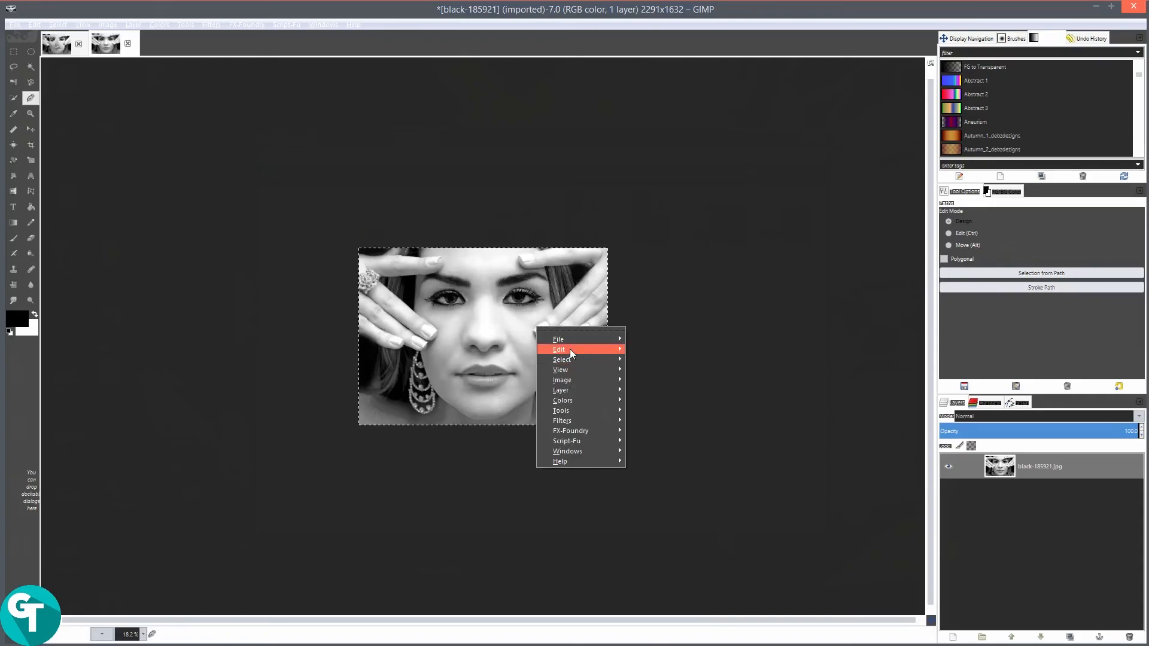
mouse_move(572, 348)
click(671, 407)
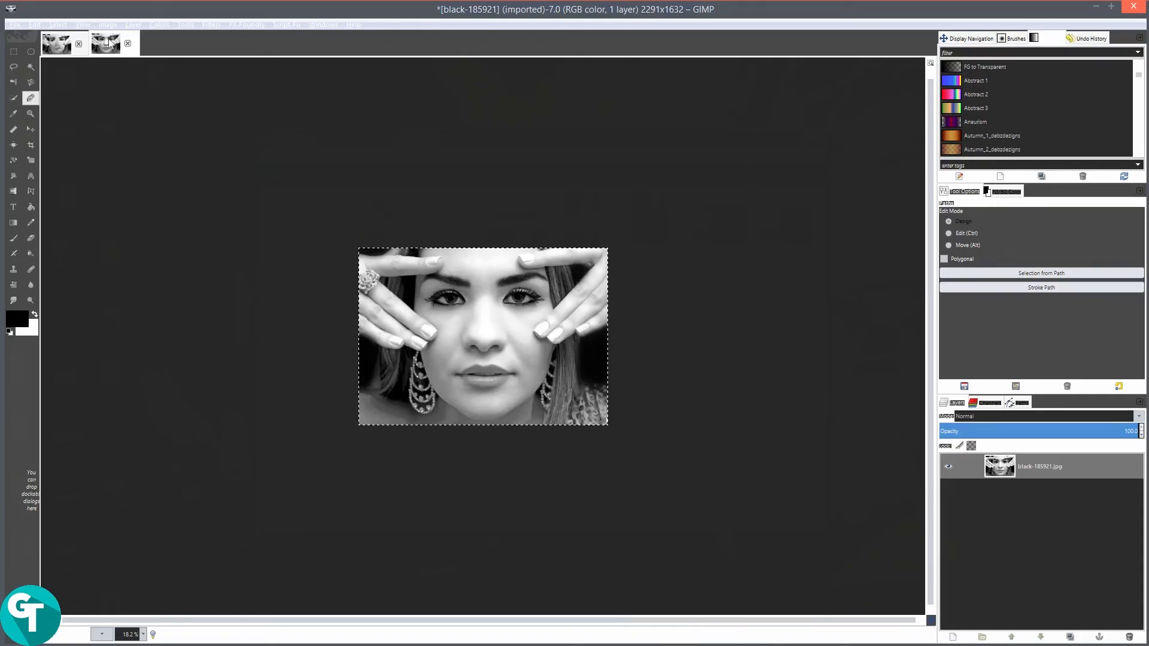
Switch to the glitch composition and paste the copied portrait into it as a new layer.
click(50, 40)
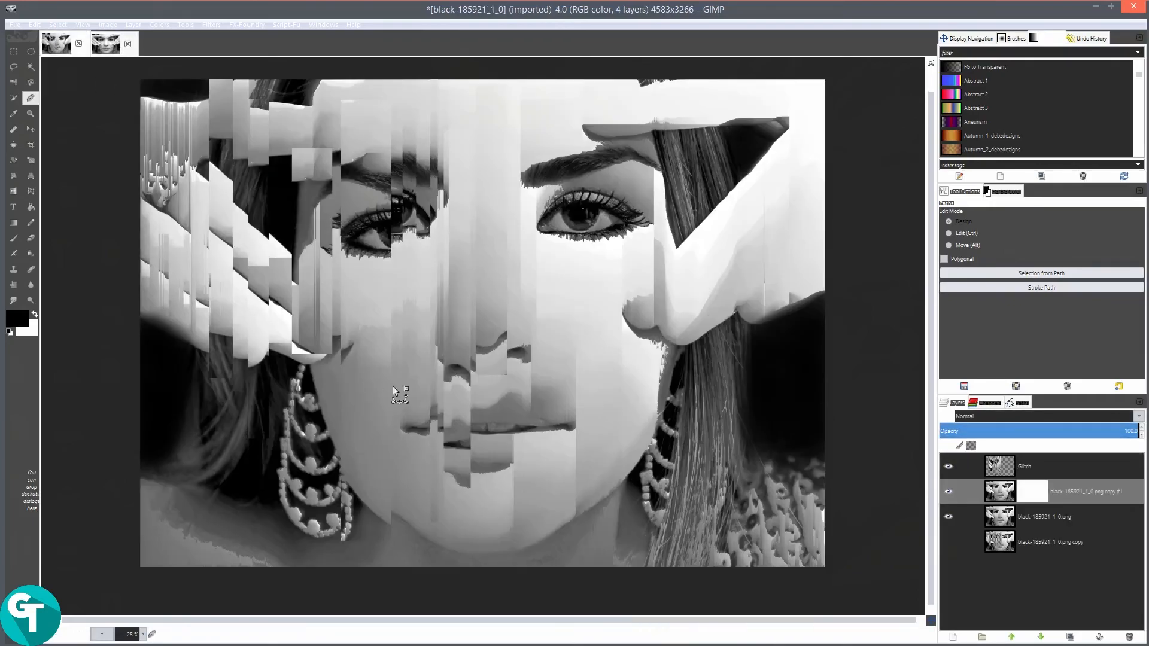
click(1029, 541)
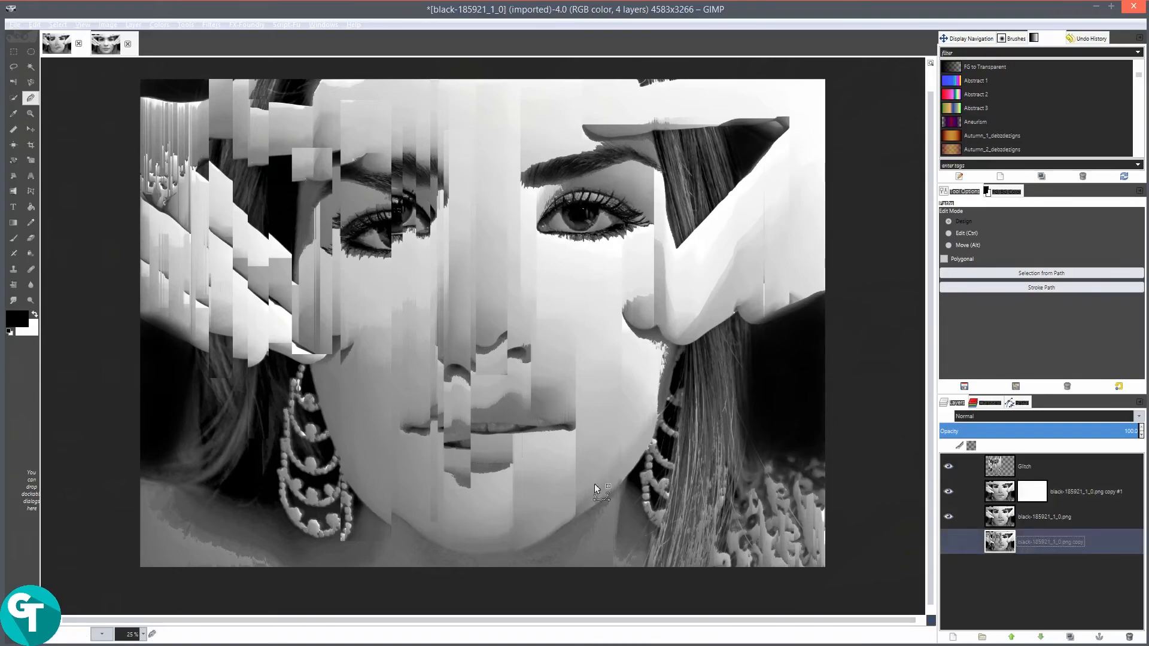
right_click(443, 272)
mouse_move(475, 295)
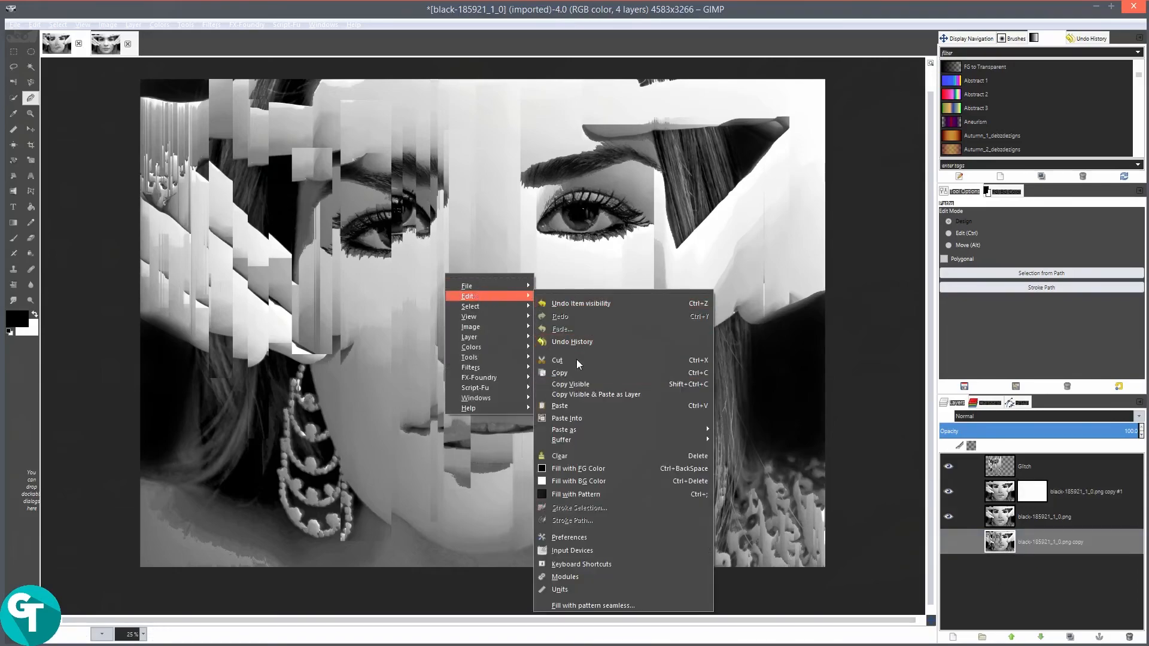
click(574, 408)
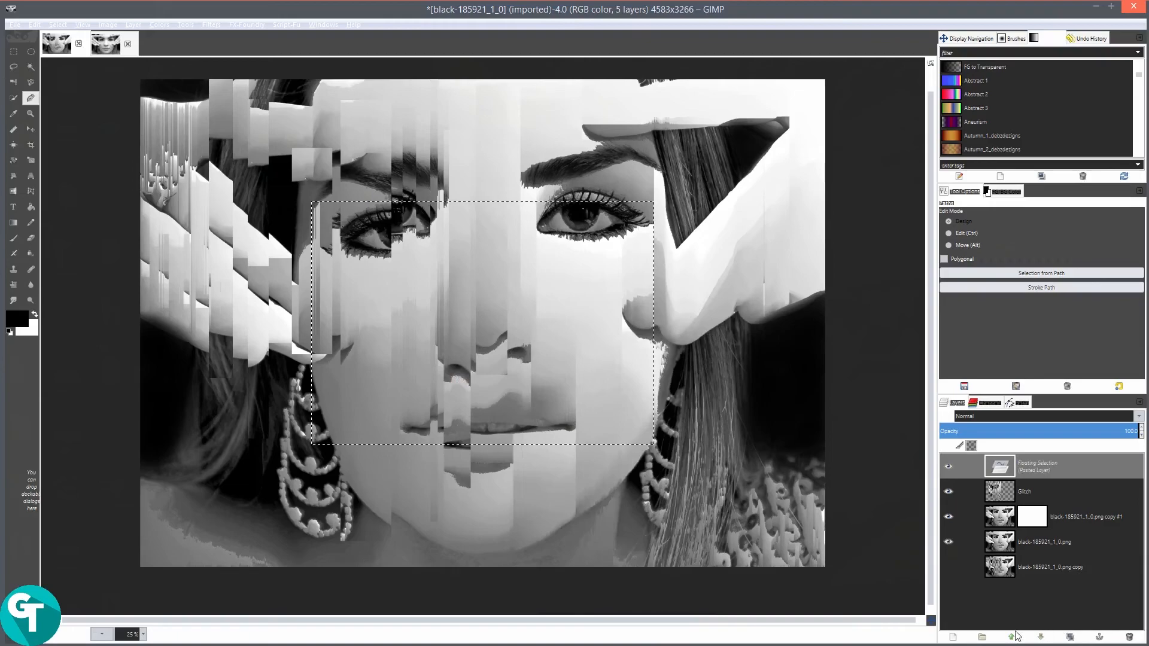
click(953, 637)
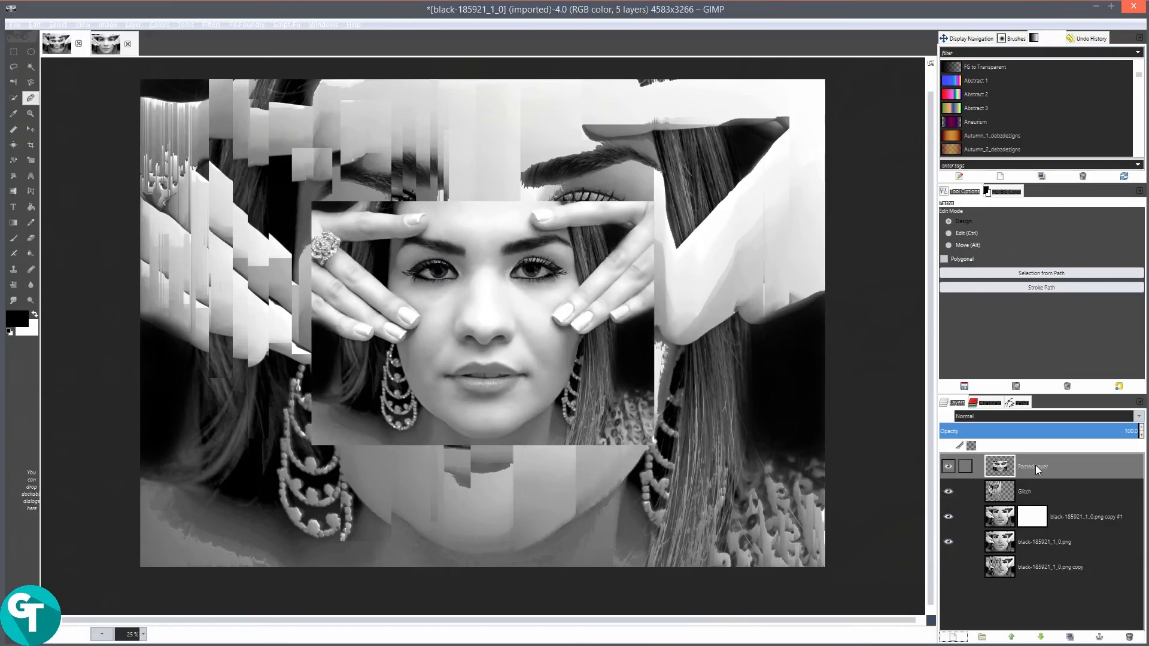
Try to fit the glitch composition's canvas to its layers.
click(113, 26)
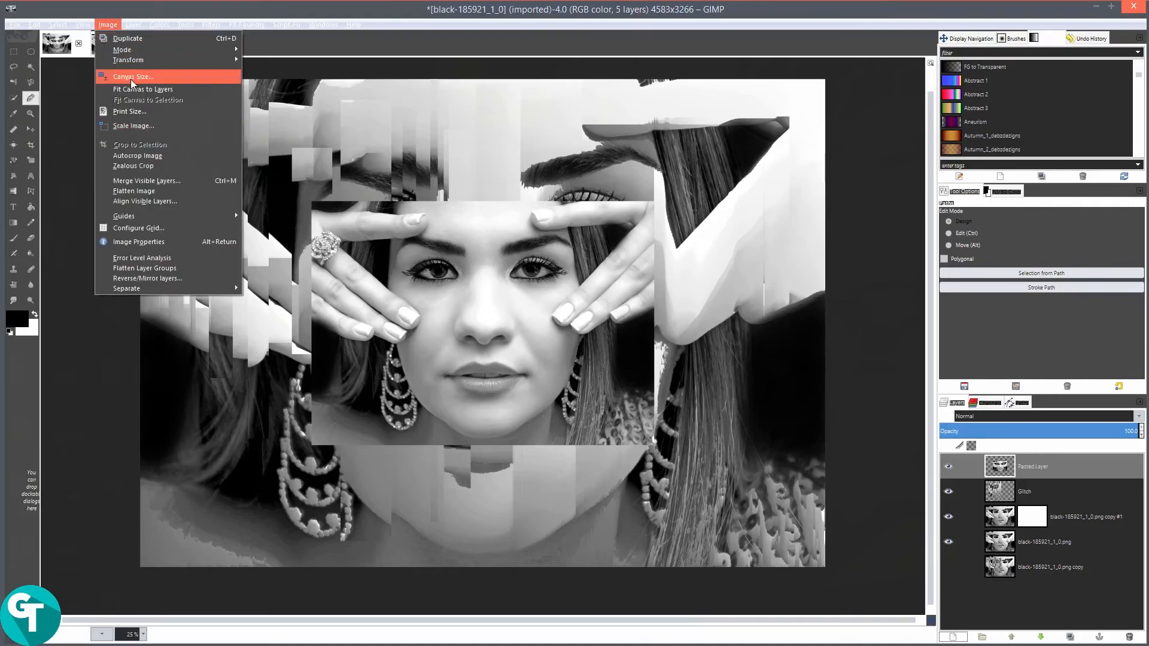
click(150, 90)
click(659, 340)
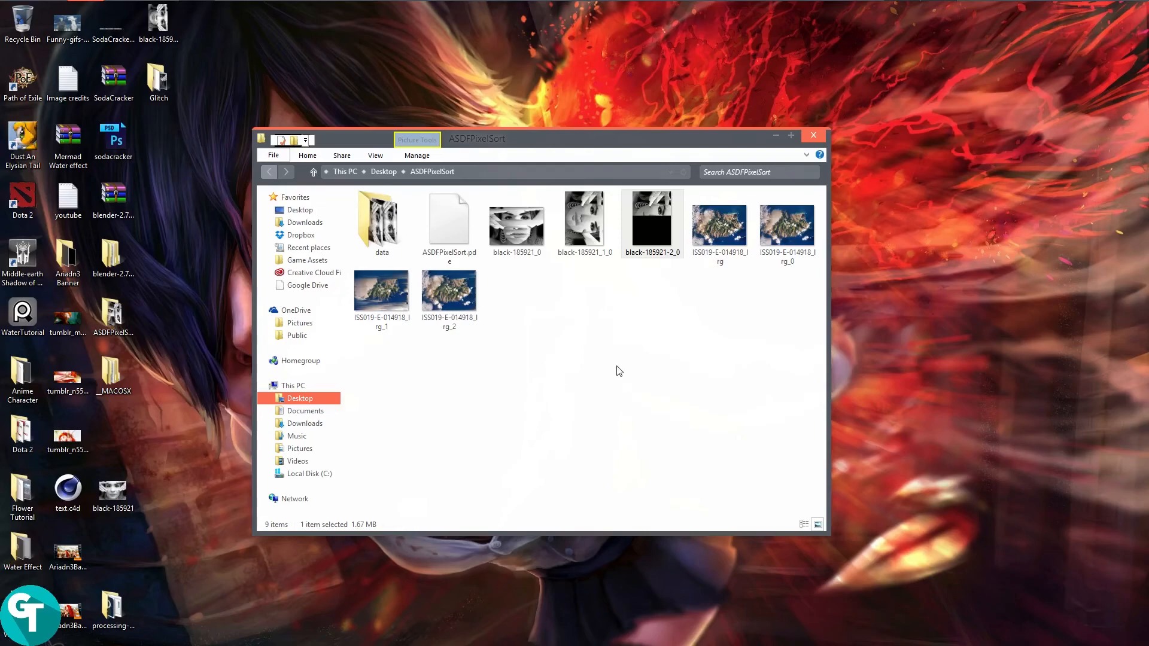
drag(553, 135, 586, 122)
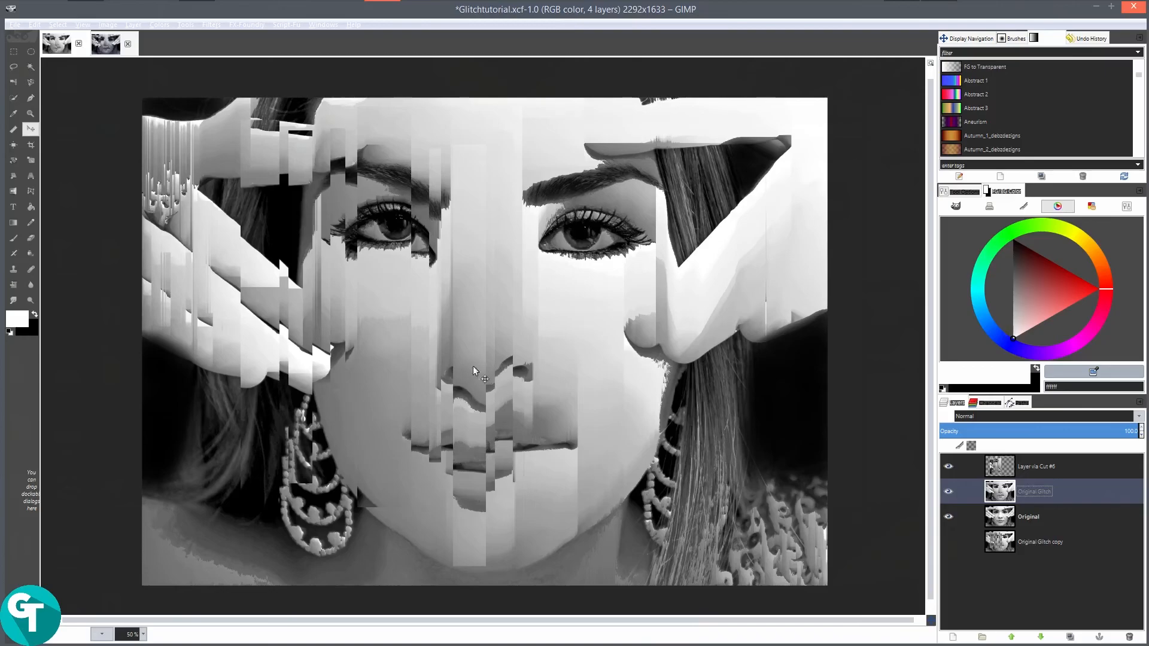
scroll(489, 371, down, 2)
scroll(489, 371, up, 2)
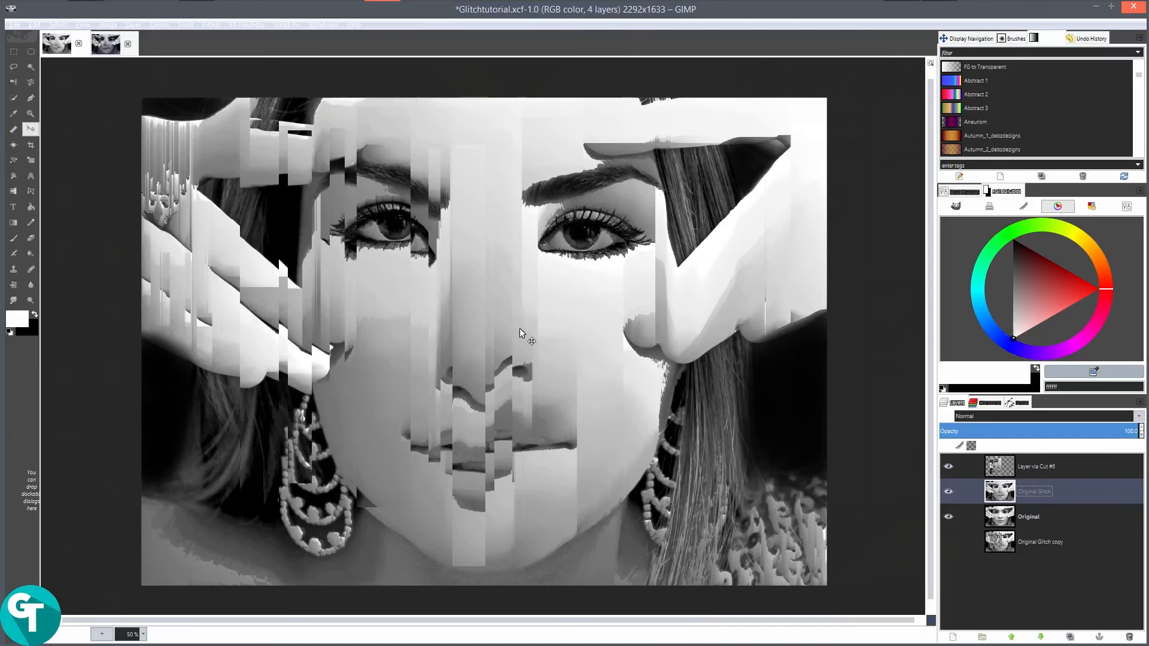
scroll(520, 326, down, 1)
scroll(519, 326, up, 2)
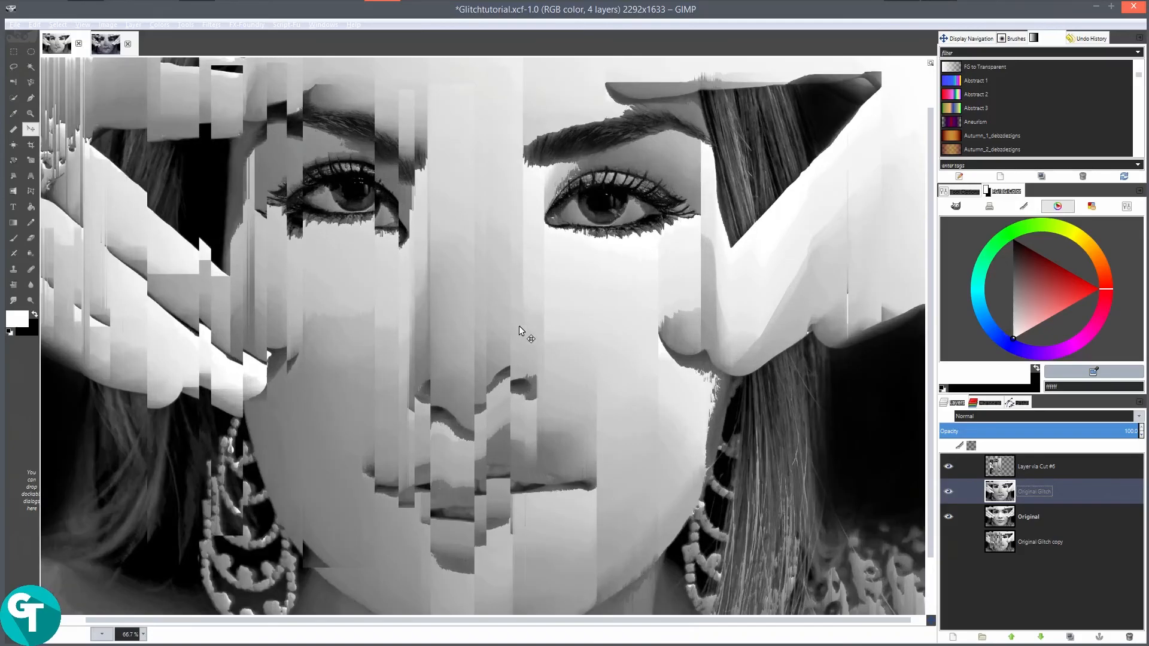
scroll(519, 326, down, 1)
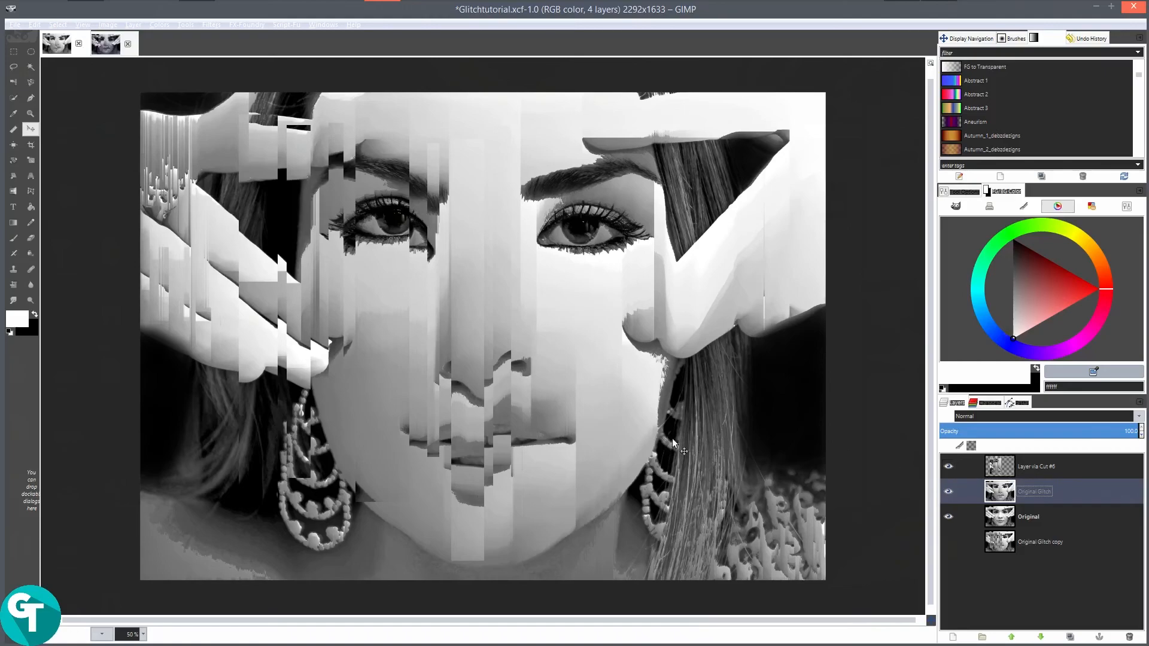
Compare the portrait stages by hiding the Layer via Cut #6 and Original Glitch layers and showing them again above Original.
click(949, 467)
click(949, 491)
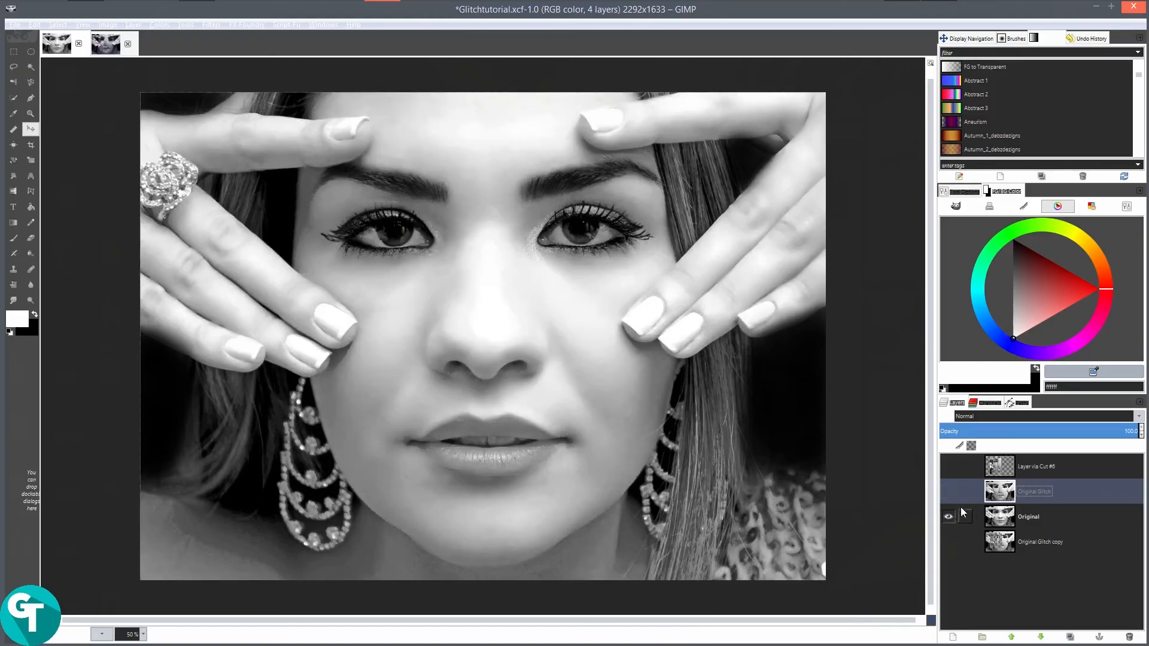
click(1015, 519)
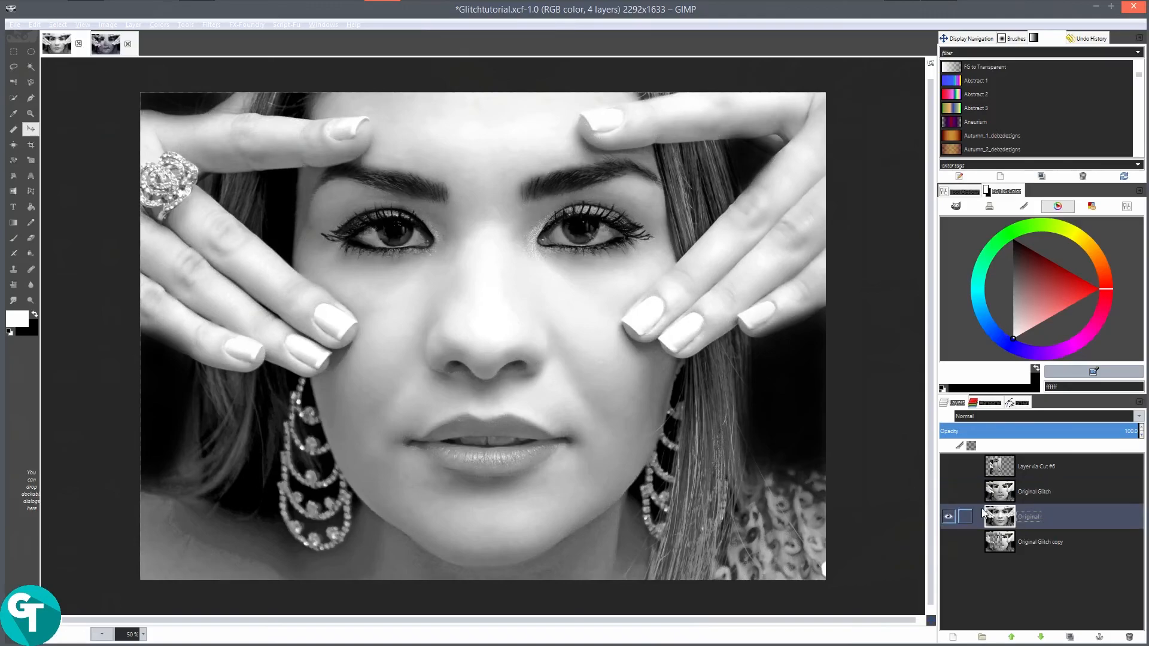
click(949, 492)
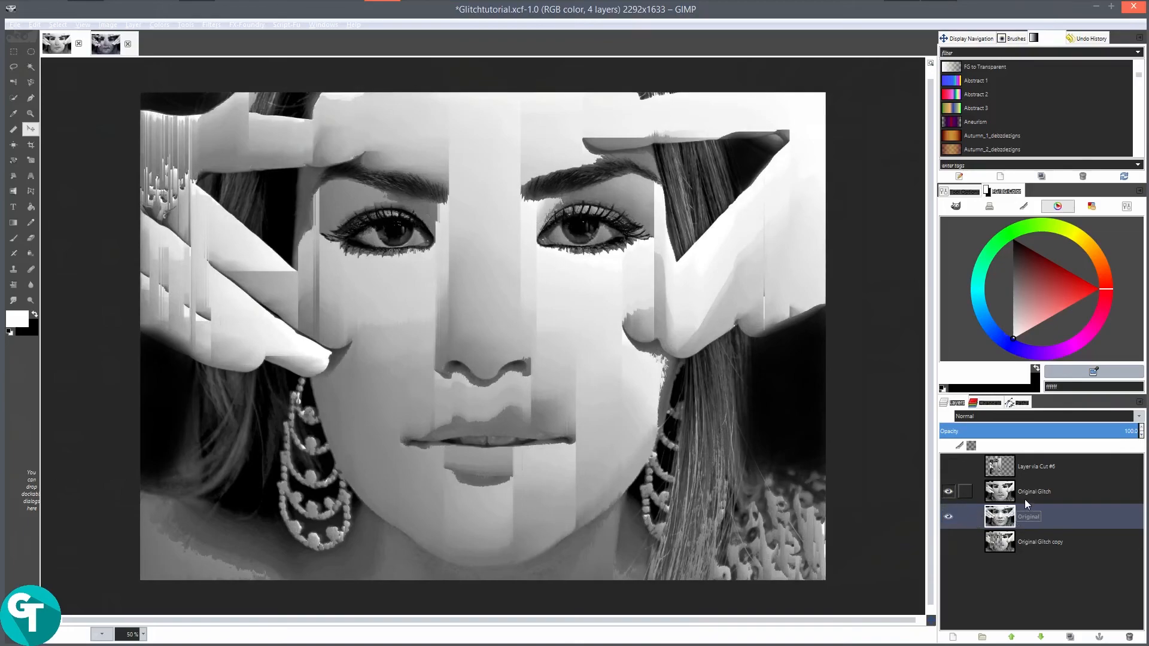
click(949, 493)
click(948, 493)
click(982, 467)
click(948, 466)
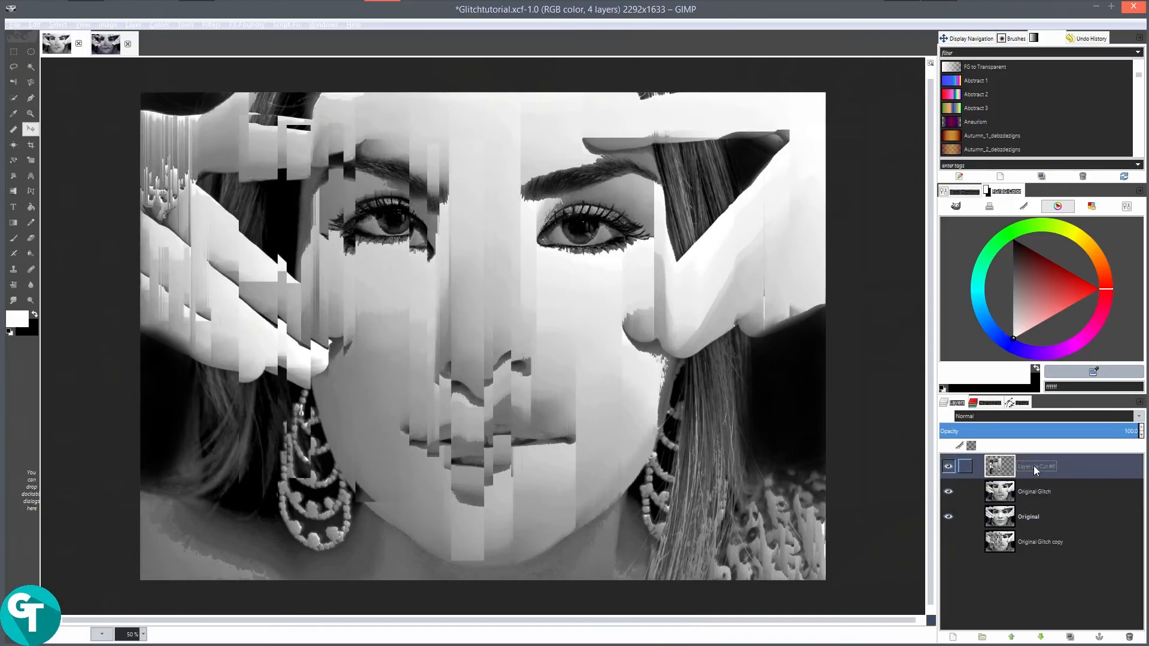
Add a white, full-opacity layer mask to the Original Glitch layer.
click(1031, 490)
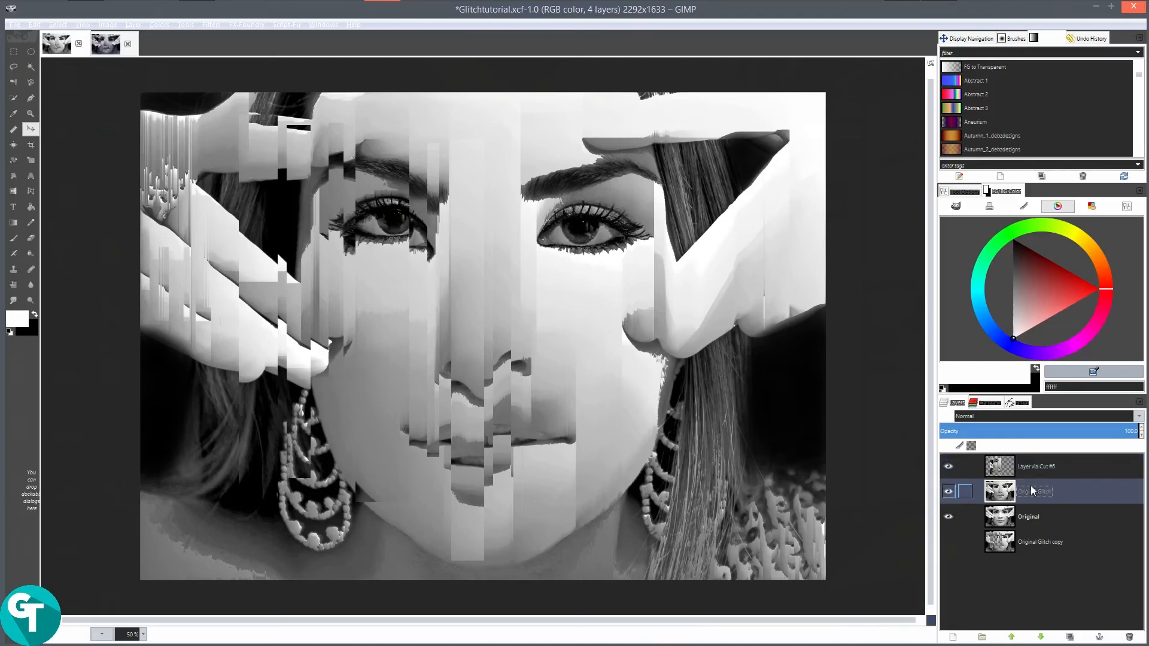
right_click(1043, 498)
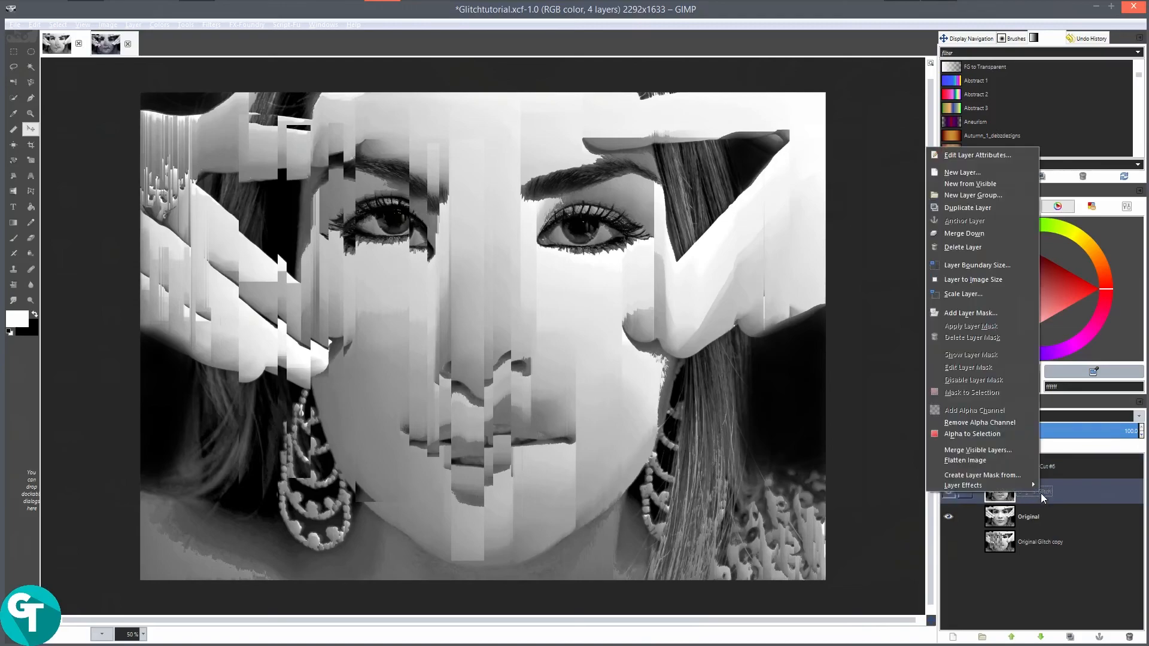
click(983, 315)
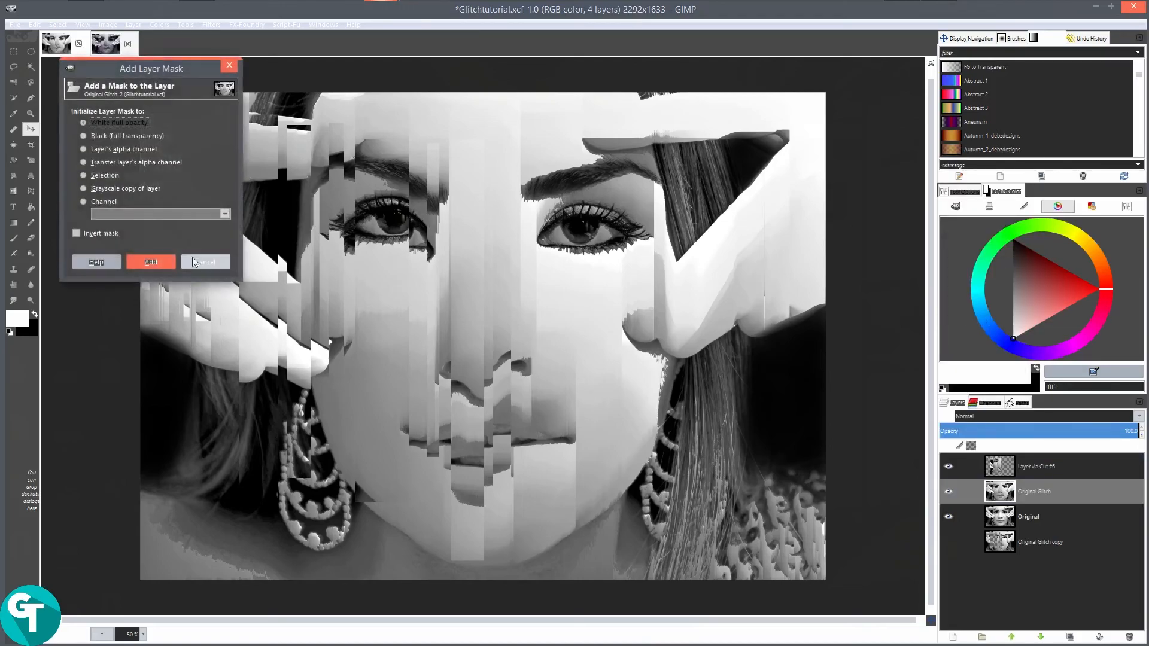
click(158, 267)
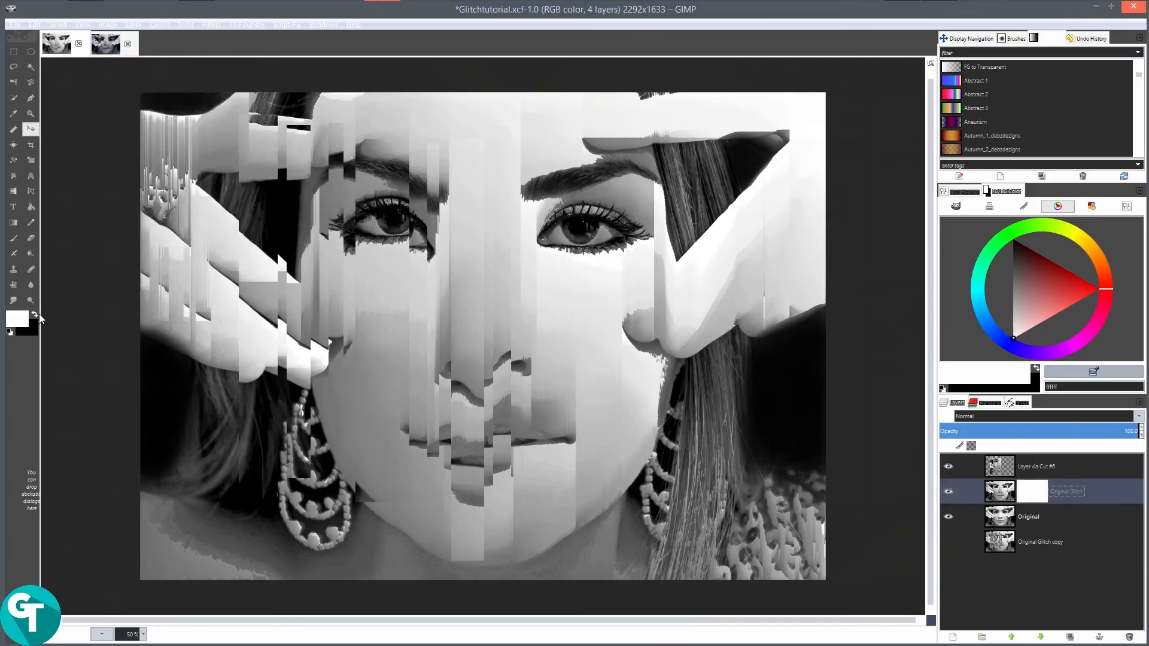
Set up the Paintbrush with black as the foreground colour and a brush size of 232.85.
click(35, 315)
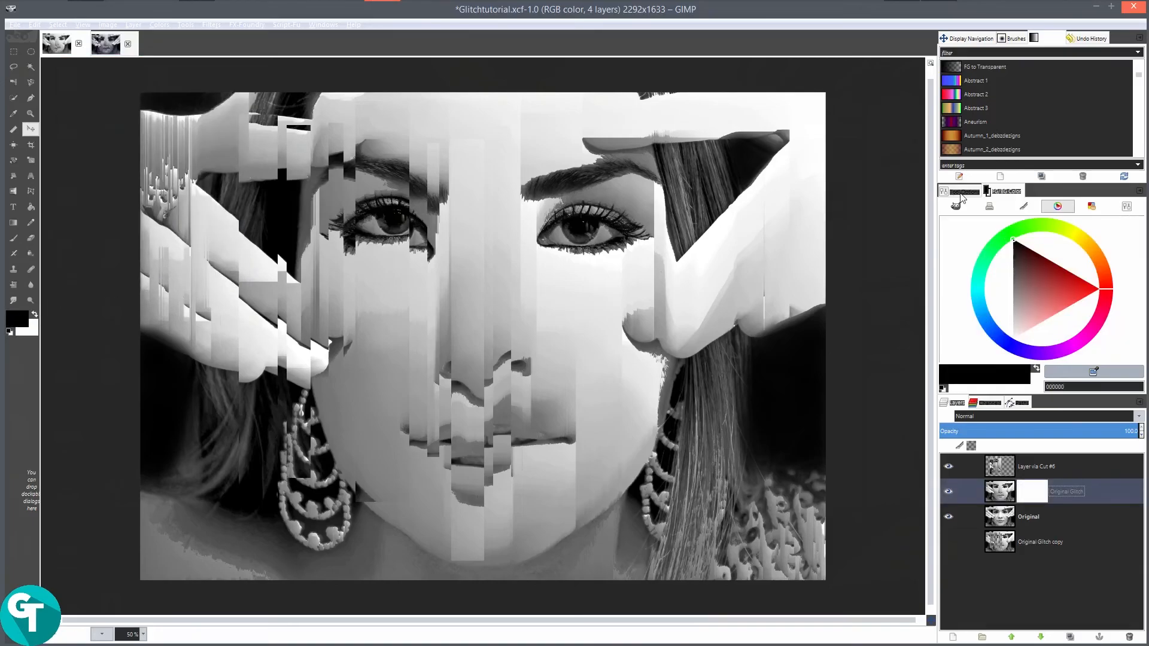
click(962, 192)
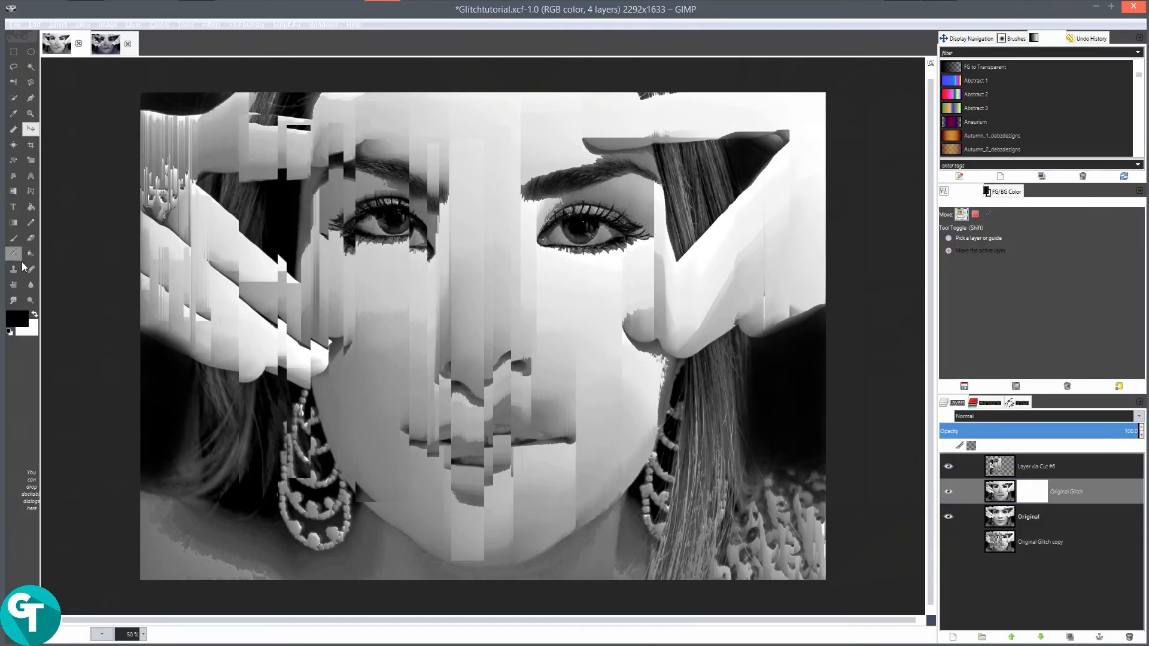
click(13, 238)
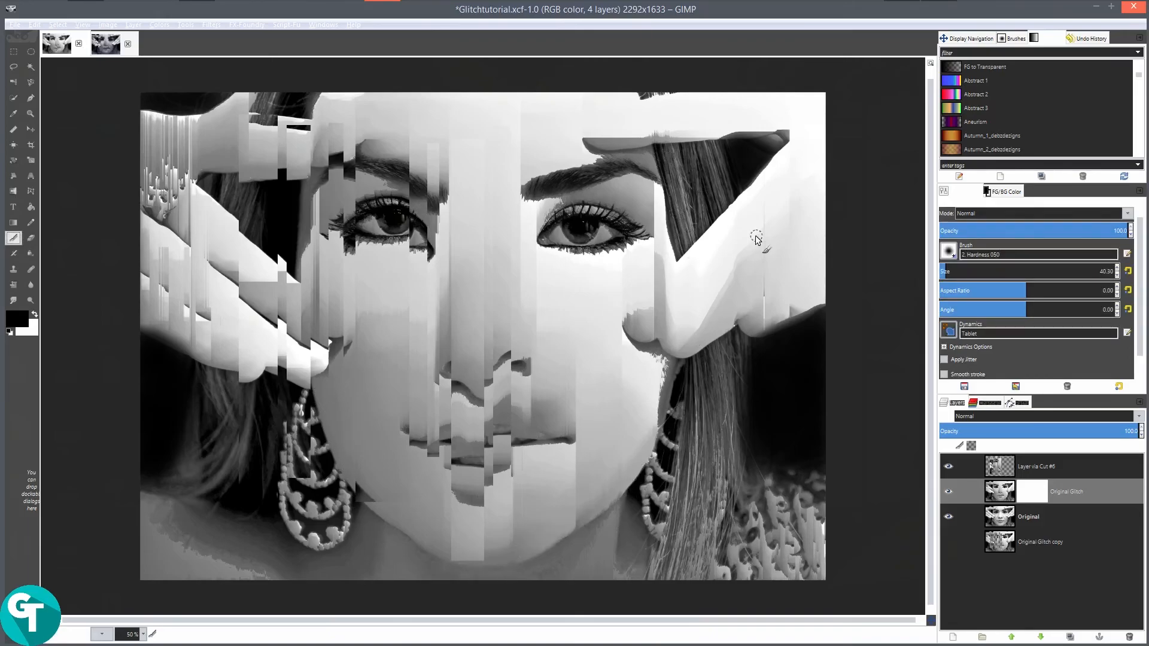
drag(960, 270, 970, 271)
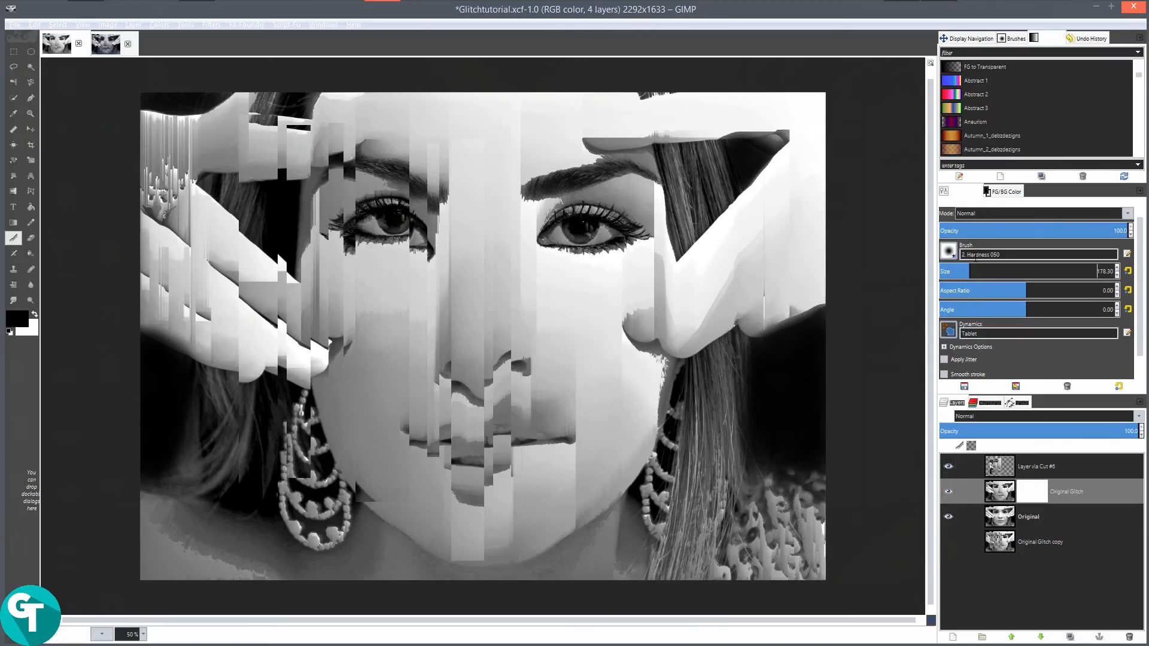
drag(971, 274, 979, 274)
Paint black on the Original Glitch mask over the right-hand fingers, hair and shoulder to reveal the unsorted portrait.
drag(811, 105, 830, 303)
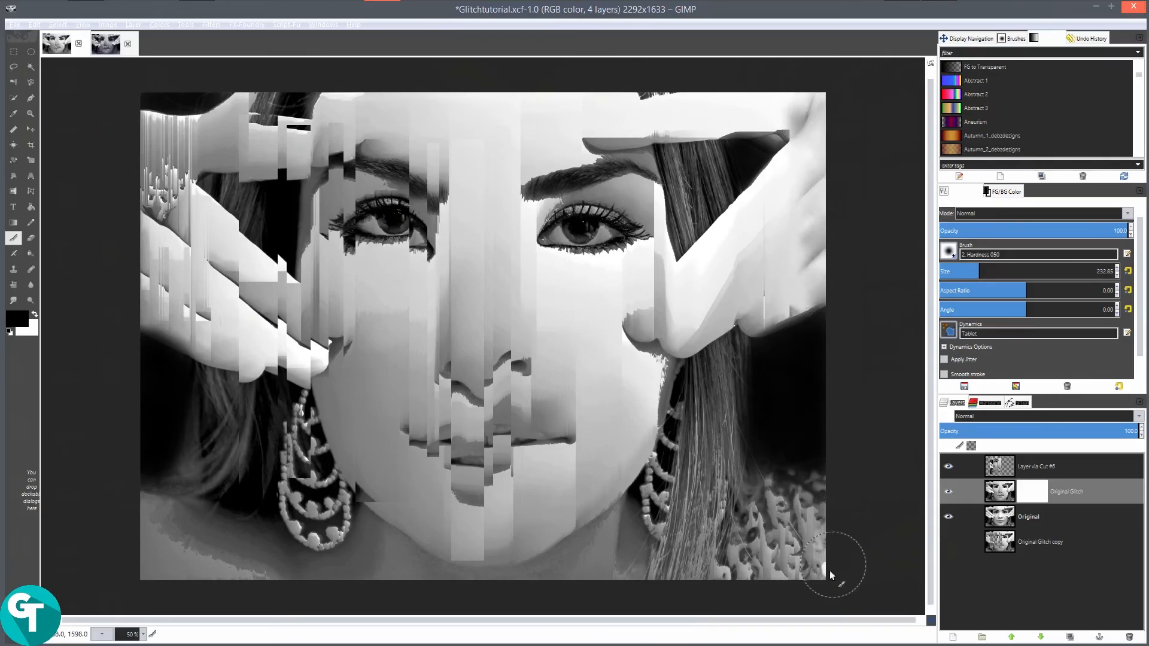
mouse_move(823, 518)
mouse_down()
mouse_move(793, 434)
mouse_move(780, 598)
mouse_move(784, 79)
mouse_up()
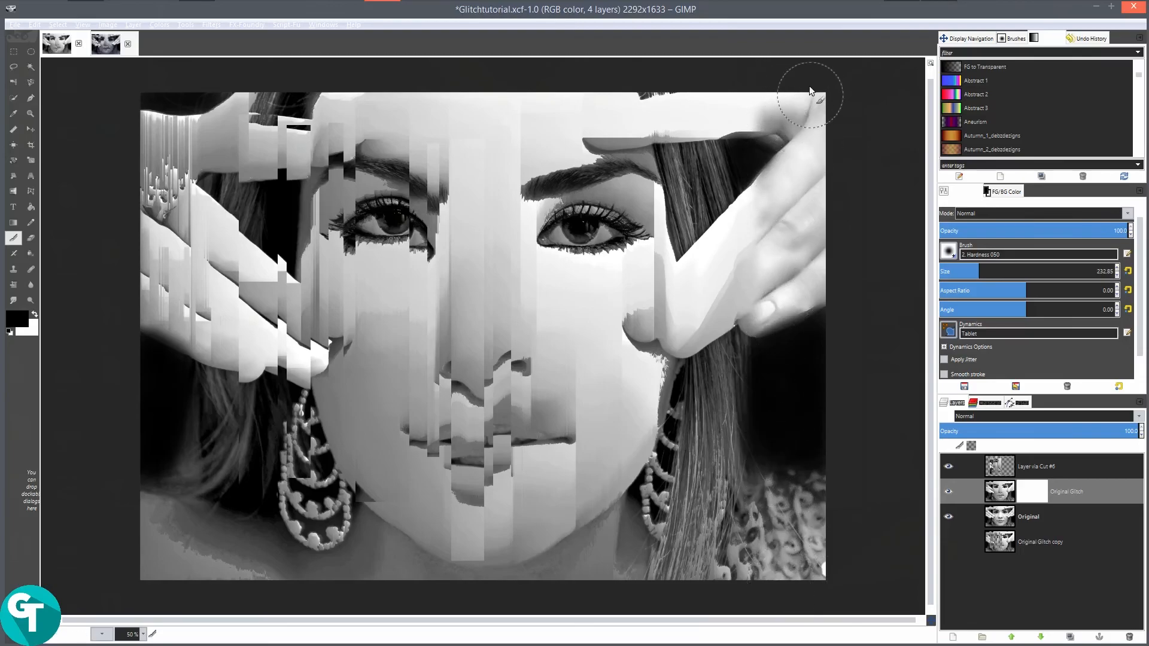
mouse_move(767, 209)
mouse_down()
mouse_move(803, 447)
mouse_move(795, 587)
mouse_move(782, 596)
mouse_move(765, 259)
mouse_move(730, 97)
mouse_move(747, 552)
mouse_move(752, 497)
mouse_up()
mouse_move(700, 162)
mouse_down()
mouse_move(713, 145)
mouse_move(728, 335)
mouse_up()
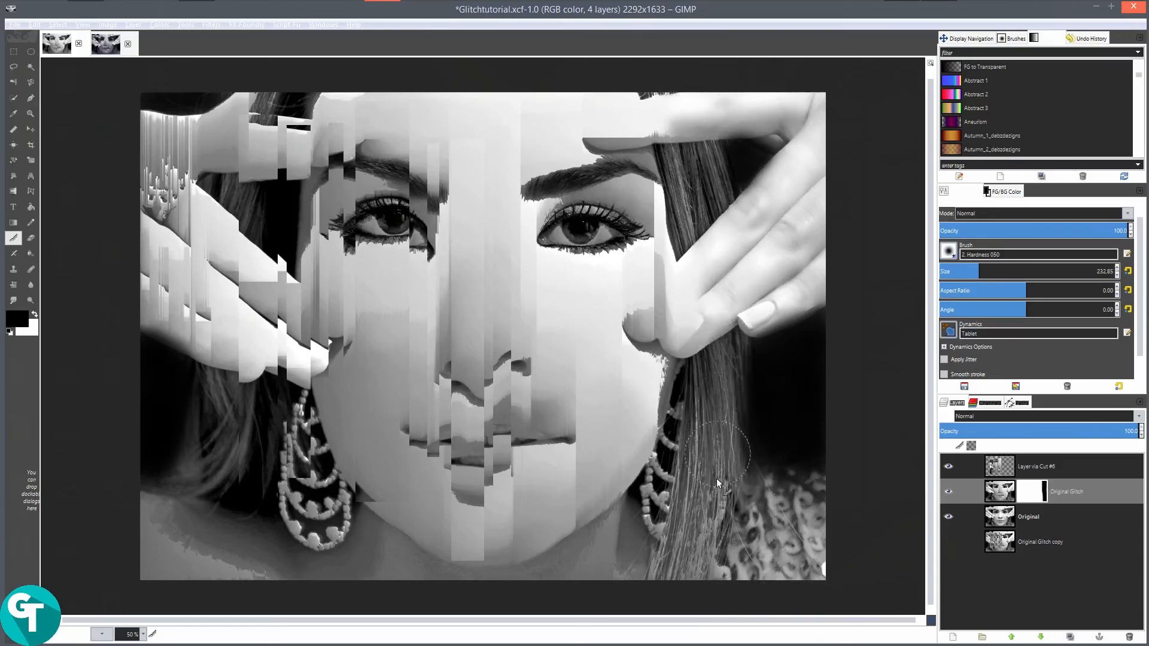
mouse_move(669, 572)
mouse_down()
mouse_move(651, 556)
mouse_move(667, 523)
mouse_move(615, 567)
mouse_move(637, 524)
mouse_move(601, 559)
mouse_move(634, 498)
mouse_move(677, 355)
mouse_move(673, 273)
mouse_move(645, 154)
mouse_up()
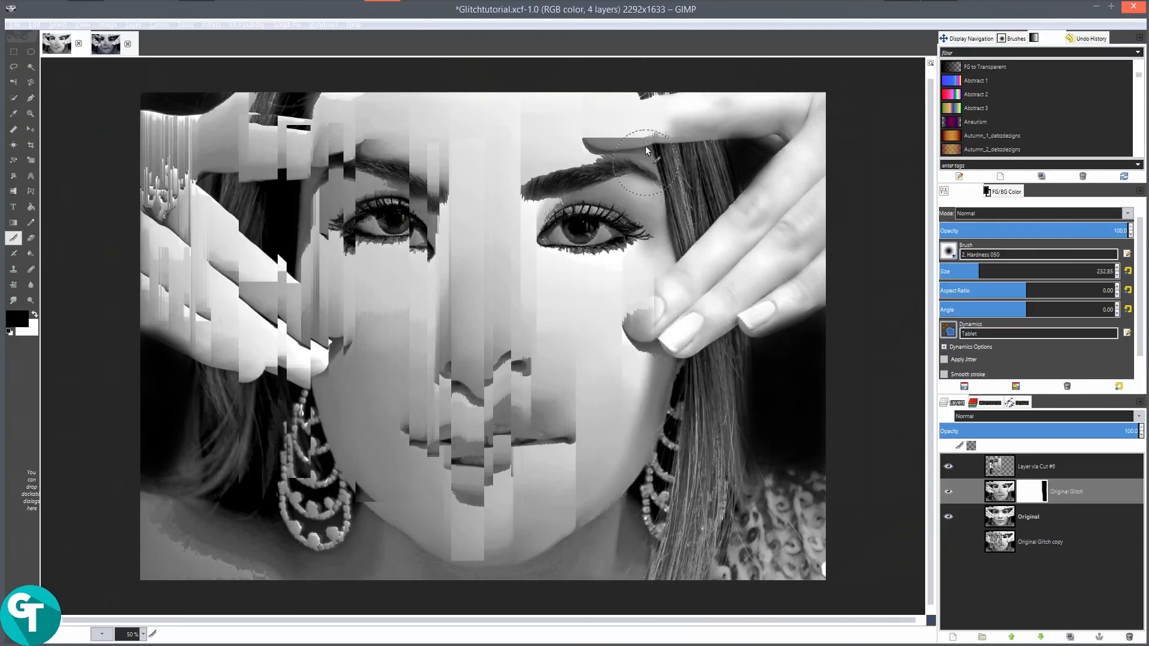
Paint black on the mask over the portrait's right forehead, eye, cheek, mouth corner and jaw to reveal the original face there.
mouse_move(632, 91)
mouse_down()
mouse_move(680, 98)
mouse_move(577, 107)
mouse_move(584, 182)
mouse_move(594, 96)
mouse_up()
drag(565, 134, 573, 190)
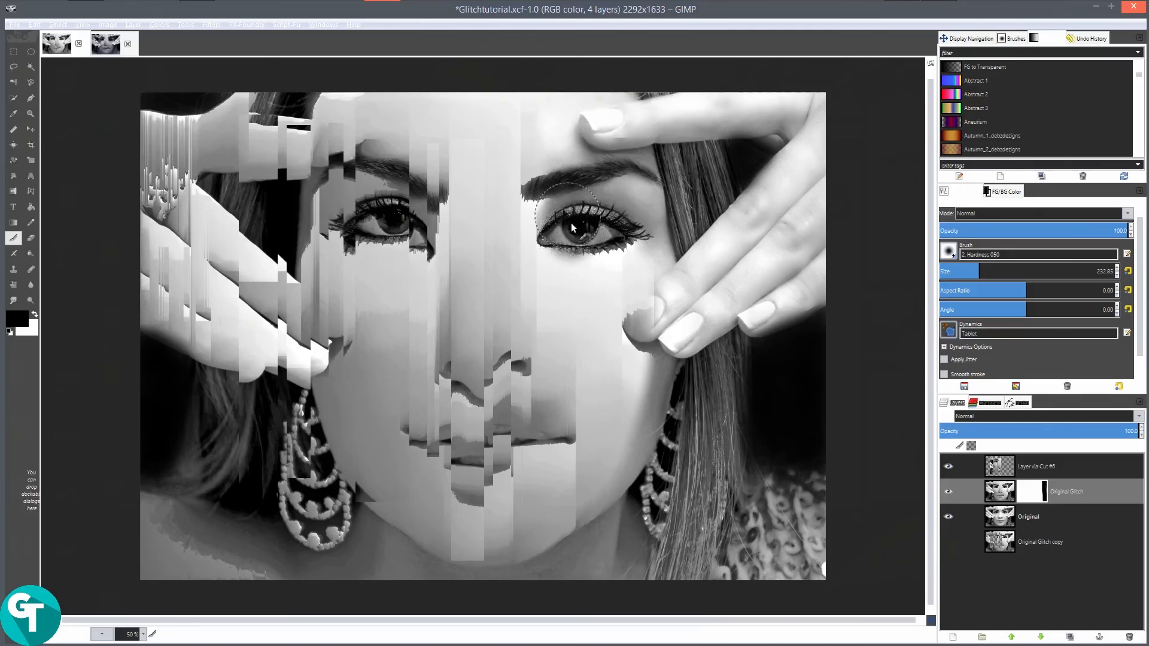
mouse_move(575, 234)
mouse_down()
mouse_move(626, 208)
mouse_move(629, 263)
mouse_move(647, 231)
mouse_move(661, 316)
mouse_move(647, 268)
mouse_move(644, 428)
mouse_move(647, 286)
mouse_move(686, 314)
mouse_up()
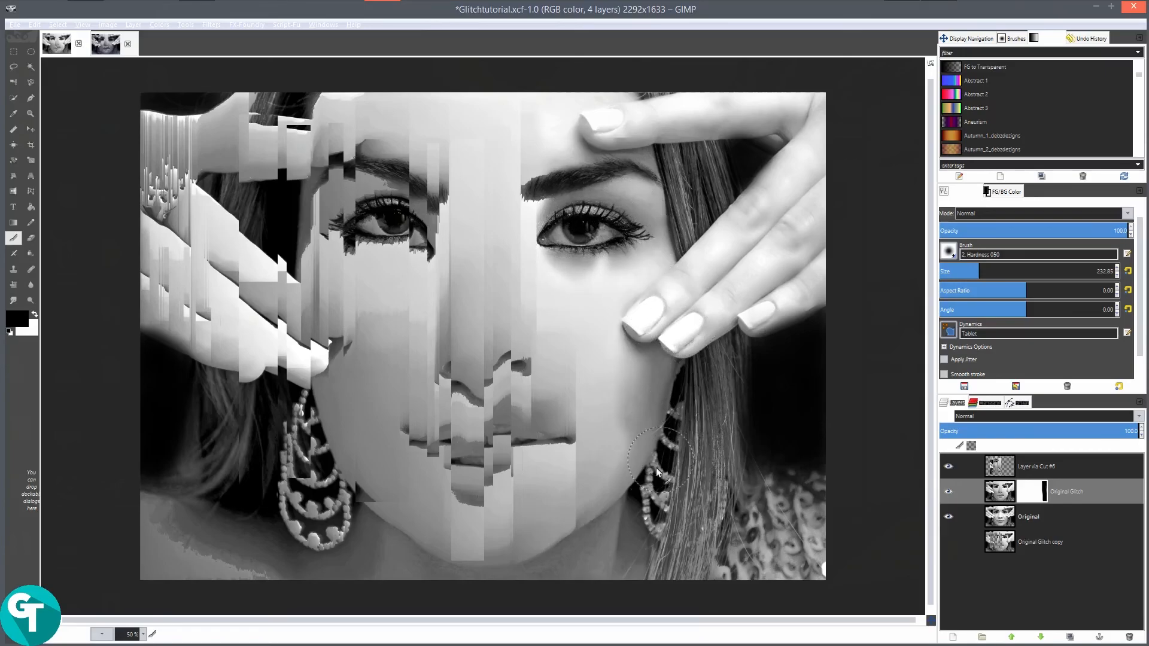
mouse_move(638, 434)
mouse_down()
mouse_move(617, 216)
mouse_move(605, 235)
mouse_move(617, 307)
mouse_move(600, 273)
mouse_move(599, 311)
mouse_move(586, 273)
mouse_move(608, 322)
mouse_up()
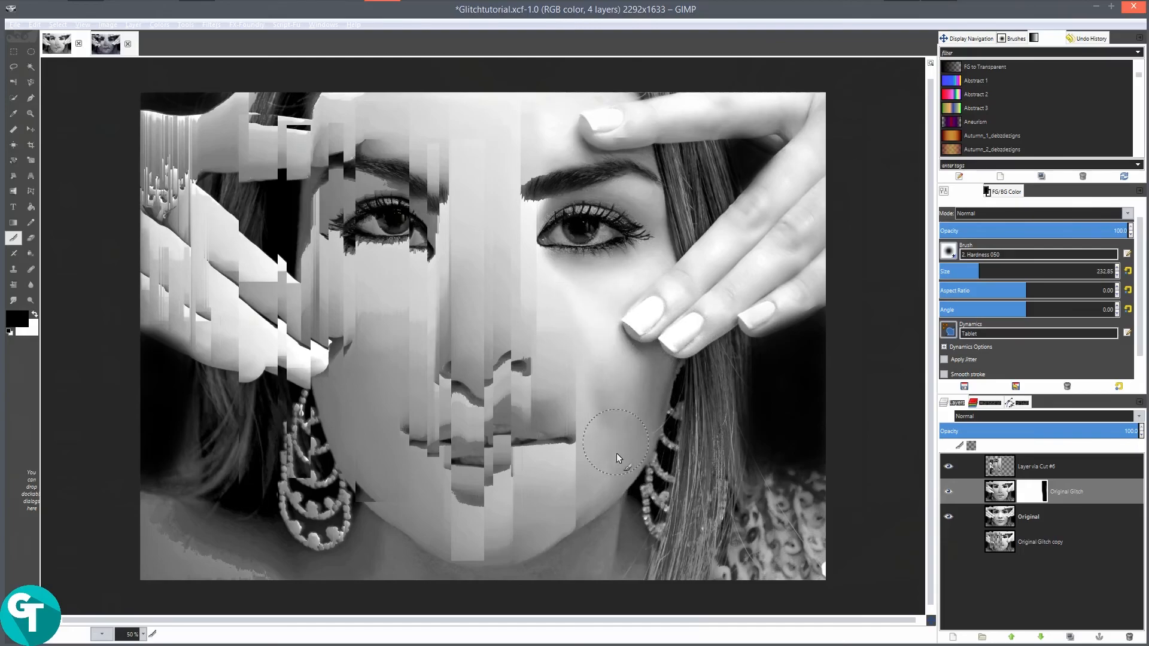
mouse_move(601, 469)
mouse_down()
mouse_move(578, 300)
mouse_move(571, 467)
mouse_move(561, 340)
mouse_up()
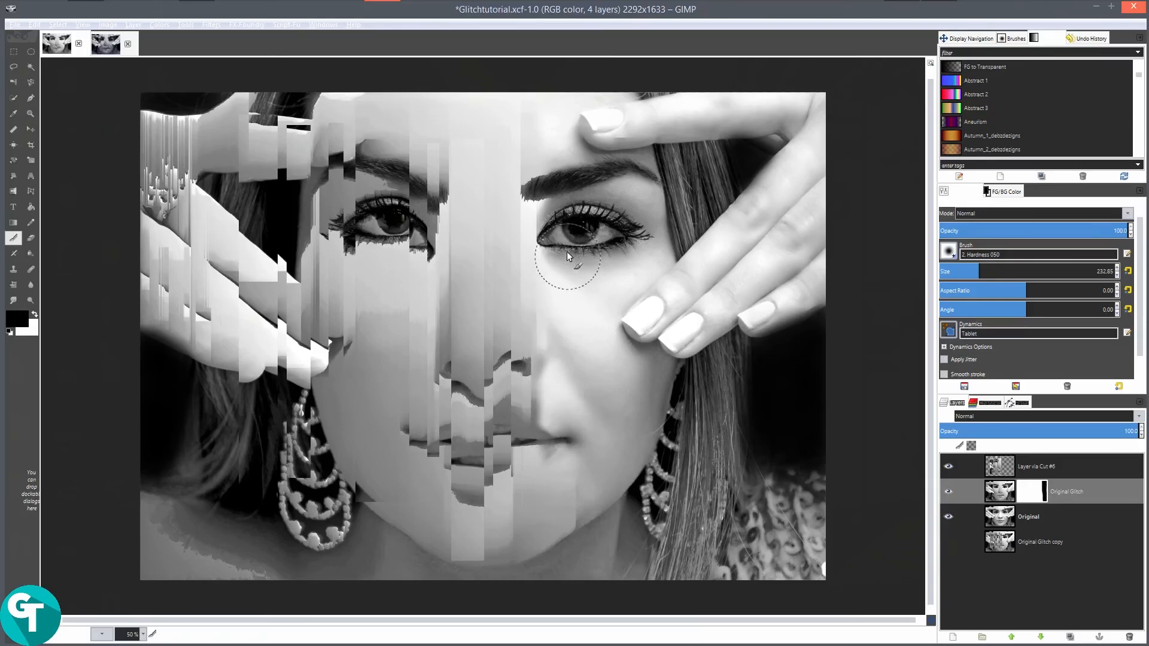
mouse_move(565, 90)
mouse_down()
mouse_move(586, 164)
mouse_move(616, 106)
mouse_move(651, 117)
mouse_move(729, 110)
mouse_move(705, 124)
mouse_move(739, 144)
mouse_move(711, 144)
mouse_move(792, 126)
mouse_up()
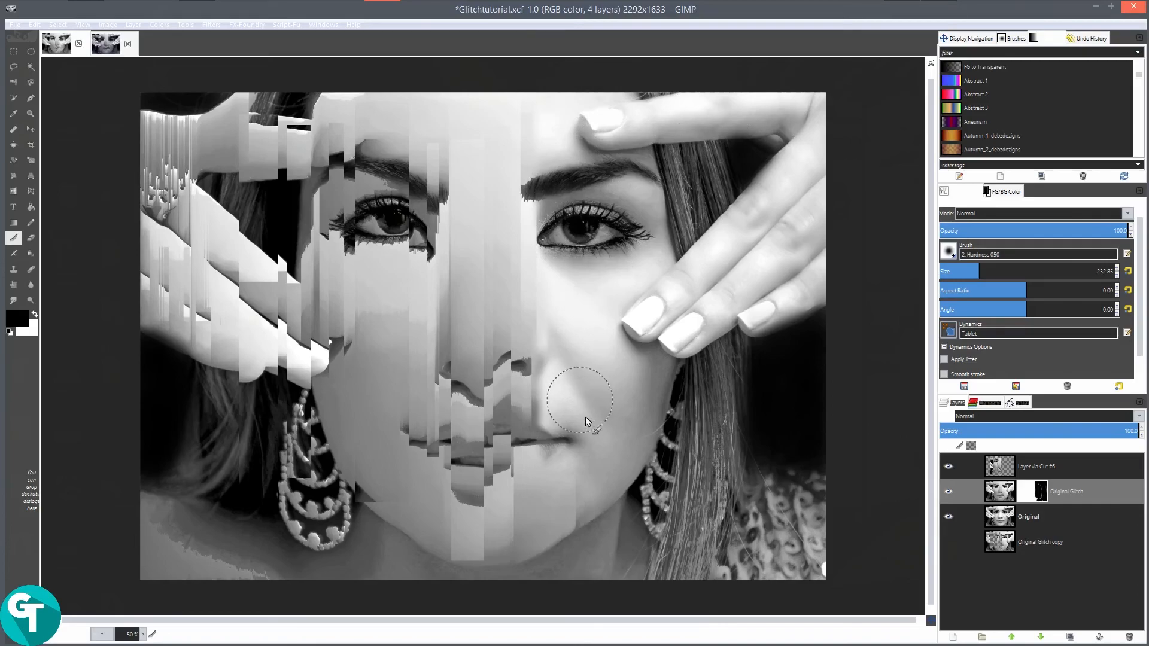
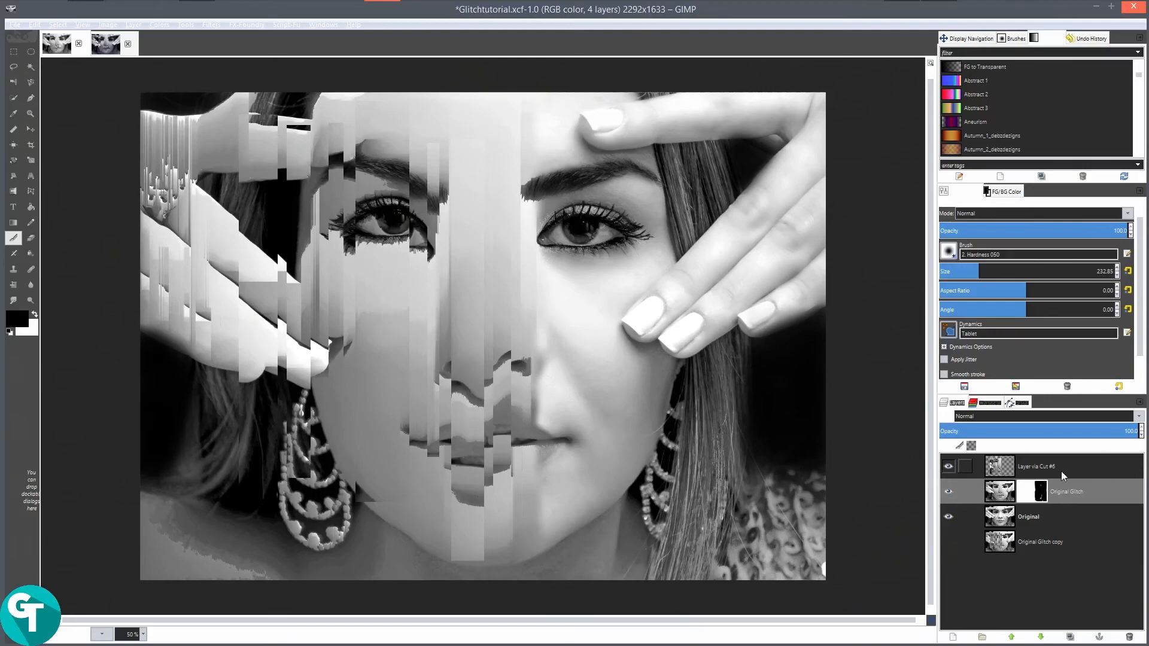
Duplicate the Layer via Cut #6 strips layer and shift the copy's midtones toward red by 11 with Color Balance.
click(1033, 466)
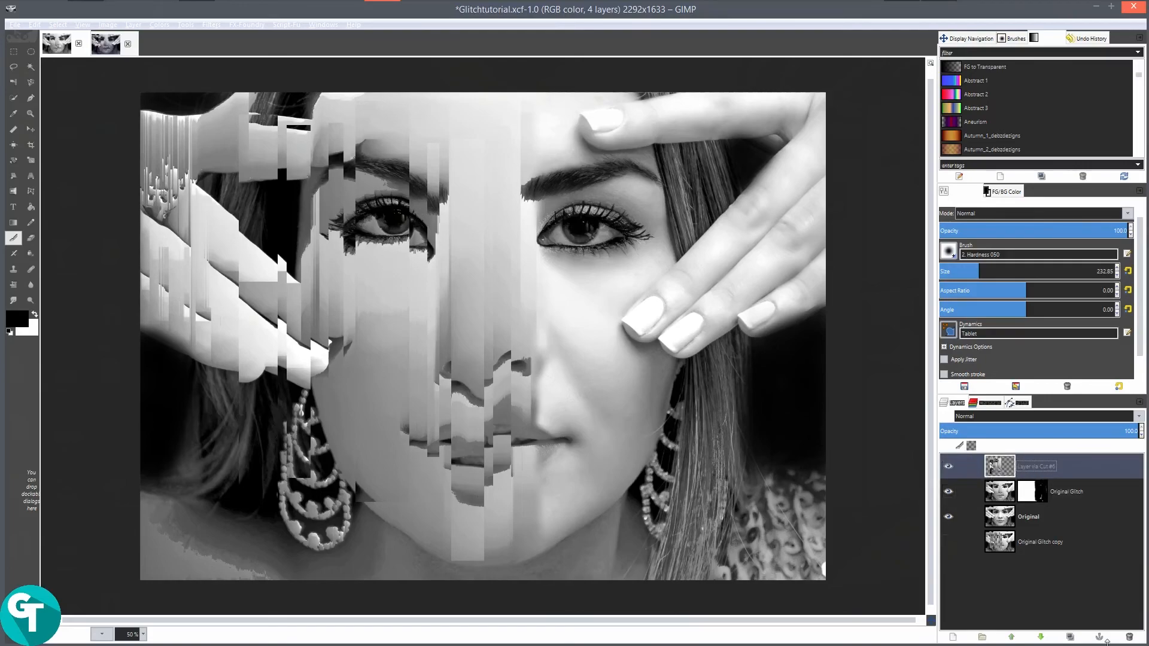
click(1070, 637)
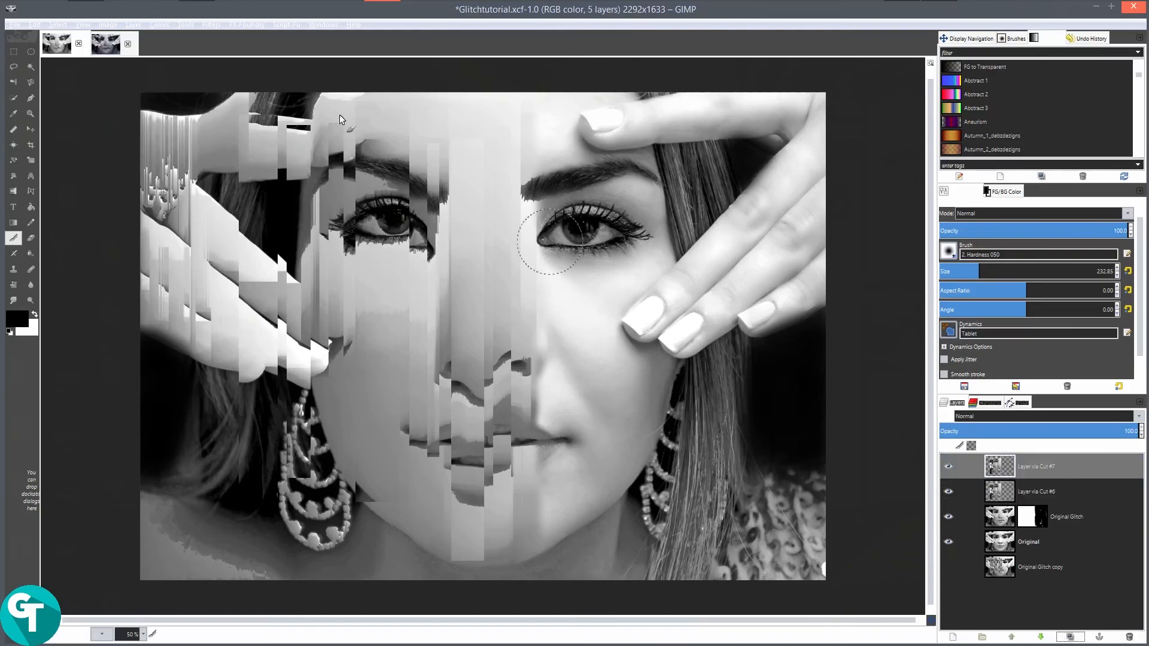
click(159, 24)
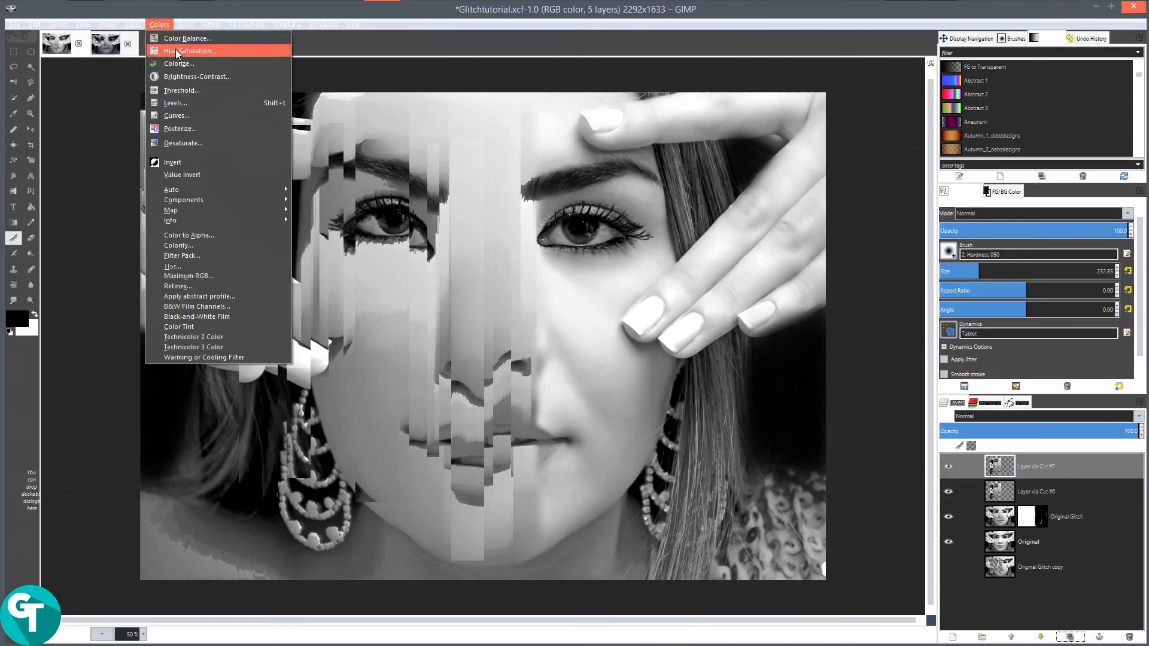
click(183, 38)
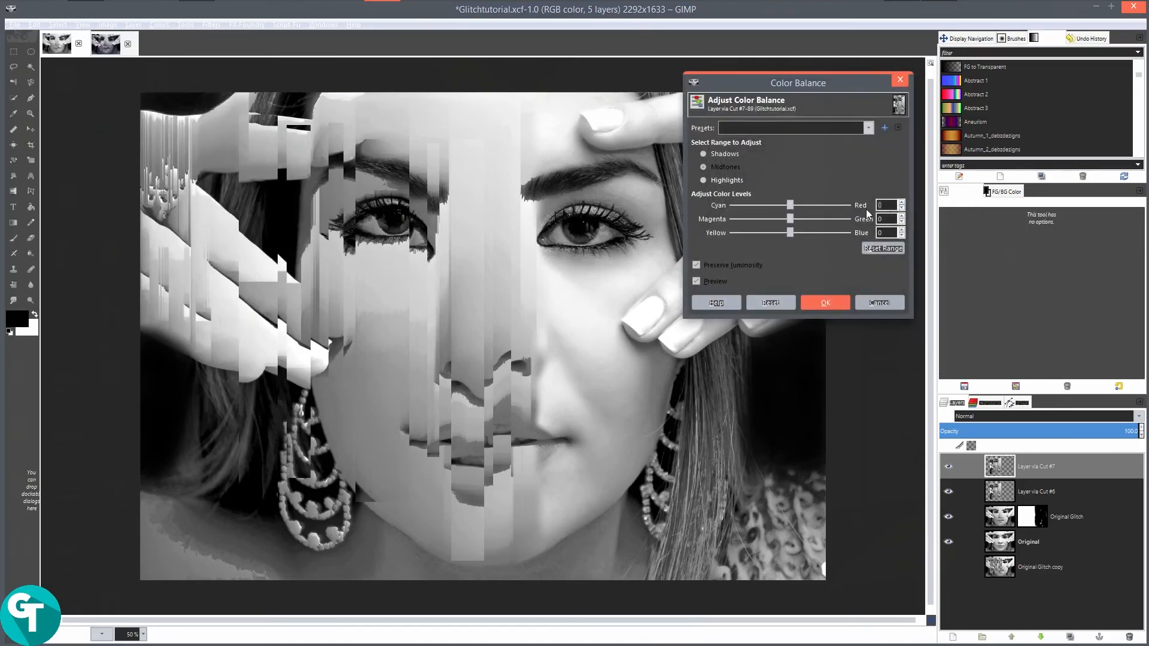
text(11)
click(888, 219)
click(830, 306)
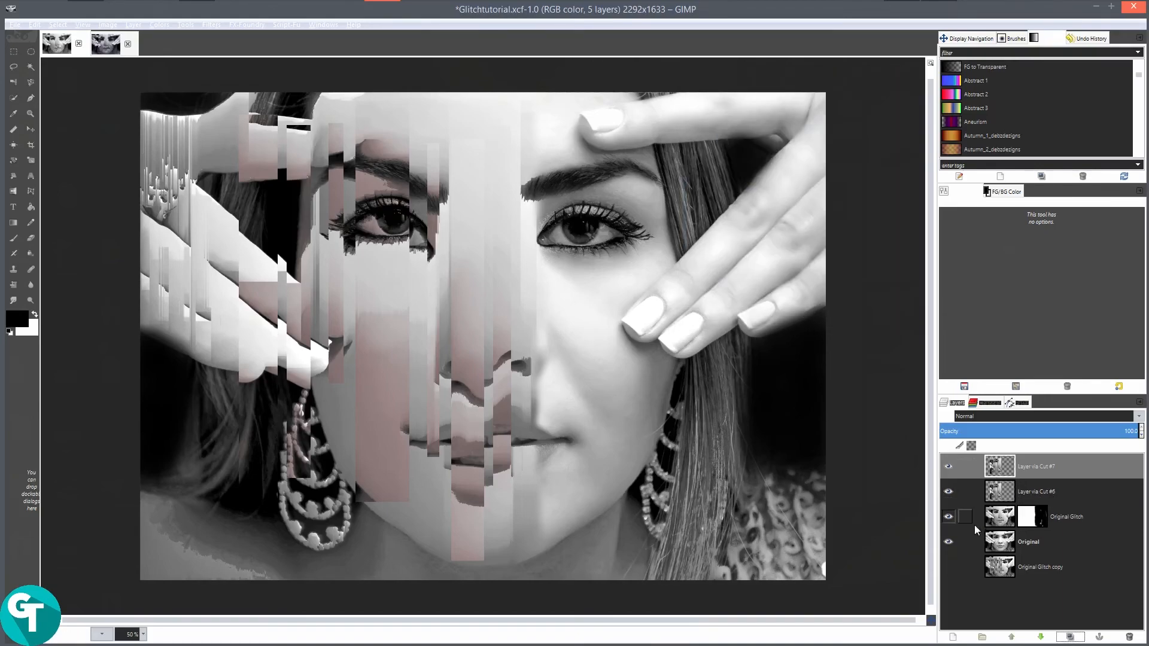
Duplicate the Original Glitch layer together with its mask.
click(1030, 516)
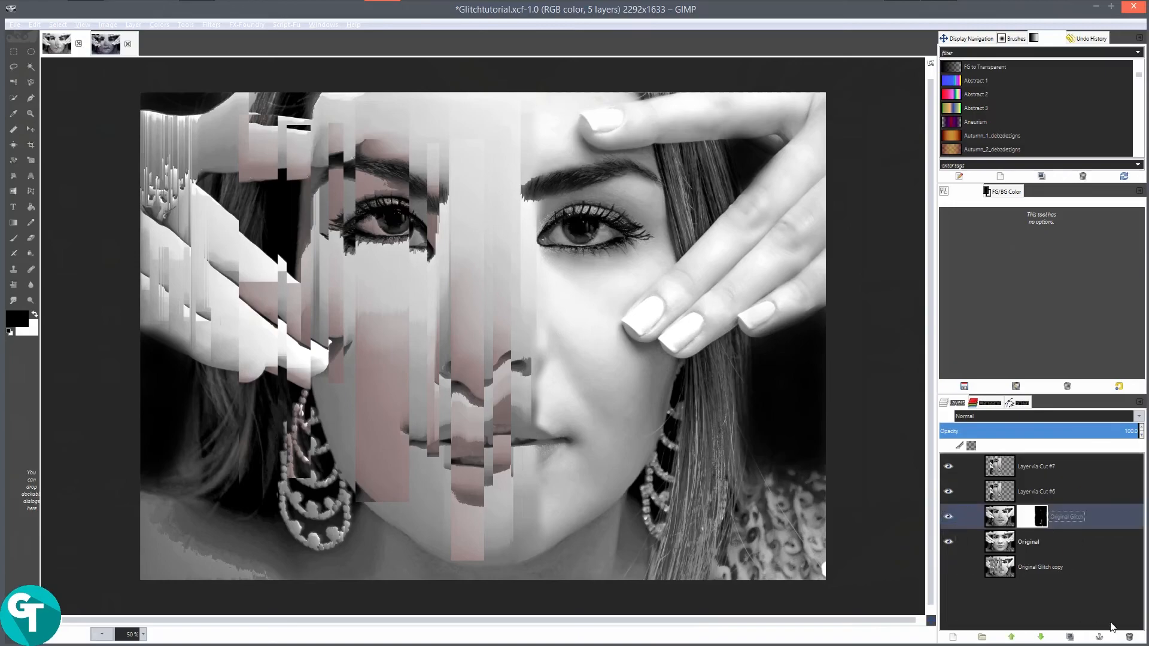
click(1071, 638)
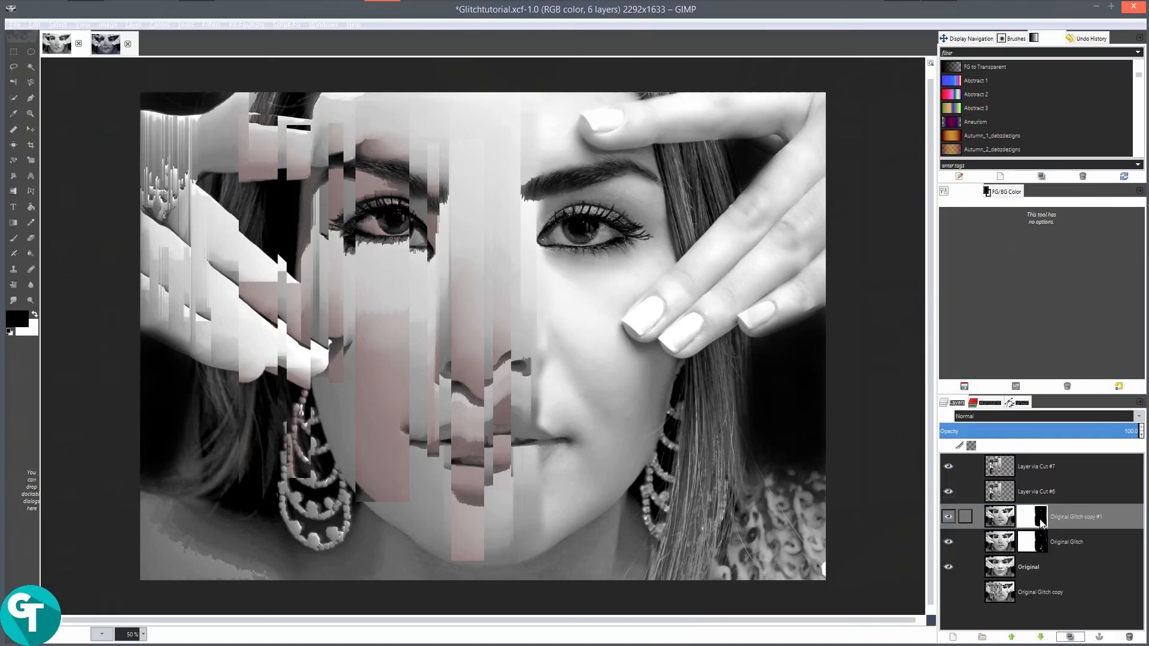
right_click(1041, 524)
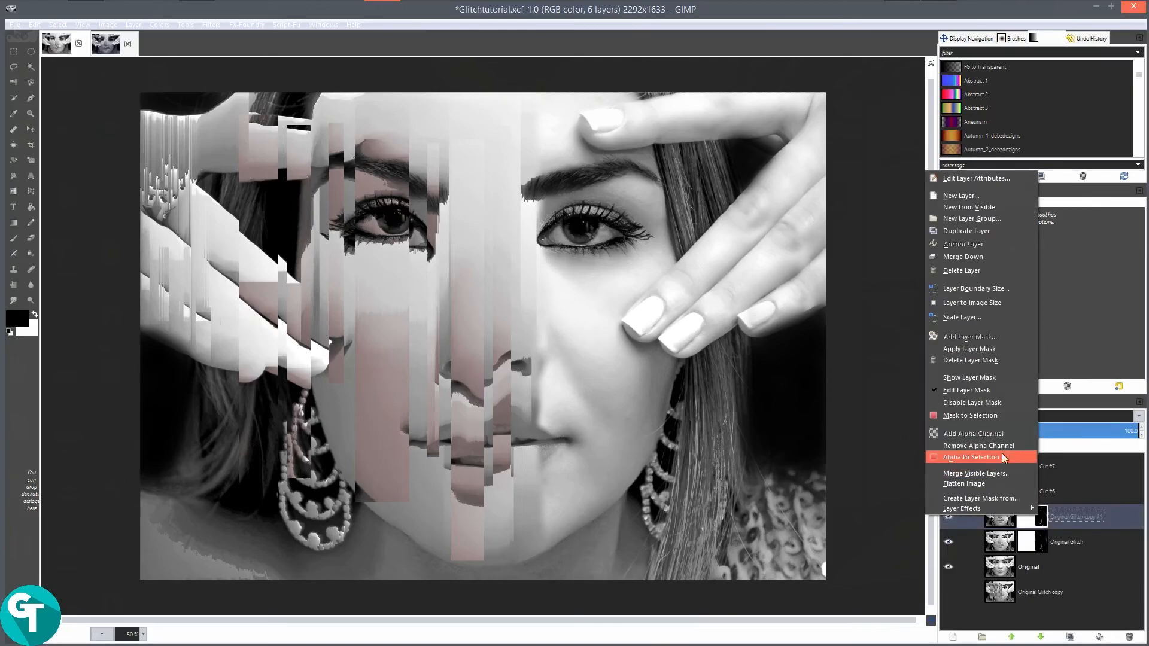
click(972, 416)
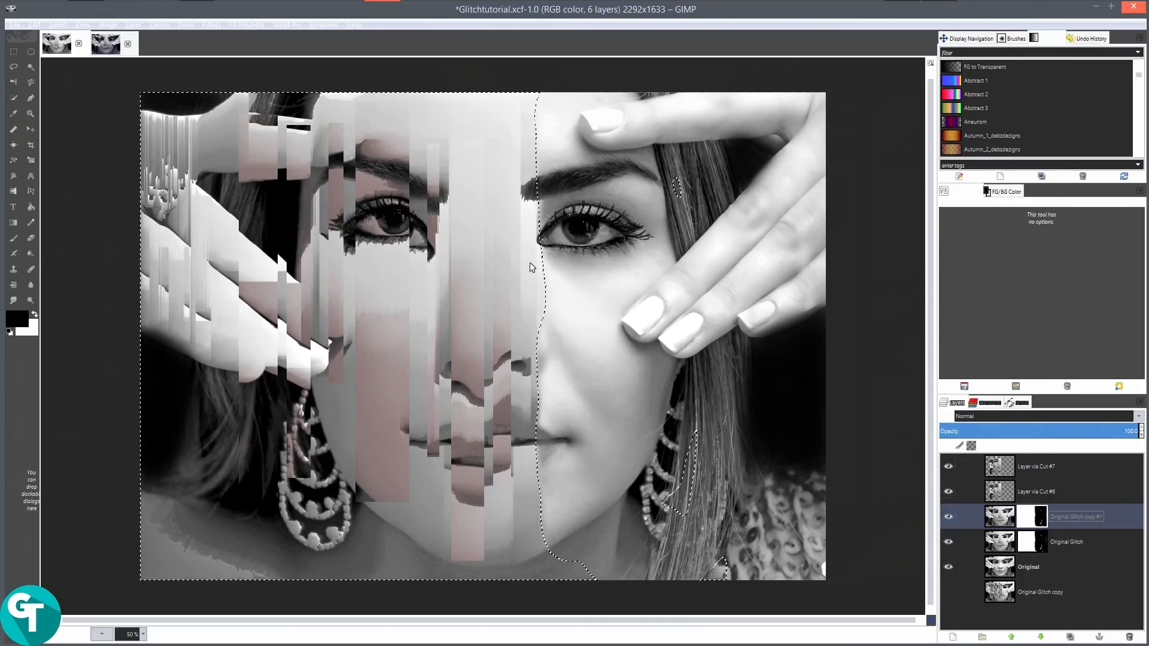
click(162, 25)
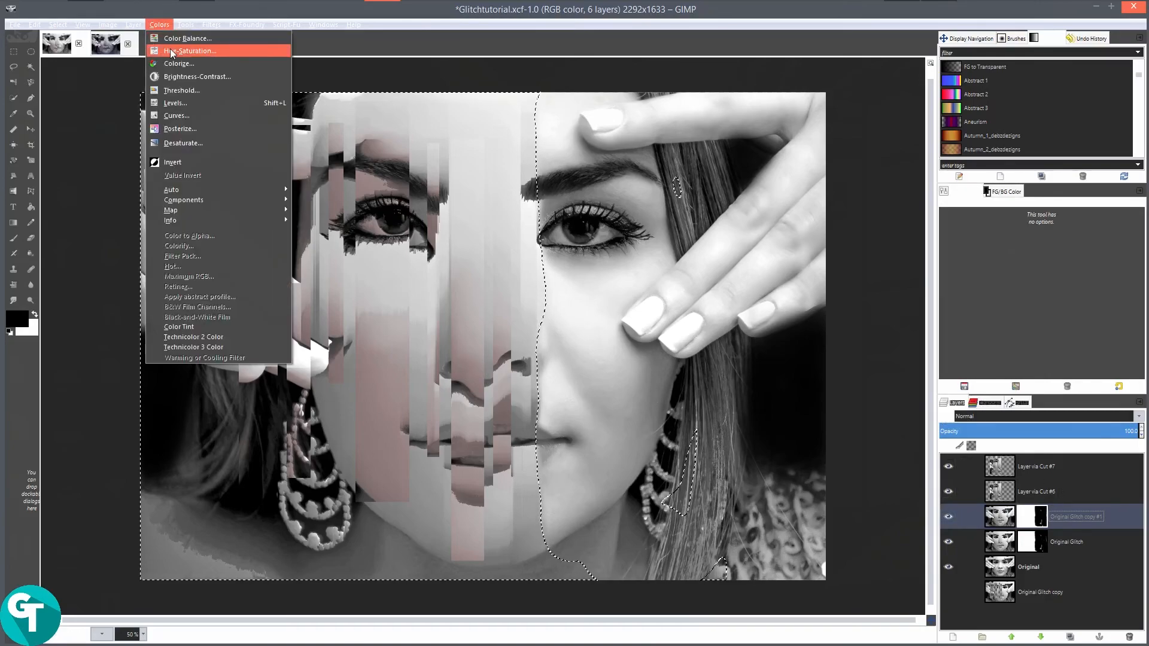
click(171, 51)
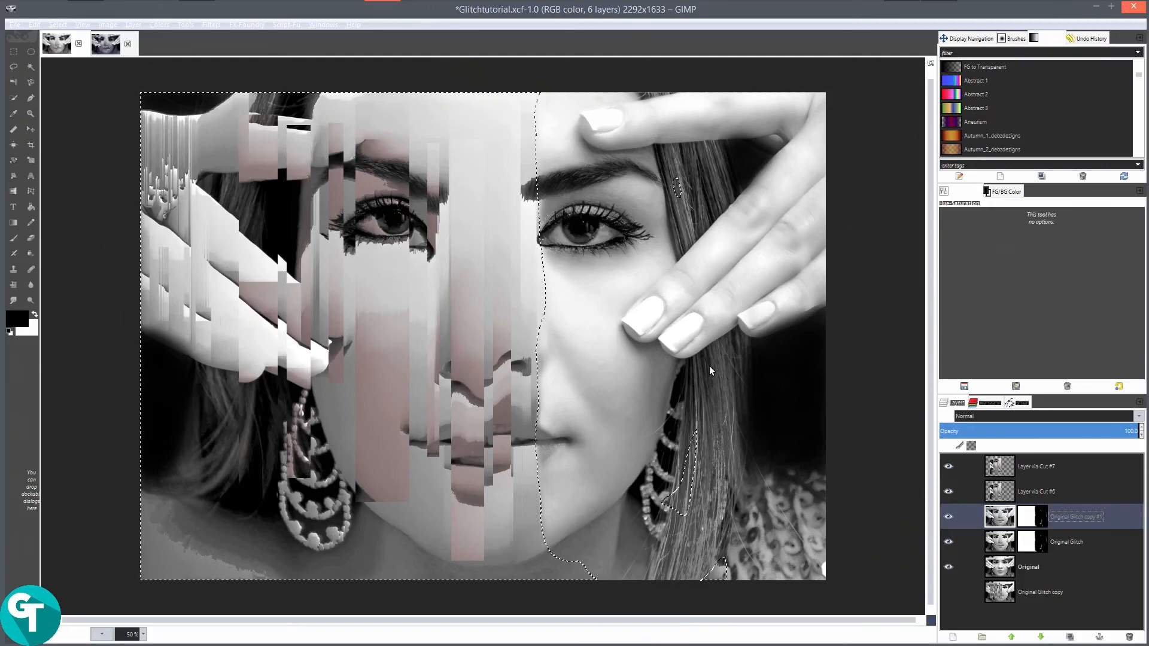
key(ctrl+shift+a)
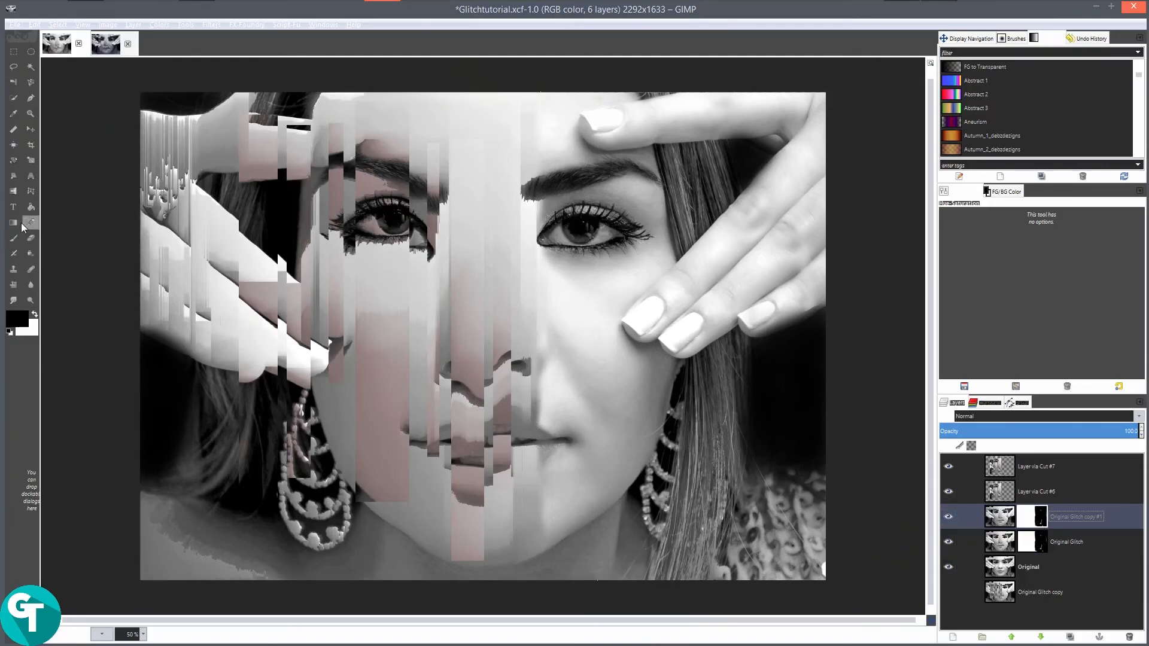
Fill a full-height rectangle from x 1460 to the image's right edge with black on the duplicated glitch layer's mask, and clear the selection.
click(14, 52)
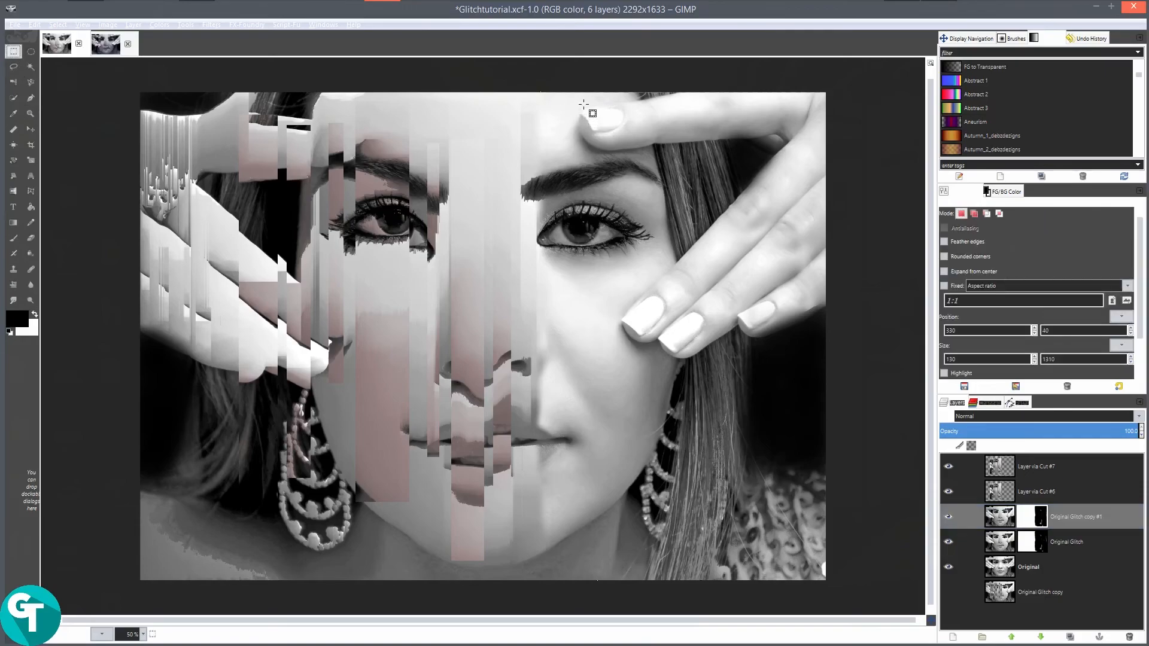
drag(576, 92, 884, 641)
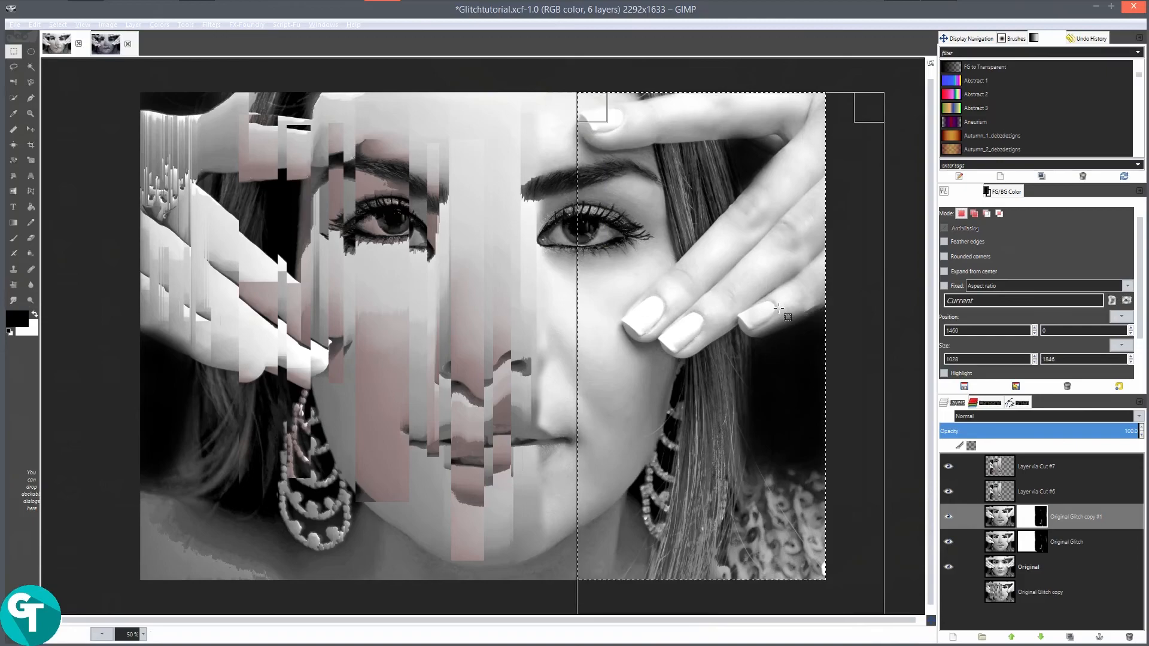
key(ctrl+shift+a)
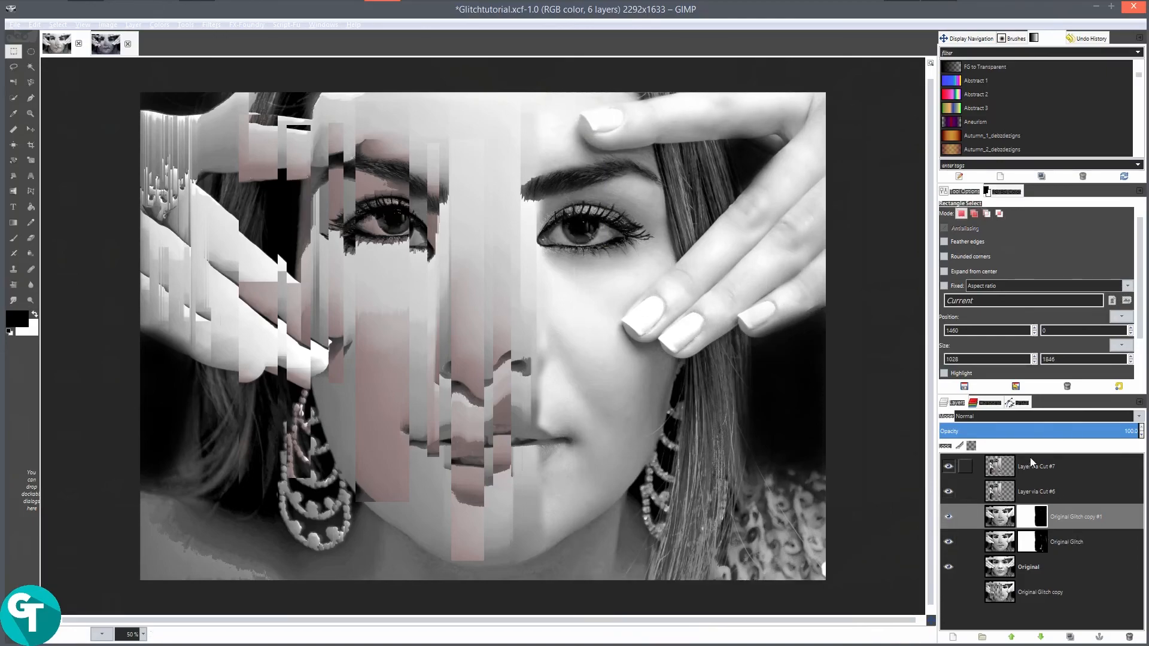
Create a selection from the duplicated glitch layer's mask.
right_click(1039, 518)
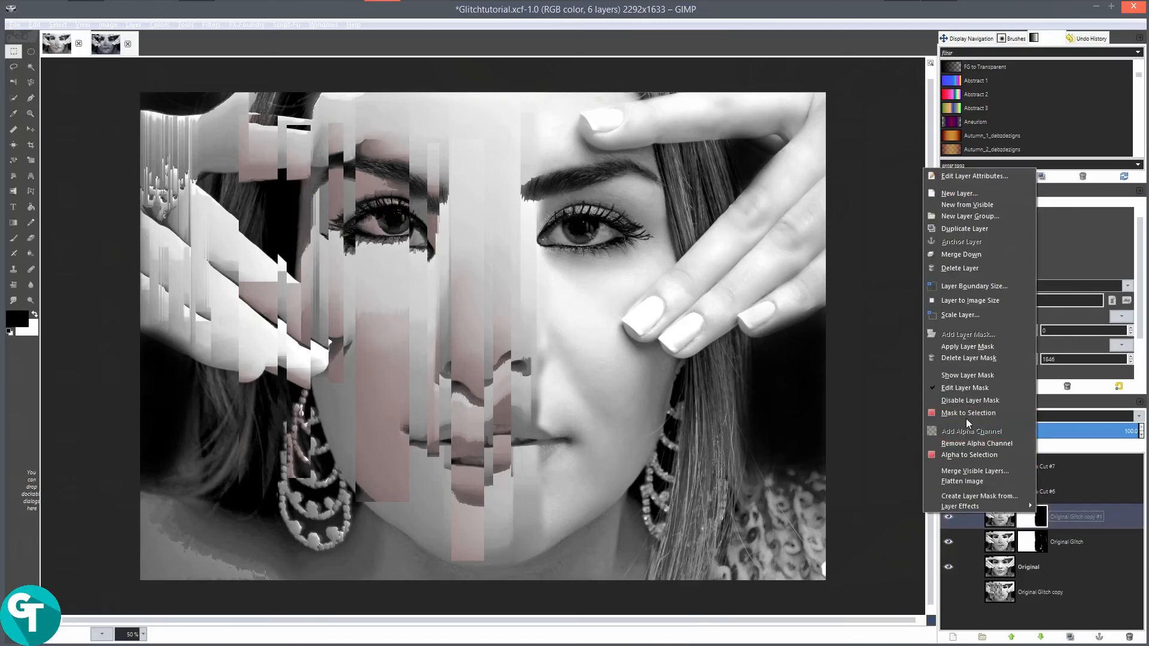
click(970, 423)
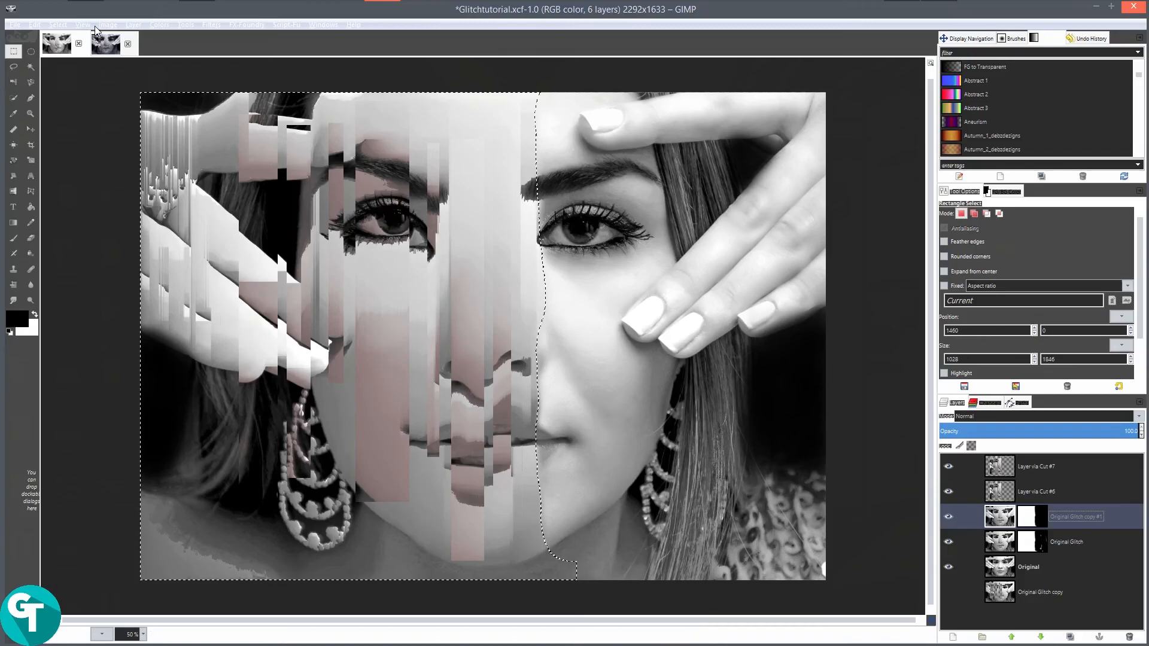
click(159, 24)
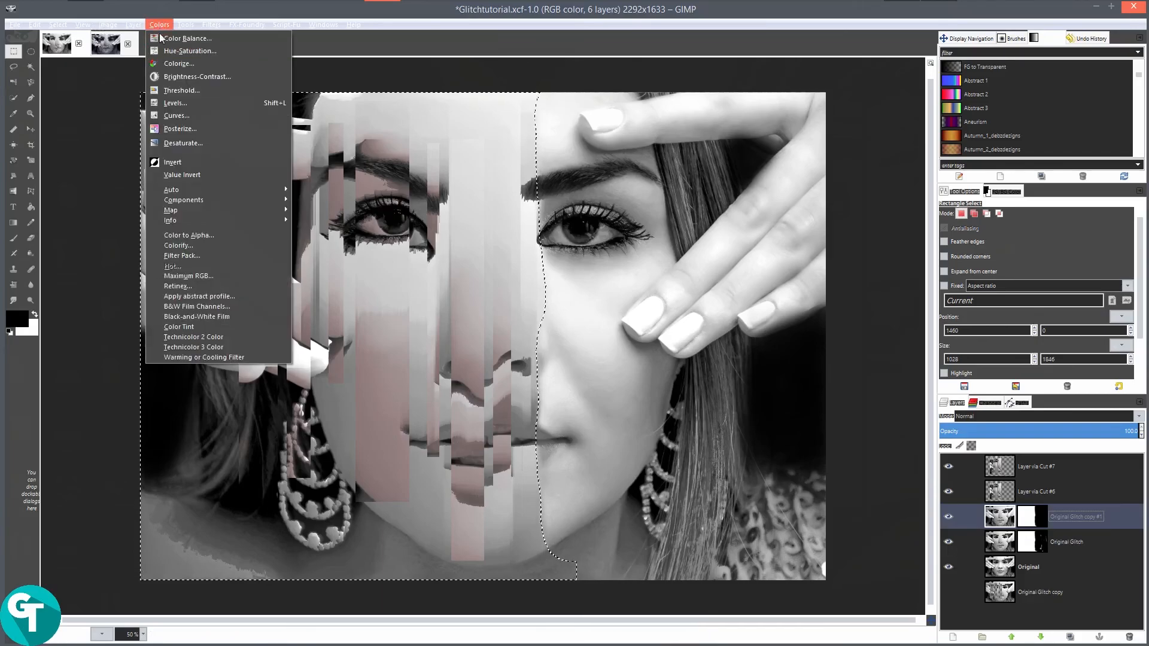
click(180, 45)
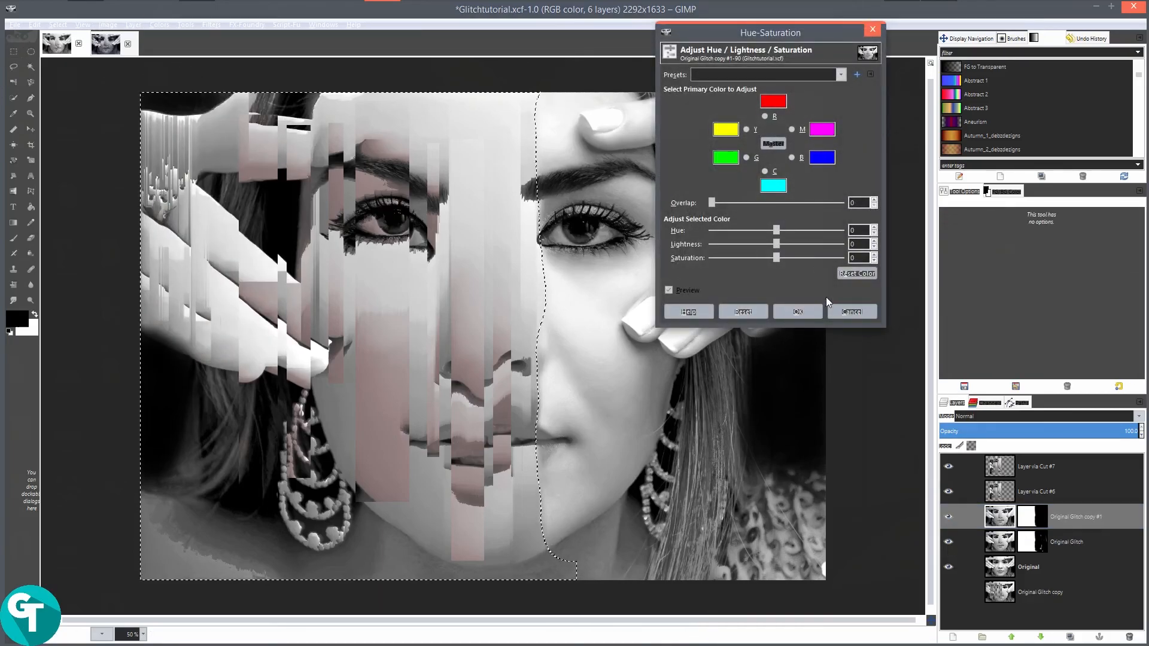
click(842, 312)
Shift the midtones of the Original Glitch copy #1 layer toward red by 11 with Color Balance, and clear the selection.
click(159, 25)
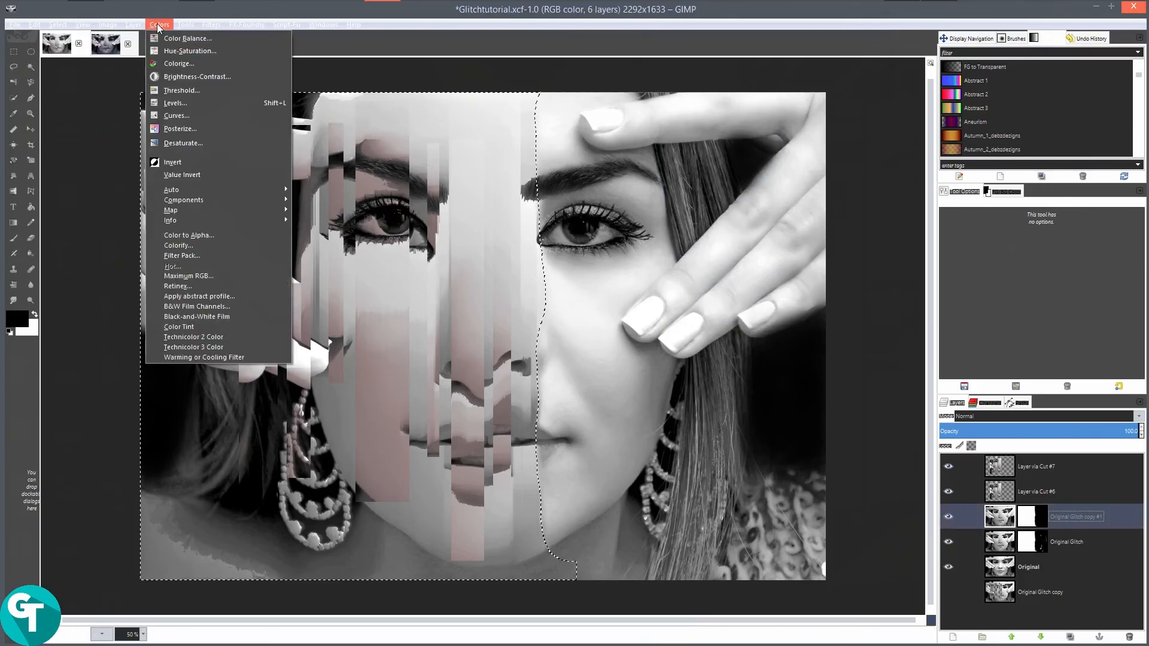
click(176, 37)
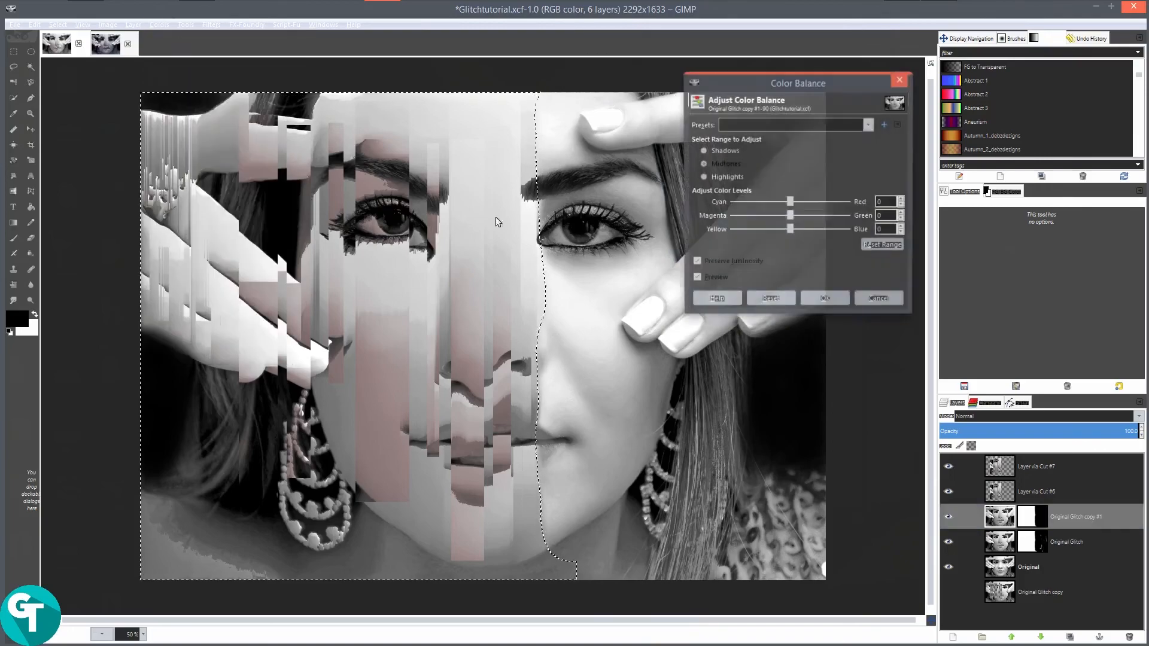
click(881, 202)
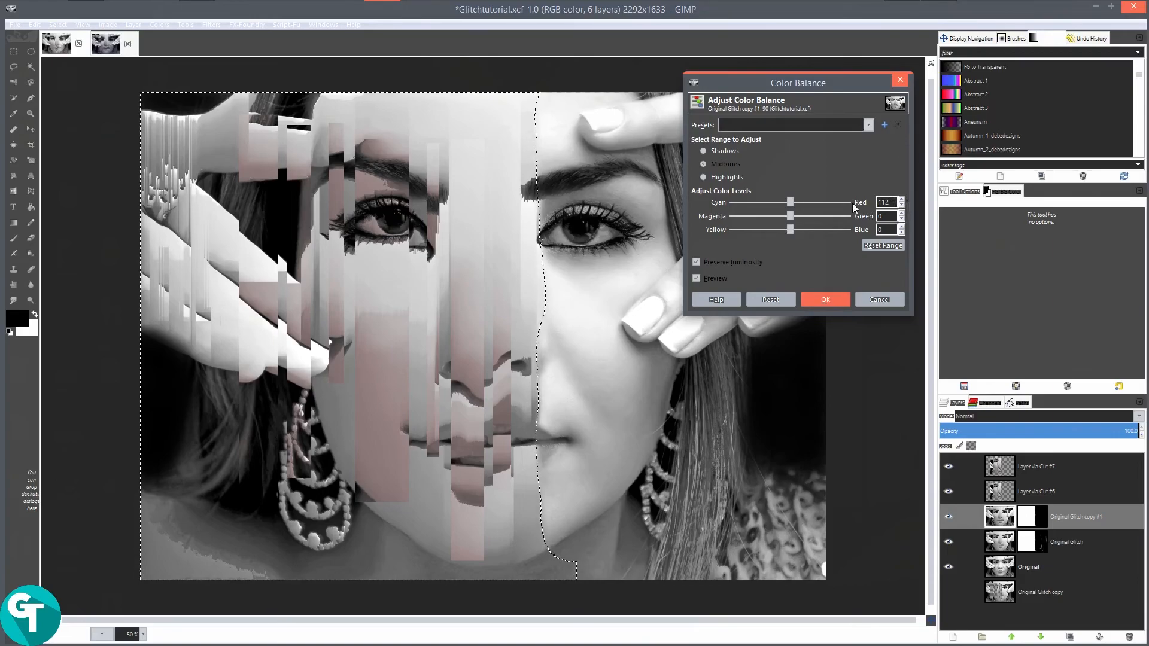
key(BackSpace)
click(881, 218)
click(805, 301)
key(shift+ctrl+a)
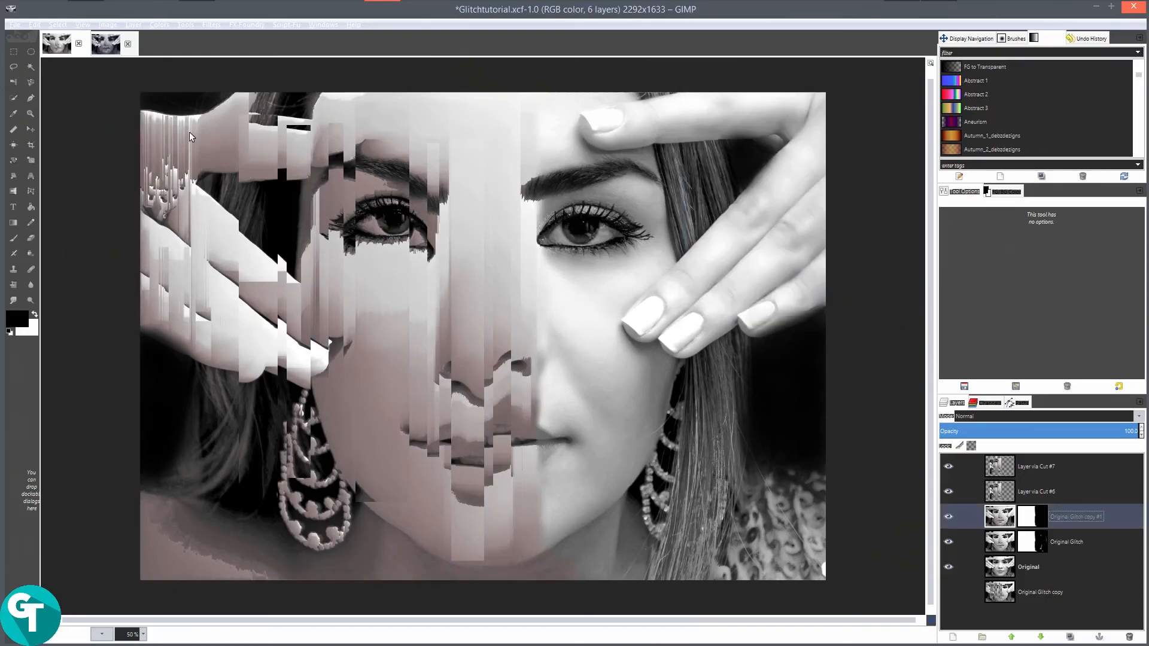
Compare the tinted portrait with the finished version in the other open image.
click(109, 48)
scroll(1069, 529, down, 3)
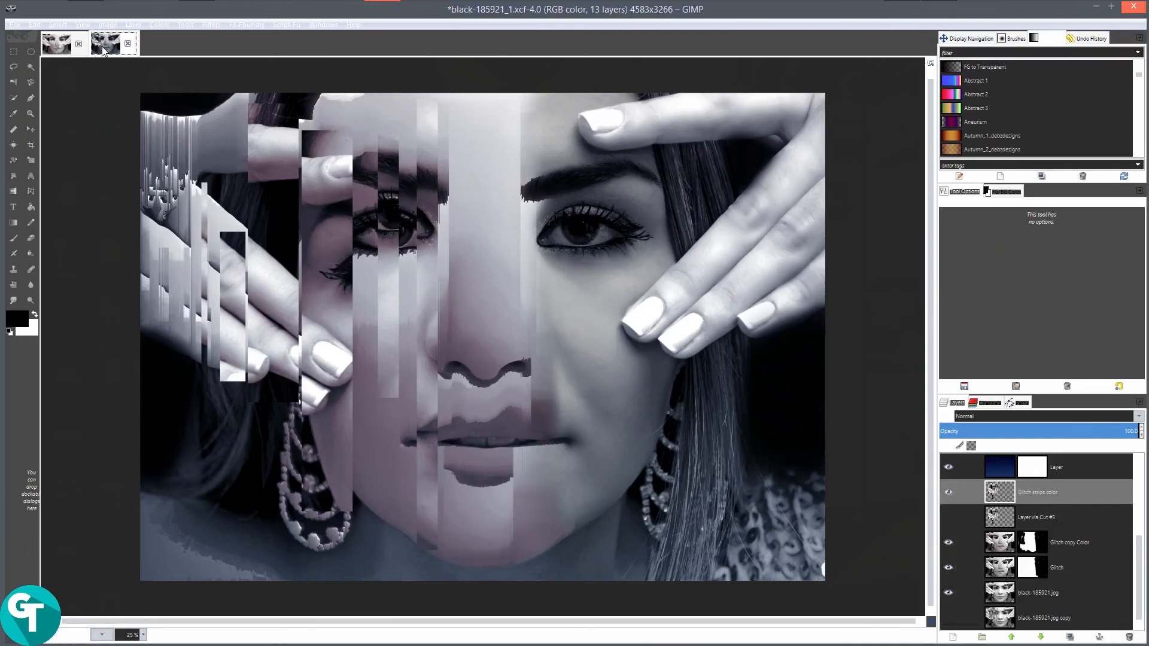
click(56, 44)
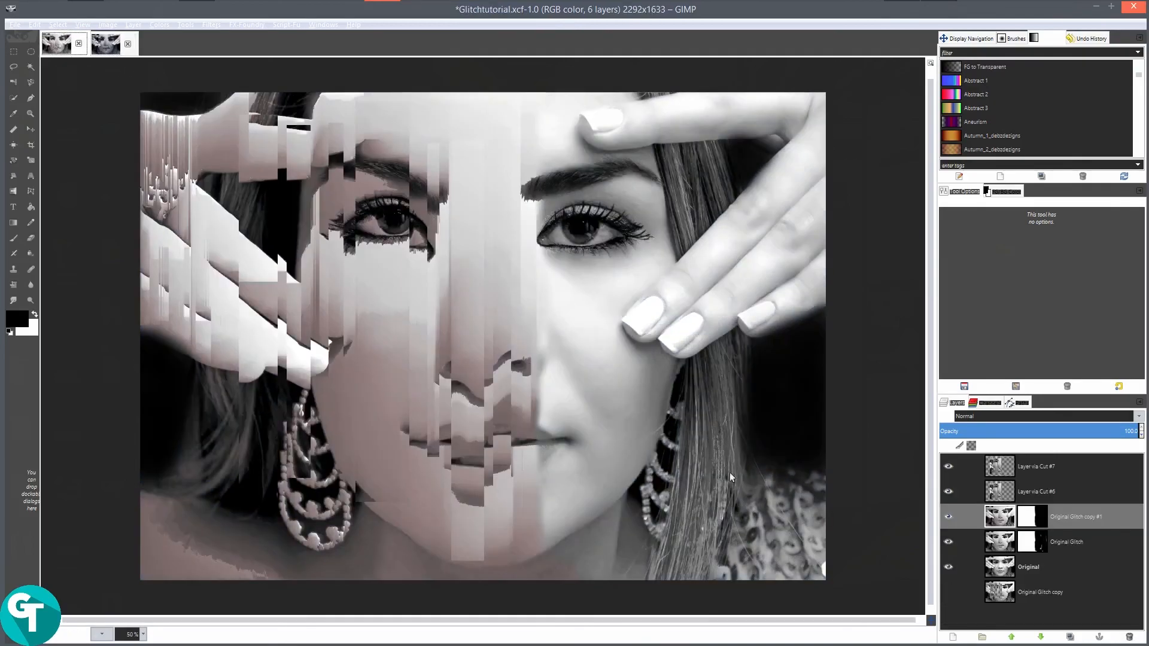
Paint black on the Original Glitch copy #1 mask over the hand, hair, earring and background to remove the red tint outside the face.
double_click(1033, 520)
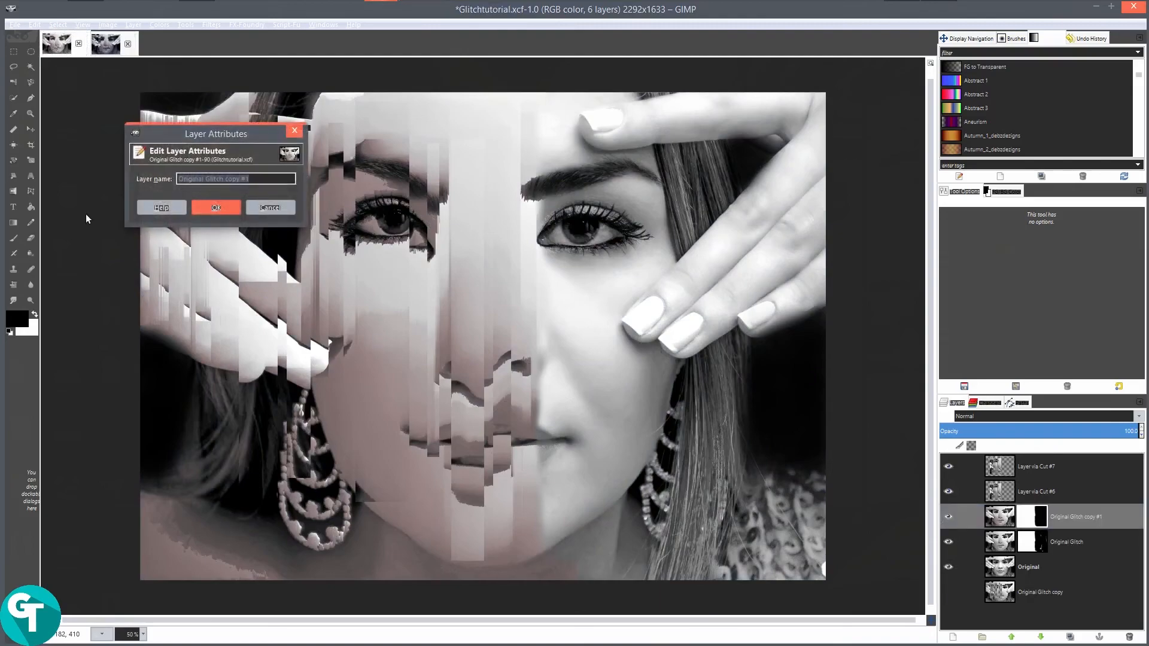
click(276, 206)
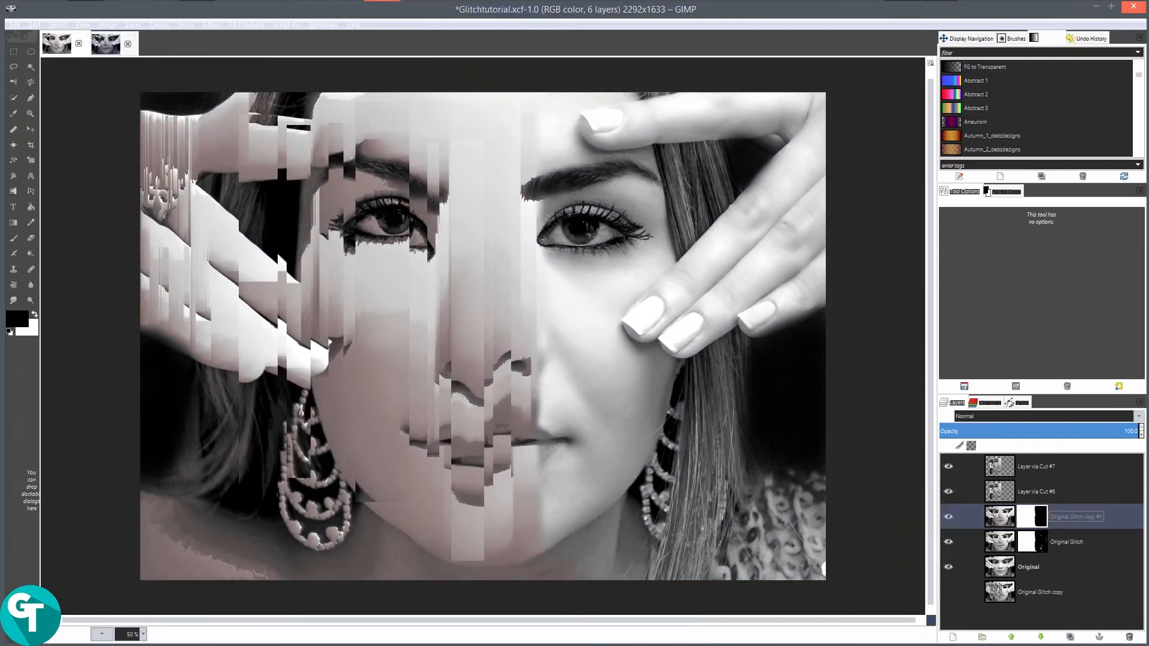
click(13, 238)
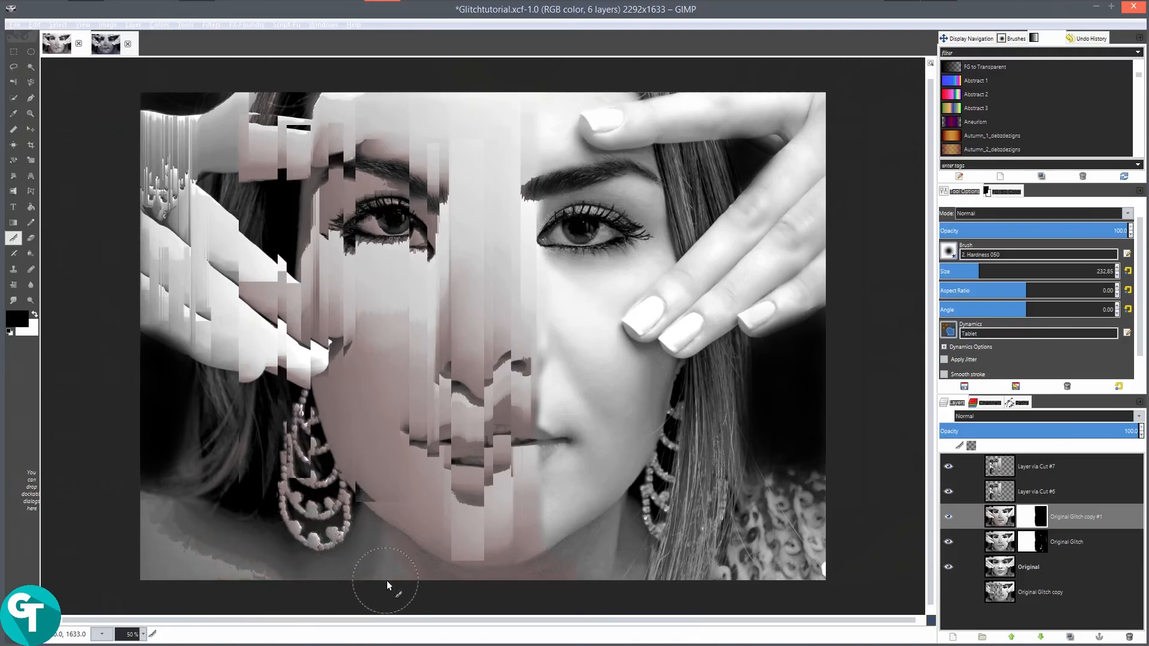
drag(233, 461, 213, 446)
Start a path on the jawline beside the earring and hide the Layer via Cut #6 and Layer via Cut #7 strips.
click(31, 97)
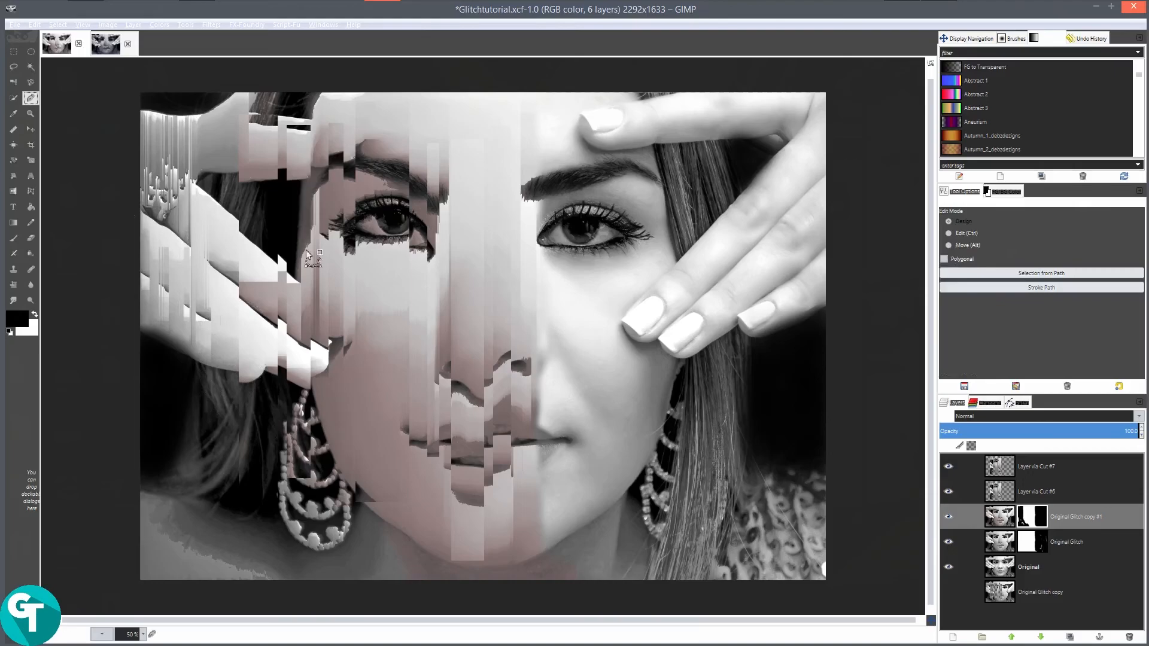
scroll(672, 598, up, 3)
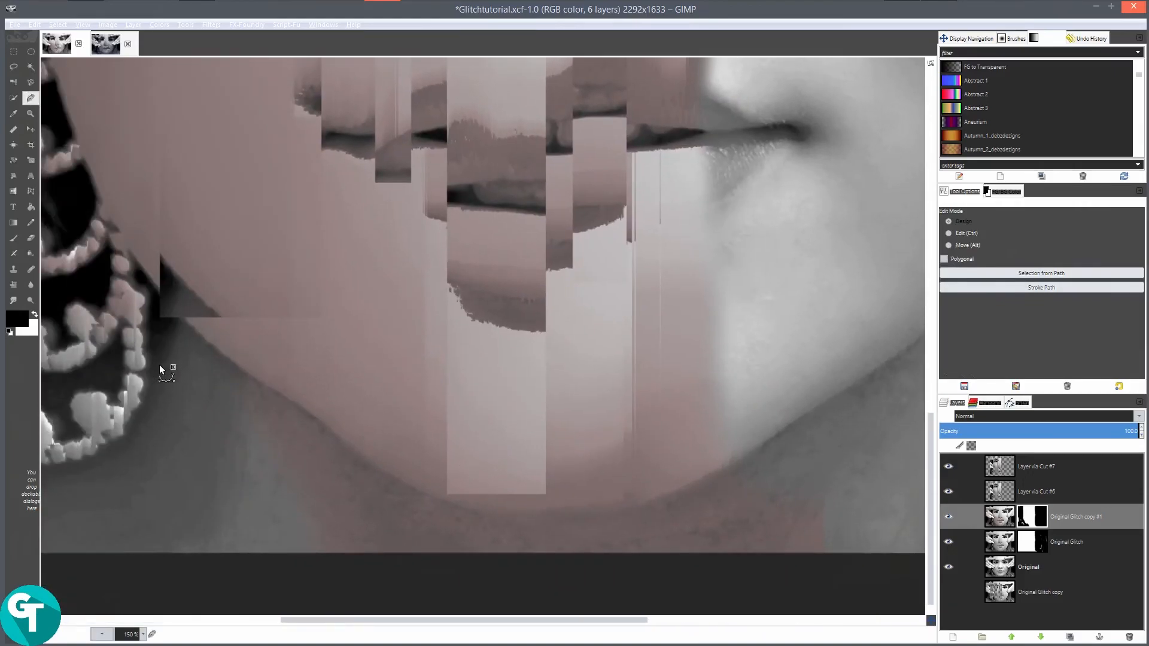
click(186, 318)
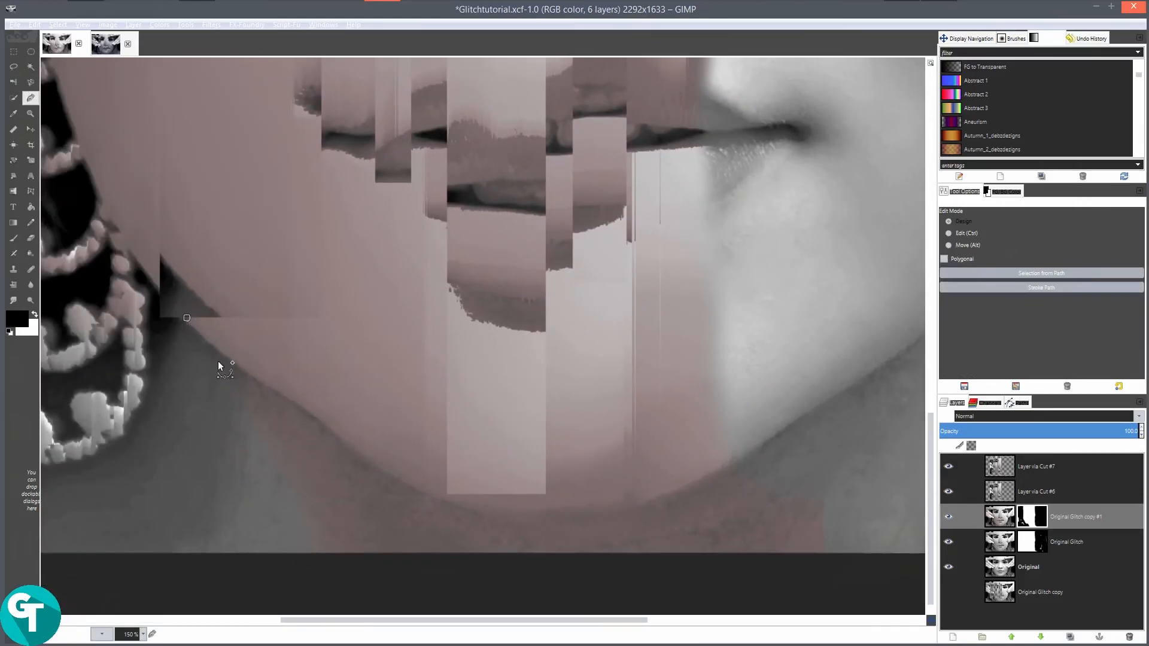
click(949, 492)
click(949, 467)
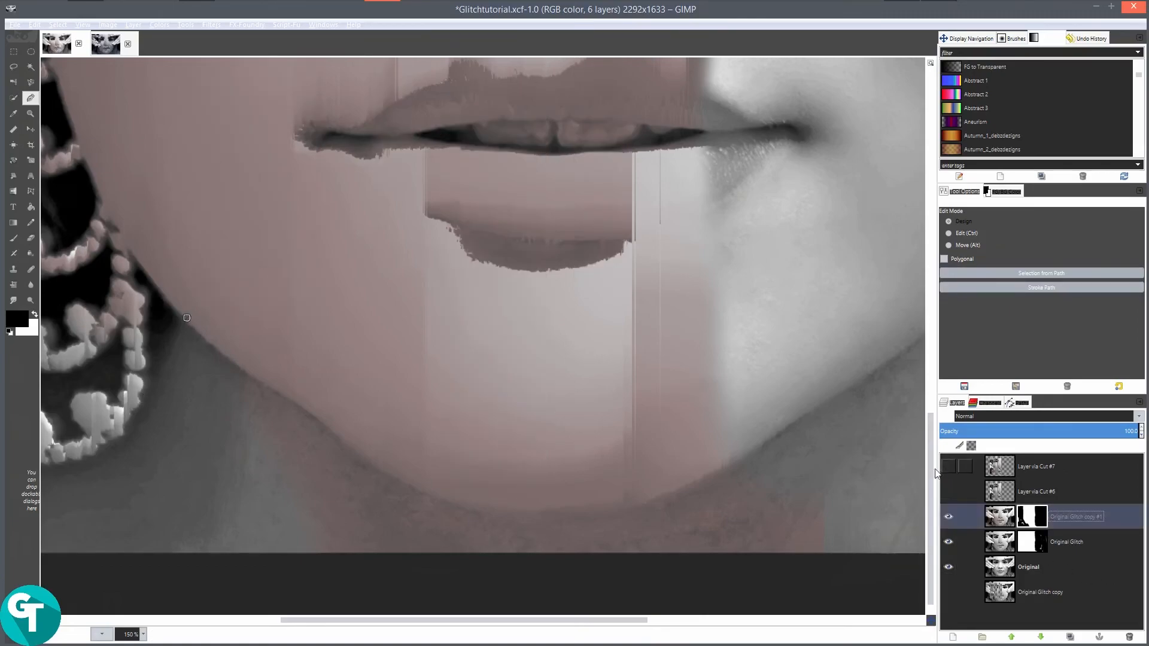
Trace the path along the jaw and chin, and close it around the neck and below the image's lower edge.
click(223, 354)
click(277, 390)
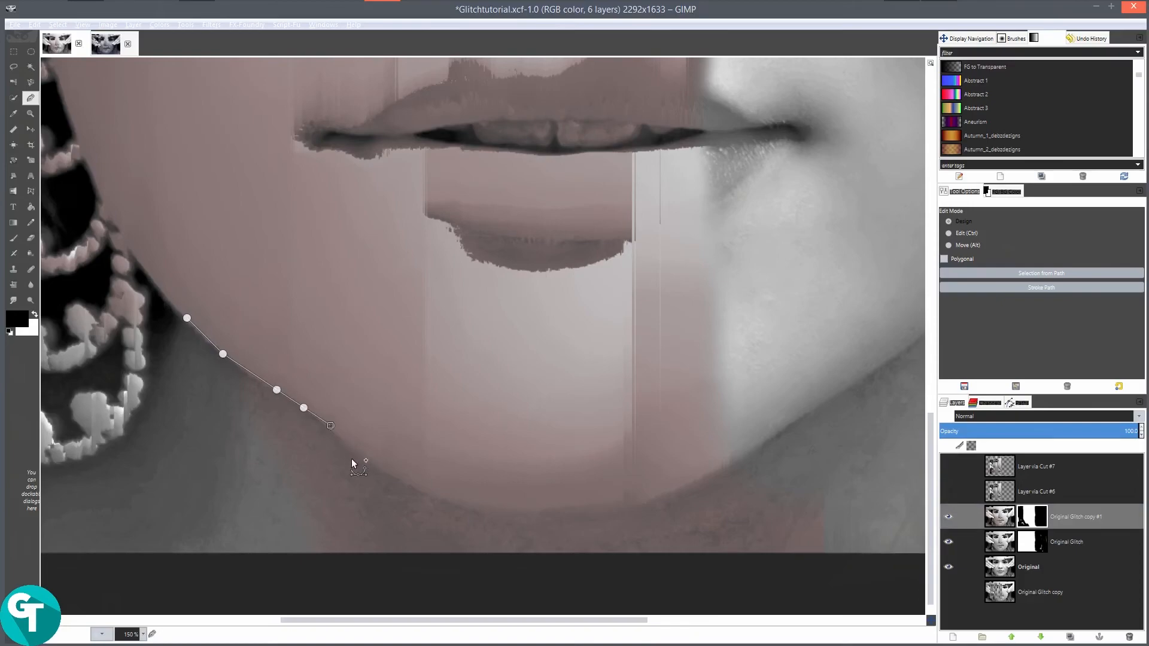
click(429, 488)
click(474, 506)
click(771, 435)
click(815, 399)
click(905, 543)
click(899, 583)
drag(801, 589, 790, 439)
drag(491, 581, 434, 565)
drag(293, 517, 233, 495)
click(157, 424)
click(131, 329)
ctrl+click(176, 169)
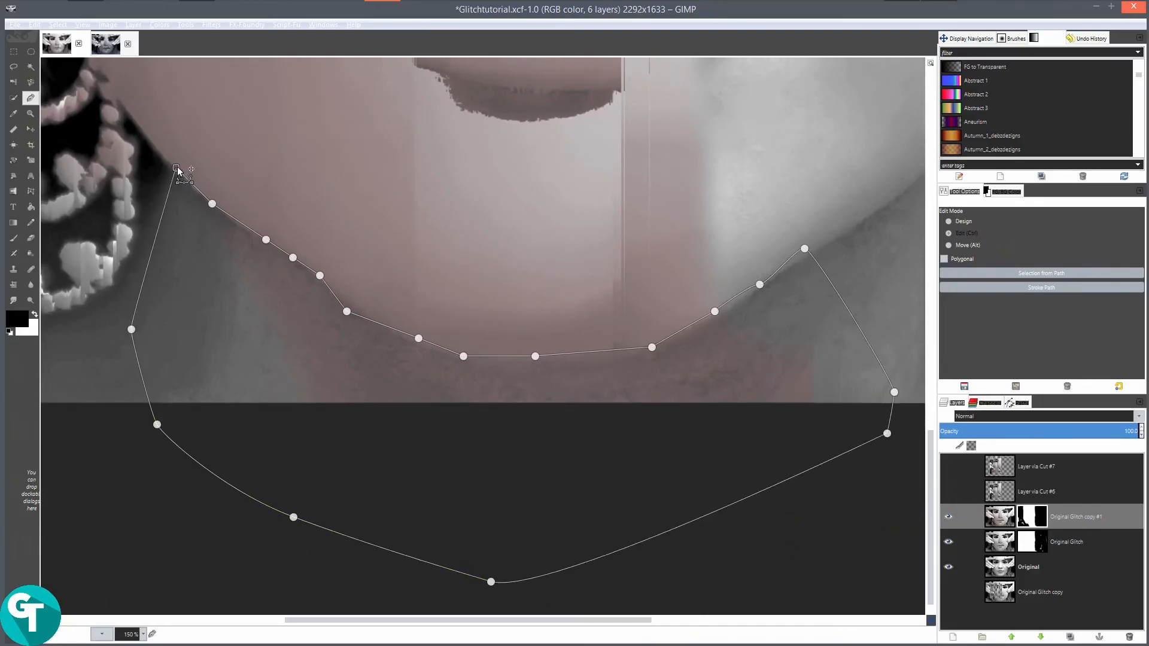
Convert the closed neck path to a selection and feather it by 10 pixels.
right_click(252, 305)
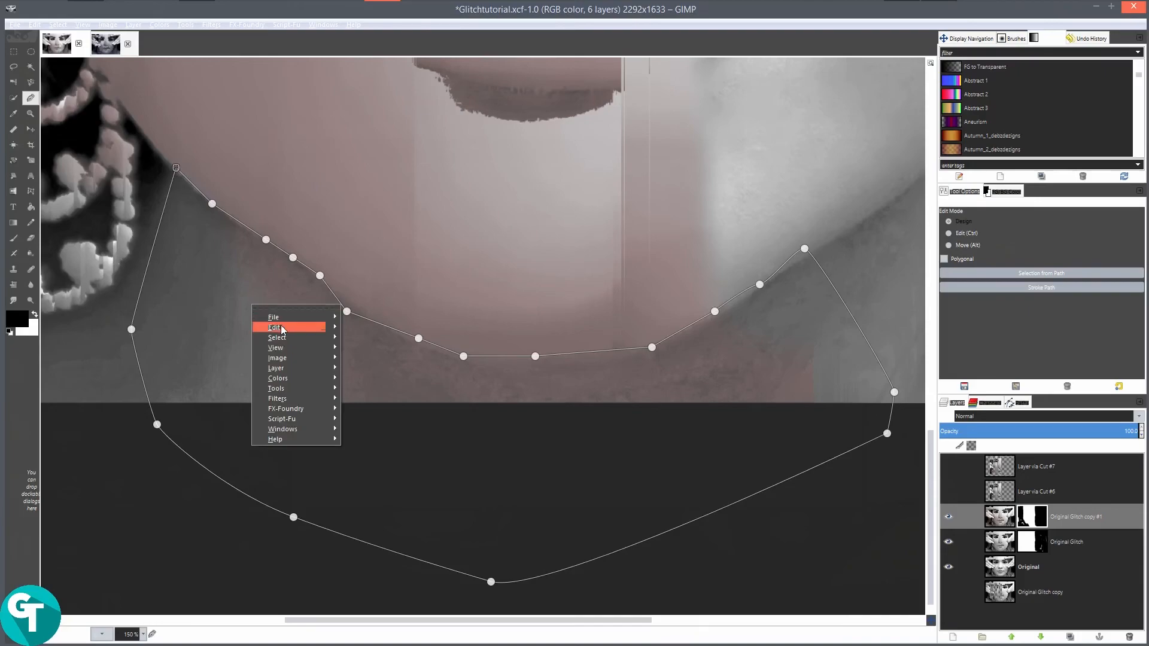
mouse_move(281, 337)
click(404, 414)
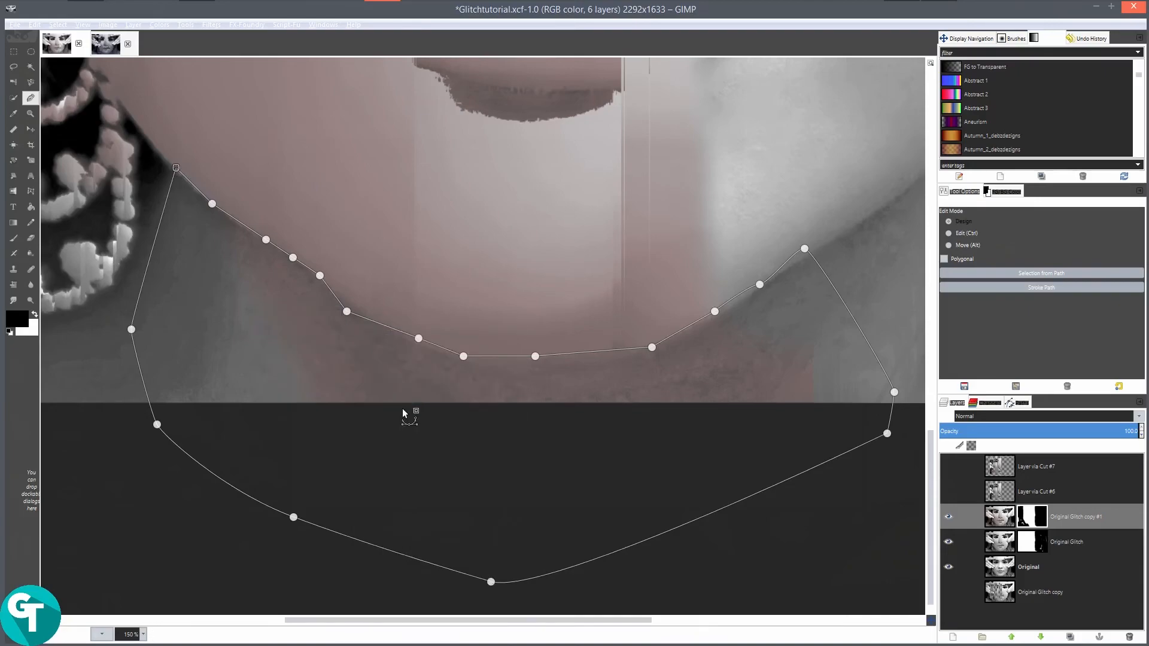
click(58, 24)
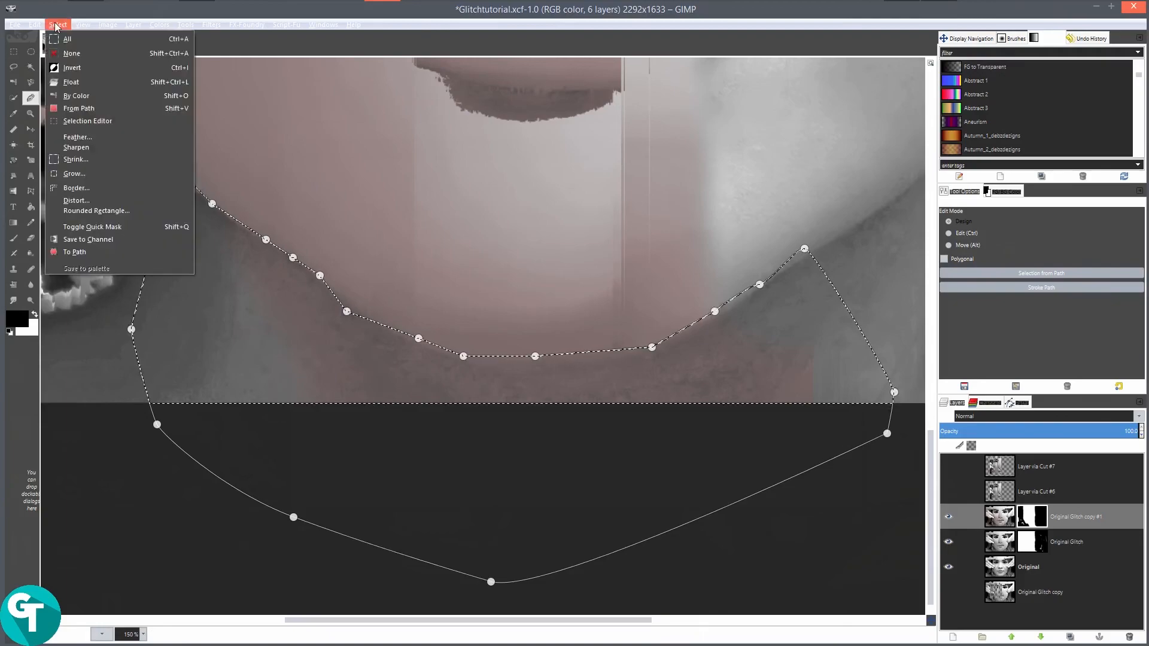
click(89, 140)
text(10)
click(244, 226)
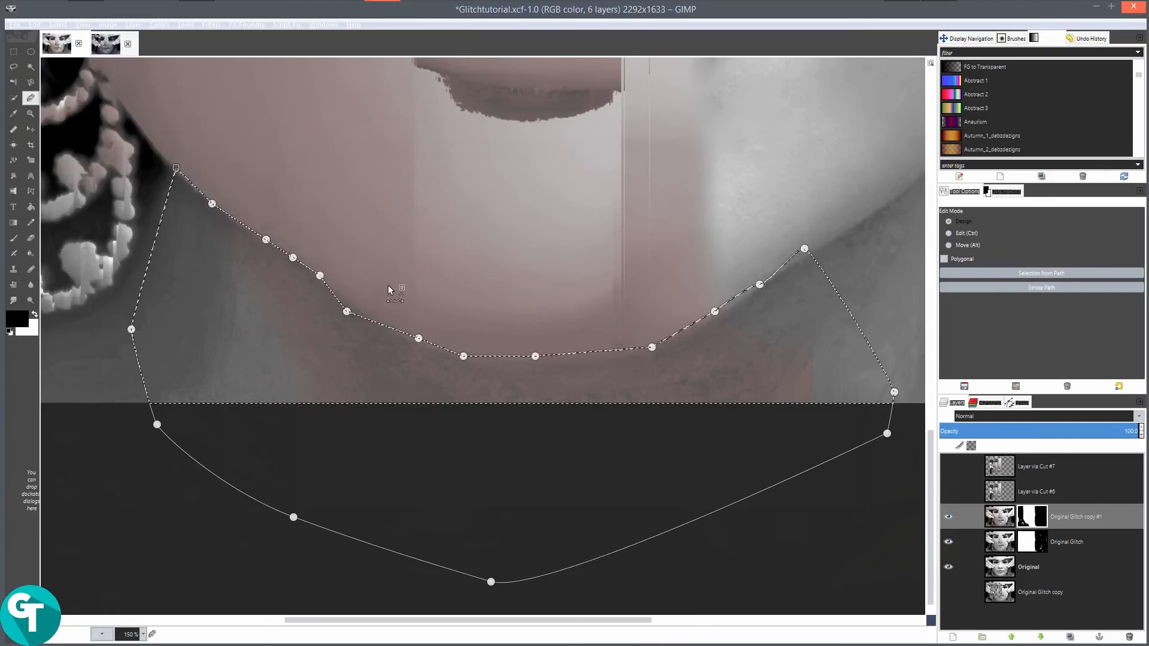
Fill the neck selection with black on the Original Glitch copy #1 mask, and clear the selection.
drag(17, 319, 314, 336)
key(ctrl+shift+a)
key(m)
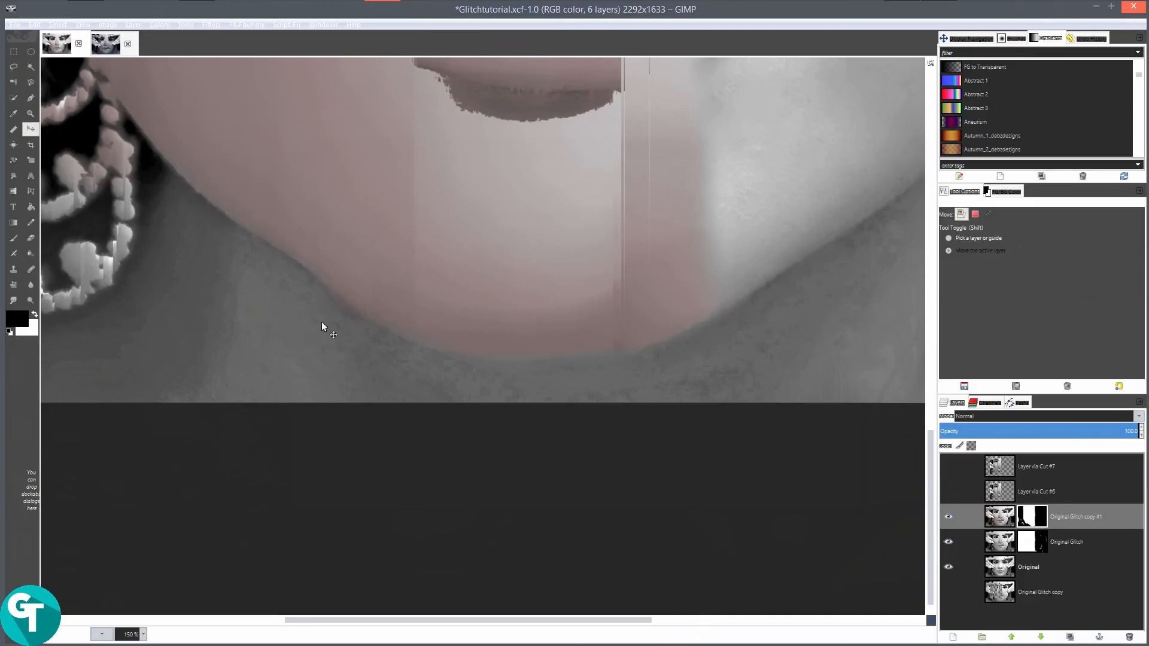
key(minus)
key(minus)
key(minus)
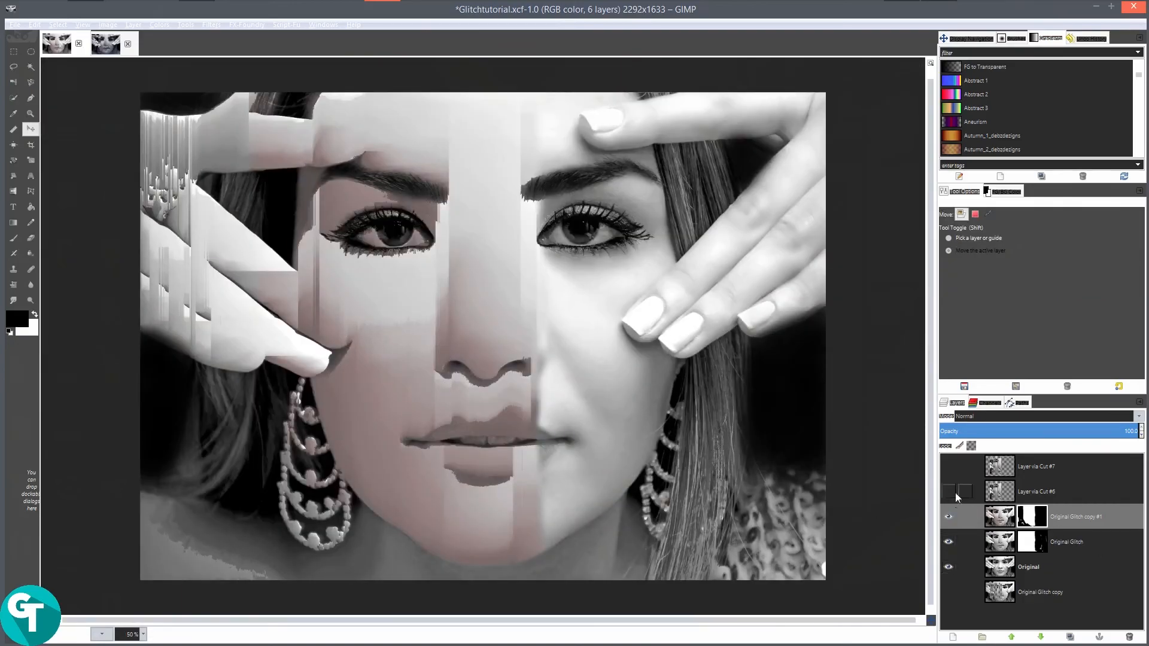
Show the Layer via Cut #7 strips again and review the whole tinted portrait.
click(948, 466)
key(minus)
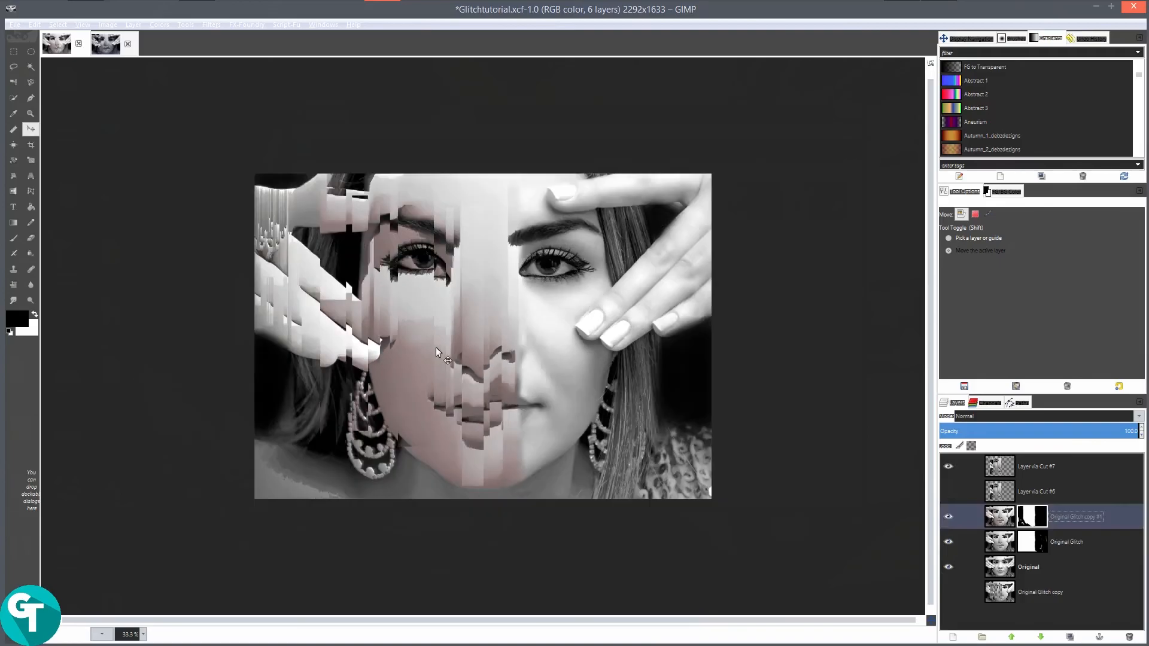
drag(508, 363, 510, 354)
key(plus)
key(plus)
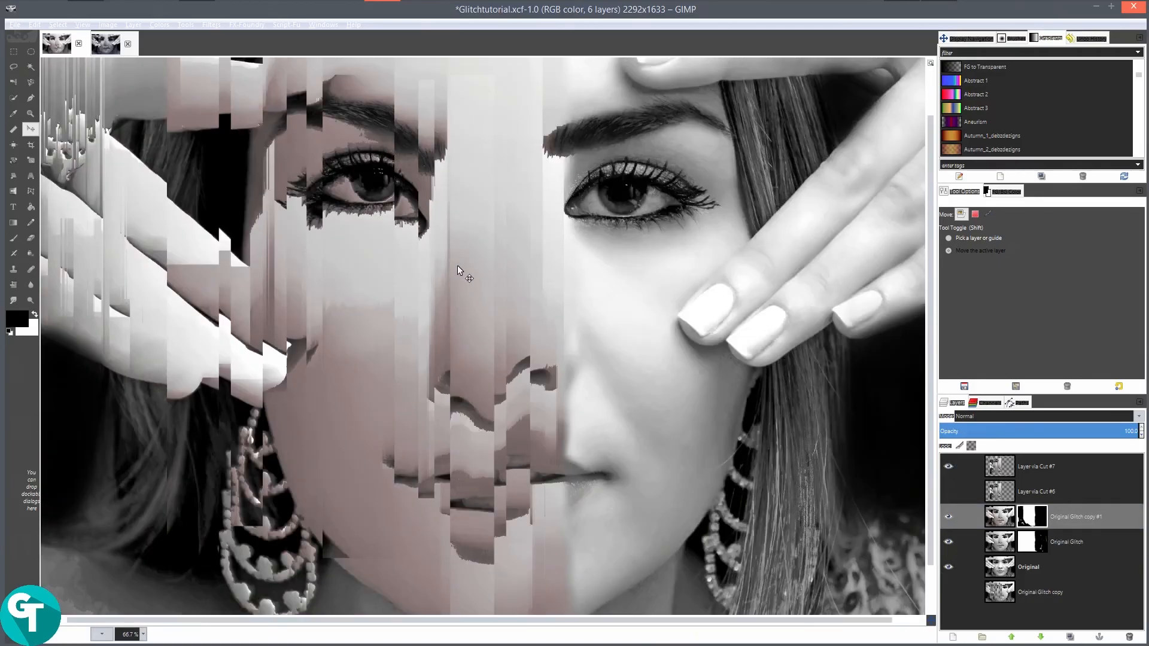
key(minus)
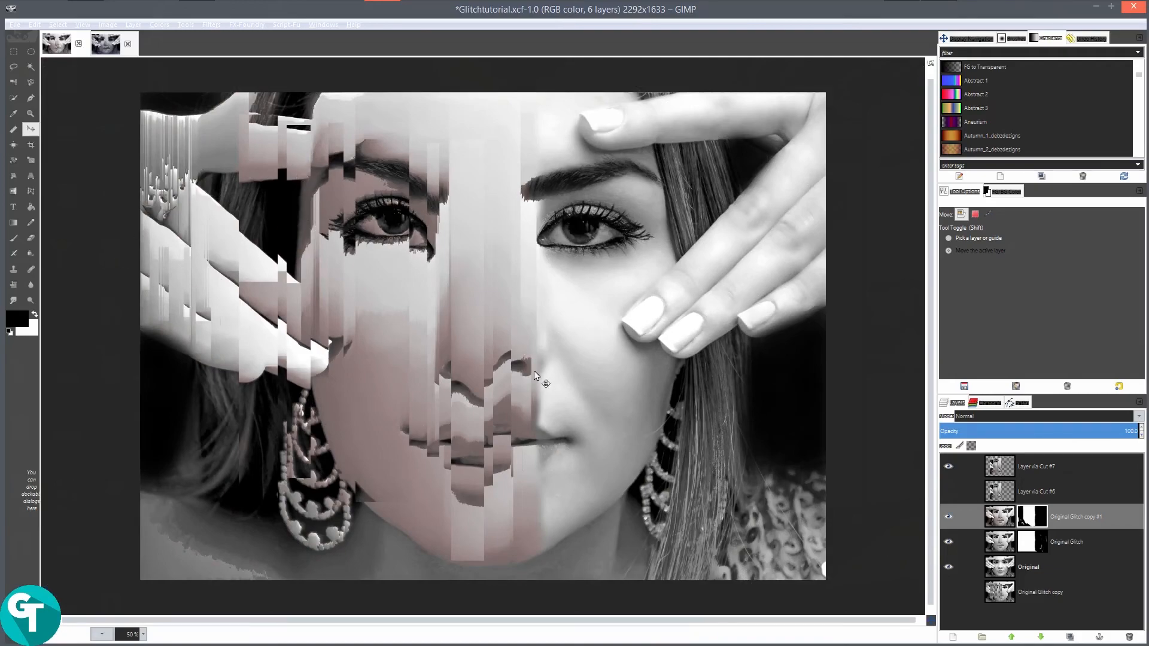
scroll(534, 371, down, 1)
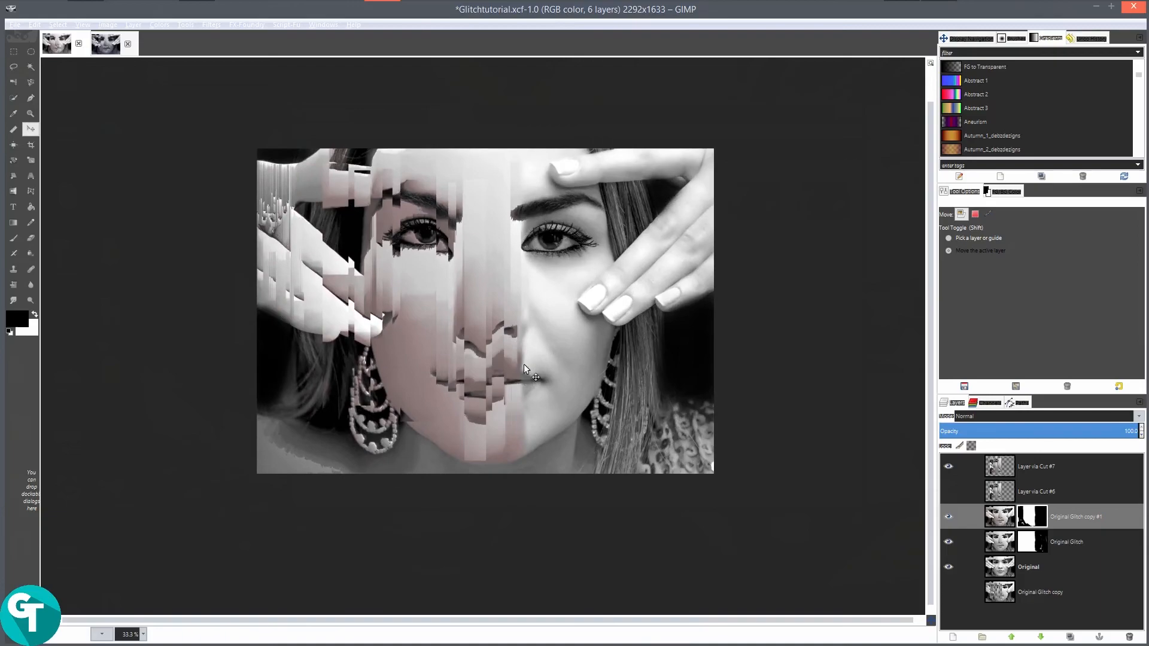
drag(525, 339, 522, 380)
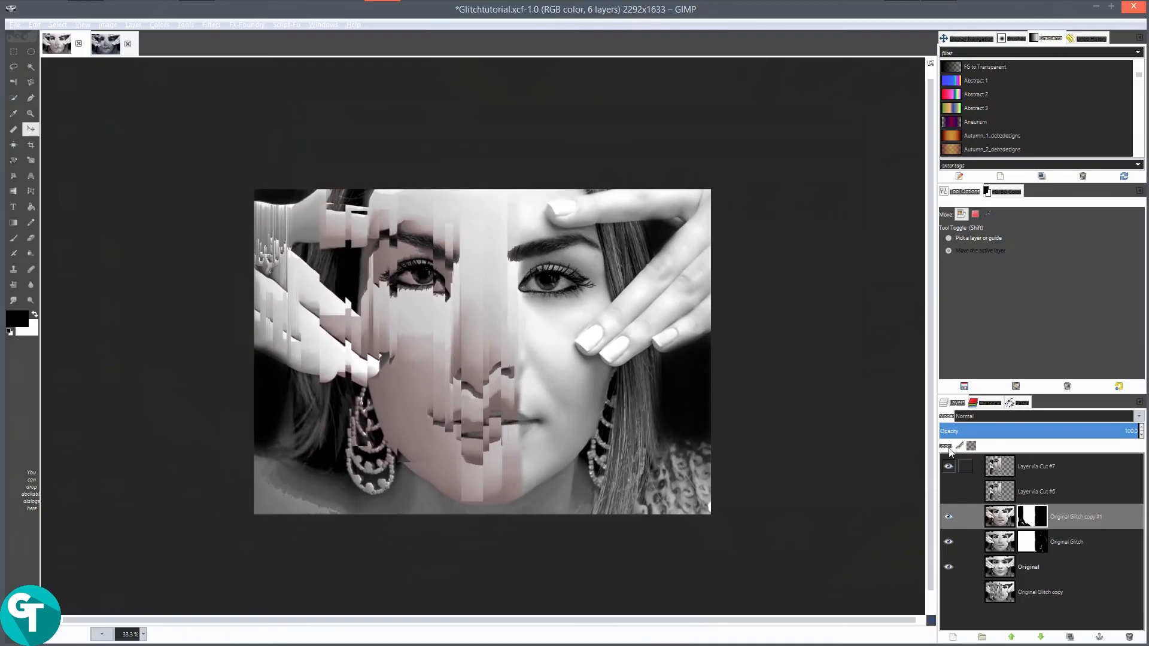
scroll(738, 451, up, 1)
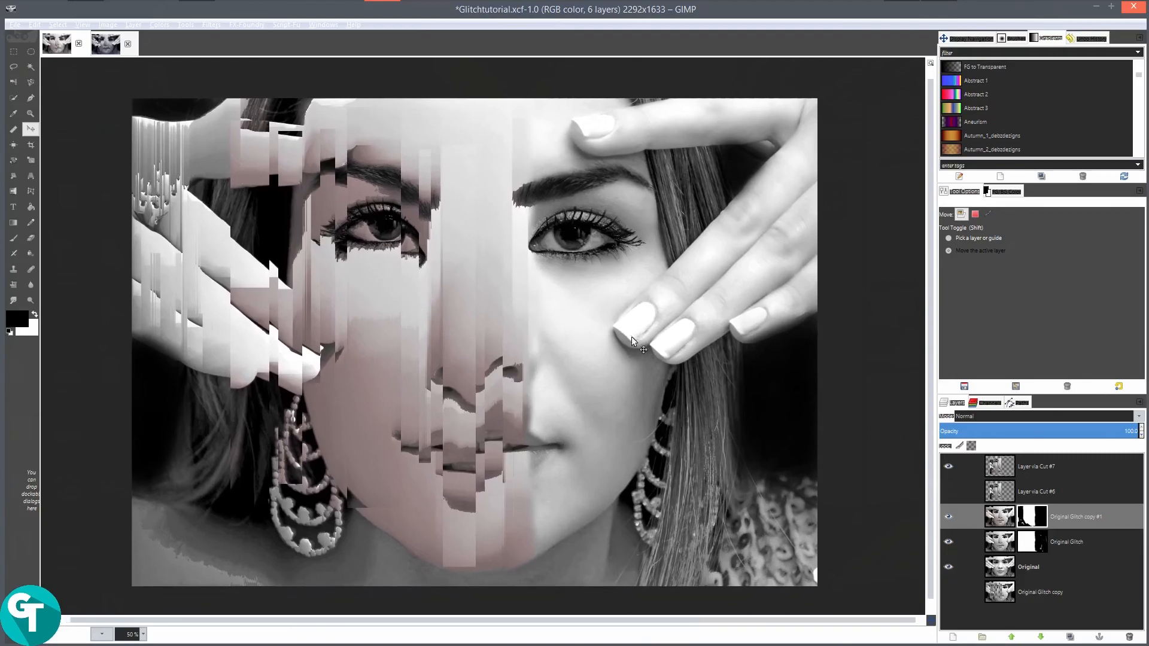
Add a transparent 2292 x 1633 layer named Darken above Layer via Cut #7.
click(963, 466)
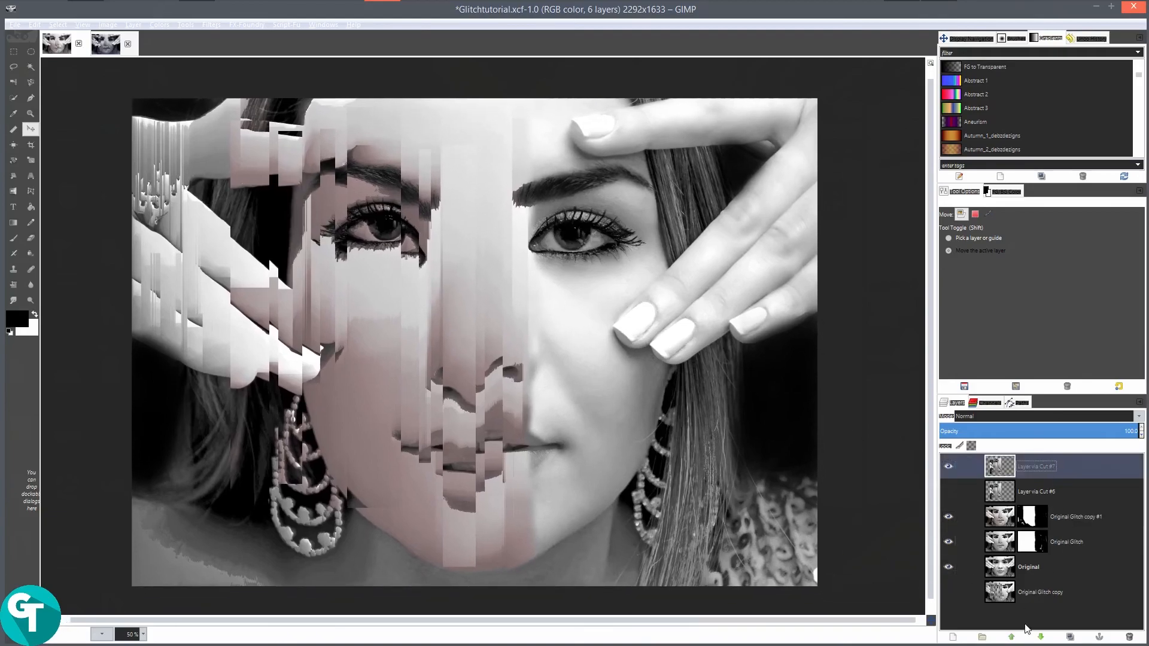
click(957, 638)
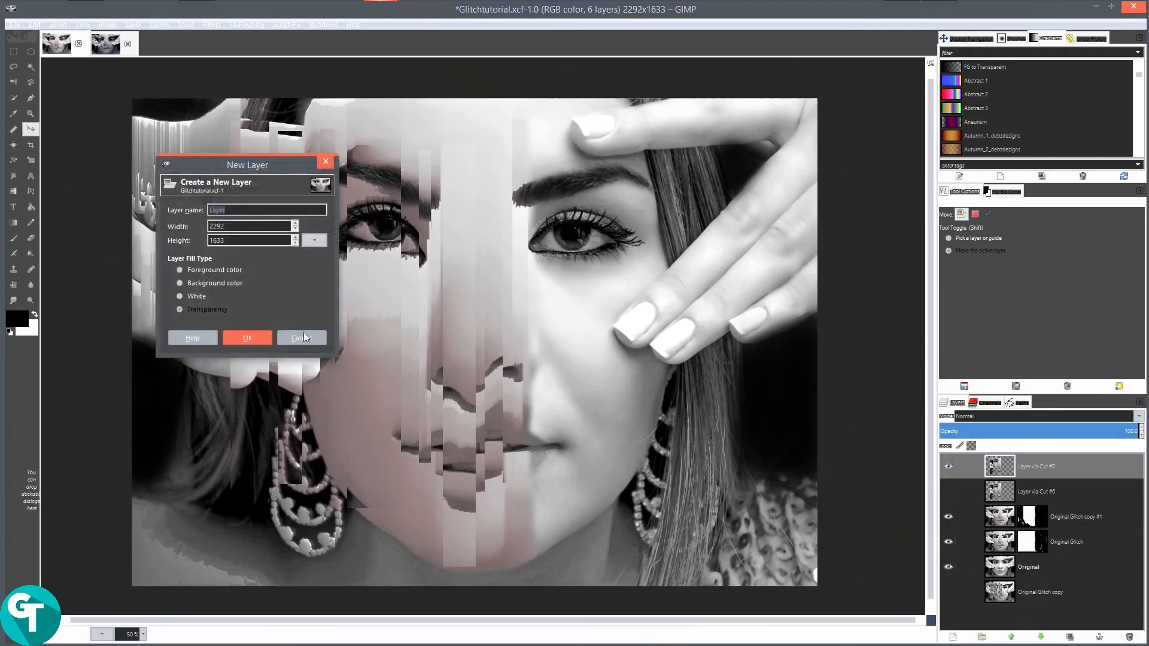
text(Darken)
key(Return)
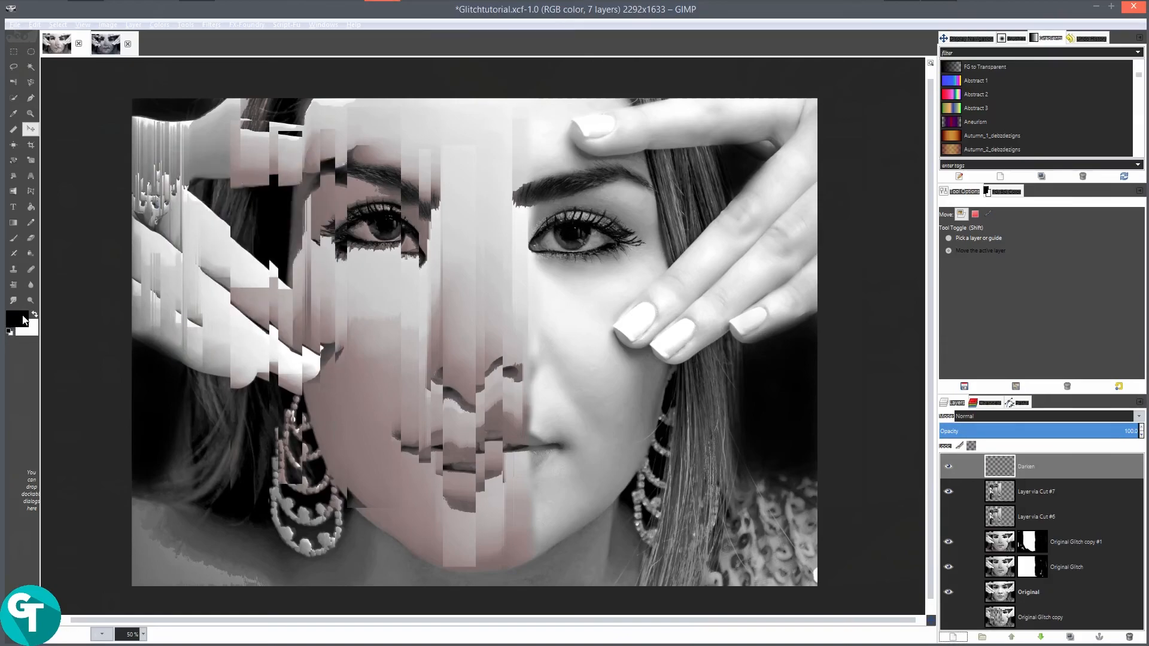
Lower the Paintbrush opacity to about 7 and set the Darken layer's blend mode to Multiply.
click(13, 238)
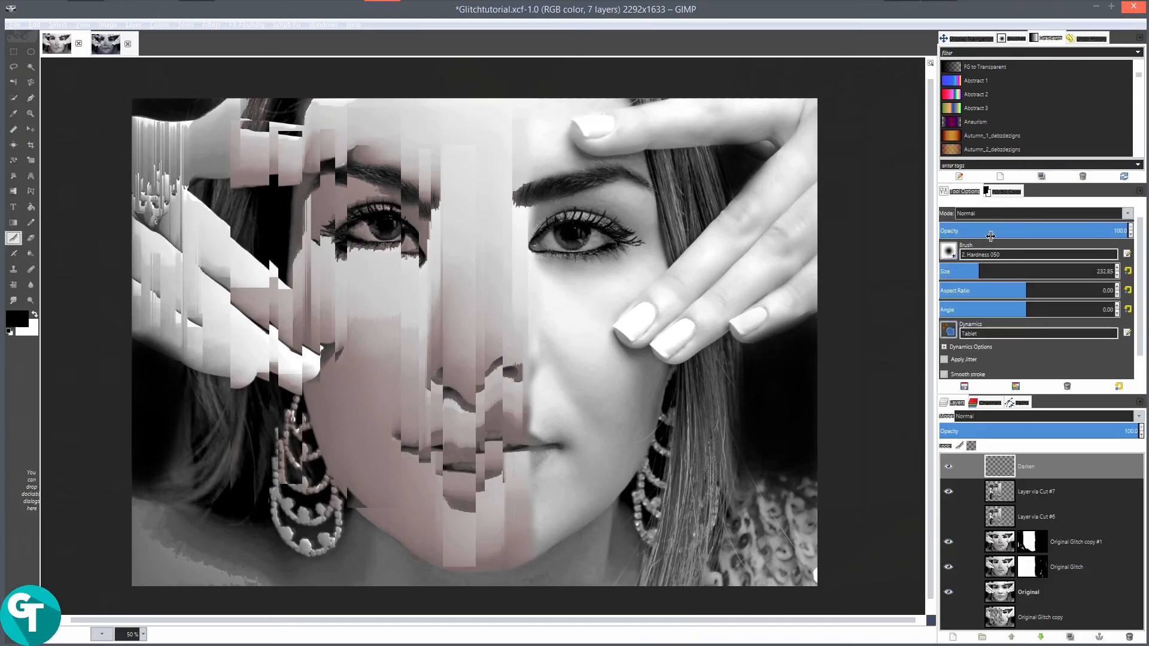
drag(1021, 228, 962, 230)
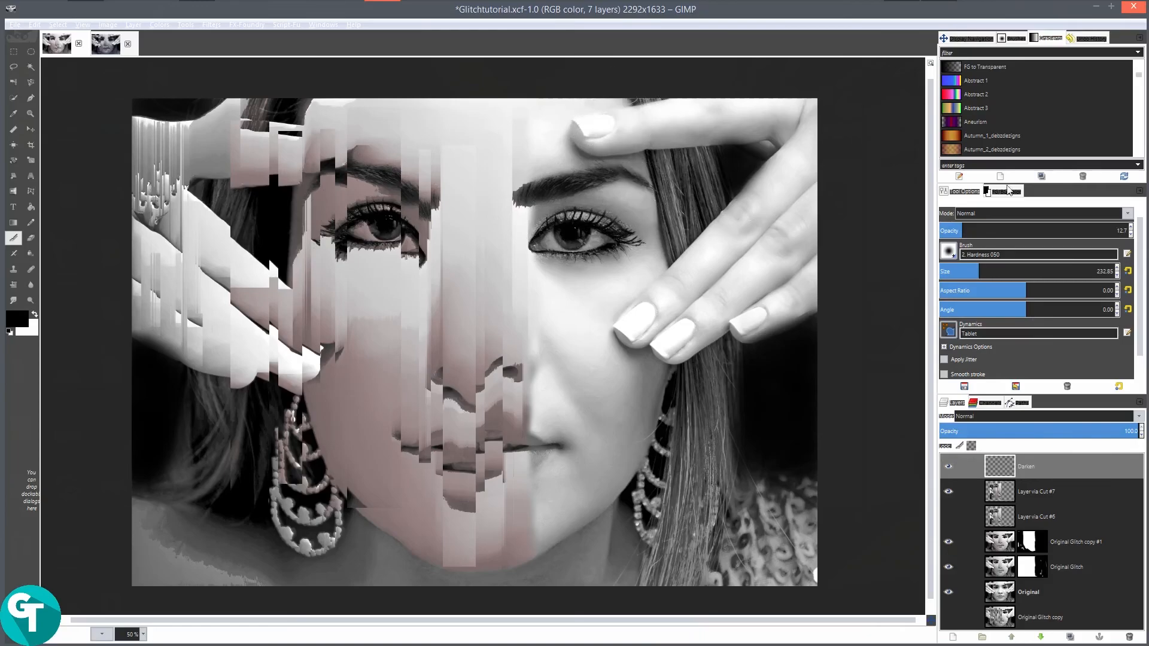
drag(960, 232, 953, 231)
click(1036, 473)
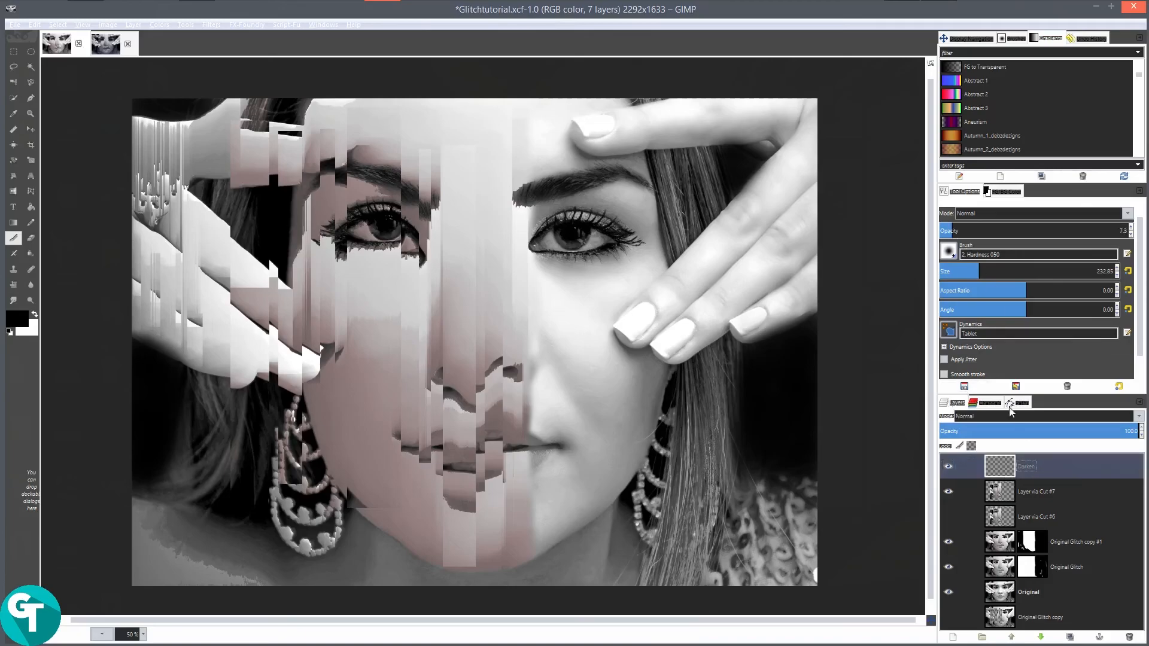
click(1007, 418)
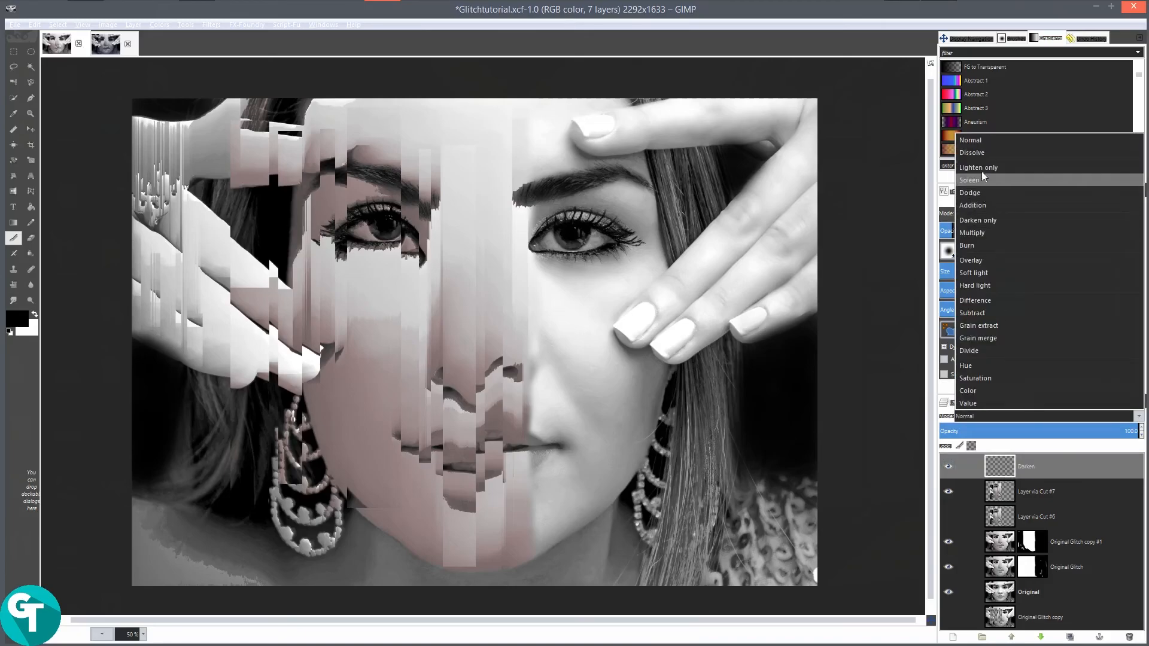
click(985, 231)
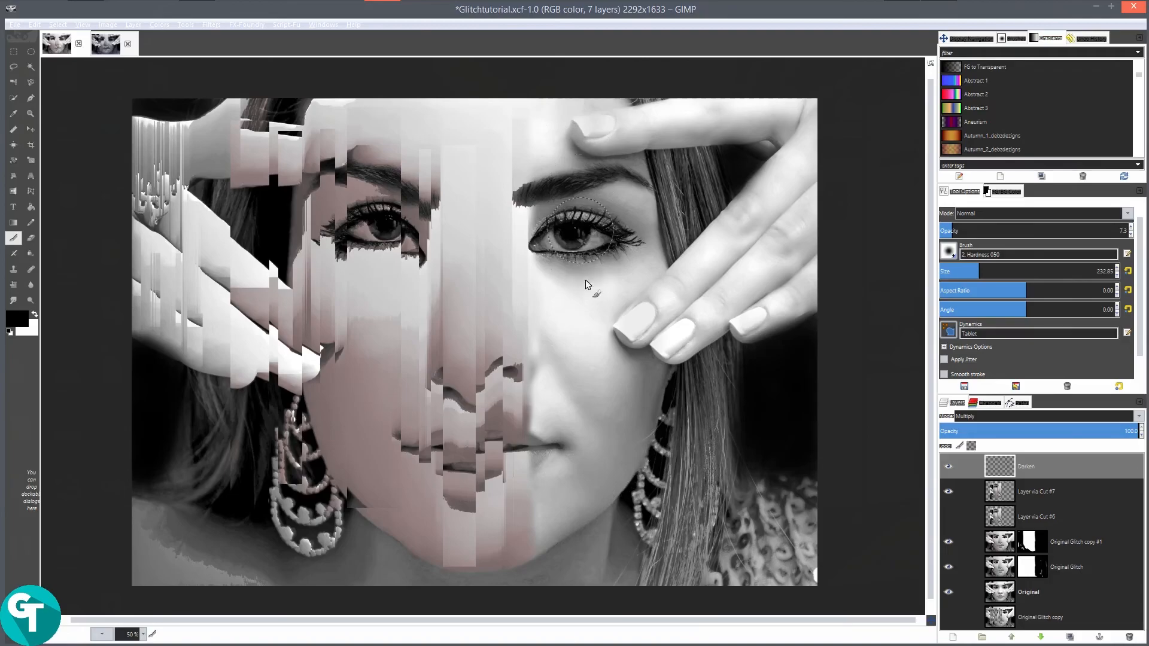
Paint soft black shading on the Darken layer over the fingertips, cheek and mouth area of the unglitched half of the face.
mouse_move(599, 116)
mouse_down()
mouse_move(639, 302)
mouse_move(605, 88)
mouse_move(547, 106)
mouse_move(555, 315)
mouse_up()
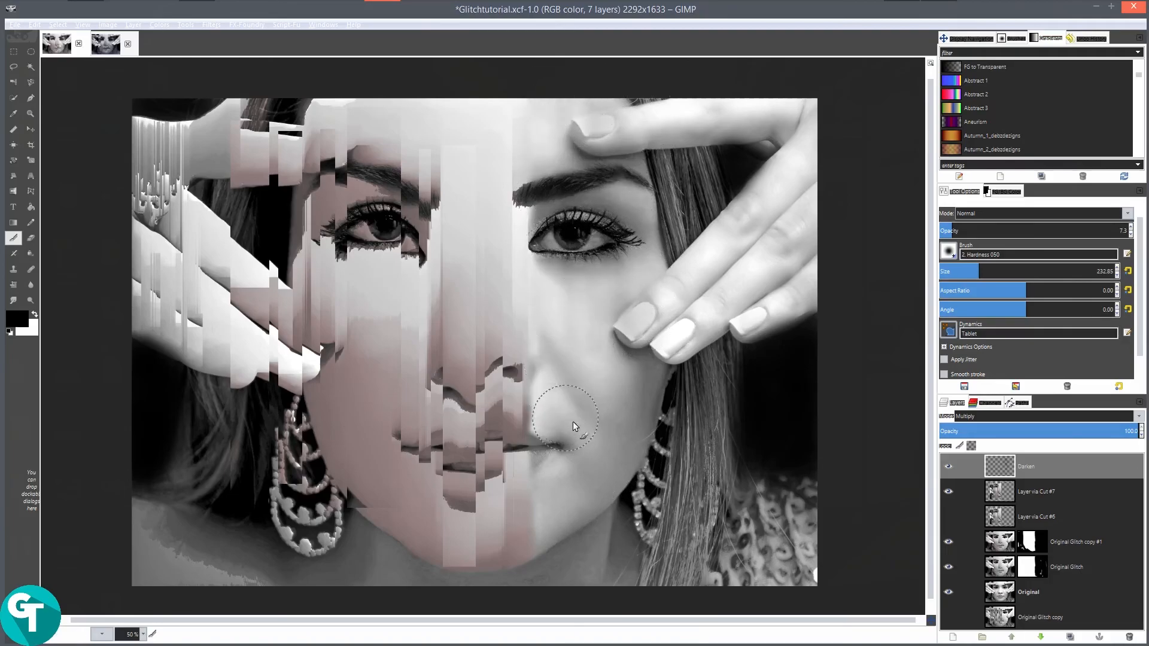
mouse_move(589, 249)
mouse_down()
mouse_move(624, 484)
mouse_move(570, 289)
mouse_move(573, 443)
mouse_move(584, 461)
mouse_move(573, 468)
mouse_move(559, 443)
mouse_up()
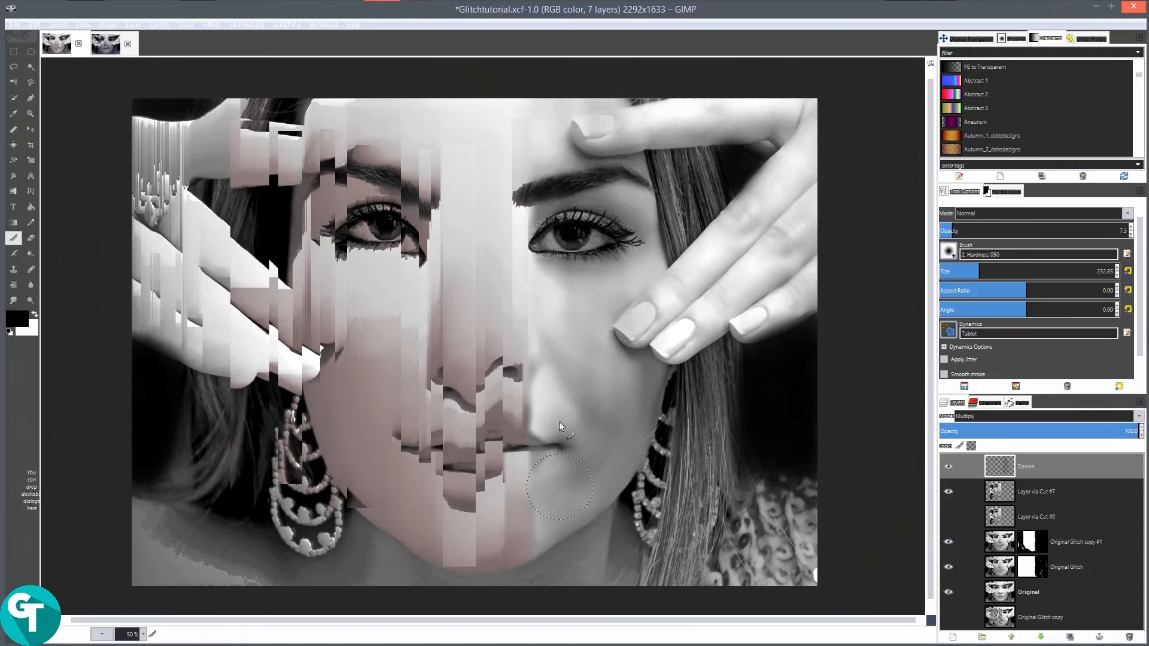
drag(551, 323, 550, 436)
mouse_move(532, 133)
mouse_down()
mouse_move(562, 500)
mouse_move(548, 358)
mouse_move(515, 516)
mouse_up()
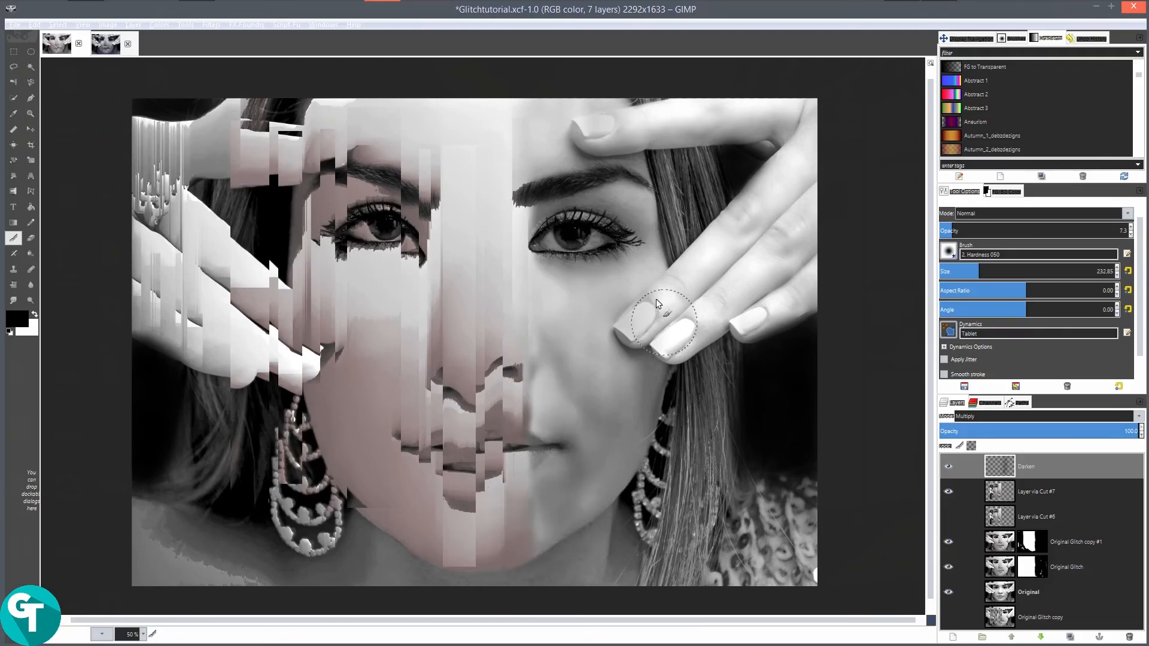
drag(585, 112, 629, 211)
Undo the darkening brush strokes and the Multiply mode change on the Darken layer.
key(ctrl+z)
key(ctrl+z)
key(ctrl+z)
key(ctrl+z)
key(ctrl+z)
key(ctrl+z)
key(ctrl+z)
key(ctrl+z)
key(ctrl+z)
key(ctrl+z)
key(ctrl+z)
key(ctrl+z)
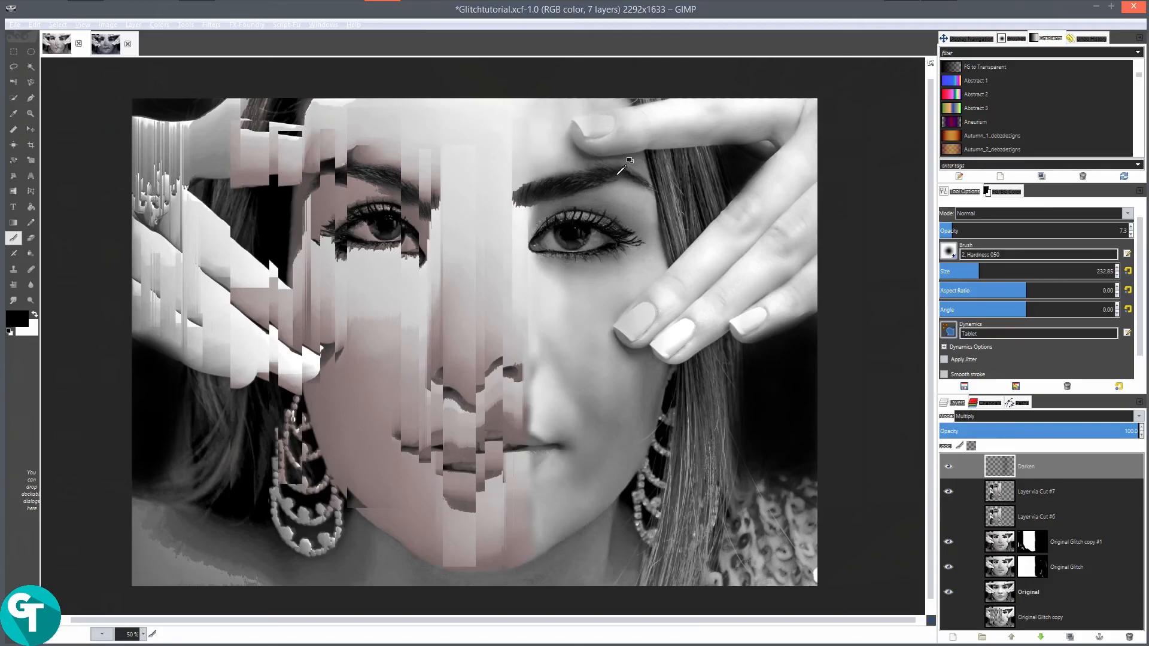
key(ctrl+z)
key(ctrl+z)
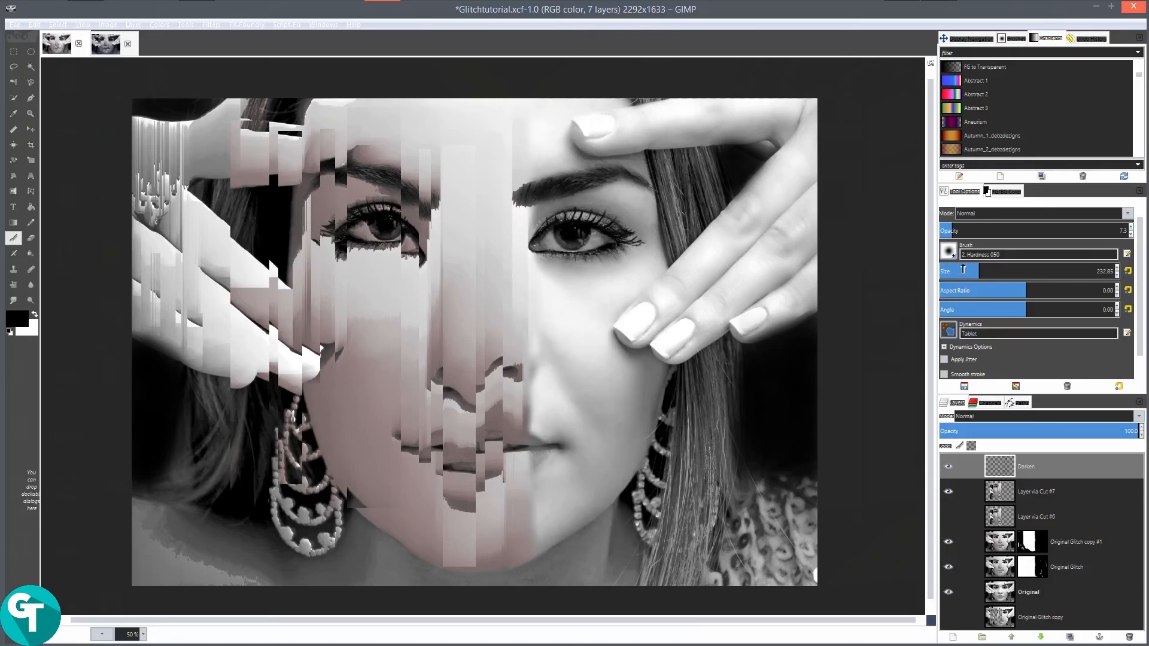
Set the brush size to about 342 and paint soft black shading over the unglitched half of the face on the Darken layer.
drag(991, 268, 998, 269)
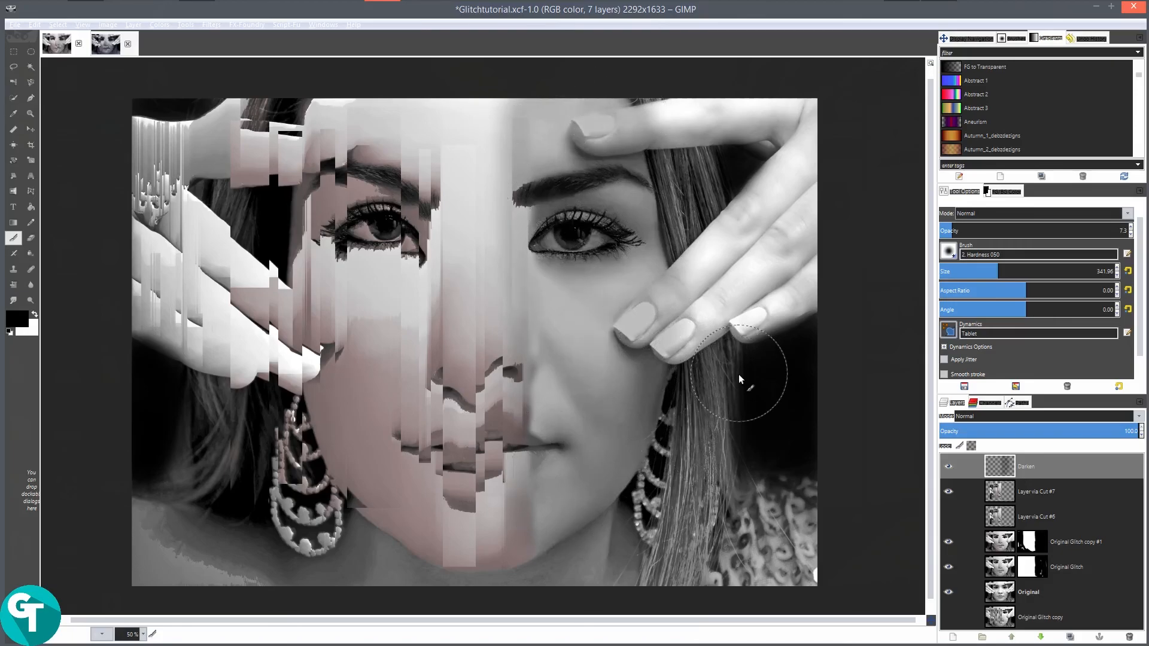
key(minus)
key(minus)
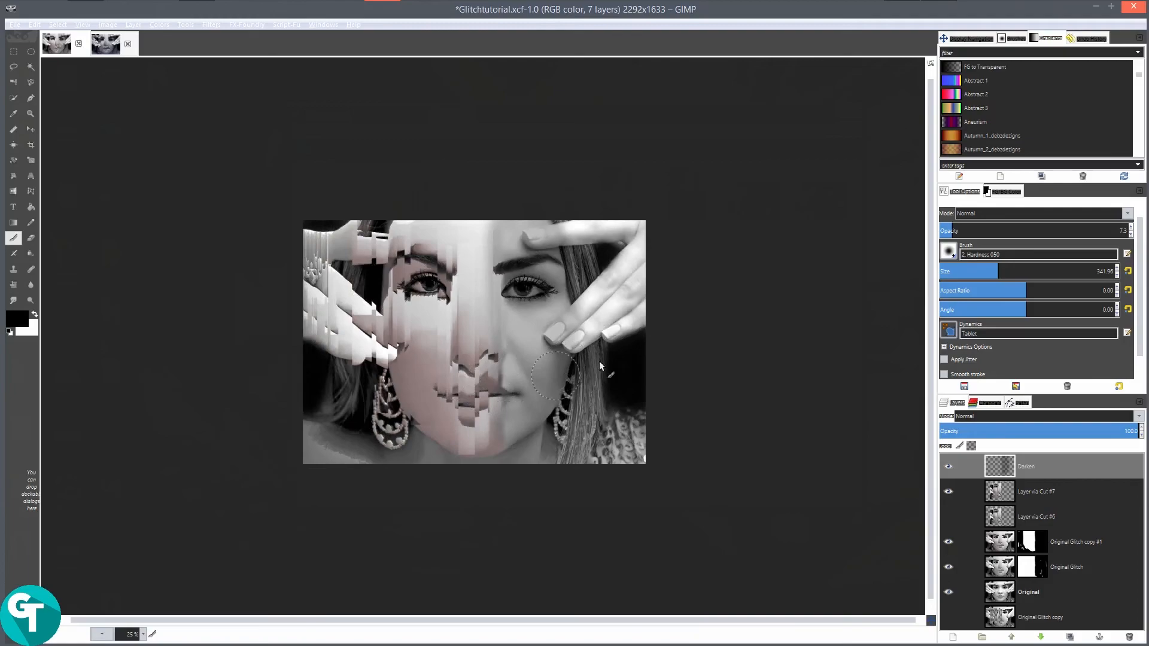
key(plus)
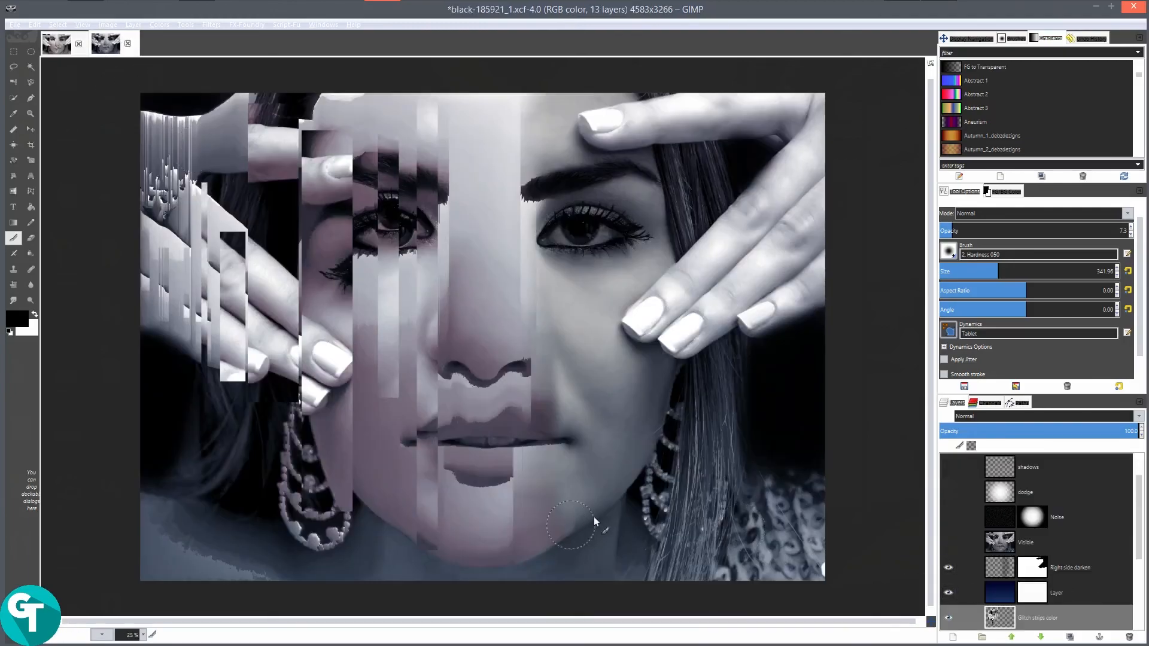
Examine the layer stack of the black-185921_1.xcf image, from the Glitch layers up to Right side darken.
scroll(1056, 557, down, 3)
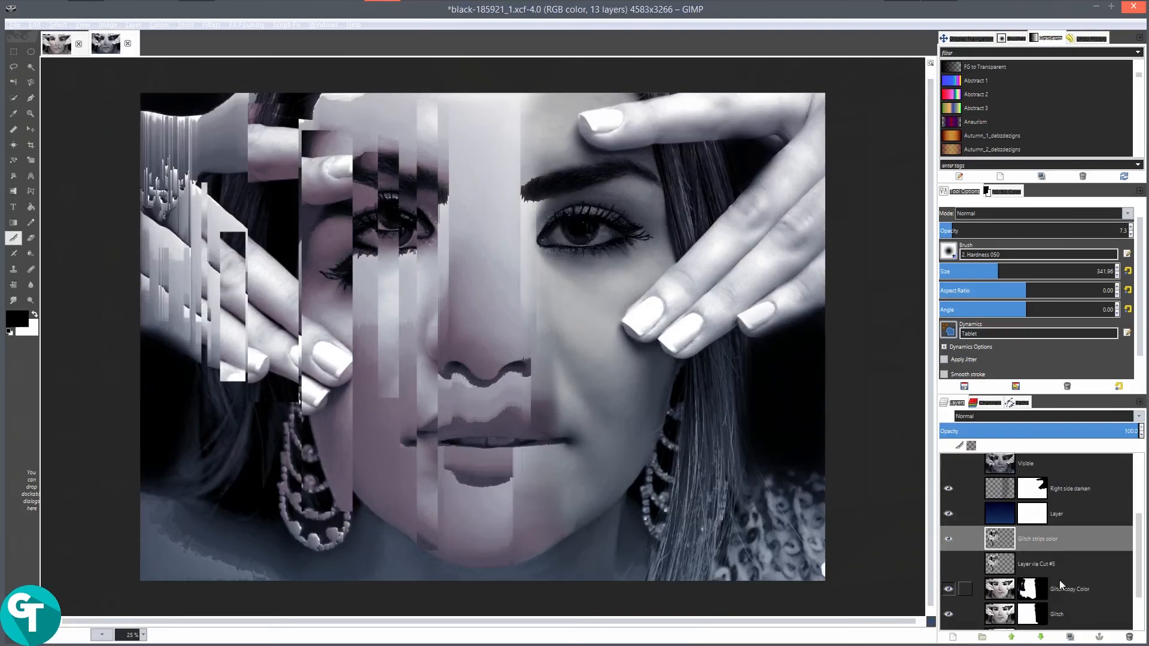
scroll(1084, 562, down, 1)
scroll(1074, 506, up, 1)
scroll(1077, 517, down, 2)
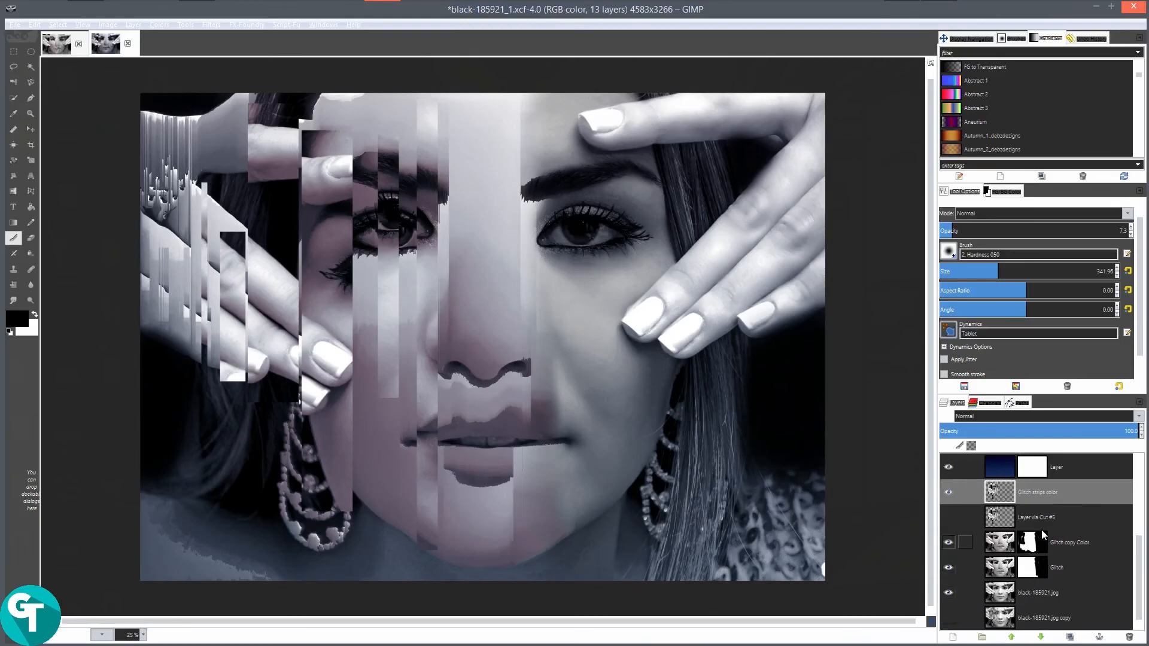
scroll(1041, 527, up, 2)
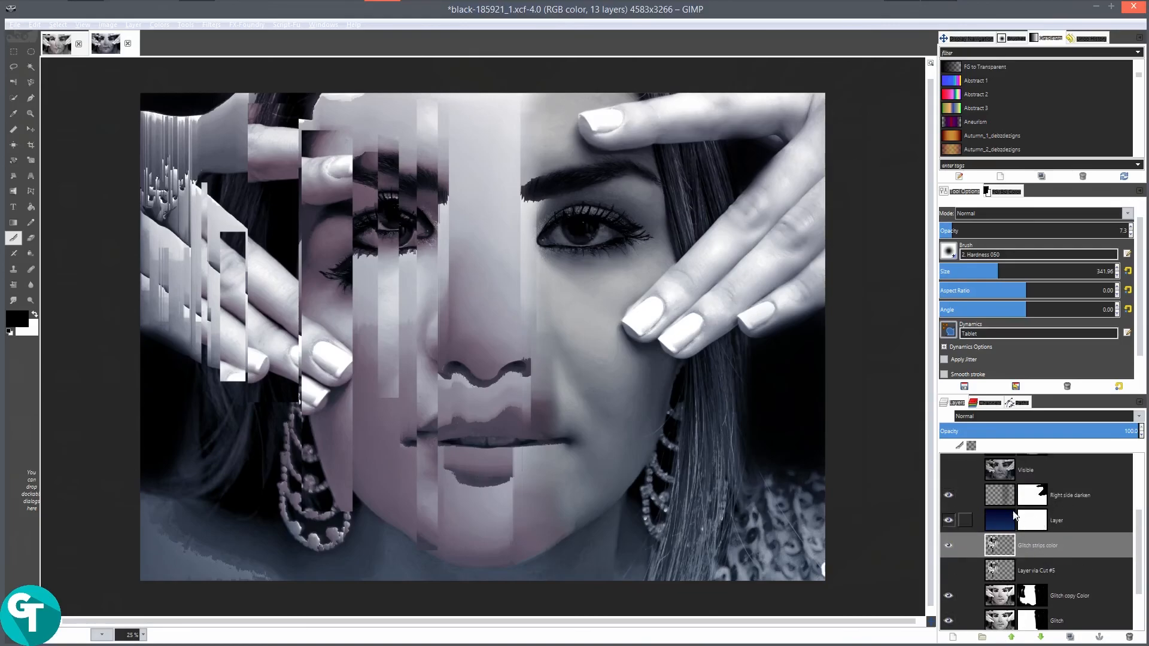
scroll(1062, 490, up, 1)
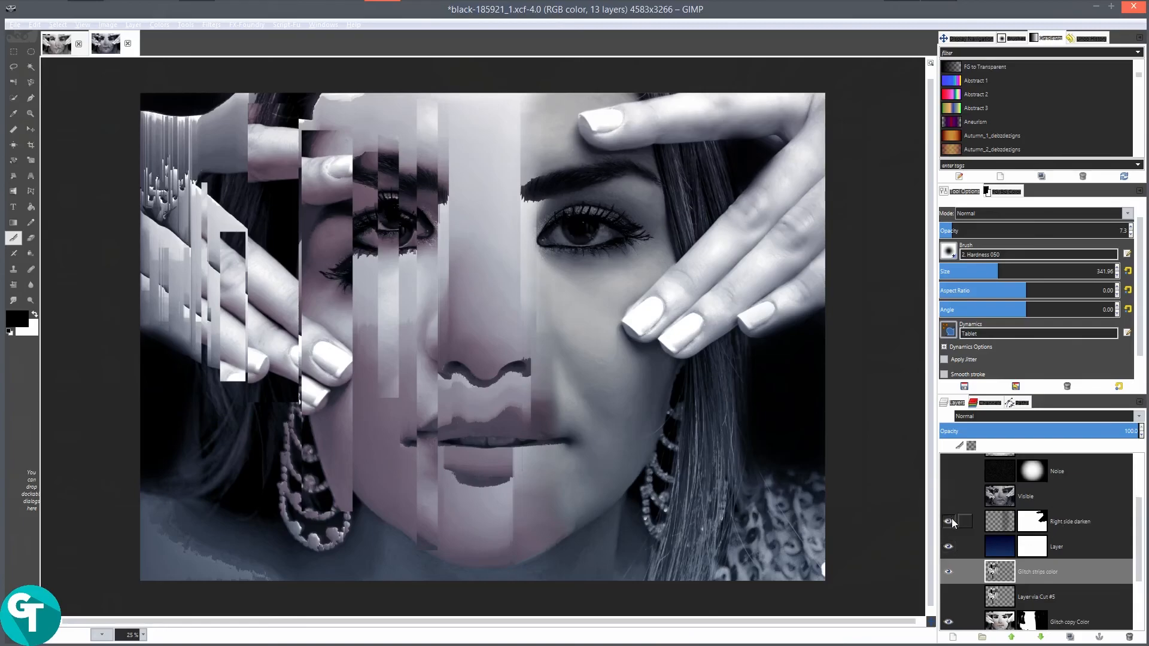
scroll(1060, 543, down, 1)
scroll(1060, 544, up, 2)
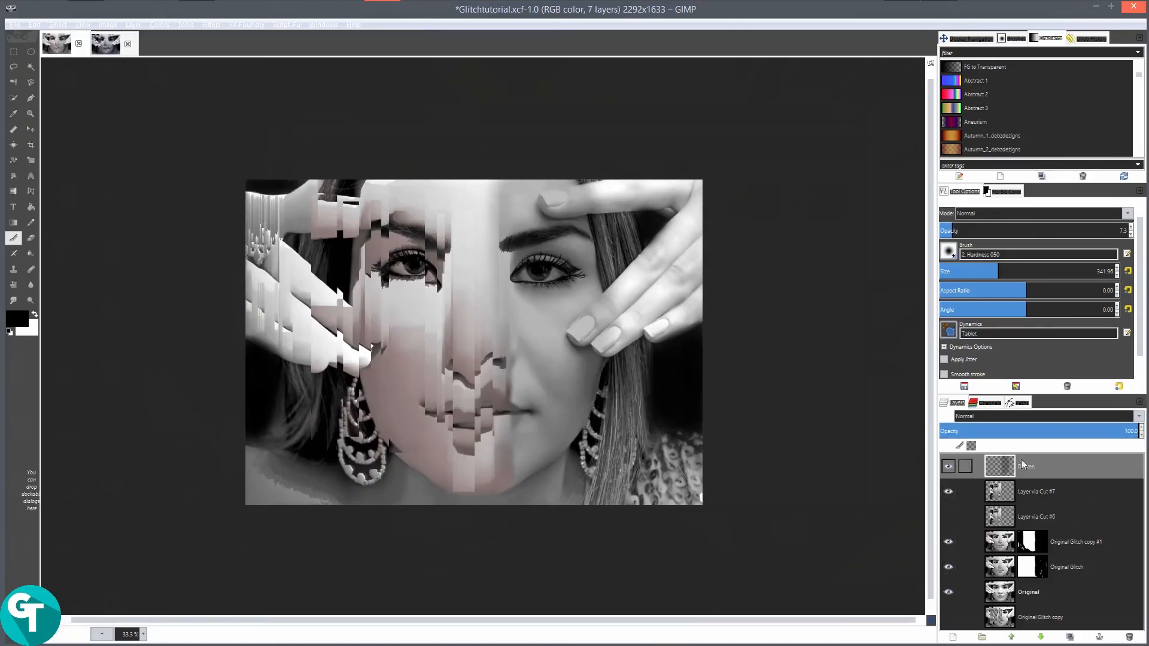
Create a transparent layer named "gradient map" directly above Layer via Cut #7 in the Glitchtutorial image.
click(1032, 493)
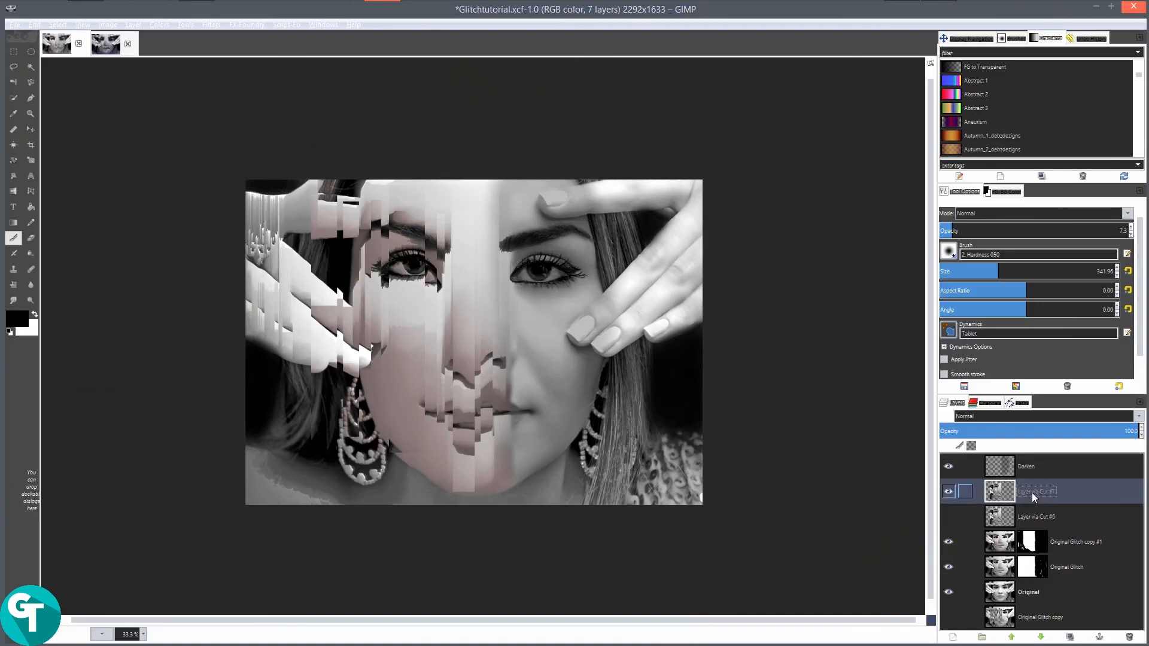
click(953, 637)
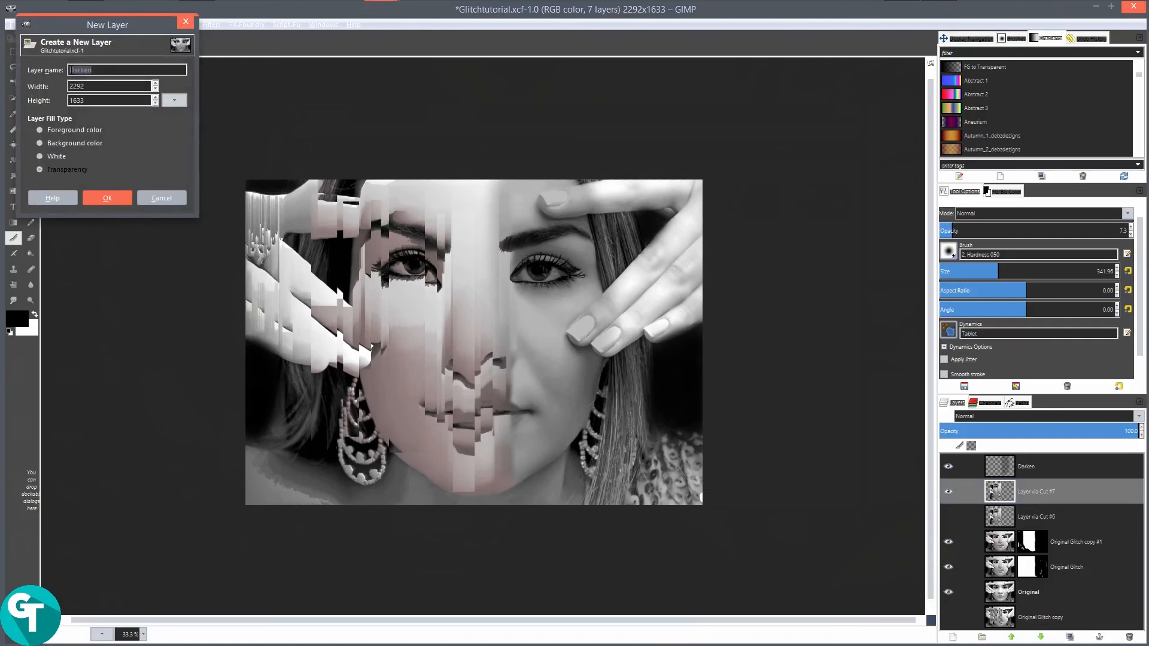
text(gradient map)
key(Return)
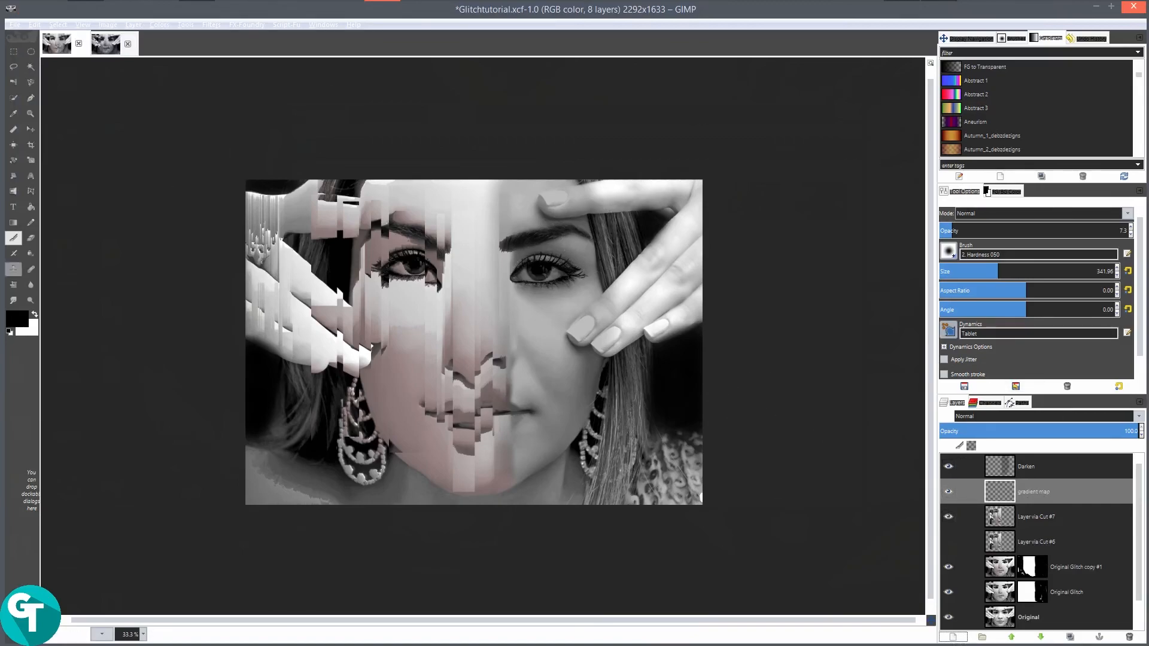
Activate the Gradient tool and choose the Deep Sea gradient preset.
click(13, 222)
scroll(1050, 68, down, 5)
scroll(1003, 94, down, 6)
scroll(1003, 93, down, 4)
scroll(1004, 93, down, 5)
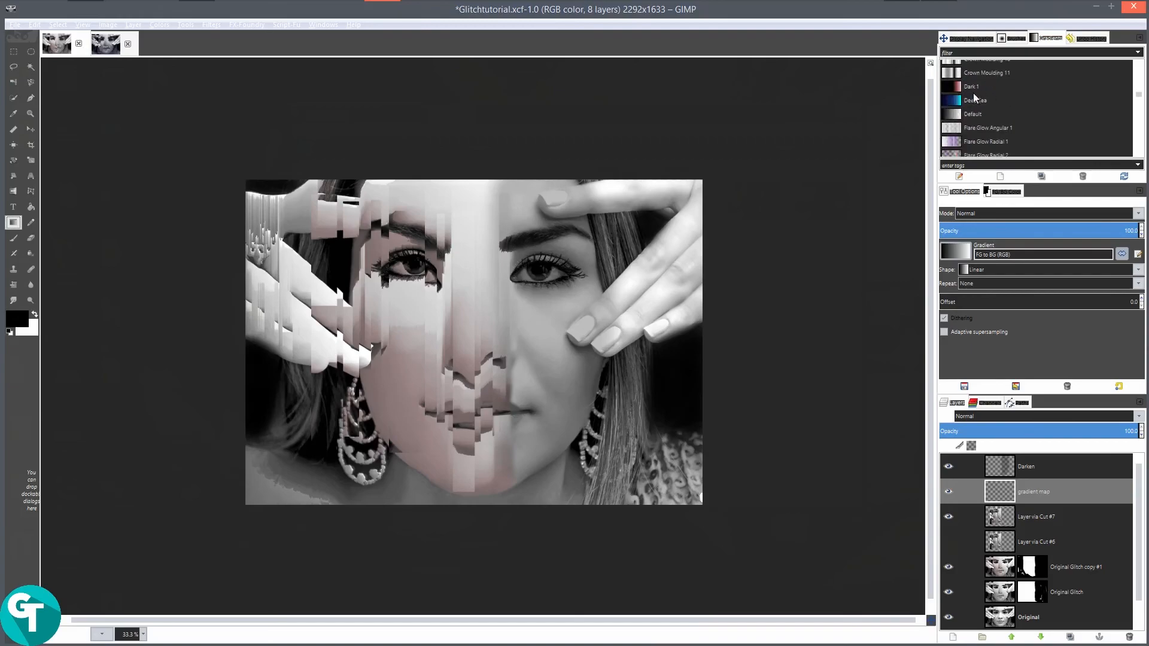
click(973, 101)
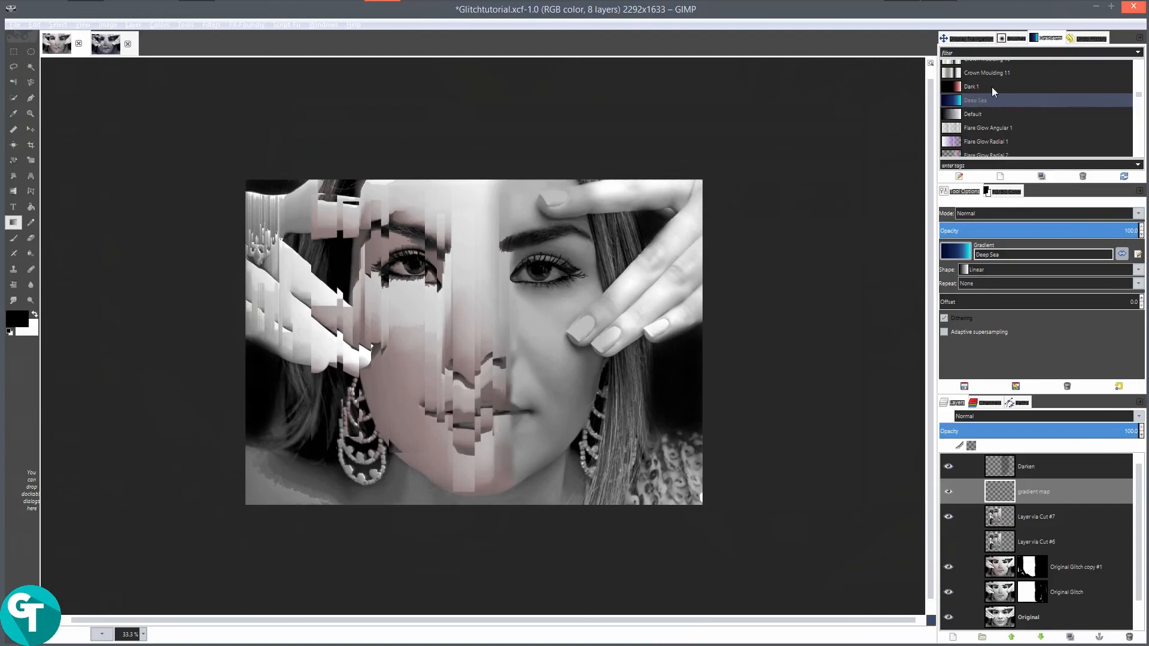
scroll(1020, 112, down, 3)
scroll(999, 108, down, 8)
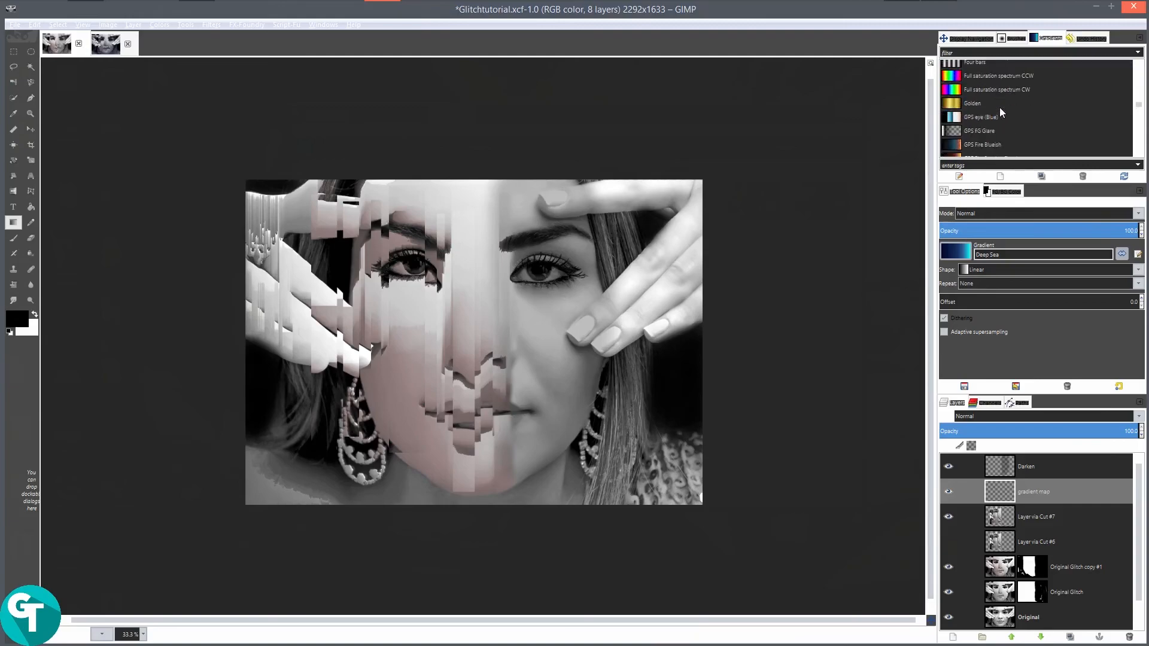
scroll(1005, 103, up, 11)
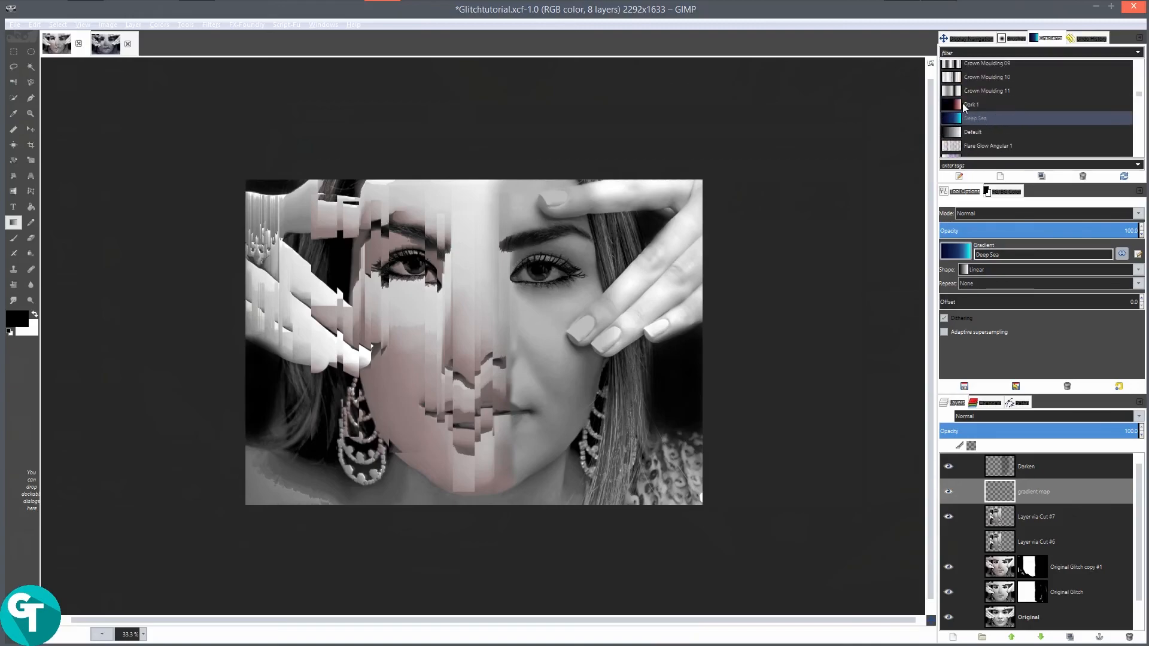
Fill the gradient map layer with a vertical linear Deep Sea gradient, dark at the top and ending below the canvas.
drag(979, 118, 474, 625)
scroll(714, 312, down, 3)
scroll(721, 321, up, 4)
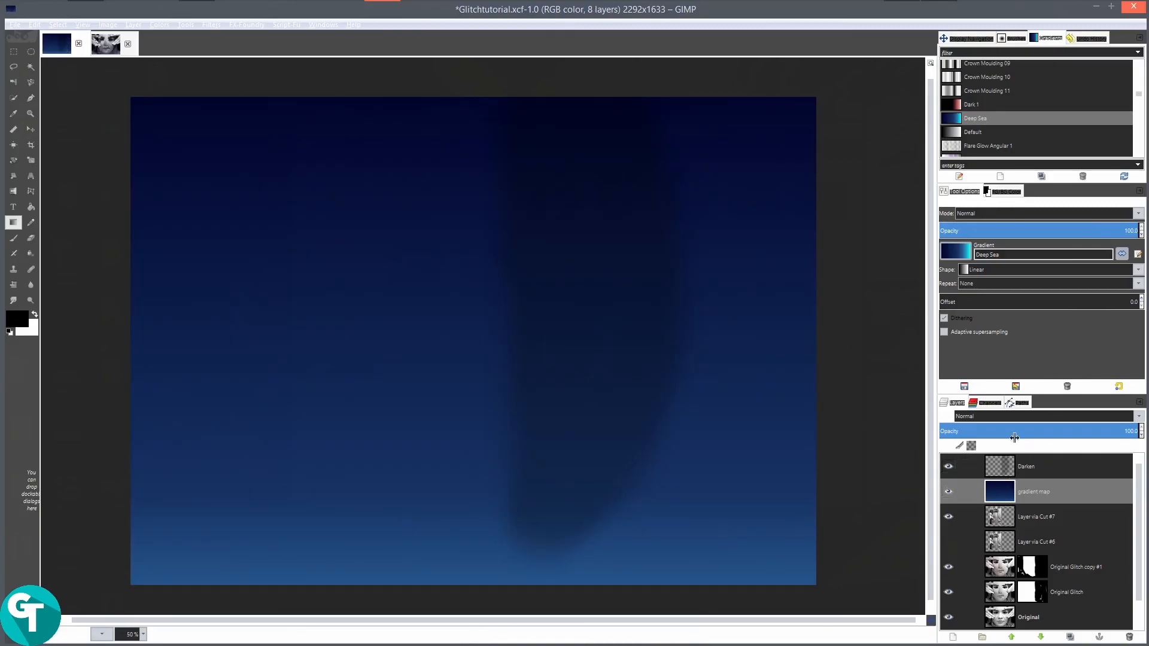
Try Multiply on the gradient map layer, then settle on Soft light as its blend mode.
click(1004, 416)
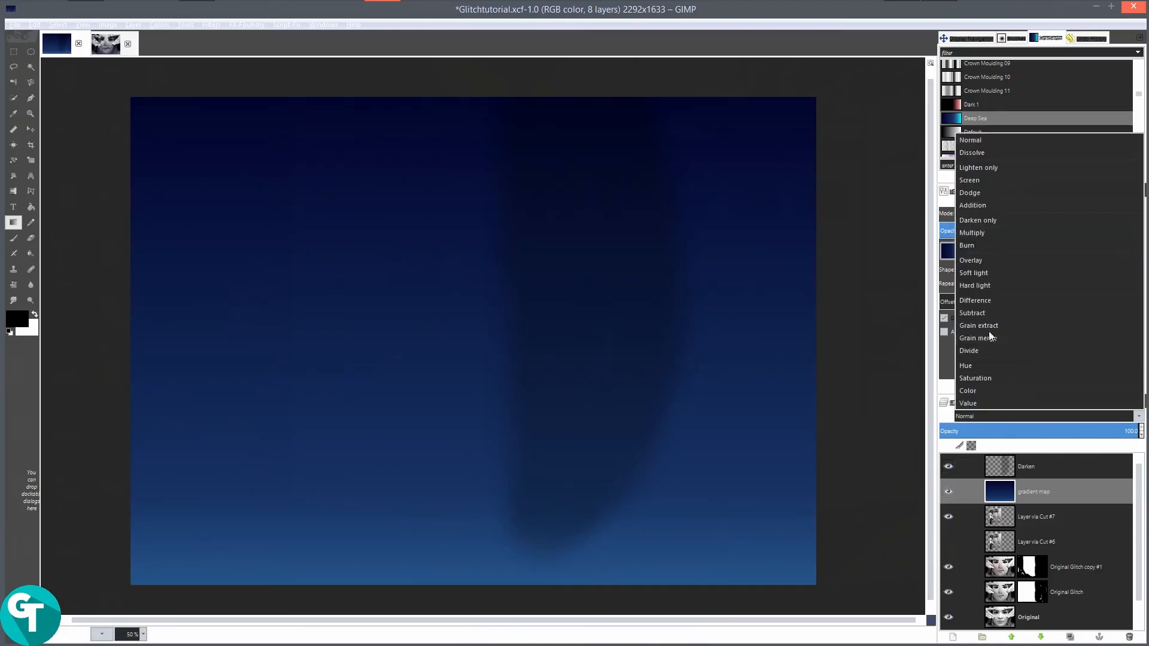
click(983, 231)
click(1023, 418)
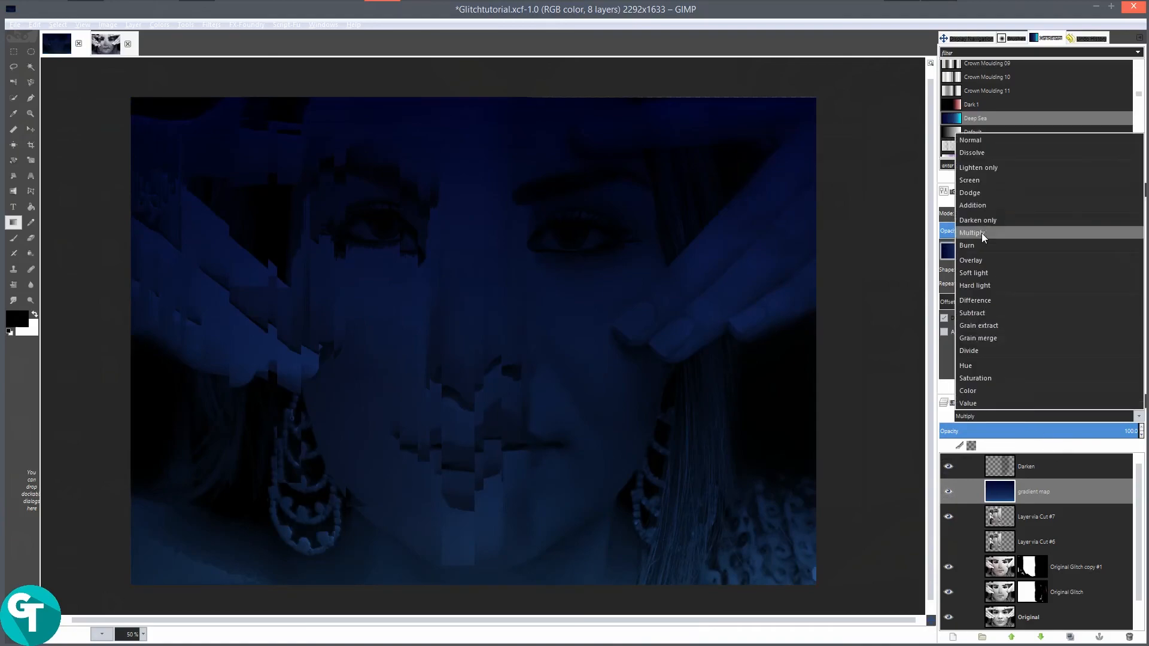
click(981, 269)
key(minus)
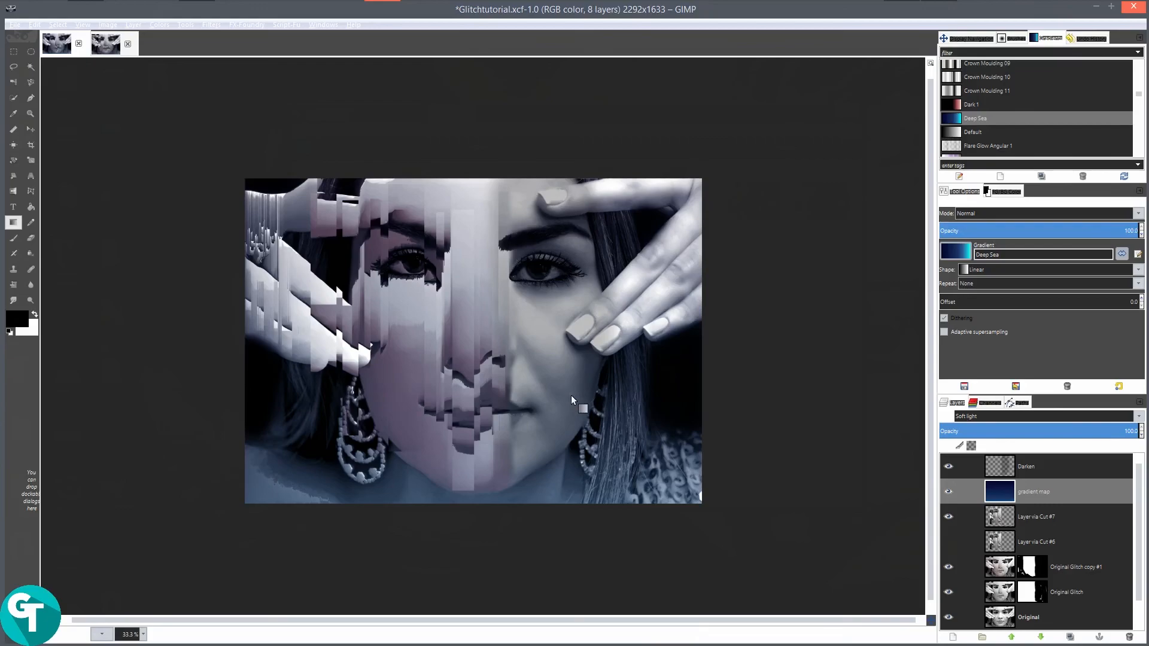
key(plus)
key(plus)
key(minus)
key(minus)
Hide the Darken layer to inspect the blue gradient tint across the portrait, and show the layer again.
click(947, 467)
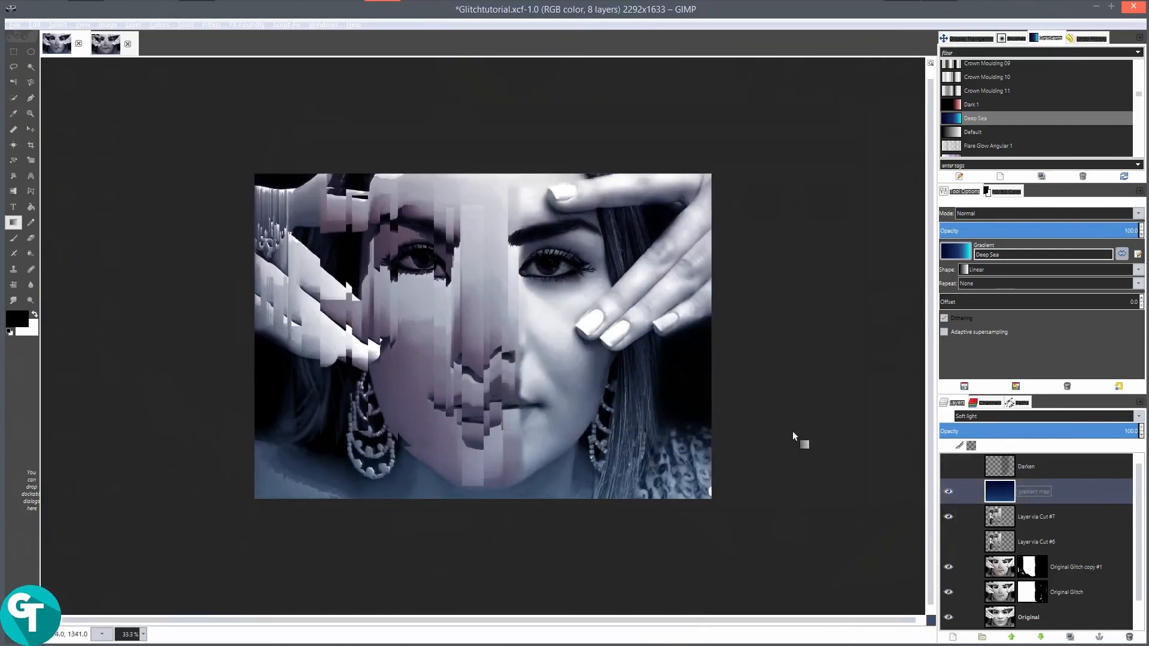
scroll(455, 224, down, 1)
scroll(495, 279, up, 3)
scroll(526, 263, down, 1)
scroll(526, 264, down, 2)
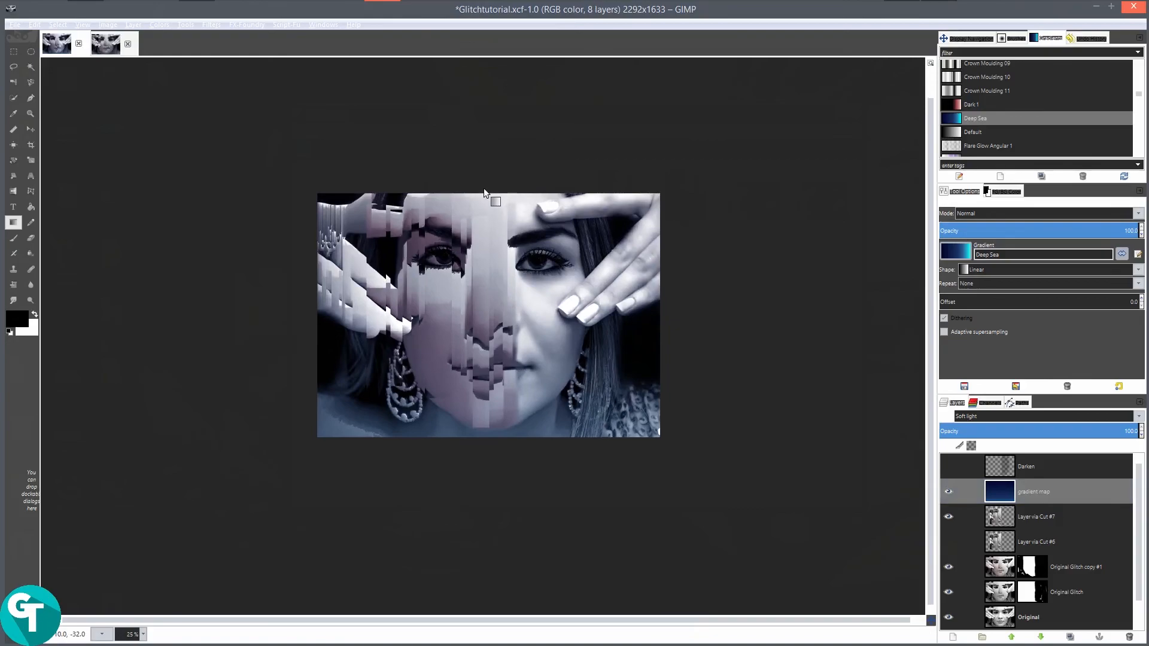
scroll(491, 190, down, 1)
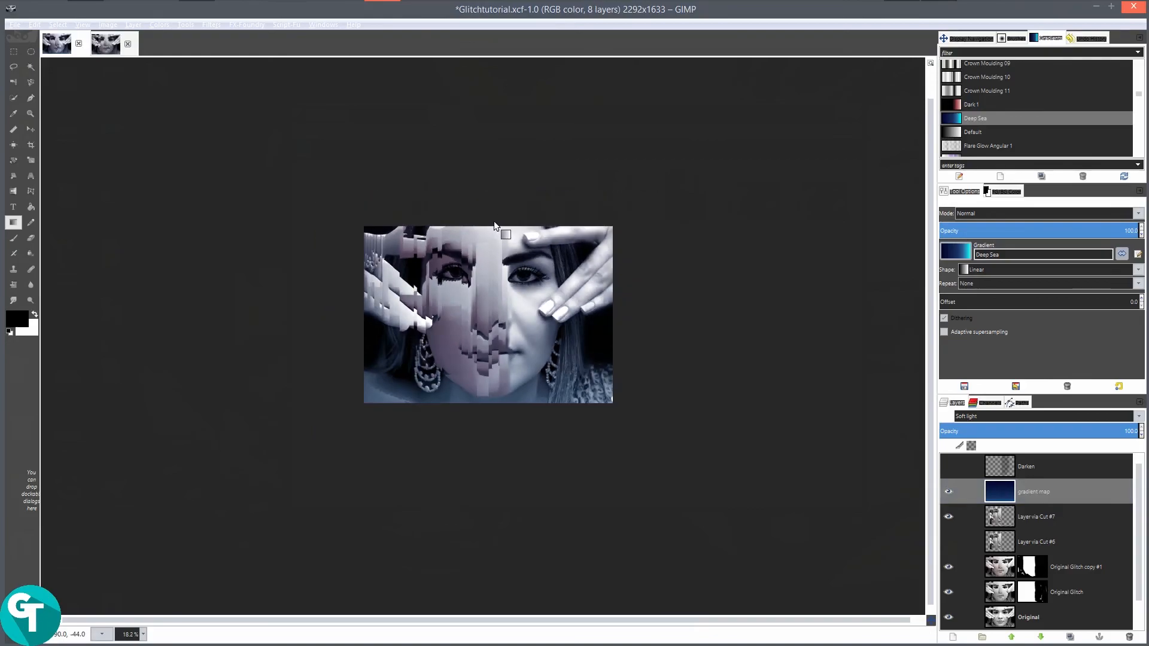
drag(490, 226, 496, 558)
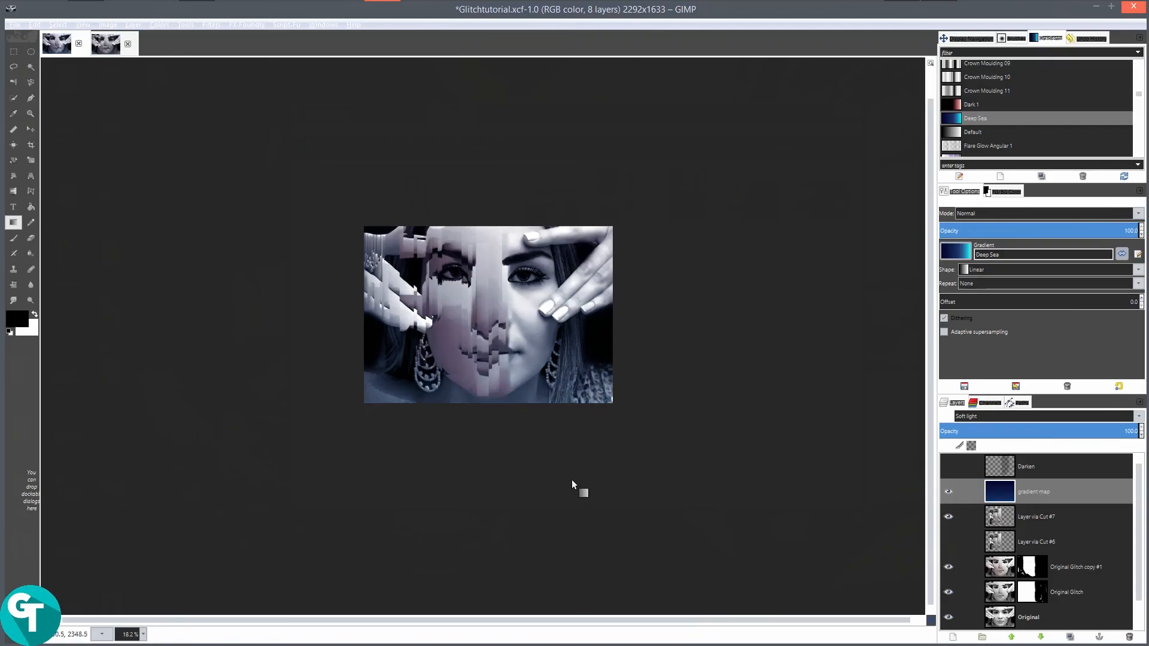
scroll(515, 394, up, 2)
scroll(515, 394, up, 1)
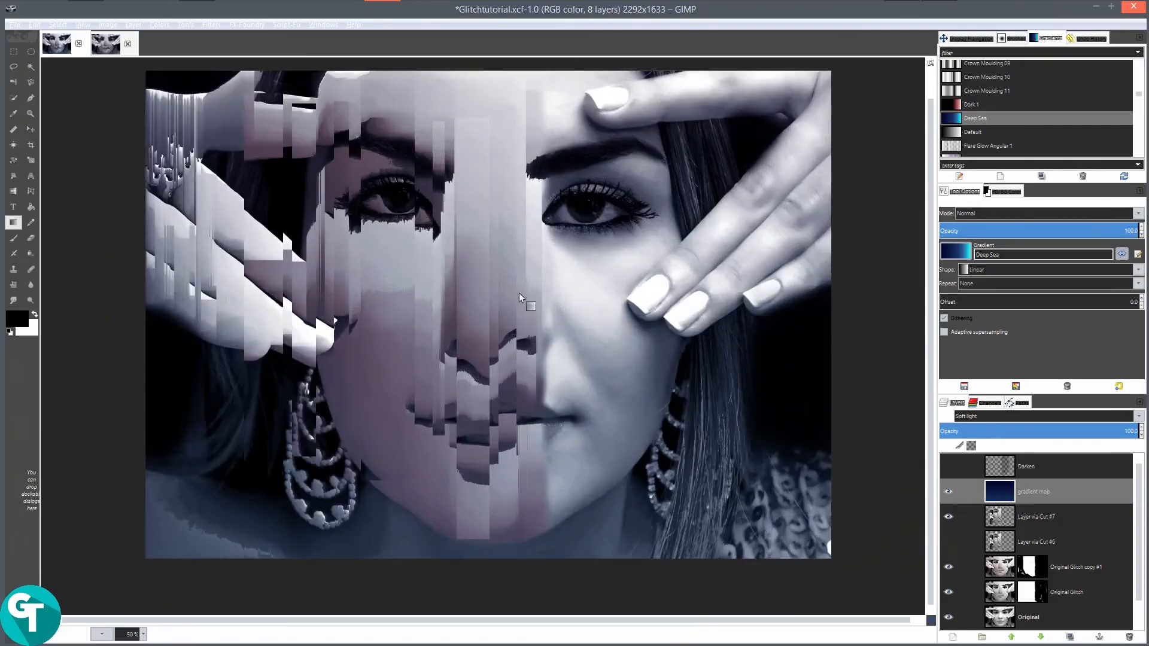
drag(548, 276, 544, 309)
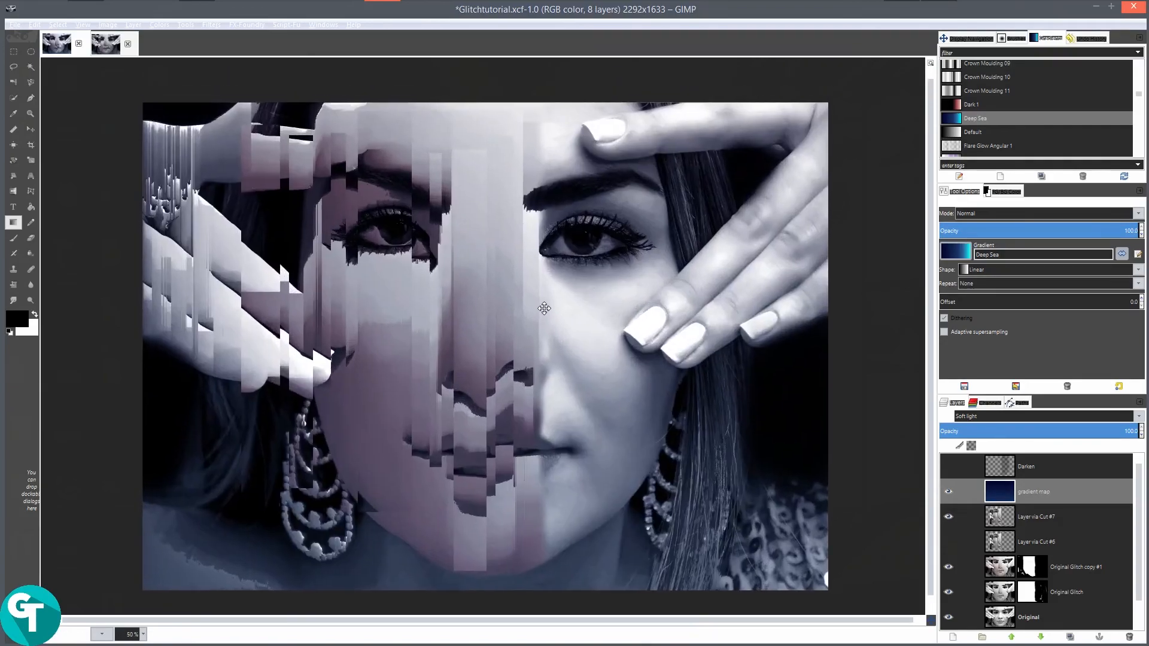
click(948, 467)
scroll(482, 245, down, 1)
drag(522, 334, 521, 305)
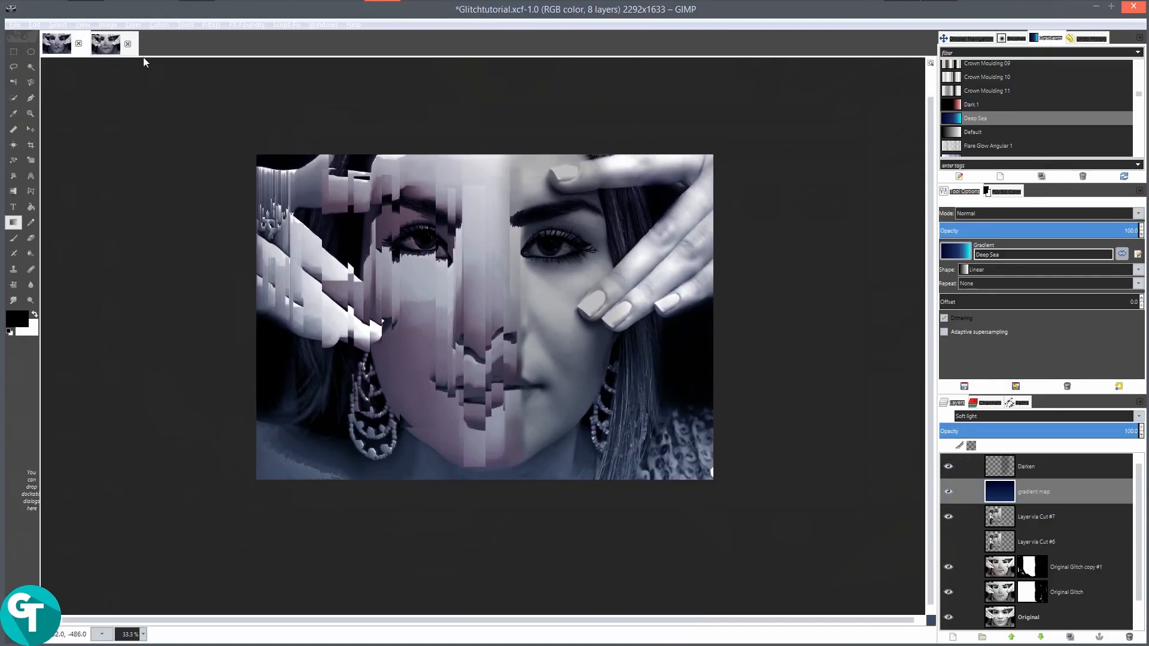
Switch to the black-185921_1.xcf image and toggle the Right side darken layer off and on to compare its effect.
click(106, 47)
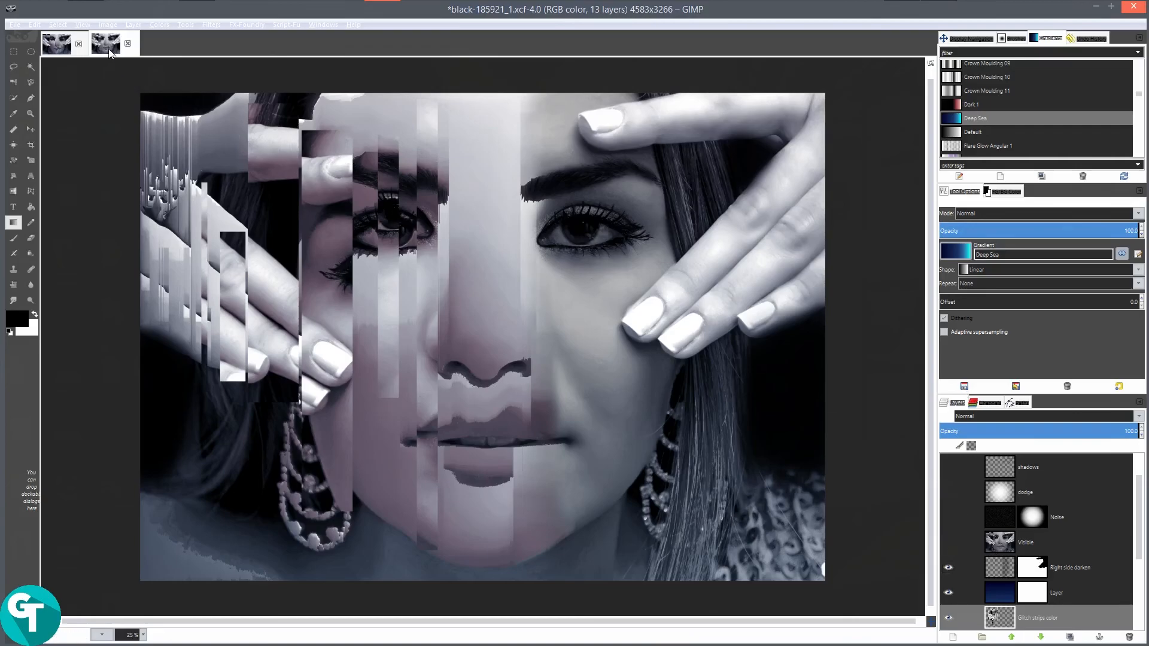
scroll(1066, 558, down, 2)
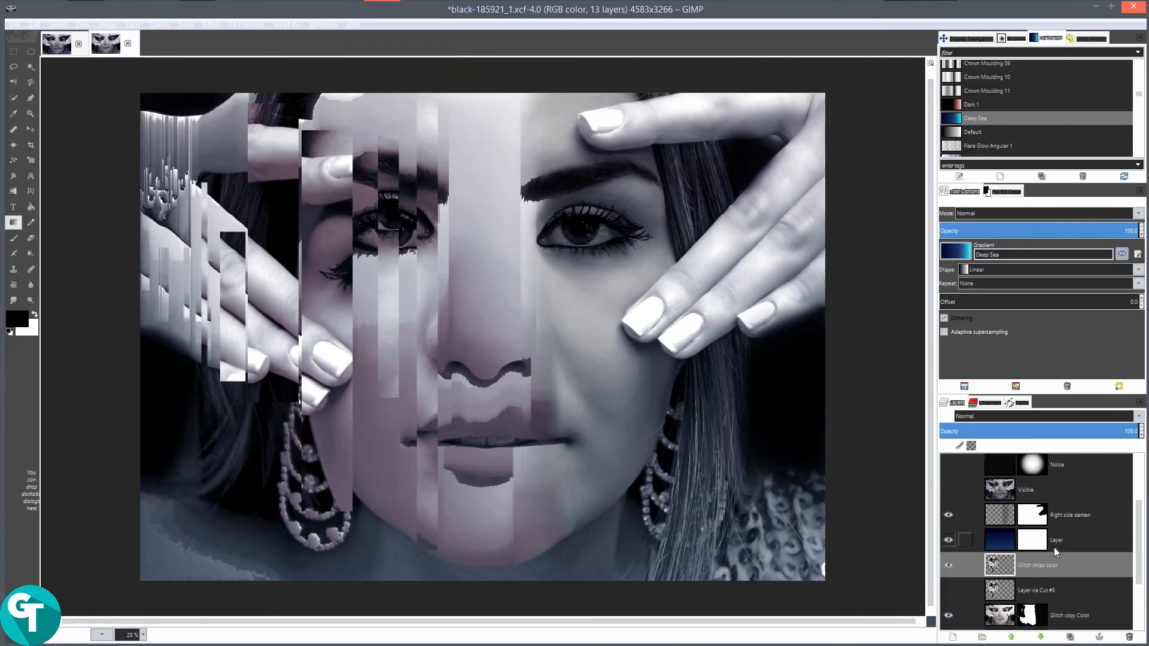
click(1059, 512)
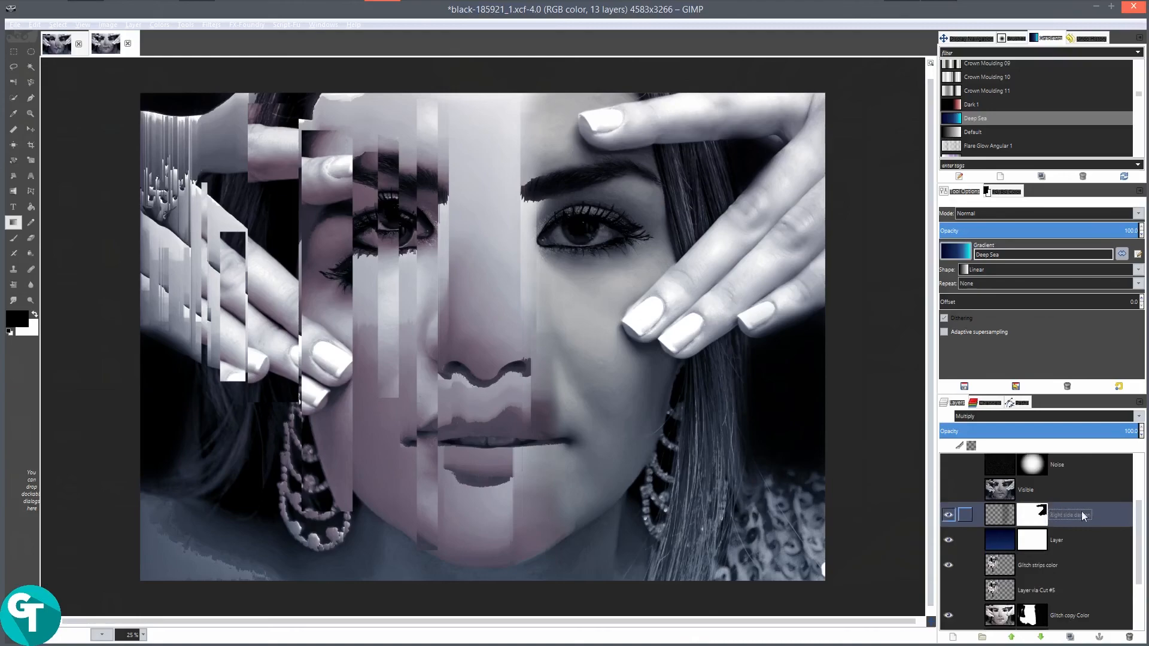
click(949, 515)
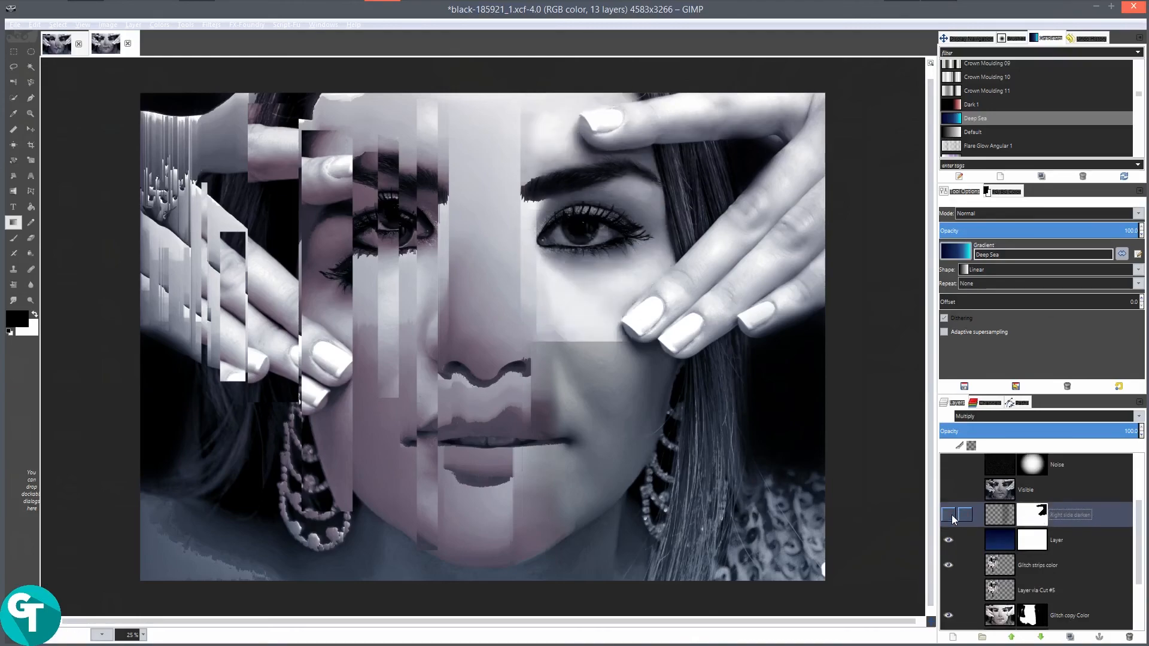
click(950, 515)
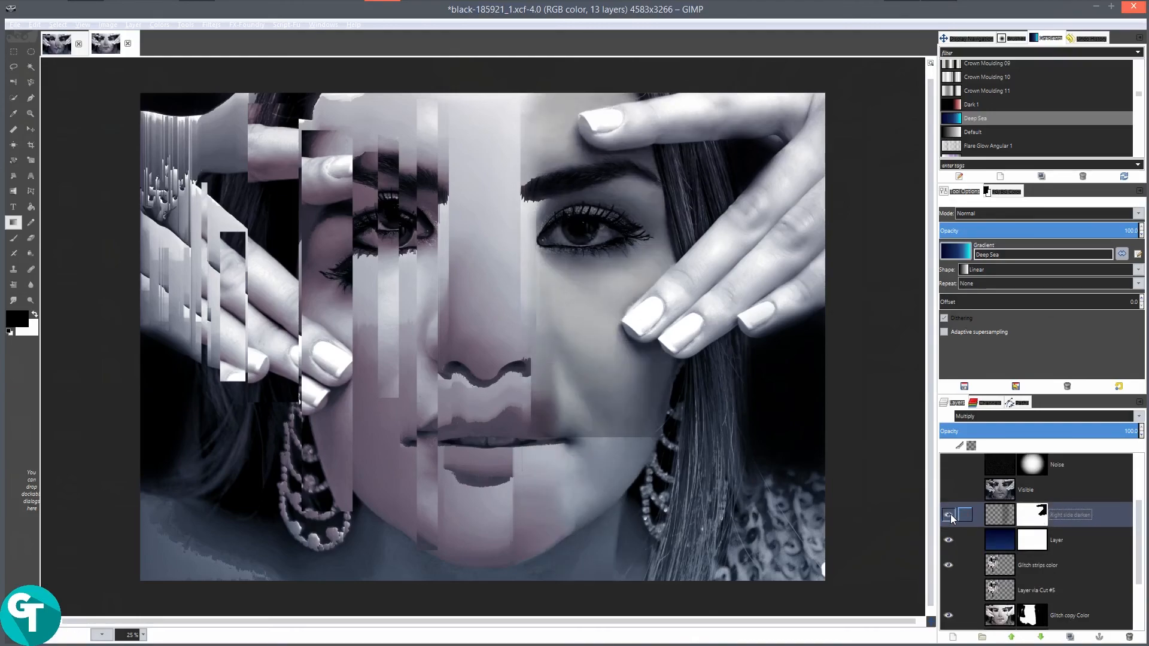
scroll(1130, 509, up, 2)
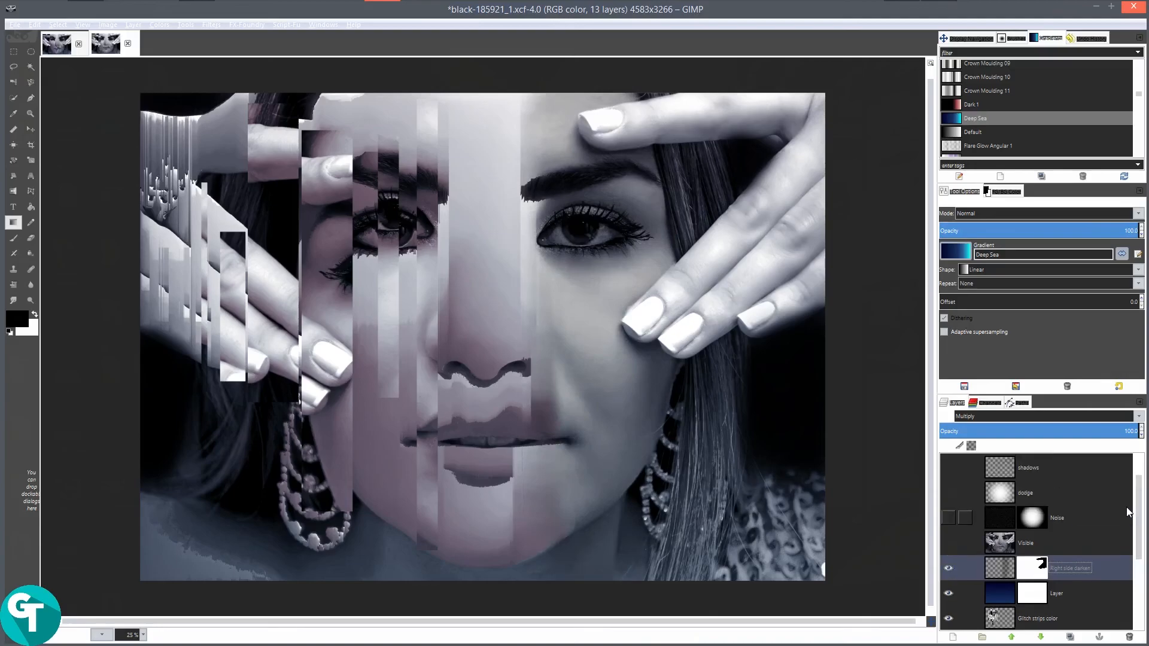
Switch back to the Glitchtutorial.xcf image and add a white layer mask to the Darken layer.
click(104, 45)
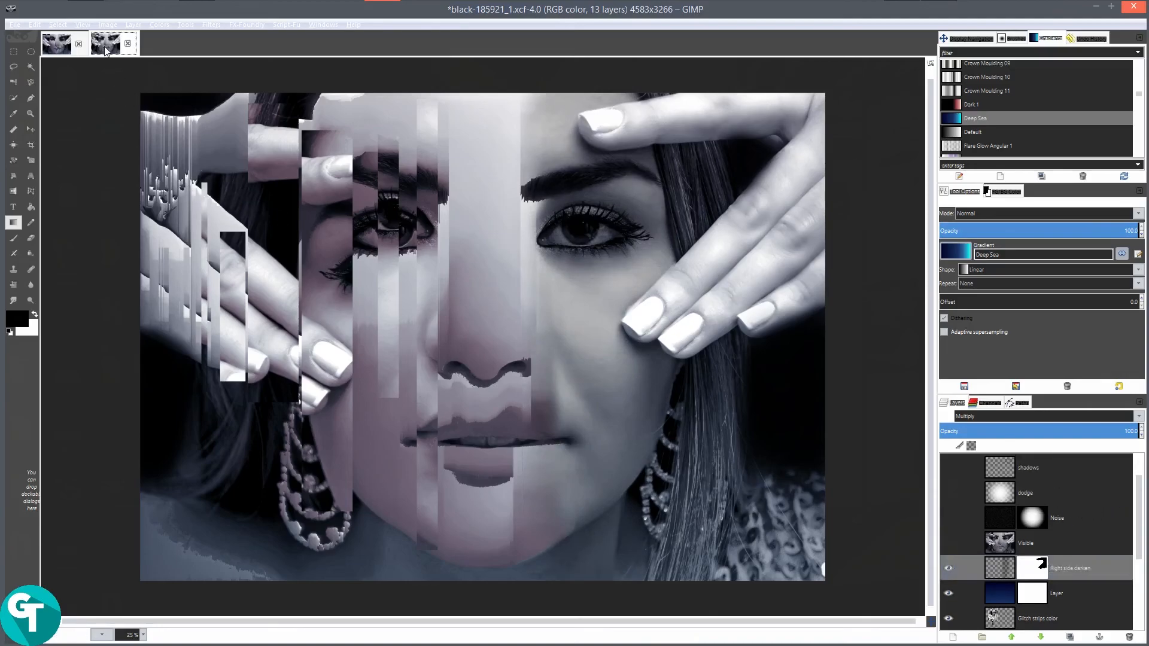
click(71, 51)
key(plus)
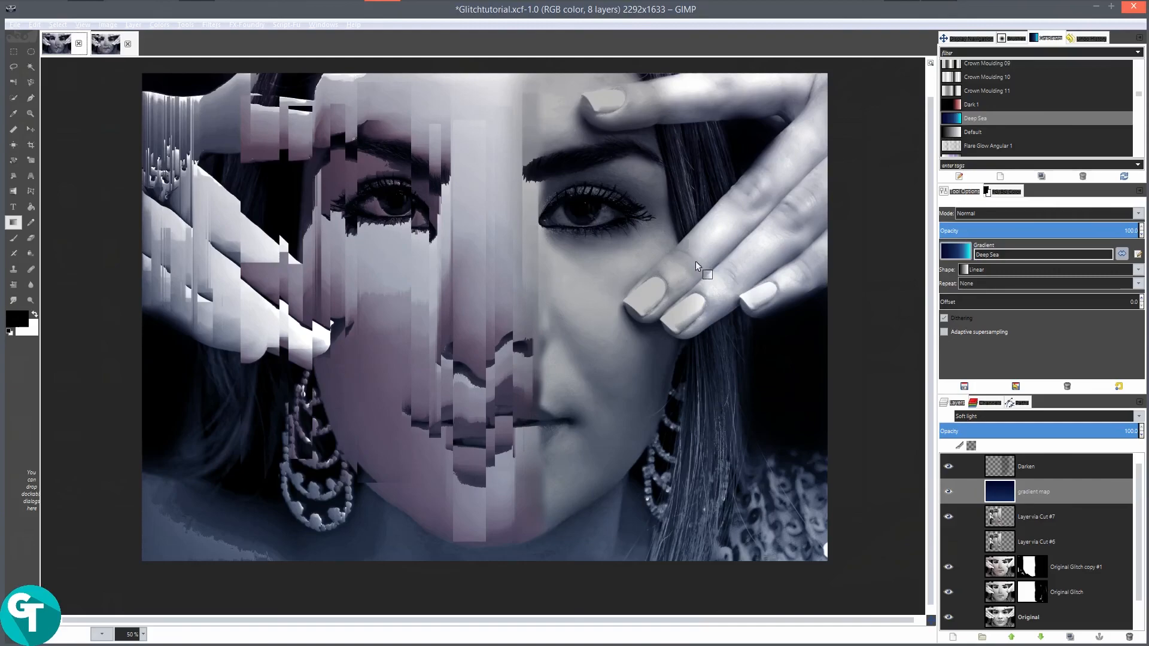
click(1030, 465)
right_click(1046, 467)
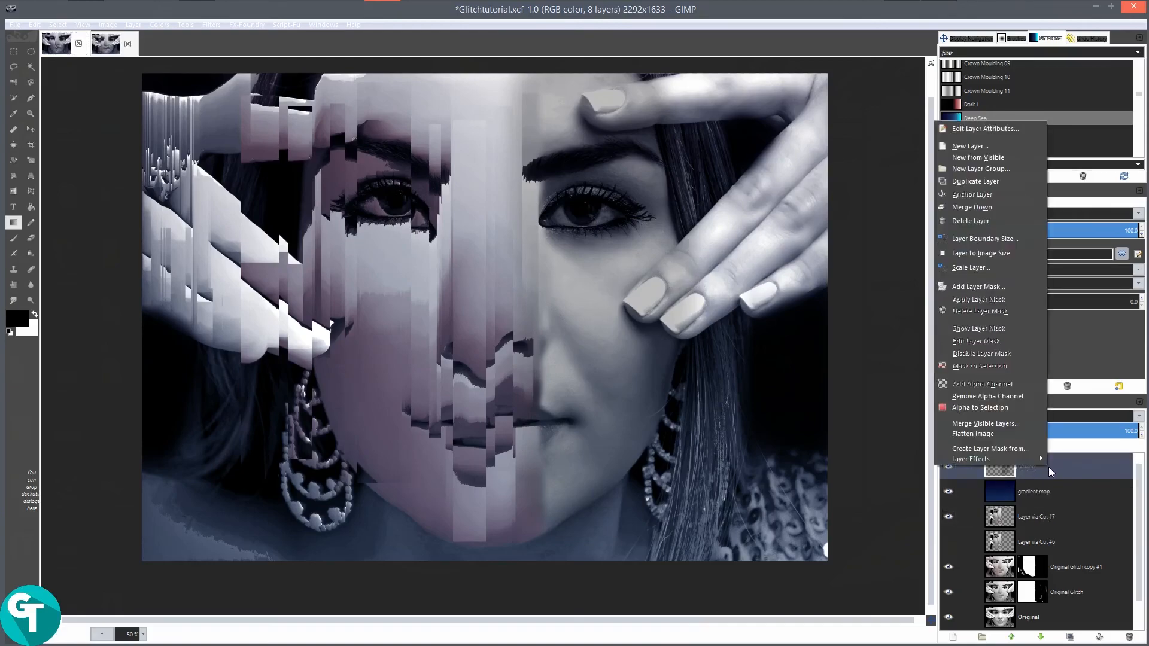
click(967, 289)
click(104, 215)
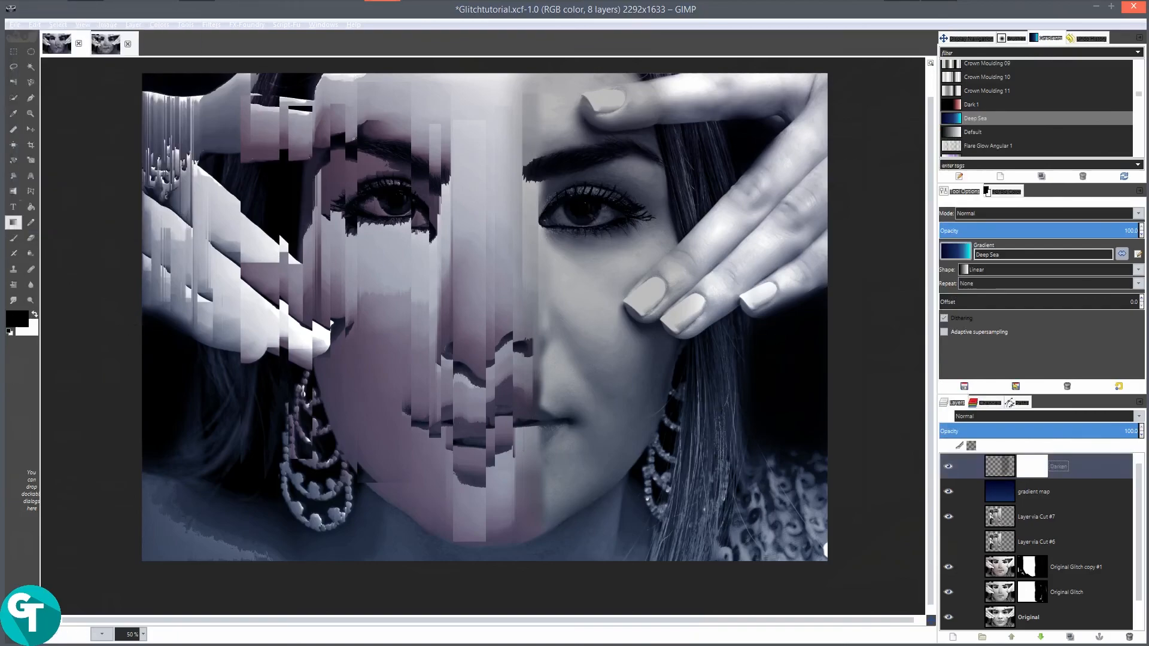
Start a path with the Paths tool along the lower edges of the two fingertips resting on the cheek.
drag(684, 274, 603, 323)
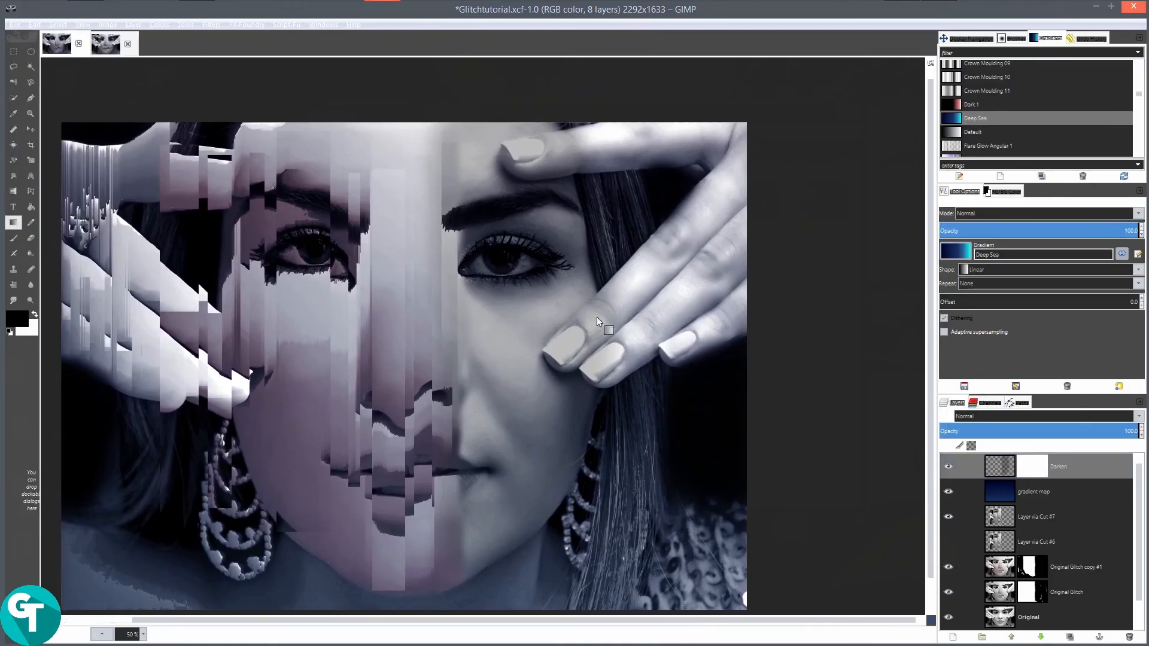
click(30, 97)
scroll(602, 440, up, 4)
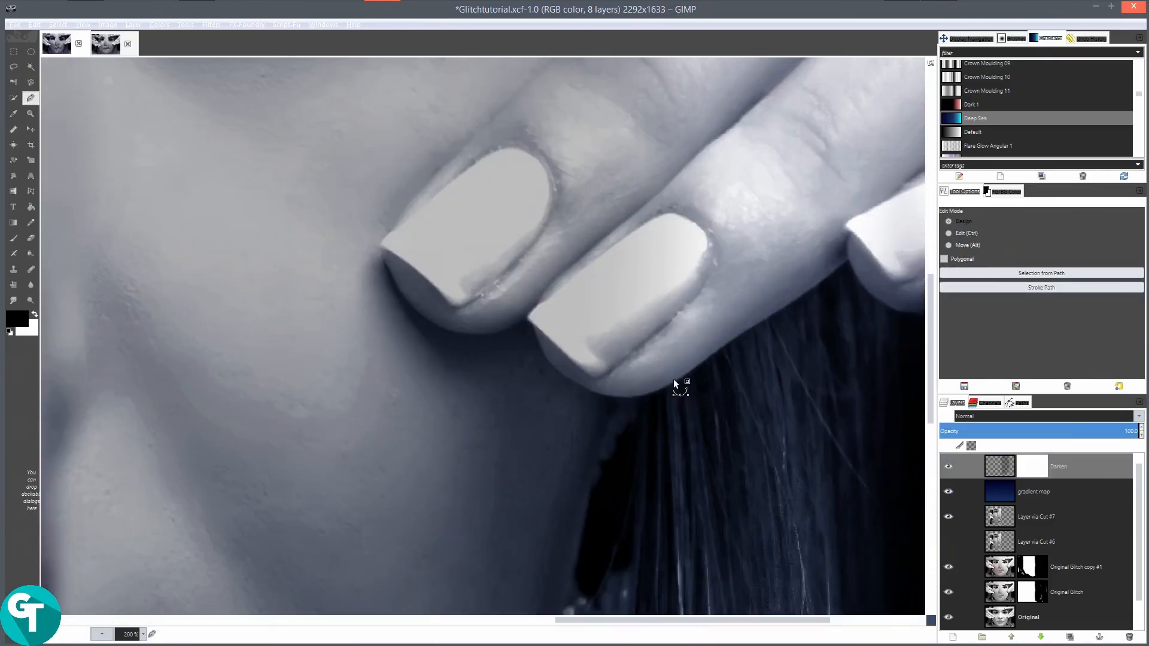
click(670, 380)
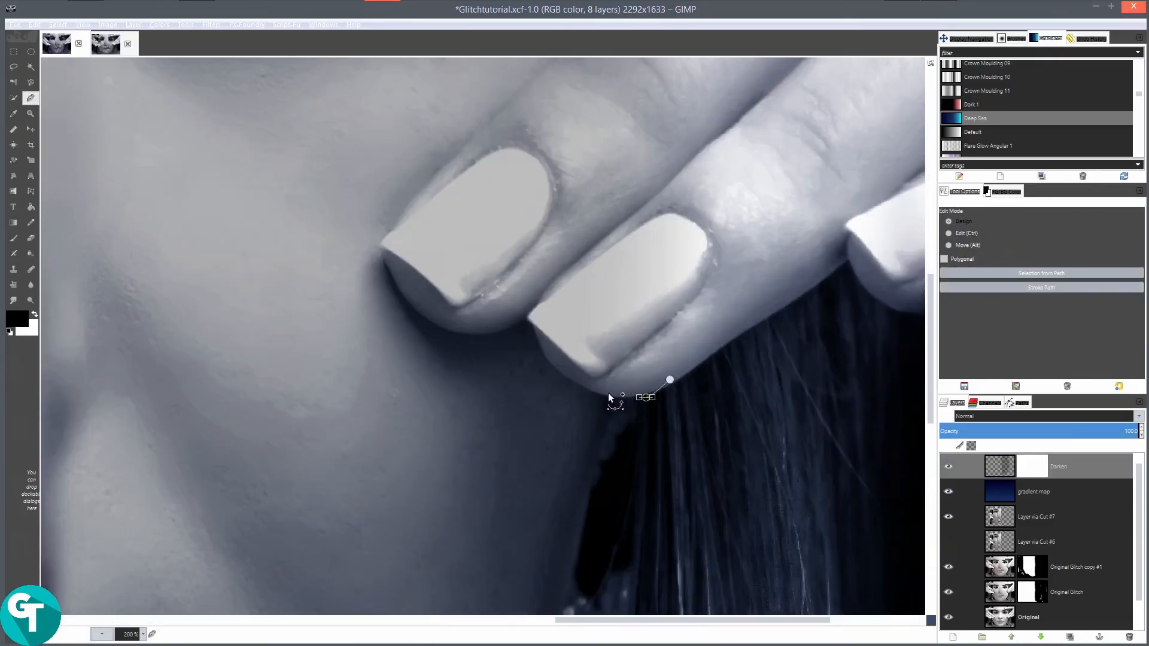
key(ctrl+z)
click(610, 398)
drag(562, 374, 541, 351)
click(533, 334)
click(394, 289)
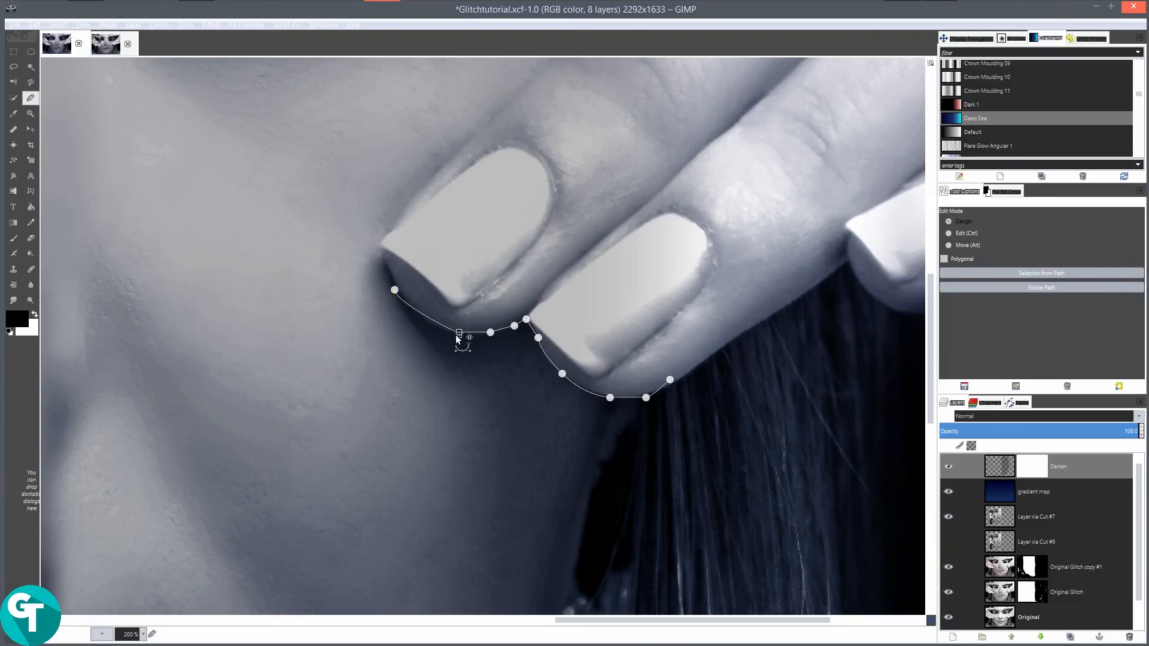
Continue the path around the cheek fingertip and along that finger's upper edge to where it meets the index finger.
drag(393, 272, 389, 268)
click(435, 166)
click(473, 122)
drag(544, 73, 90, 645)
click(358, 433)
click(431, 343)
click(584, 173)
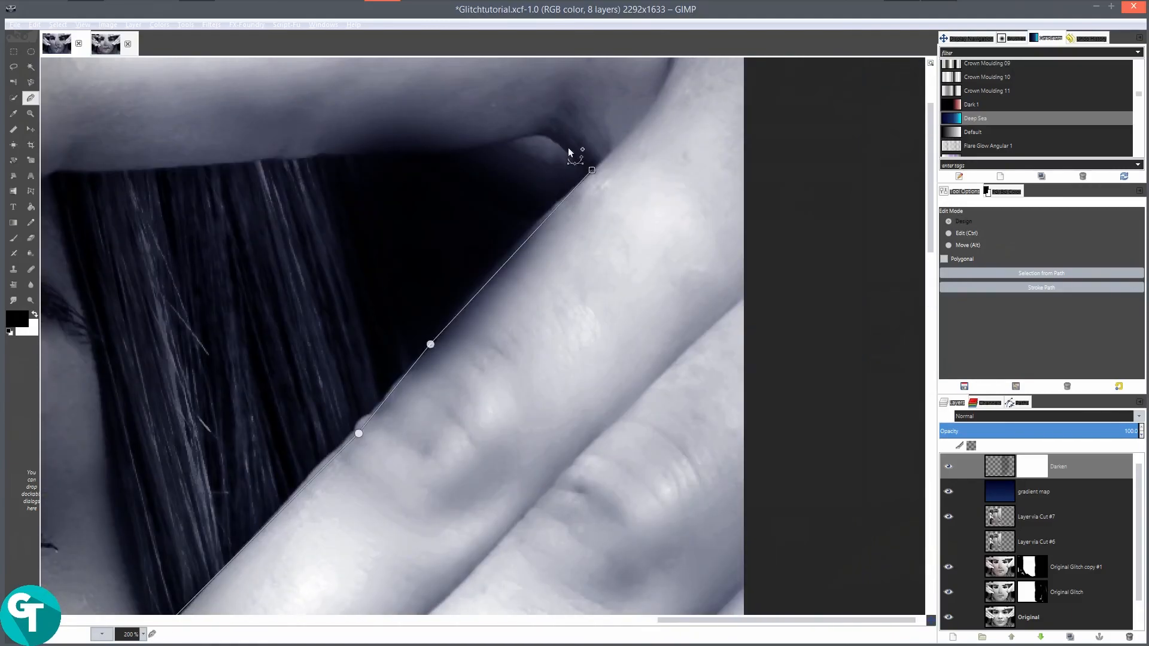
Extend the path along the underside of the raised index finger above the eyebrow.
click(566, 146)
click(428, 254)
click(404, 254)
click(368, 265)
drag(277, 278, 404, 344)
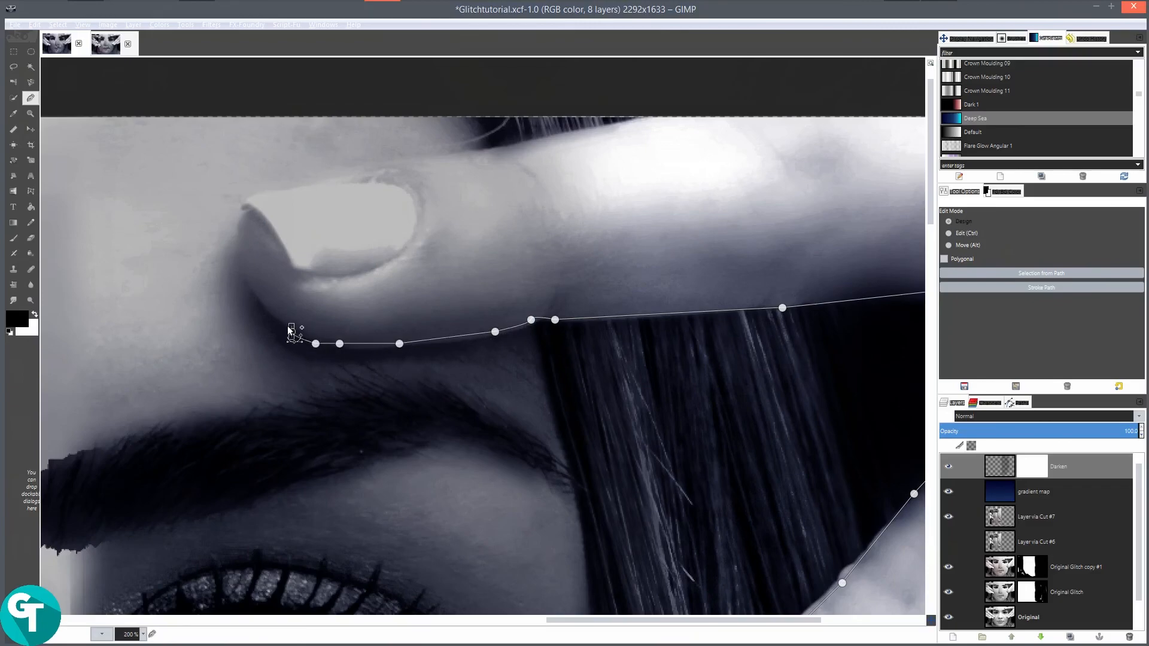
Trace the path around the index fingertip and along the upper edge of its nail.
click(260, 308)
click(239, 272)
click(239, 231)
click(244, 205)
click(262, 193)
click(298, 188)
click(346, 176)
click(375, 170)
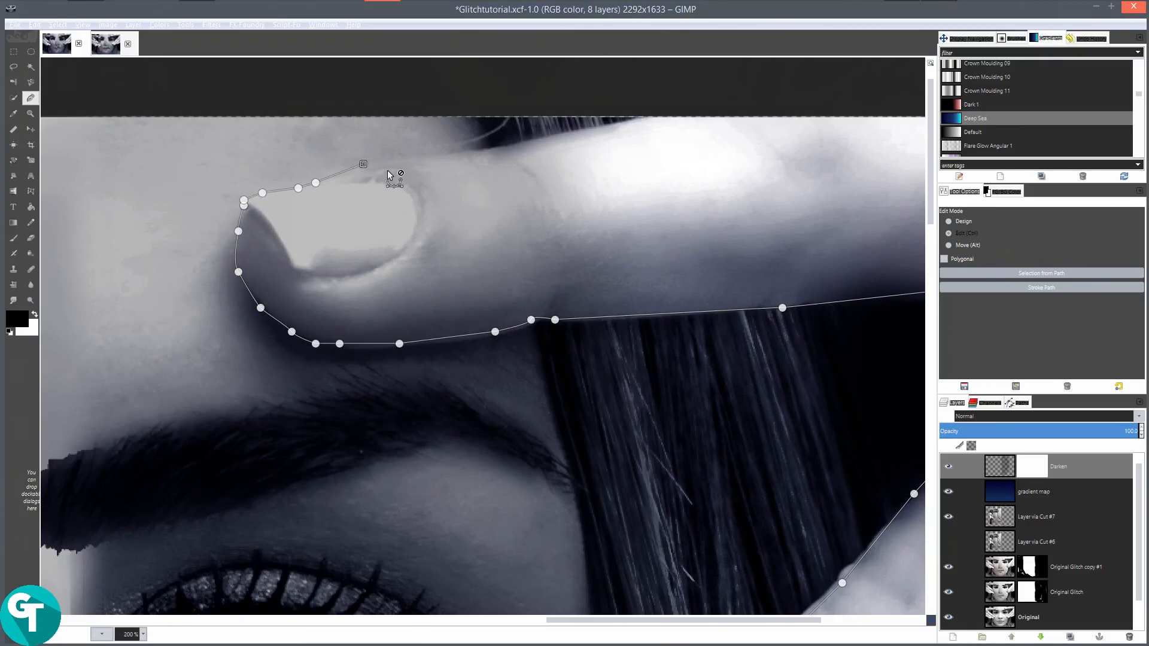
Run the path outside the canvas around the rest of the hand and close it at its starting point.
click(667, 104)
scroll(666, 109, down, 2)
click(771, 94)
click(845, 147)
drag(867, 269, 860, 325)
drag(849, 460, 811, 289)
click(856, 390)
ctrl+click(482, 508)
Convert the hand path to a selection and feather its edge.
right_click(625, 325)
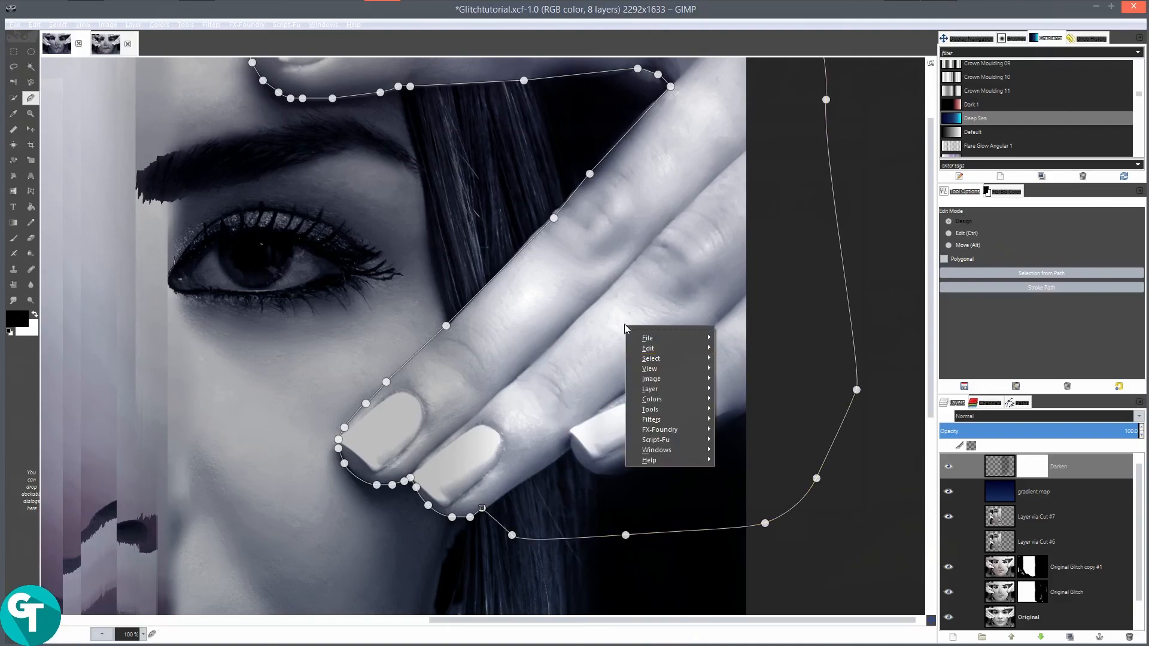
mouse_move(651, 352)
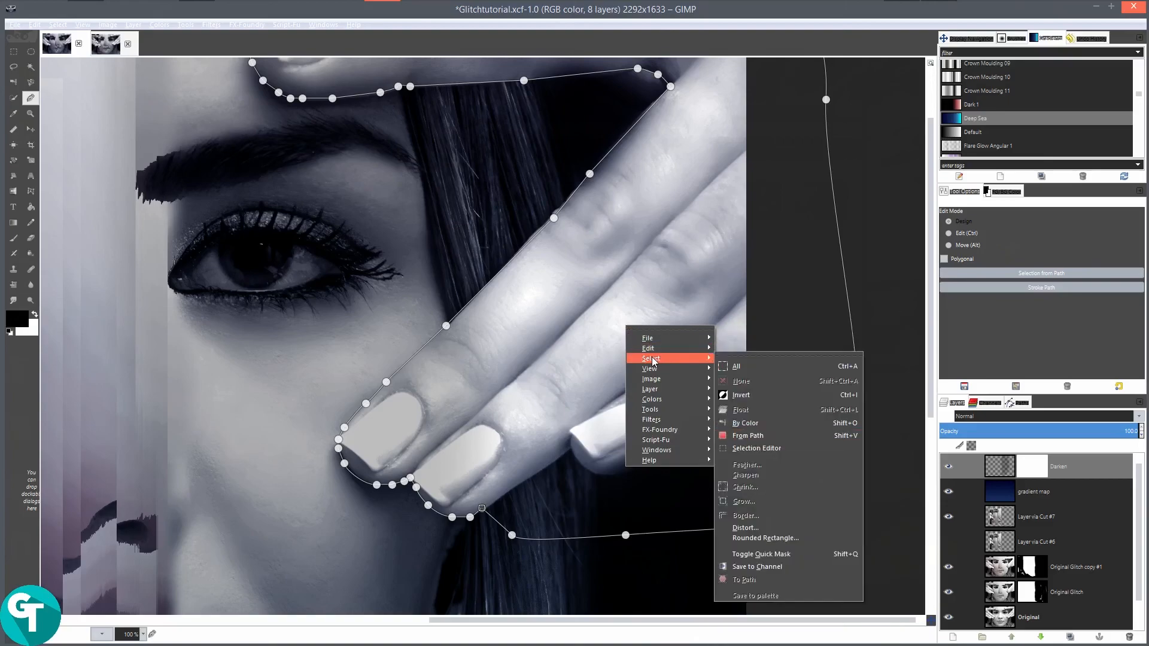
click(759, 436)
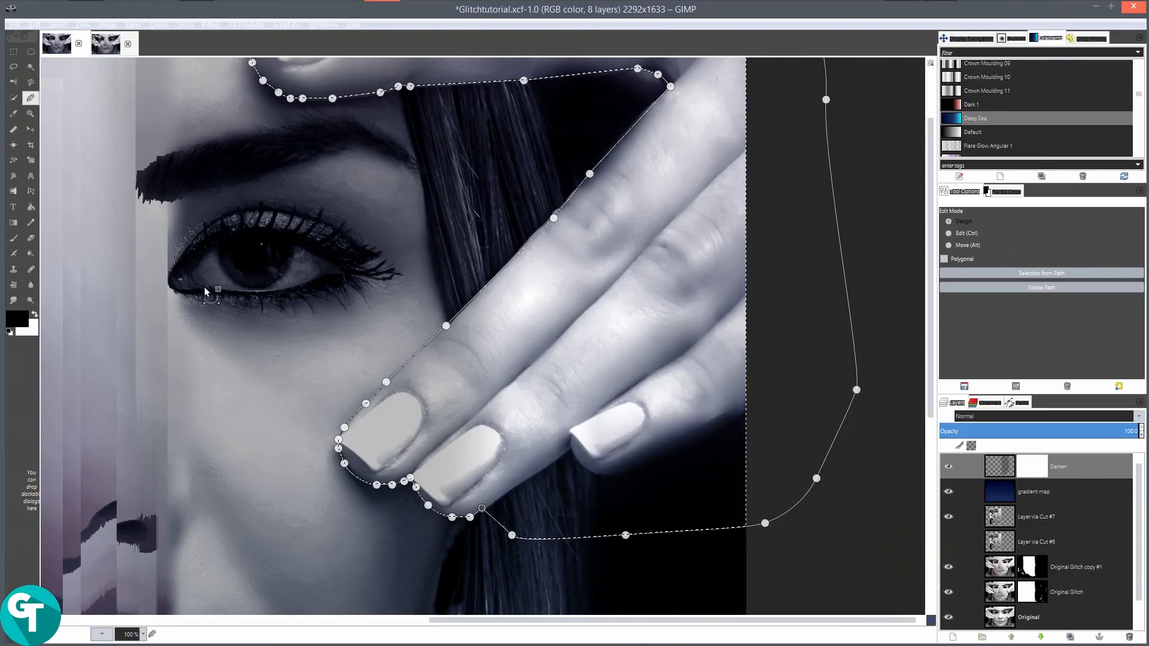
click(58, 25)
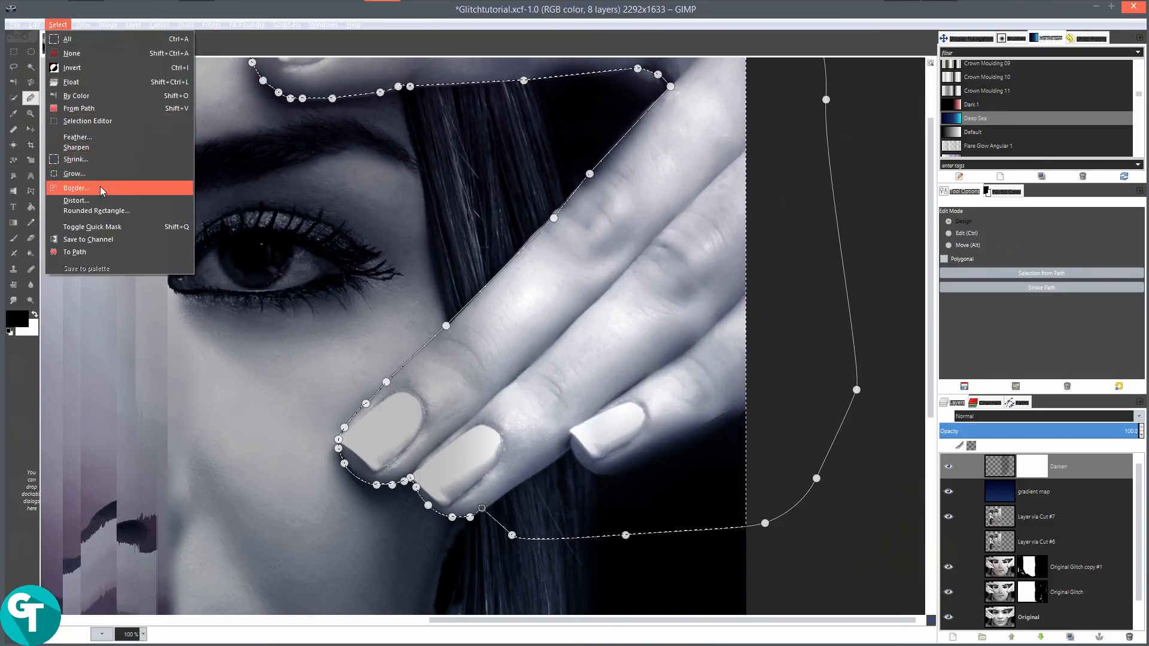
click(76, 137)
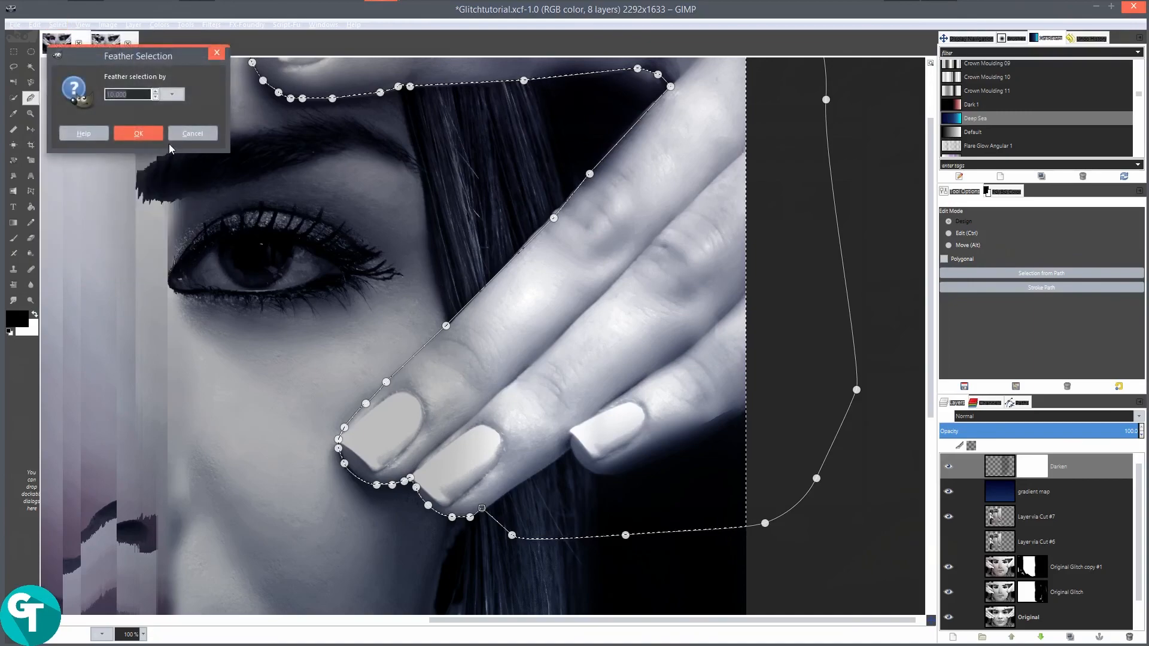
click(139, 133)
Fill the hand area of the Darken layer mask with black, clear the path display and inspect the brightened fingers.
drag(30, 322, 702, 354)
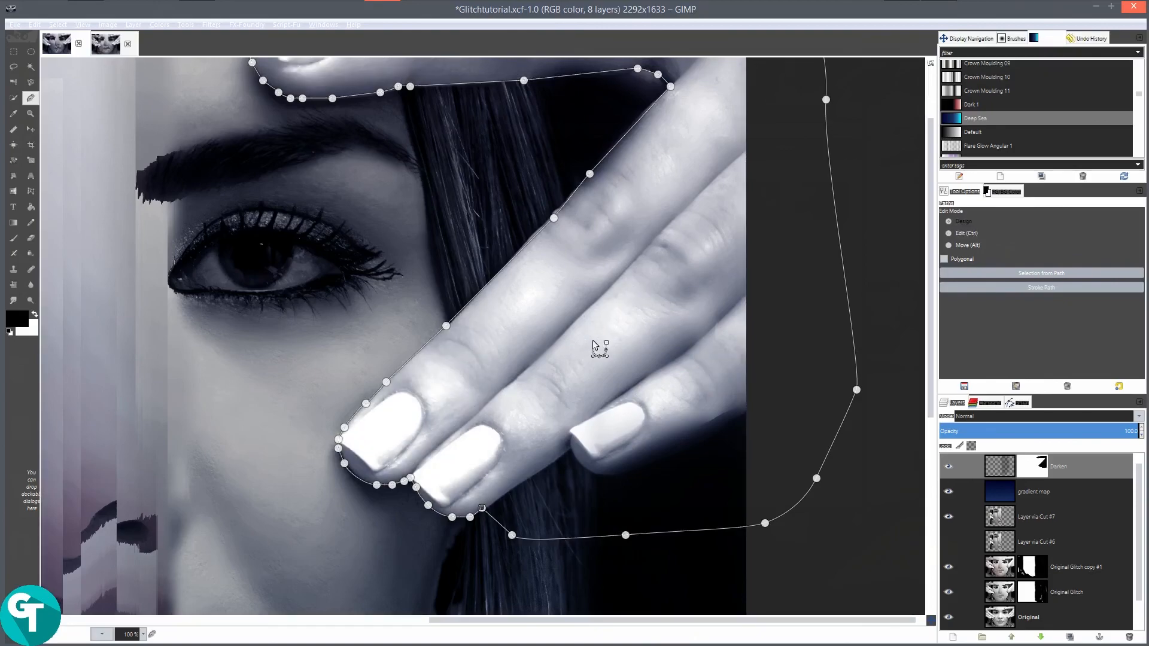
key(m)
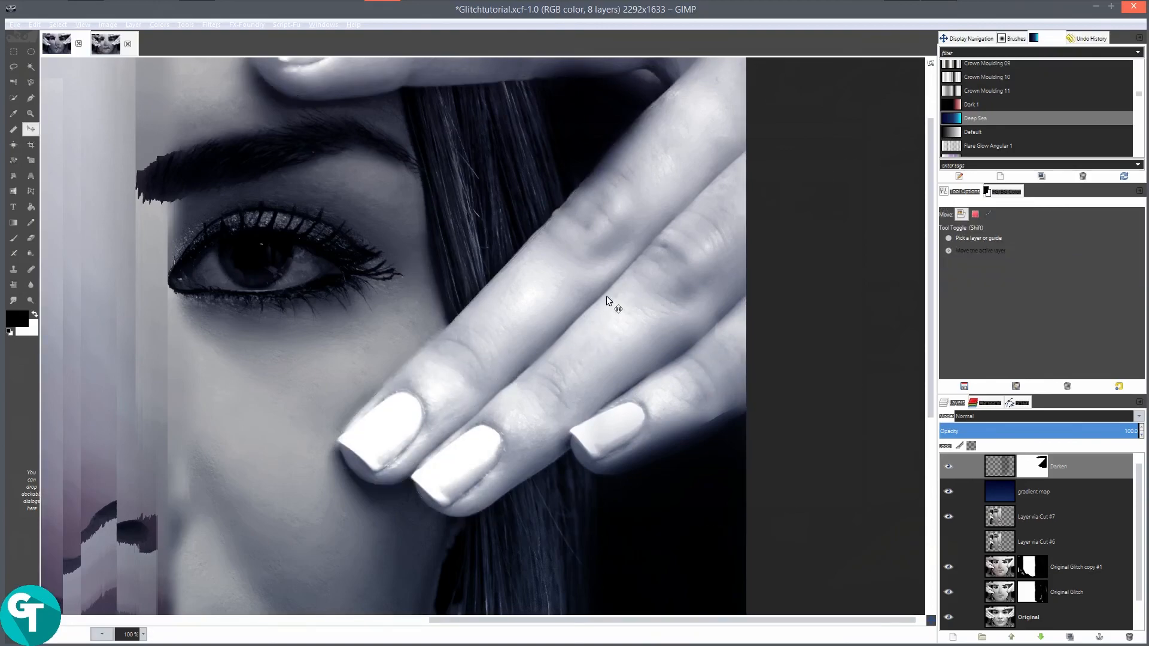
scroll(566, 297, down, 2)
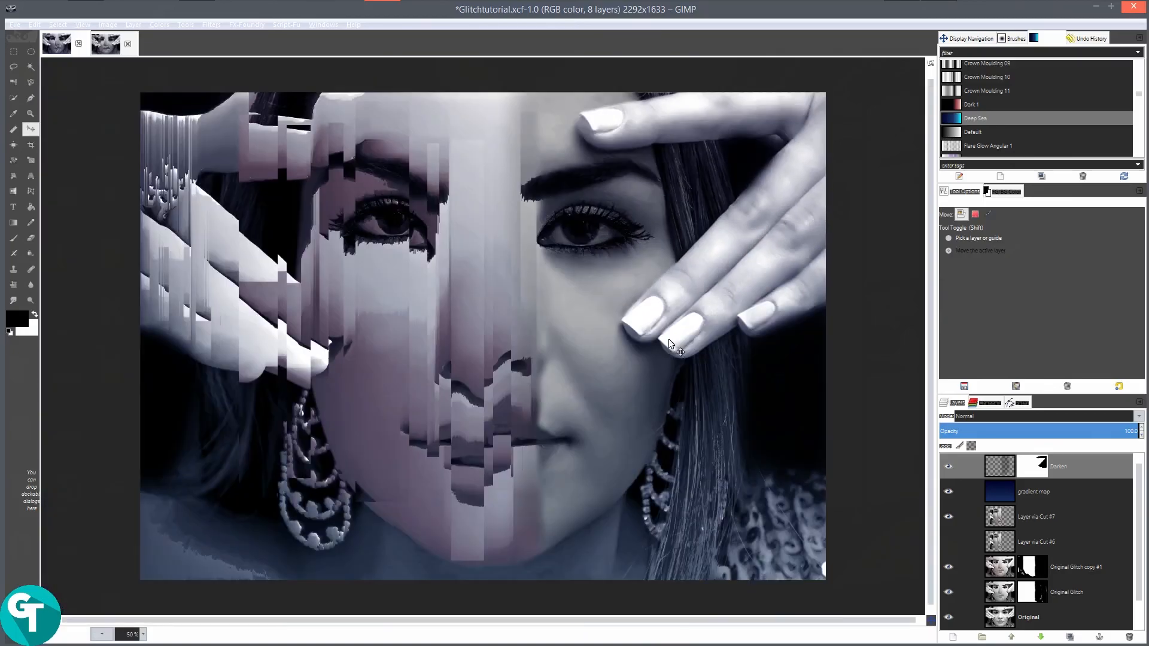
scroll(670, 340, up, 2)
drag(691, 320, 670, 383)
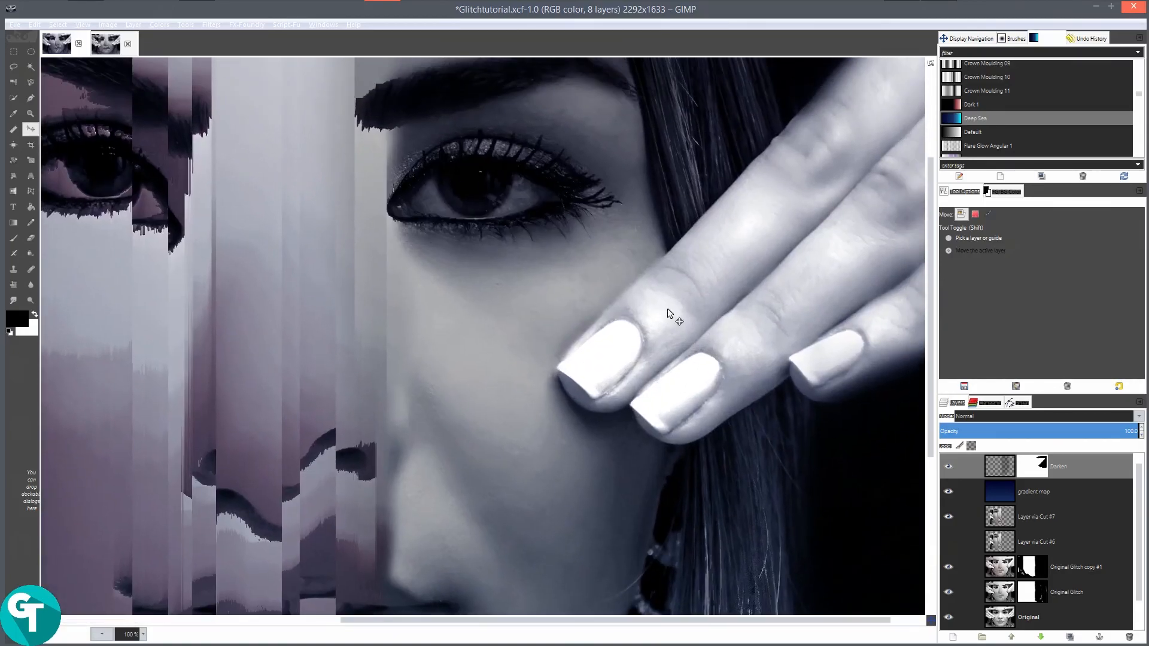
scroll(668, 309, up, 1)
scroll(607, 287, down, 2)
drag(650, 283, 605, 341)
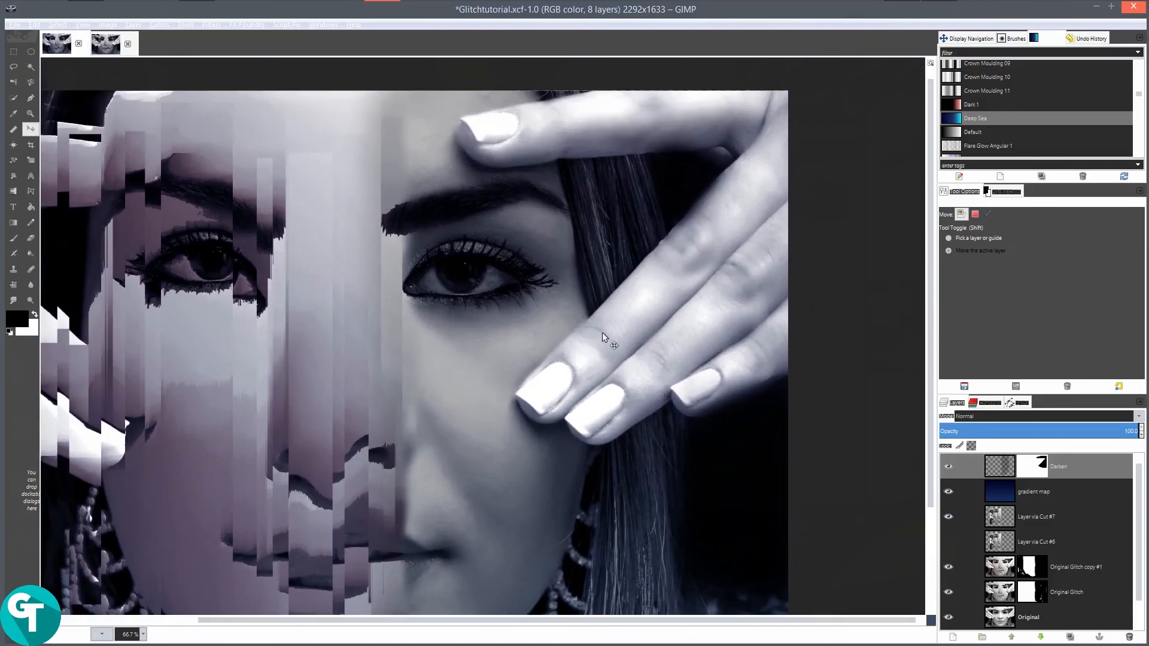
Soften the Darken mask's edges around the fingers using the Blur/Sharpen tool with a brush size of 93.06.
click(28, 286)
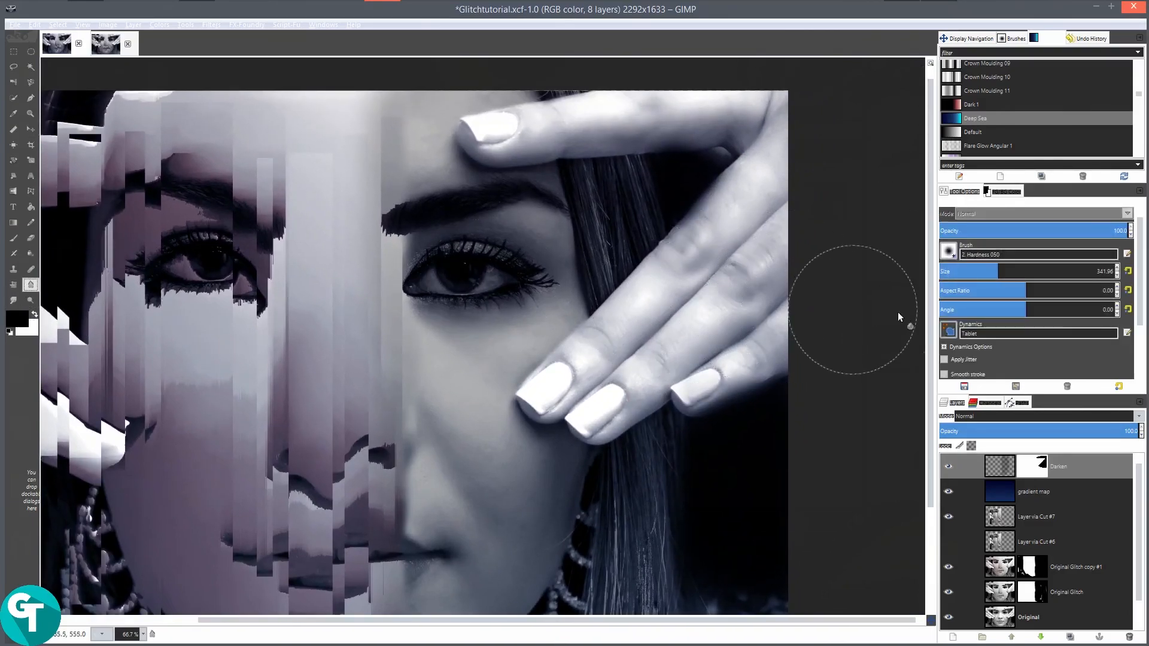
mouse_move(981, 273)
mouse_down()
mouse_move(942, 274)
mouse_move(954, 273)
mouse_up()
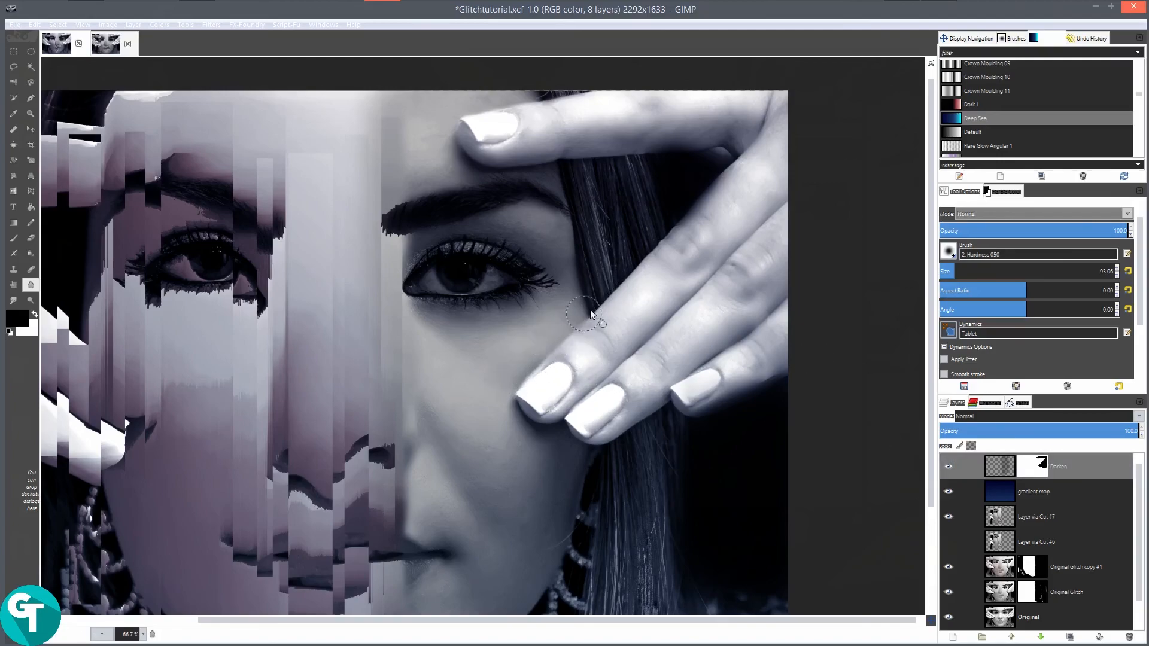
scroll(615, 302, up, 3)
mouse_move(426, 248)
mouse_down()
mouse_move(457, 233)
mouse_move(444, 238)
mouse_up()
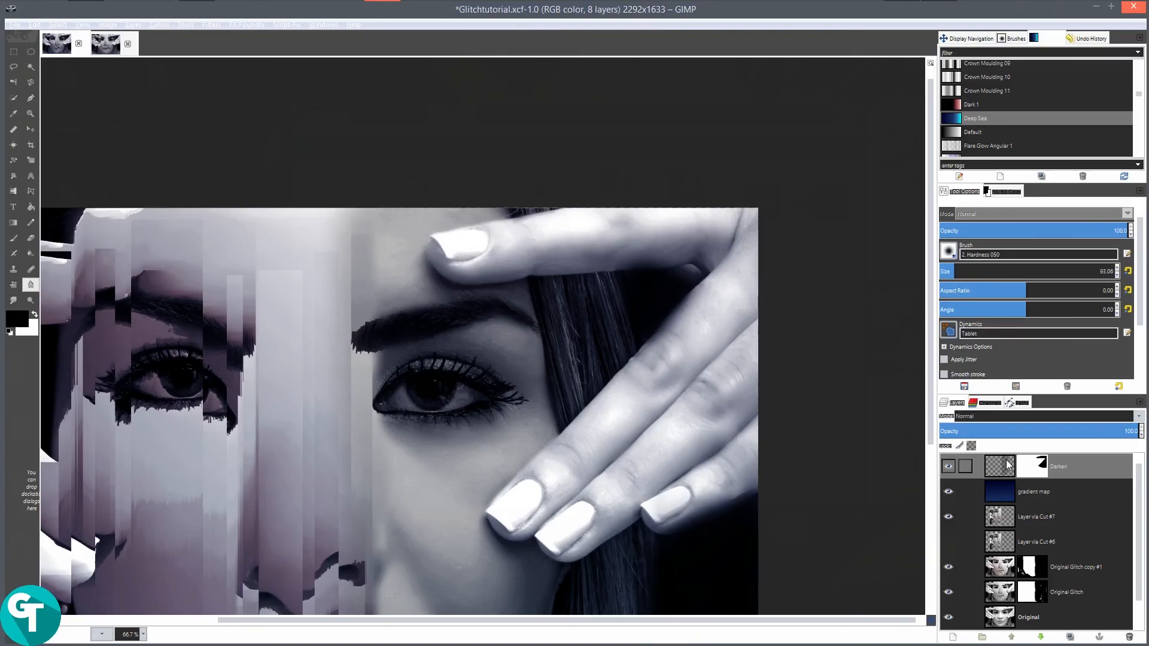
scroll(955, 496, down, 1)
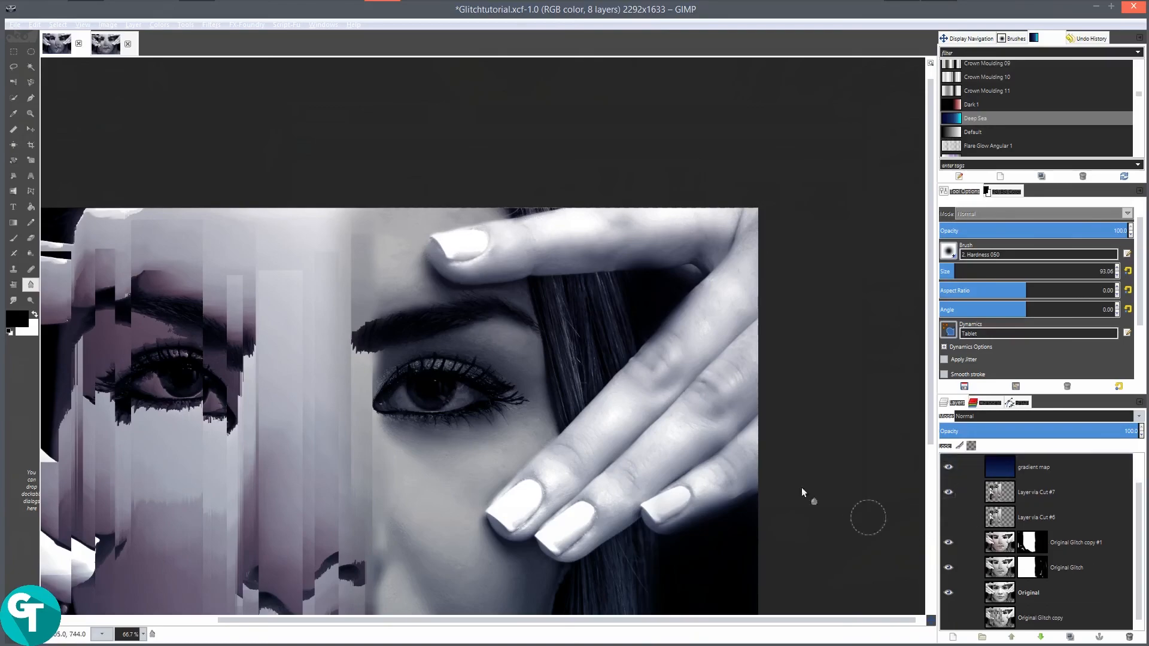
scroll(325, 339, down, 3)
drag(344, 407, 383, 422)
scroll(593, 418, up, 1)
scroll(593, 418, up, 2)
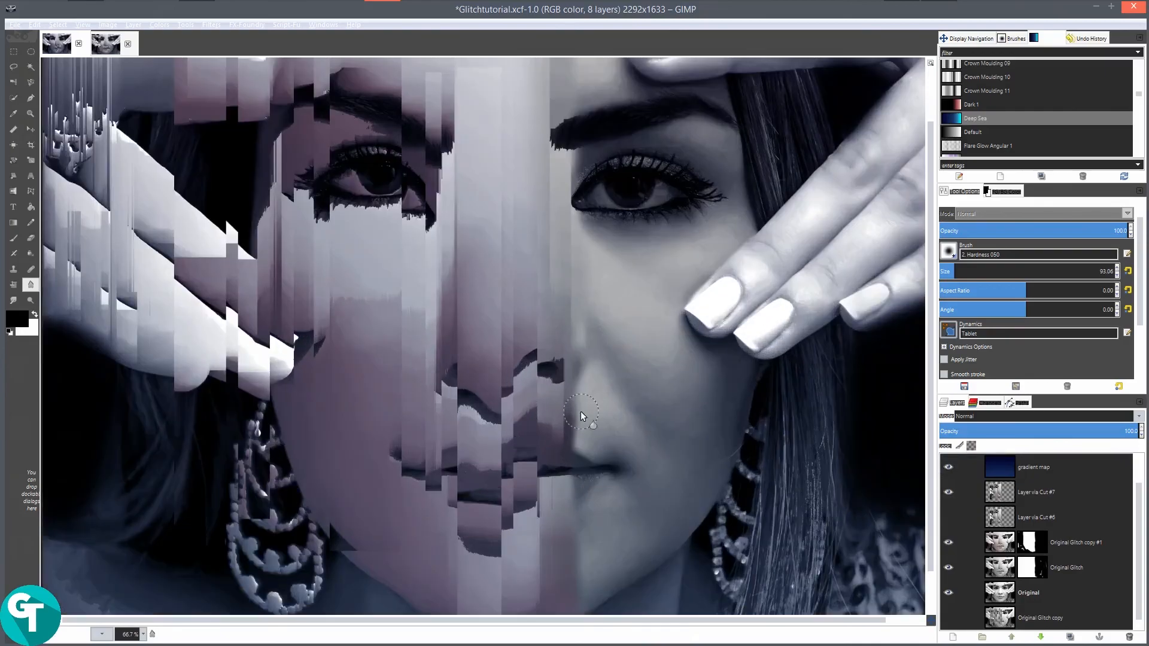
scroll(580, 412, down, 1)
drag(577, 477, 586, 459)
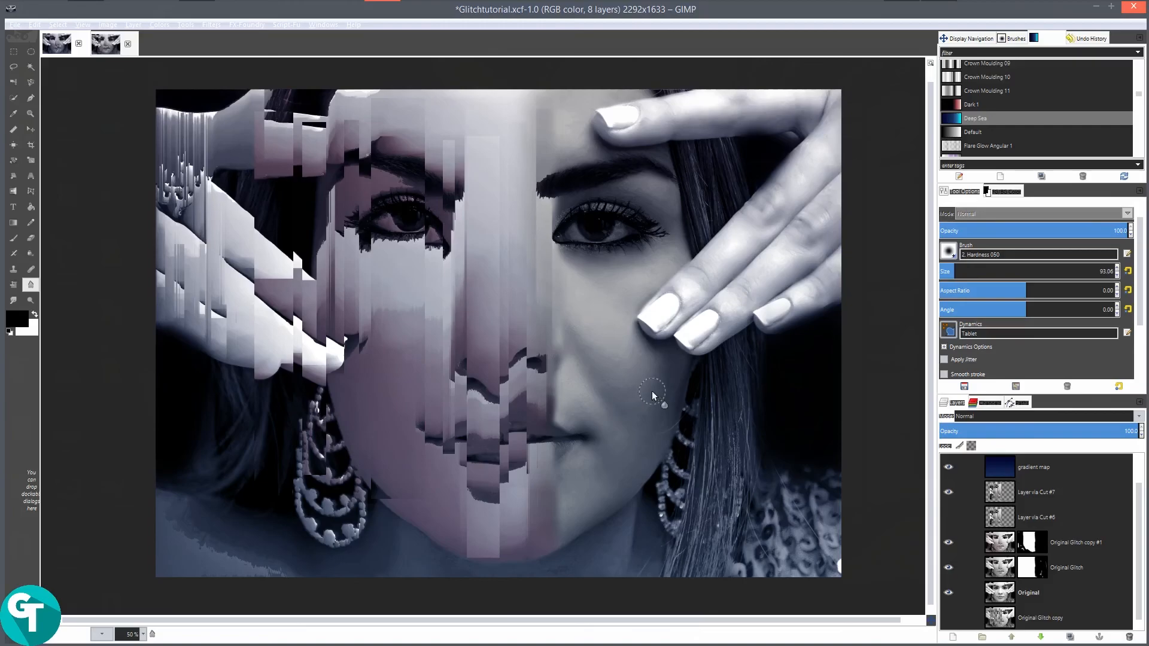
Add a transparent layer named Noise above the Darken layer and fill it with black.
click(1052, 465)
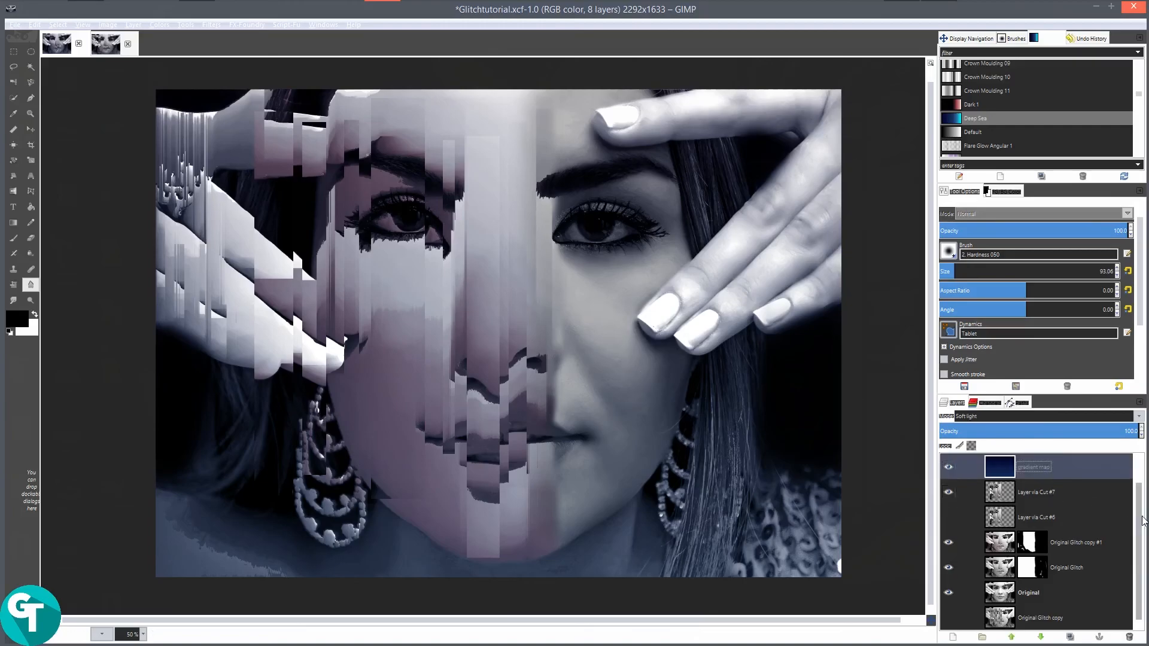
scroll(1139, 520, up, 1)
click(1070, 468)
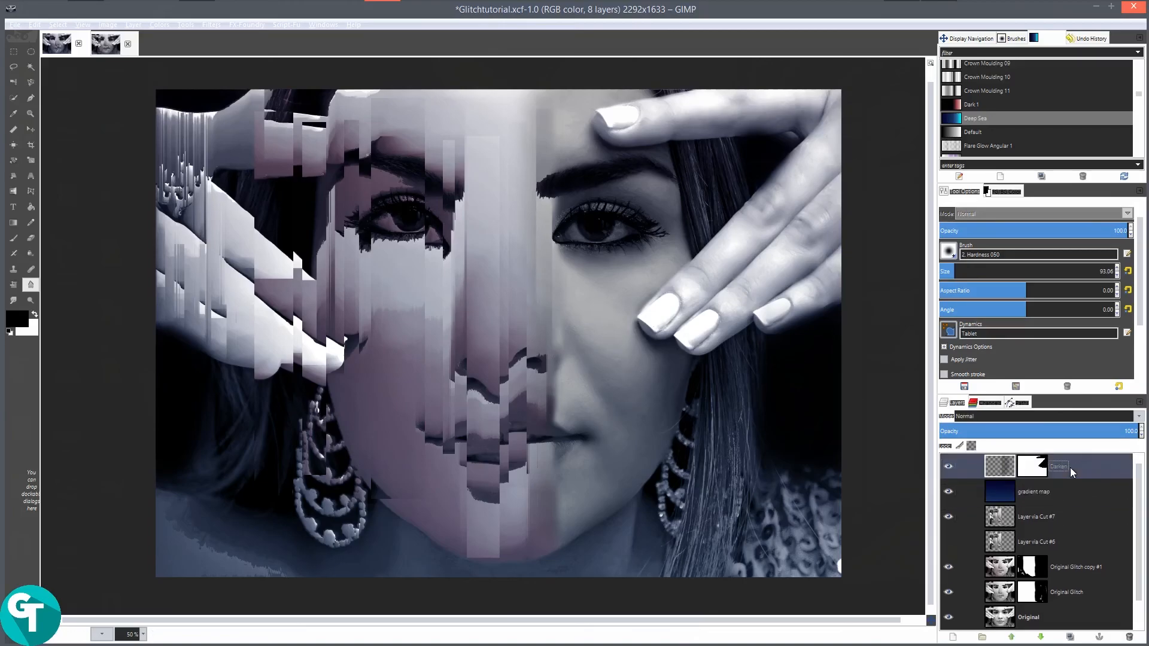
click(954, 638)
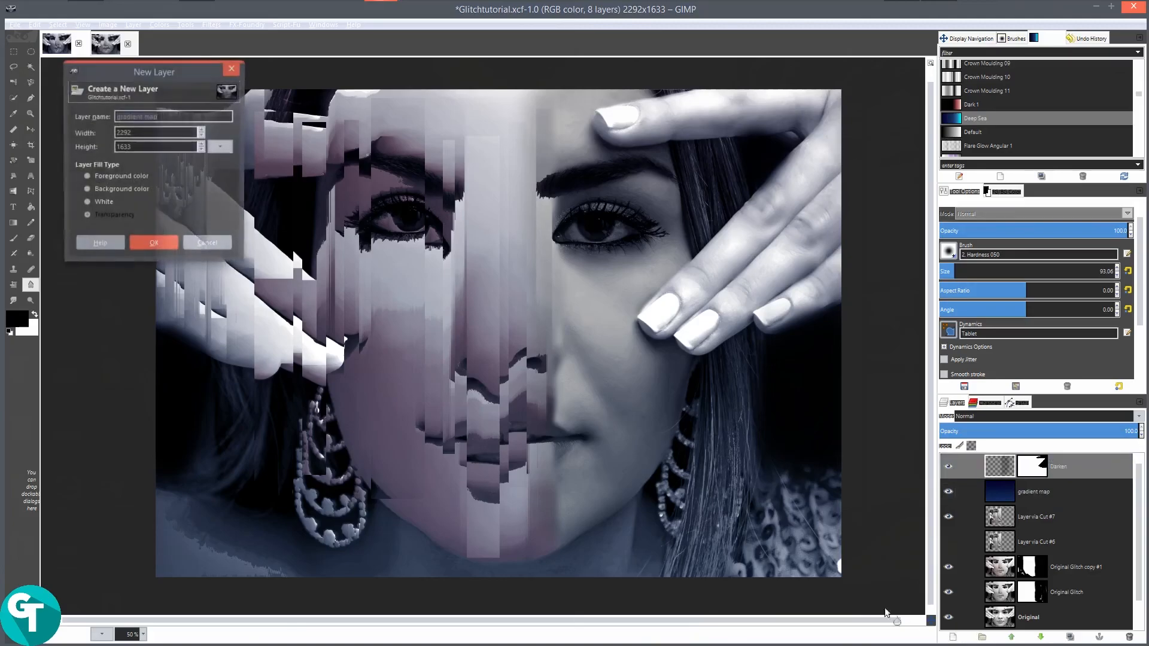
text(Noise)
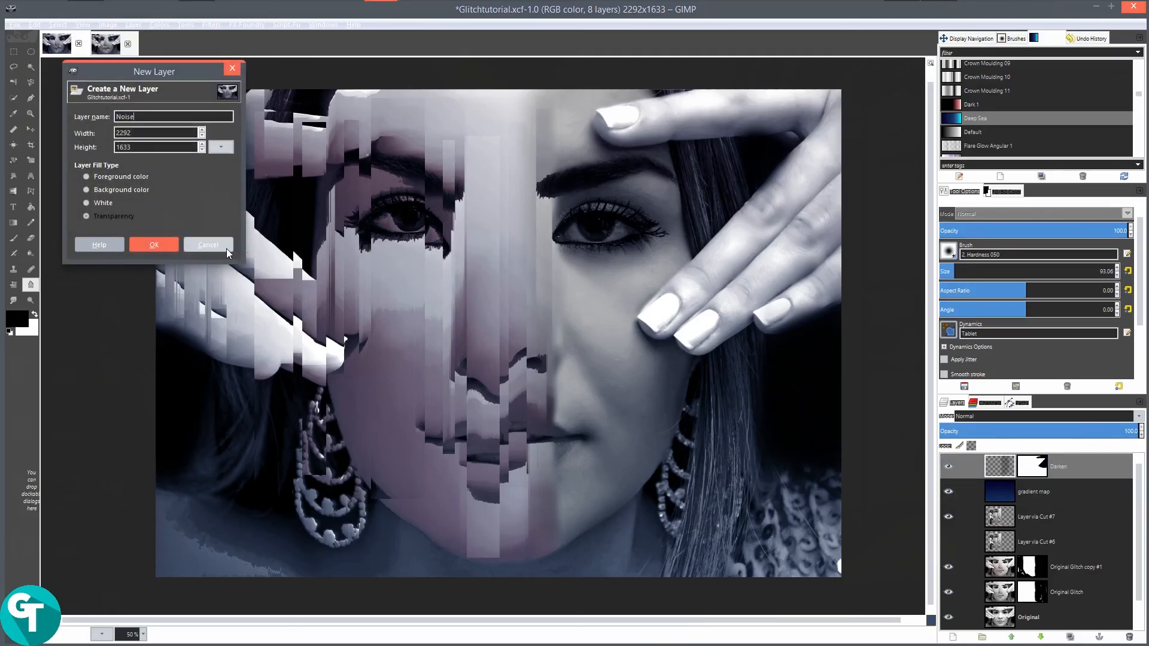
key(Return)
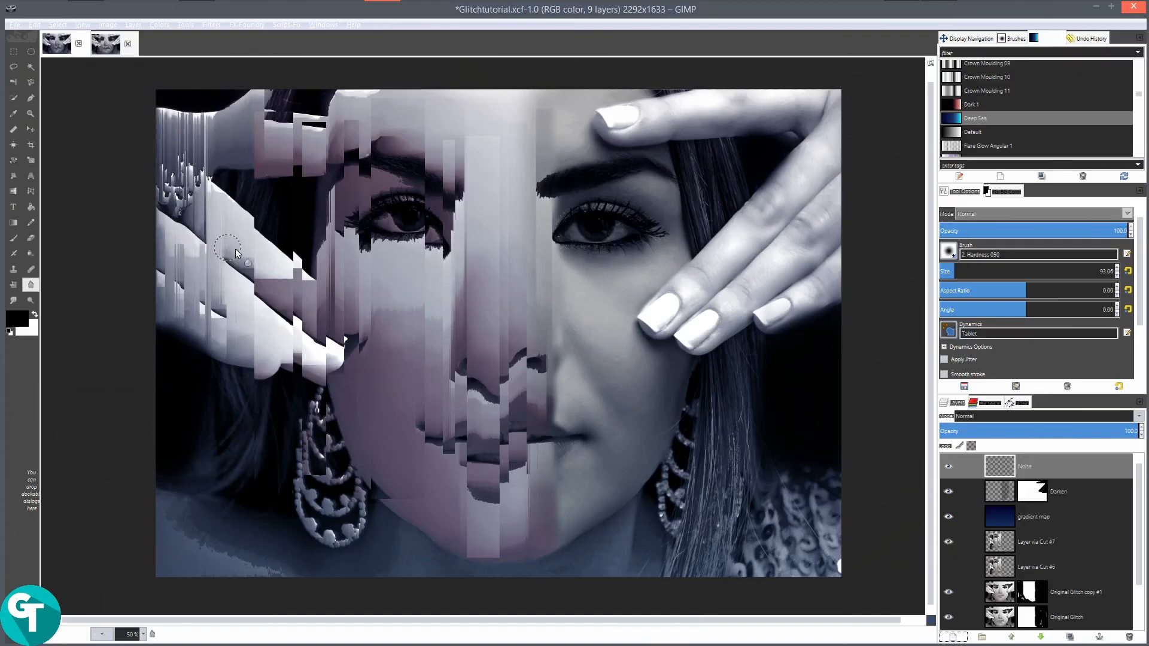
drag(16, 319, 468, 292)
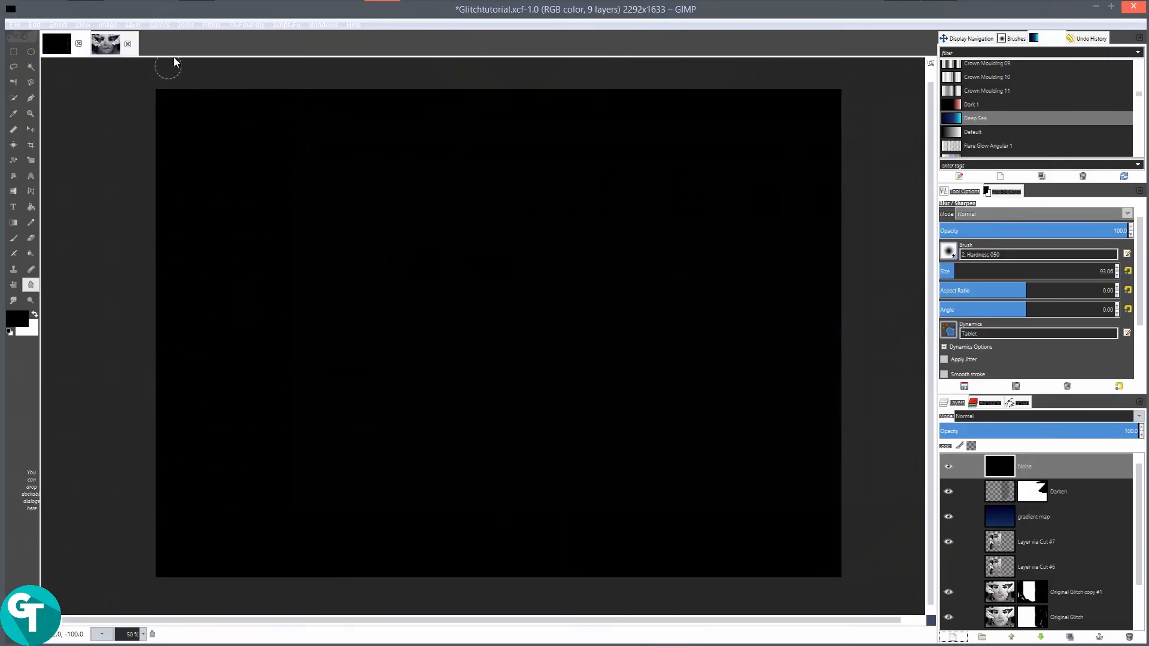
Apply RGB Noise to the Noise layer with alpha 0.51 and set the layer's blend mode to Screen.
click(213, 25)
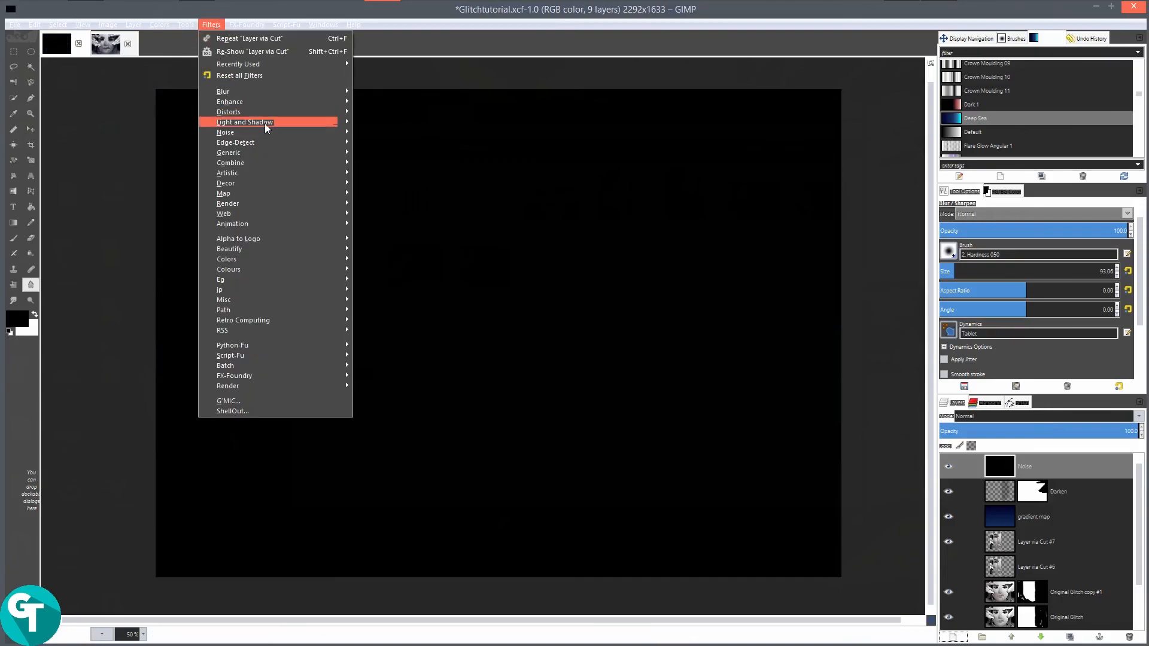
mouse_move(256, 135)
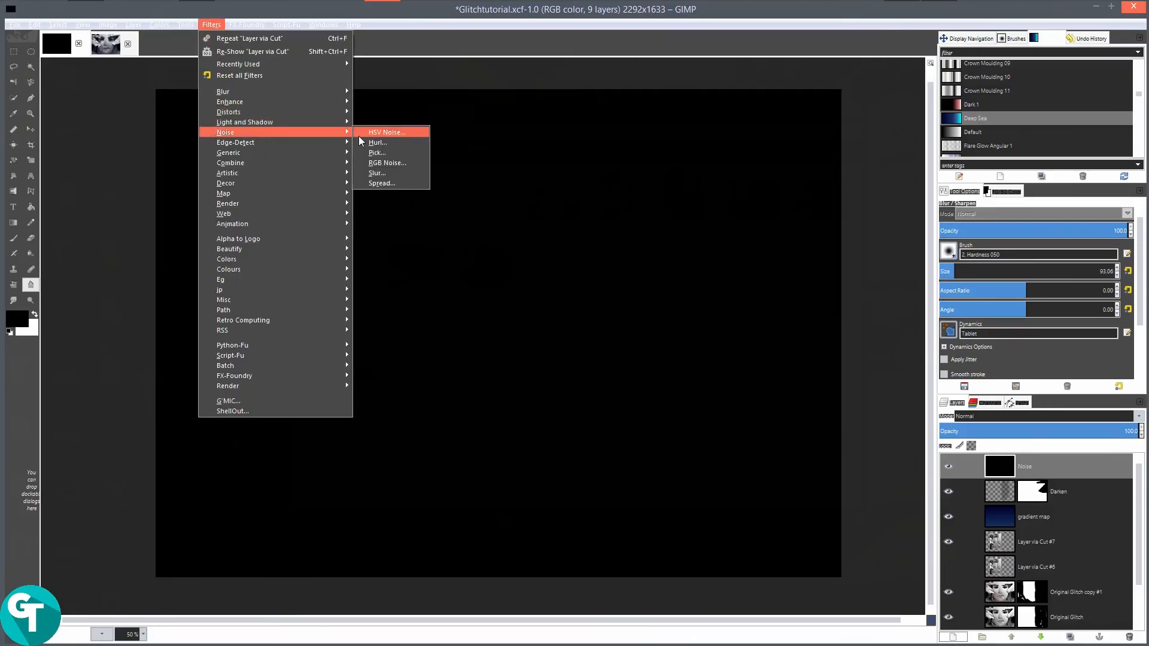
click(388, 163)
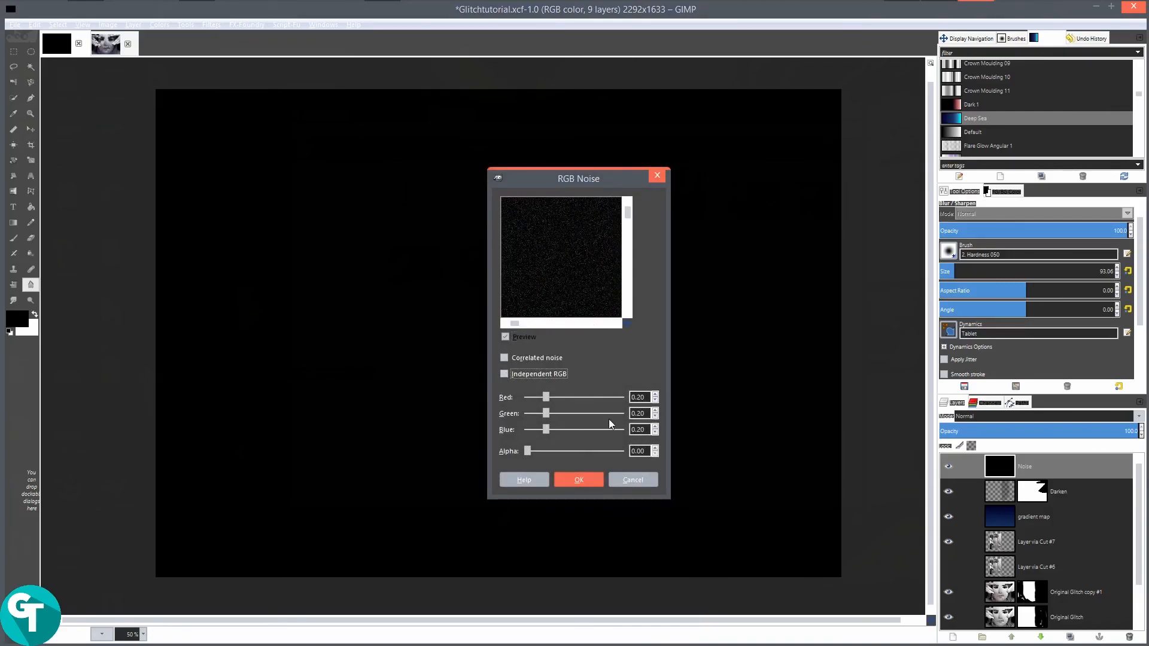
drag(525, 455, 567, 456)
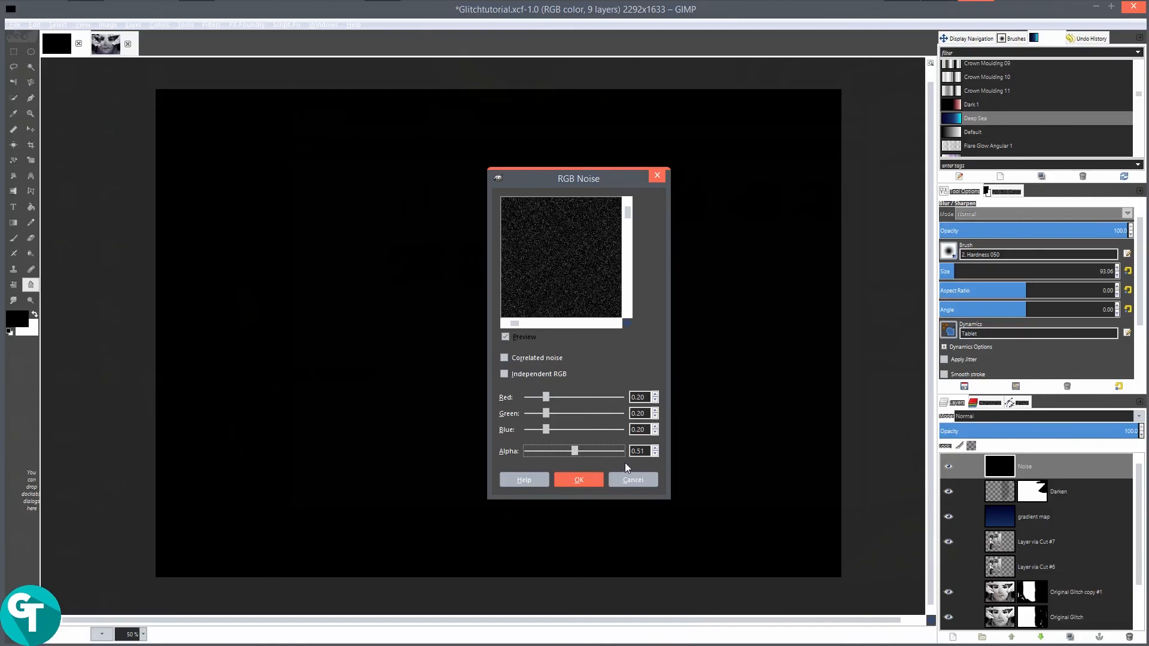
click(586, 485)
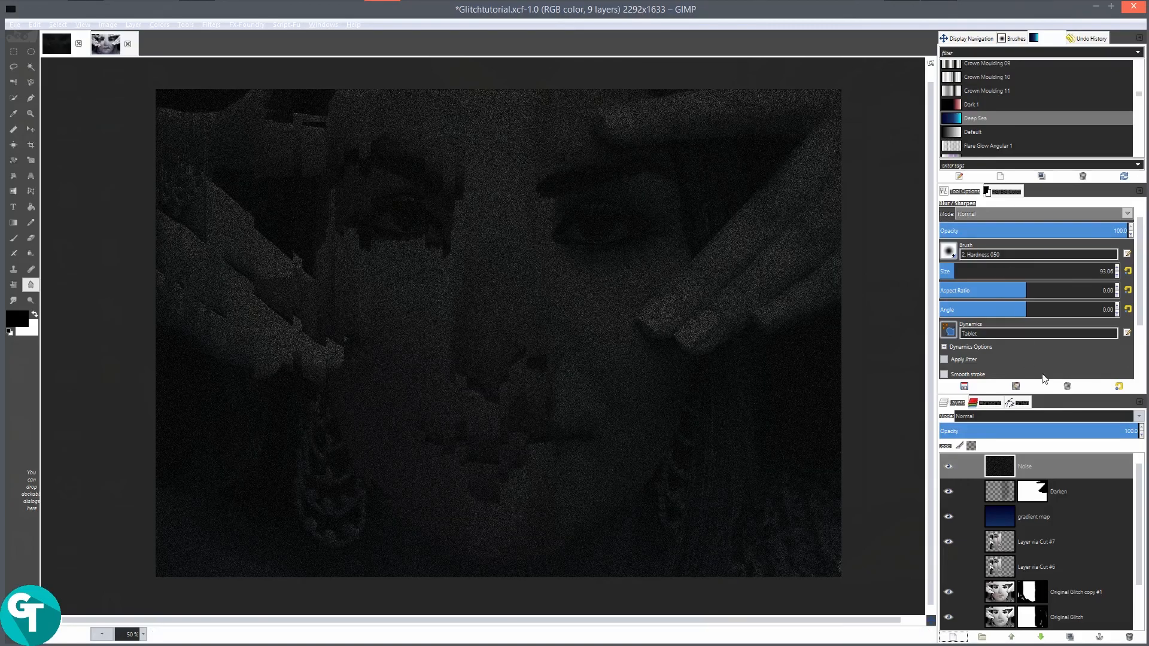
click(1015, 416)
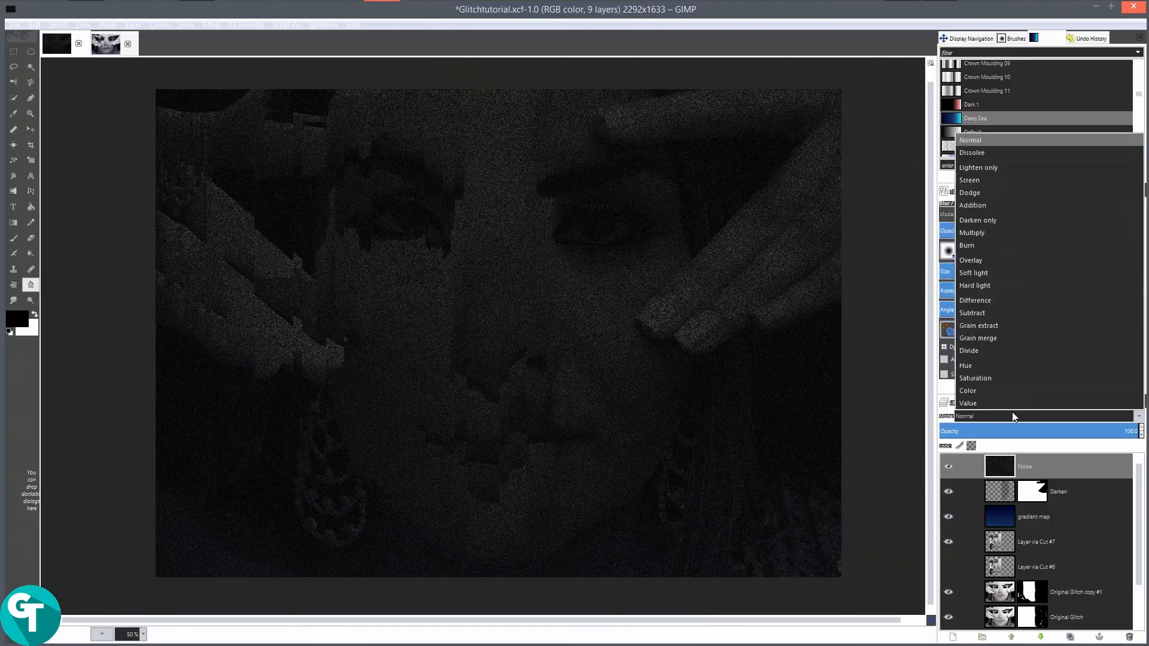
click(979, 183)
Examine the noise grain over the face, hair and hands of the portrait.
key(minus)
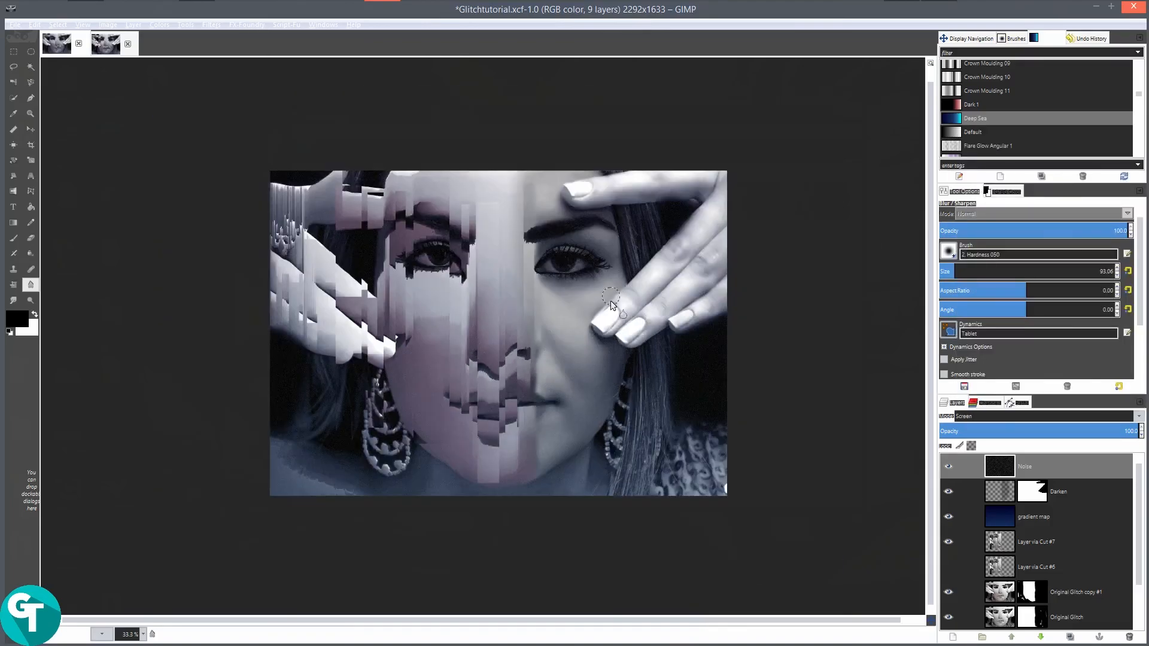
scroll(662, 269, up, 3)
scroll(672, 265, down, 1)
drag(607, 374, 536, 244)
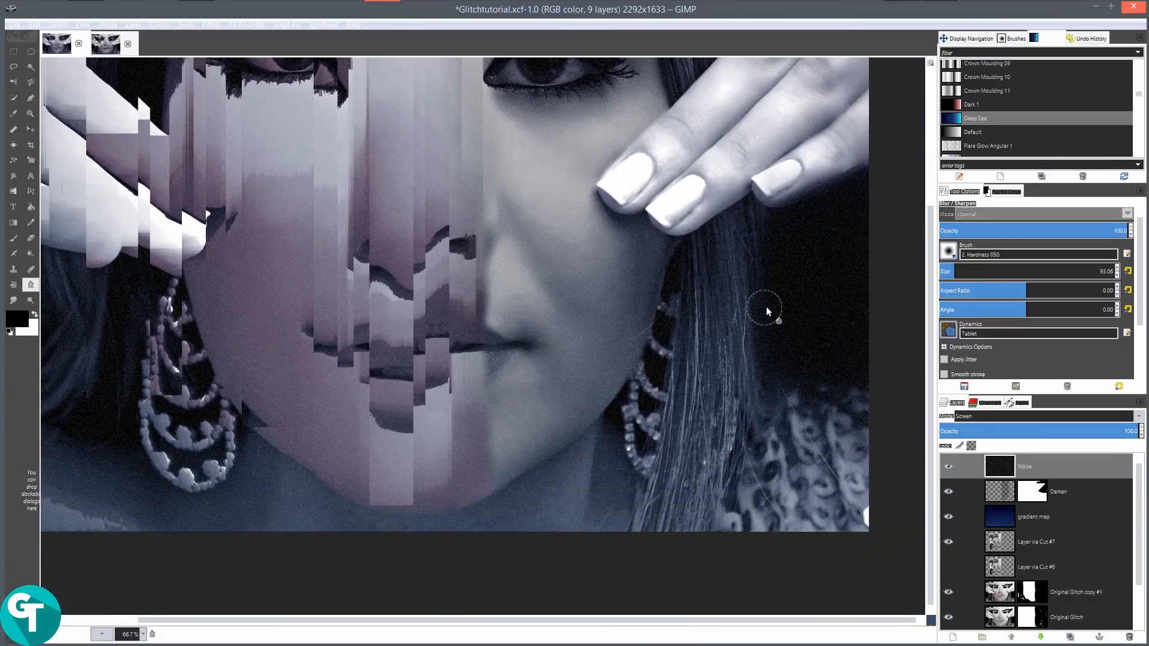
drag(767, 310, 772, 438)
drag(541, 140, 630, 309)
scroll(552, 242, down, 2)
drag(563, 328, 553, 290)
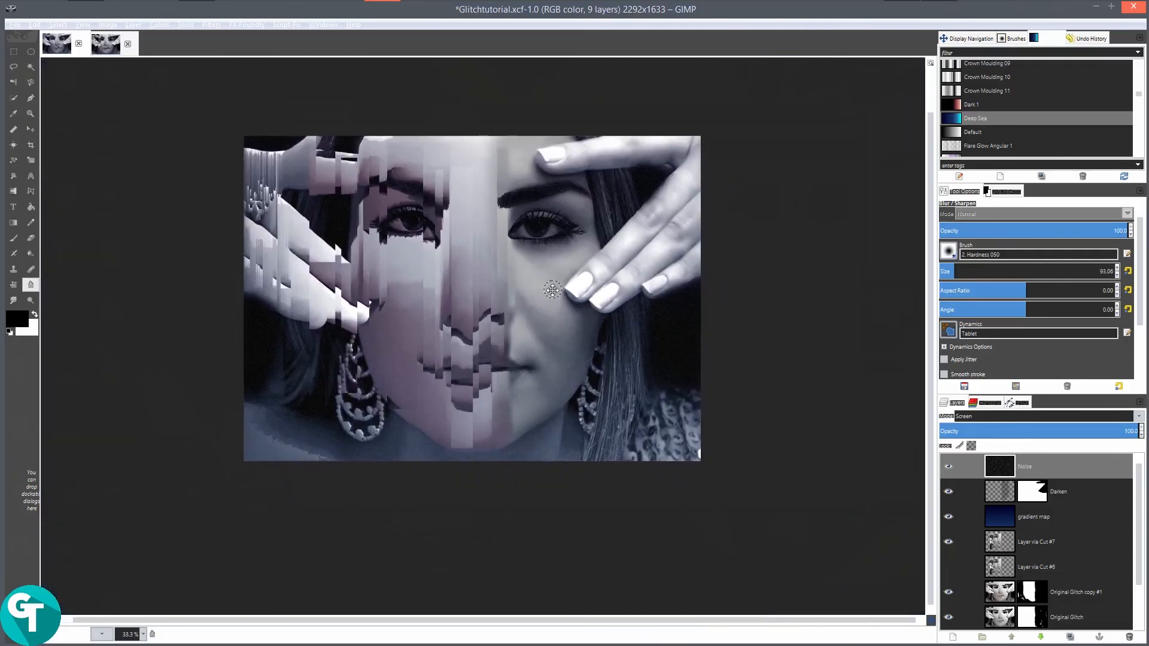
scroll(553, 290, up, 1)
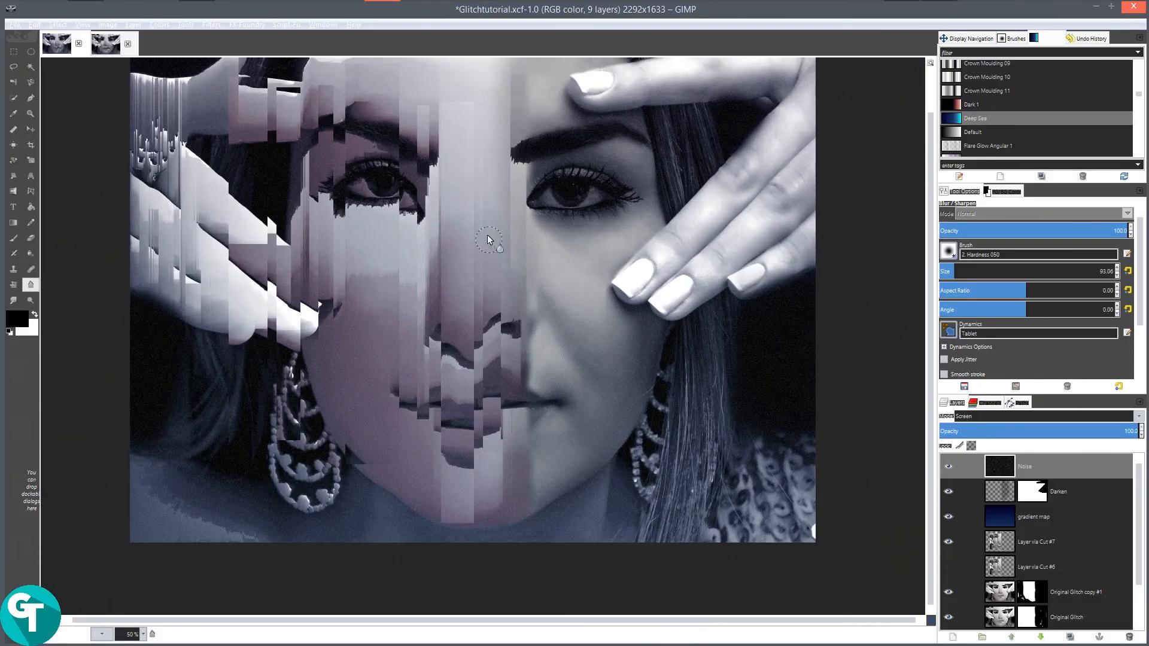
drag(486, 240, 500, 290)
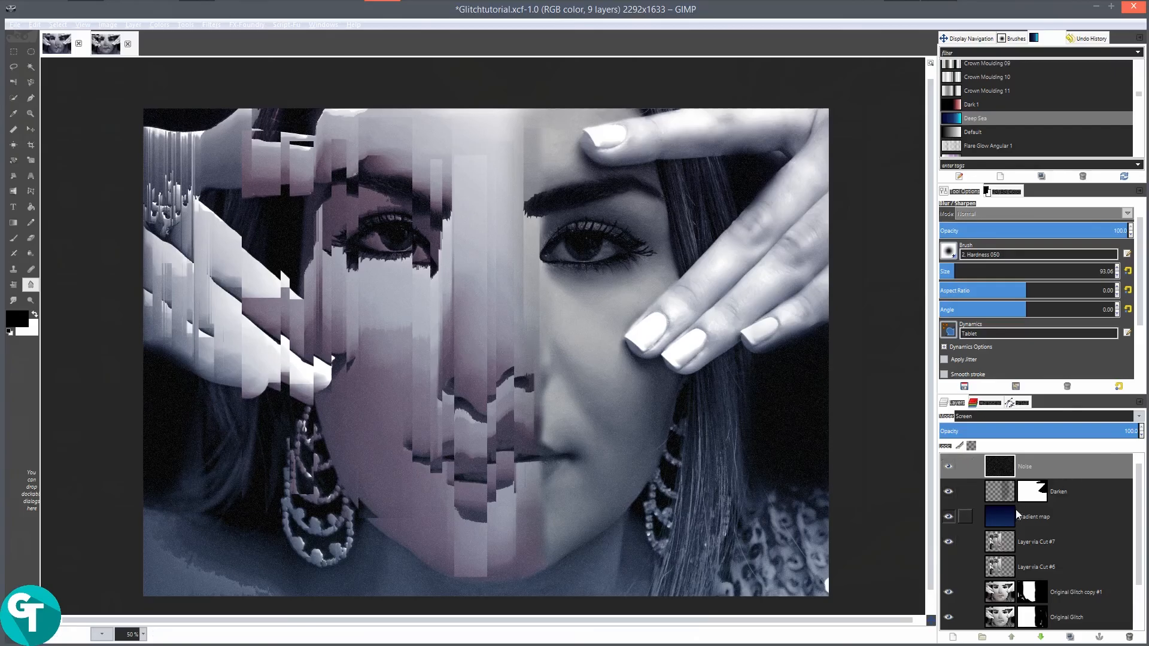
right_click(1046, 466)
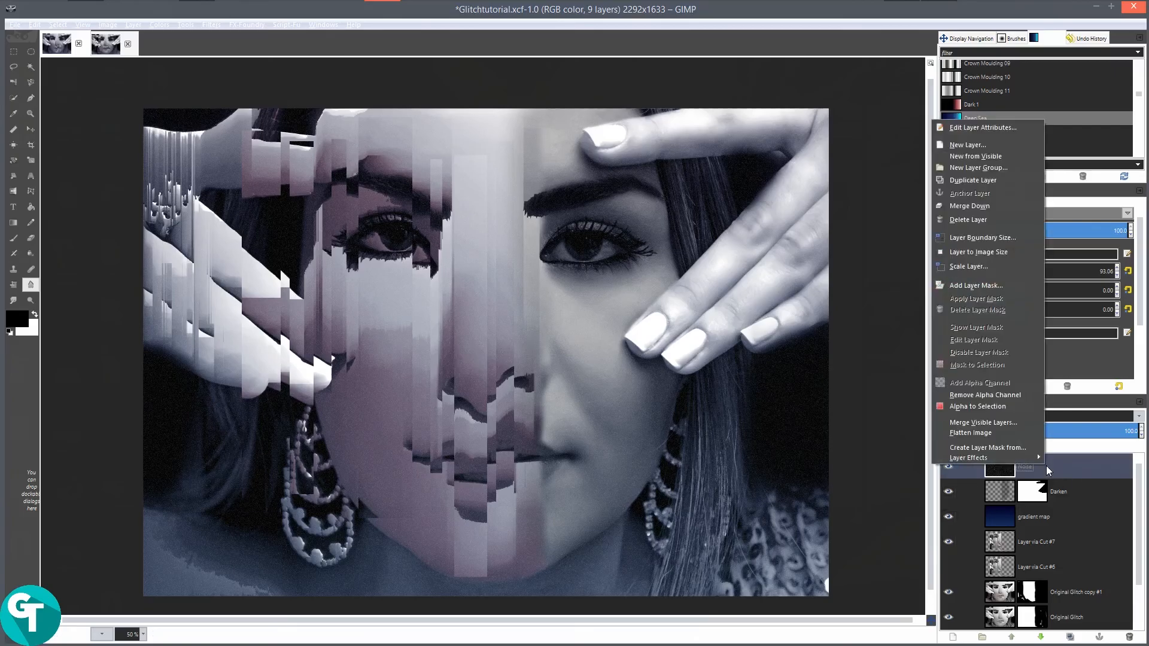
click(988, 284)
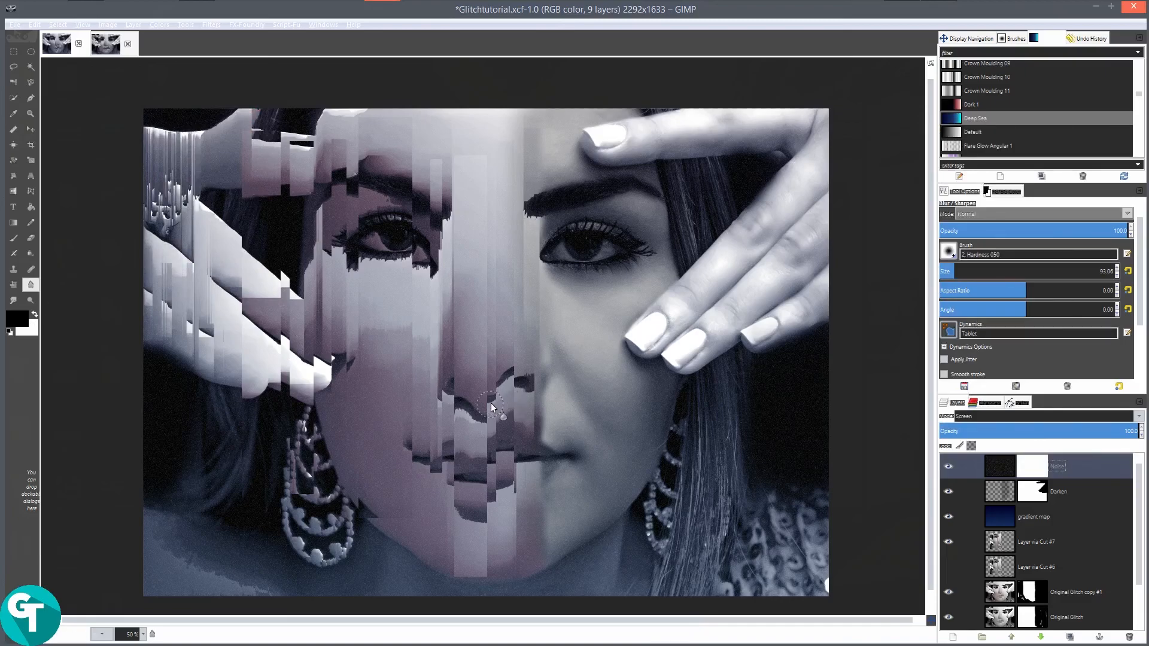
key(ctrl+z)
Add a black (full transparency) mask to the Noise layer.
right_click(1030, 484)
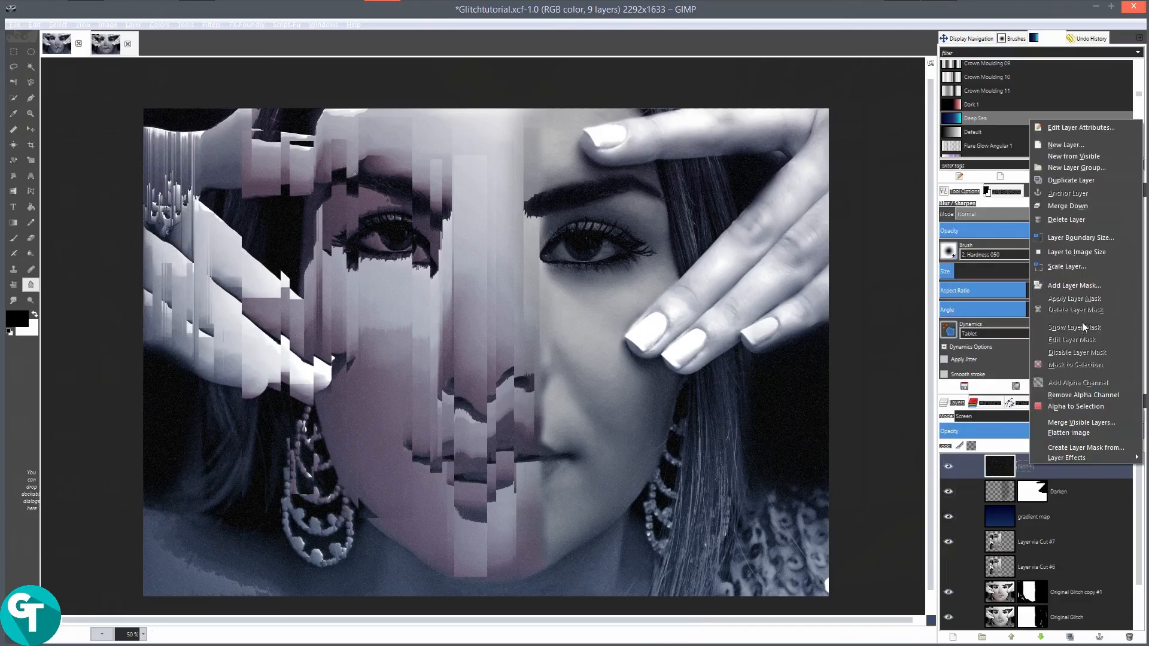
click(1081, 286)
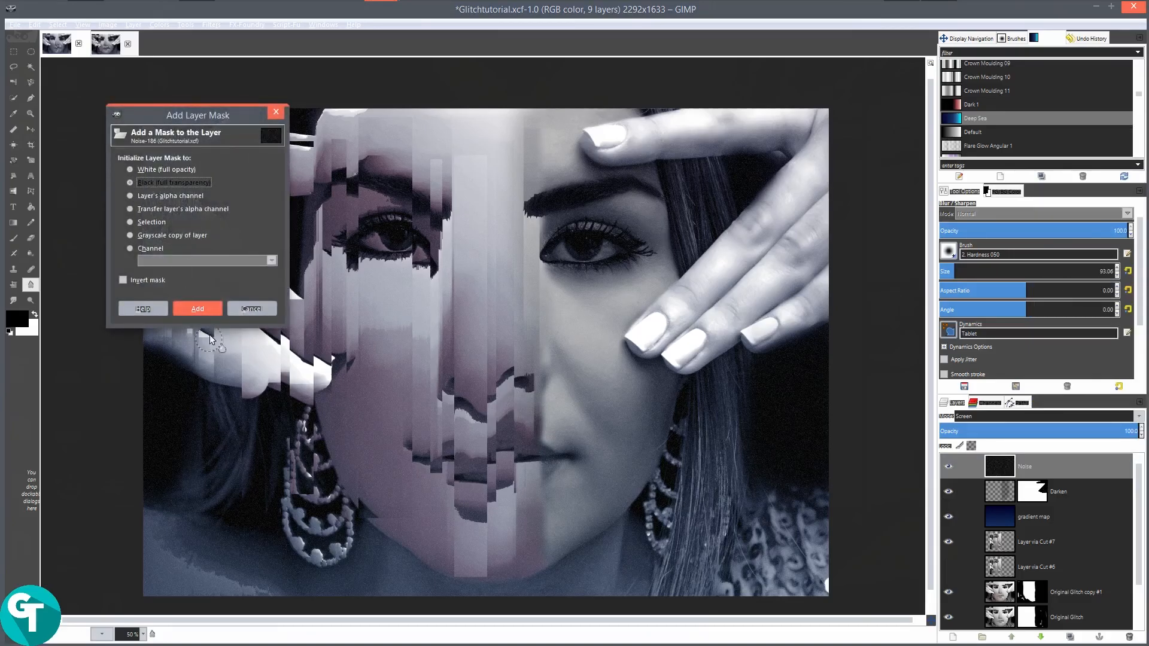
click(197, 309)
Draw a white radial FG to Transparent gradient from the face's centre outward on the Noise layer mask.
click(35, 314)
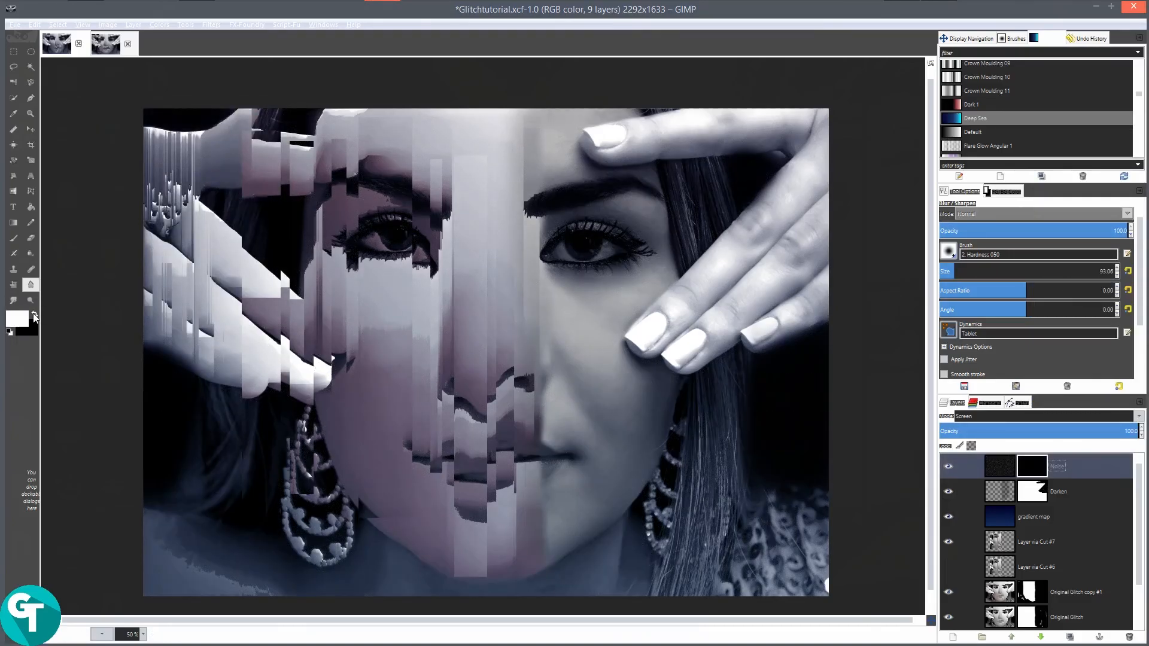
click(13, 222)
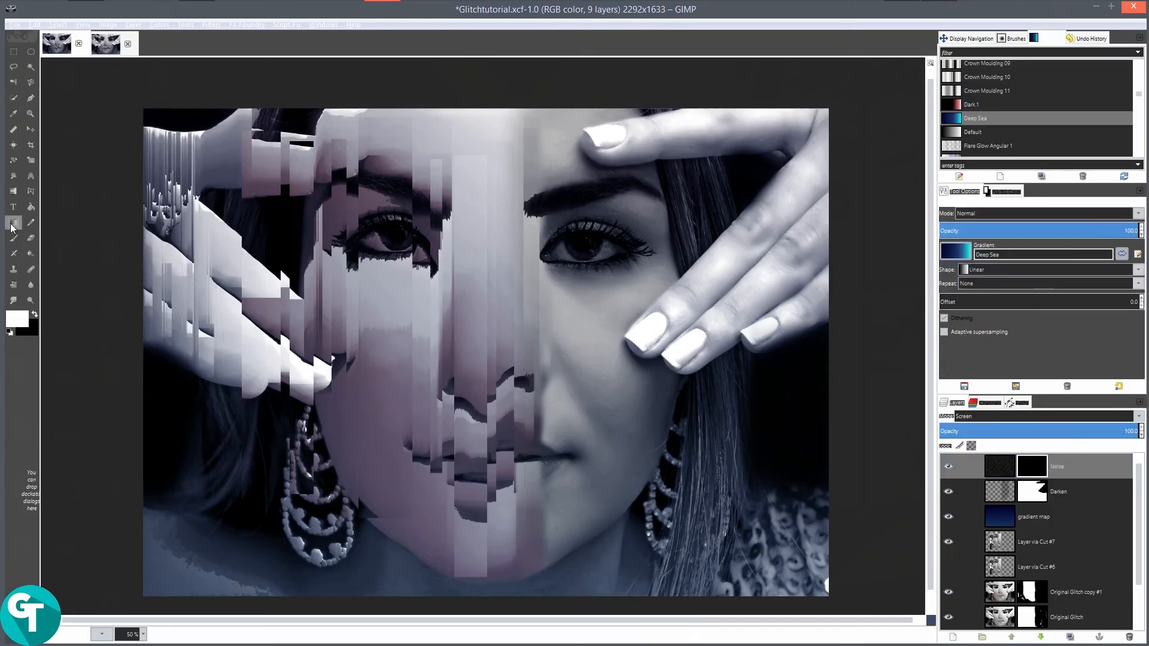
click(956, 251)
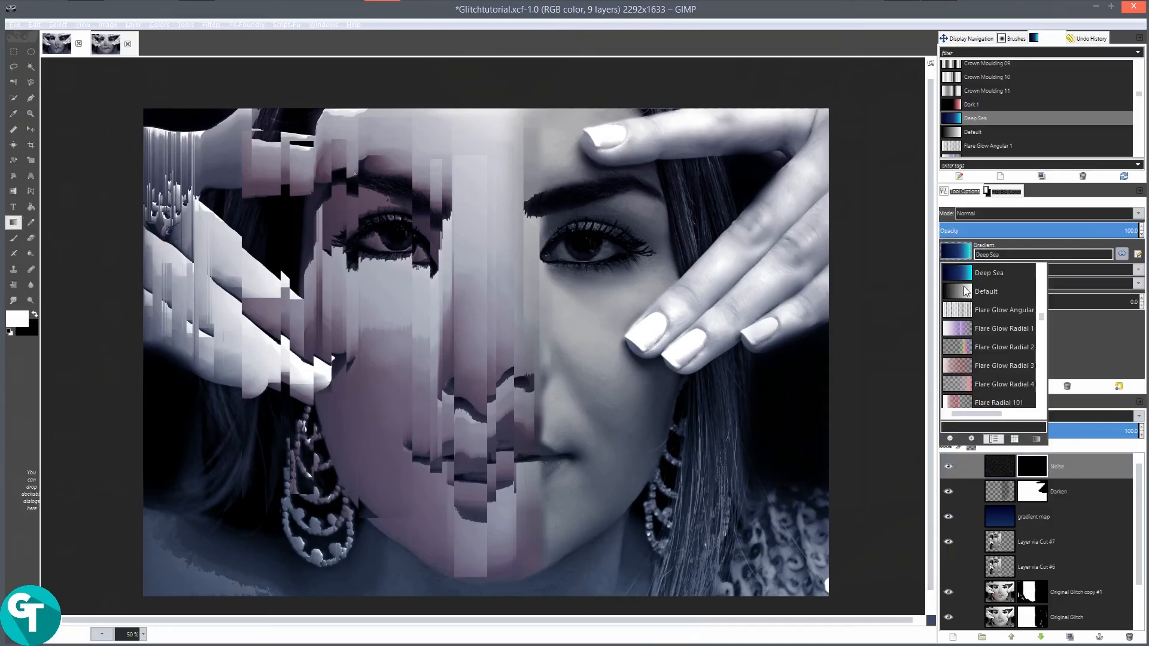
scroll(988, 311, up, 10)
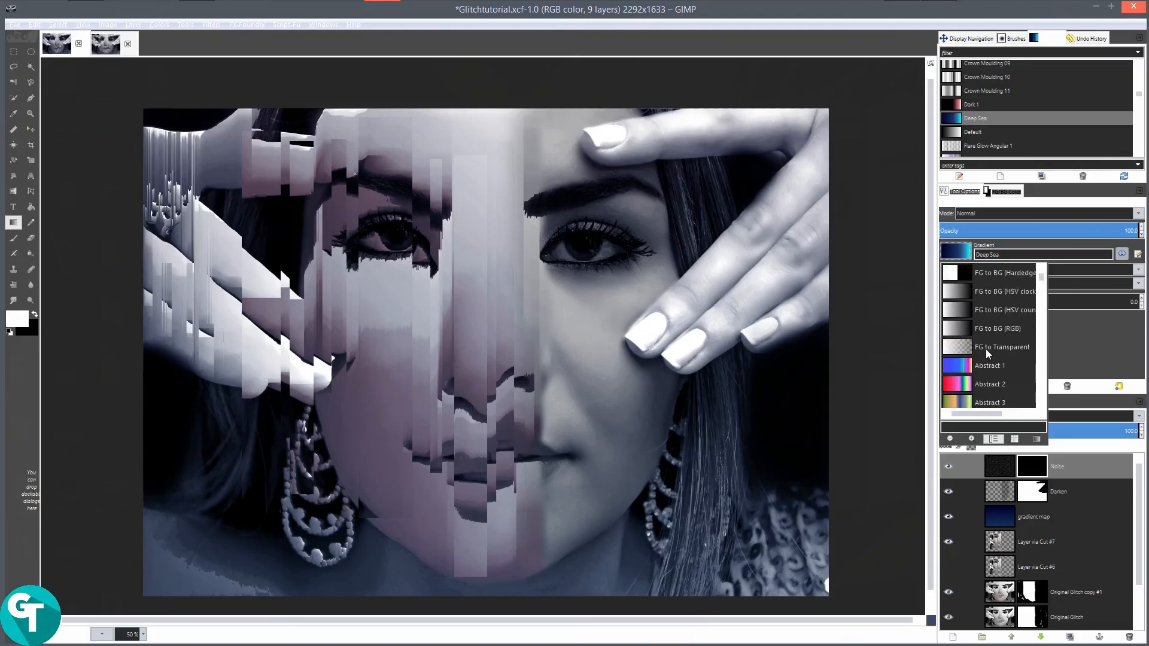
click(995, 349)
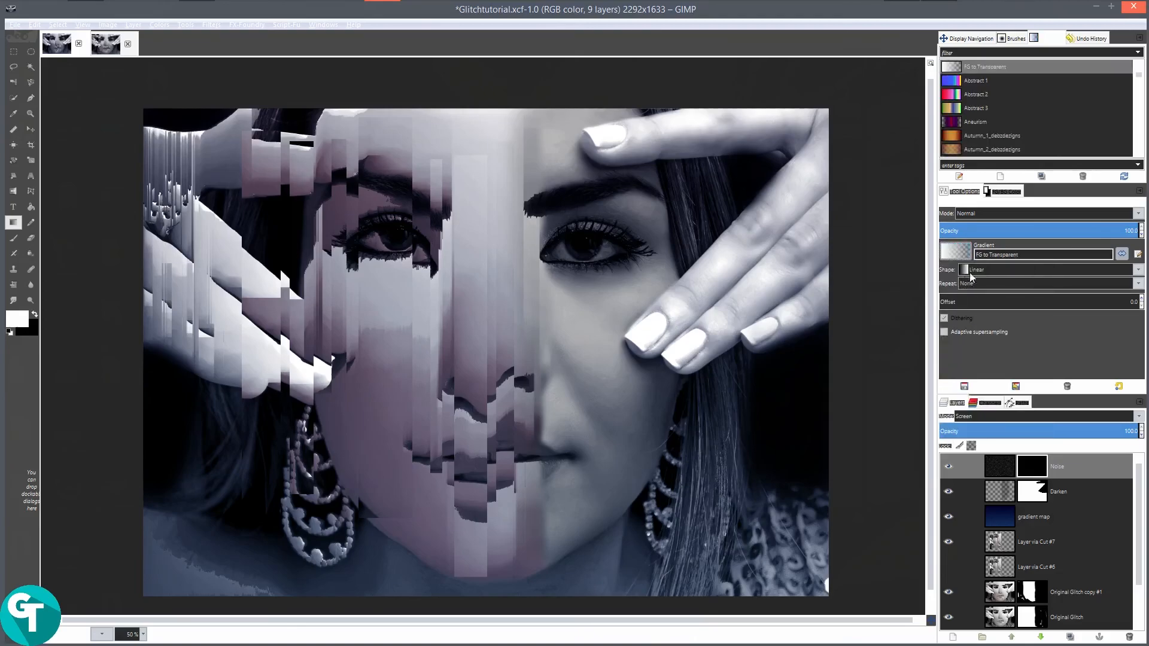
click(977, 270)
click(982, 309)
drag(642, 201, 707, 146)
scroll(605, 332, up, 5)
scroll(605, 332, down, 3)
drag(510, 356, 551, 368)
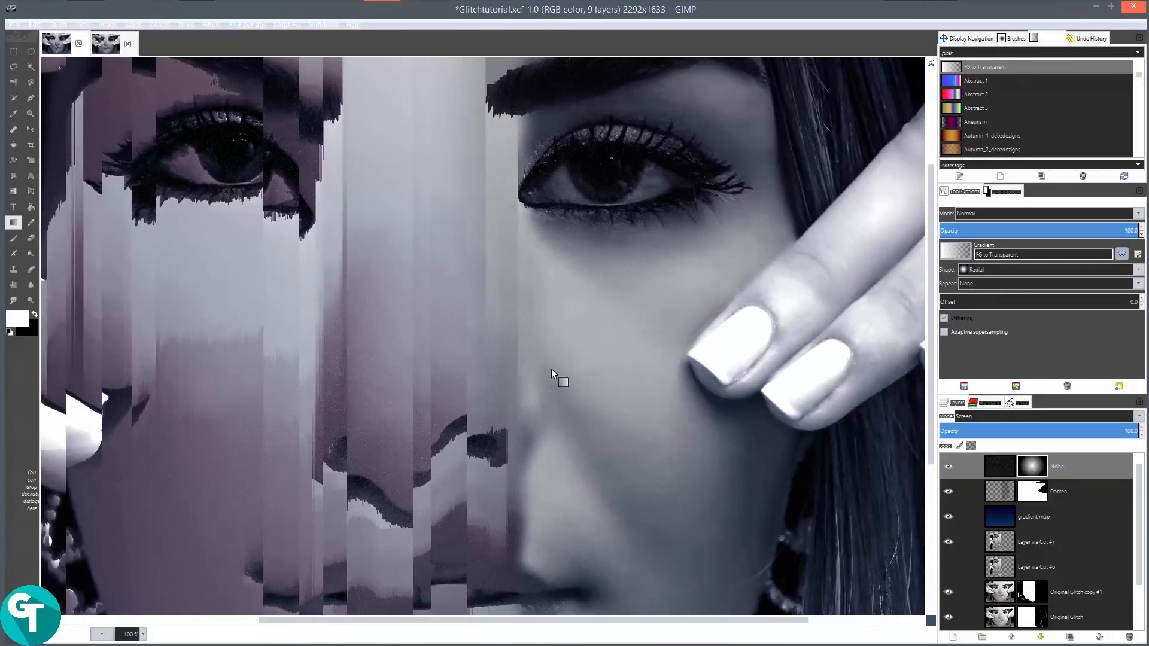
scroll(550, 371, down, 2)
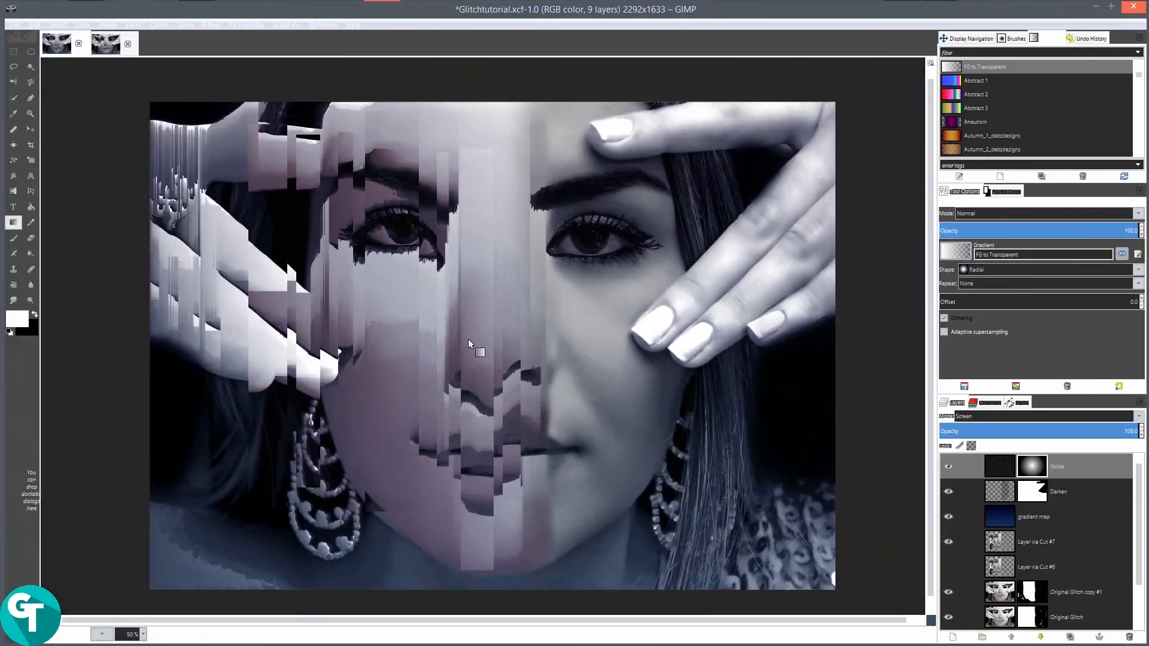
Layer several more white radial gradients from mid-face outward on the Noise mask to widen and strengthen the noisy area.
drag(484, 340, 717, 149)
drag(473, 338, 777, 150)
scroll(528, 329, up, 2)
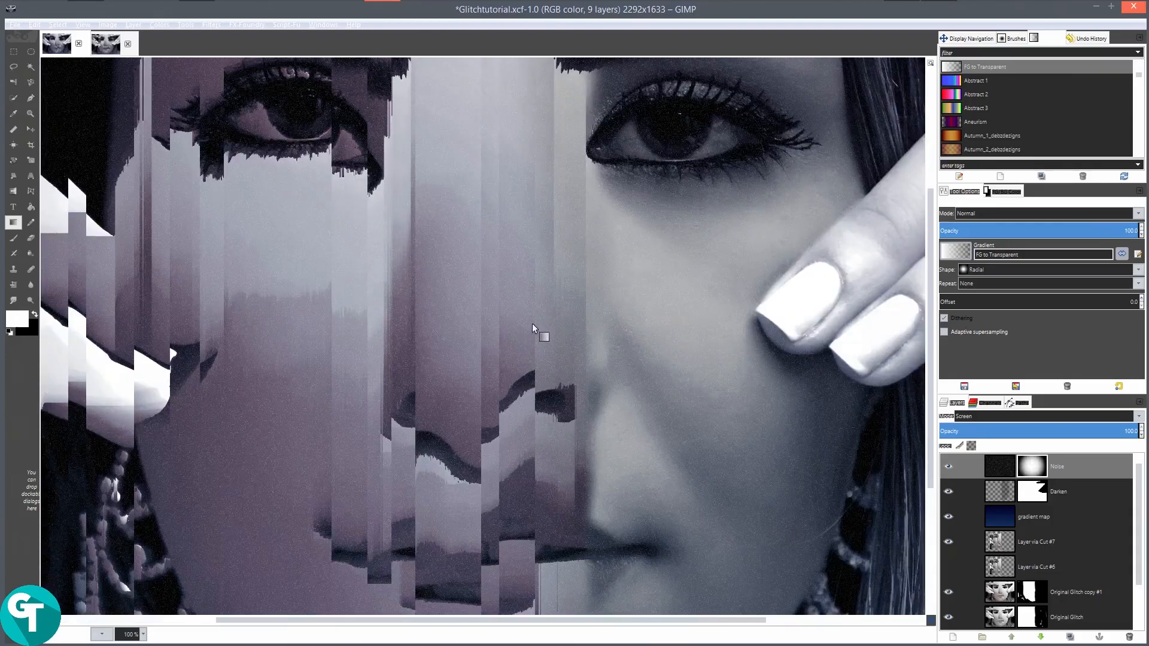
scroll(609, 223, down, 2)
drag(479, 312, 689, 198)
drag(538, 282, 792, 133)
Examine the masked noise across the face and hands, and compare the portrait with the finished version in the other open image.
scroll(515, 312, down, 2)
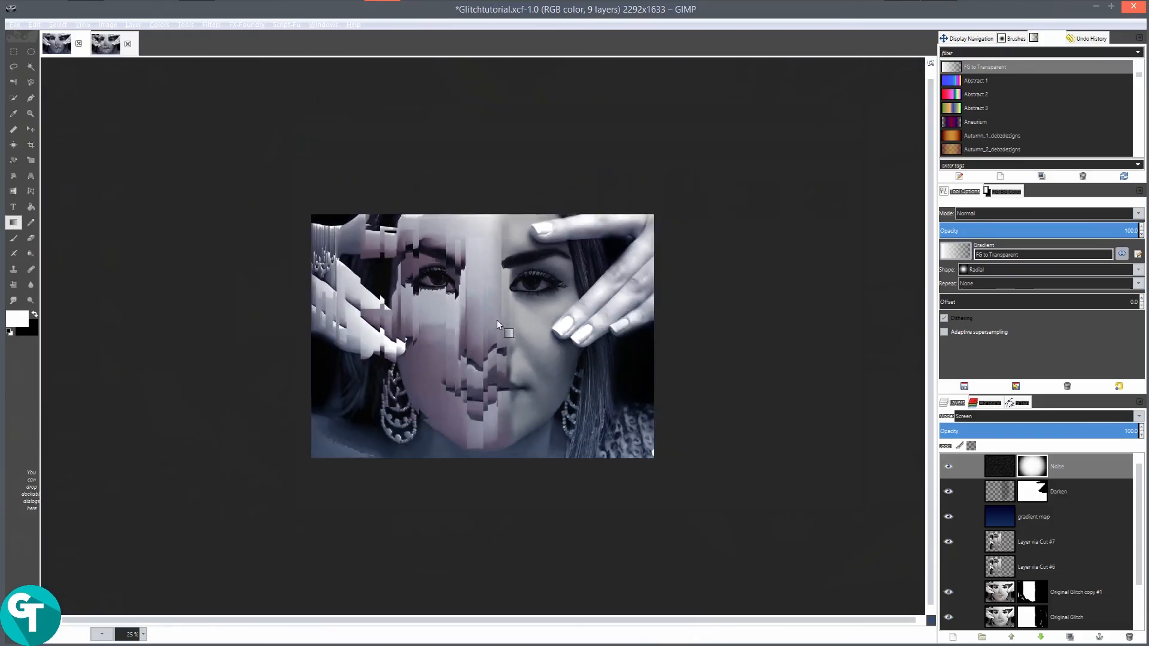
scroll(537, 320, up, 4)
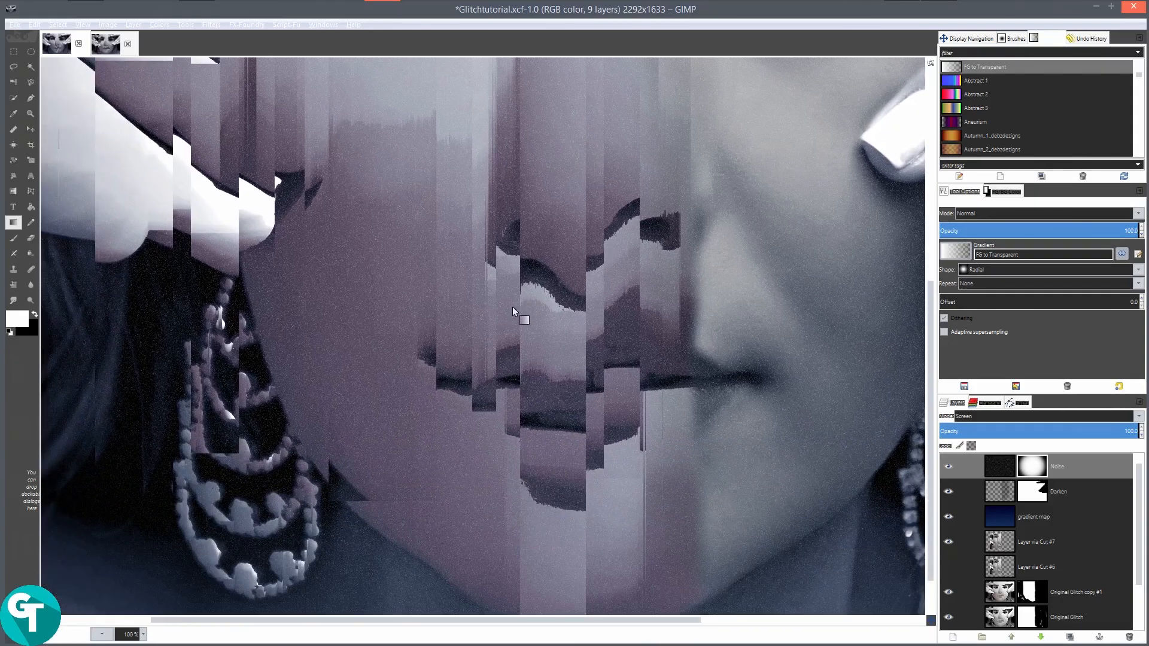
scroll(513, 304, down, 4)
scroll(310, 334, up, 4)
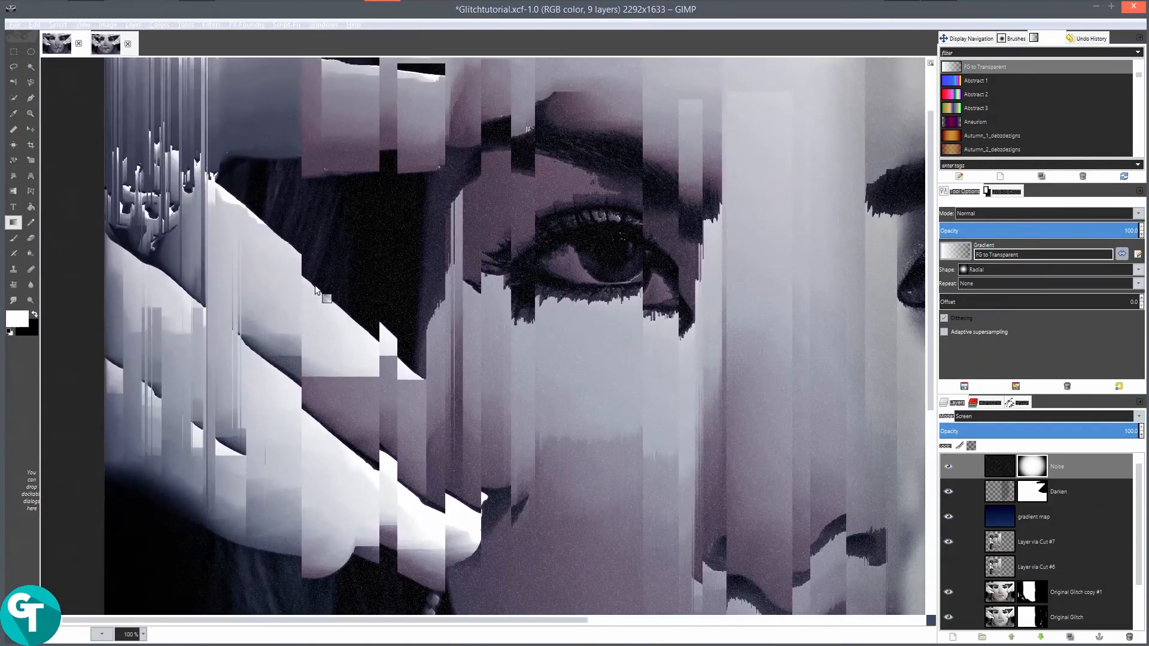
scroll(324, 293, down, 1)
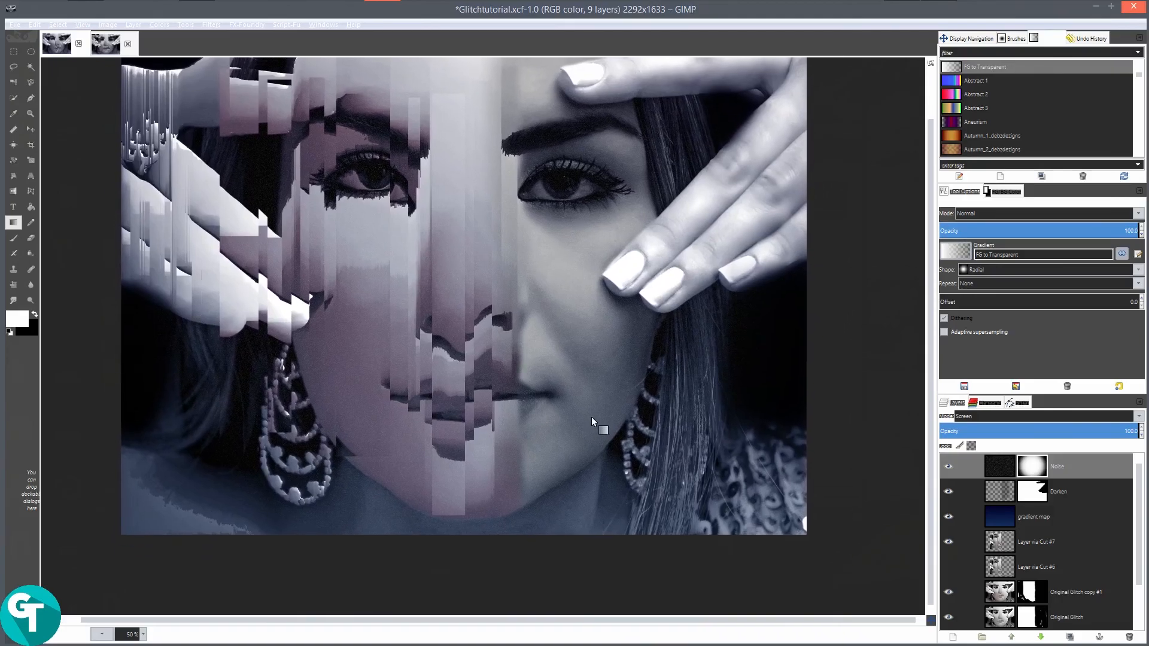
scroll(517, 357, up, 2)
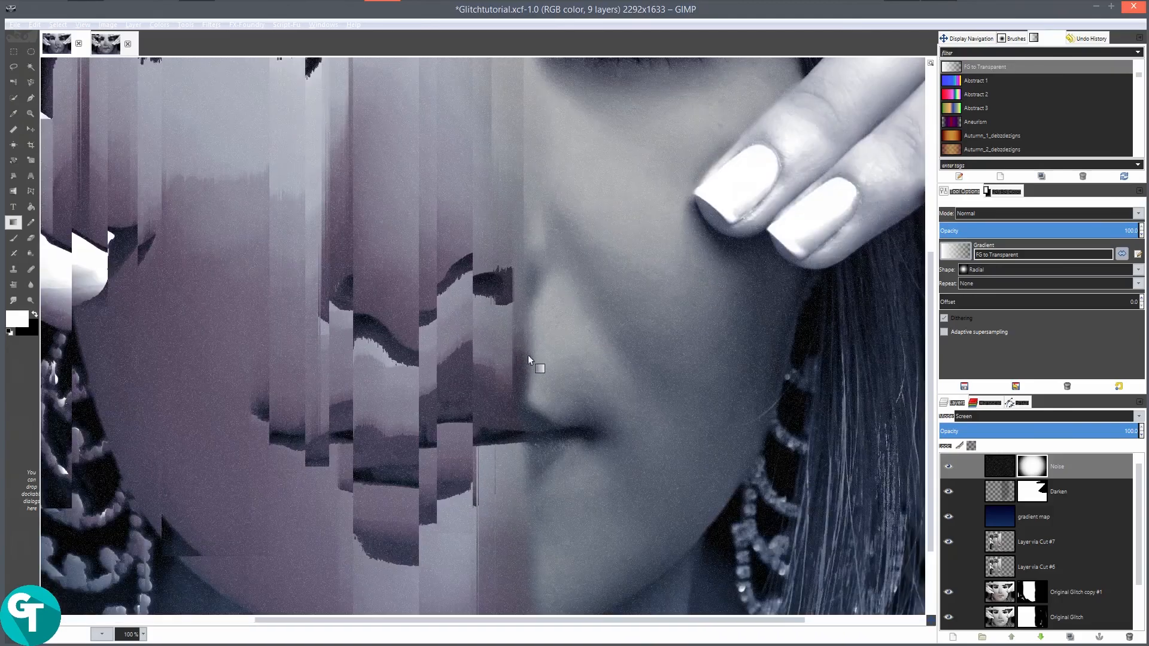
click(116, 50)
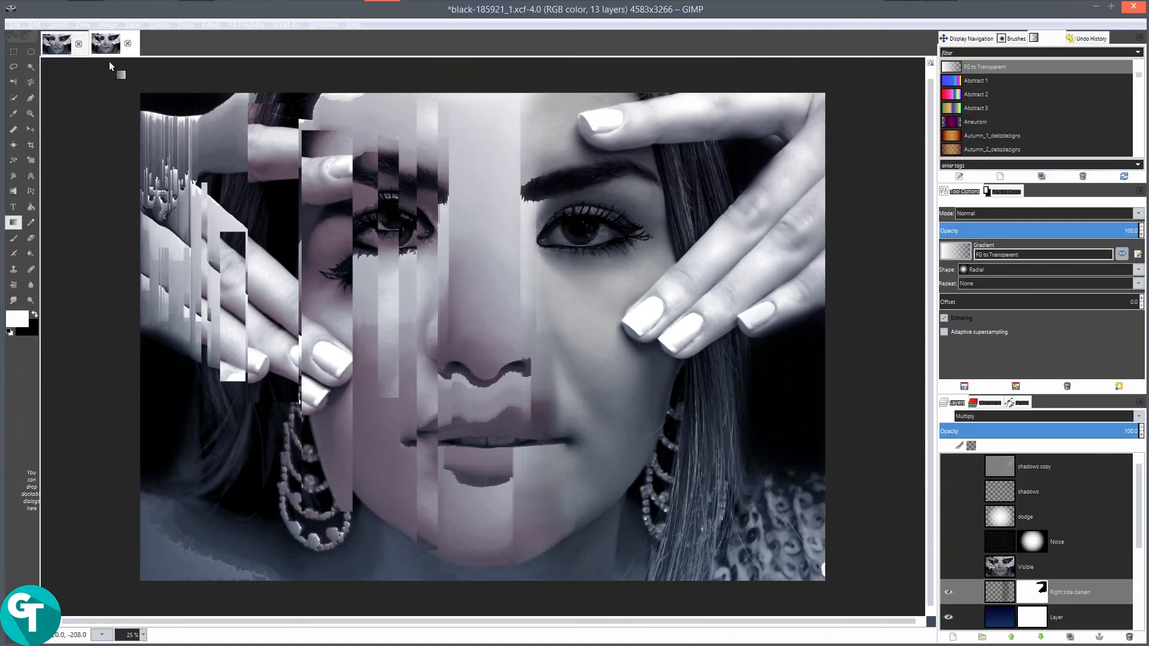
click(67, 50)
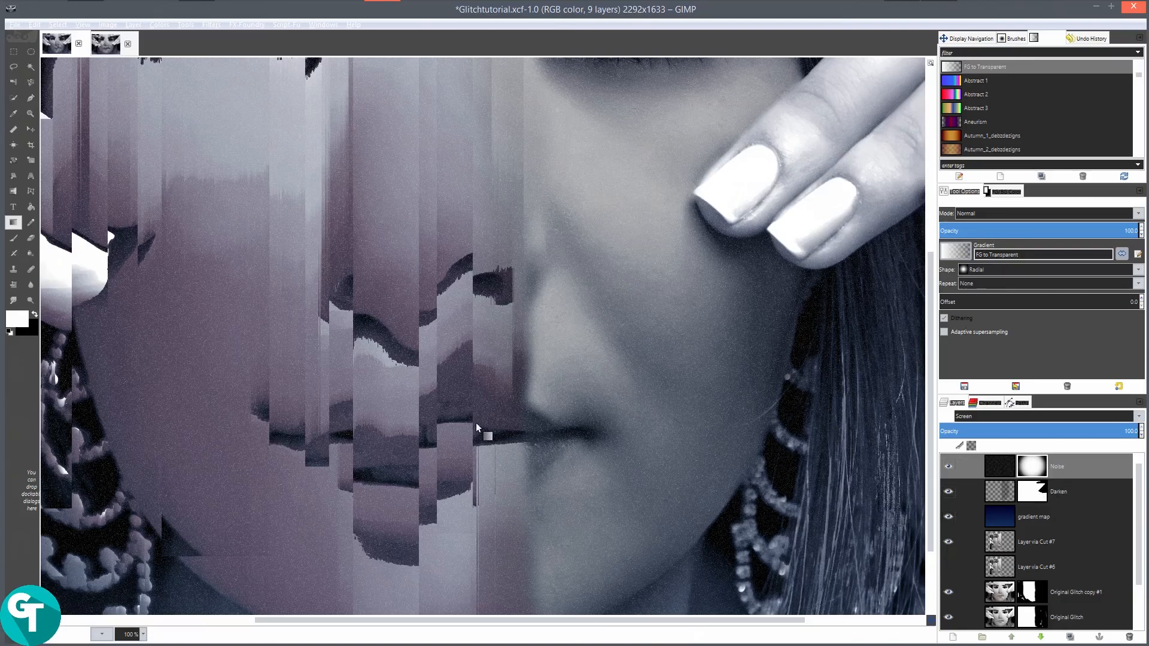
scroll(488, 435, down, 3)
scroll(548, 422, up, 4)
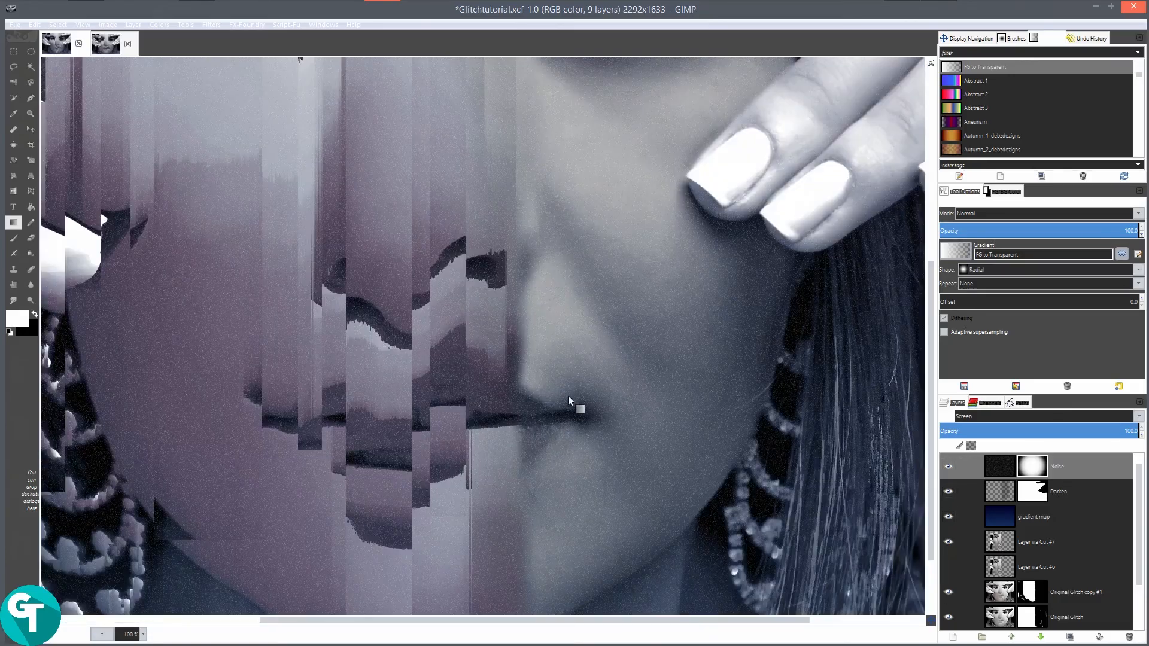
scroll(582, 368, down, 4)
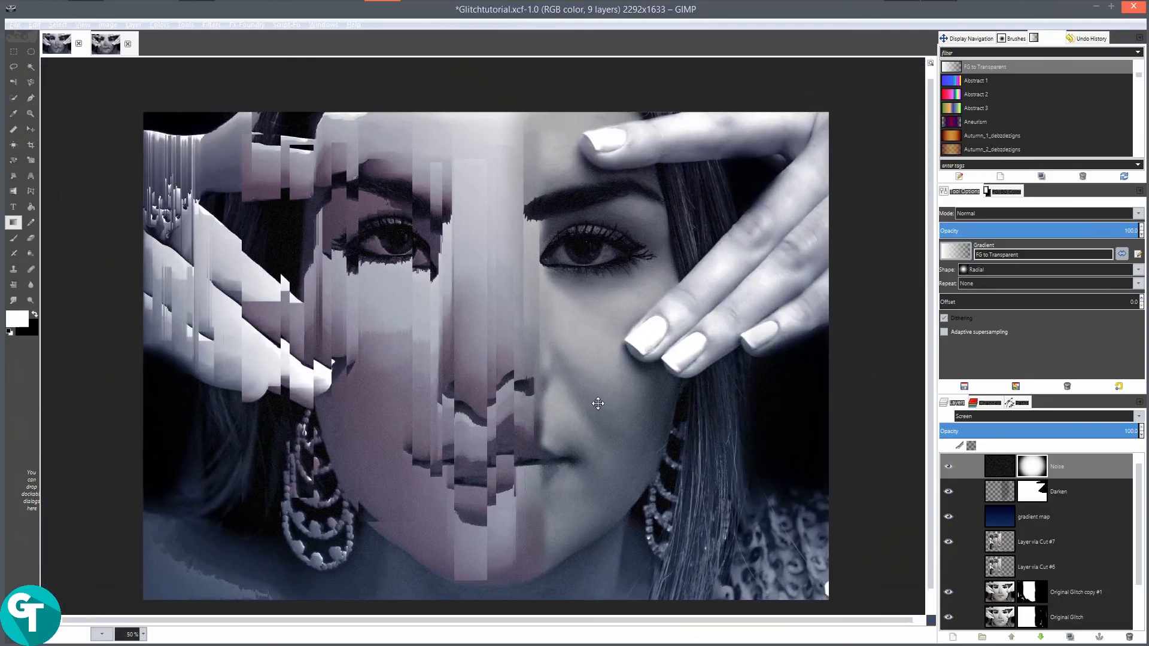
Create a new layer from the visible image directly above the Darken layer.
click(1076, 497)
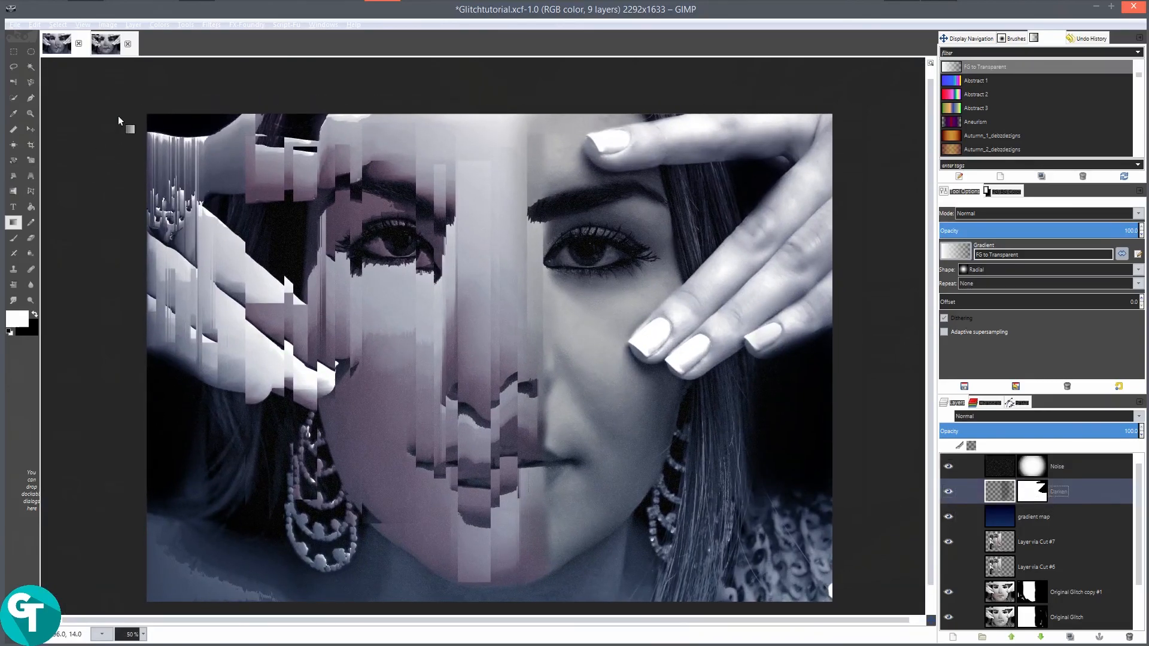
click(131, 25)
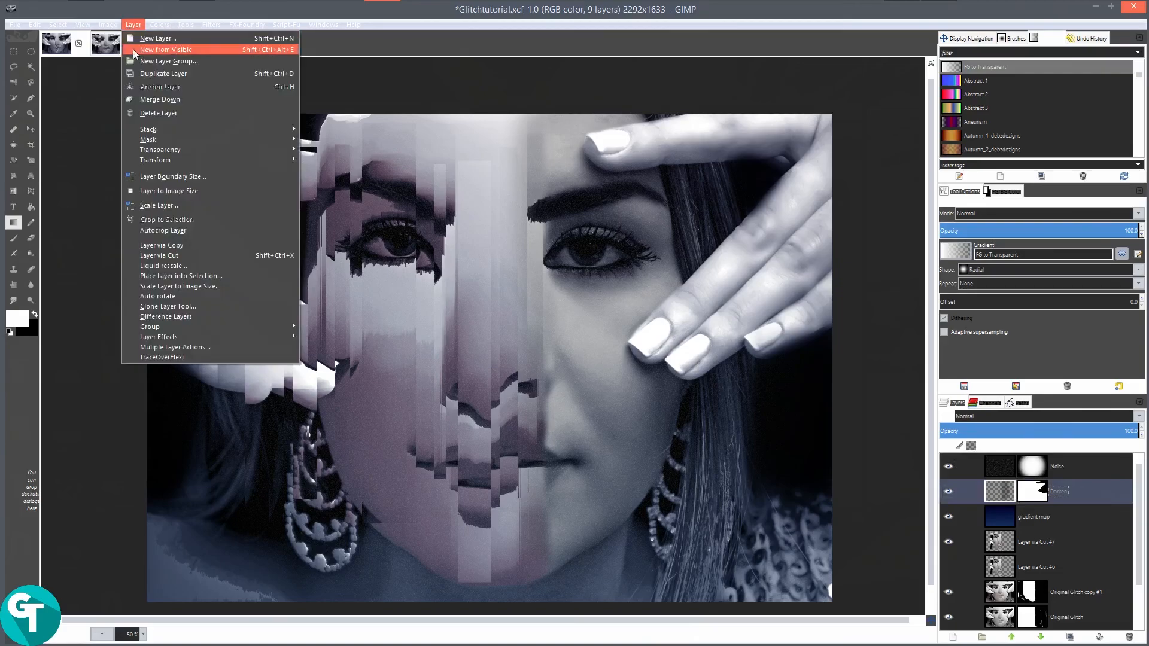
click(135, 50)
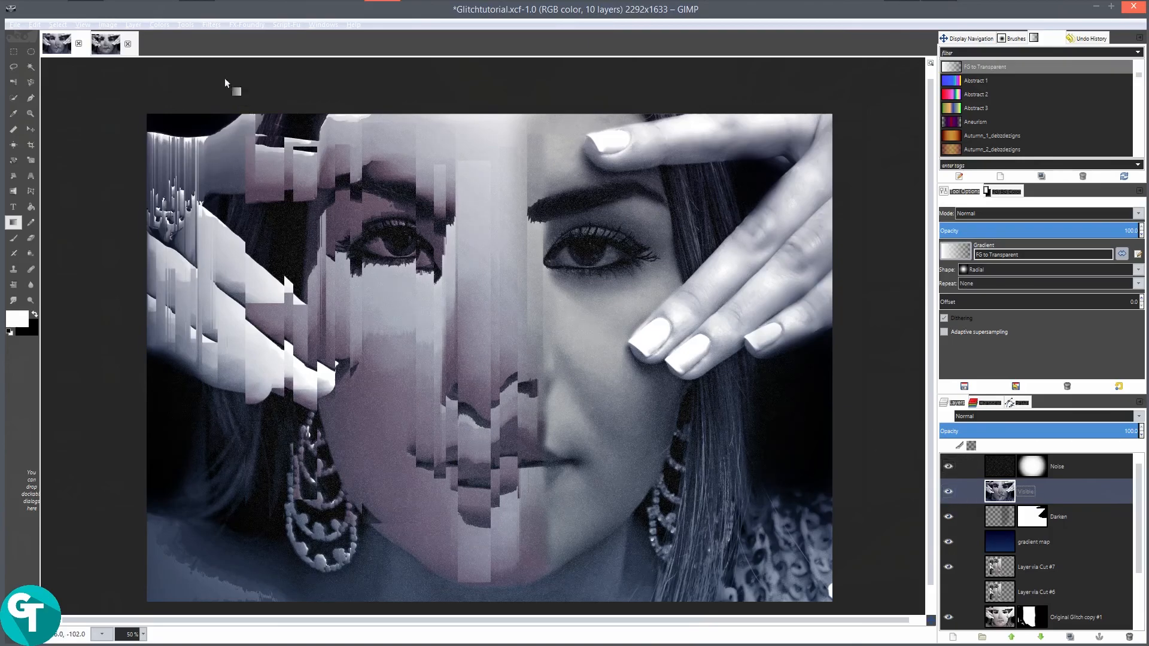
Apply Brightness-Contrast to the merged-visible layer with brightness -30 and contrast -6.
click(159, 26)
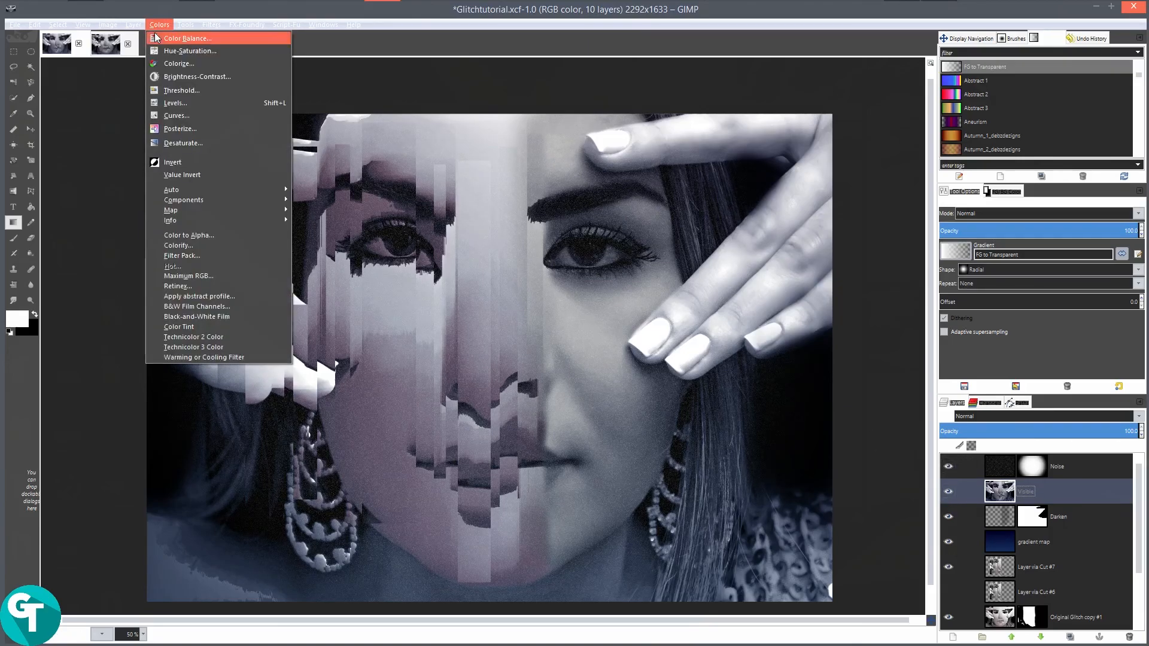
click(177, 78)
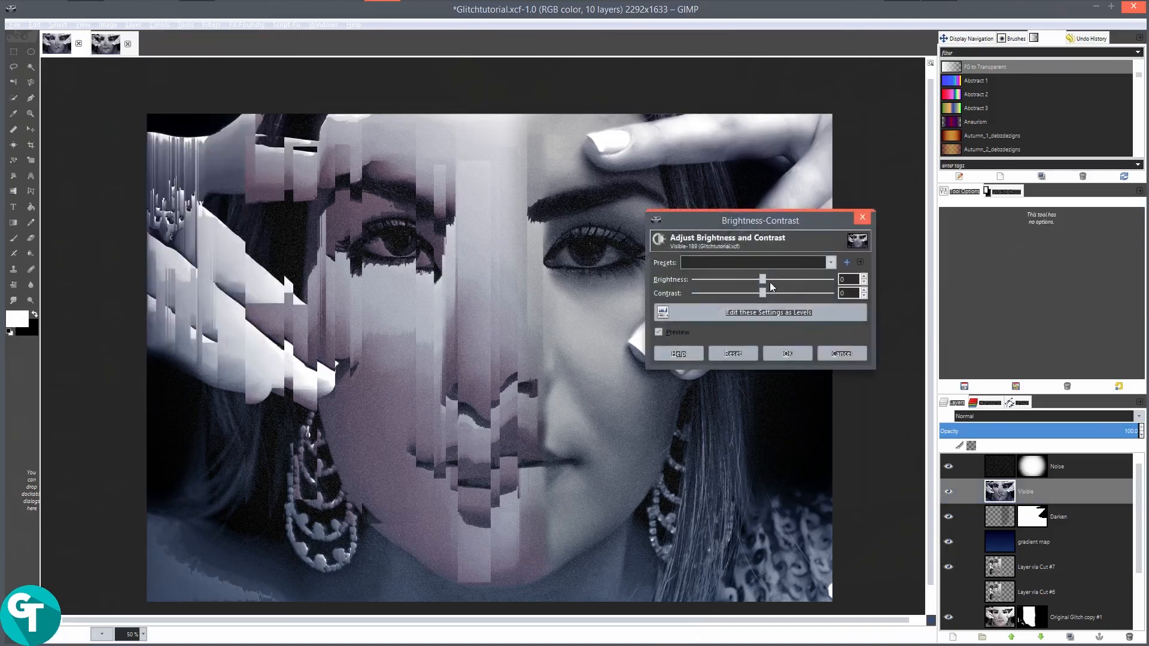
drag(765, 280, 760, 279)
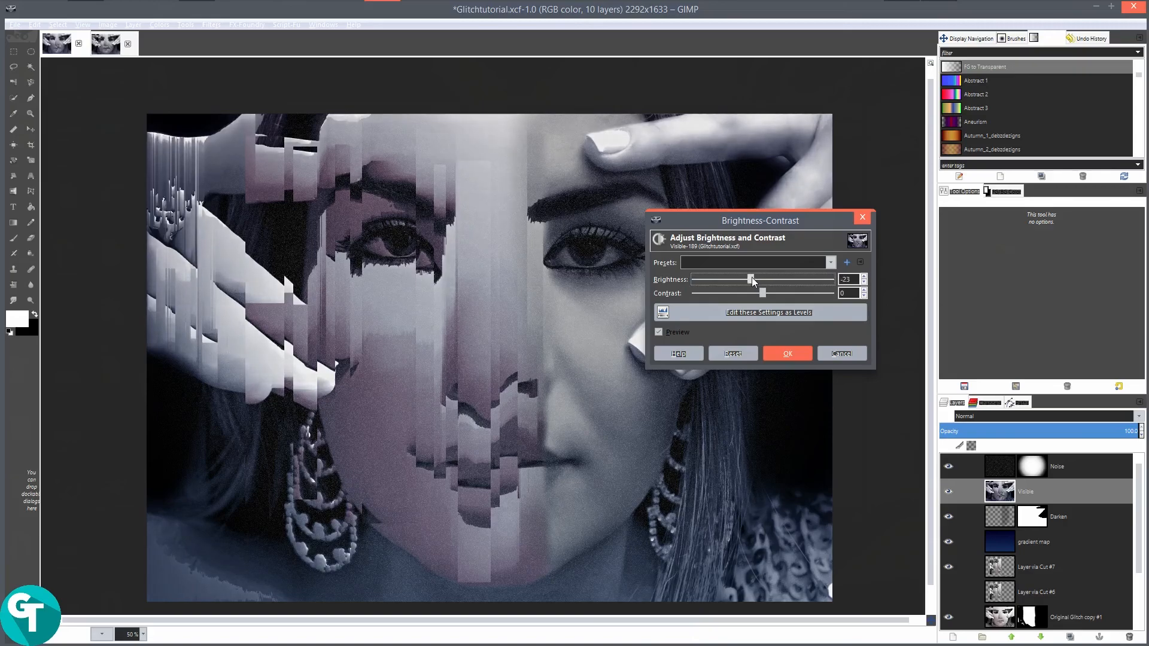
drag(763, 293, 761, 293)
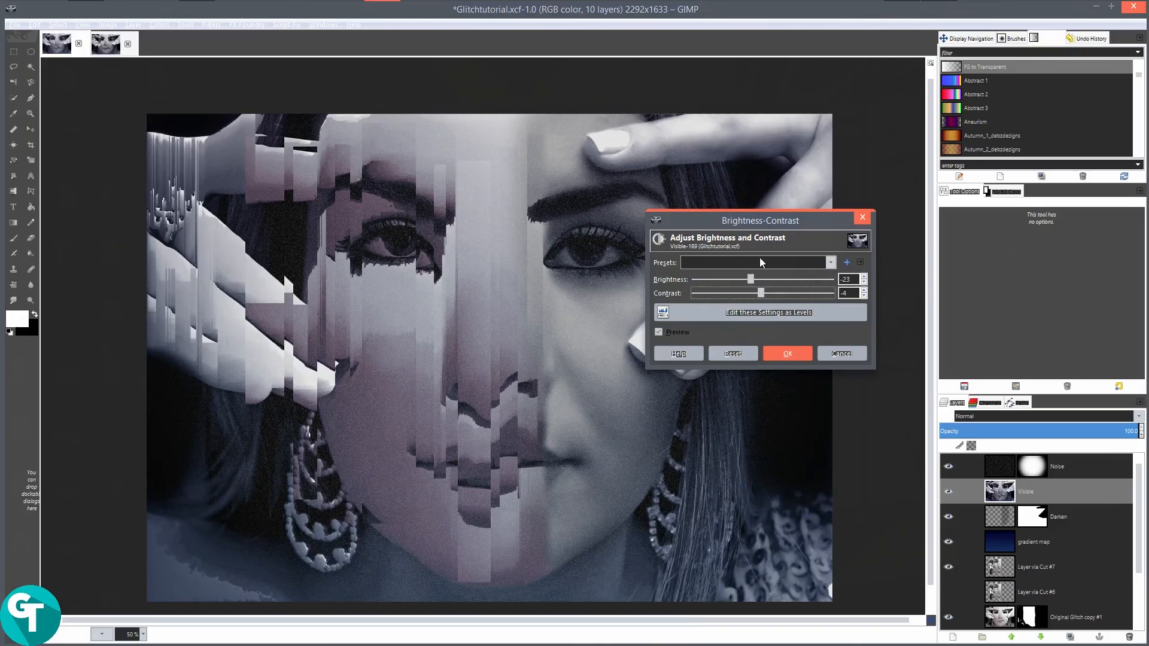
mouse_move(747, 288)
mouse_down()
mouse_move(771, 279)
mouse_move(748, 283)
mouse_up()
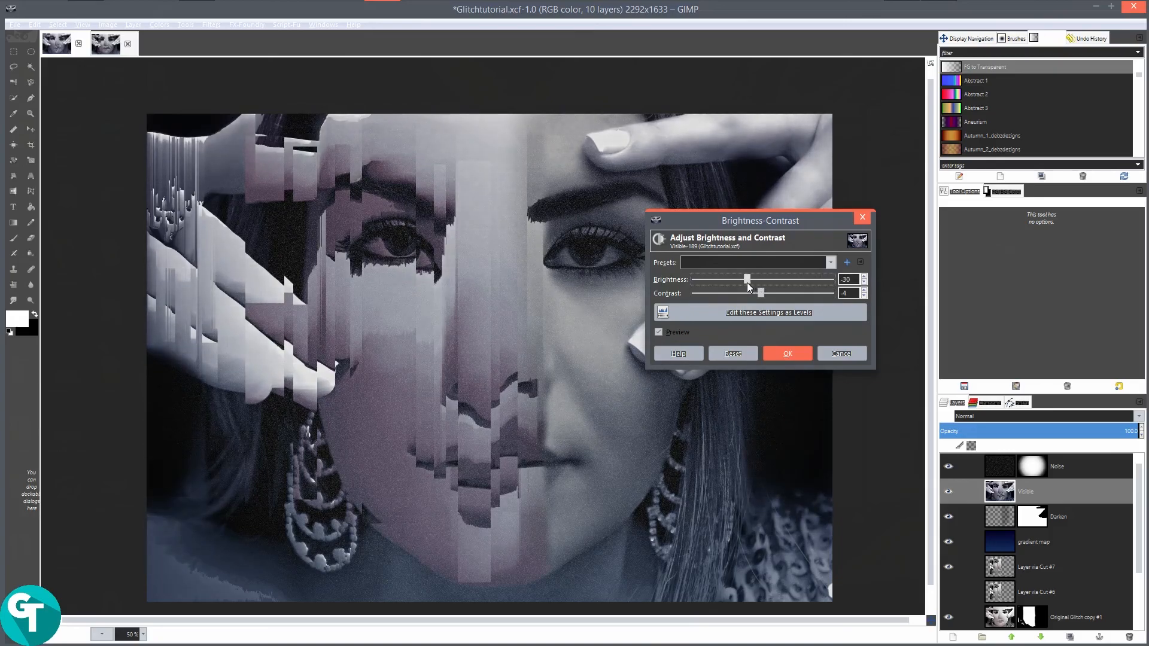
drag(768, 295, 762, 295)
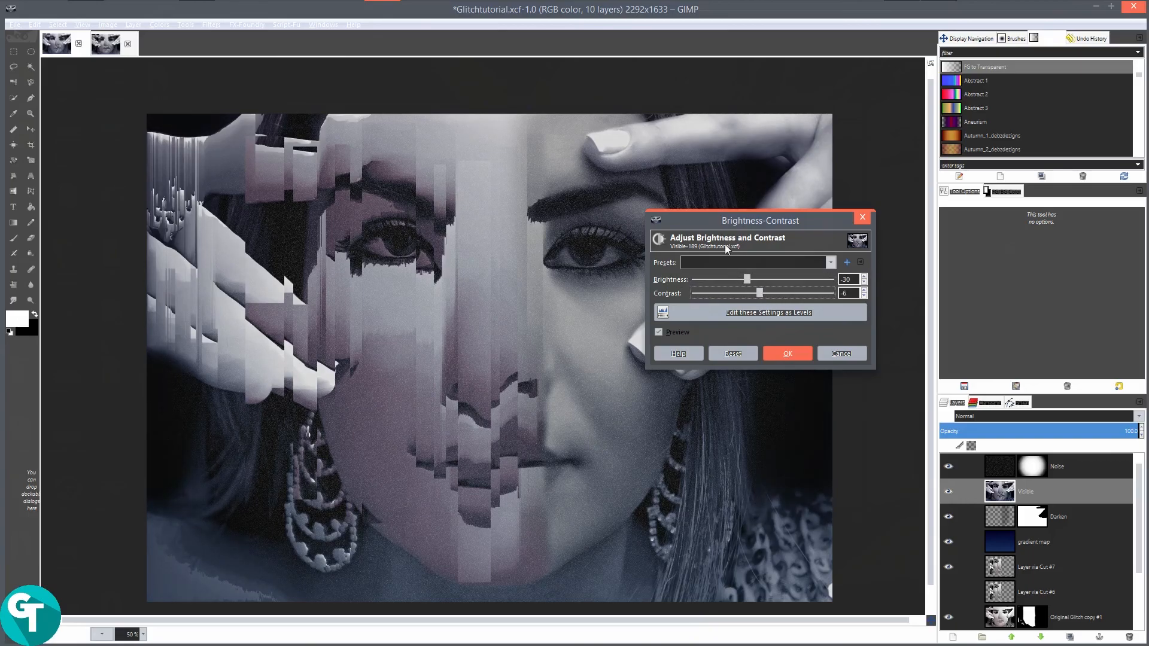
click(788, 353)
Rename the adjusted merged-visible layer as Bright-Cont.
double_click(1038, 493)
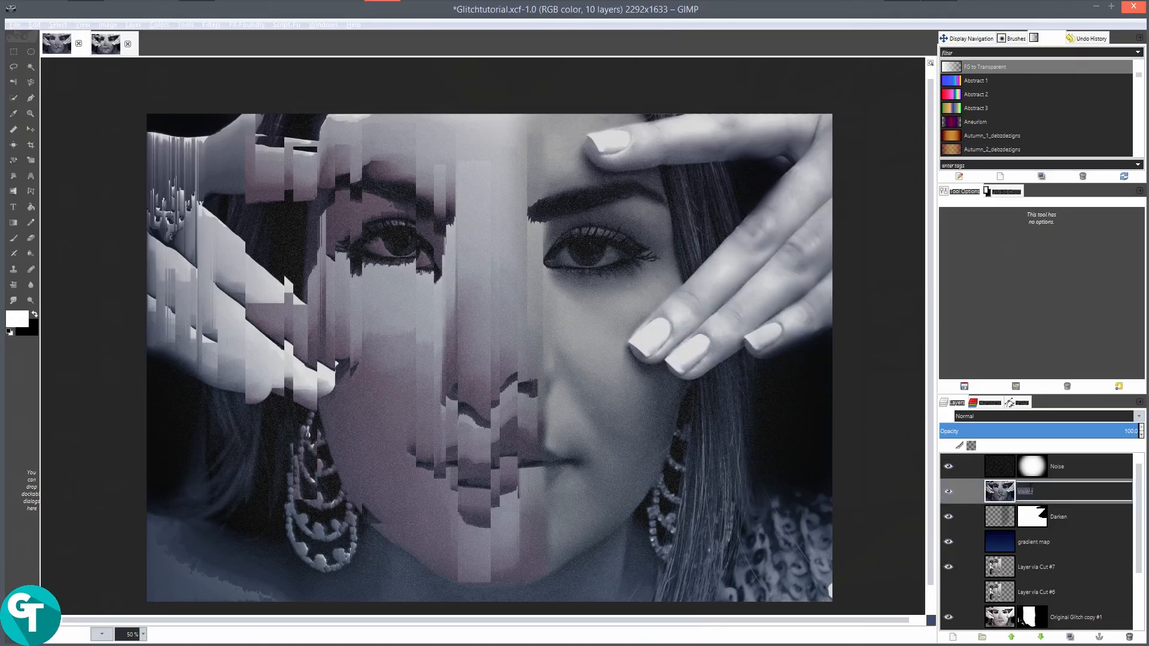
text(Bright-Cont)
key(Return)
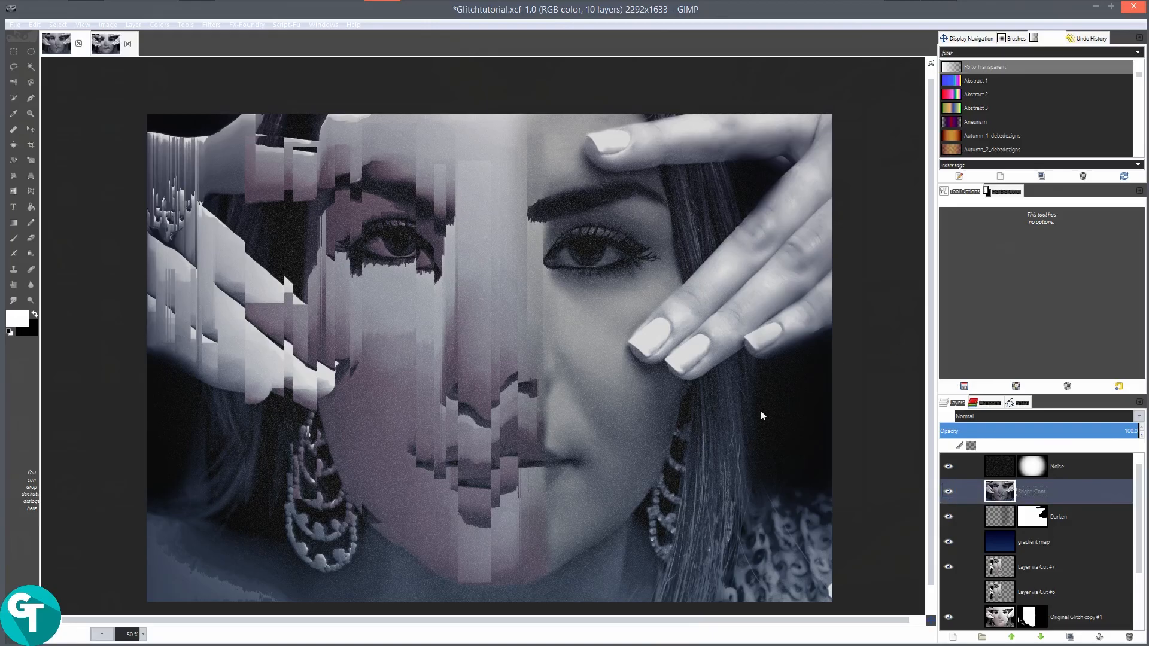
Compare the portrait with and without the Bright-Cont layer and examine the darkened face and hands.
click(948, 492)
click(944, 493)
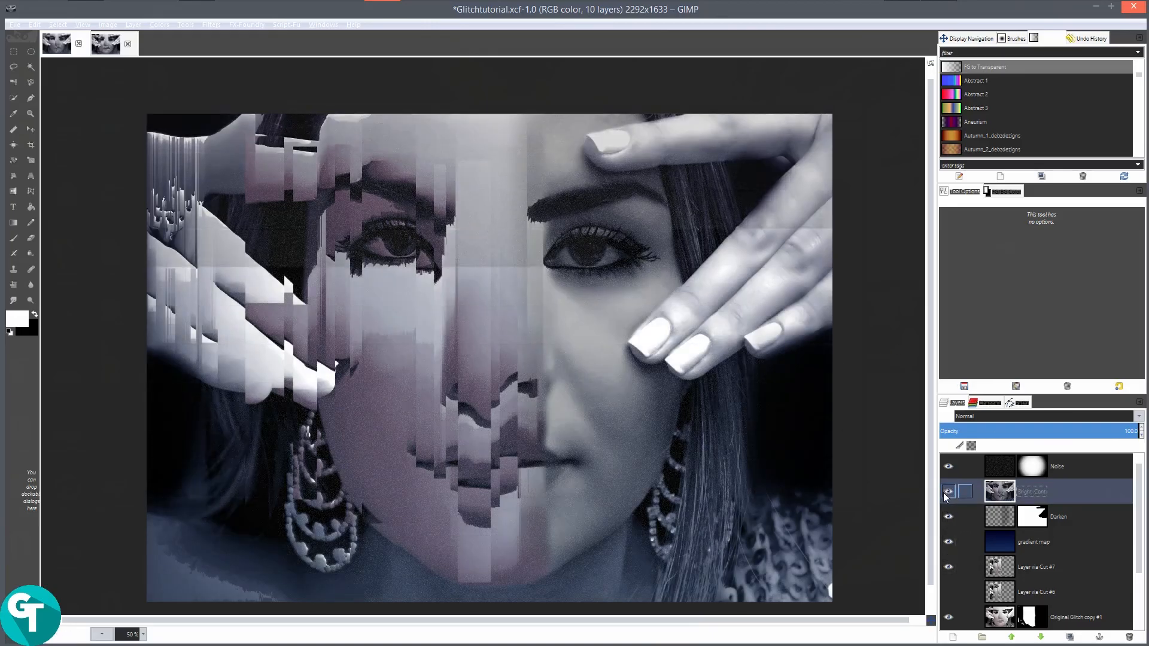
click(943, 494)
click(943, 494)
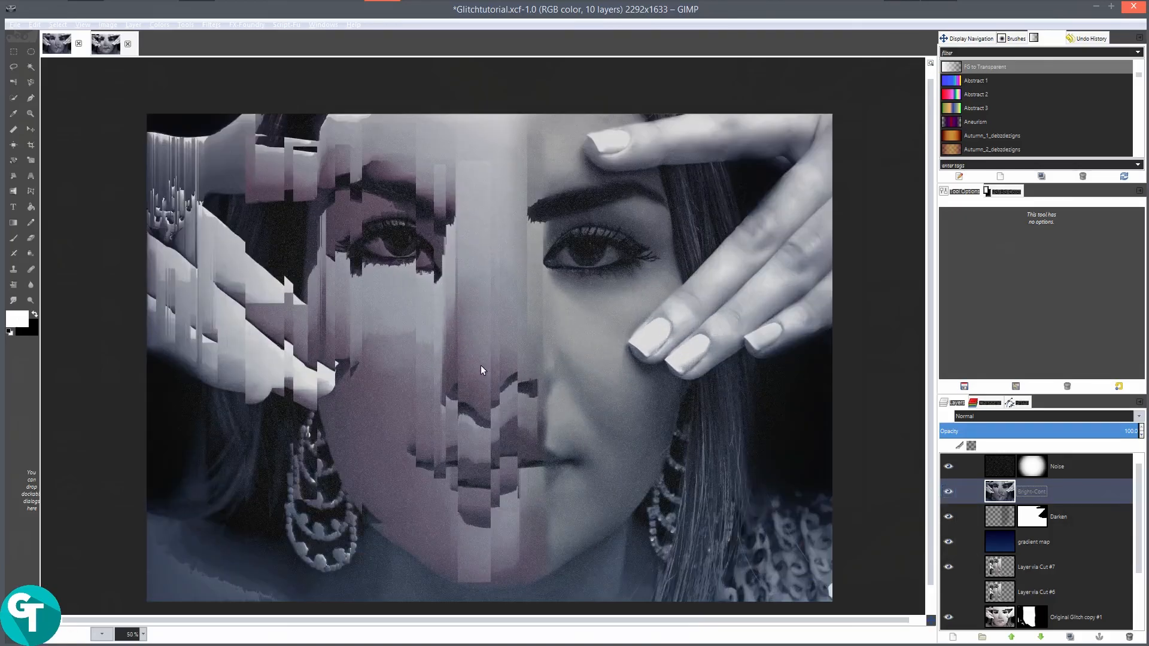
scroll(488, 369, up, 2)
scroll(521, 355, down, 2)
mouse_move(544, 388)
mouse_down()
mouse_move(564, 366)
mouse_move(561, 393)
mouse_up()
scroll(564, 364, down, 1)
scroll(565, 380, up, 1)
mouse_move(664, 251)
mouse_down()
mouse_move(660, 297)
mouse_move(653, 270)
mouse_up()
Create a transparent layer named glow above the Noise layer and set its blend mode to Dodge.
click(1084, 468)
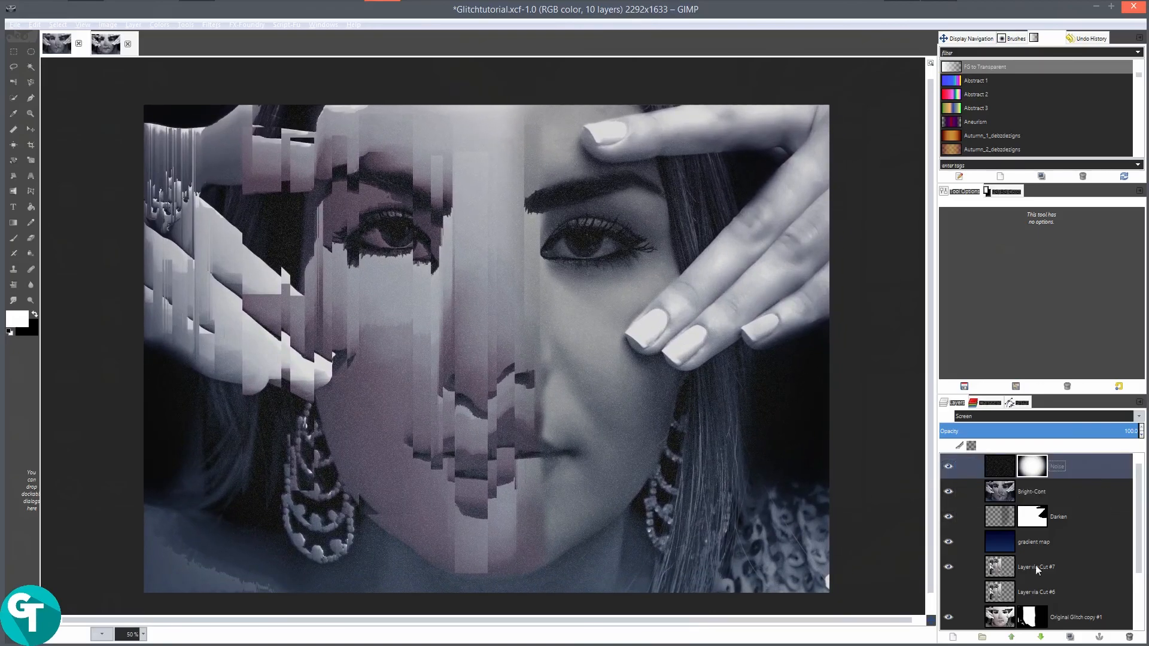
click(953, 637)
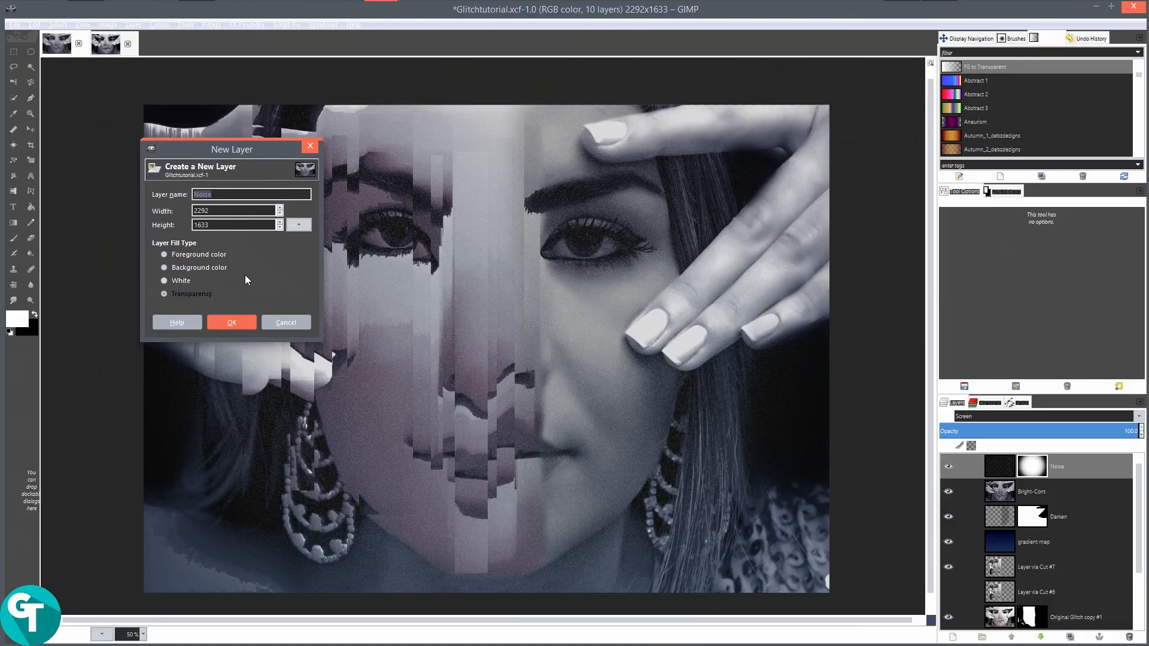
text(glow)
key(Return)
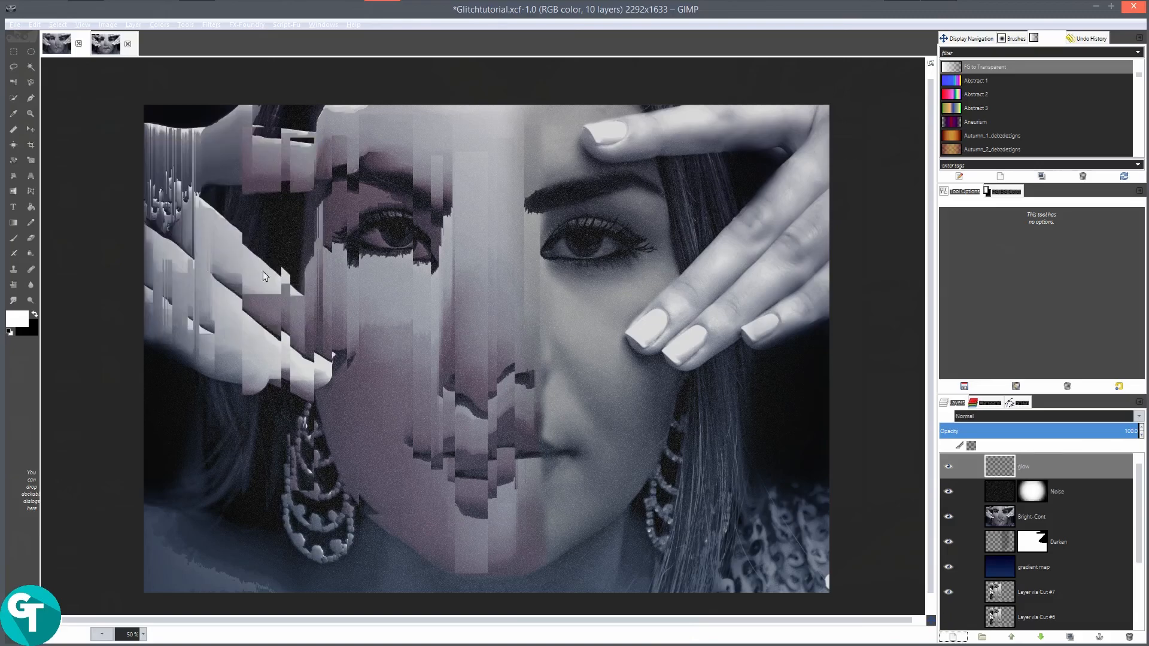
click(990, 415)
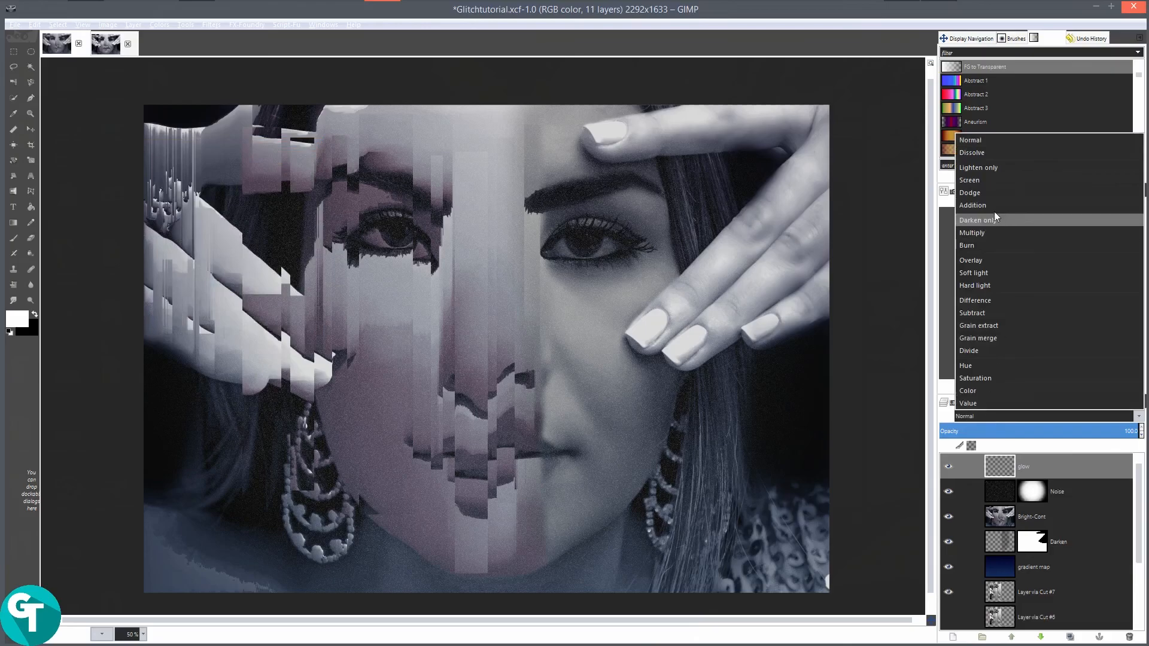
click(982, 202)
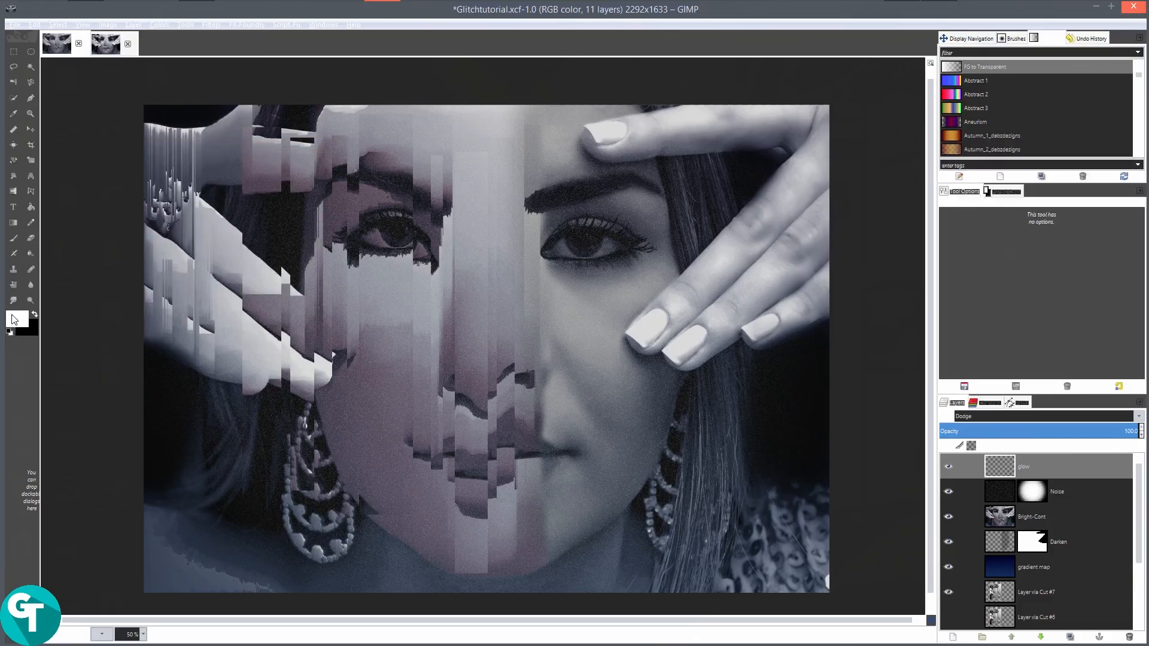
Draw white radial FG to Transparent gradients on the glow layer from the face's centre out to the hand near the upper right corner.
click(14, 238)
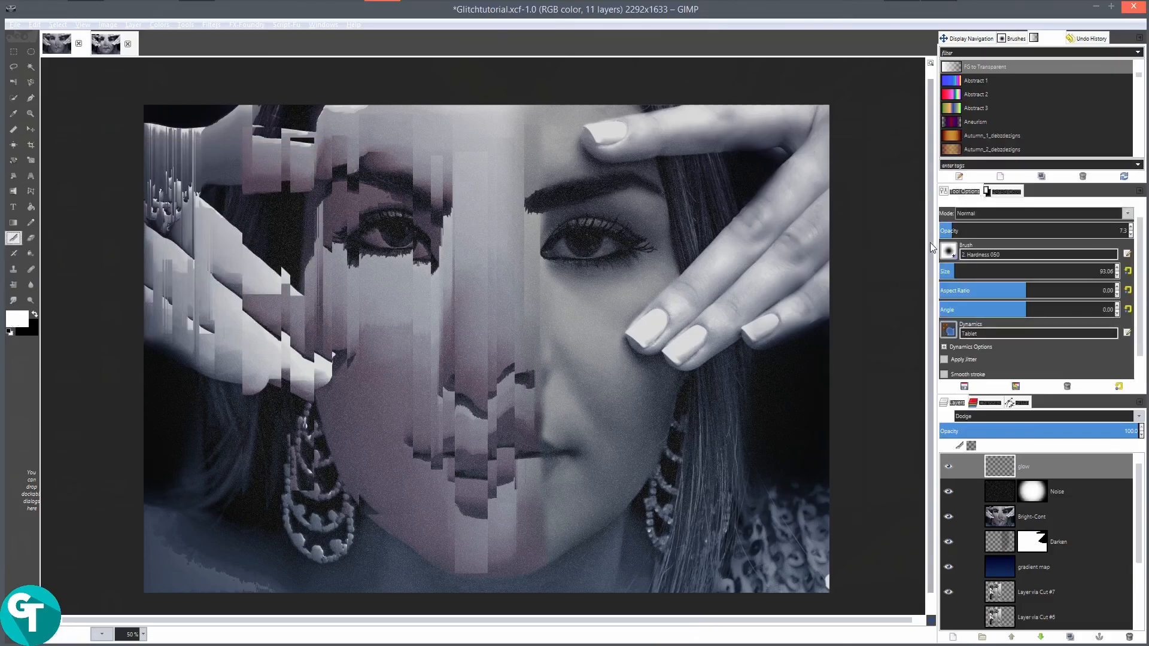
click(13, 223)
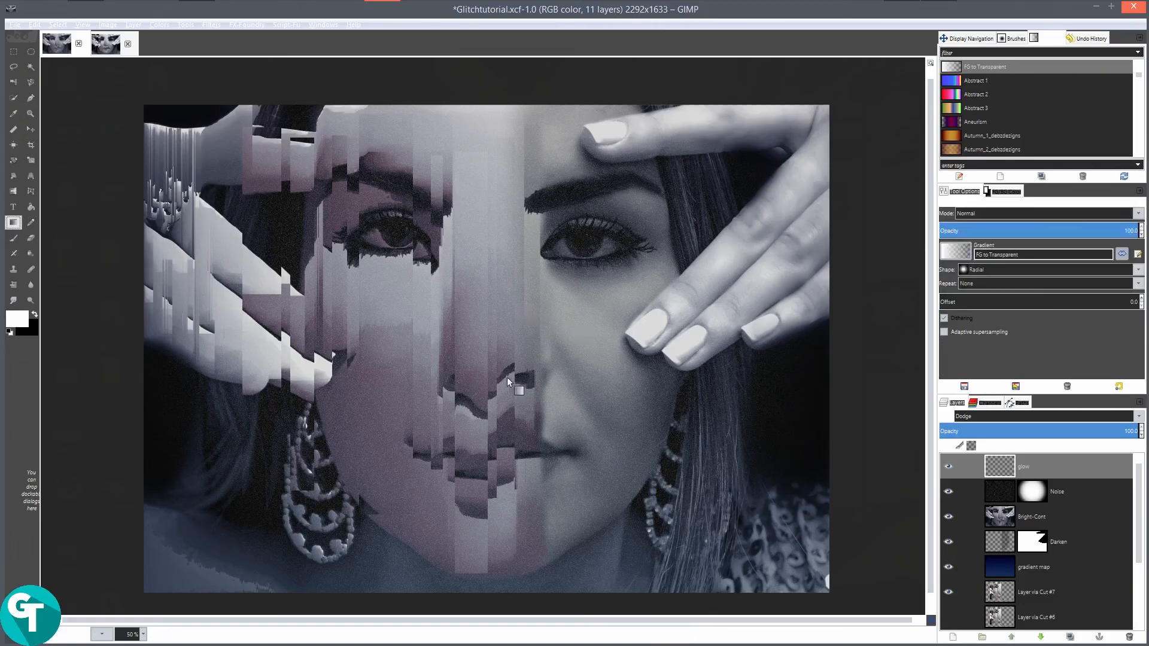
drag(485, 336, 723, 158)
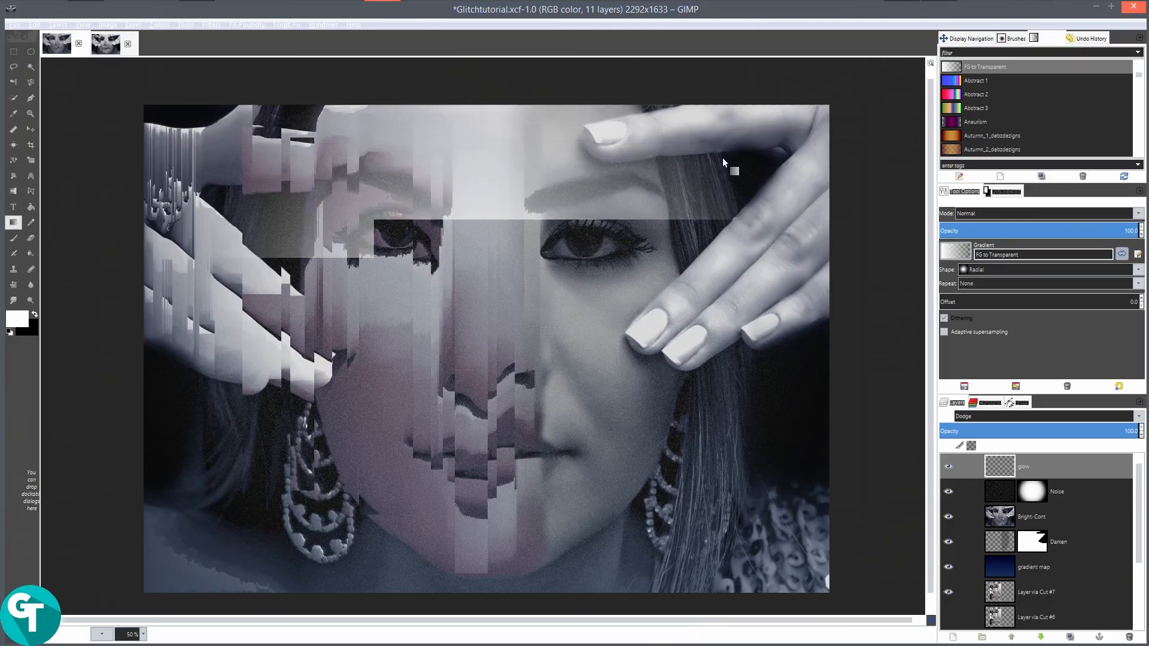
drag(486, 326, 787, 147)
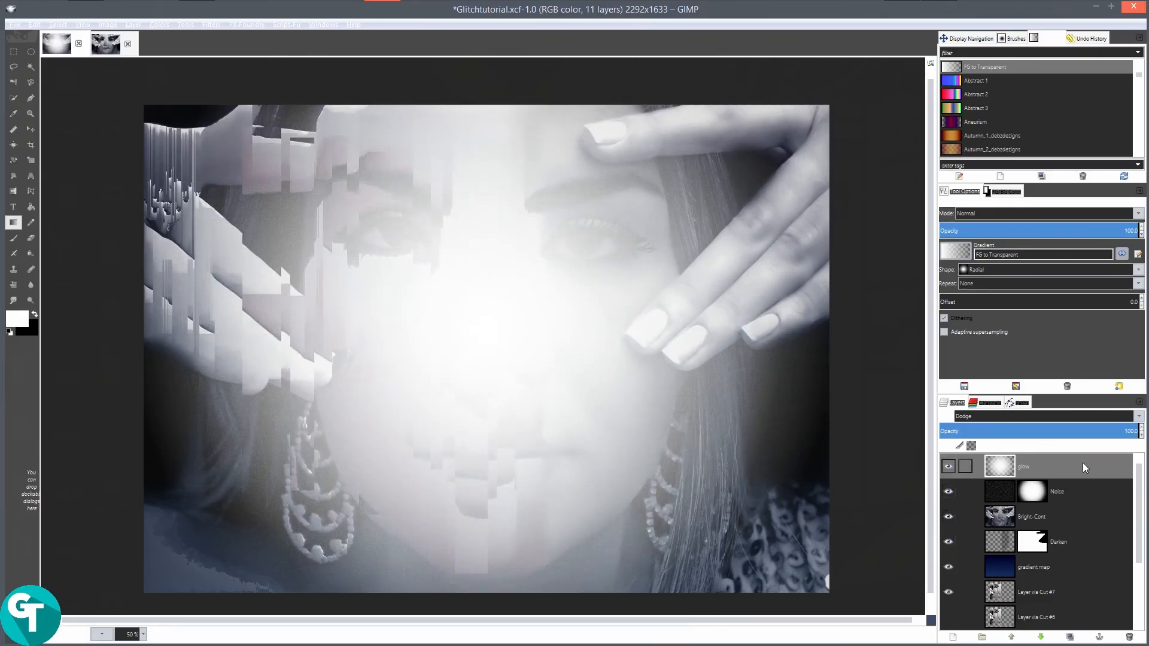
Reduce the glow layer's opacity to 3.3, checking it against the dodge layer in the finished portrait's file.
drag(1111, 431, 959, 438)
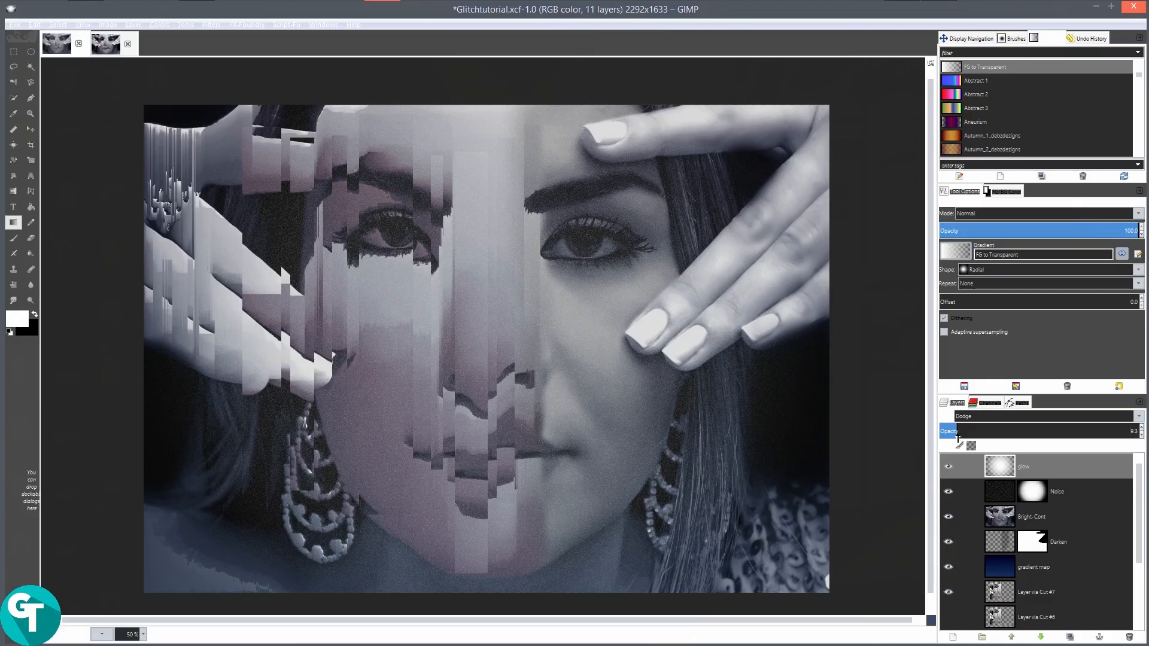
drag(958, 432, 954, 432)
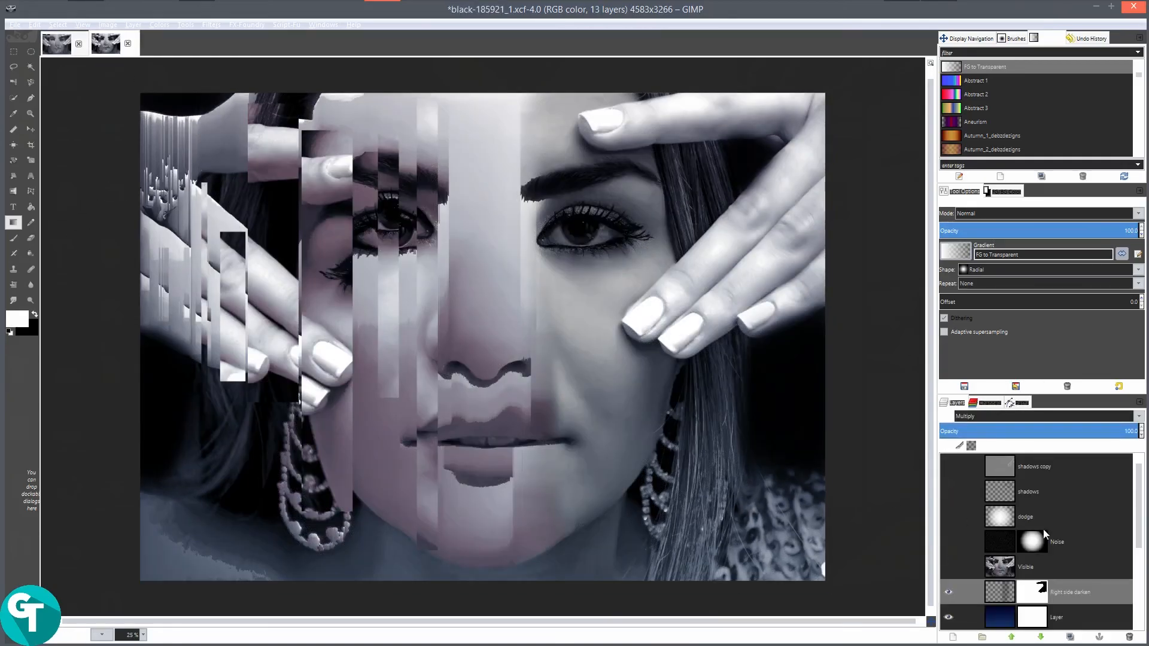
click(1032, 520)
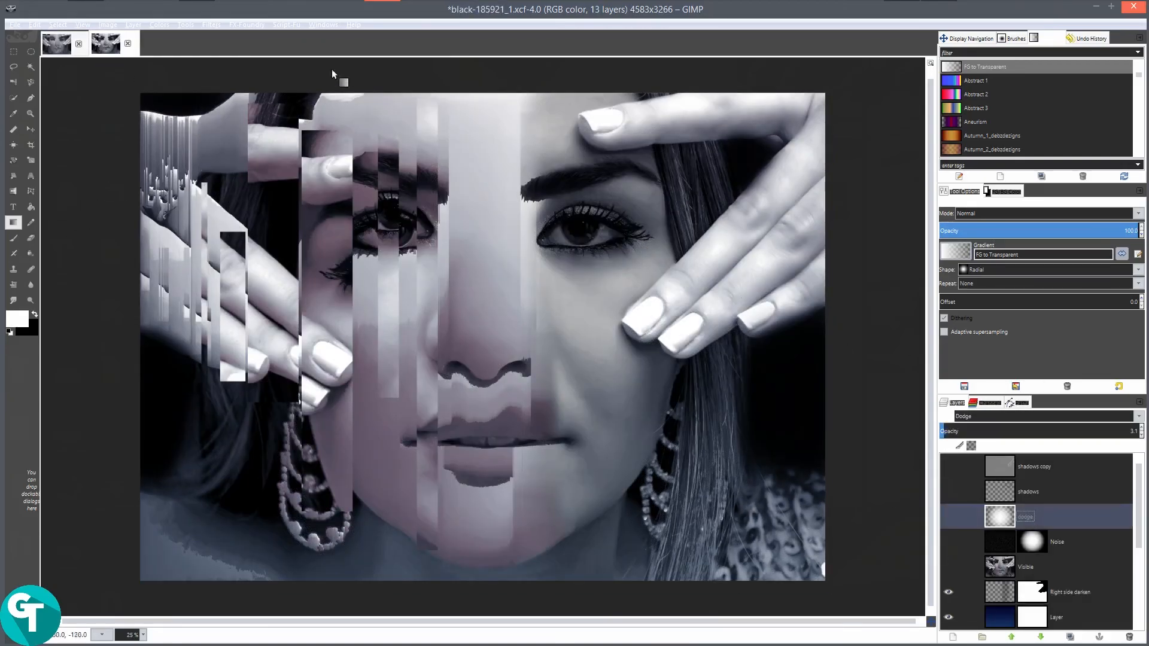
click(102, 48)
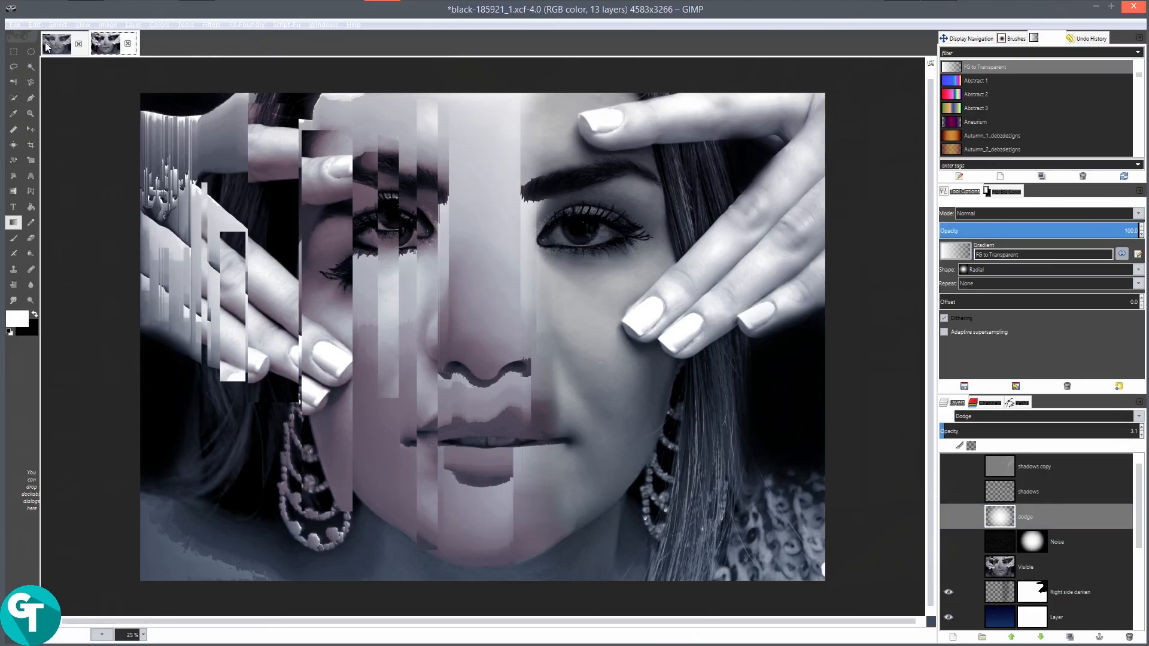
click(52, 46)
drag(950, 433, 944, 432)
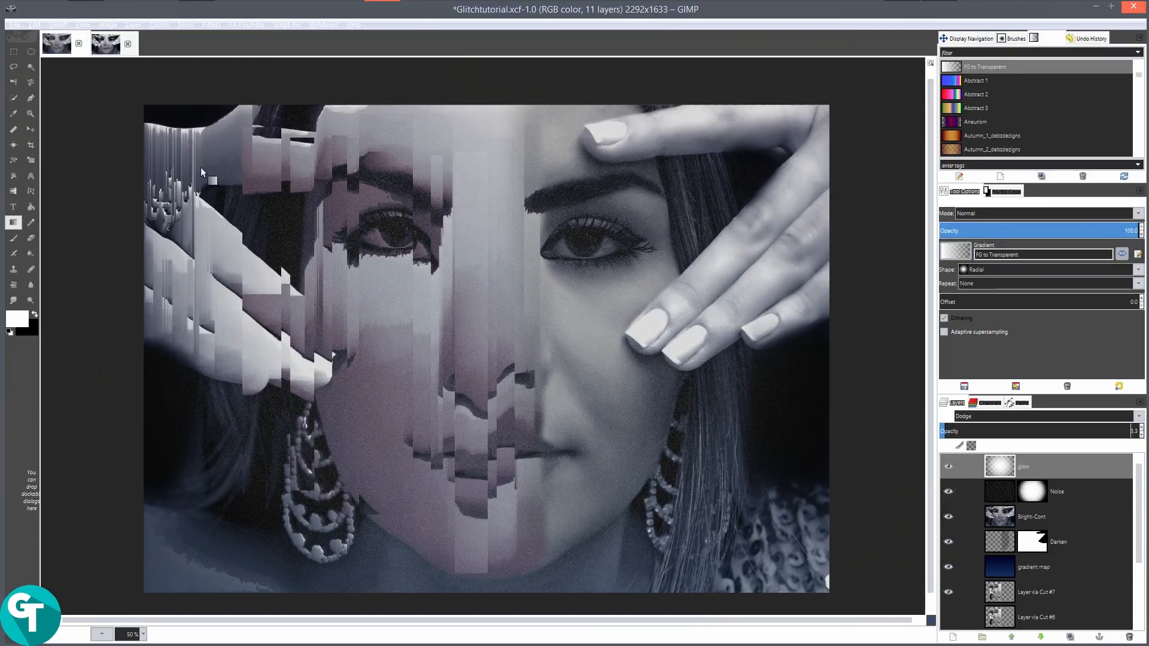
Examine the finished portrait in the other image with its Visible, Noise, dodge, shadows and shadows copy layers shown.
click(98, 47)
scroll(560, 380, down, 1)
scroll(560, 381, up, 2)
scroll(649, 429, down, 2)
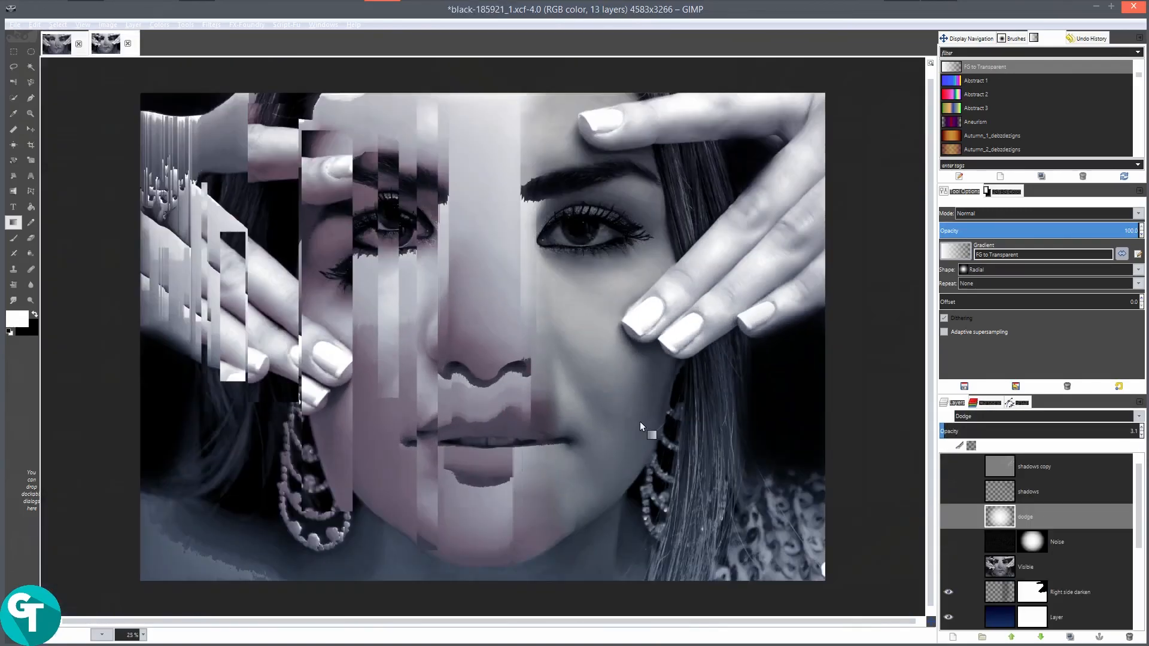
click(948, 567)
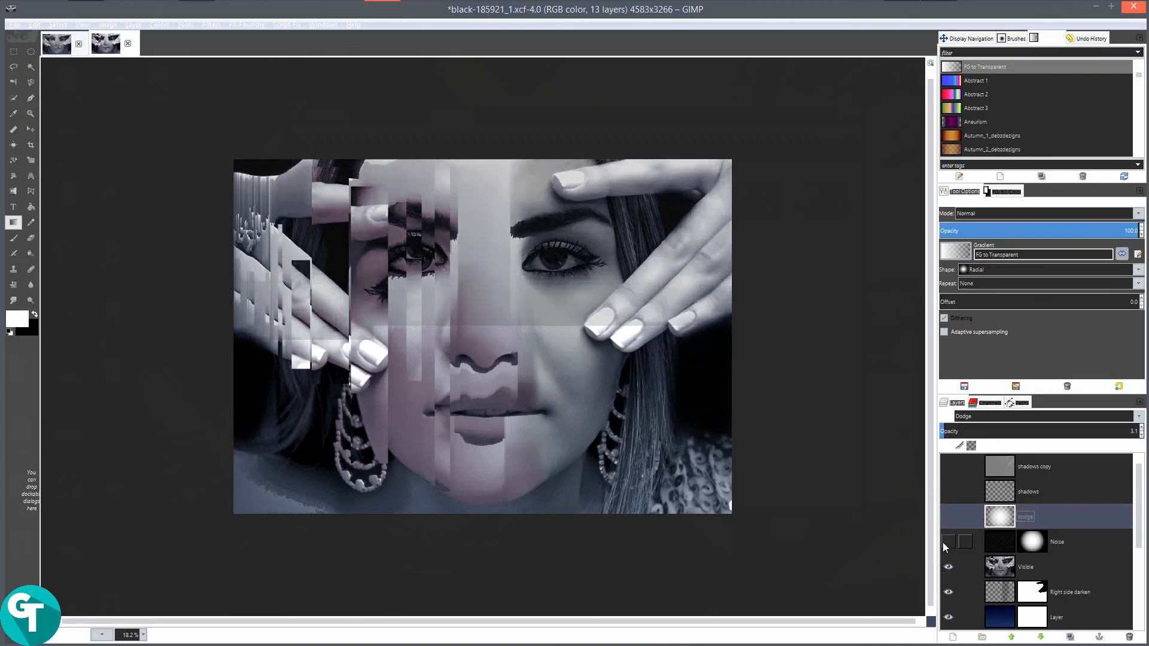
click(946, 542)
click(951, 520)
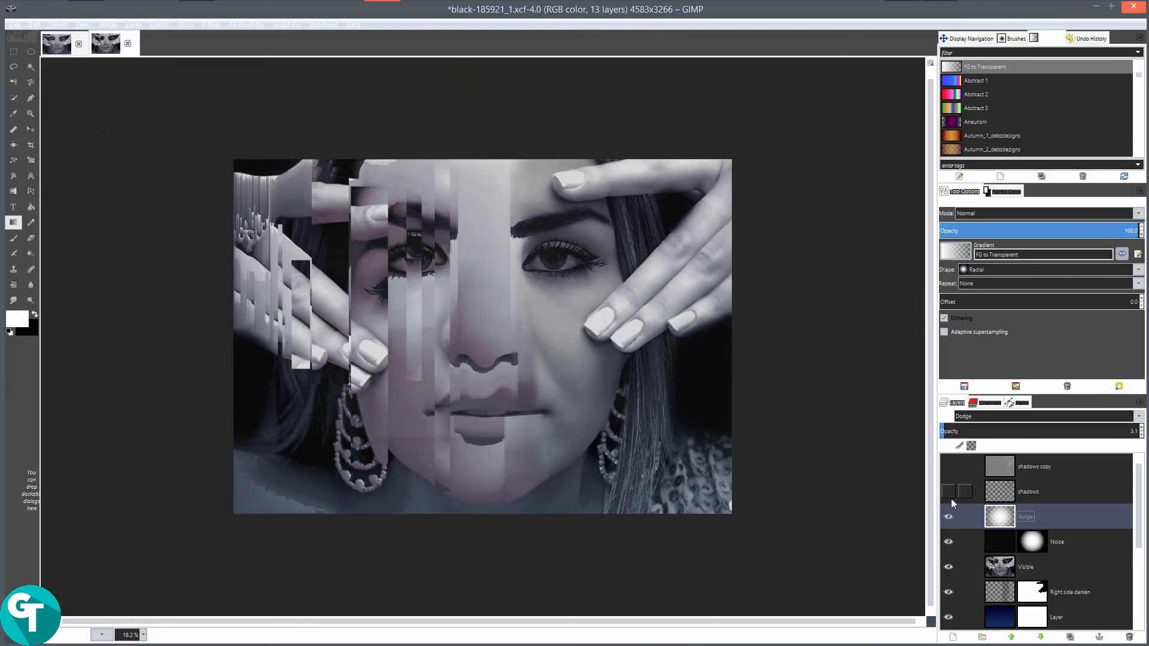
click(949, 492)
click(948, 467)
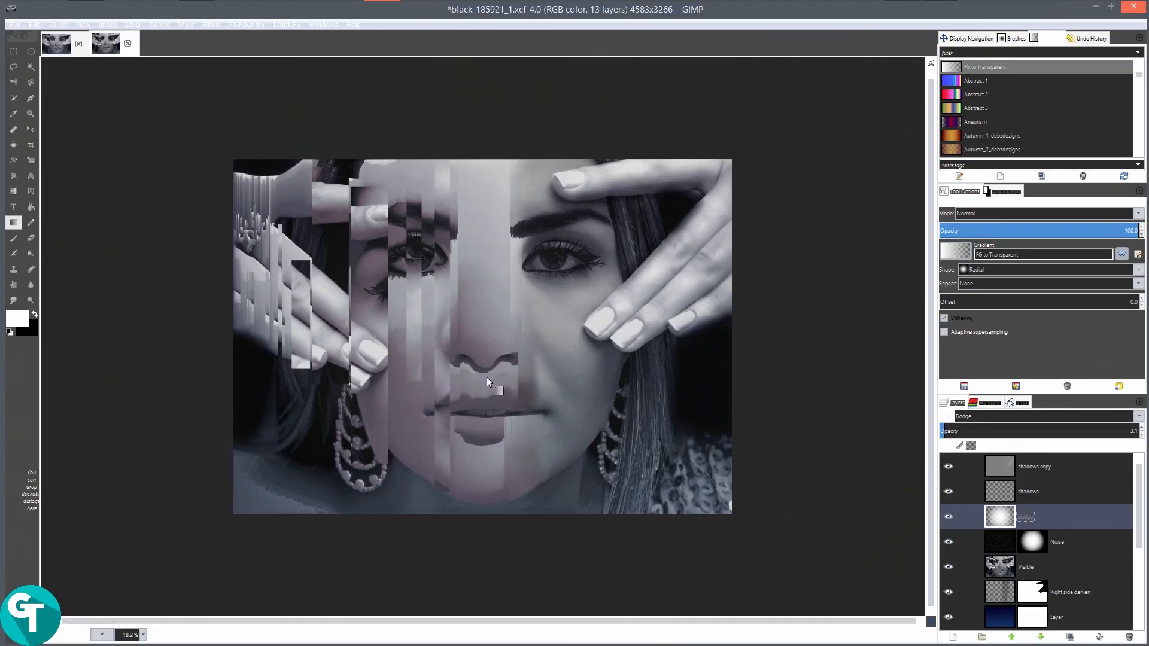
Create a transparent layer named shadows above the glow layer in Glitchtutorial.xcf, and ready the Paintbrush with black as the foreground colour.
click(66, 53)
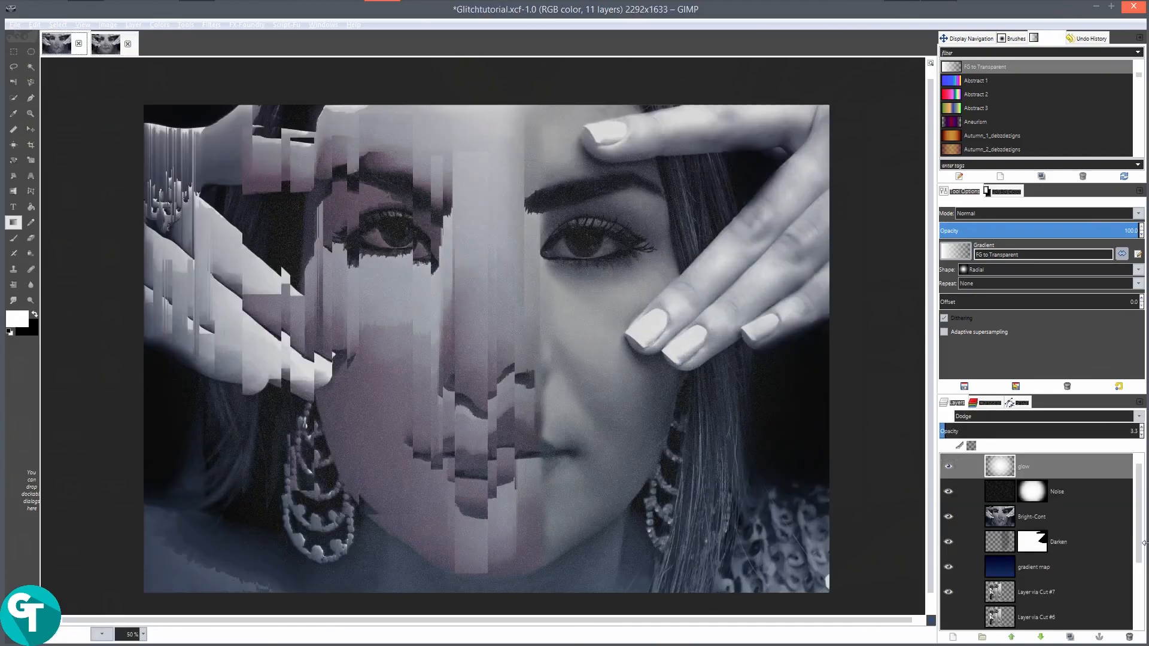
click(948, 638)
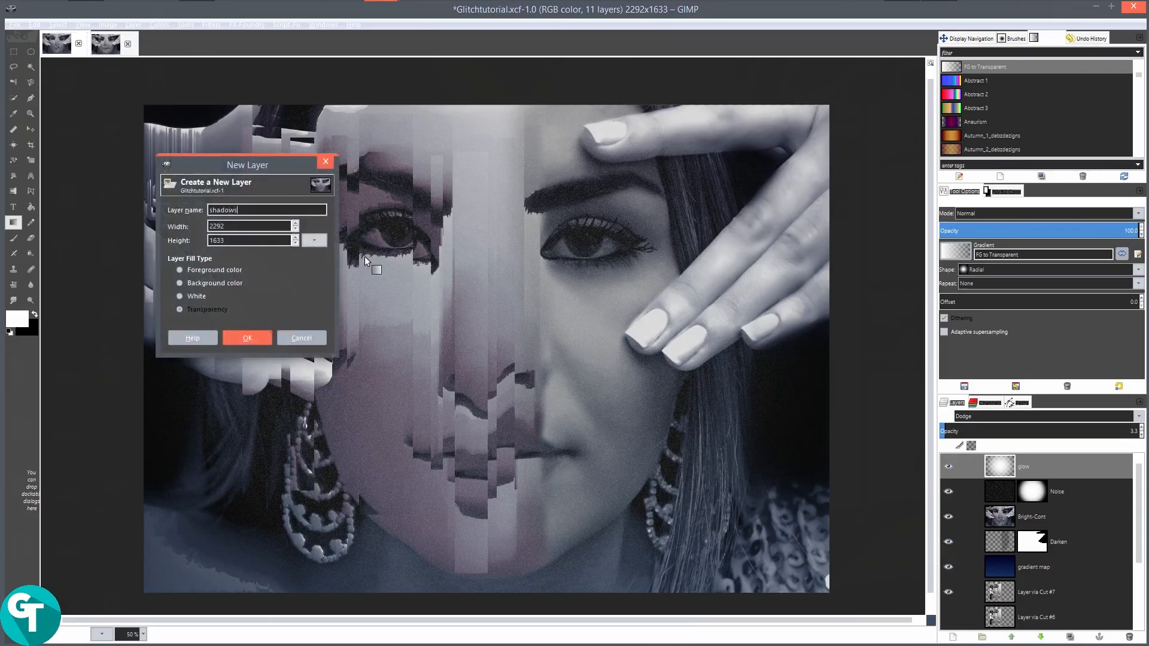
text(shadows)
key(Return)
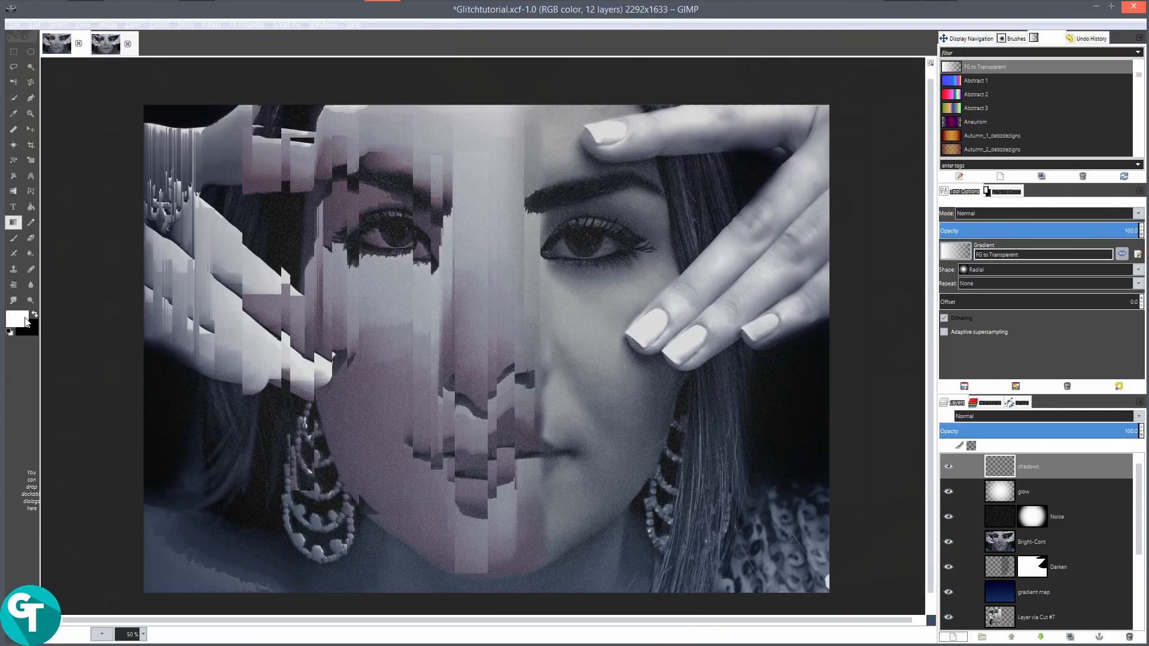
click(37, 312)
click(13, 238)
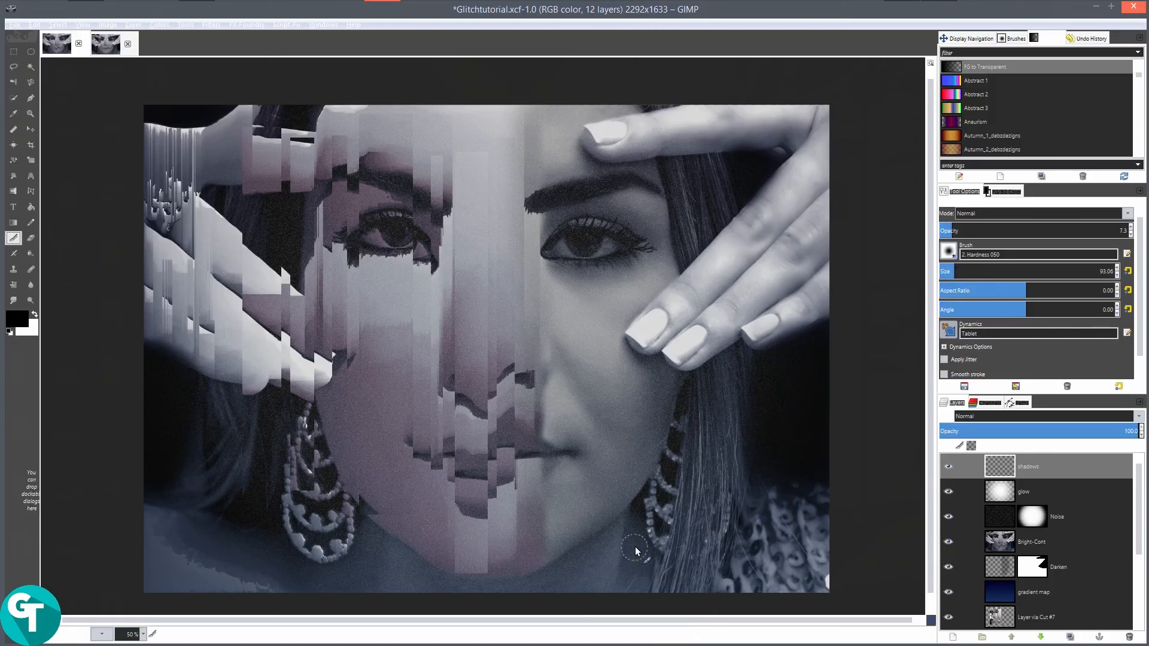
Reduce the Noise layer's opacity to 32.3.
drag(556, 528, 564, 565)
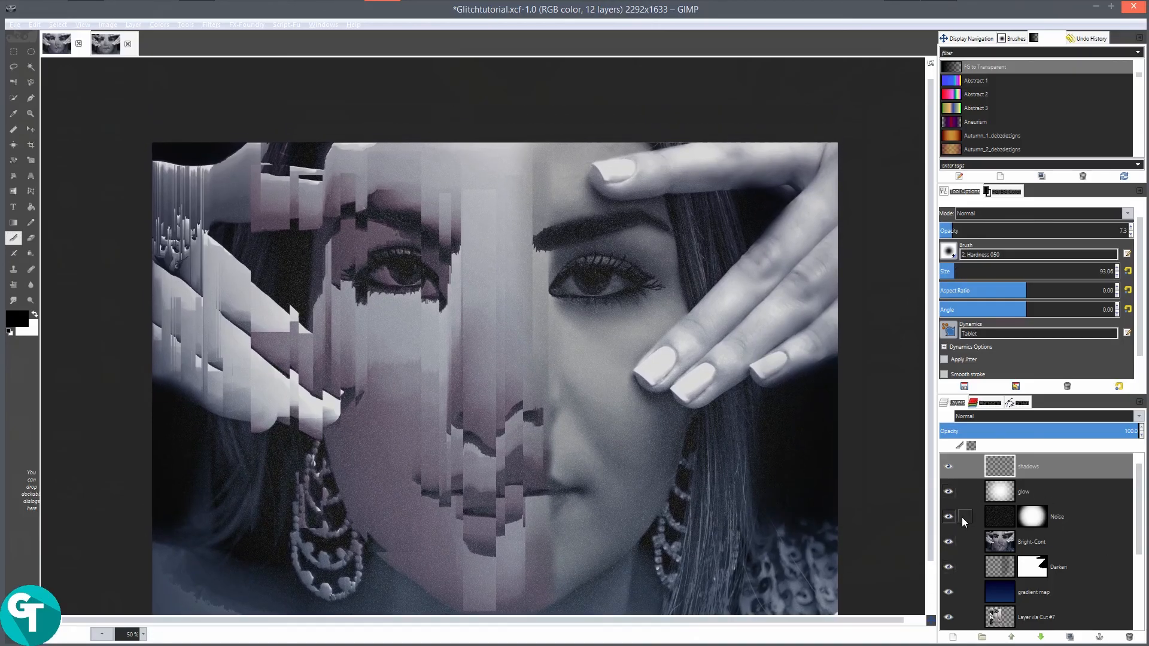
click(1006, 518)
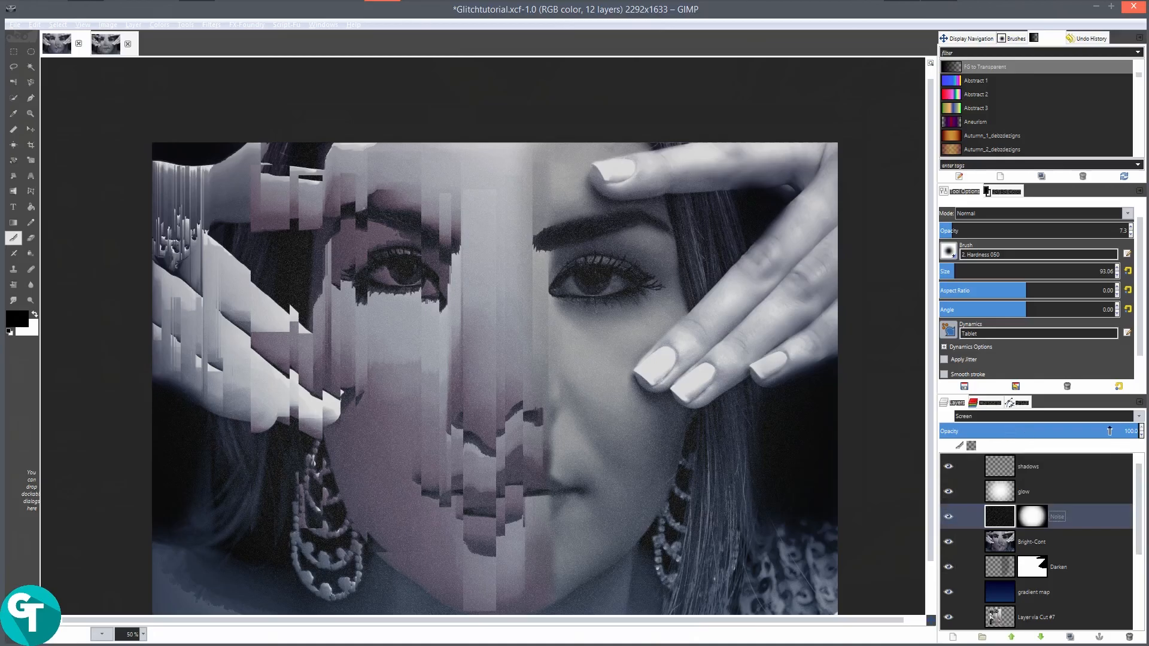
drag(1116, 432, 1003, 433)
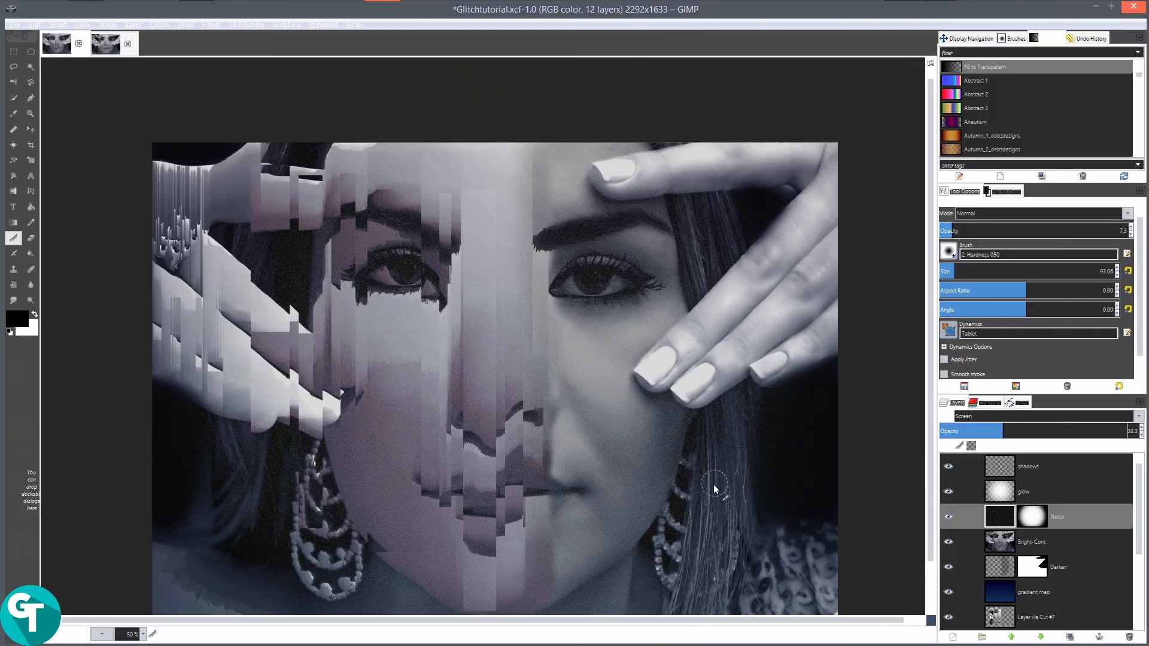
Examine the grain over the eyes, hair and fingers up close, comparing the portrait with and without the Noise layer.
drag(714, 487, 767, 360)
scroll(752, 404, up, 2)
drag(704, 394, 734, 453)
scroll(605, 323, down, 2)
drag(605, 323, 607, 536)
scroll(669, 353, up, 2)
drag(689, 402, 725, 494)
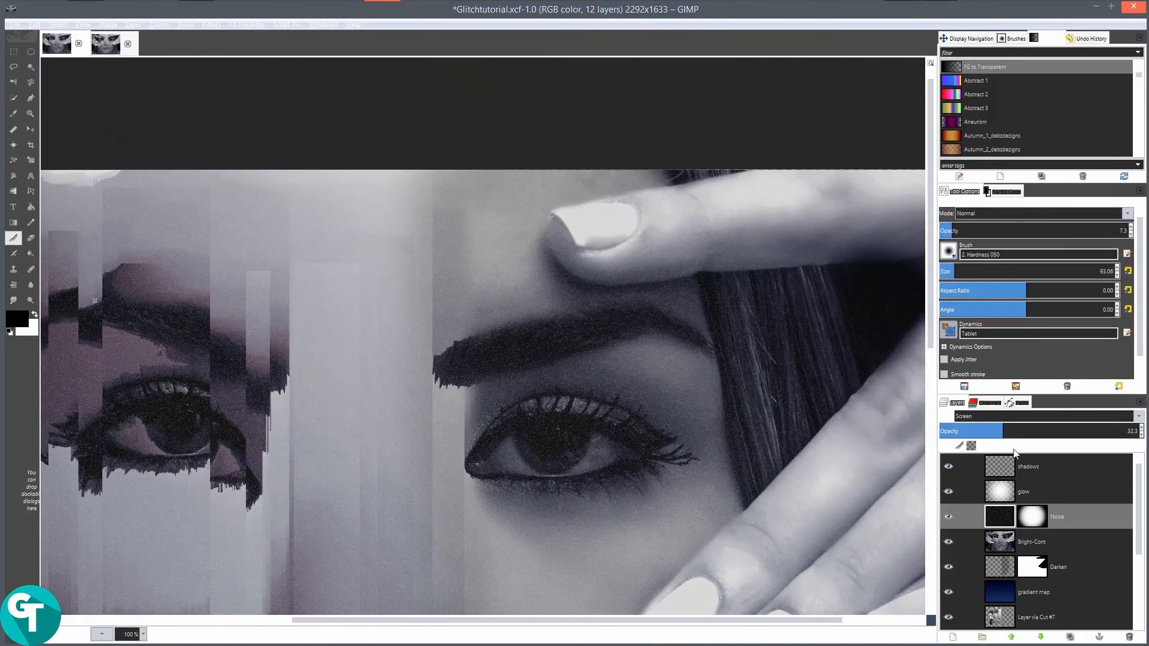
click(948, 519)
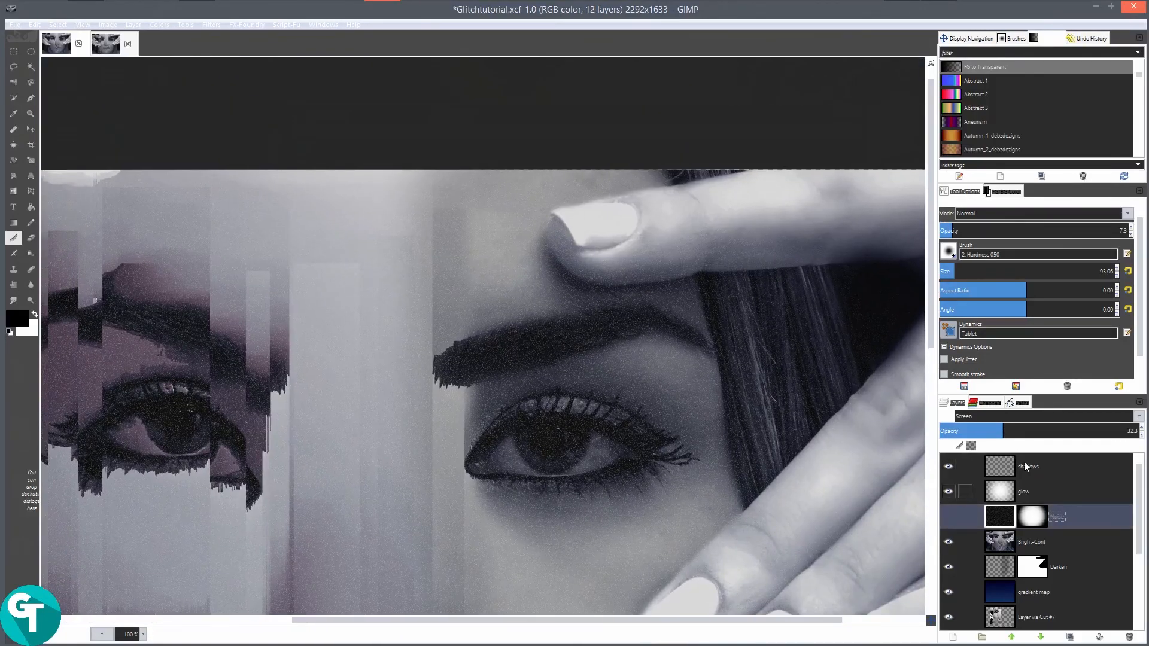
Hide the glow and Noise layers and delete the Bright-Cont layer.
click(965, 466)
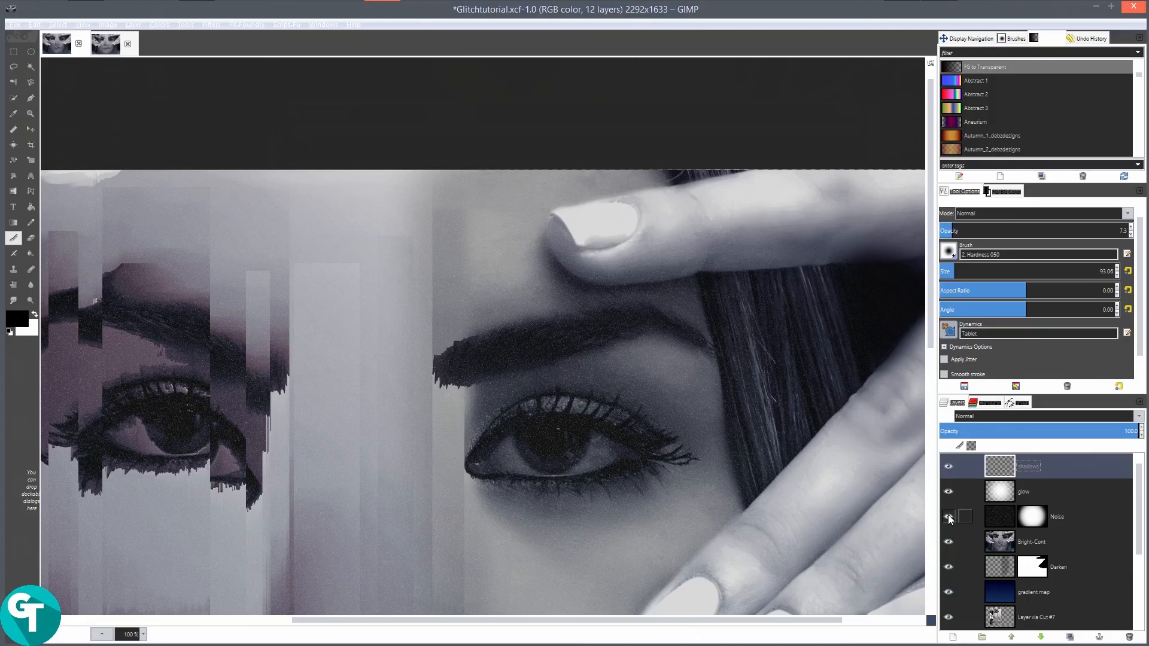
scroll(569, 412, down, 2)
drag(607, 447, 616, 427)
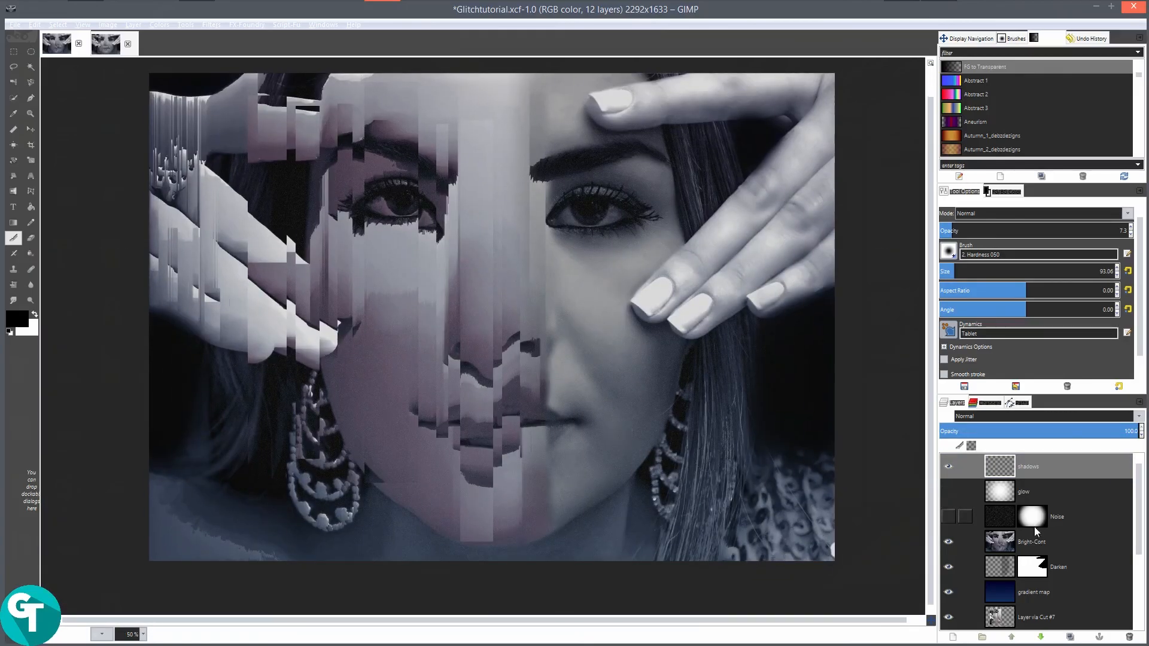
click(949, 541)
click(949, 541)
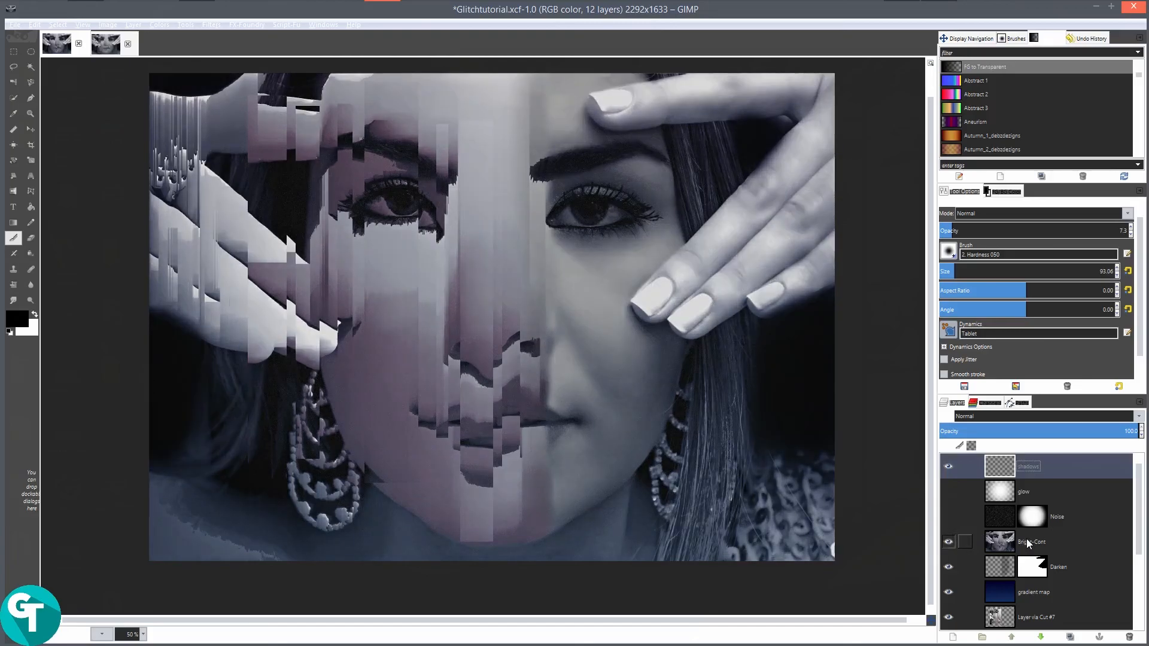
click(1028, 543)
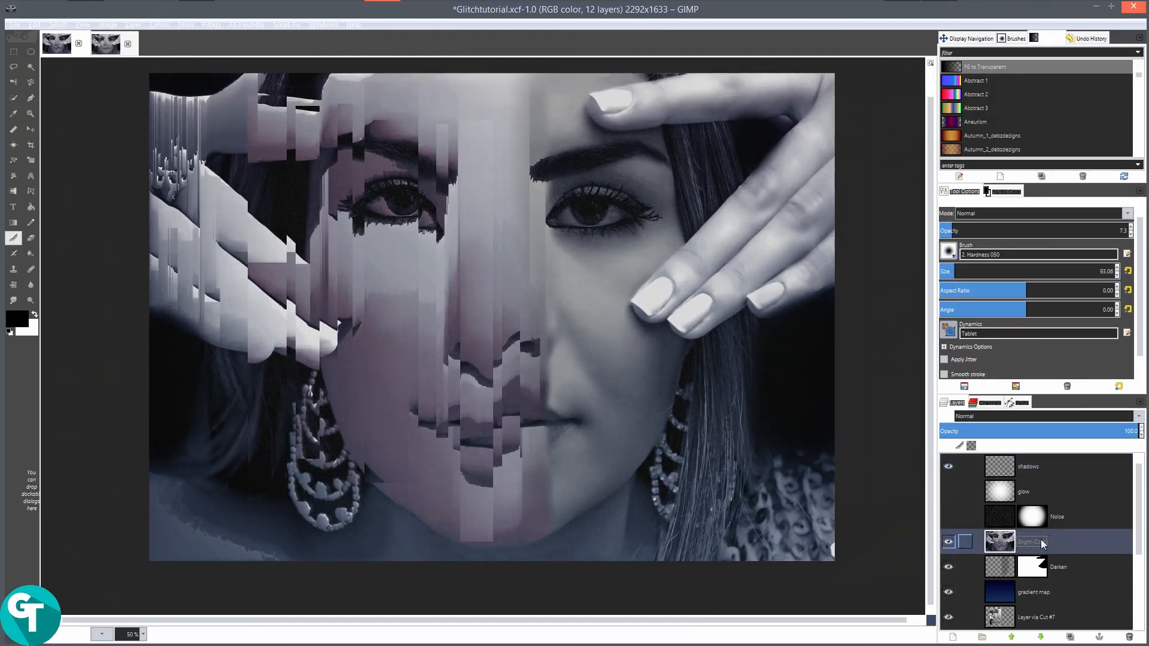
click(1129, 638)
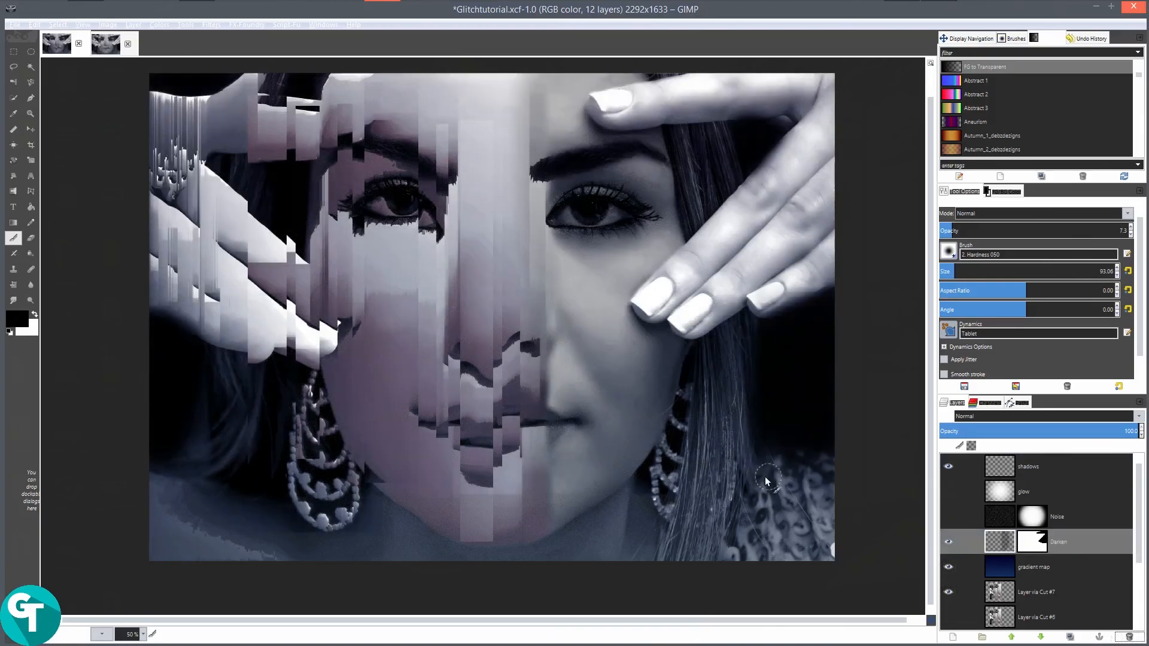
Hide the shadows layer and create a new layer from the visible image above the Darken layer.
click(948, 468)
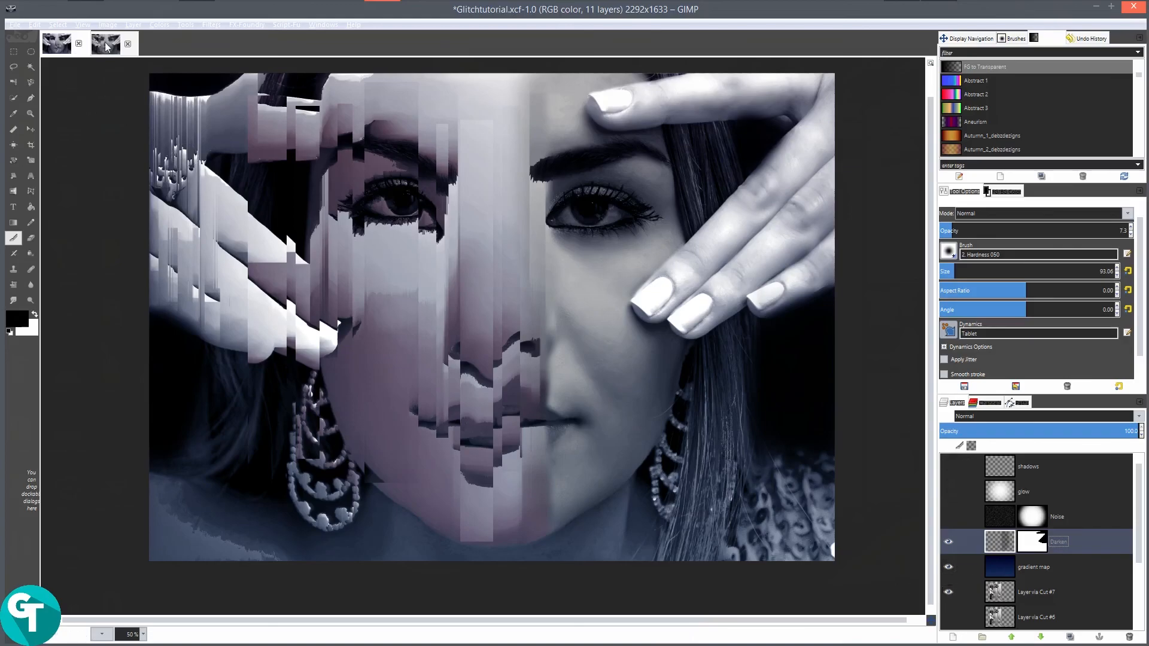
click(133, 25)
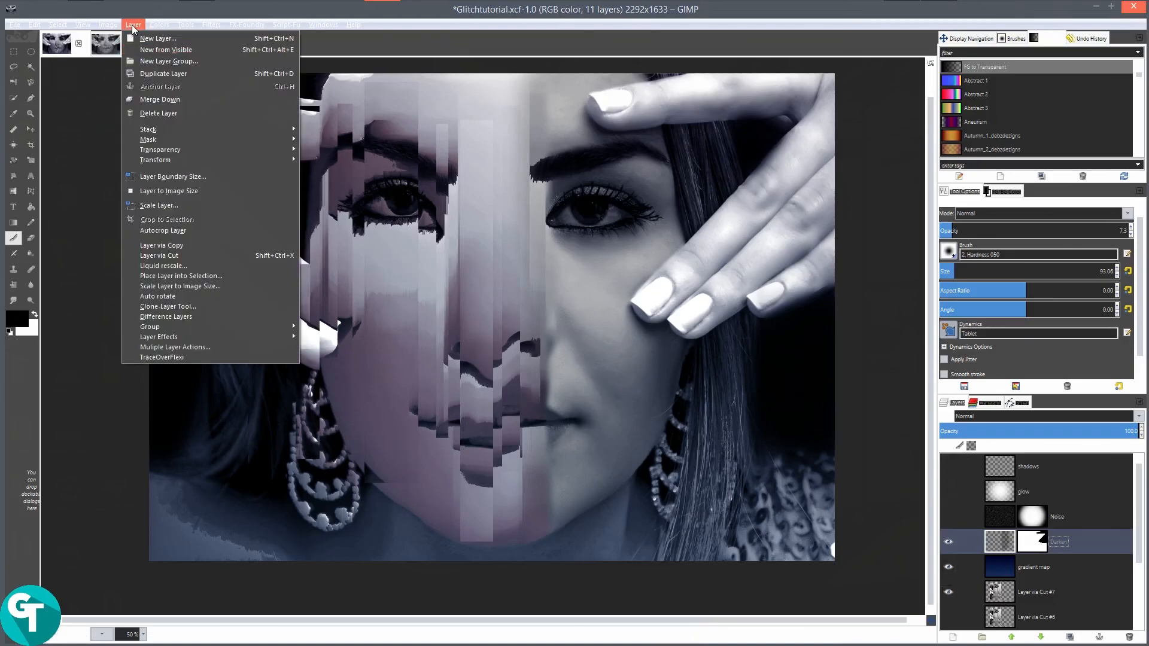
click(161, 49)
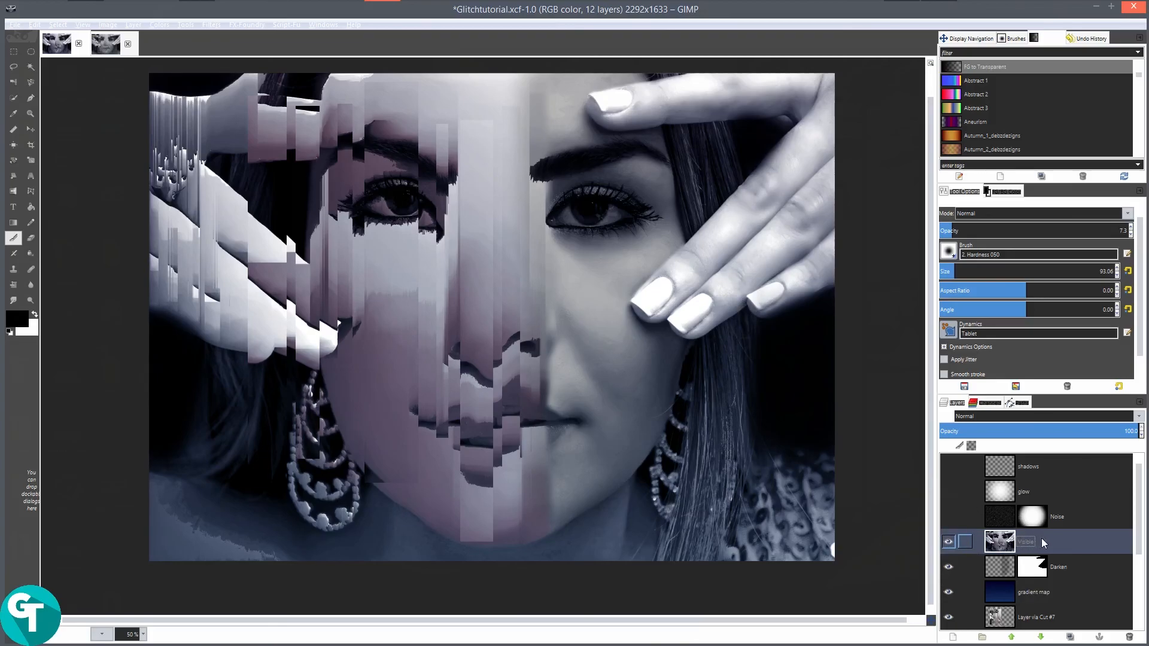
Apply Brightness-Contrast to the new merged layer with brightness -30 and contrast -5.
click(215, 25)
mouse_move(159, 24)
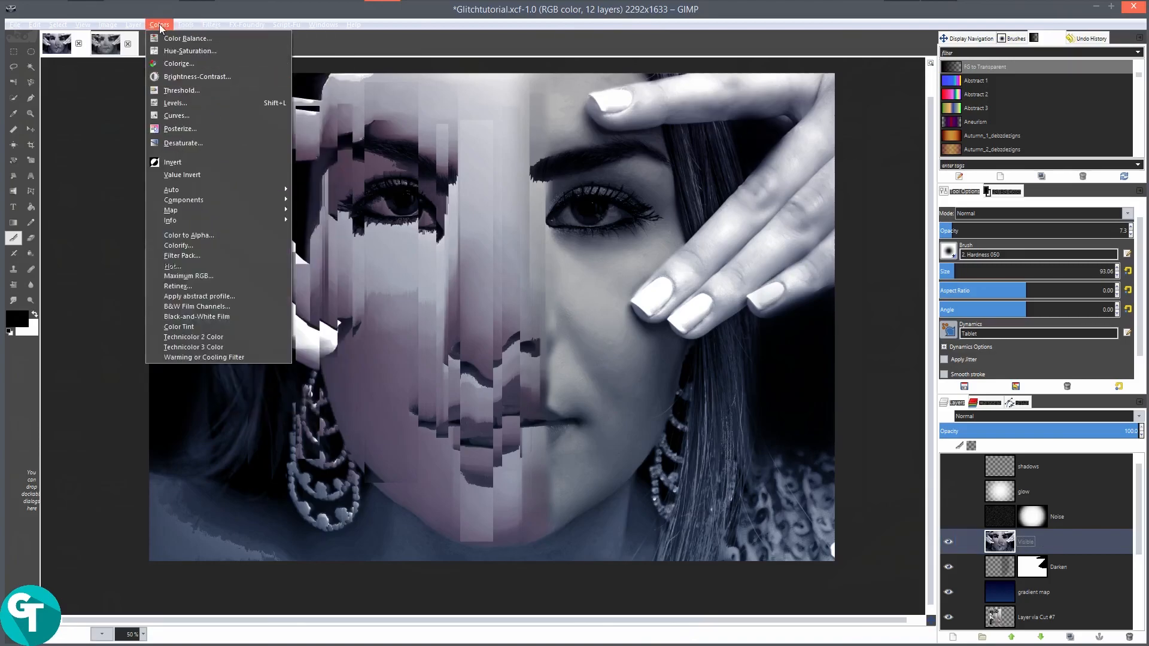
click(195, 78)
drag(762, 284, 750, 285)
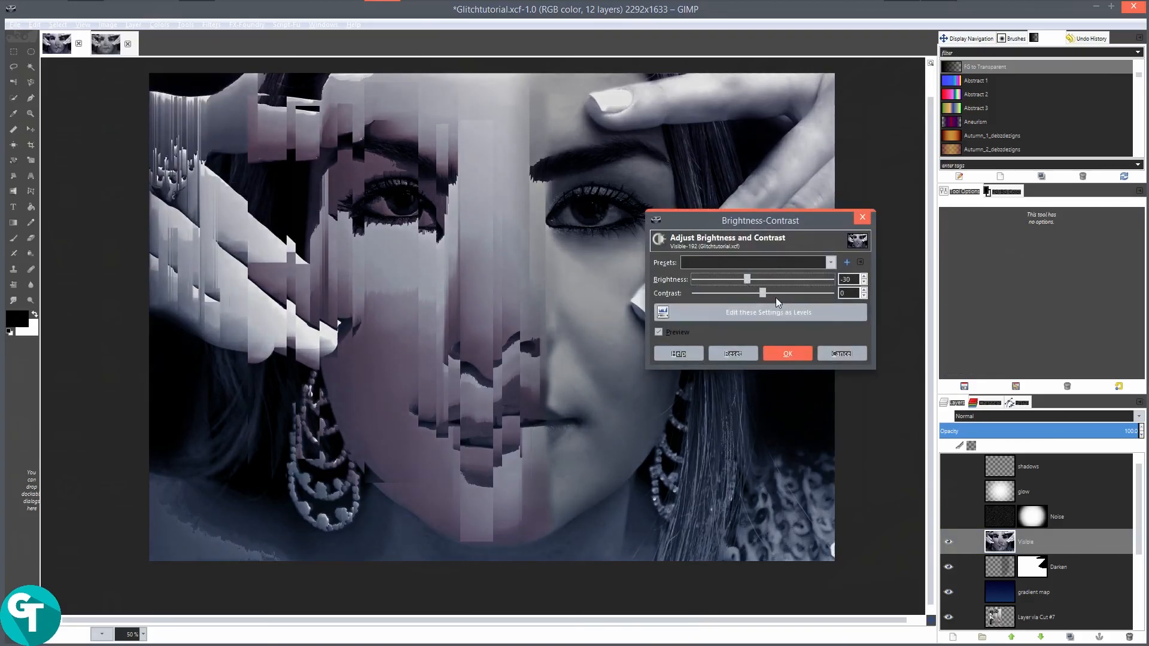
drag(766, 293, 763, 293)
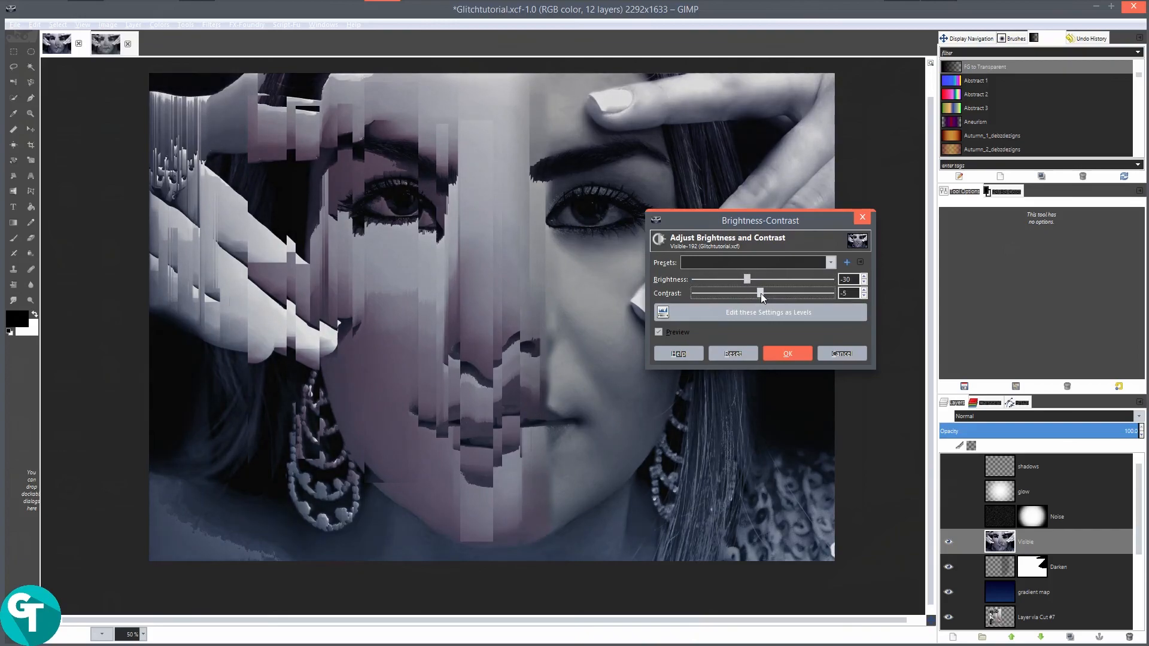
click(800, 352)
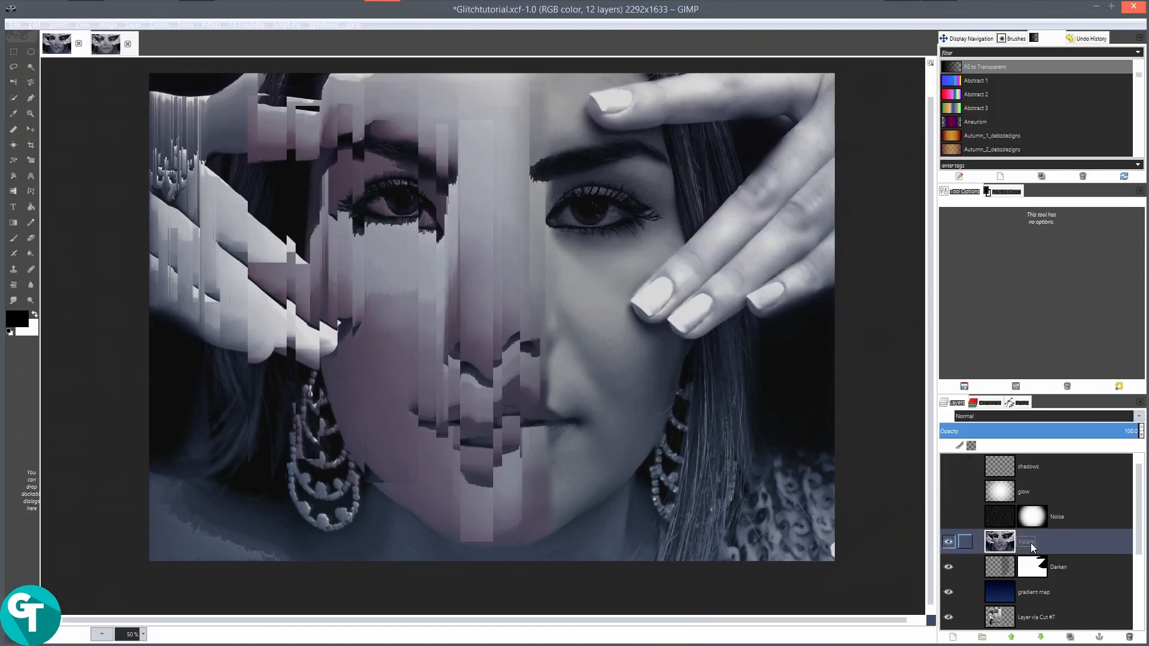
Rename the adjusted merged layer as Bright-Cont.
double_click(1032, 547)
drag(1034, 543, 1011, 544)
text(Bright-Cont)
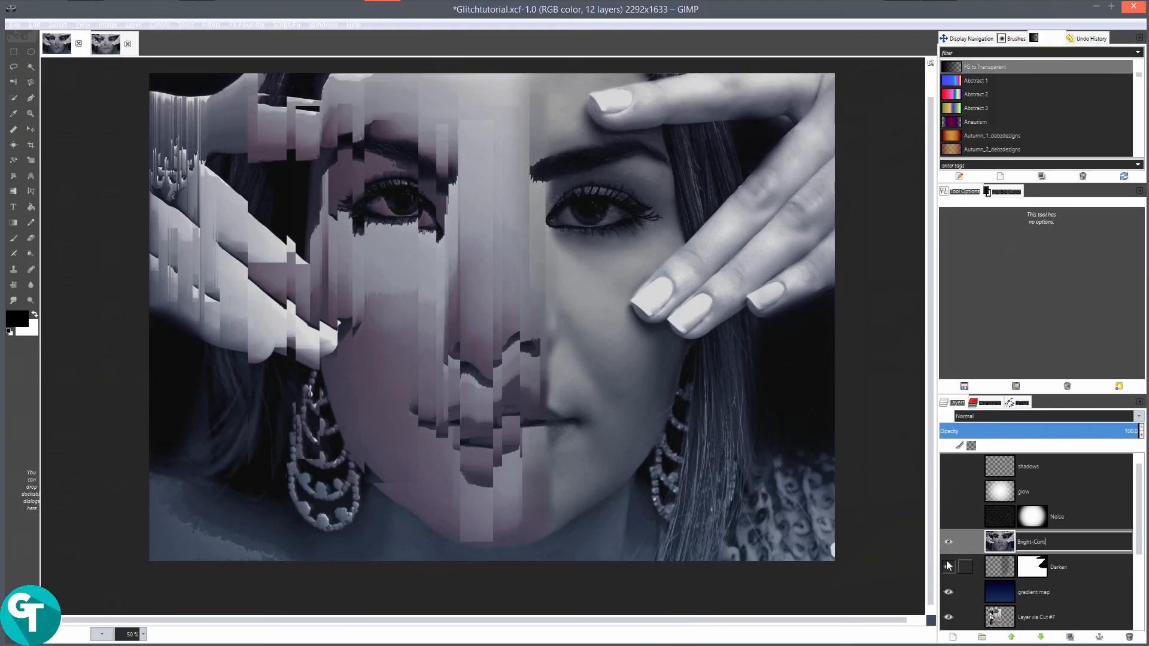
key(Return)
Show the Noise layer and set its opacity to 74.3, judging the grain on the face close up and at full view.
click(949, 517)
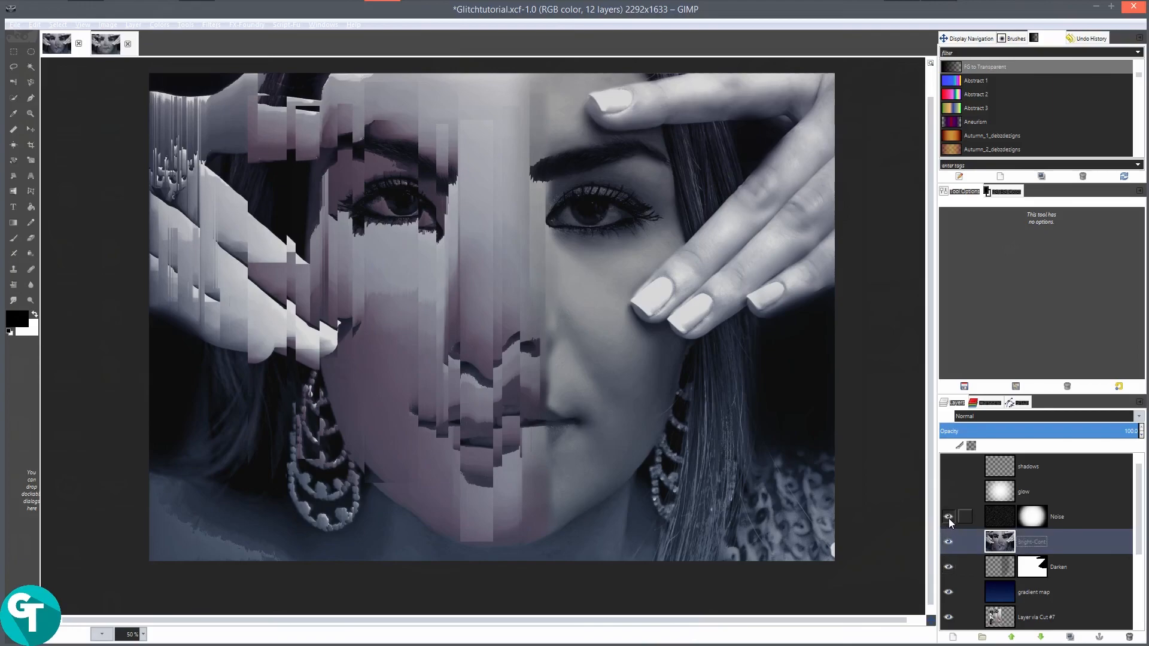
click(1002, 518)
key(1)
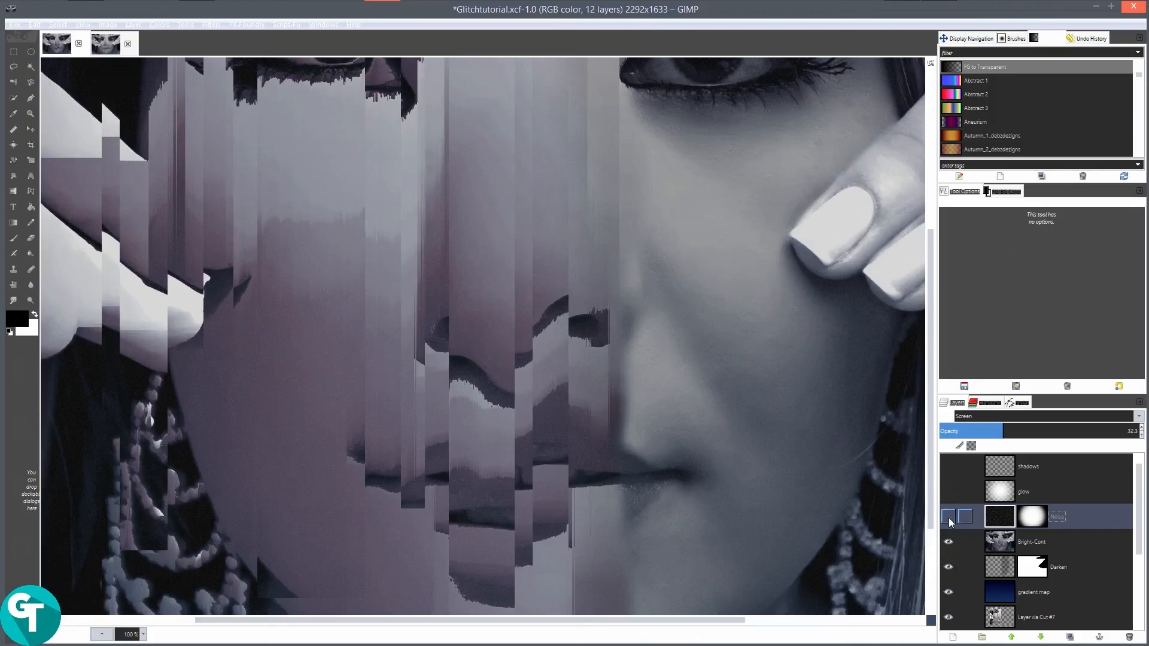
scroll(523, 326, down, 2)
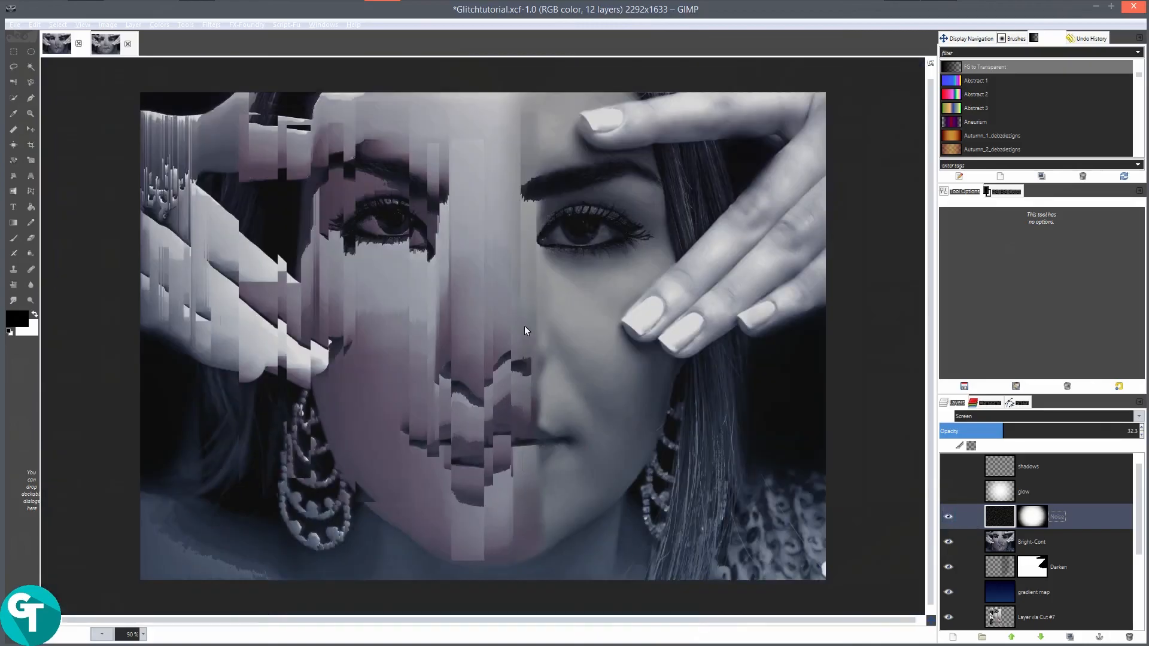
scroll(626, 320, up, 2)
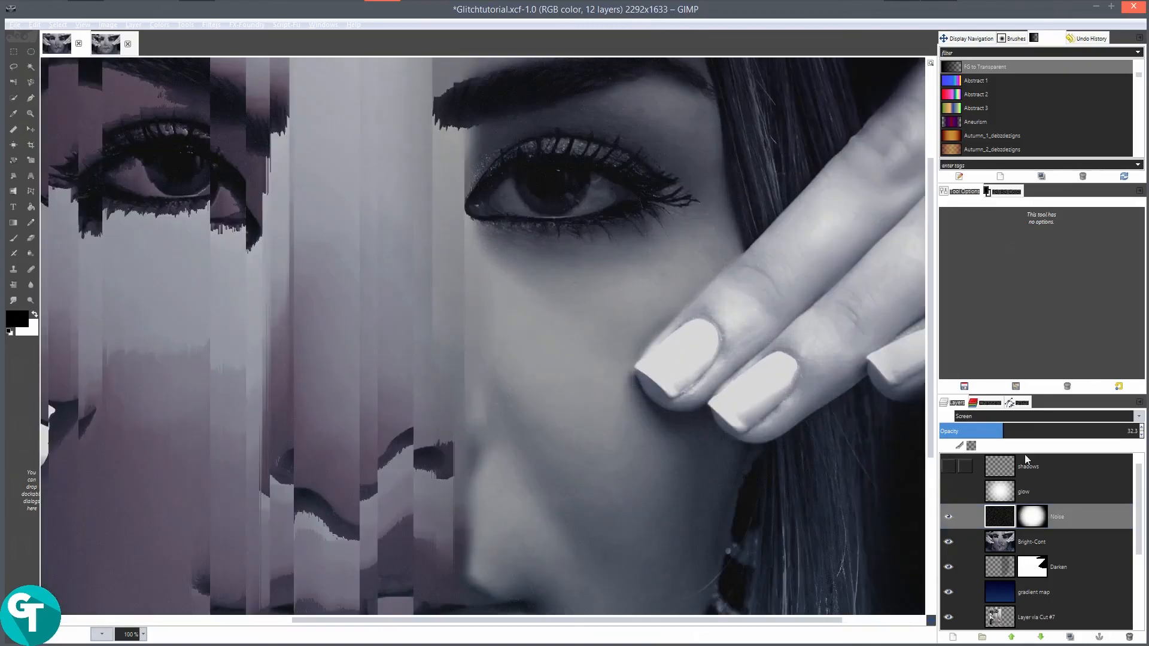
drag(1007, 431, 1146, 434)
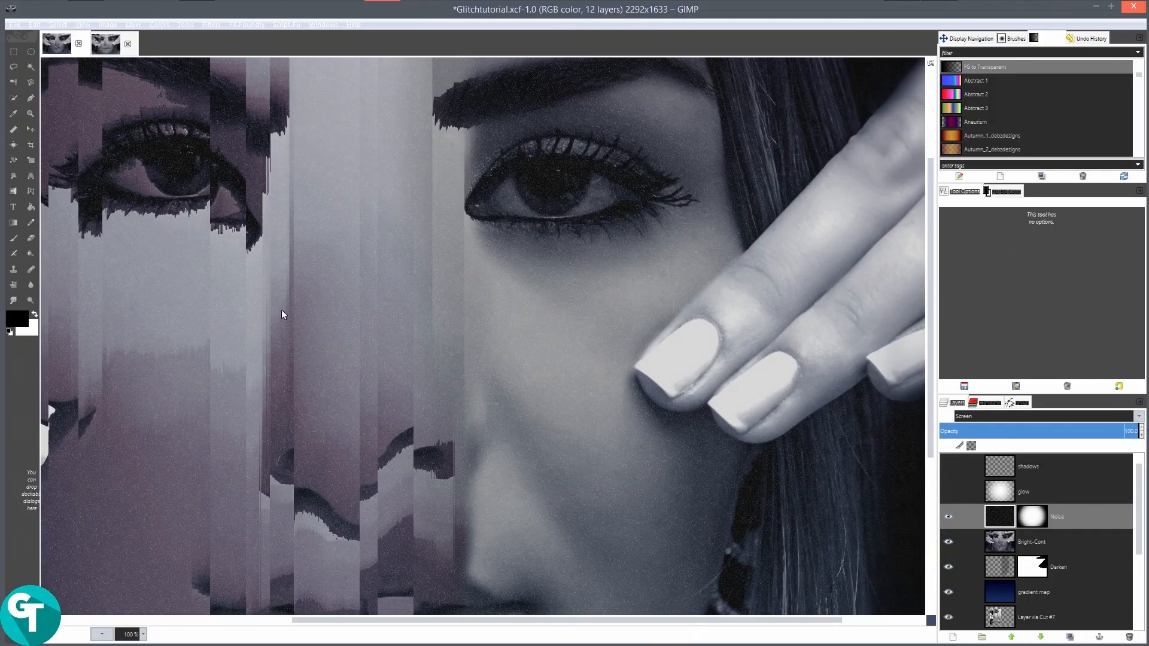
scroll(311, 333, down, 2)
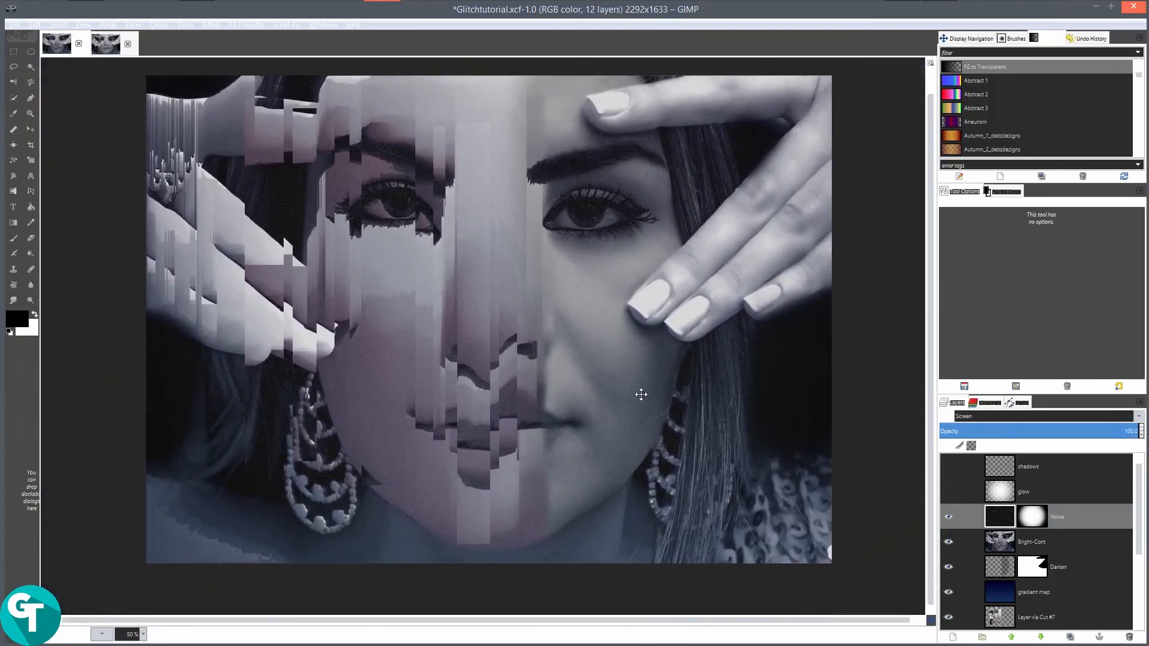
drag(1117, 431, 1088, 432)
scroll(651, 319, up, 2)
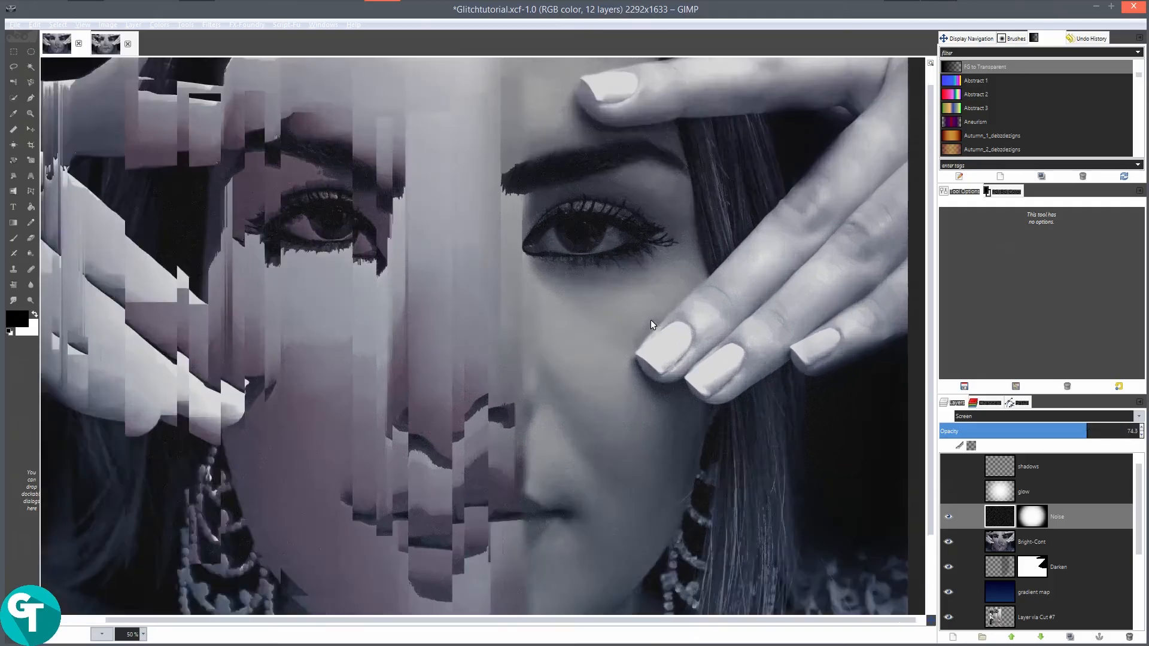
drag(555, 298, 562, 341)
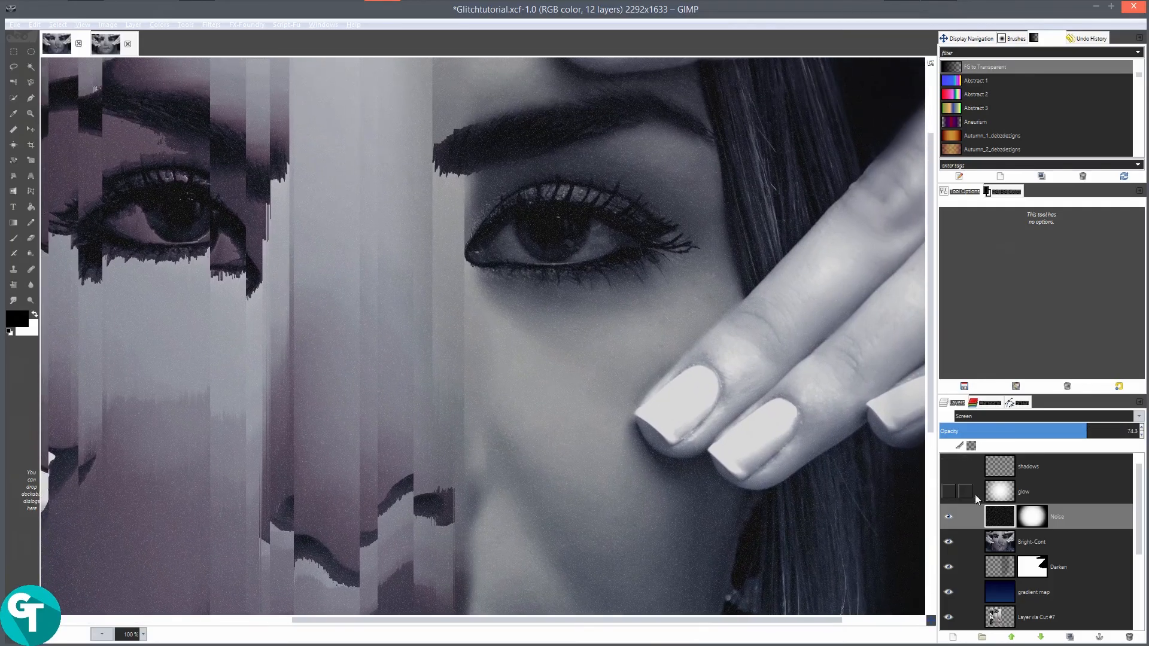
Hide the Noise layer, make the shadows layer active and visible, and ready the Paintbrush.
click(946, 515)
click(994, 464)
click(947, 467)
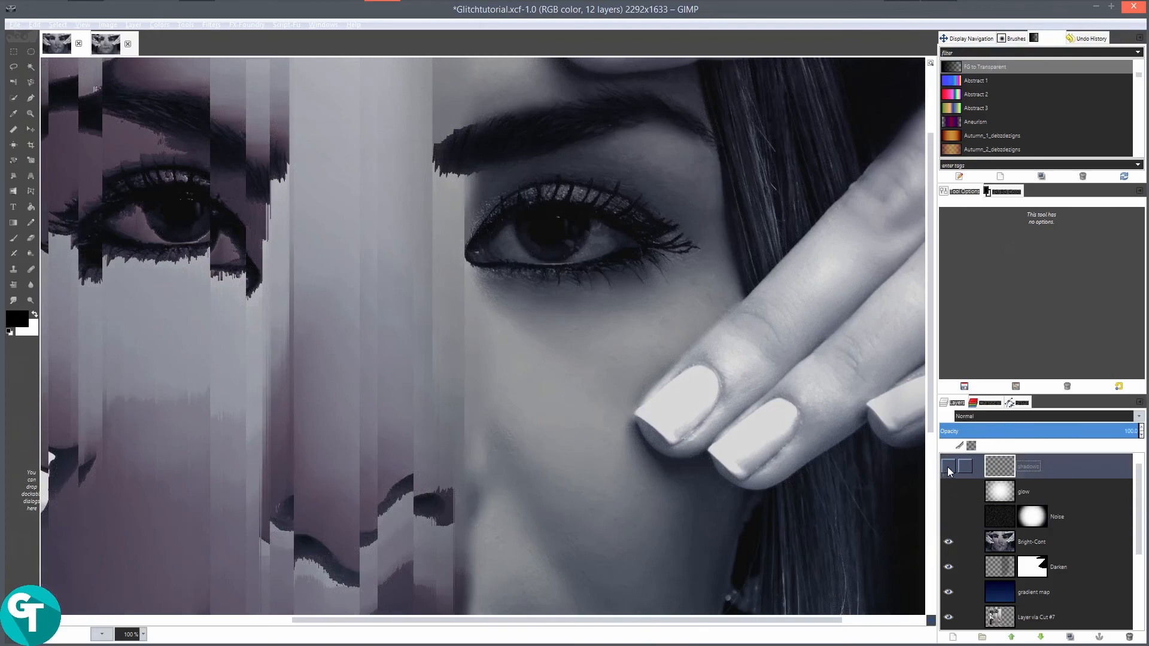
click(14, 238)
Set the brush size to 79.06 and paint soft black shading along the eyebrow on the unglitched side of the face.
drag(488, 220, 482, 287)
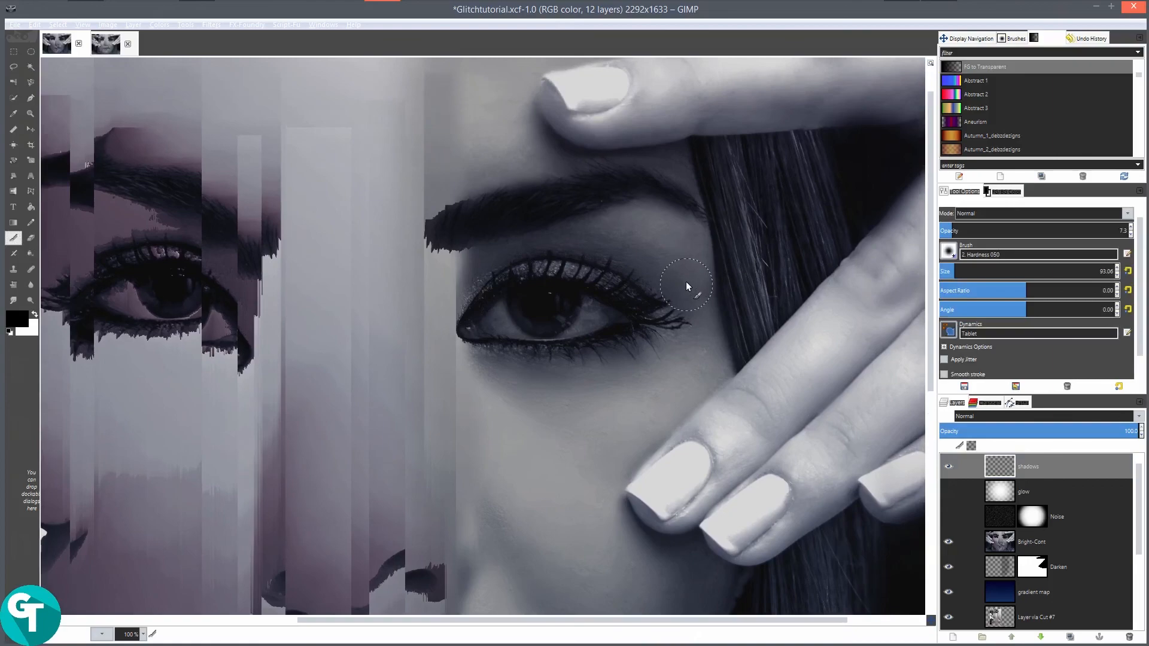
key(bracketleft)
key(bracketleft)
key(bracketleft)
key(bracketleft)
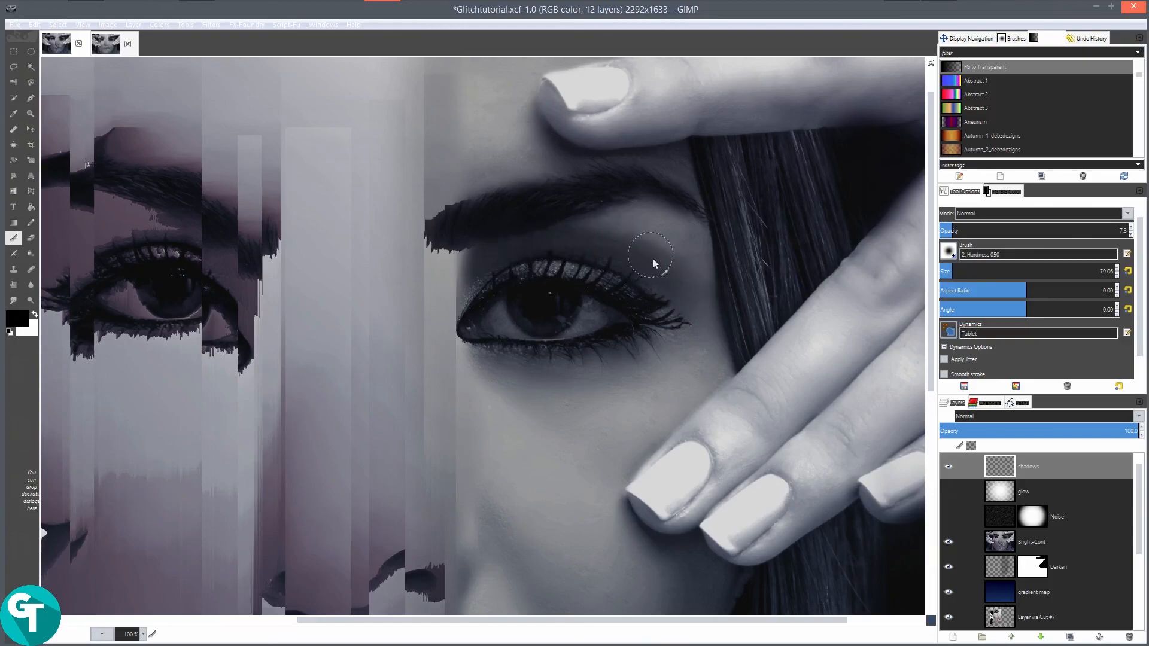
scroll(582, 277, down, 2)
drag(596, 358, 603, 407)
drag(583, 326, 586, 376)
scroll(576, 257, up, 4)
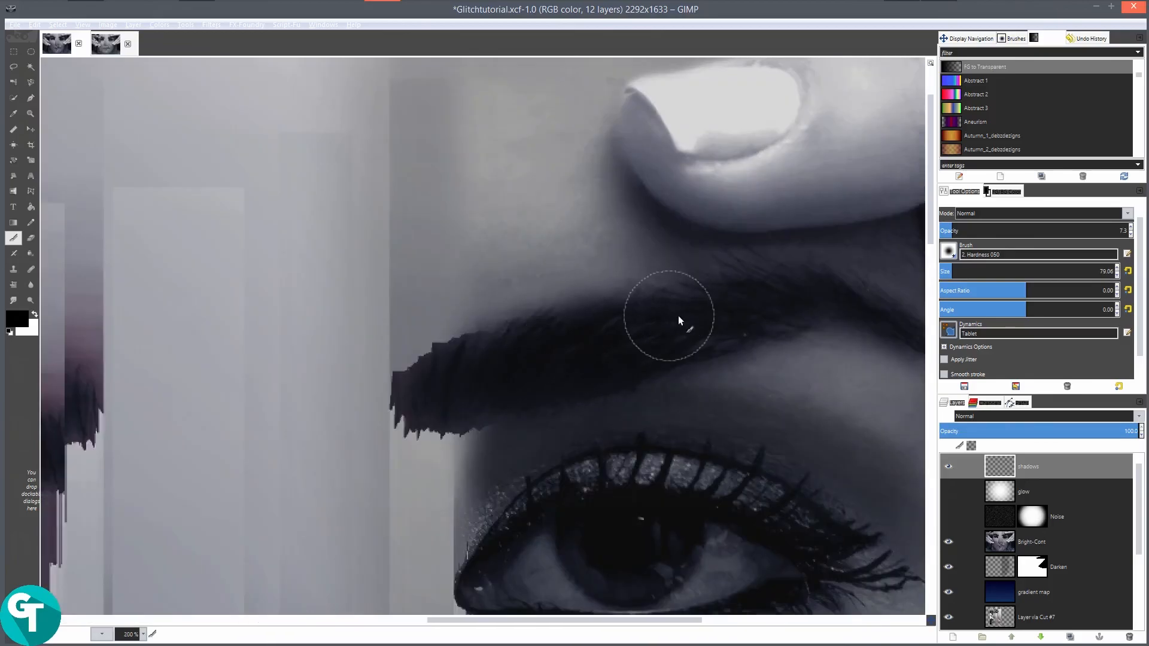
mouse_move(515, 363)
mouse_down()
mouse_move(709, 288)
mouse_move(551, 332)
mouse_move(682, 303)
mouse_move(745, 306)
mouse_move(650, 321)
mouse_move(735, 315)
mouse_up()
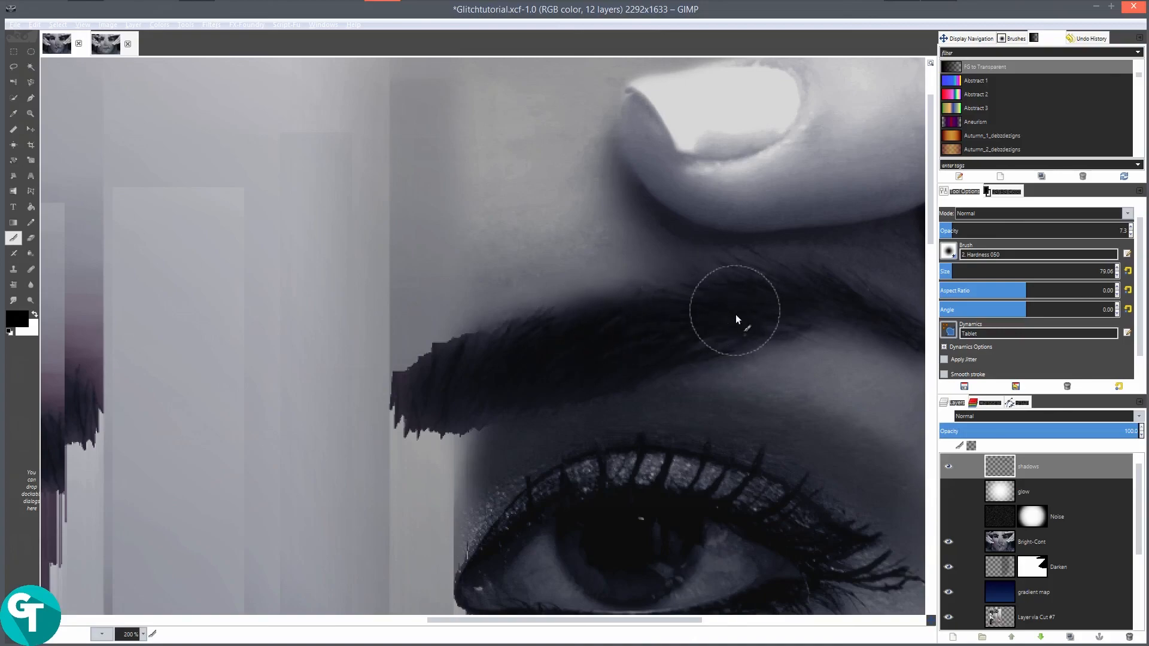
Reduce the brush size to 44.06 and refine the shading along the narrower part of the same eyebrow.
key(bracketleft)
key(bracketleft)
key(bracketleft)
key(bracketleft)
key(bracketleft)
key(bracketleft)
key(bracketleft)
key(bracketleft)
key(bracketleft)
key(bracketleft)
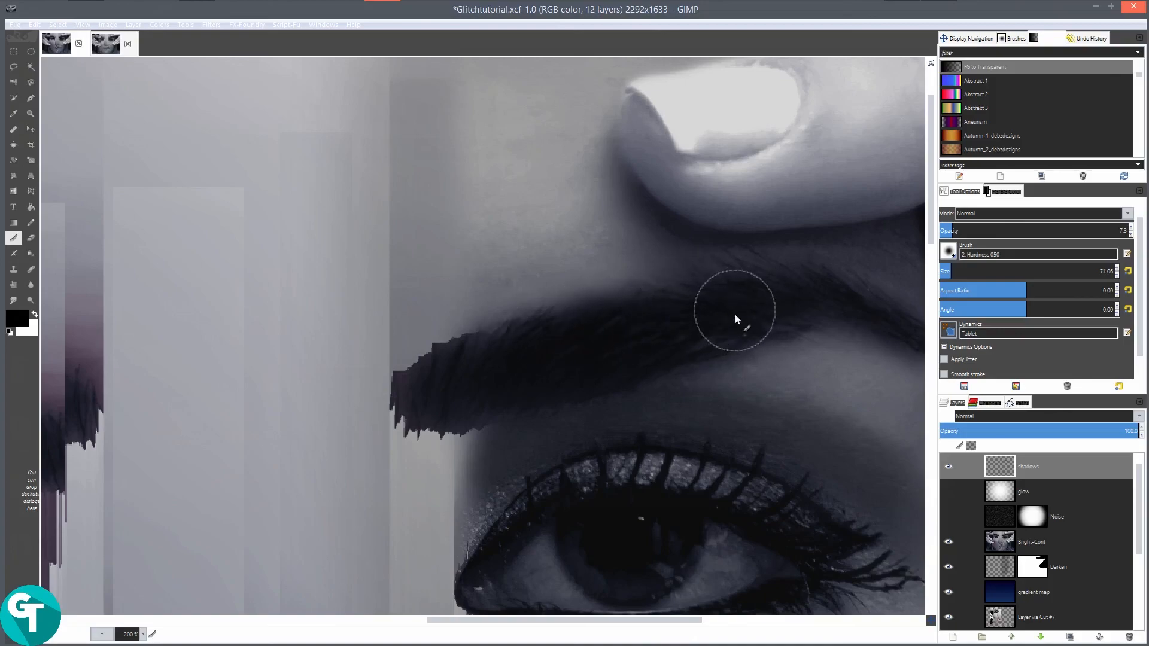
key(bracketleft)
key(bracketleft)
key(bracketleft)
key(bracketleft)
key(bracketleft)
key(bracketleft)
key(bracketleft)
key(bracketleft)
key(bracketleft)
key(bracketleft)
key(bracketleft)
key(bracketleft)
key(bracketleft)
key(bracketleft)
key(bracketleft)
key(bracketleft)
key(bracketleft)
key(bracketleft)
key(bracketleft)
key(bracketleft)
drag(785, 311, 632, 325)
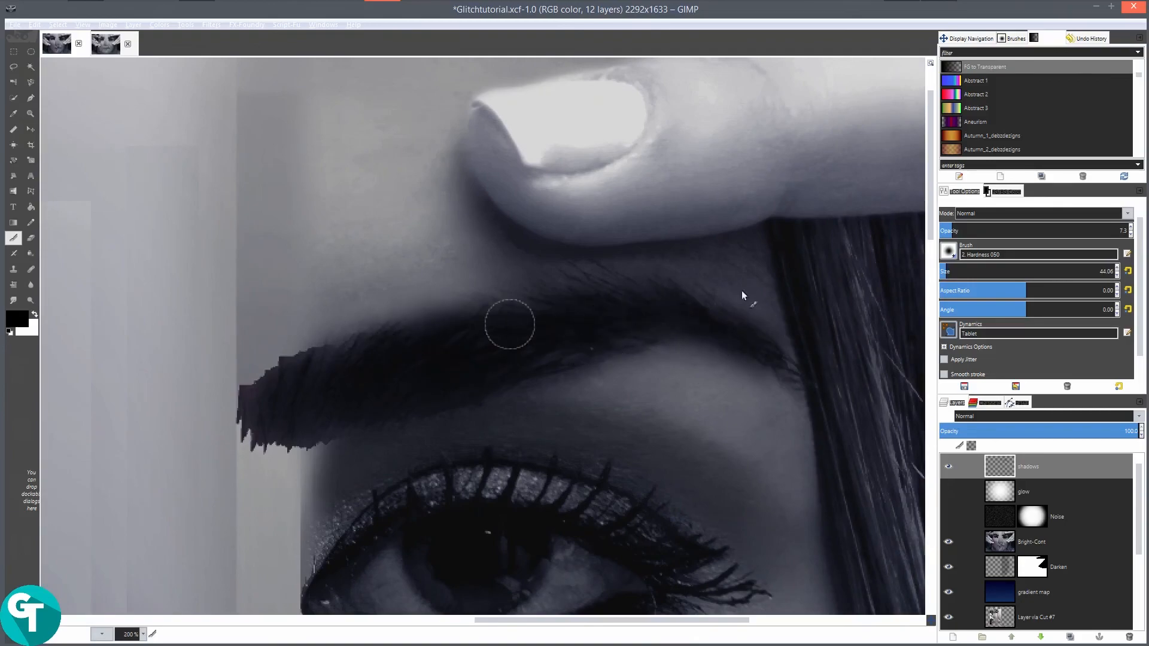
mouse_move(542, 353)
mouse_down()
mouse_move(564, 241)
mouse_move(554, 220)
mouse_move(564, 357)
mouse_up()
Set the brush size to 79.42 and paint soft straight shadow strokes along the underside of the topmost finger on the unglitched side.
scroll(552, 236, down, 2)
scroll(616, 346, up, 2)
drag(655, 348, 209, 453)
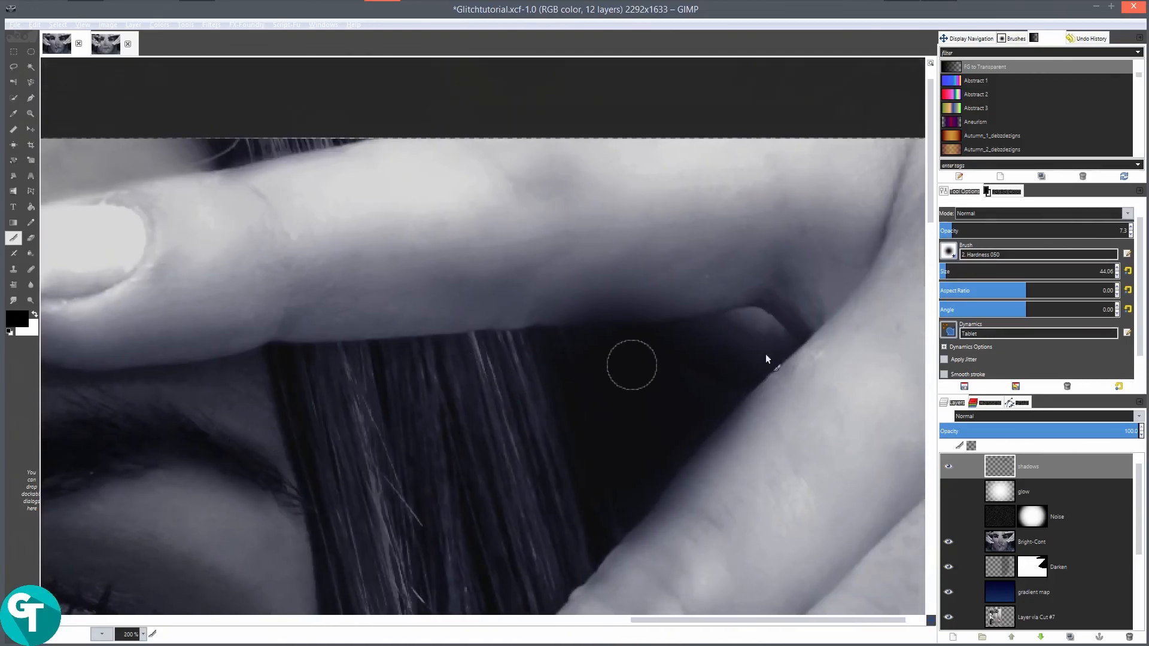
click(952, 273)
drag(953, 272, 959, 274)
scroll(469, 315, down, 1)
click(953, 273)
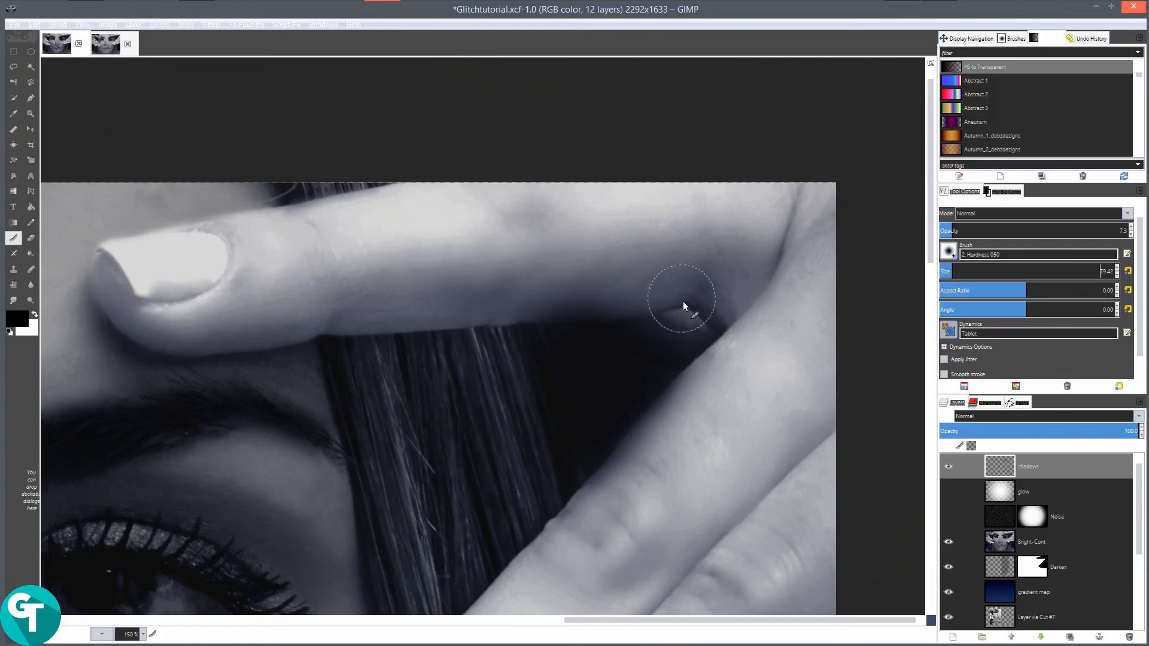
click(682, 299)
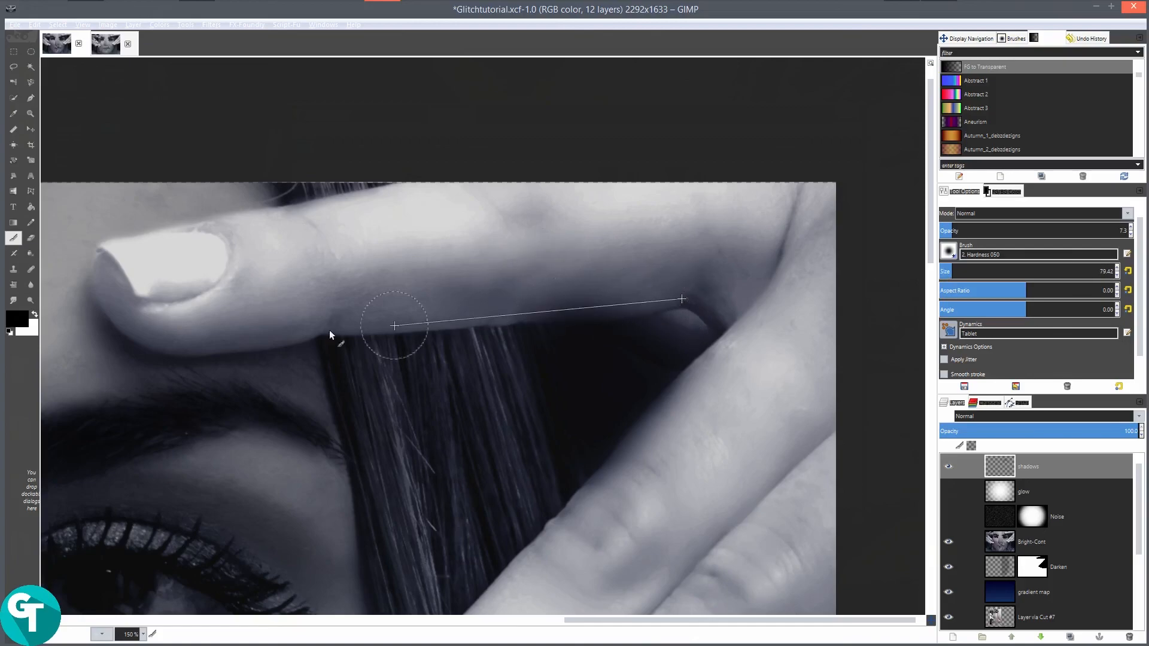
shift+click(201, 352)
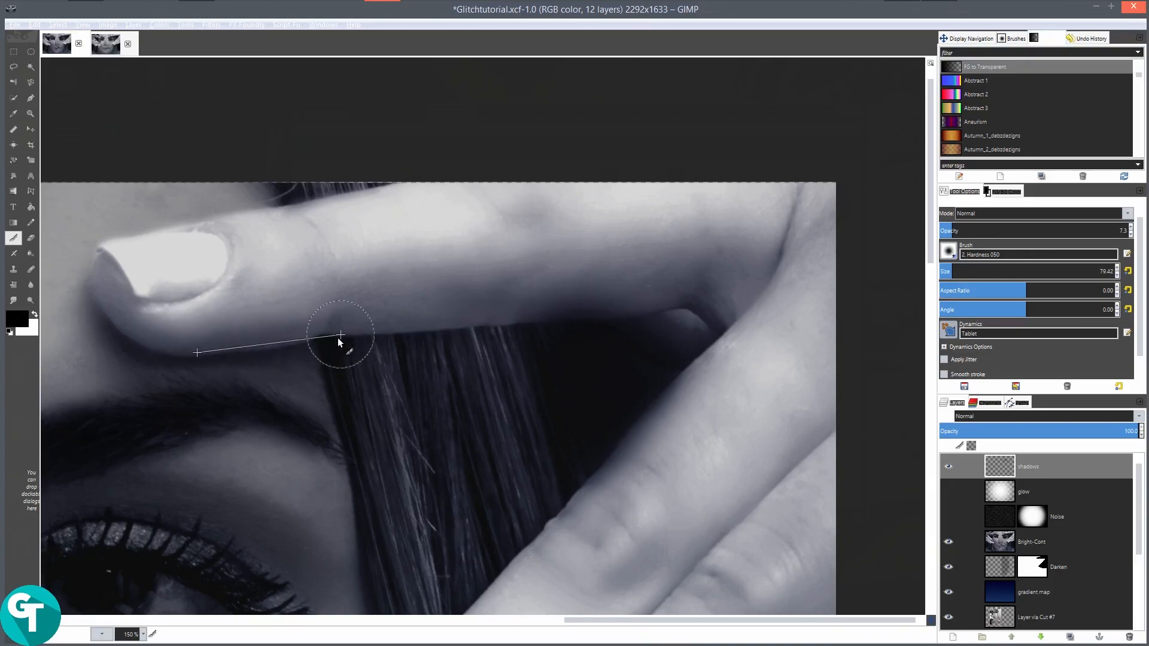
shift+click(682, 290)
shift+click(190, 342)
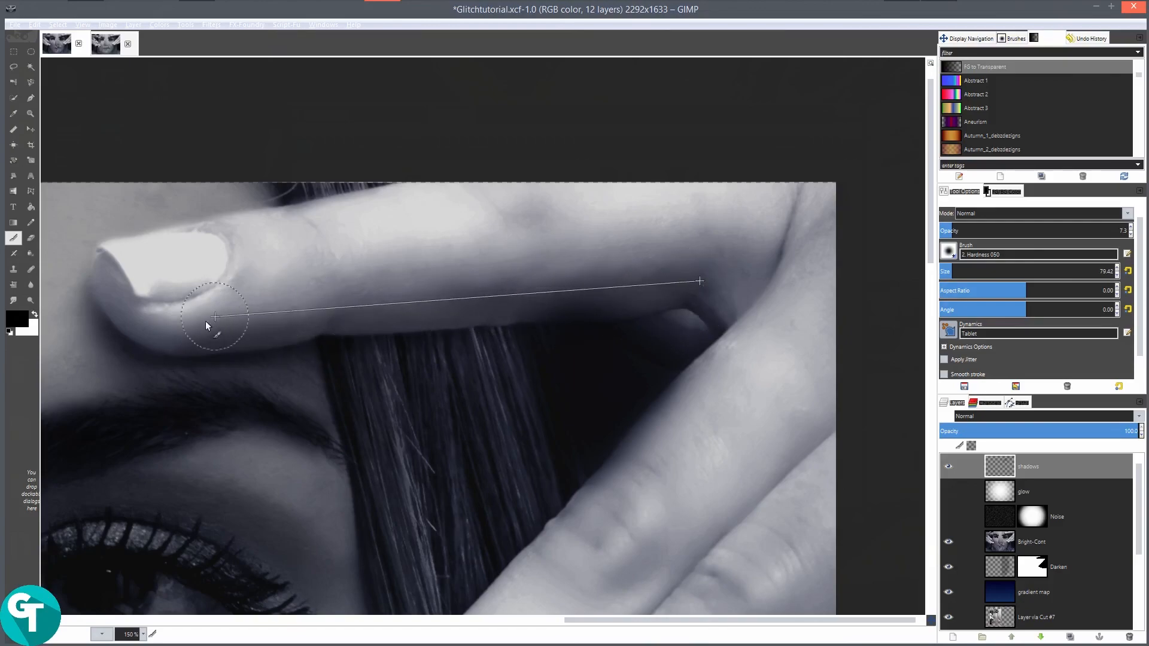
shift+click(170, 344)
Paint soft shadow strokes along the upper edge of the second finger where it borders the dark hair.
scroll(426, 314, down, 2)
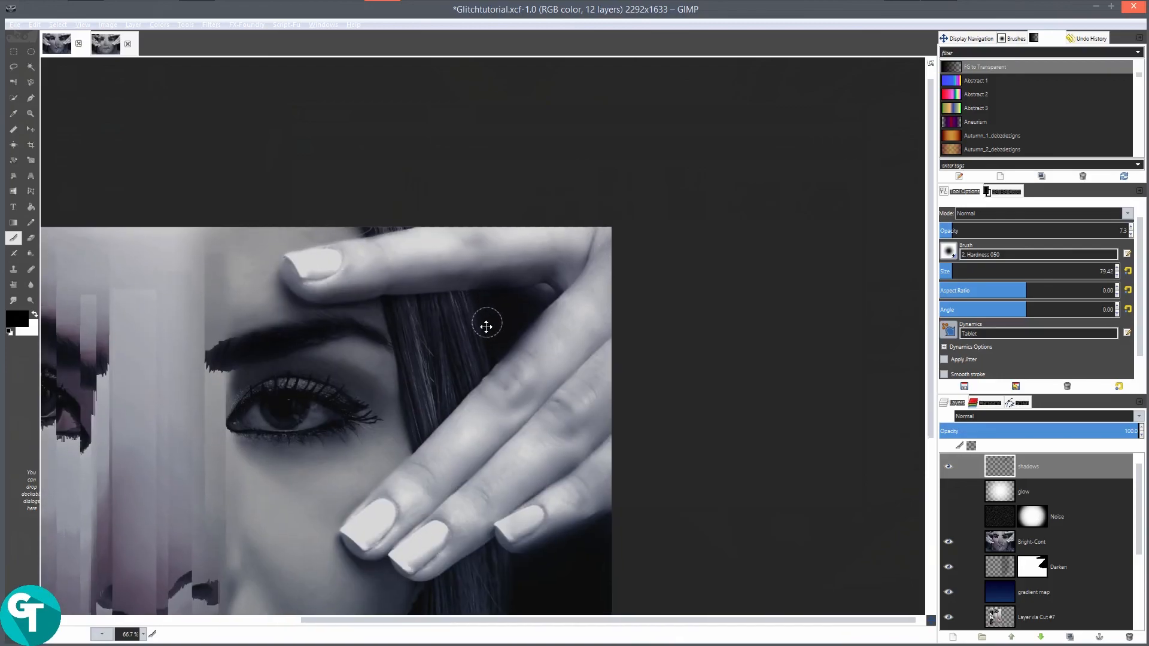
scroll(610, 296, up, 3)
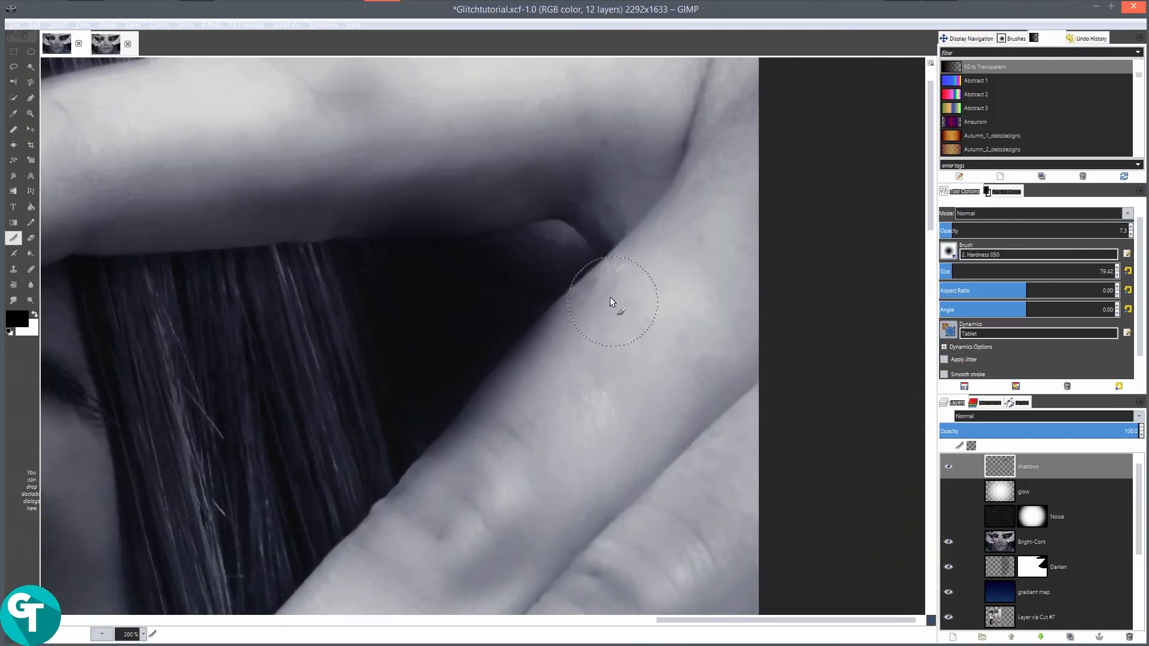
click(586, 273)
mouse_move(296, 526)
mouse_down()
mouse_move(449, 291)
mouse_move(533, 189)
mouse_up()
shift+click(408, 382)
drag(491, 289, 343, 460)
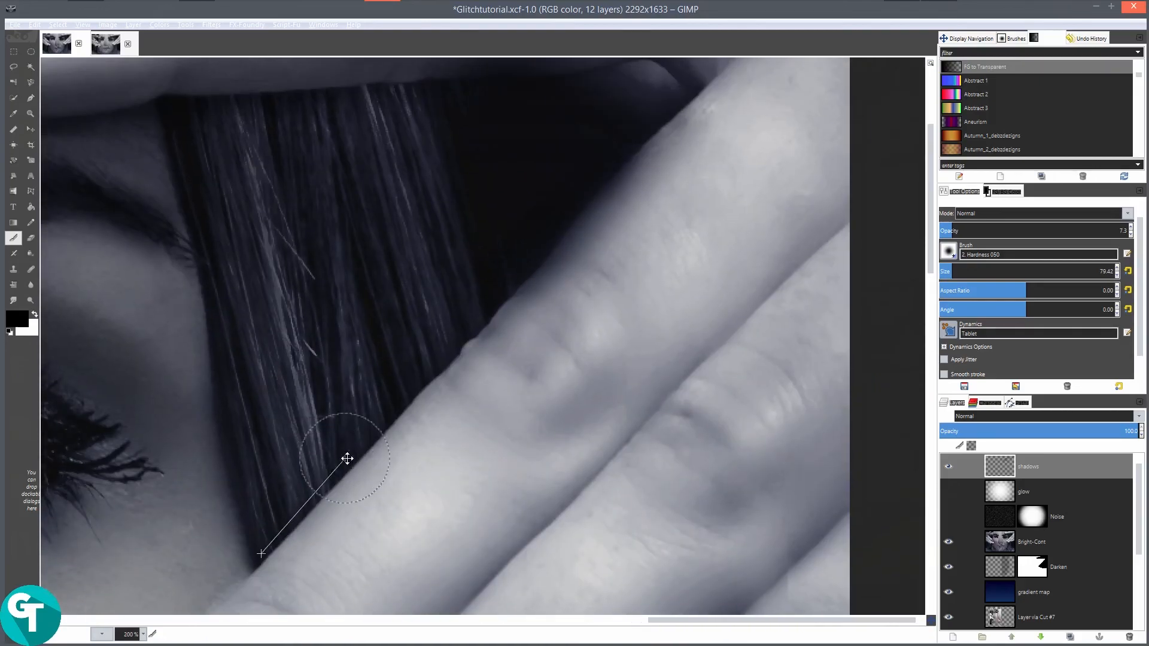
mouse_move(659, 147)
mouse_down()
mouse_move(652, 185)
mouse_move(527, 284)
mouse_up()
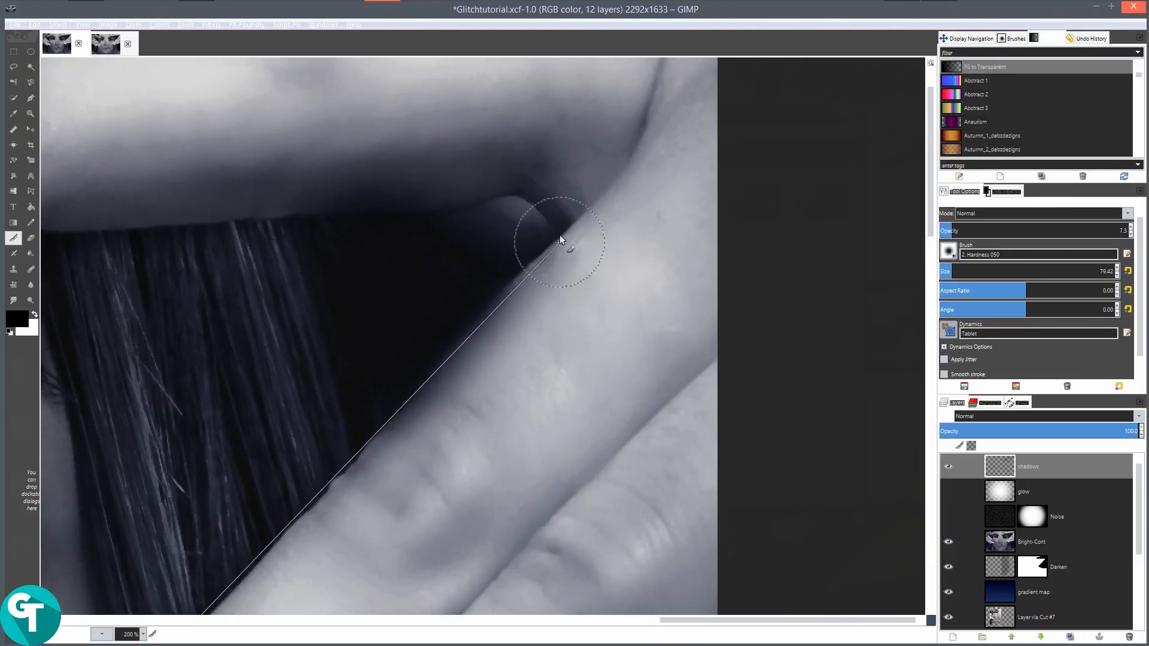
shift+click(565, 219)
drag(290, 475, 430, 322)
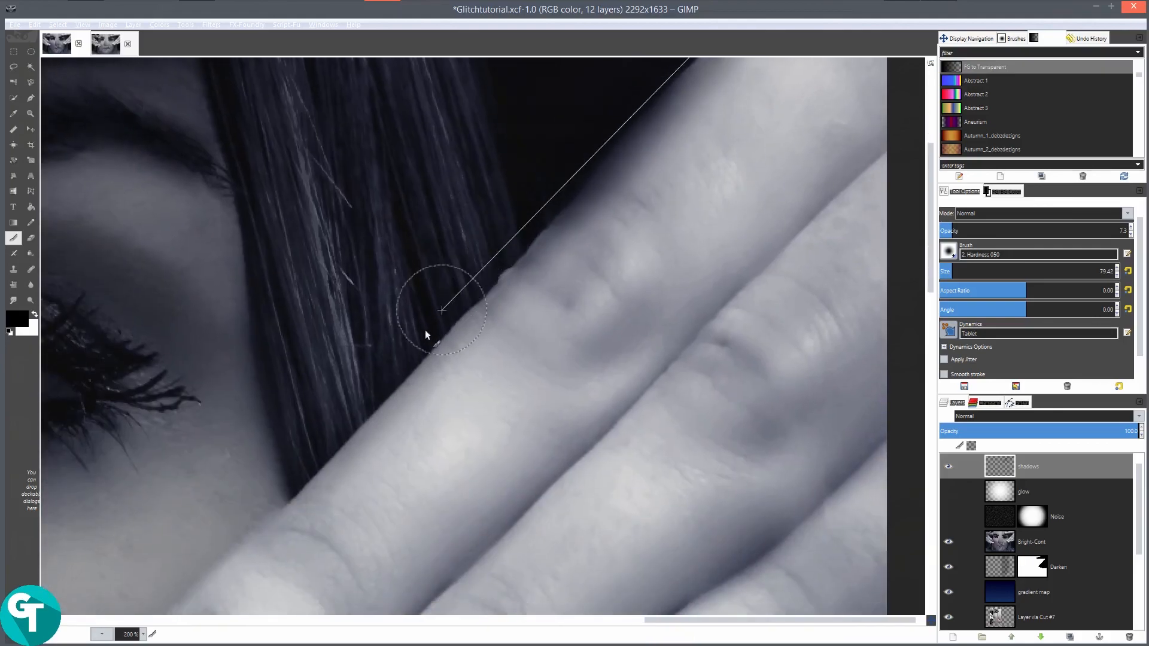
shift+click(300, 476)
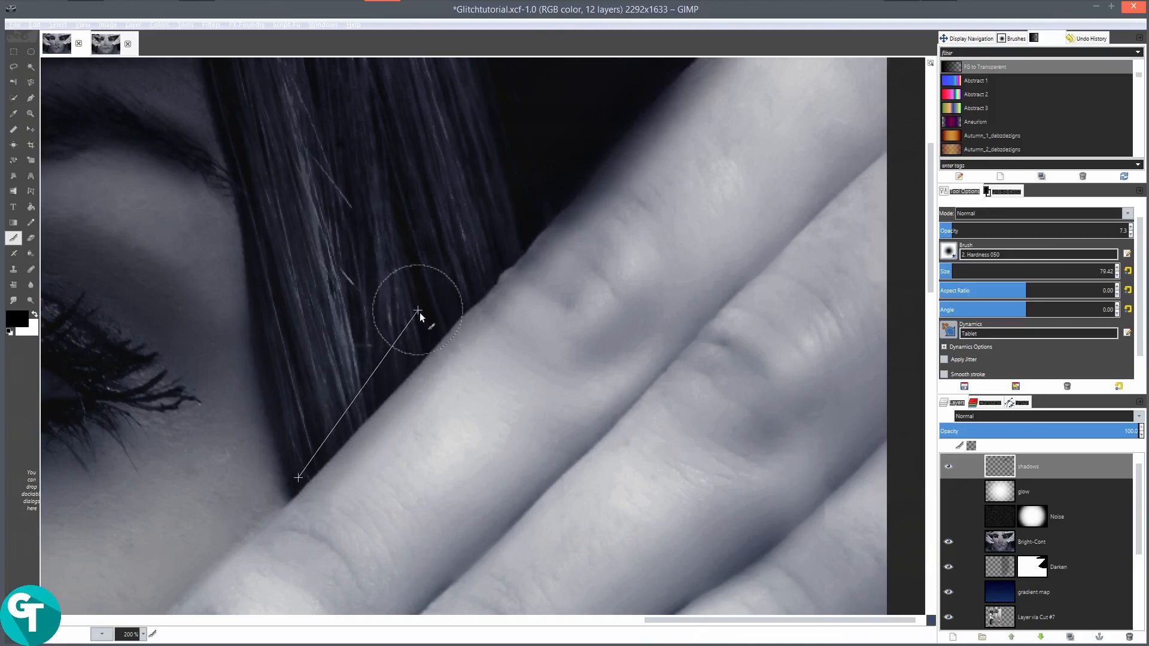
Paint repeated straight shadow strokes along the underside of the lowest finger, from the image edge to the fingertip.
key(1)
key(minus)
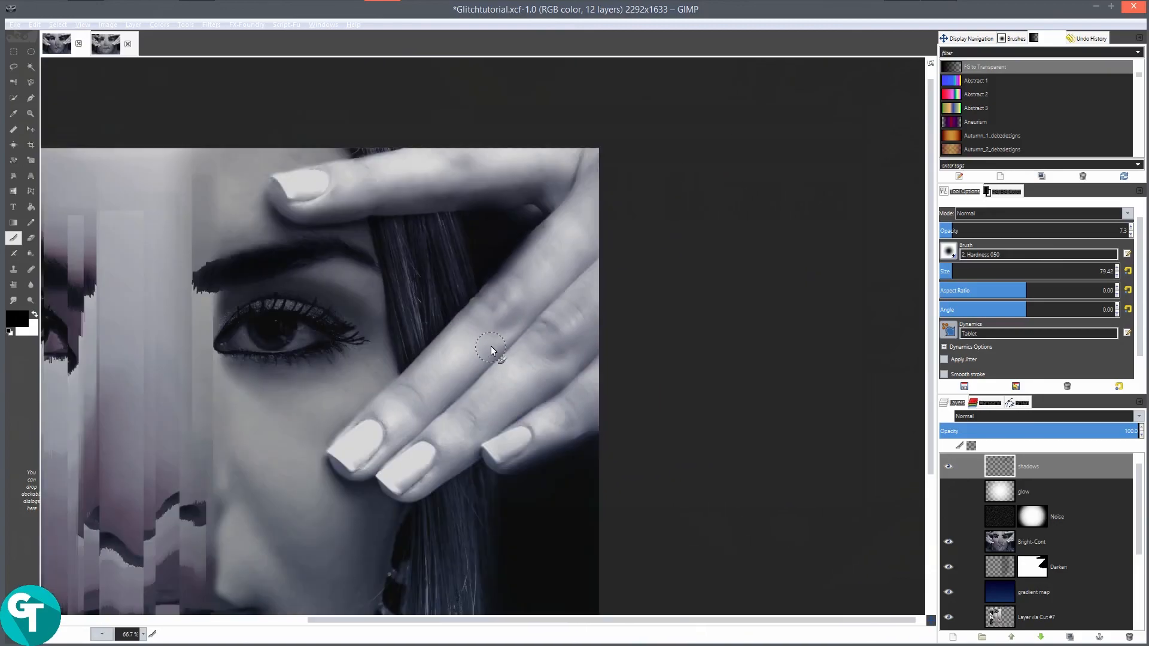
scroll(595, 422, down, 2)
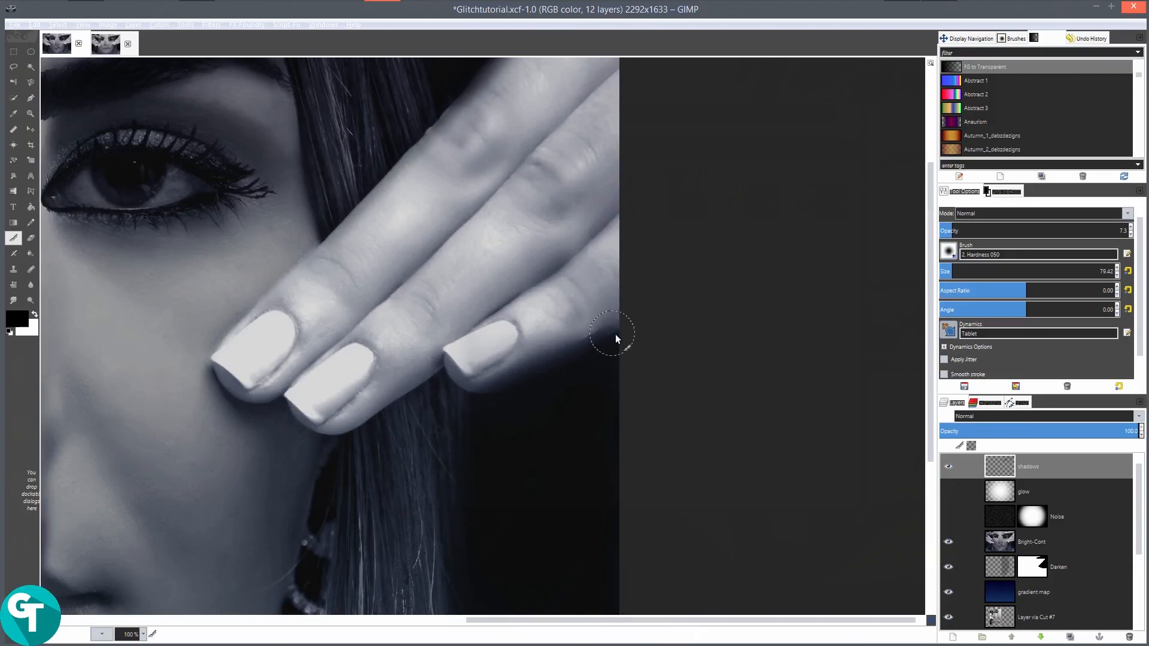
click(616, 334)
shift+click(488, 399)
shift+click(612, 339)
shift+click(475, 406)
shift+click(613, 336)
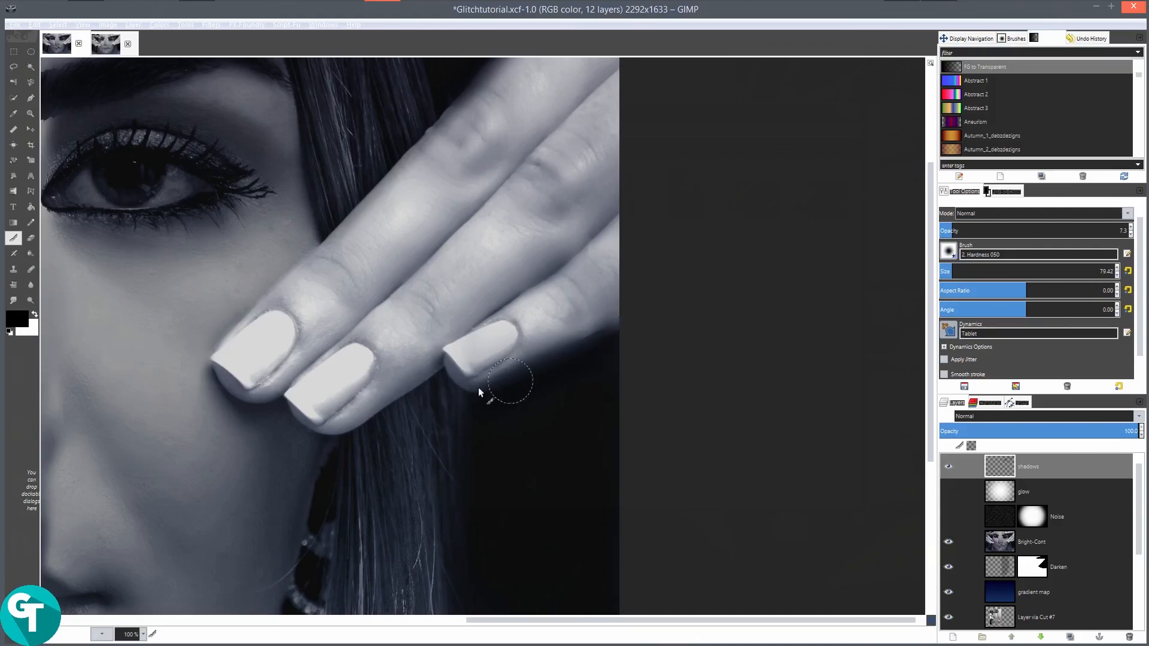
Paint a soft shadow along the jawline on the unglitched side, below the cheek and beside the earring.
scroll(461, 392, down, 1)
drag(422, 405, 596, 366)
scroll(596, 365, down, 2)
drag(346, 392, 407, 187)
scroll(454, 400, up, 4)
scroll(531, 434, down, 2)
drag(675, 511, 515, 352)
scroll(590, 390, up, 1)
scroll(534, 375, up, 1)
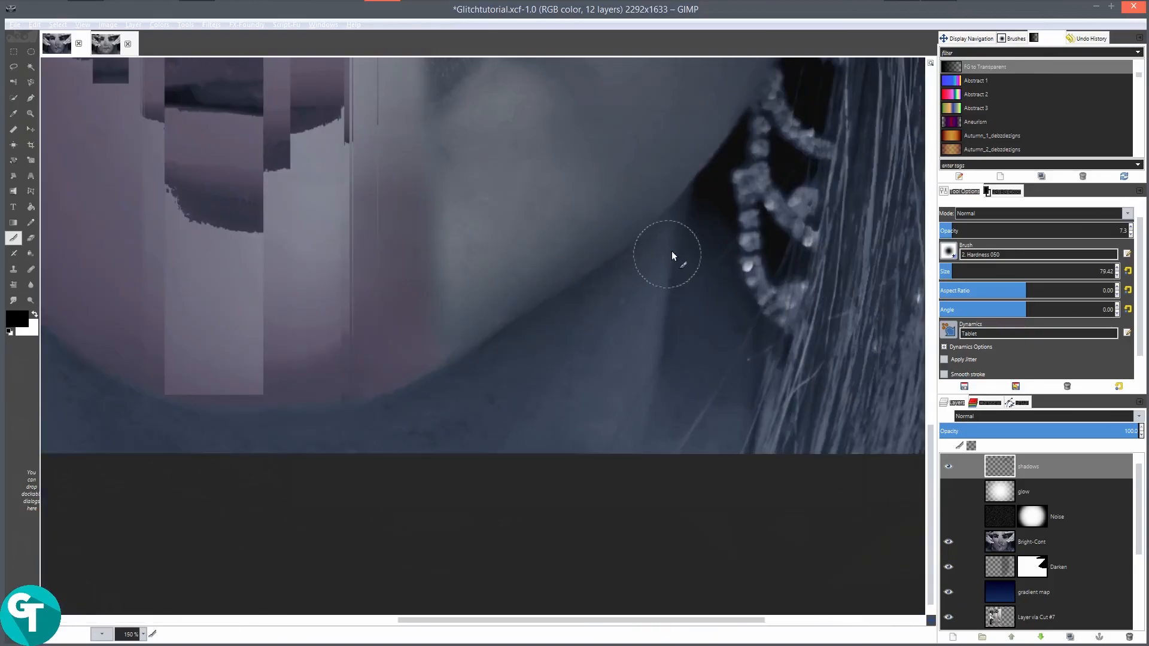
drag(686, 225, 573, 314)
Create a new transparent layer named db above the shadows layer.
scroll(709, 278, down, 2)
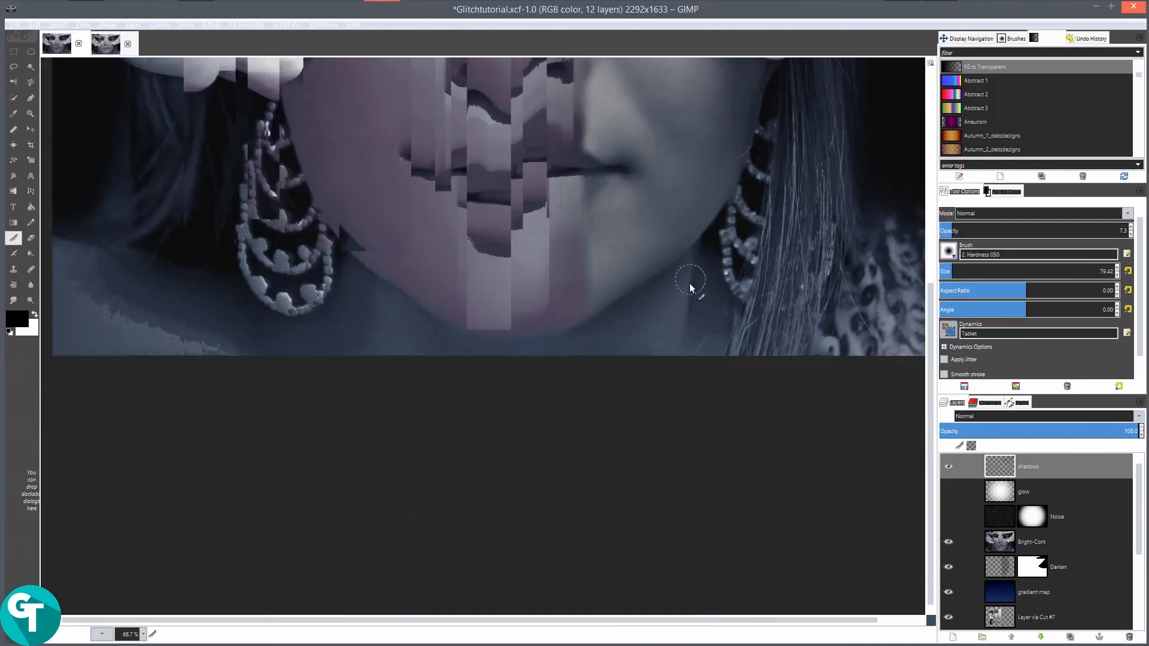
scroll(610, 299, up, 1)
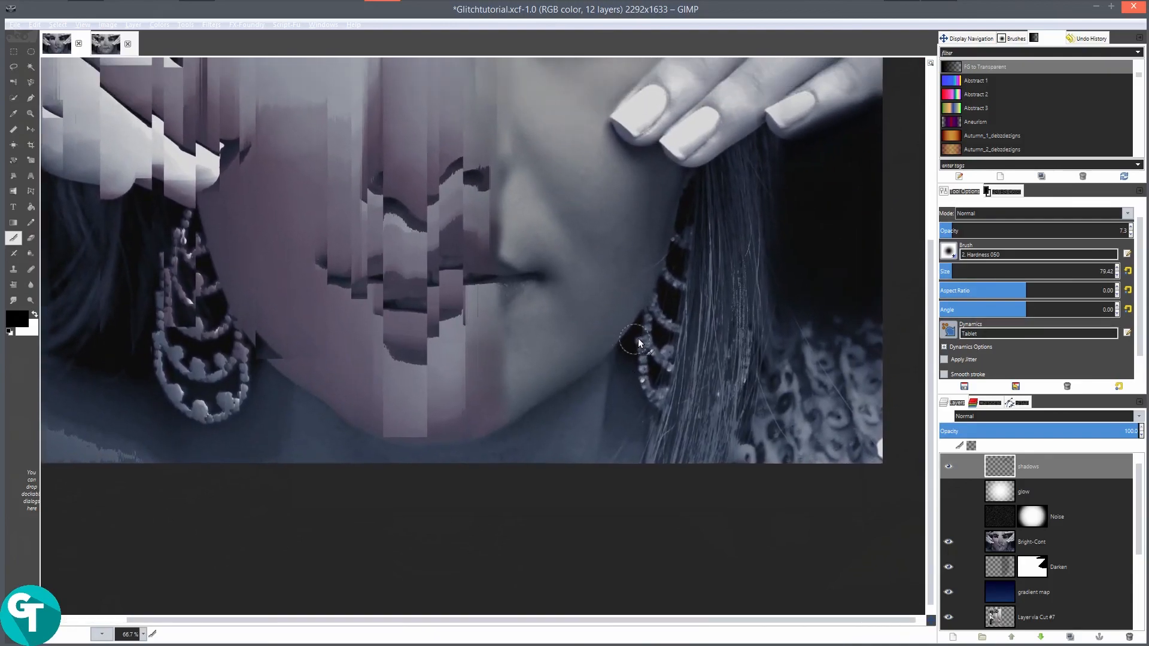
scroll(622, 329, down, 2)
scroll(602, 314, up, 1)
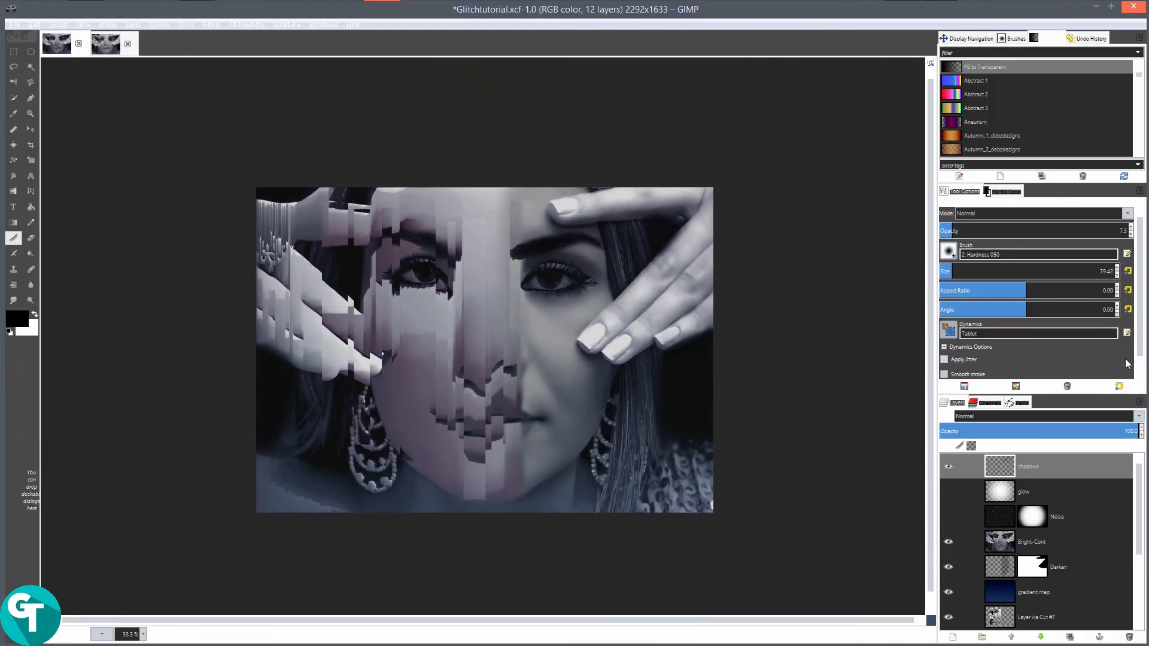
click(953, 637)
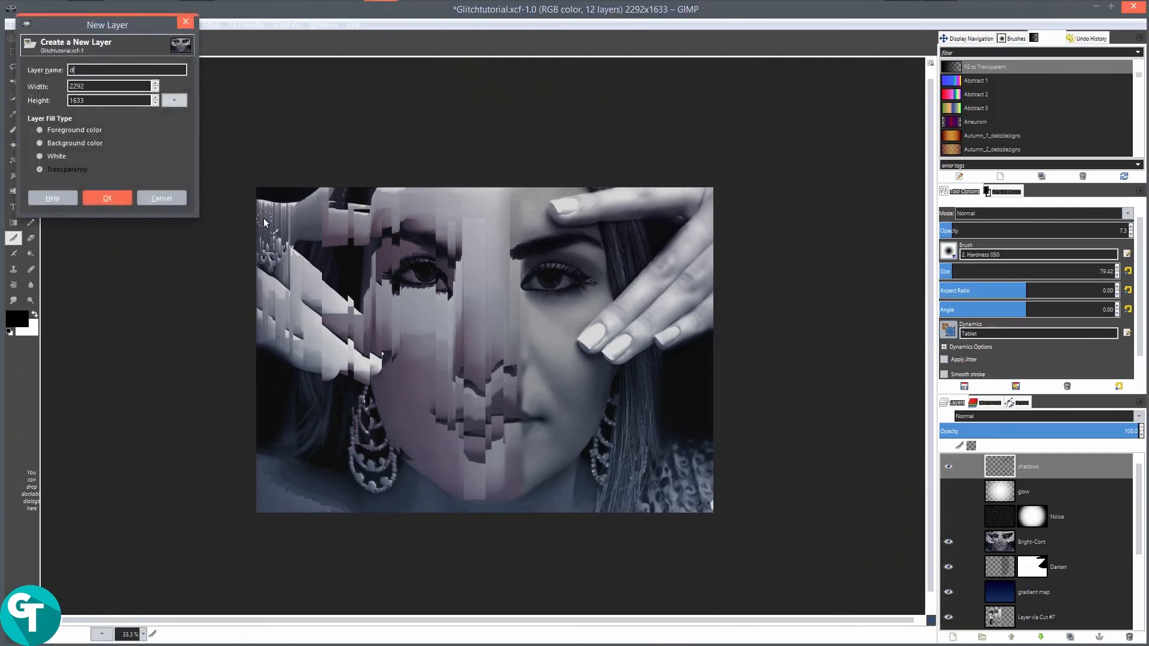
key(Return)
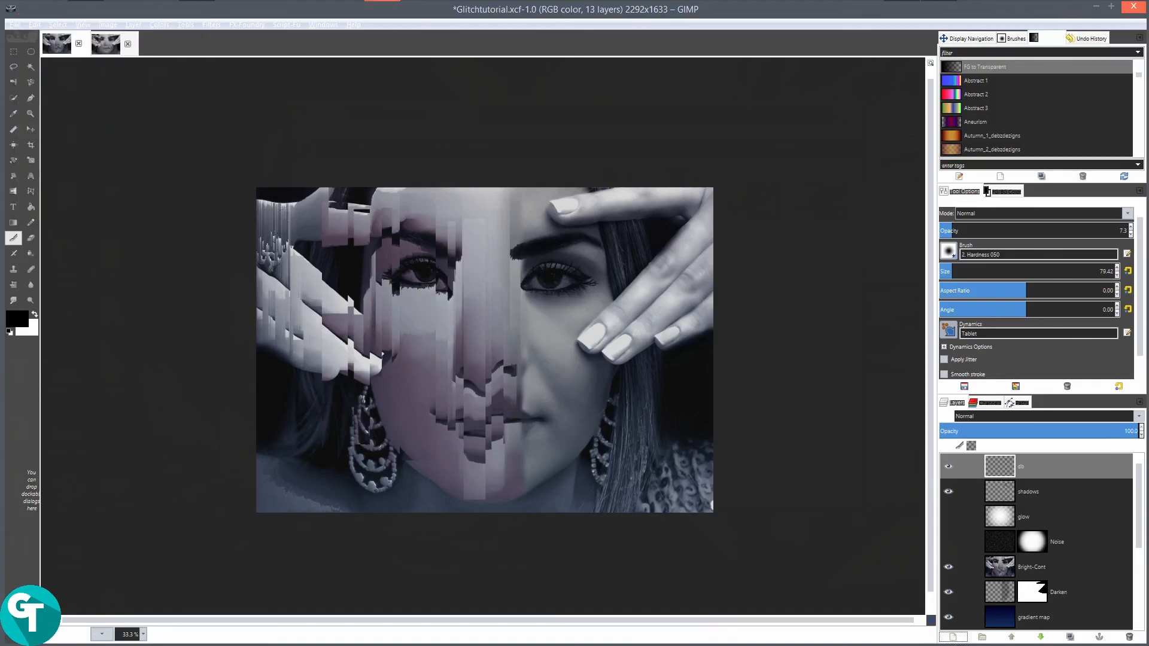
Set the foreground colour to 50% grey (808080), fill the db layer with it and set the layer's mode to Overlay.
click(24, 319)
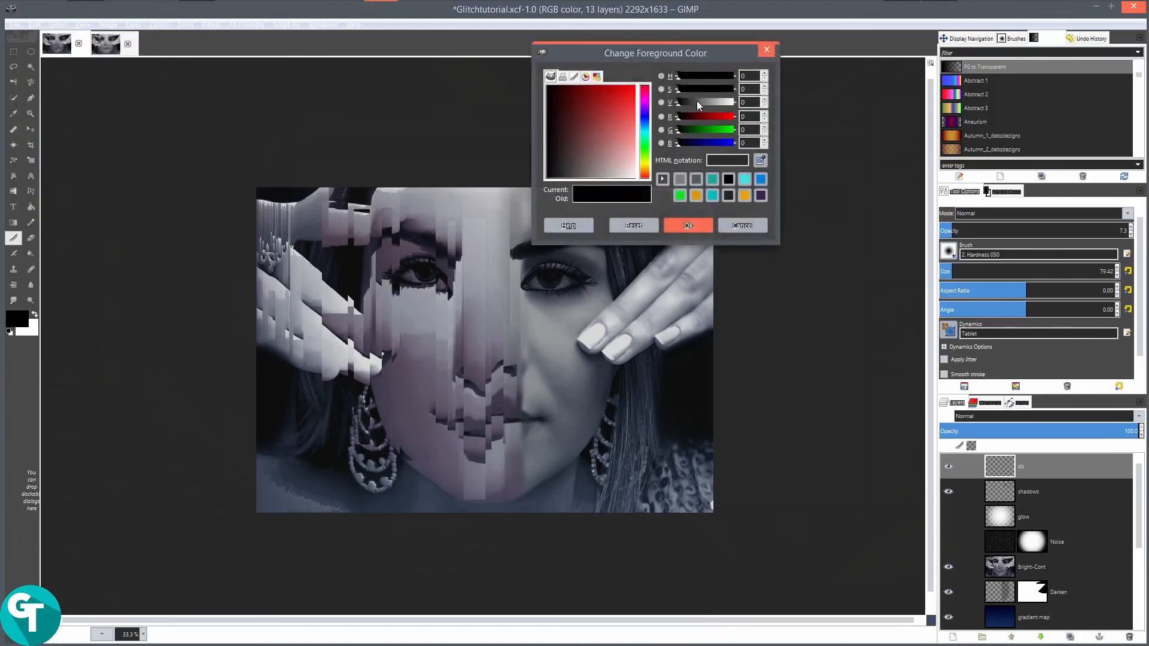
click(747, 102)
text(50)
key(Return)
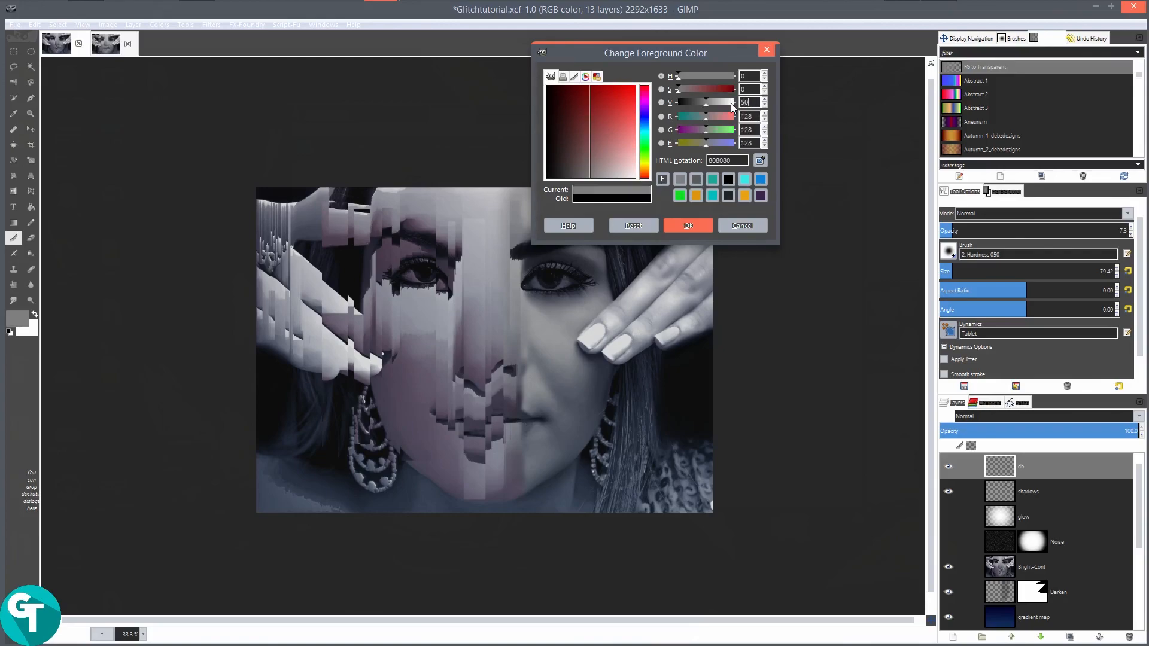
click(690, 225)
drag(7, 327, 494, 335)
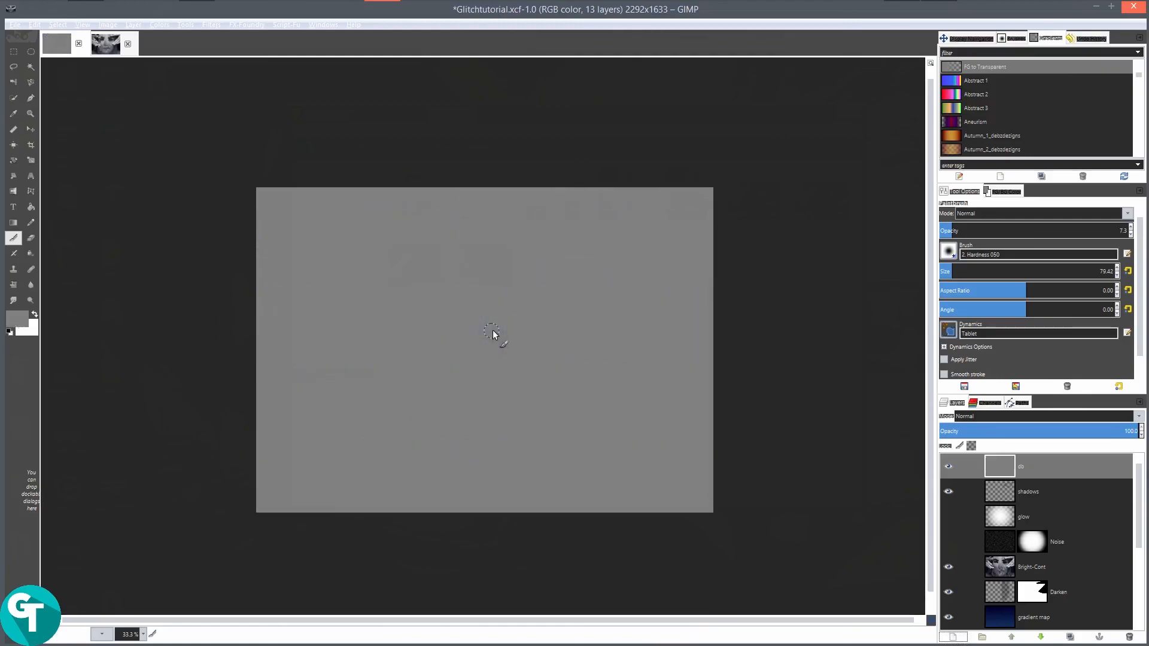
click(1016, 420)
click(1011, 261)
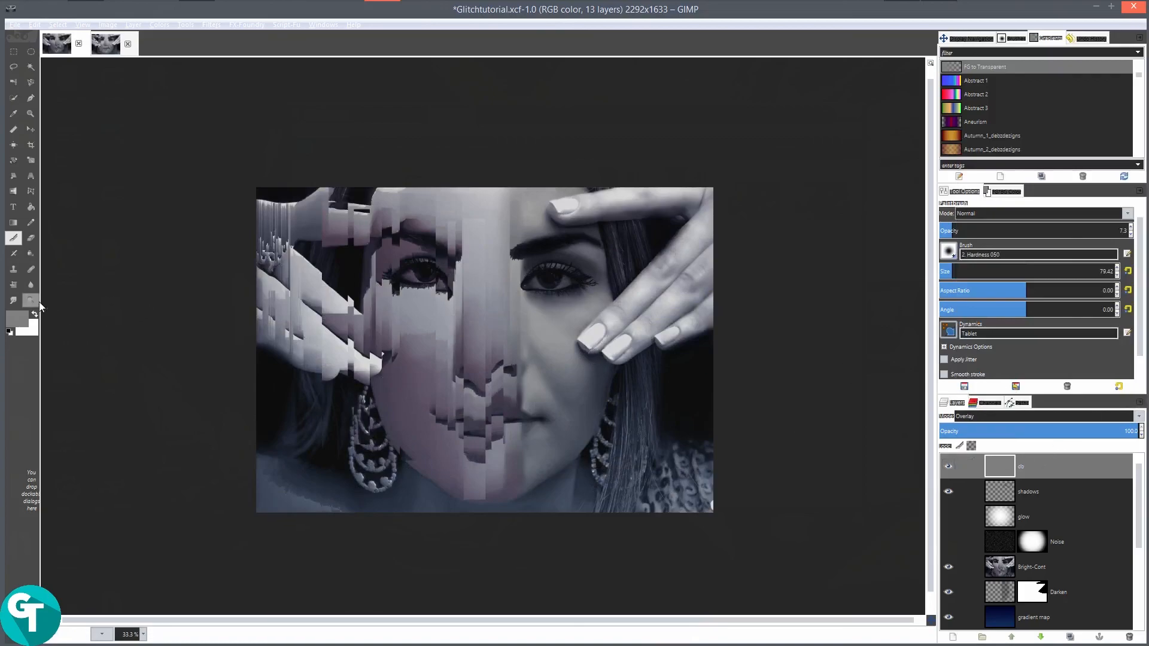
Activate the Dodge/Burn tool and set its opacity to 6.3 and its exposure to 10.4.
click(33, 300)
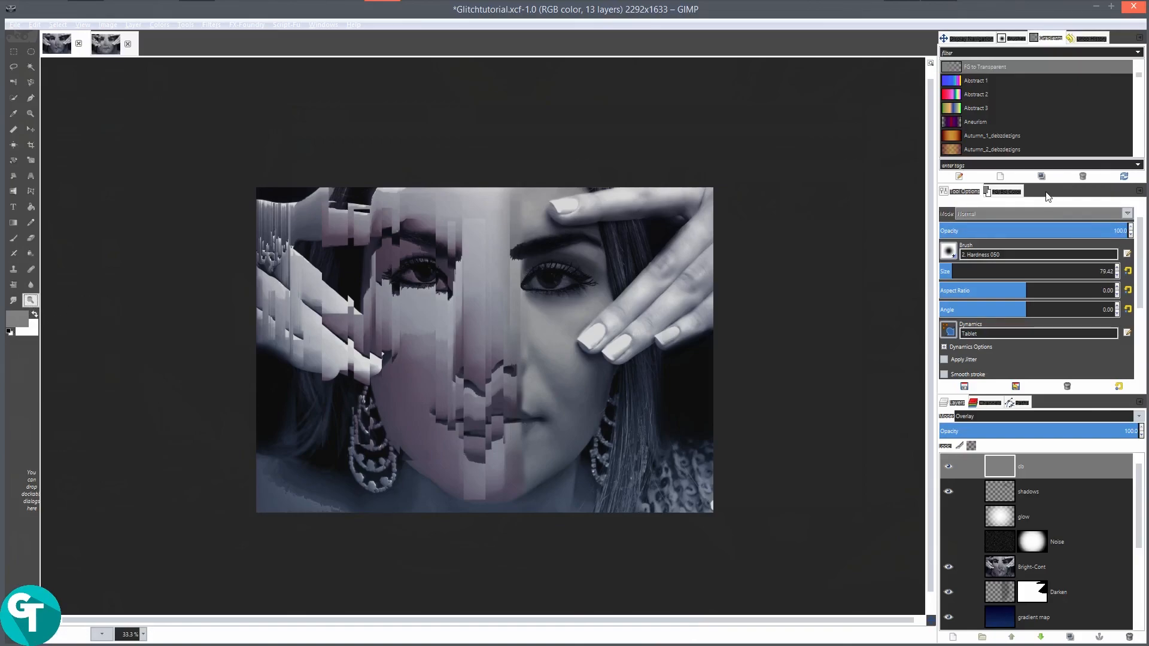
drag(1038, 231, 949, 232)
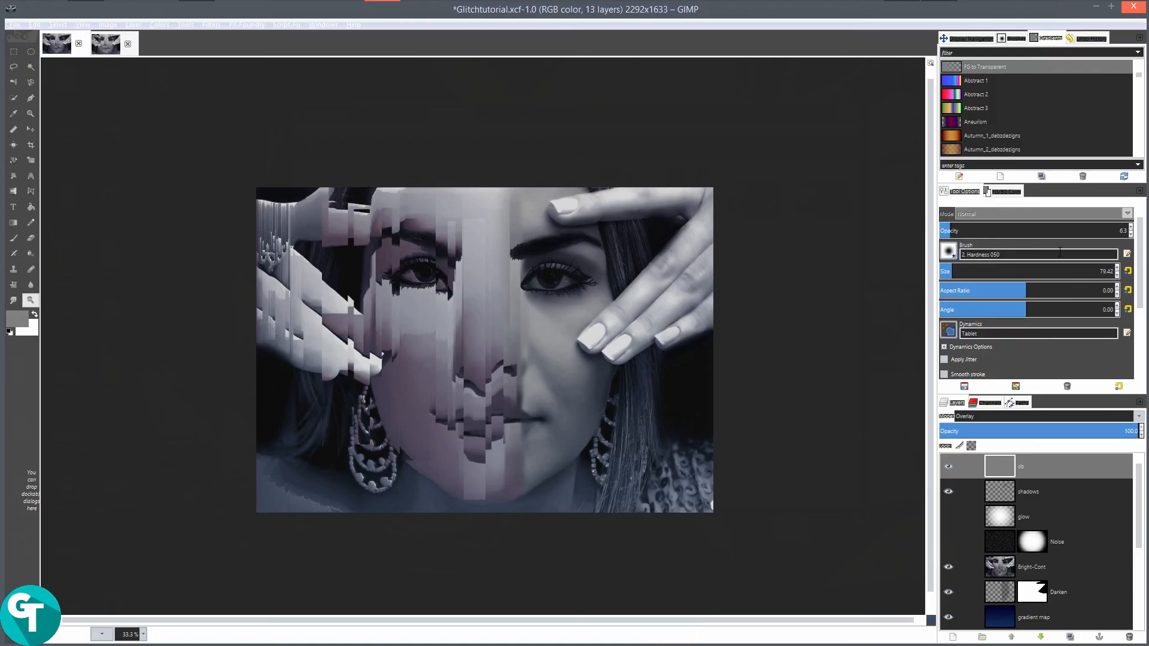
scroll(1068, 340, down, 4)
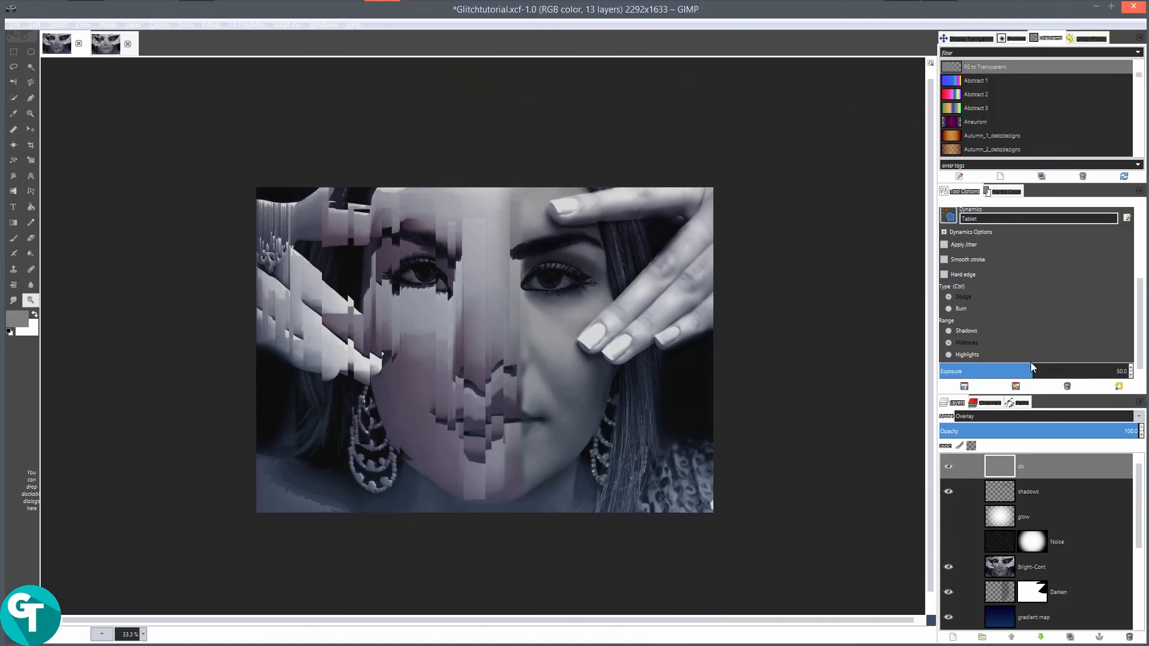
drag(1032, 366, 966, 374)
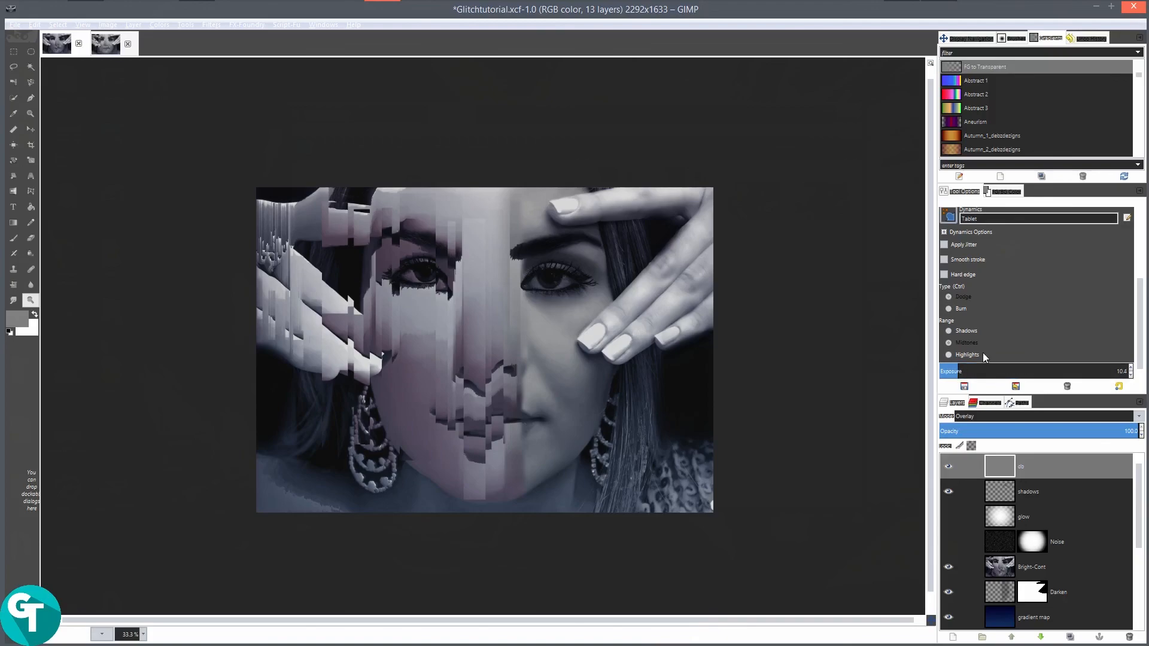
Dodge the highlights along the fingers on the unglitched side and compare the image with the db layer hidden and shown.
scroll(585, 299, up, 1)
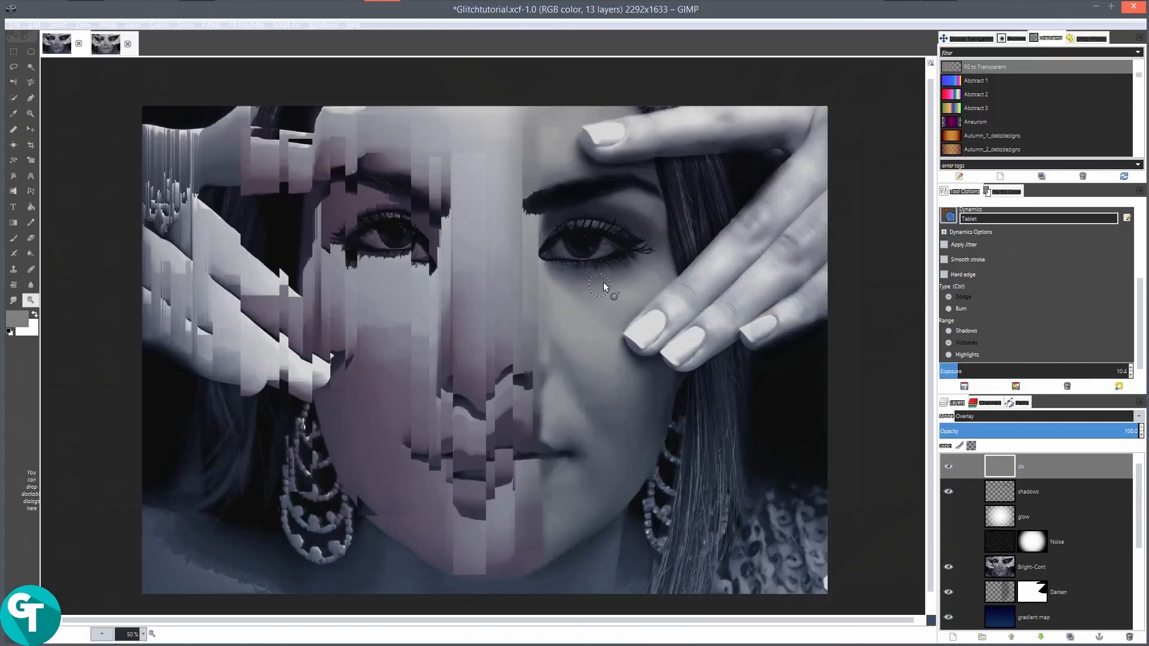
scroll(690, 292, up, 2)
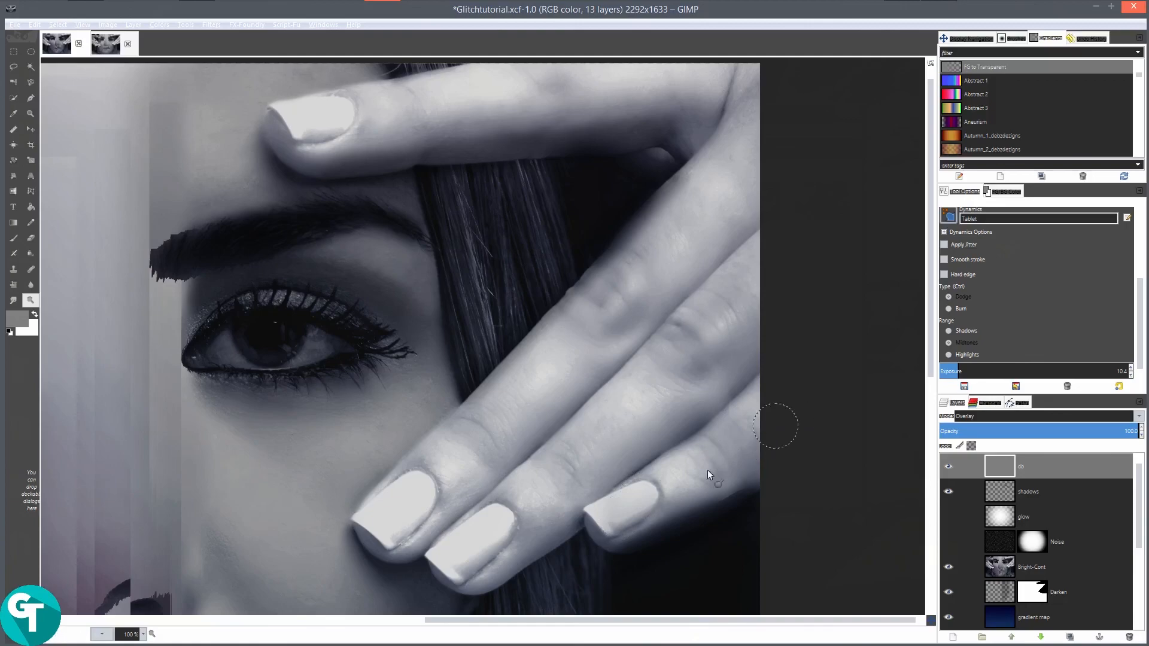
drag(609, 432, 718, 443)
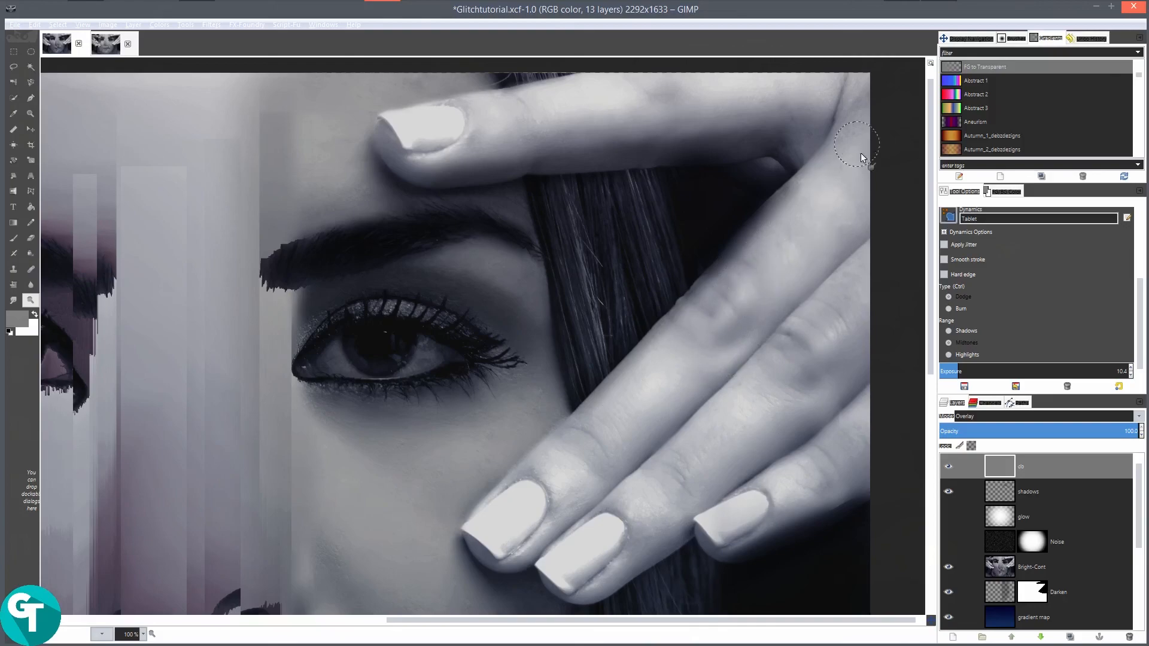
click(949, 468)
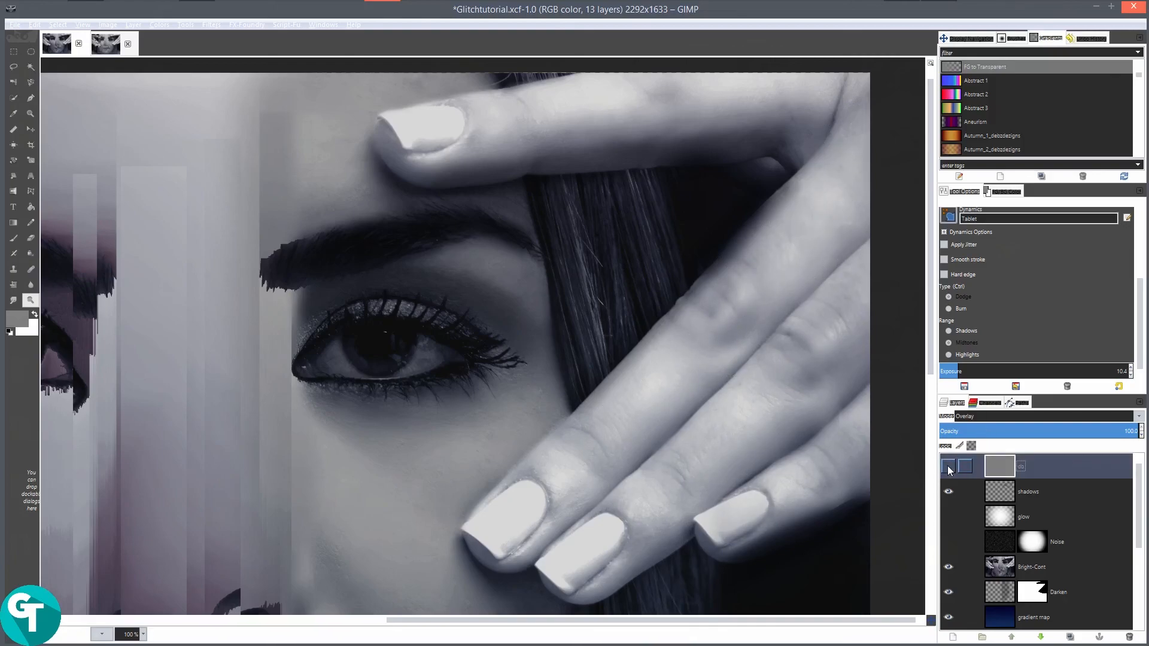
click(949, 468)
Raise the Dodge tool's opacity to 11.7, keep brightening the fingers and compare the db layer hidden and shown.
scroll(1016, 250, up, 3)
scroll(1010, 252, up, 2)
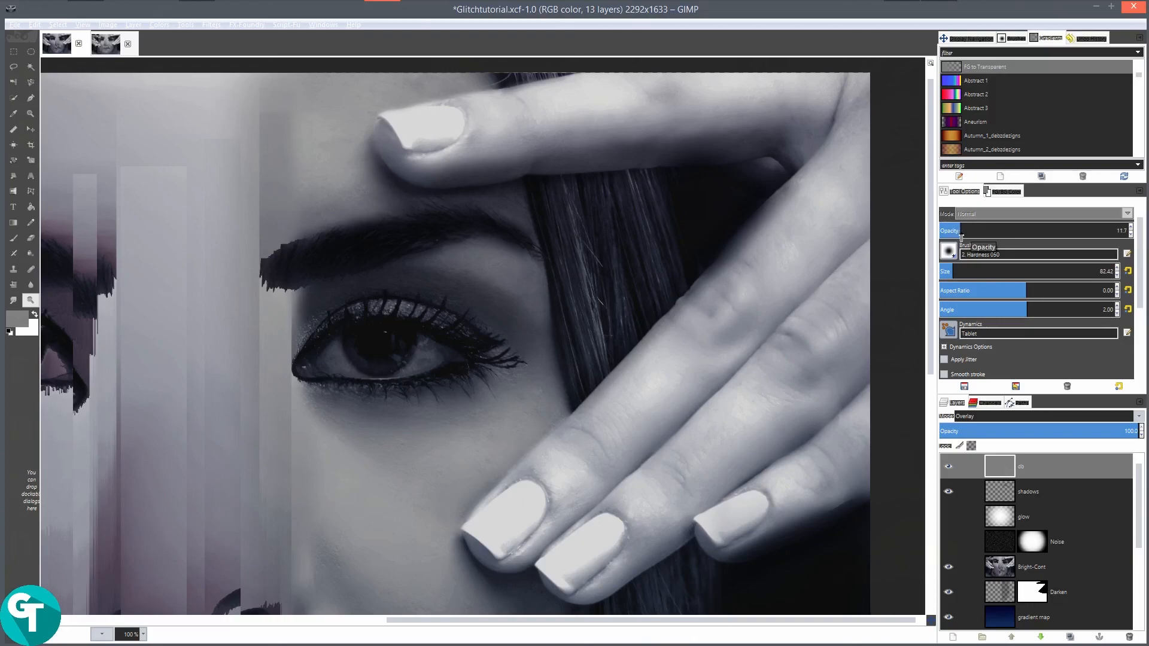
scroll(1012, 347, down, 3)
scroll(1009, 346, down, 1)
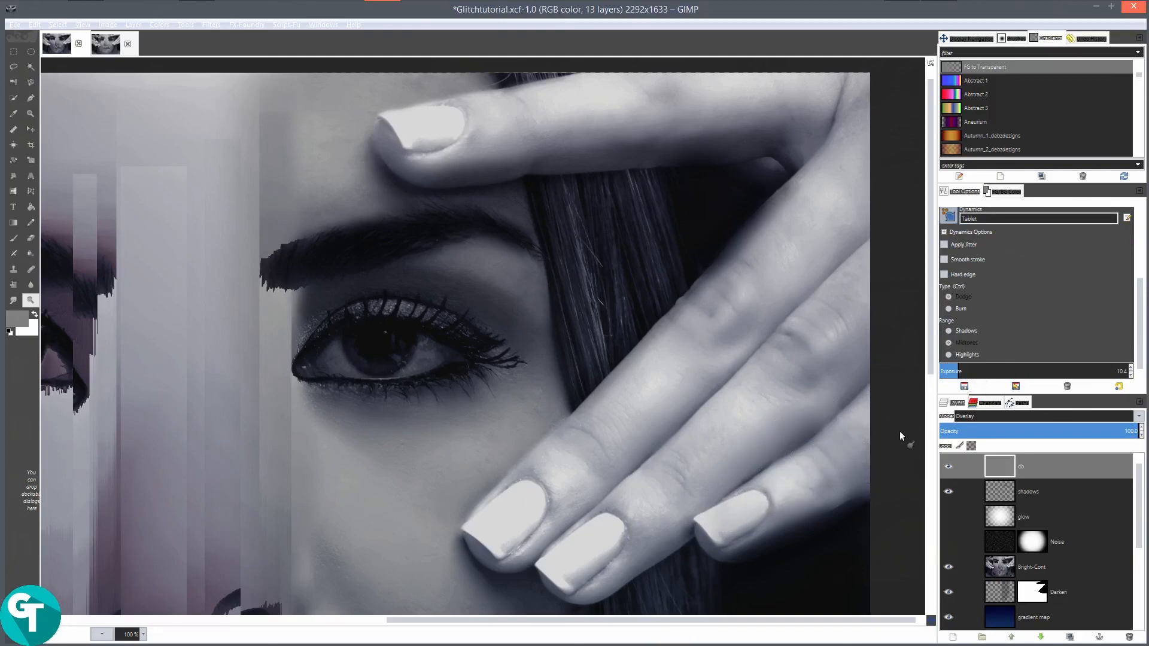
click(949, 470)
click(948, 471)
drag(718, 397, 751, 431)
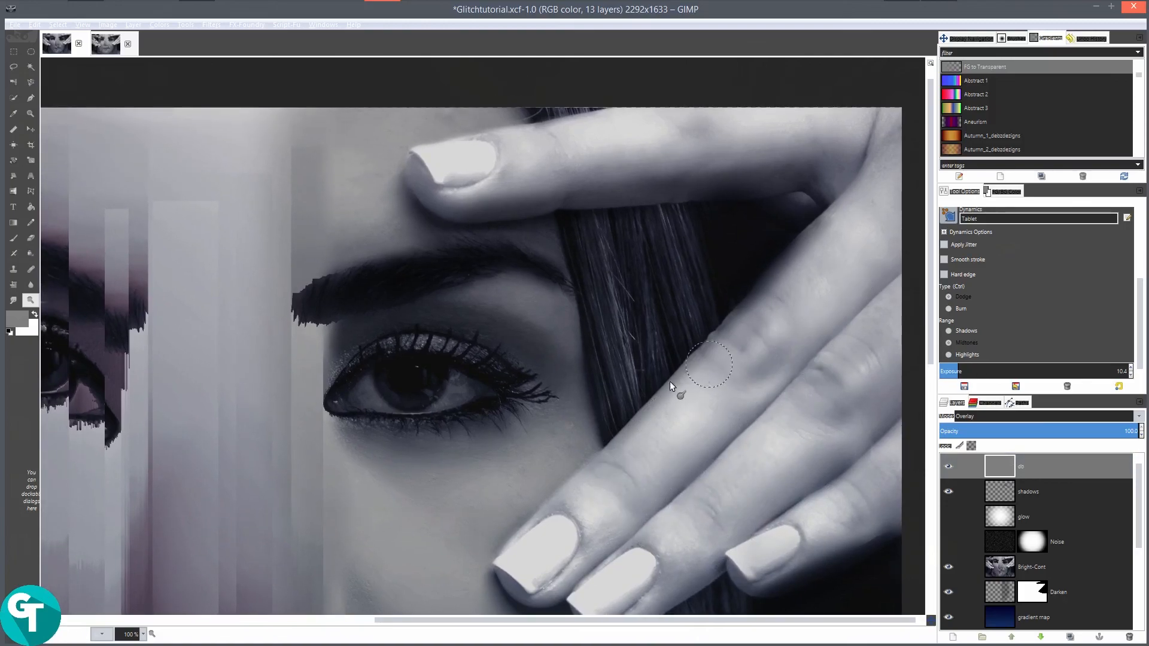
Dodge the highlights along the uppermost finger and the back of the hand on the unglitched side.
drag(844, 270, 816, 393)
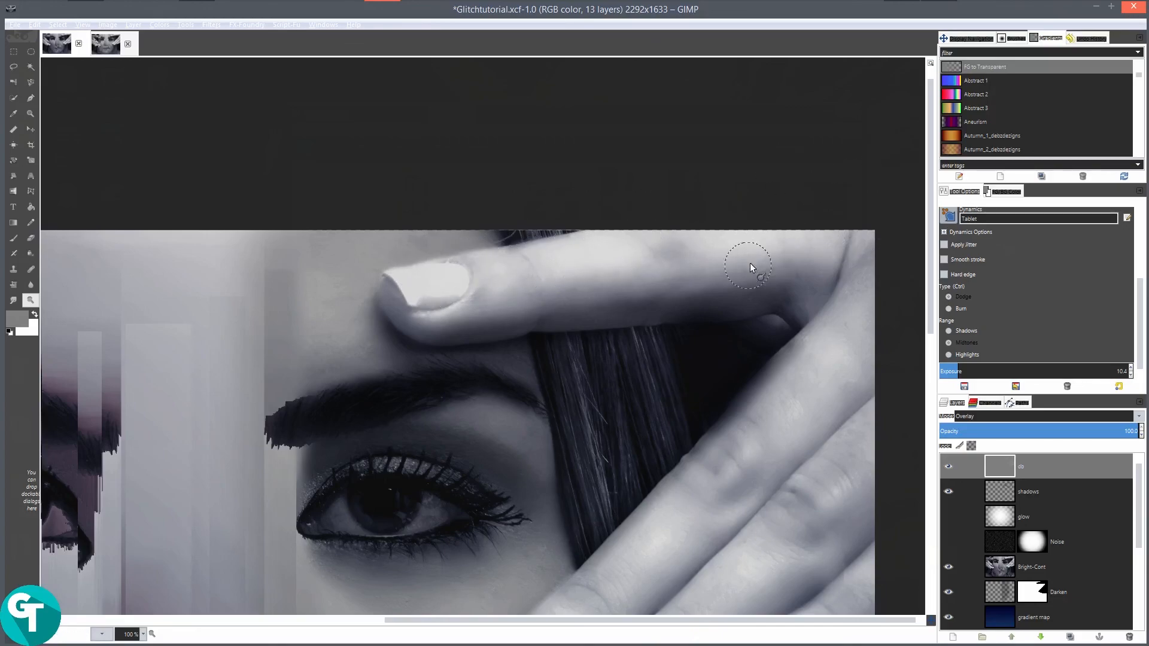
scroll(520, 354, down, 3)
scroll(560, 309, up, 4)
drag(556, 292, 651, 234)
scroll(523, 295, down, 2)
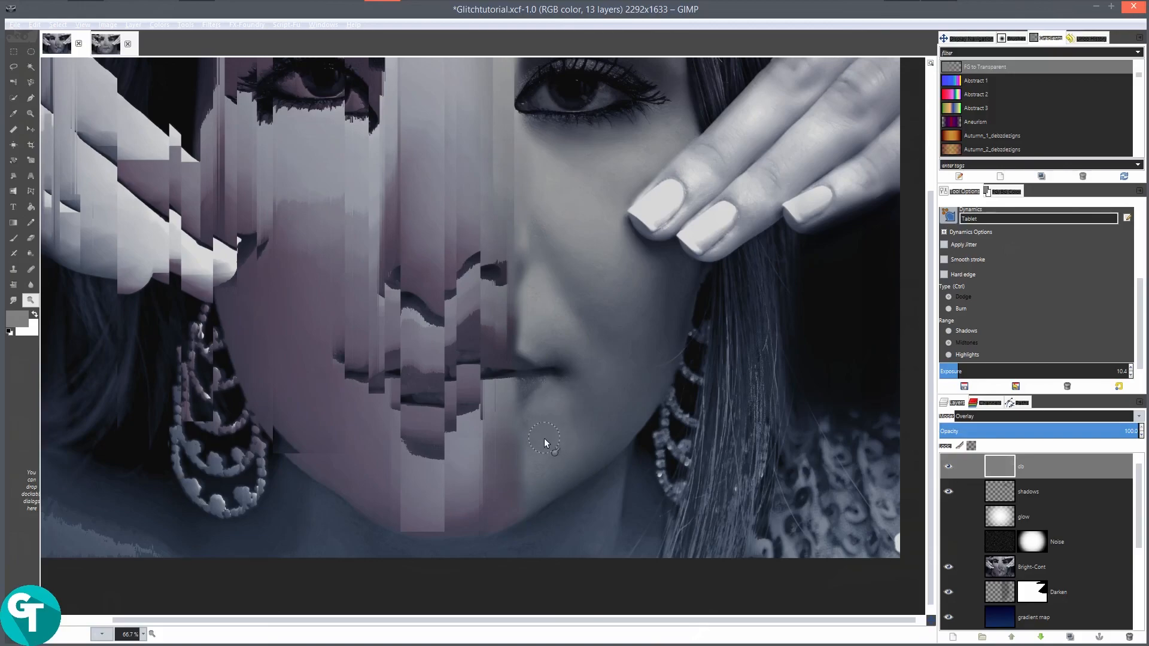
Dodge the highlights on the unglitched chin, the hanging earring and the patterned clothing beside the hair.
drag(571, 418, 502, 309)
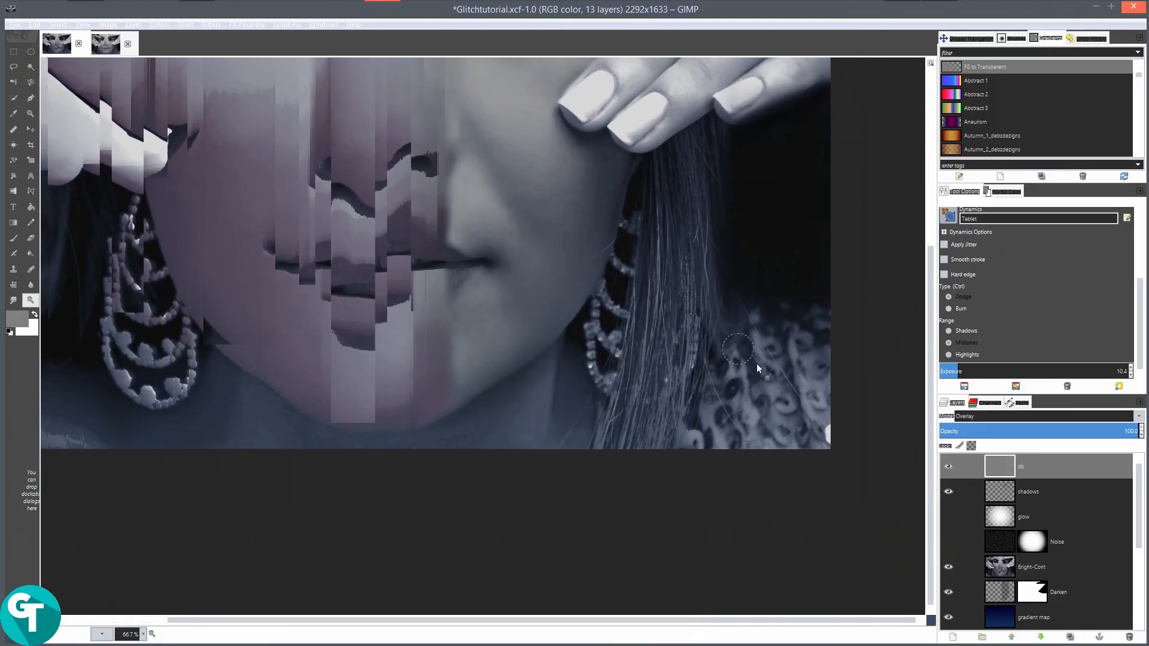
drag(487, 377, 559, 488)
drag(574, 436, 714, 467)
drag(401, 299, 455, 400)
drag(764, 295, 603, 394)
drag(655, 345, 573, 339)
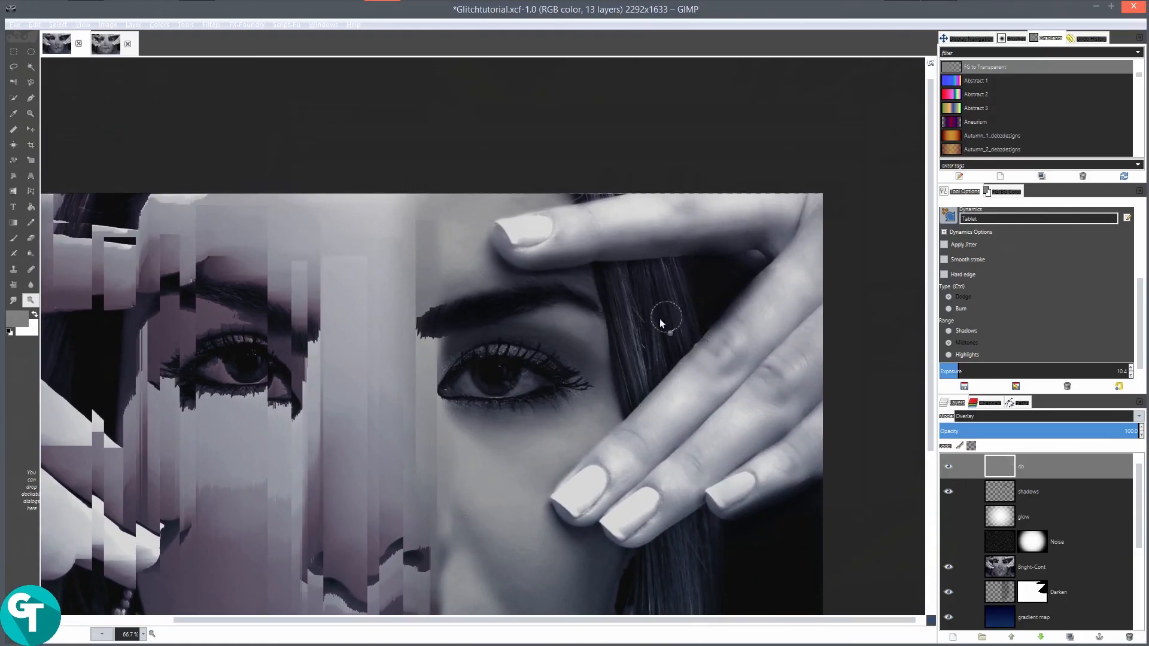
Dodge the light strands of the long hair on the unglitched side, from beside the eye down to the clothing.
drag(662, 323, 615, 154)
drag(662, 533, 623, 397)
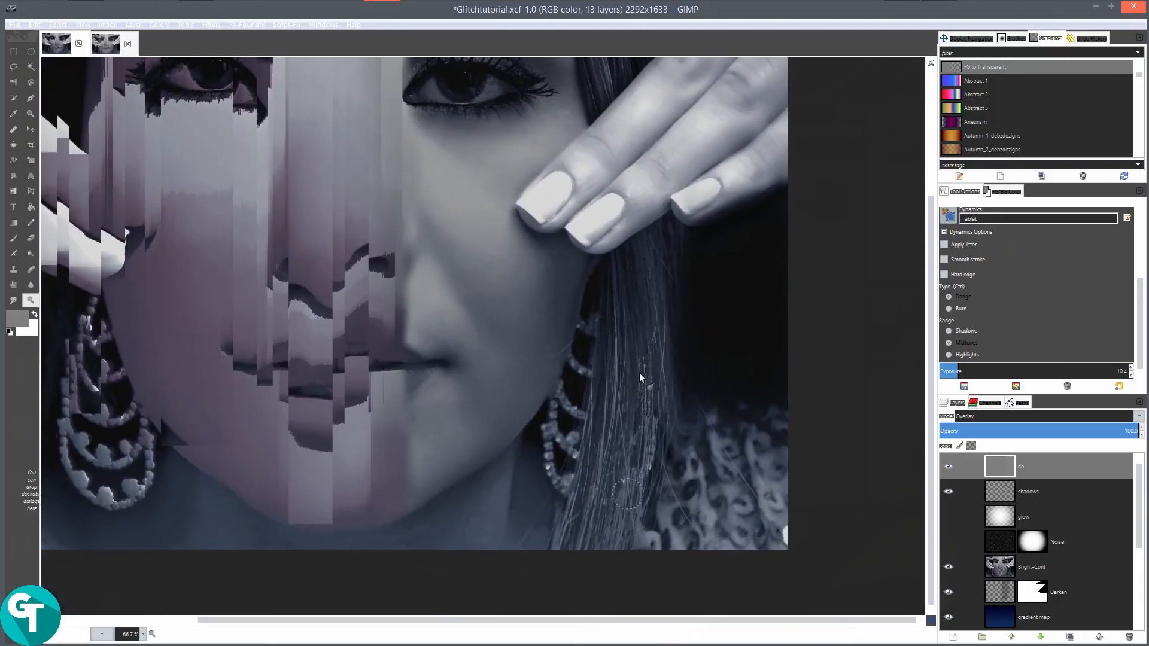
drag(648, 264, 626, 461)
drag(634, 405, 634, 548)
drag(323, 417, 670, 308)
drag(407, 273, 451, 398)
drag(405, 328, 315, 217)
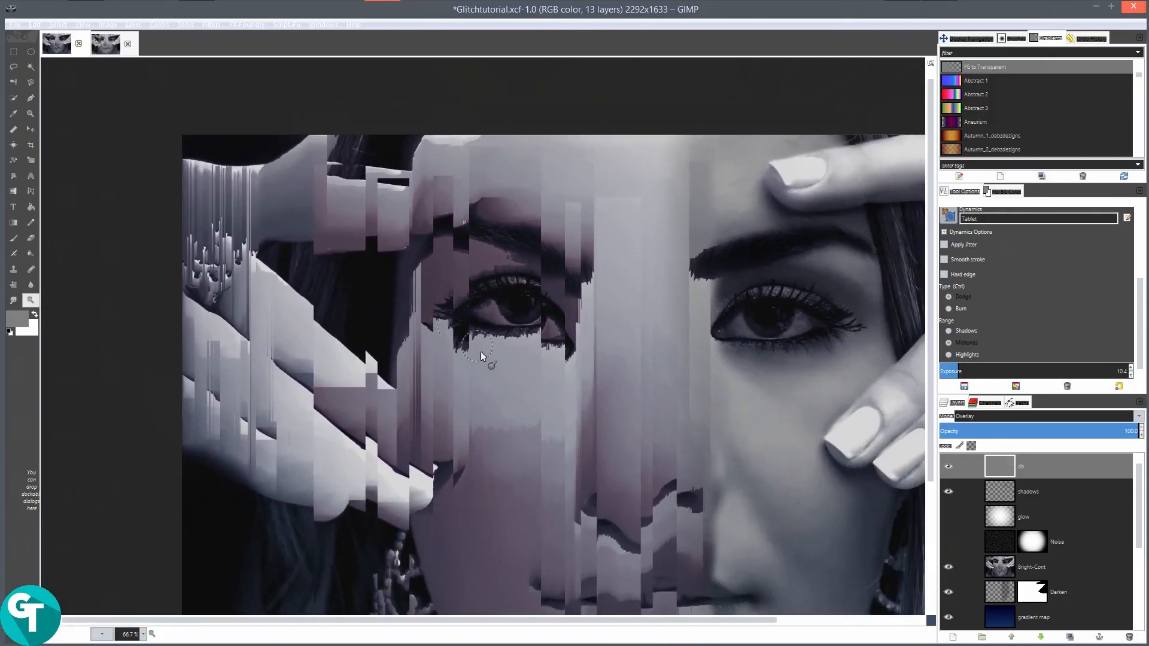
Dodge the skin below the glitched eye and the highlights on the nose and cheek of the unglitched side.
drag(504, 381, 483, 264)
drag(692, 203, 613, 221)
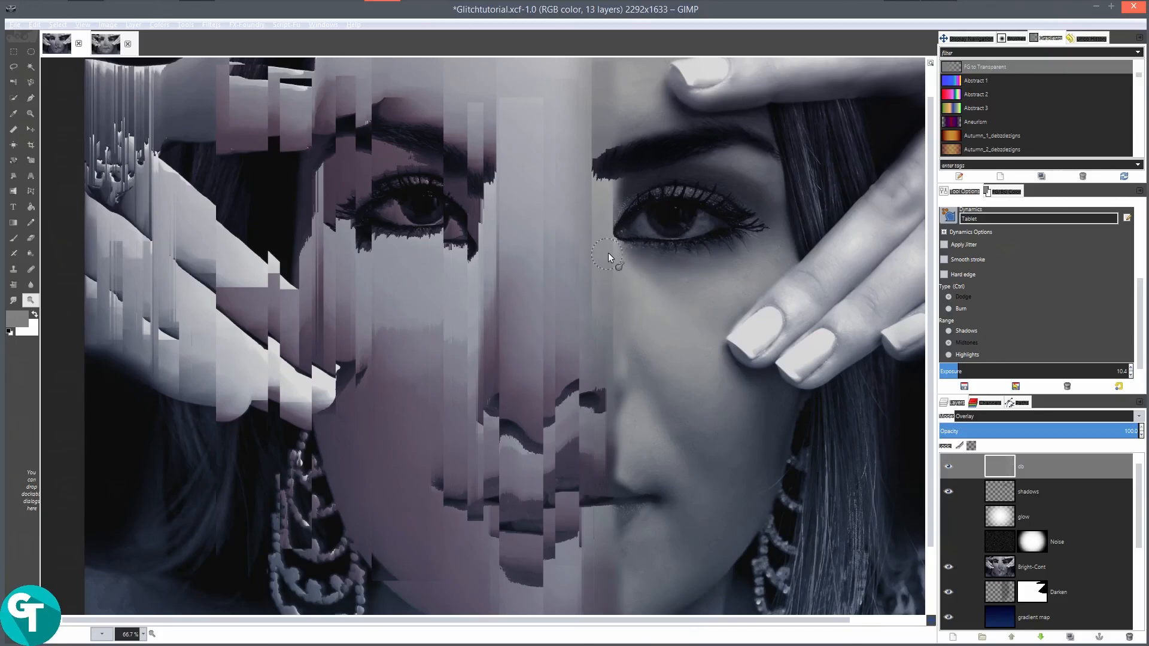
scroll(609, 257, down, 2)
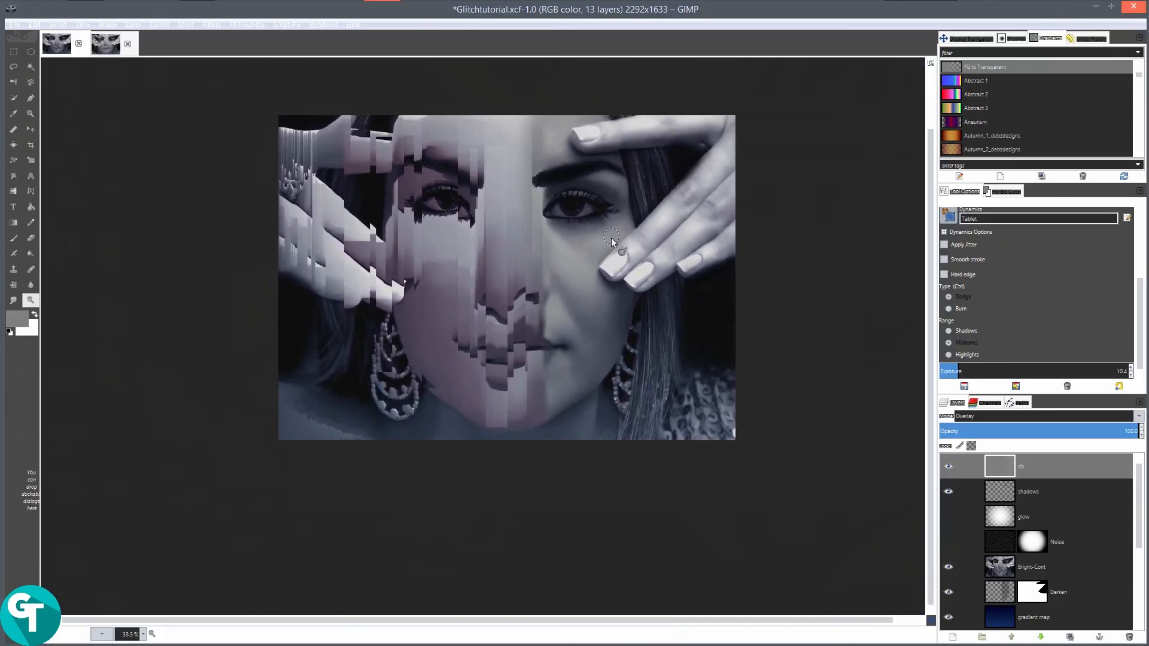
scroll(610, 243, up, 3)
scroll(609, 243, down, 2)
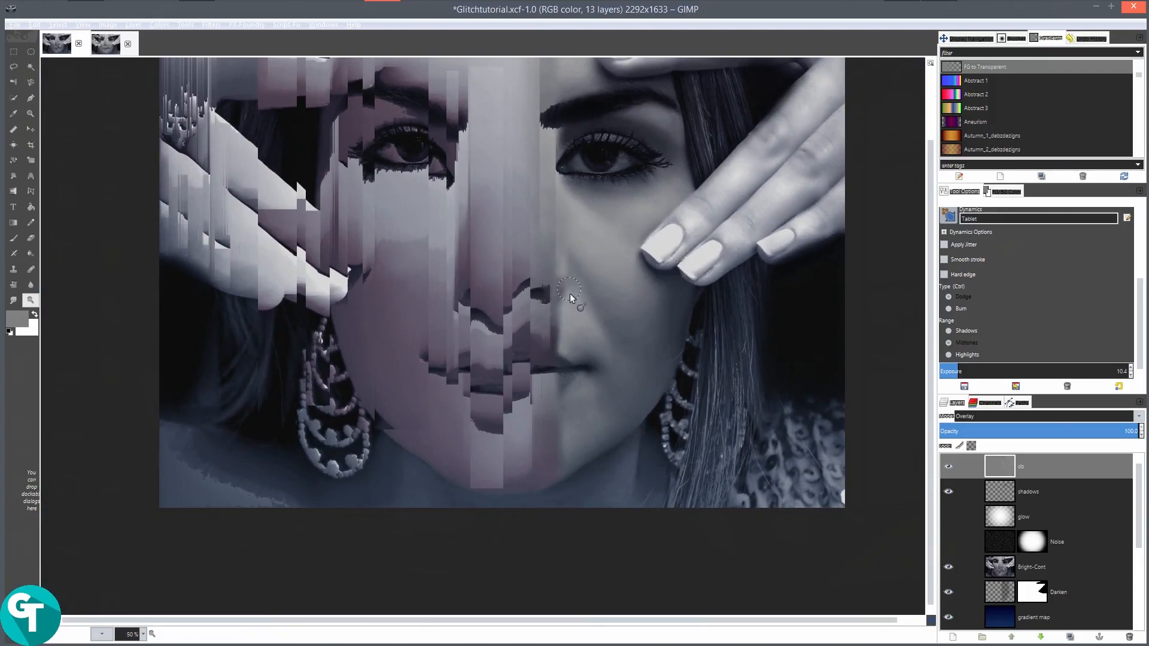
drag(601, 306, 635, 331)
drag(470, 374, 611, 341)
drag(523, 364, 577, 318)
drag(698, 307, 641, 380)
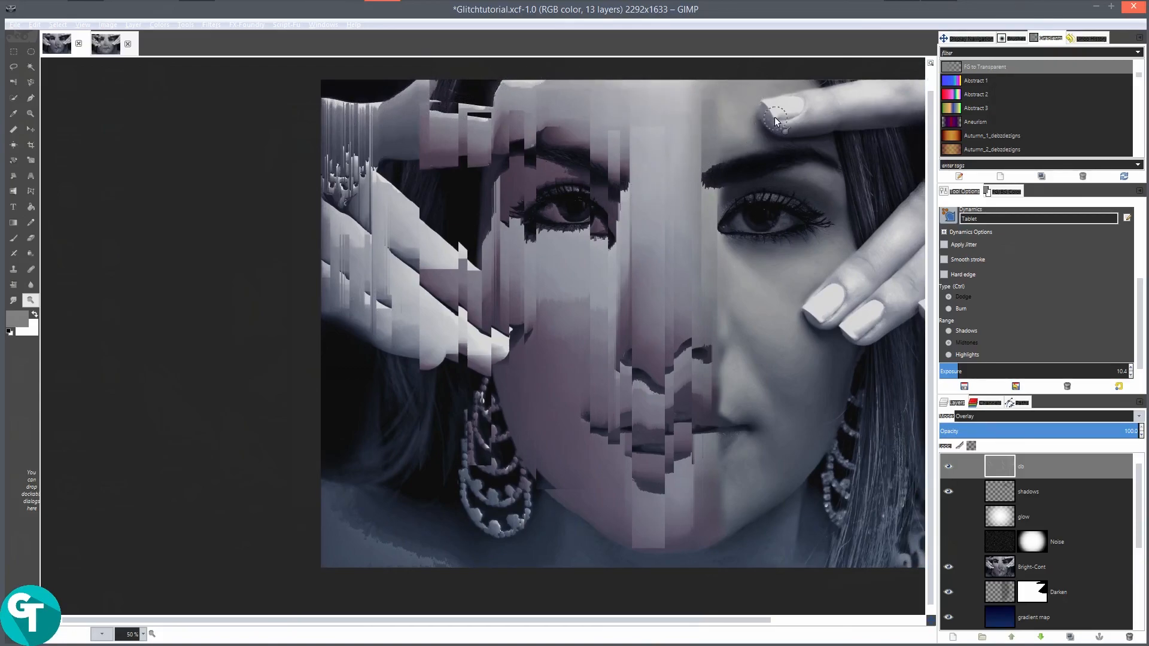
Dodge the white of the unglitched eye and the skin just beneath it.
drag(769, 159, 654, 189)
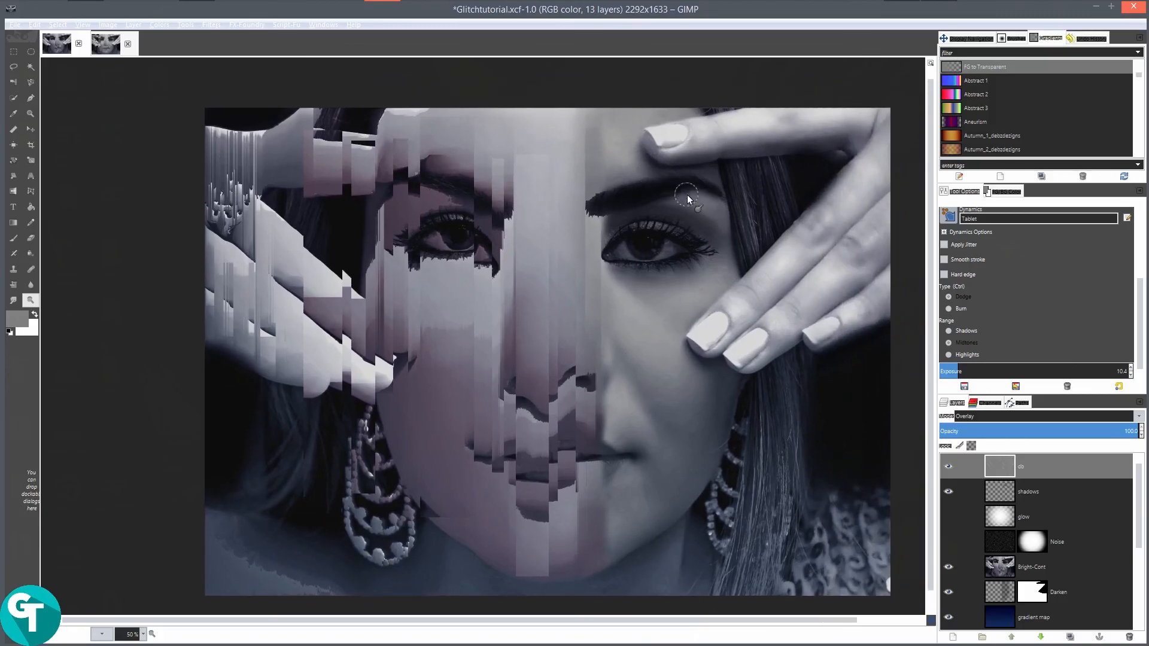
ctrl+scroll(652, 252, up, 2)
ctrl+scroll(688, 238, up, 2)
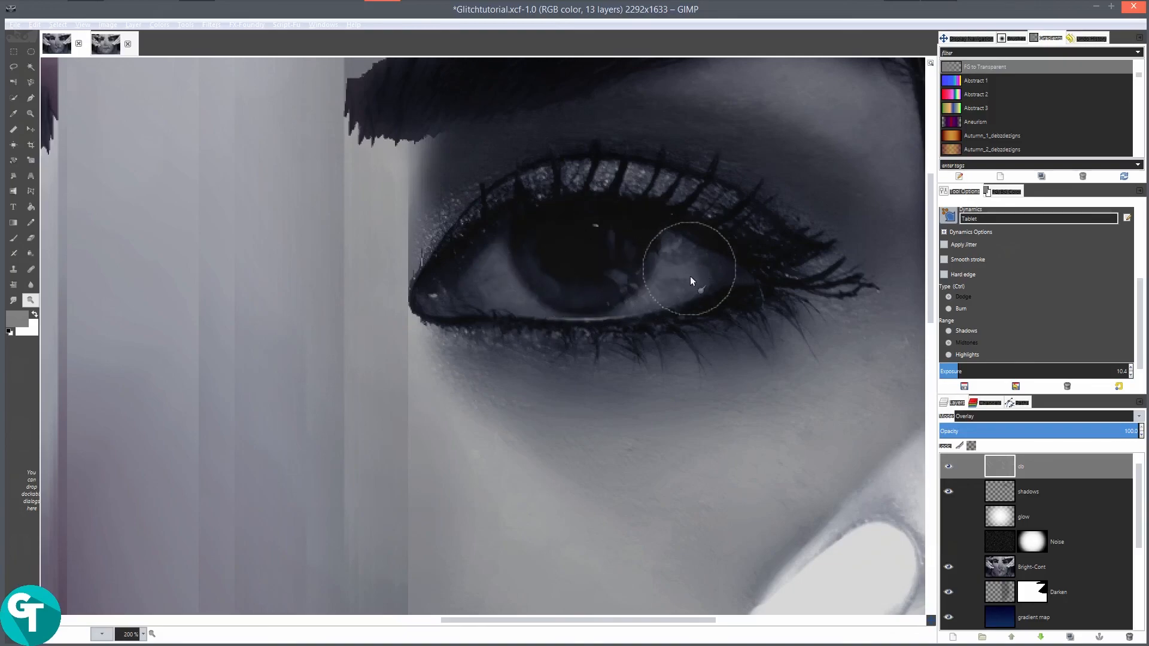
scroll(665, 269, down, 3)
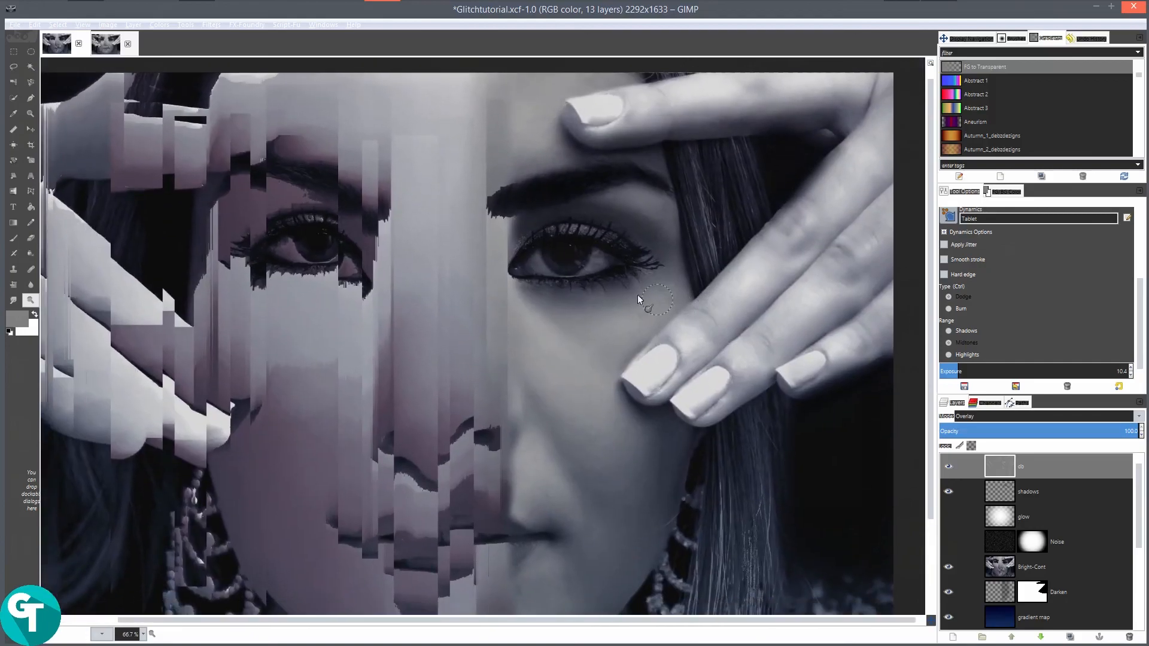
drag(583, 292, 662, 300)
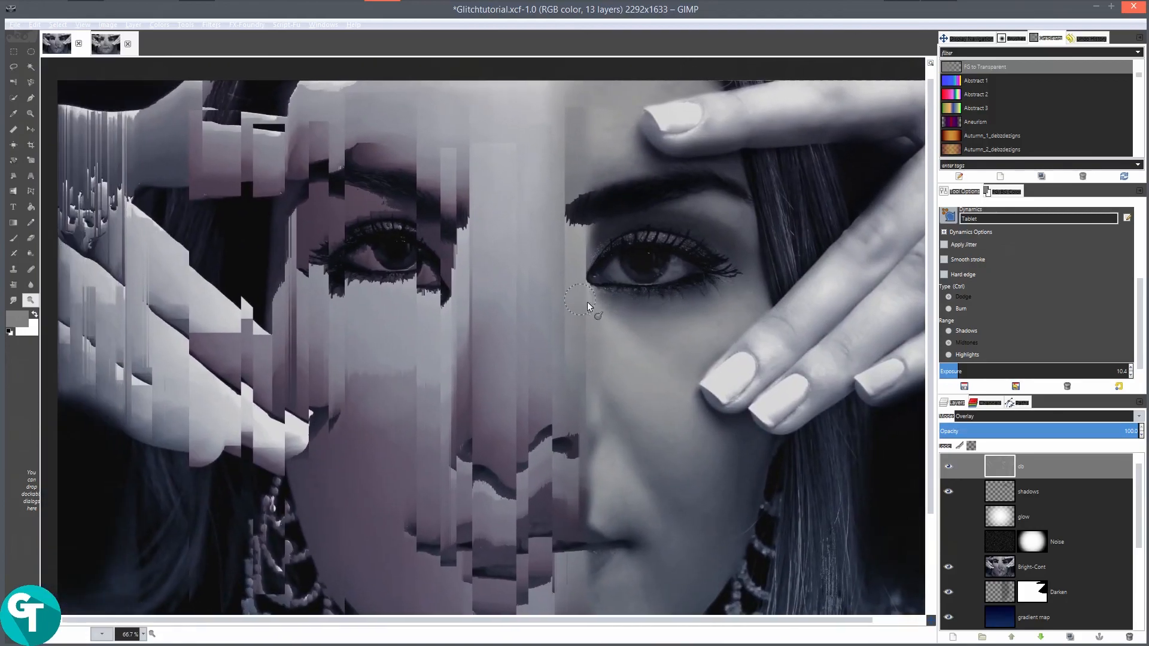
drag(584, 305, 633, 333)
Compare the image with the Bright-Cont layer hidden and shown and check the layers beneath it.
click(948, 569)
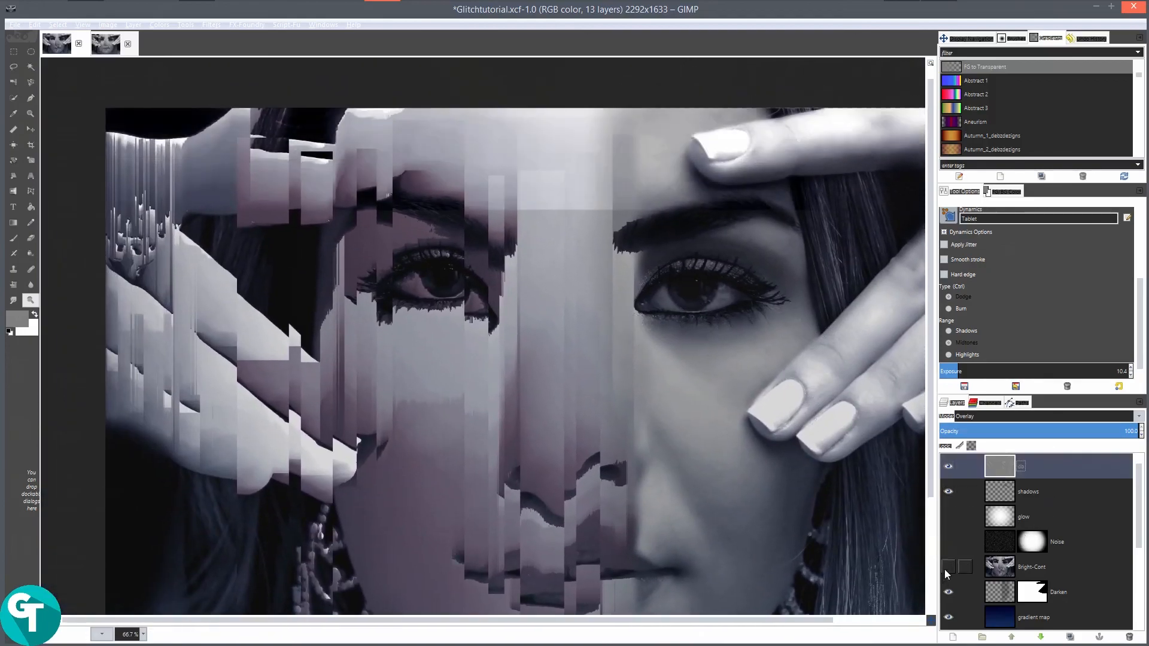
click(948, 568)
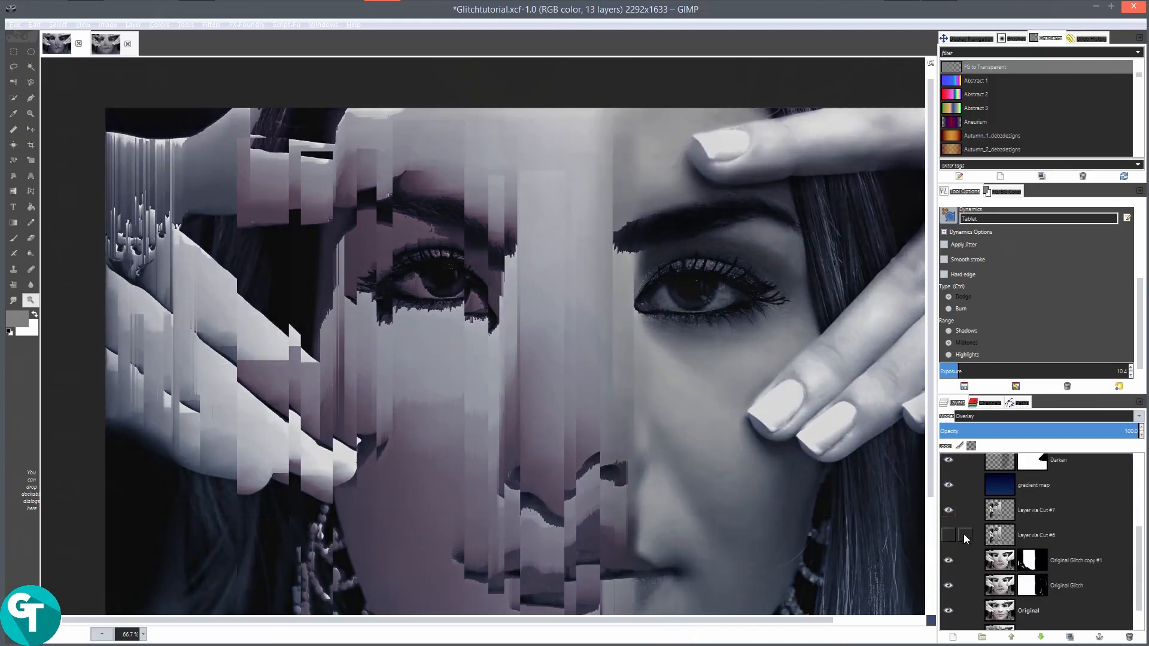
click(948, 513)
scroll(948, 513, up, 4)
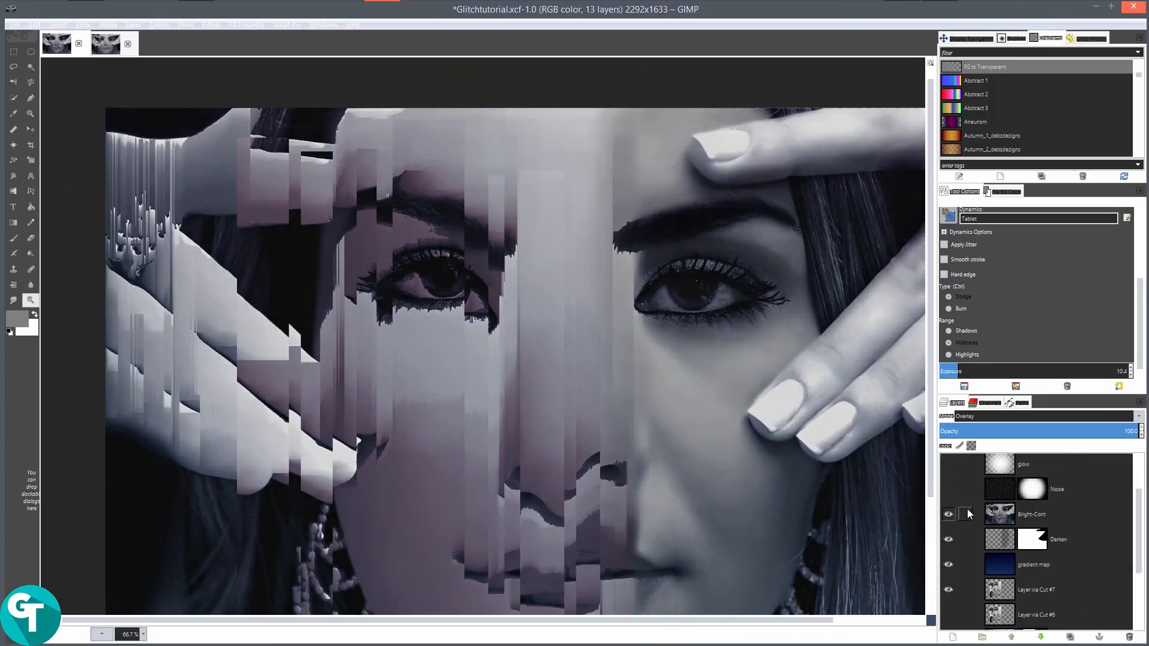
click(947, 544)
scroll(952, 550, down, 4)
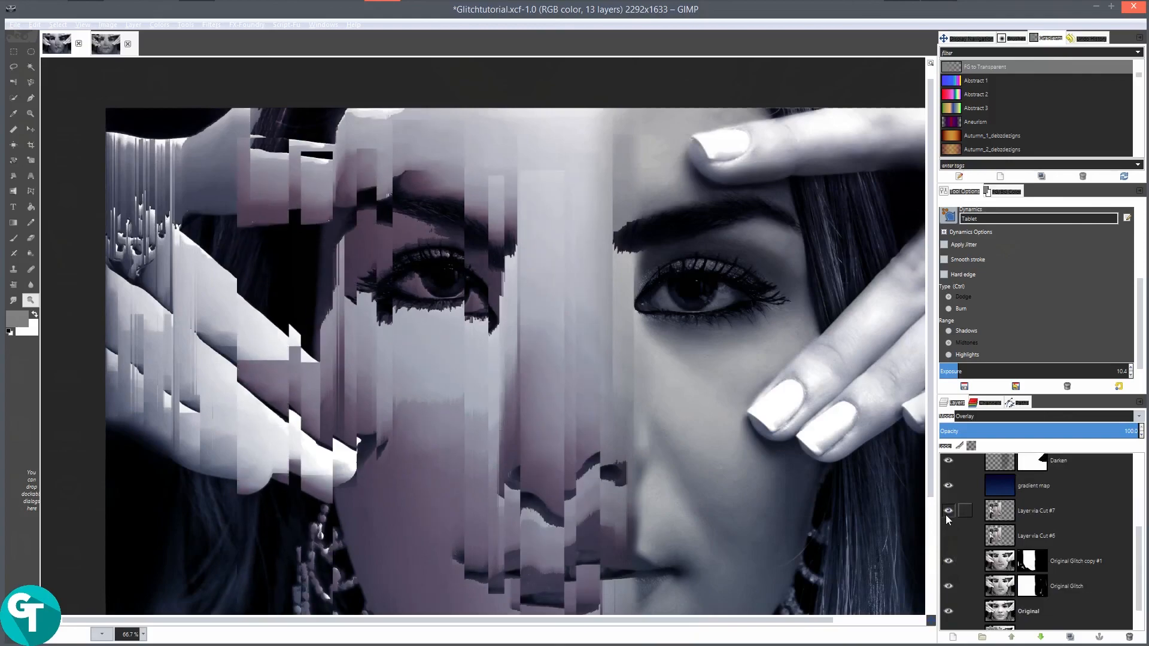
scroll(946, 516, up, 3)
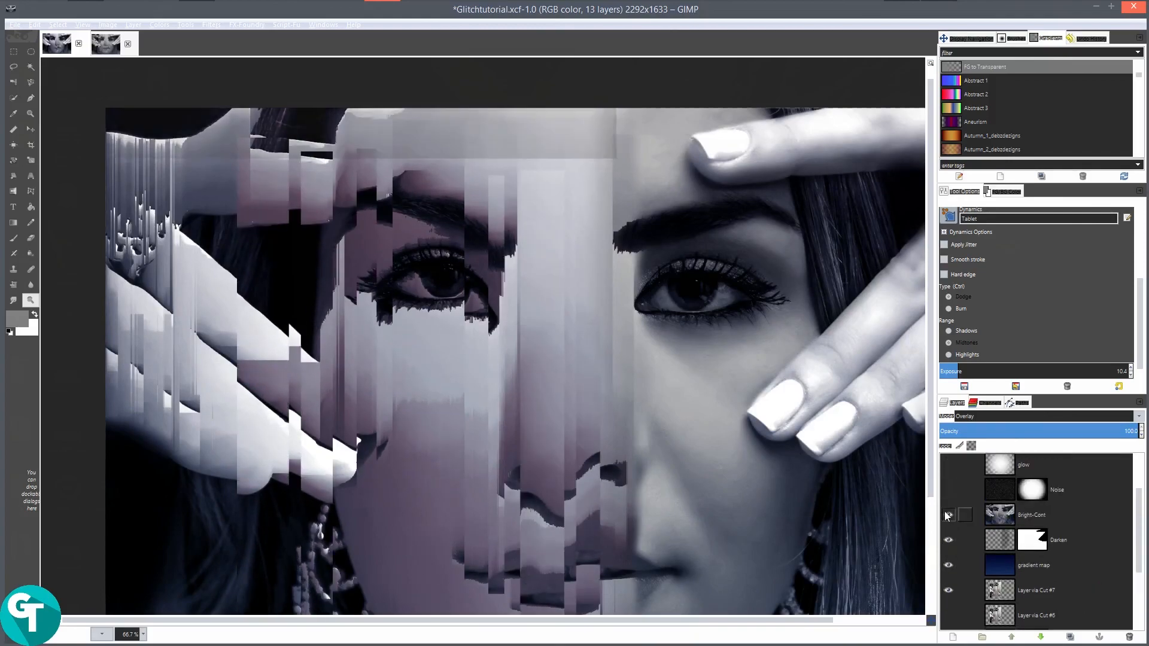
click(948, 516)
scroll(590, 397, up, 2)
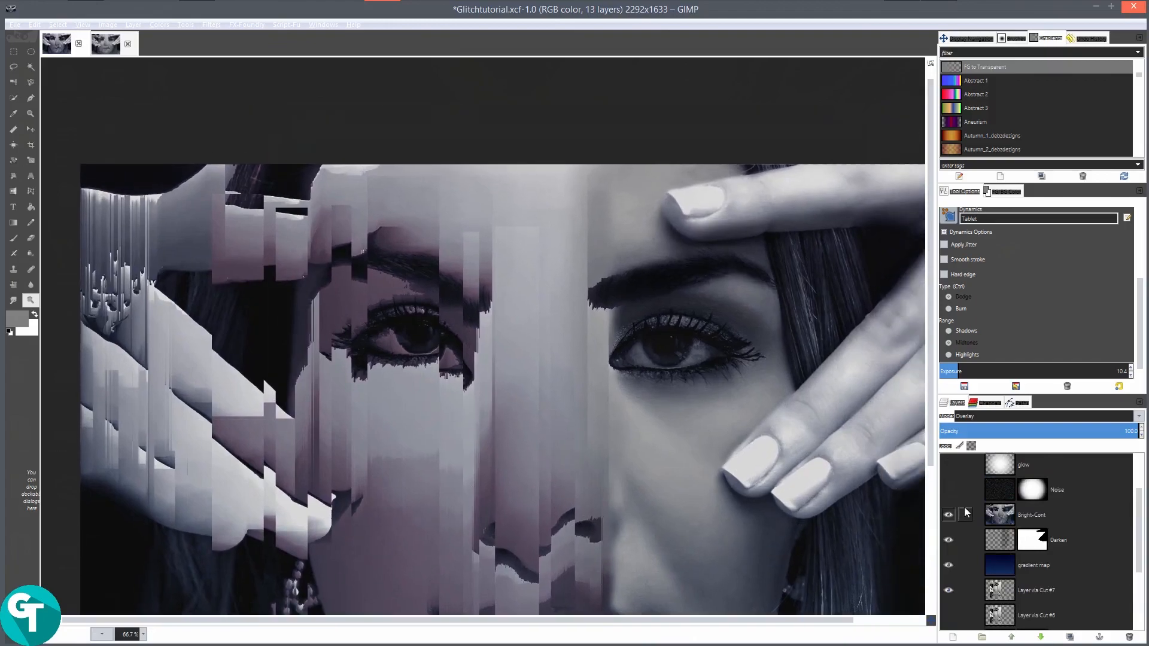
Select the db layer, switch the Dodge/Burn tool to Burn and darken the shadows around the unglitched side's earring and hair.
scroll(1027, 474, up, 2)
click(1027, 474)
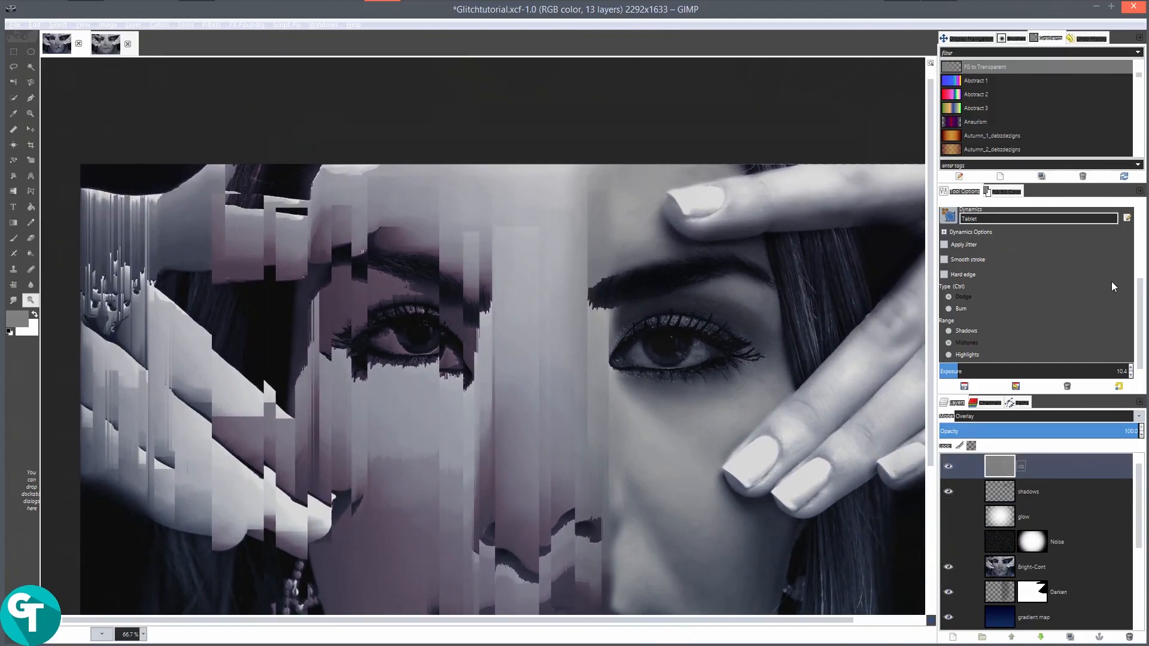
click(949, 309)
scroll(701, 342, down, 2)
drag(711, 352, 694, 308)
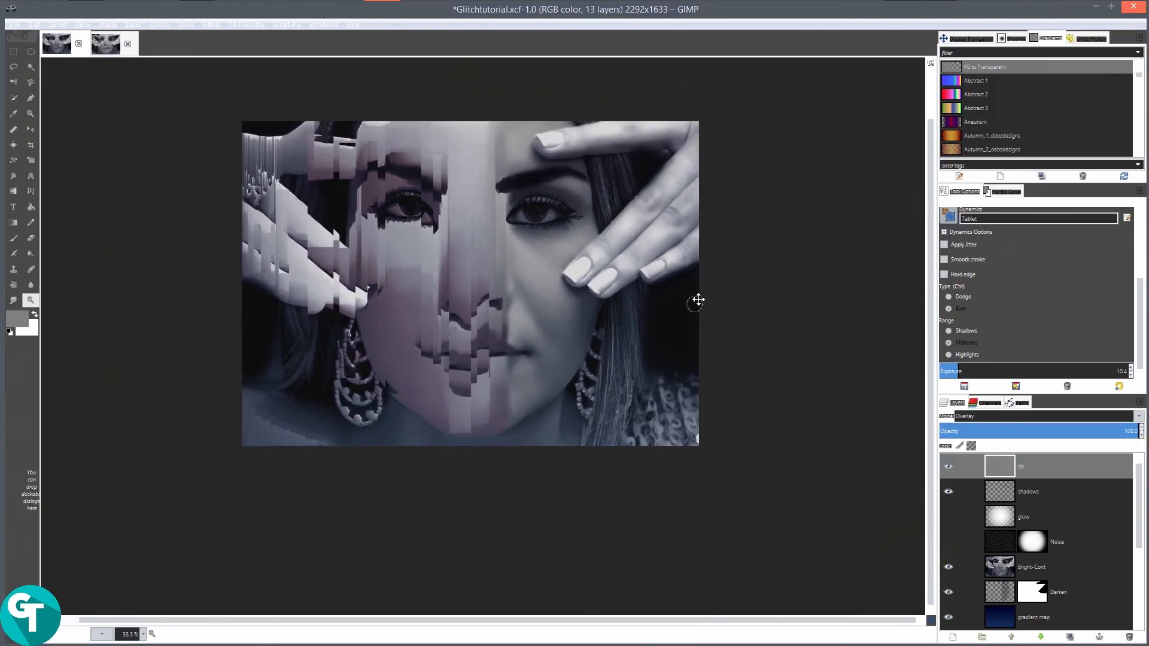
scroll(585, 362, up, 3)
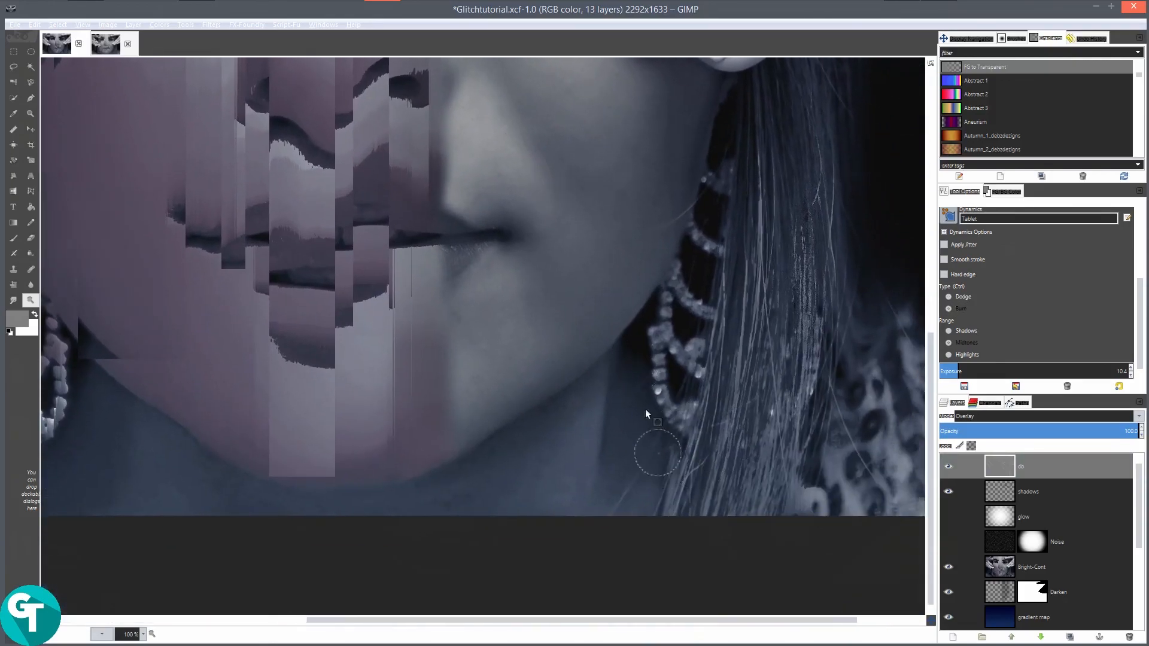
drag(879, 360, 621, 388)
scroll(621, 387, down, 1)
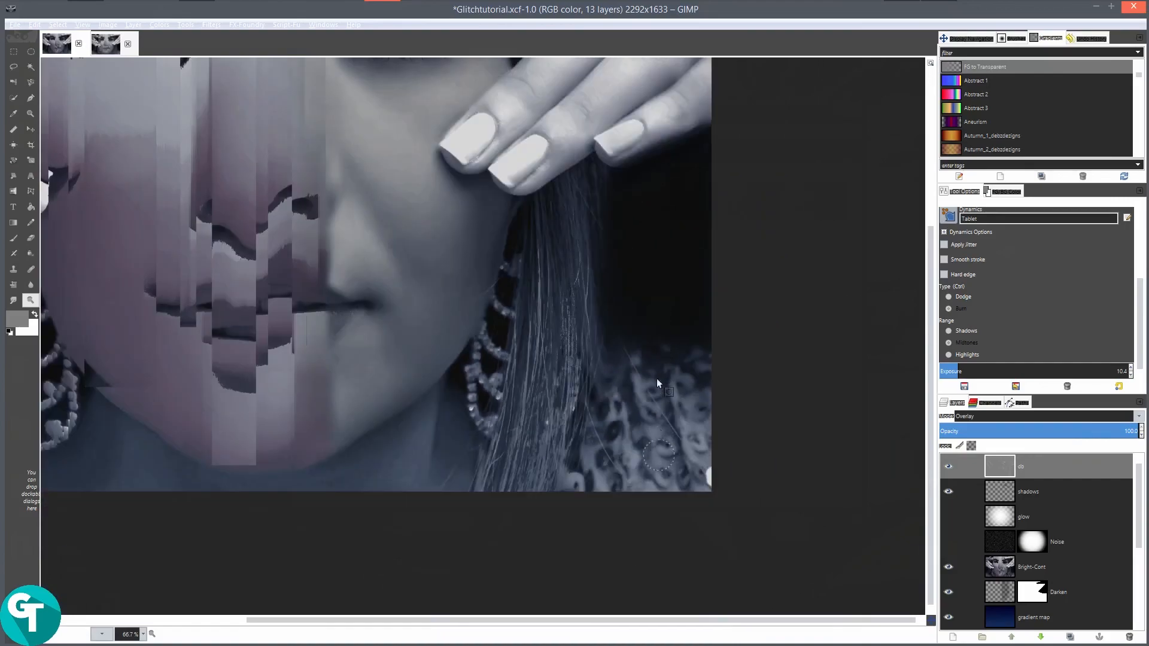
Burn the dark areas of the patterned clothing and the shadows around the shoulder and earring on the glitched side.
drag(457, 436, 719, 398)
drag(199, 465, 436, 452)
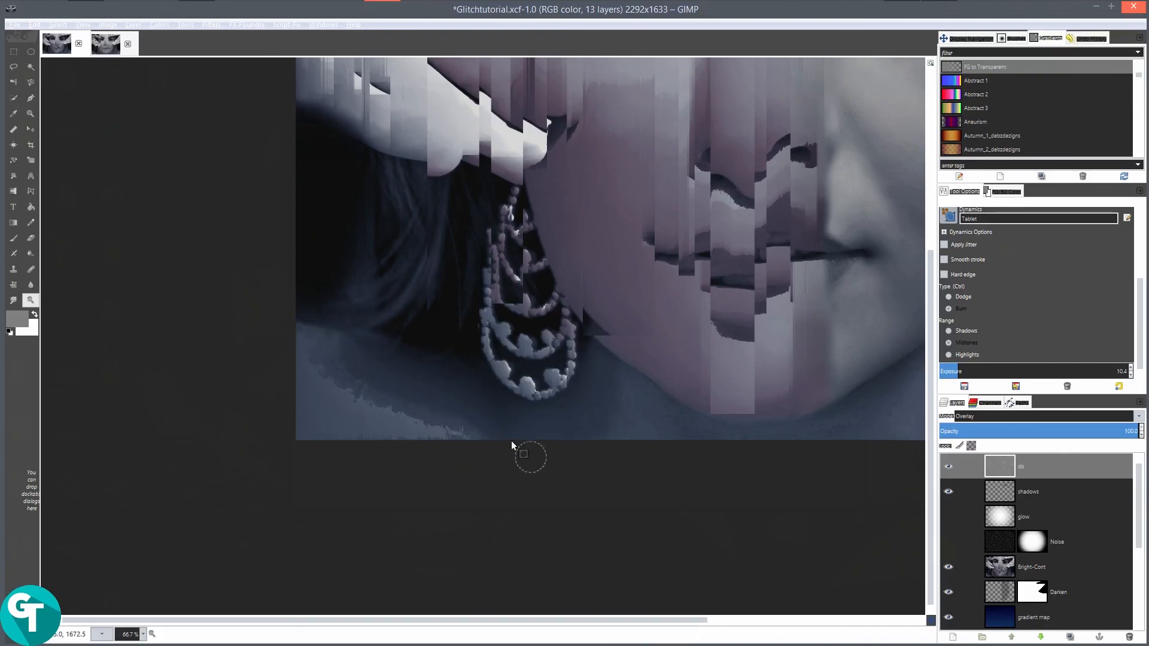
drag(505, 441, 562, 594)
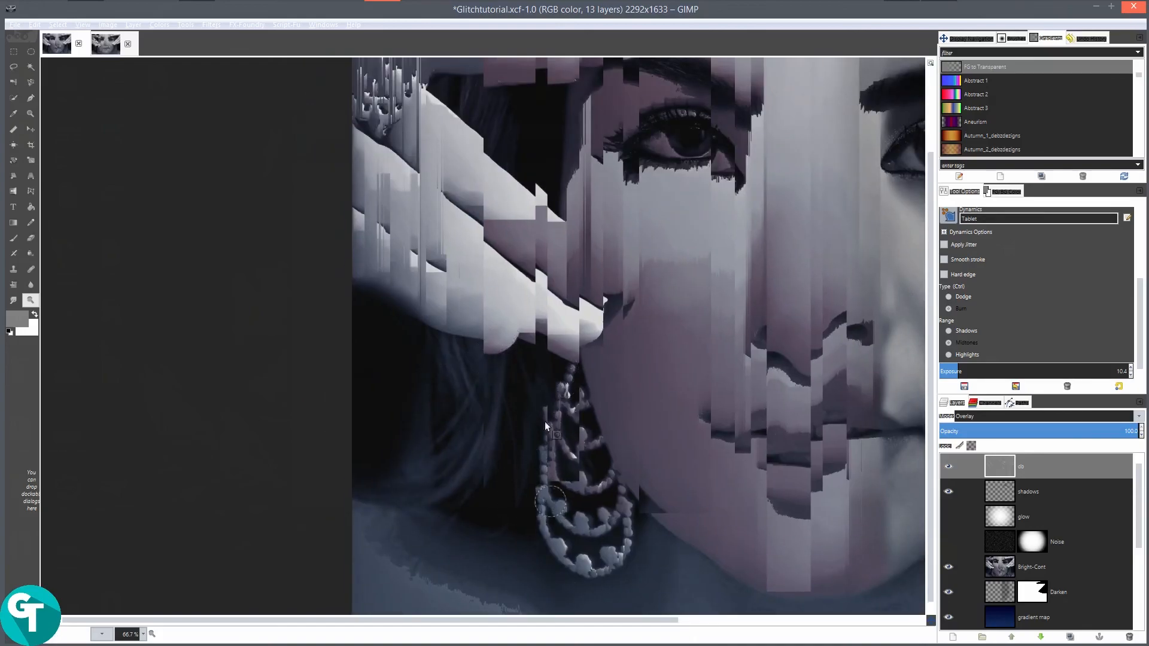
drag(512, 445, 244, 530)
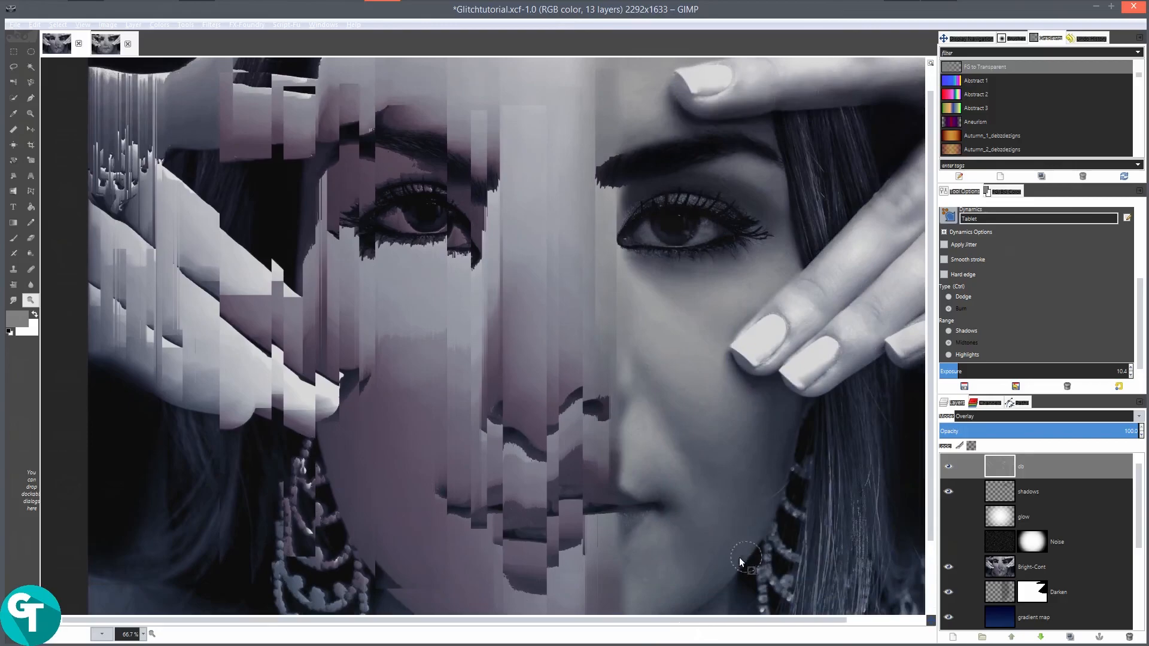
Burn the shadows at the unglitched corner of the mouth and along the cheek.
drag(744, 561, 643, 428)
scroll(528, 425, up, 2)
scroll(572, 329, up, 2)
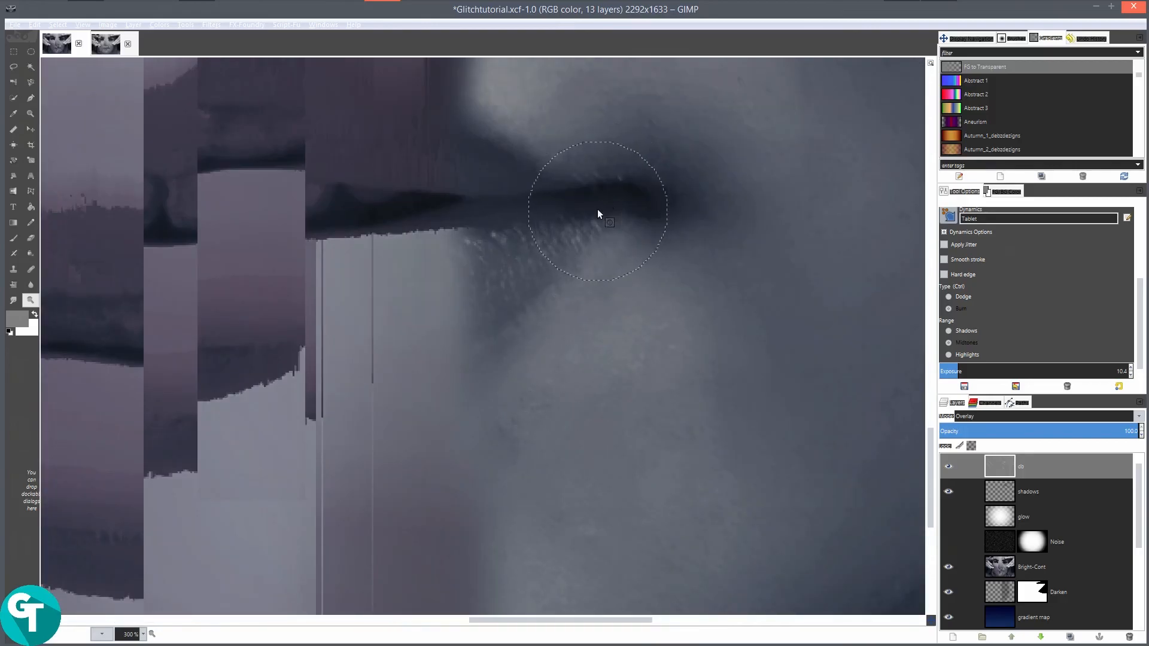
scroll(716, 363, down, 2)
drag(710, 400, 615, 510)
drag(884, 141, 707, 320)
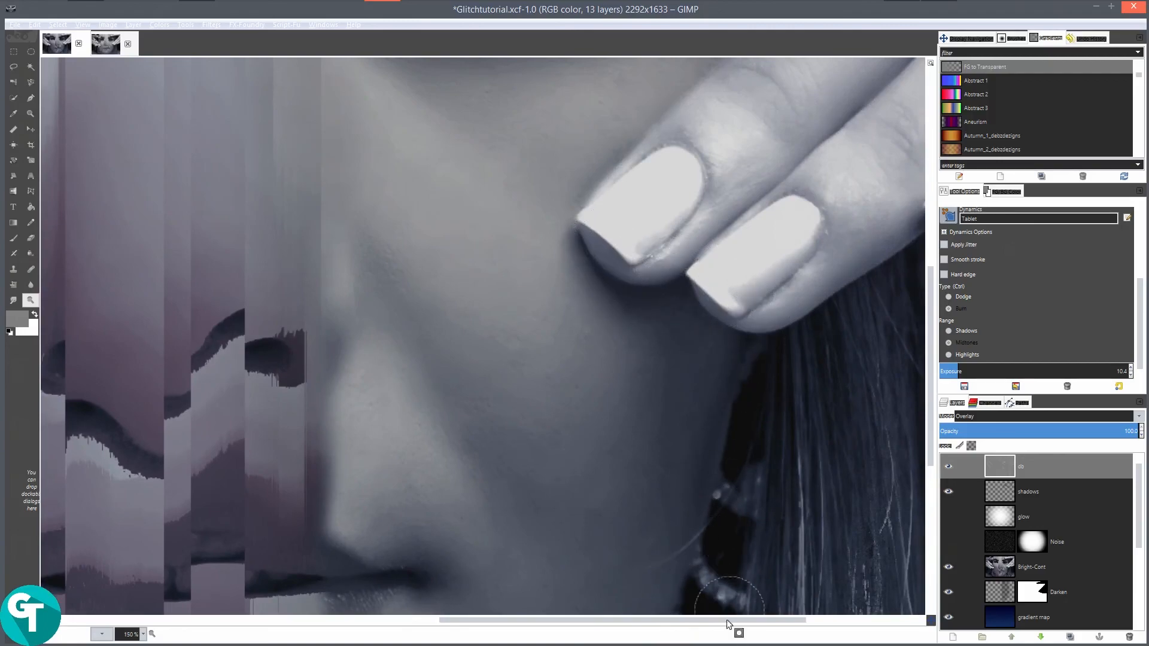
Burn the shadows around the fingertips, between the fingers, in the hair beside the eye and beneath the uppermost finger.
drag(853, 236, 539, 530)
drag(584, 453, 541, 578)
scroll(539, 528, up, 1)
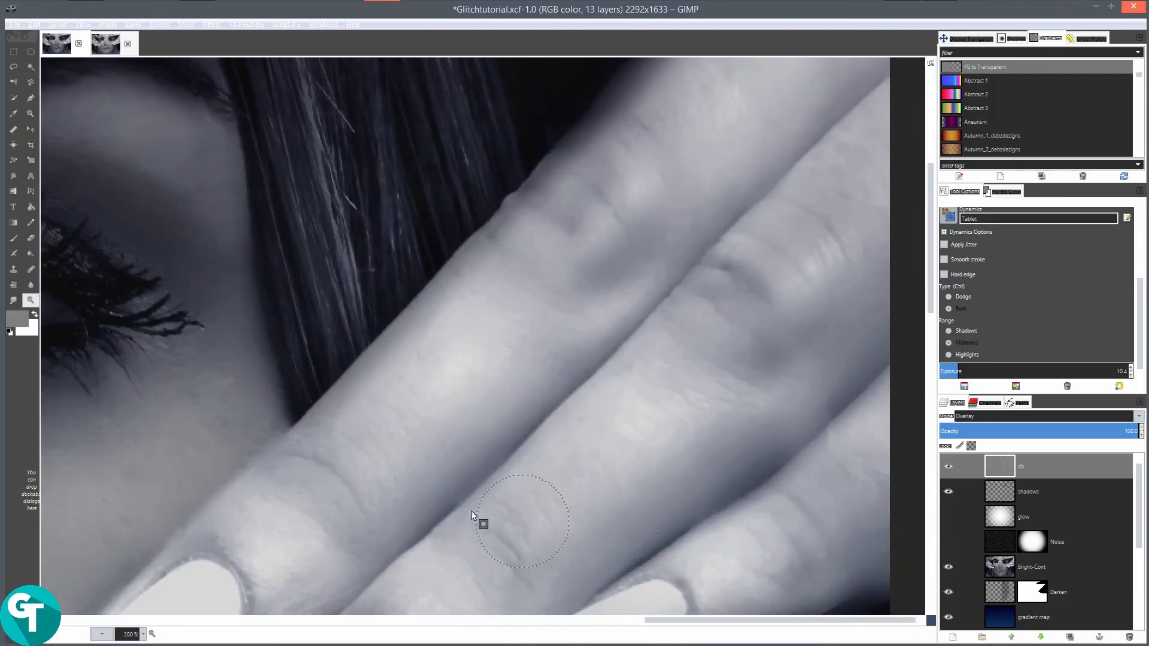
drag(251, 275, 449, 445)
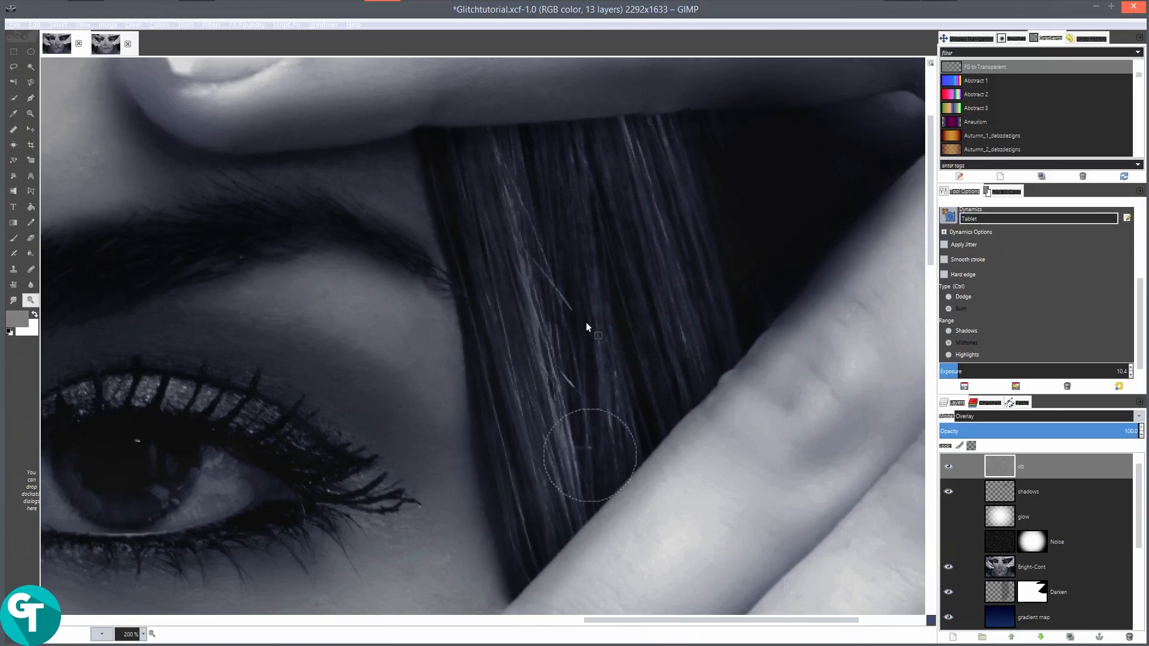
scroll(570, 367, up, 5)
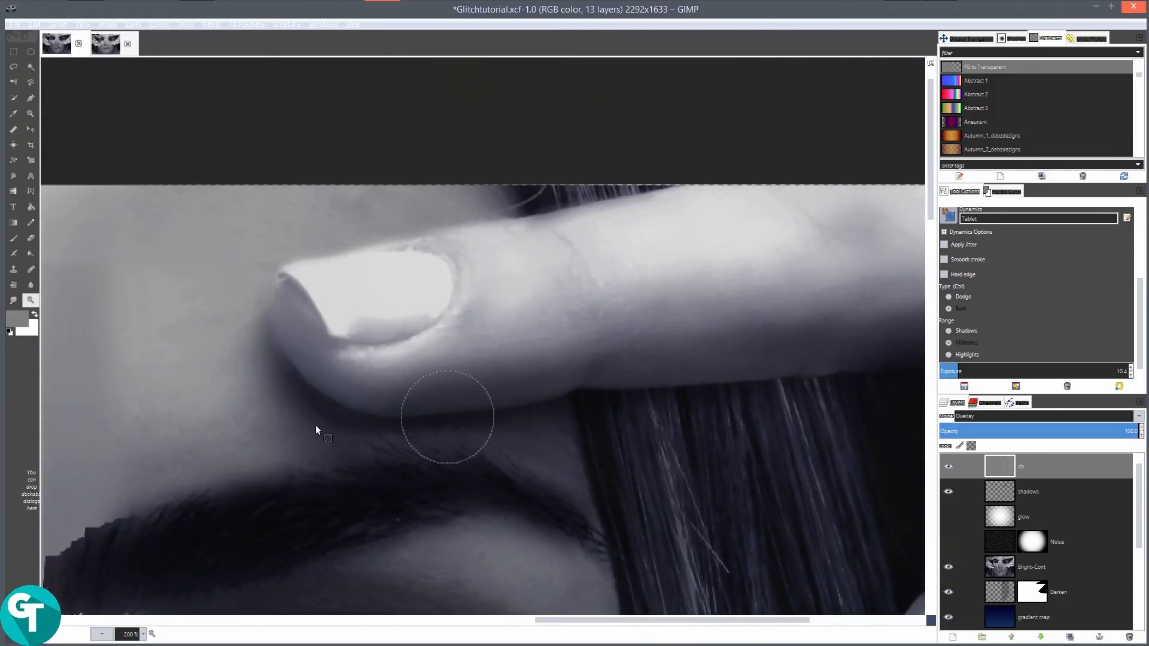
Add a transparent layer named eyes directly above the shadows layer.
scroll(376, 437, down, 4)
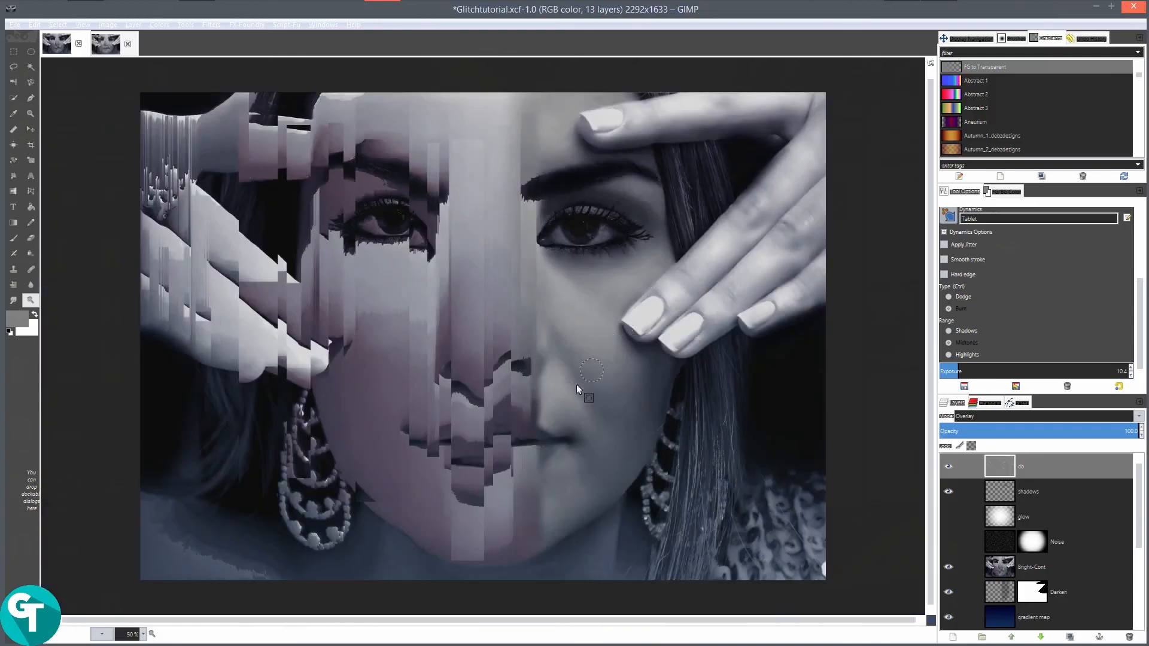
mouse_move(578, 389)
mouse_down()
mouse_move(607, 336)
mouse_move(585, 405)
mouse_up()
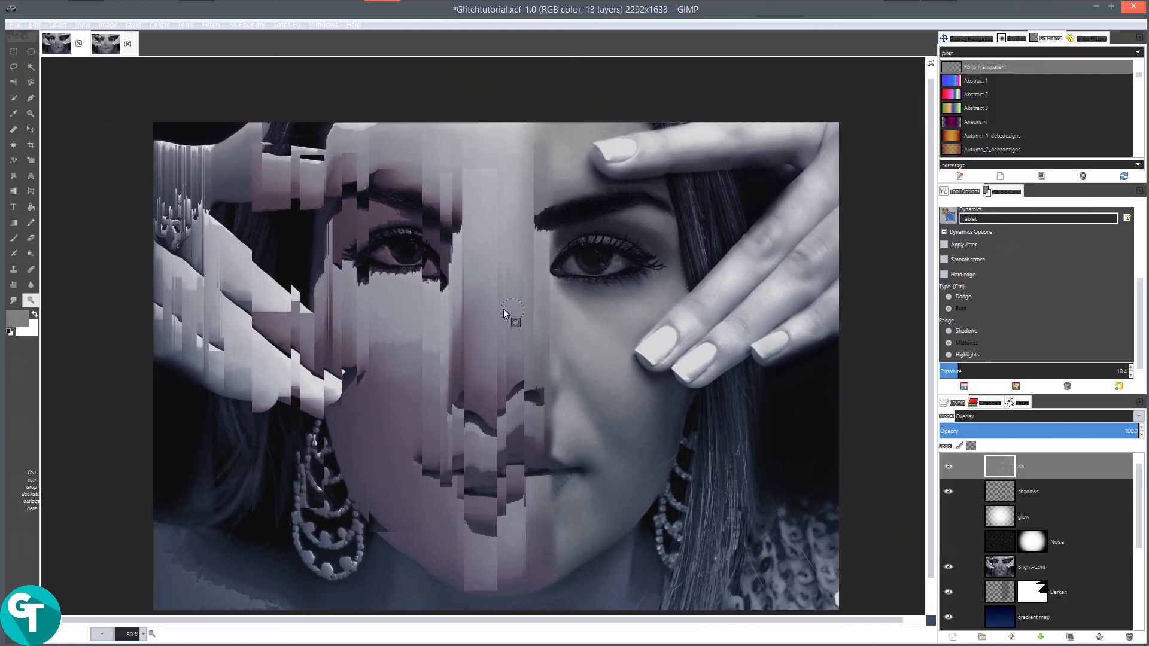
click(960, 491)
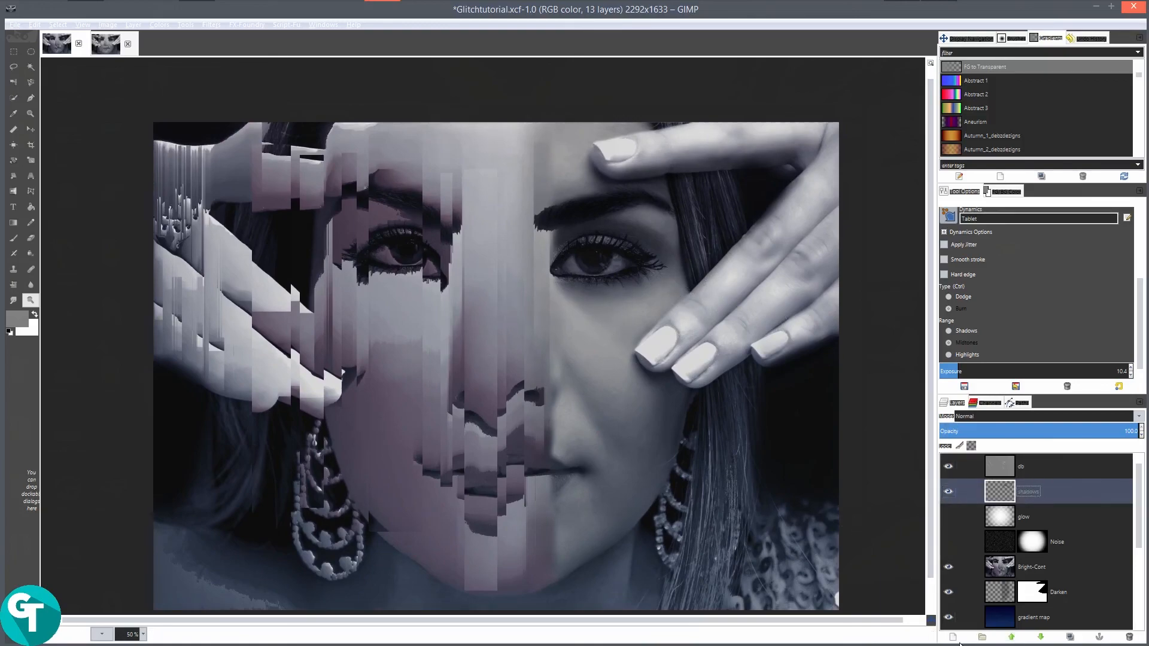
click(954, 638)
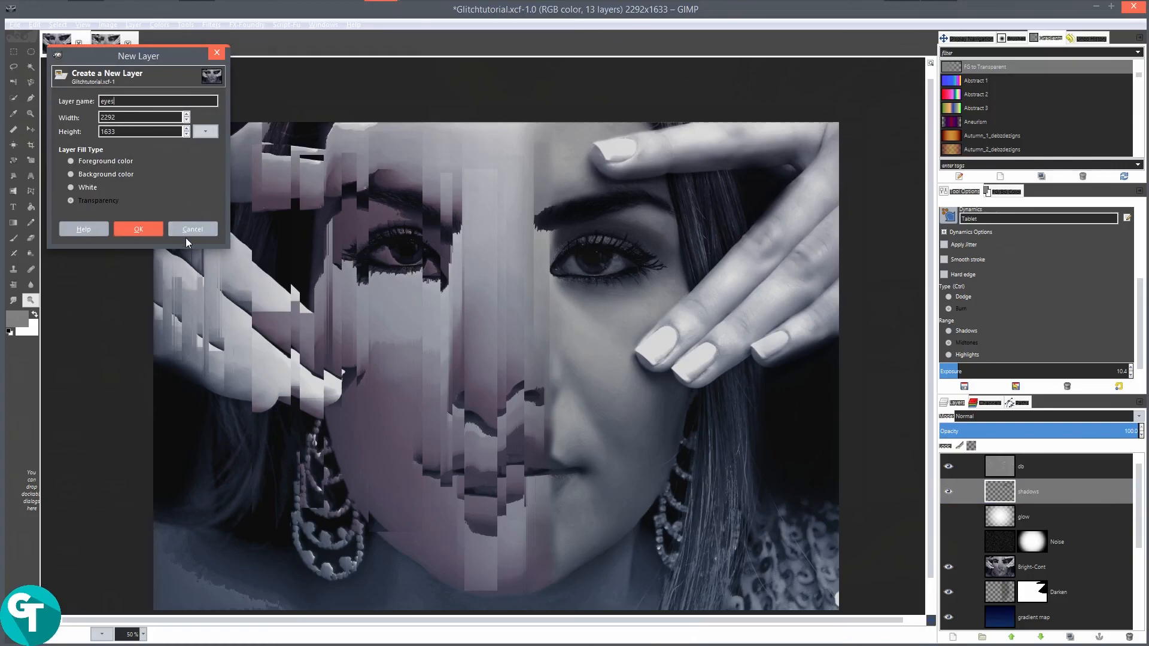
click(138, 229)
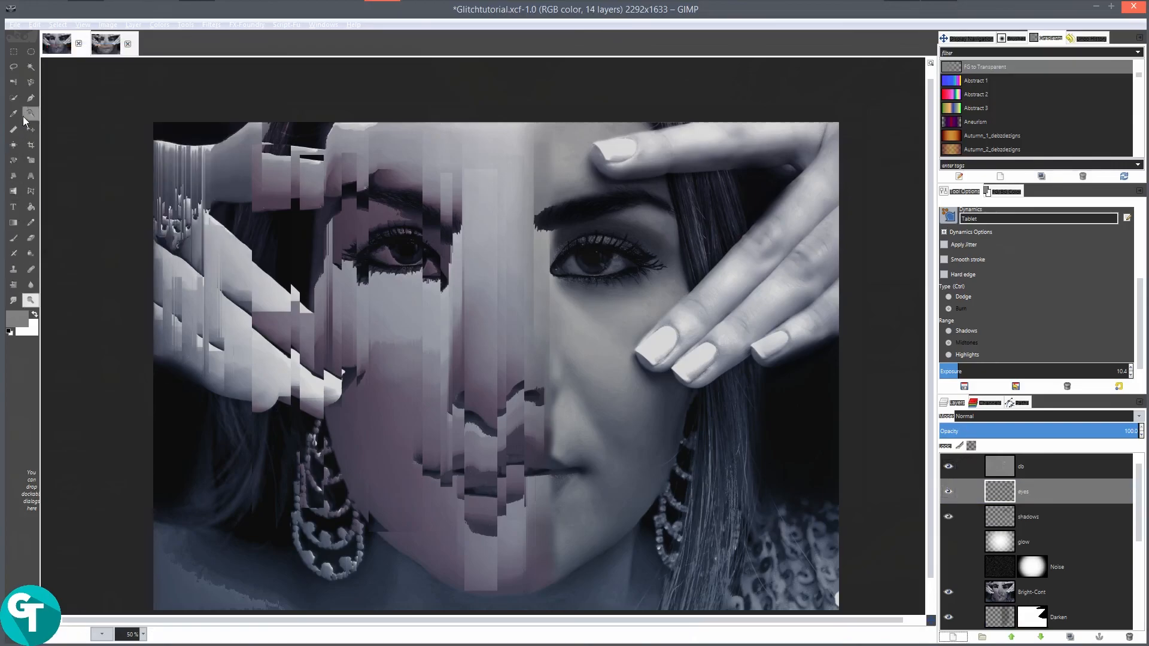
Draw a circular selection about 119 px wide around the iris of the unglitched eye.
click(31, 51)
key(1)
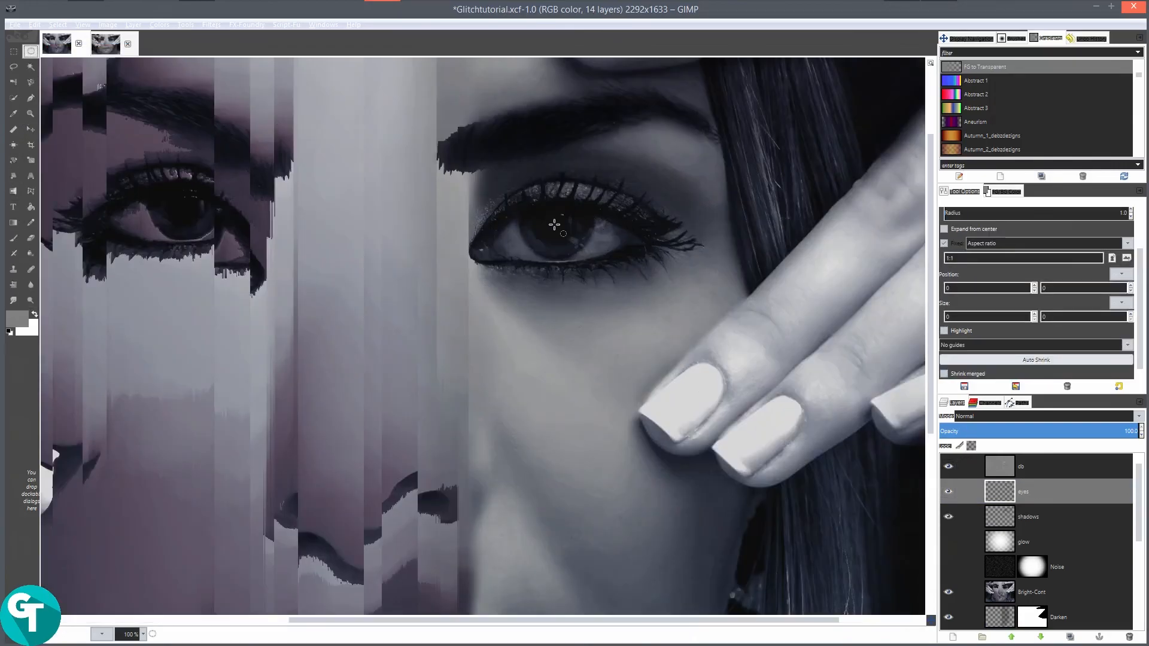
key(2)
drag(492, 191, 628, 269)
drag(557, 238, 557, 209)
drag(618, 279, 624, 285)
drag(571, 236, 565, 231)
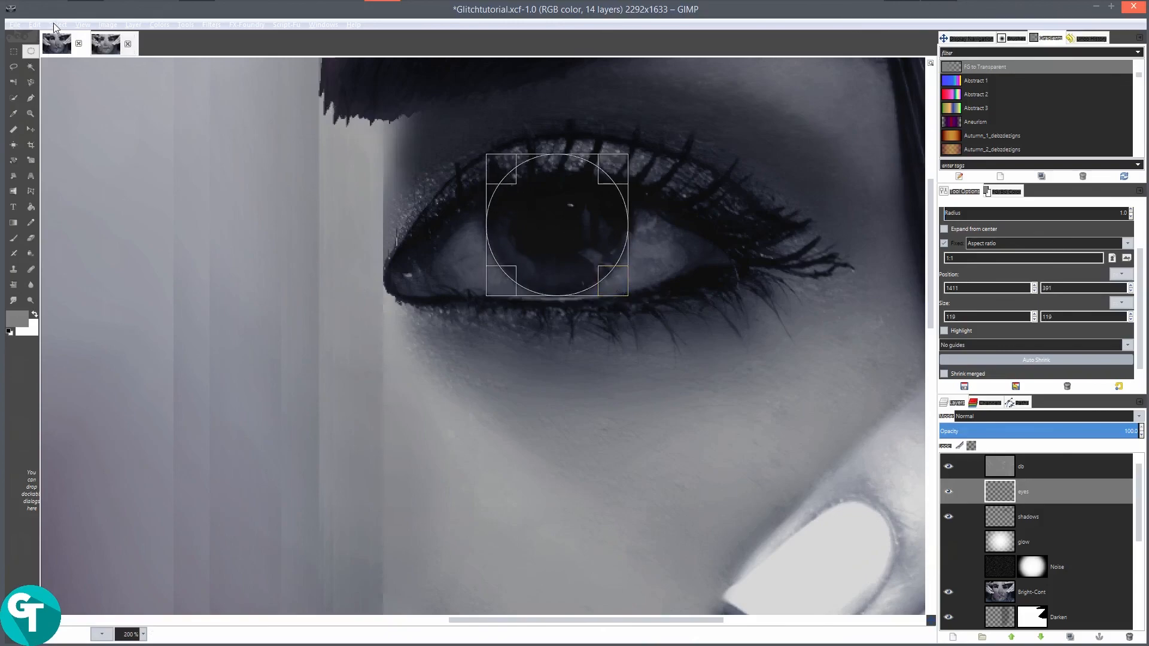
Feather the circular iris selection by 5 px.
click(55, 25)
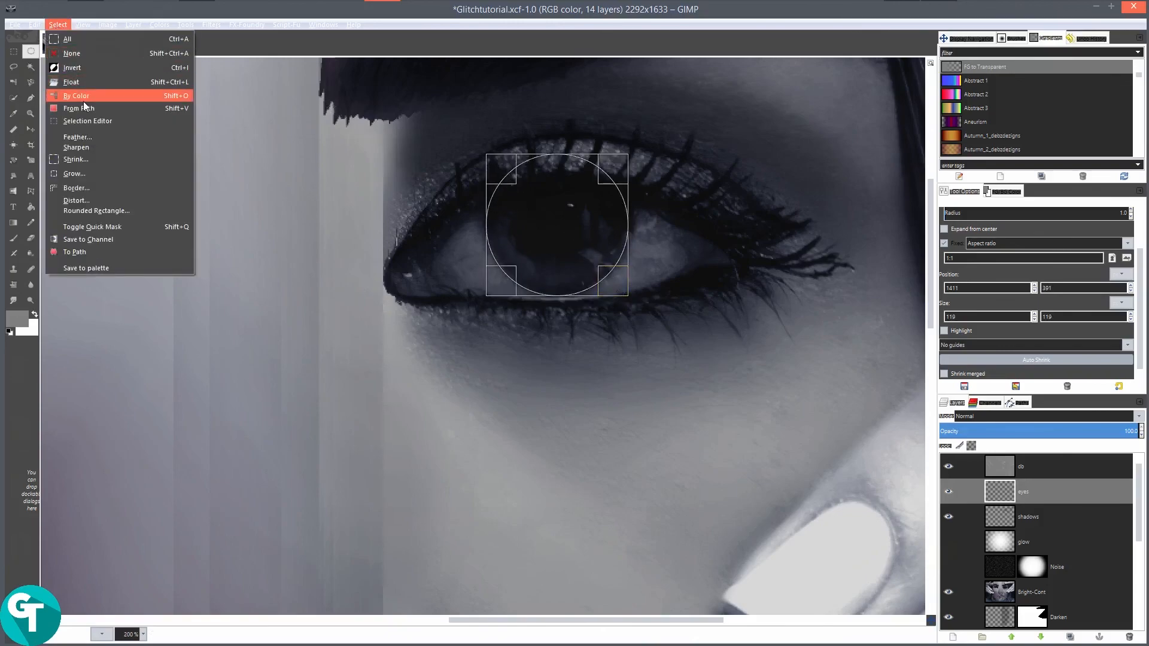
click(77, 137)
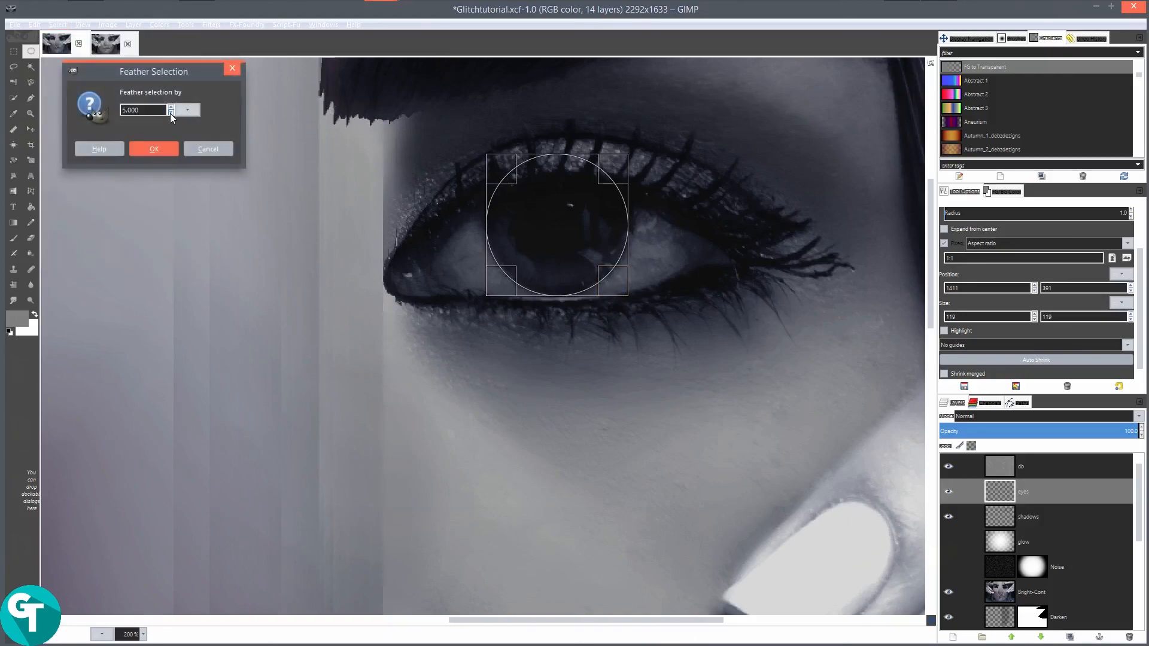
click(154, 153)
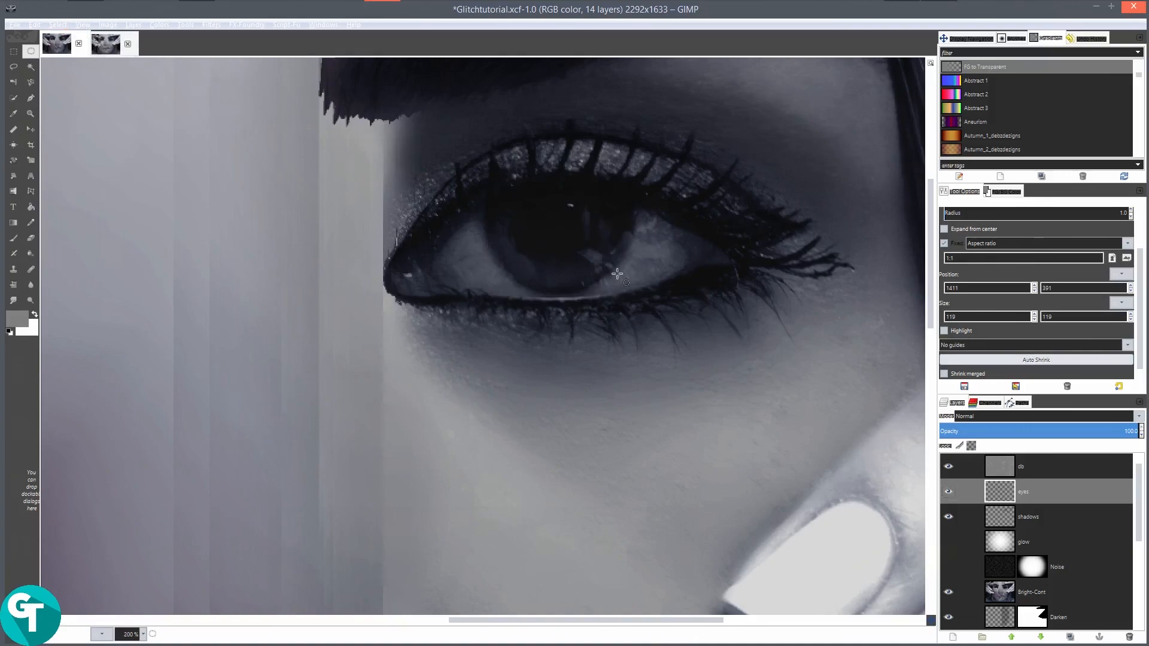
Save the Glitchtutorial.xcf image with the eyes layer active.
click(1036, 492)
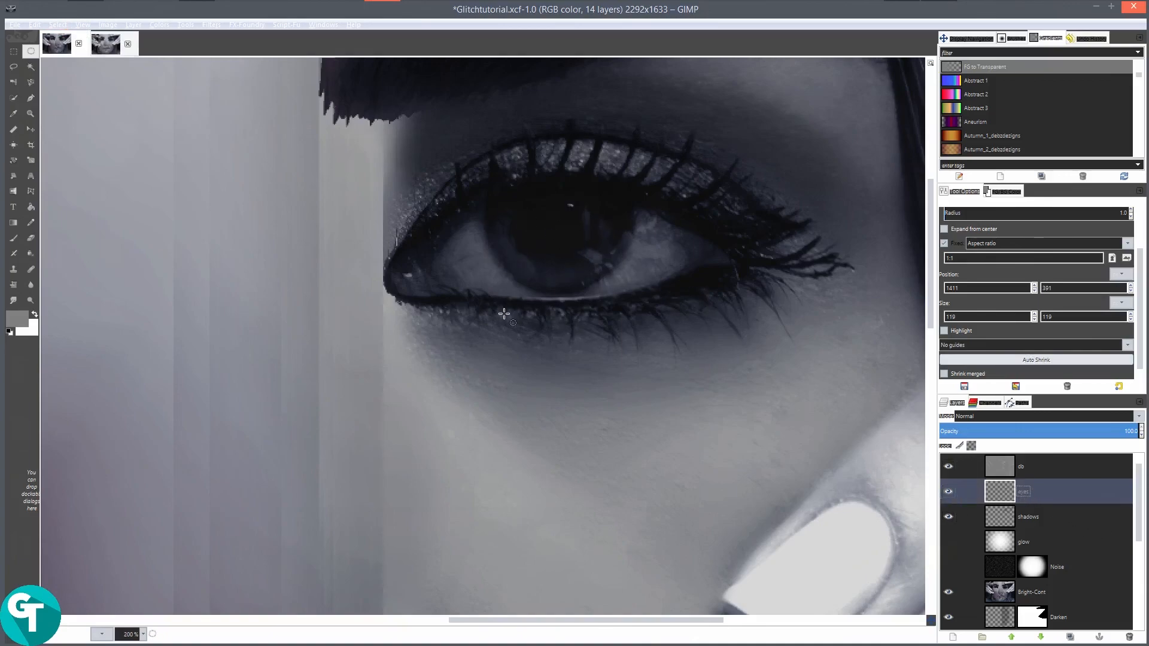
key(ctrl+s)
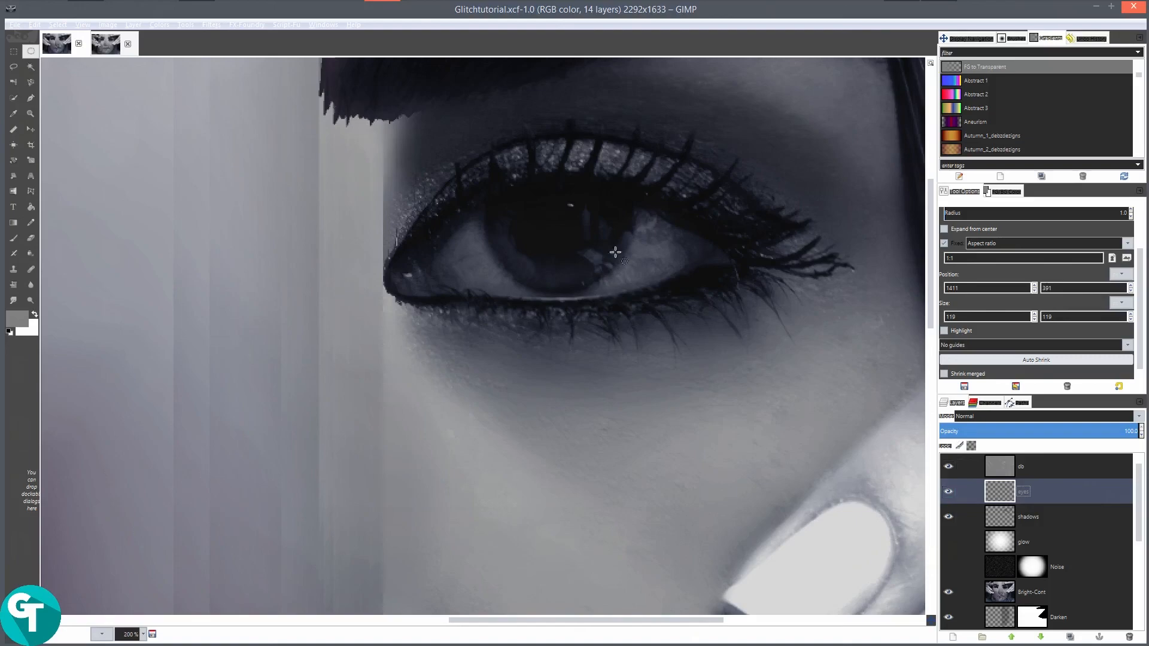
click(161, 25)
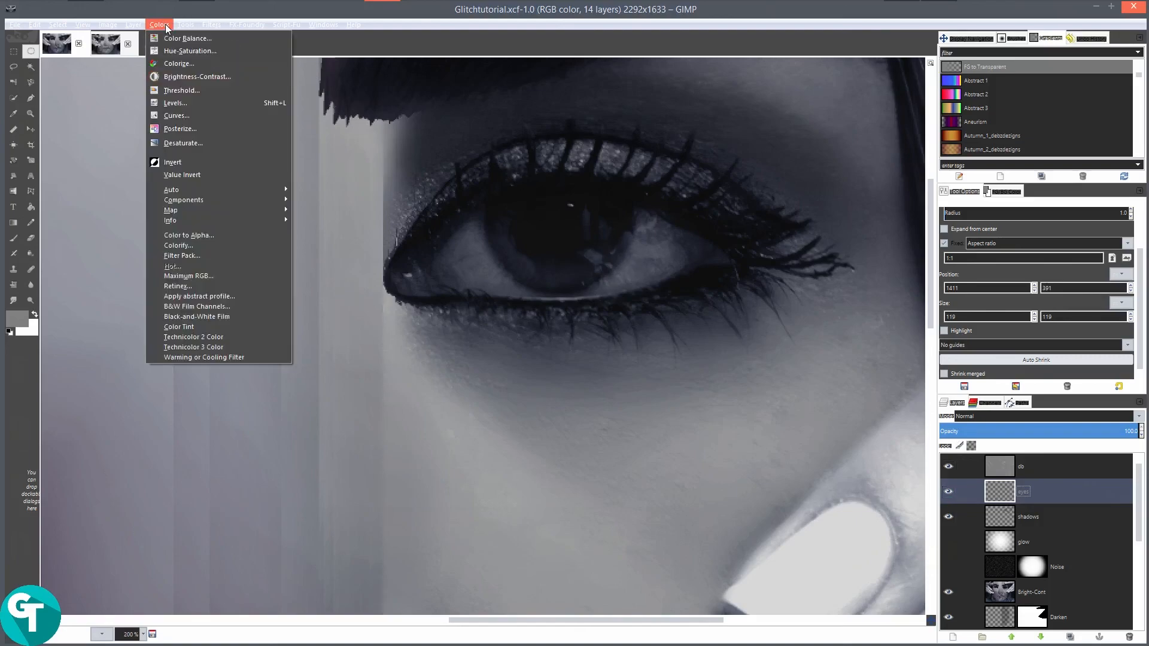
click(189, 40)
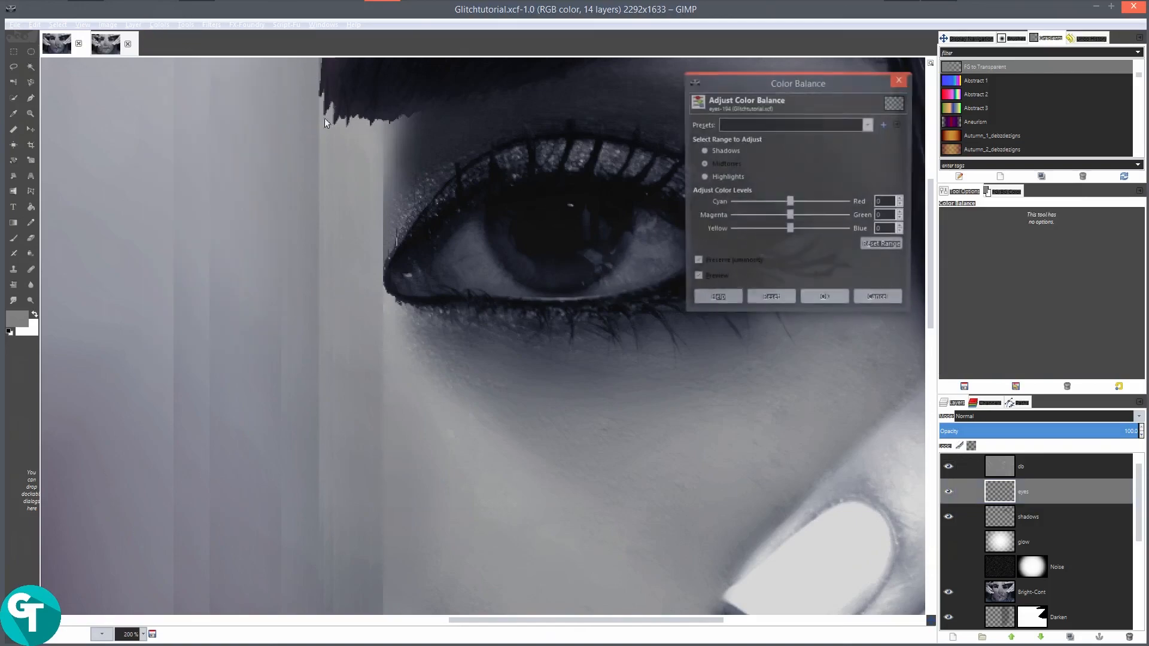
mouse_move(789, 202)
mouse_down()
mouse_move(837, 206)
mouse_move(808, 213)
mouse_up()
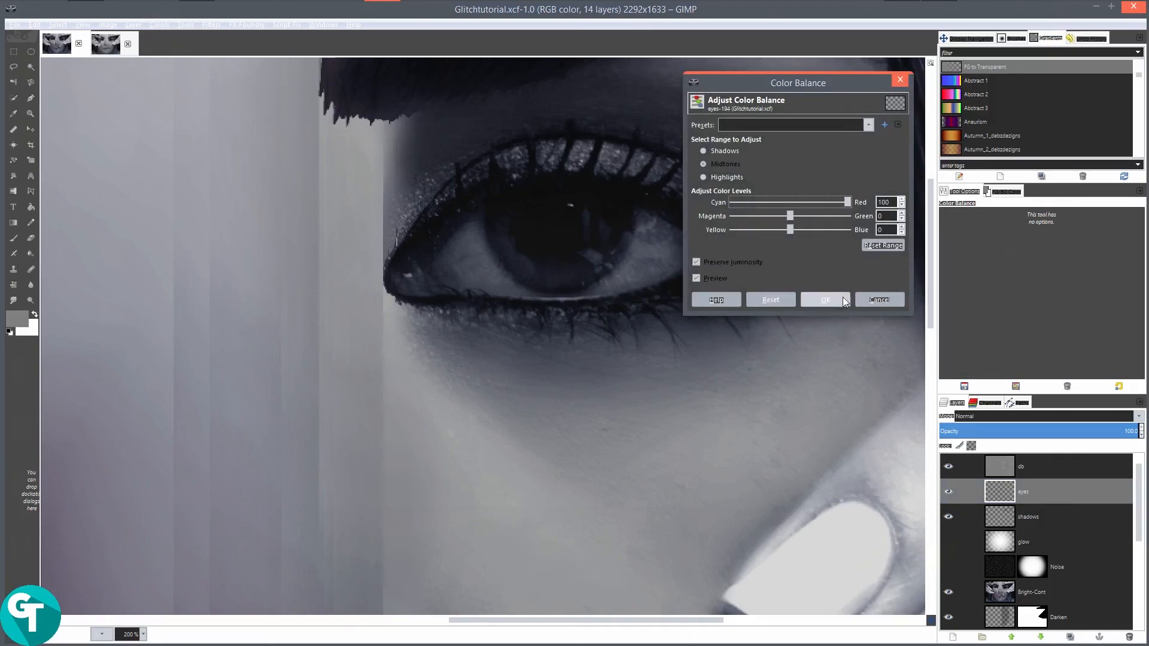
click(880, 300)
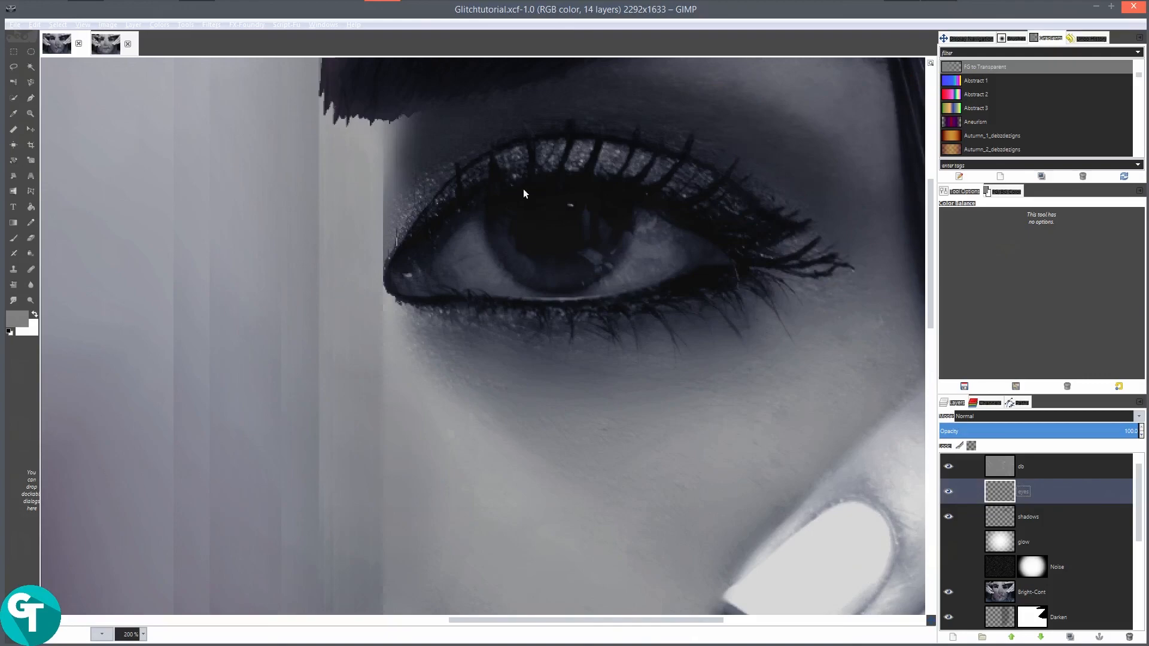
Draw a circular selection about 125 px wide with the Ellipse Select tool, centred on the unglitched eye's iris.
click(31, 51)
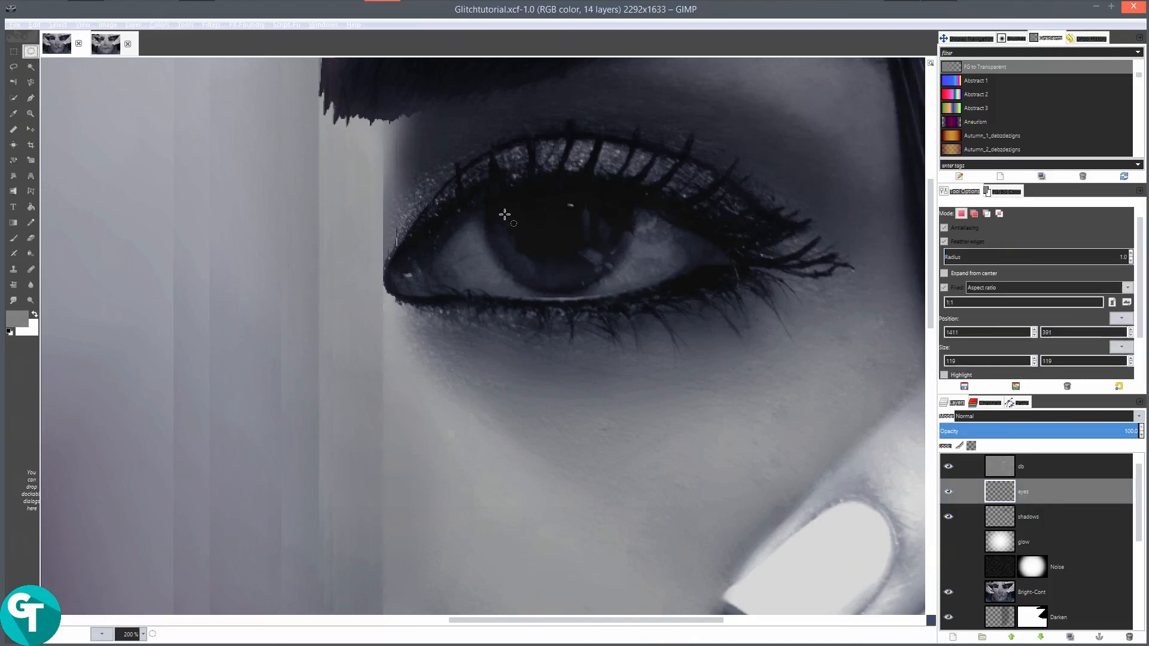
drag(497, 188, 601, 263)
drag(521, 236, 509, 182)
drag(556, 231, 569, 232)
drag(610, 264, 623, 275)
drag(558, 230, 557, 223)
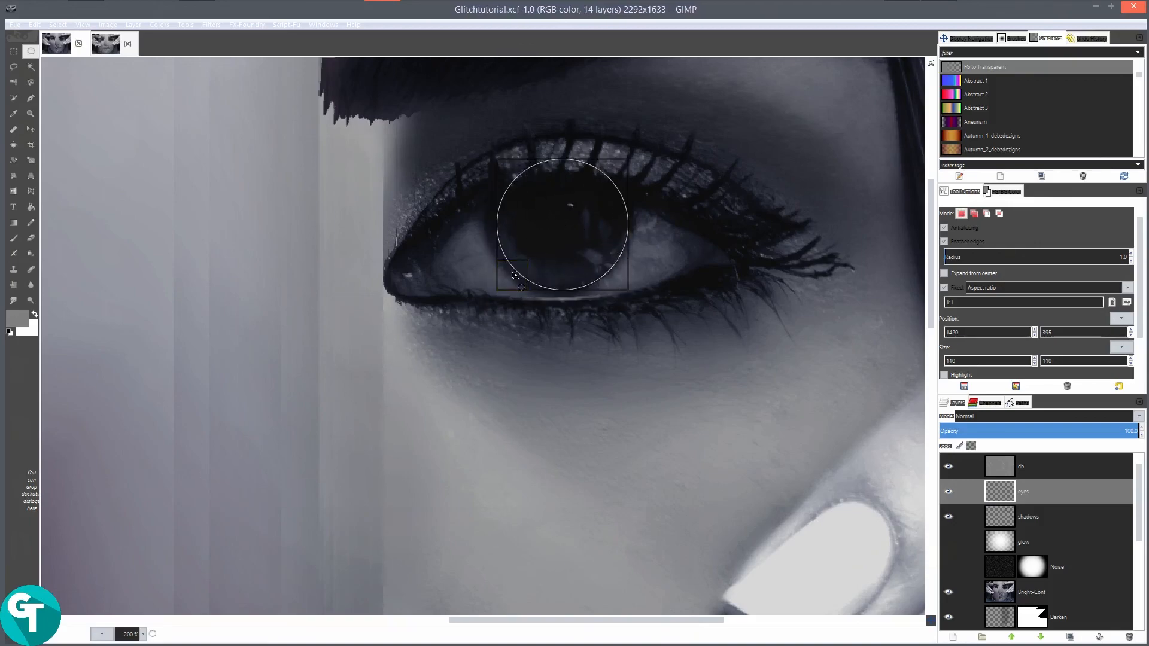
drag(509, 271, 503, 277)
drag(616, 179, 627, 167)
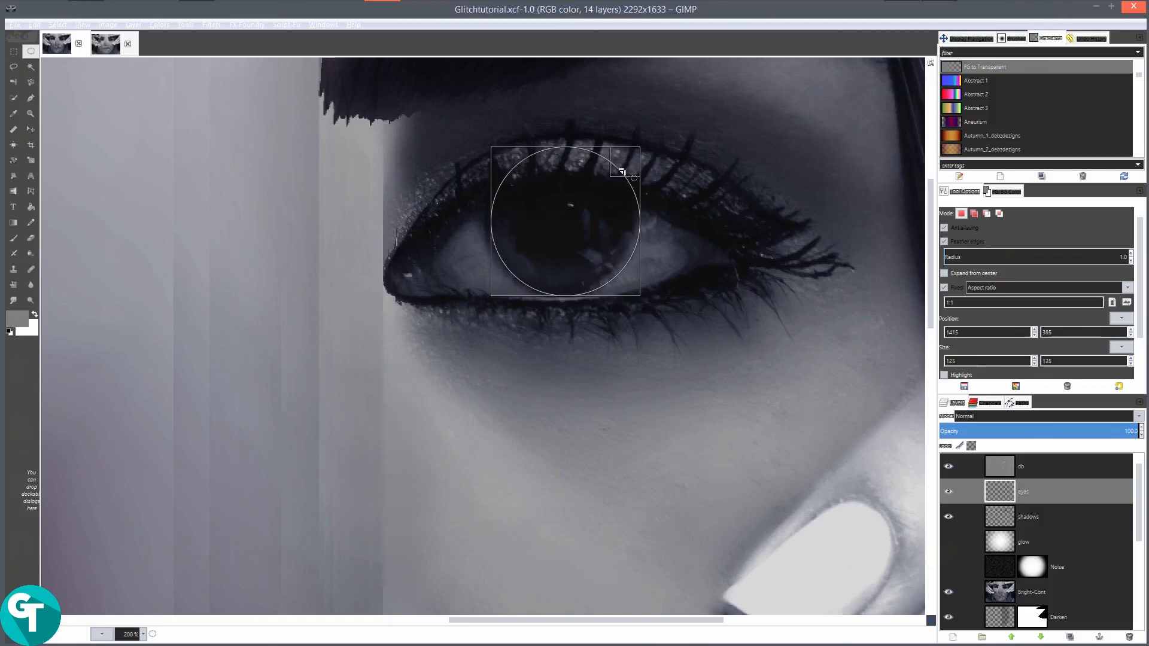
drag(565, 220, 559, 219)
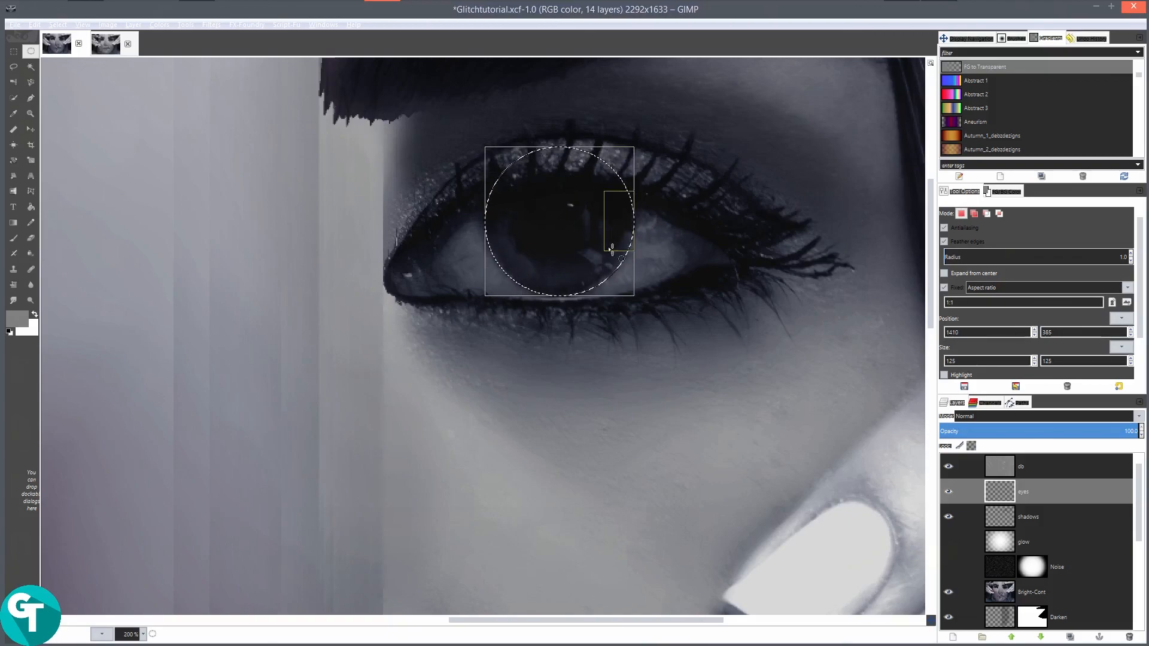
Set the foreground color to blue 3345f8 and fill the circular iris selection with it on the eyes layer.
click(17, 319)
click(595, 119)
click(616, 113)
drag(615, 112, 633, 104)
click(645, 119)
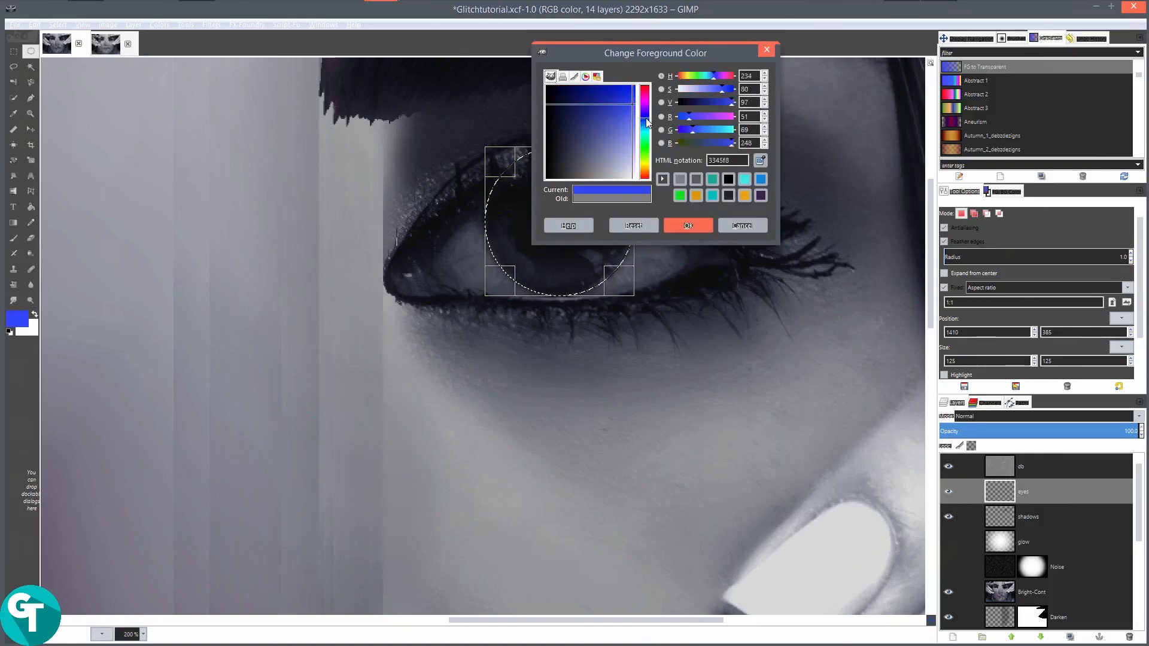
click(688, 225)
drag(22, 323, 560, 214)
Try the Burn and Dodge blend modes on the eyes layer and return to Burn.
click(1030, 414)
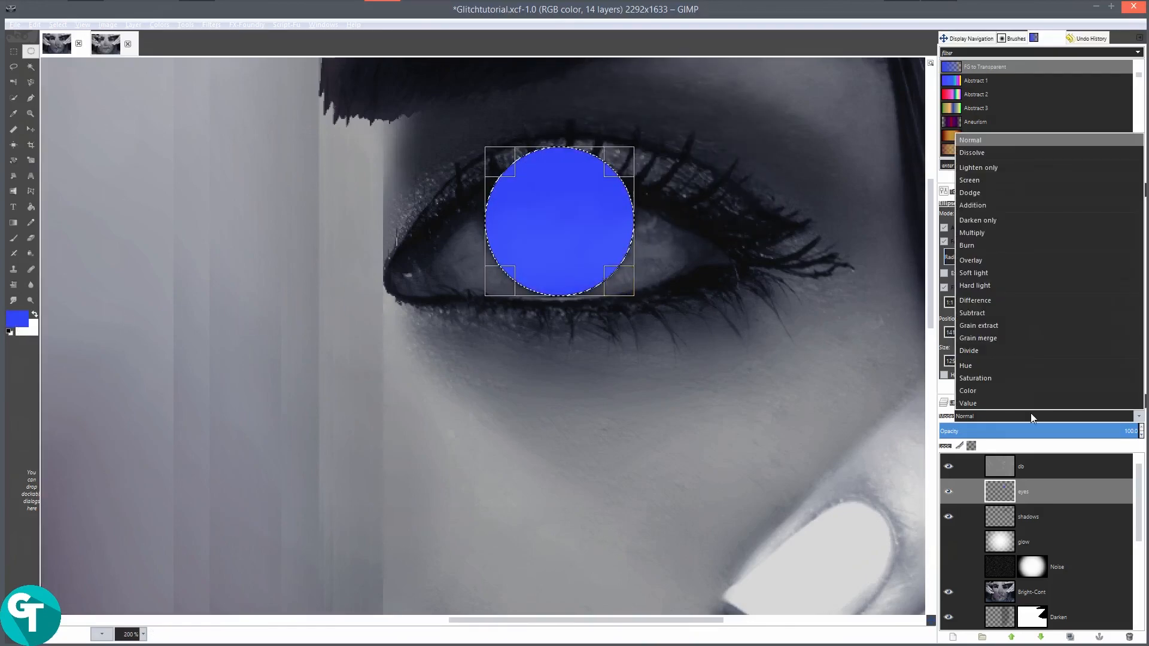
click(976, 247)
click(994, 419)
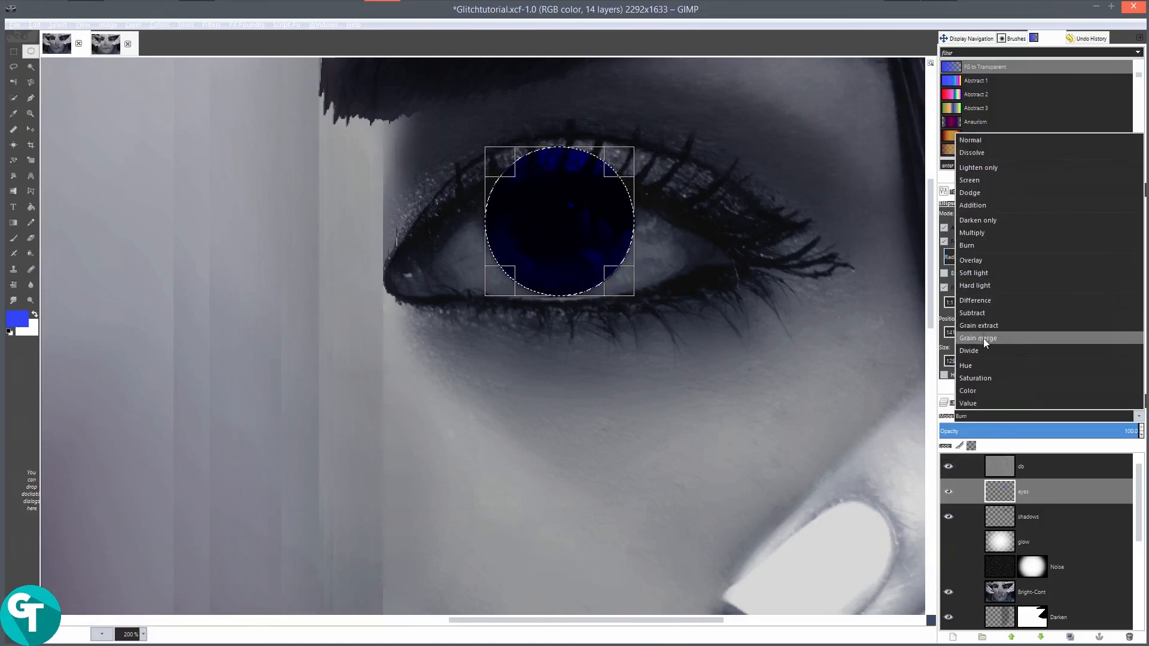
click(990, 192)
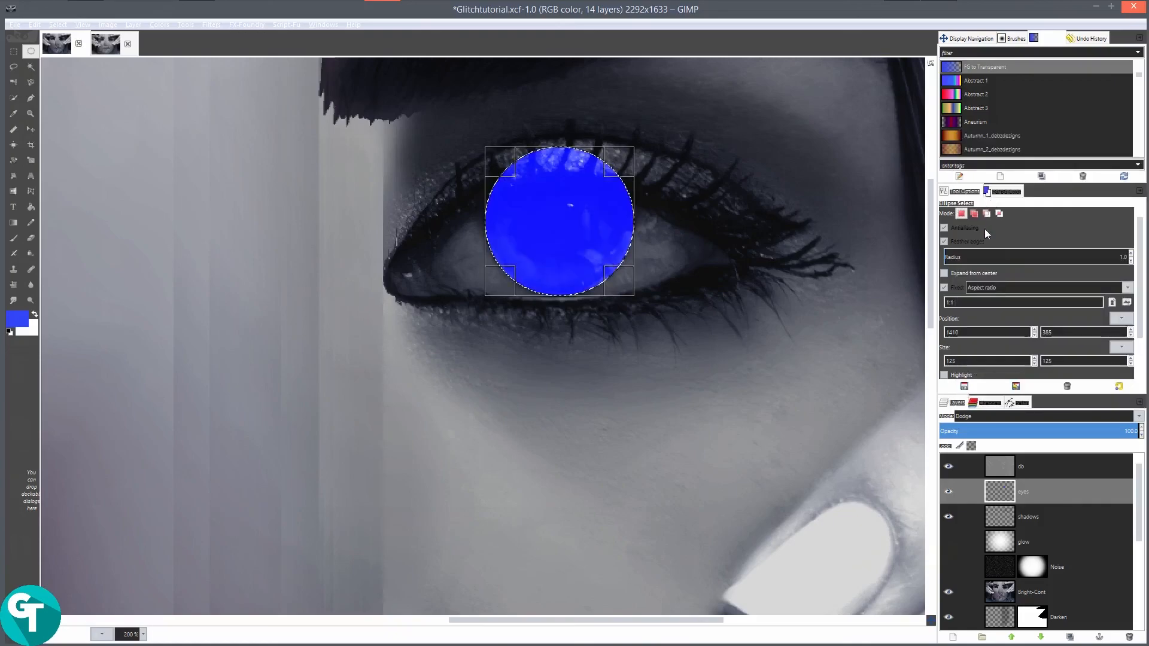
click(985, 415)
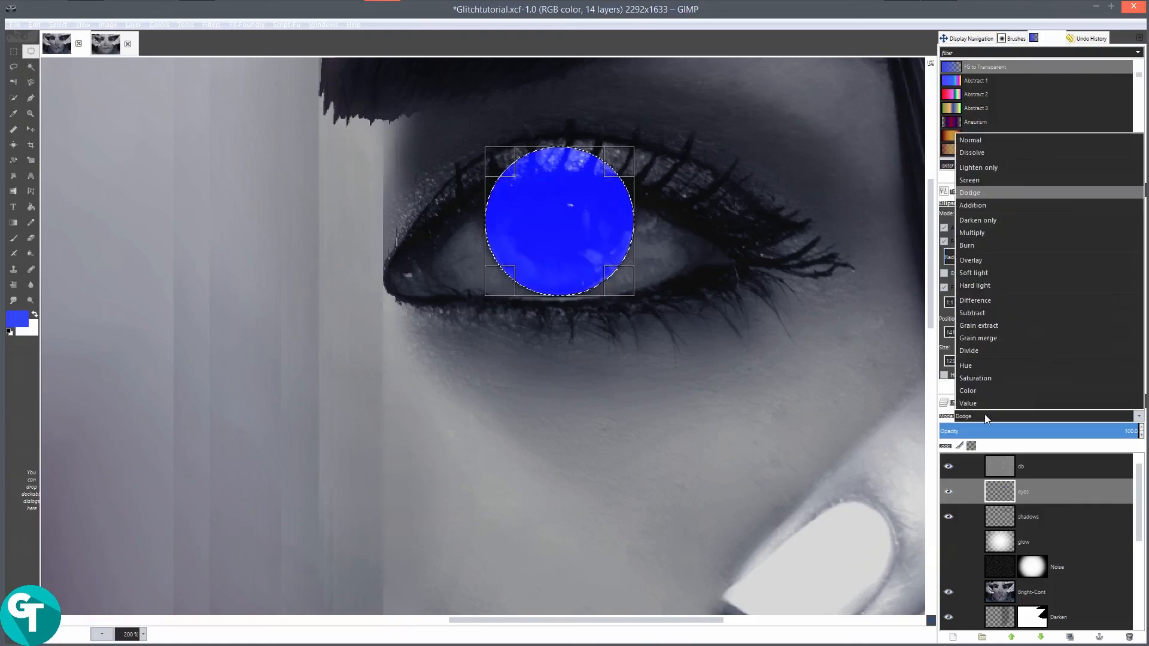
click(982, 246)
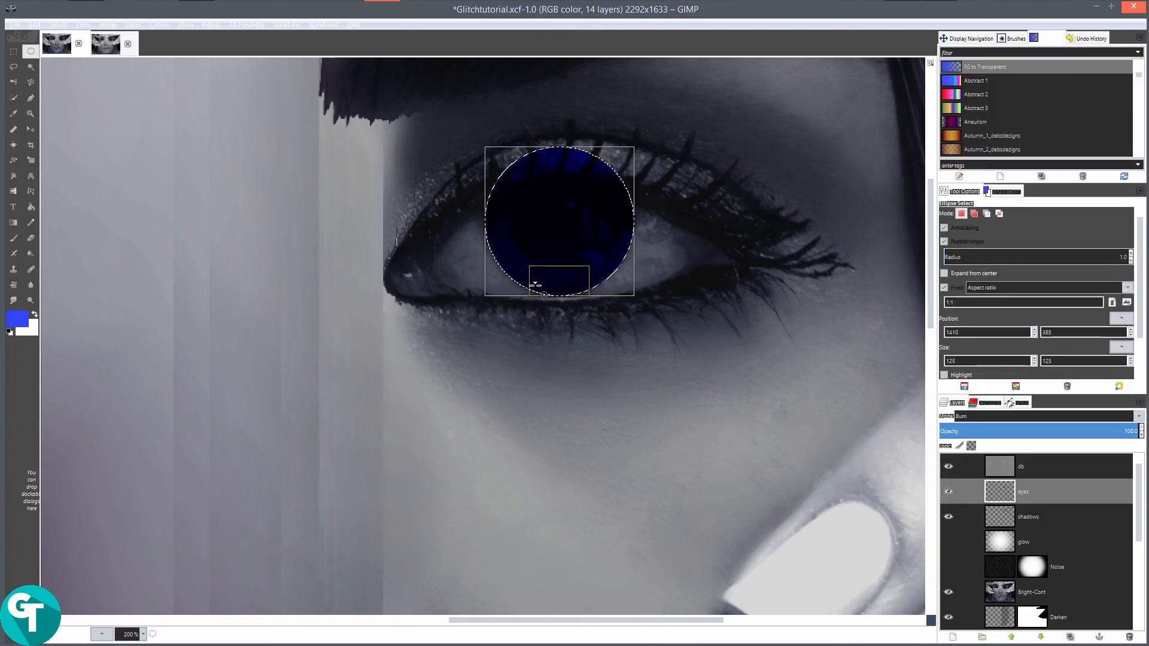
Remove the selection and lower the eyes layer's opacity to 29.
key(ctrl+shift+a)
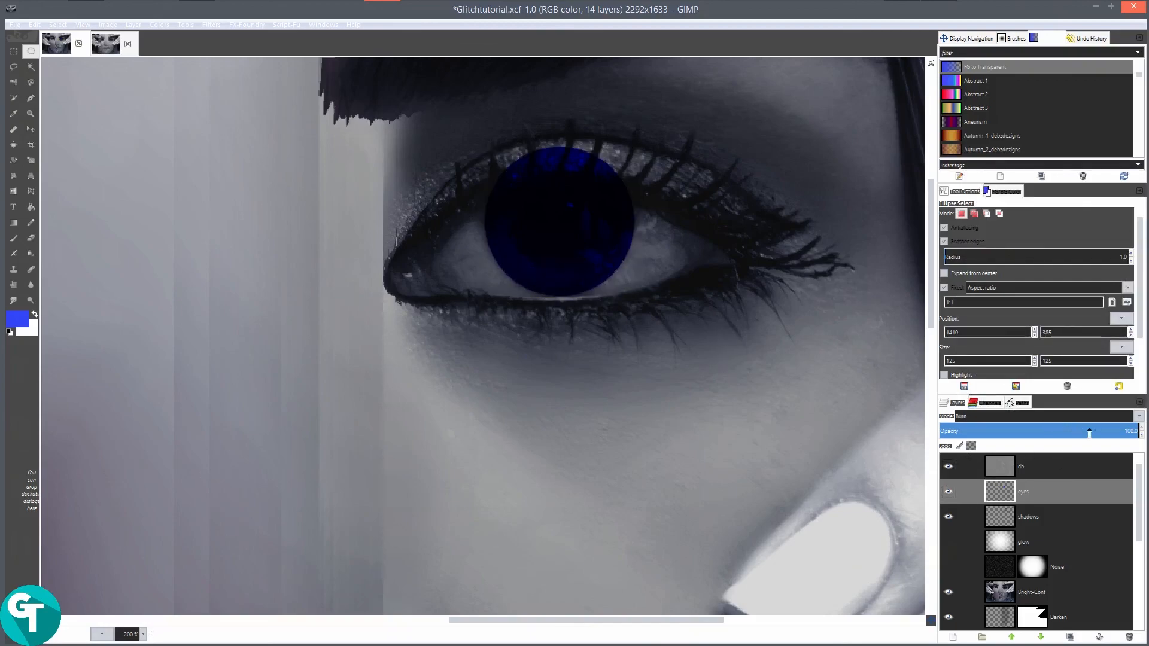
drag(1095, 430, 993, 434)
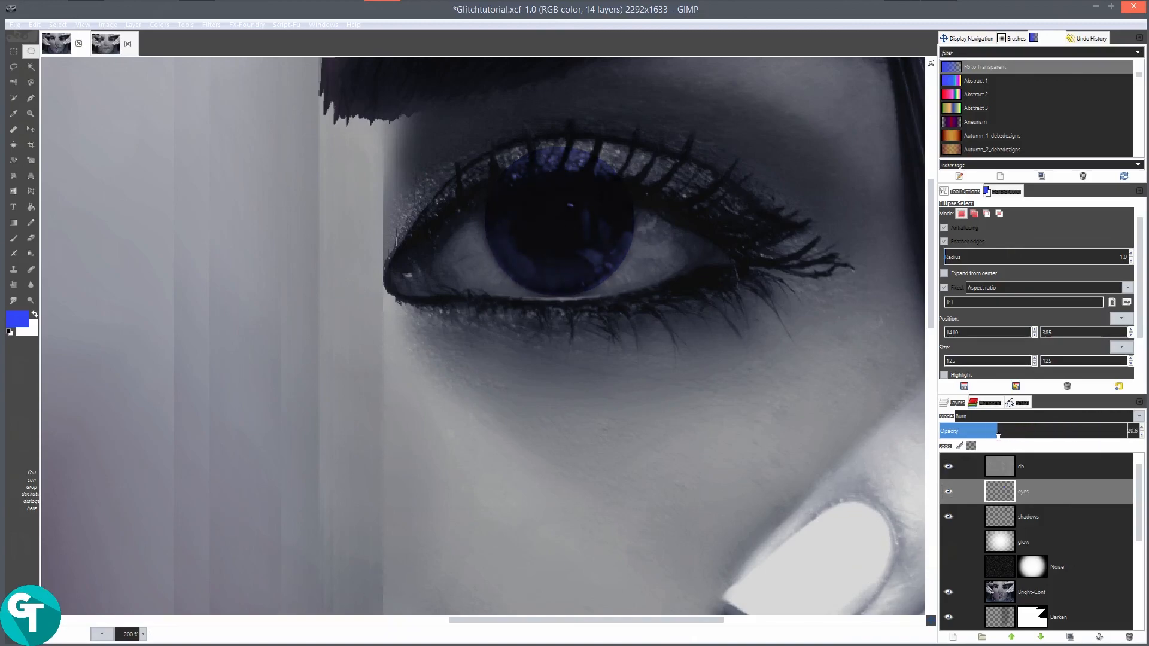
Compare Overlay, Grain extract and Grain merge on the eyes layer, and set its blend mode to Dodge.
click(1007, 415)
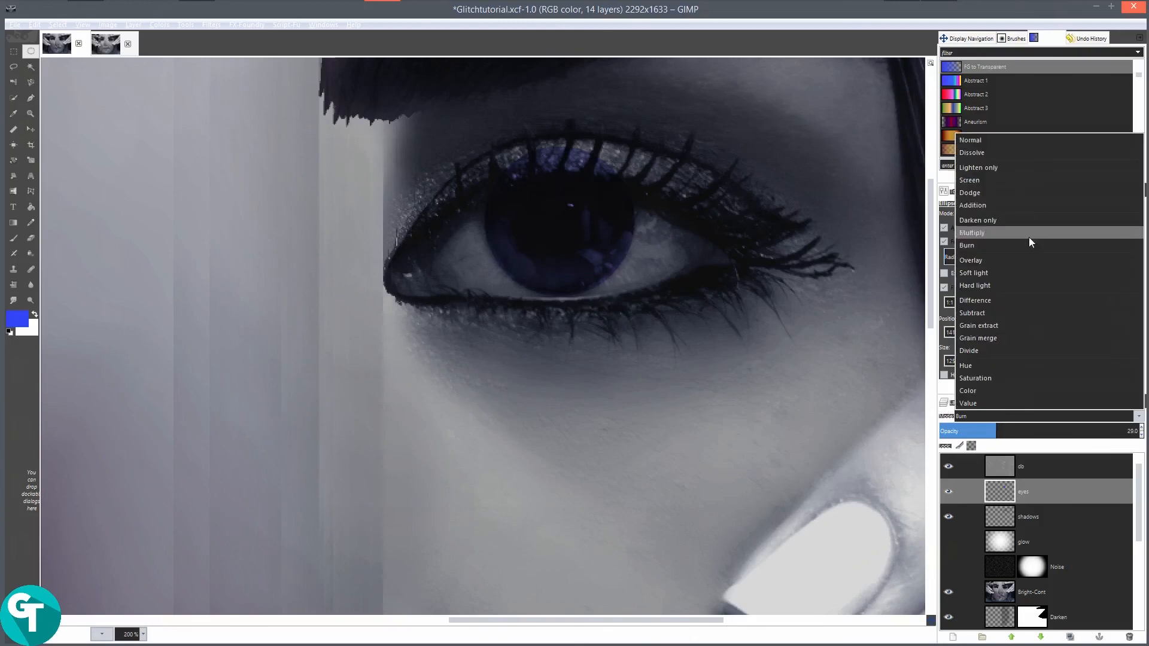
click(997, 265)
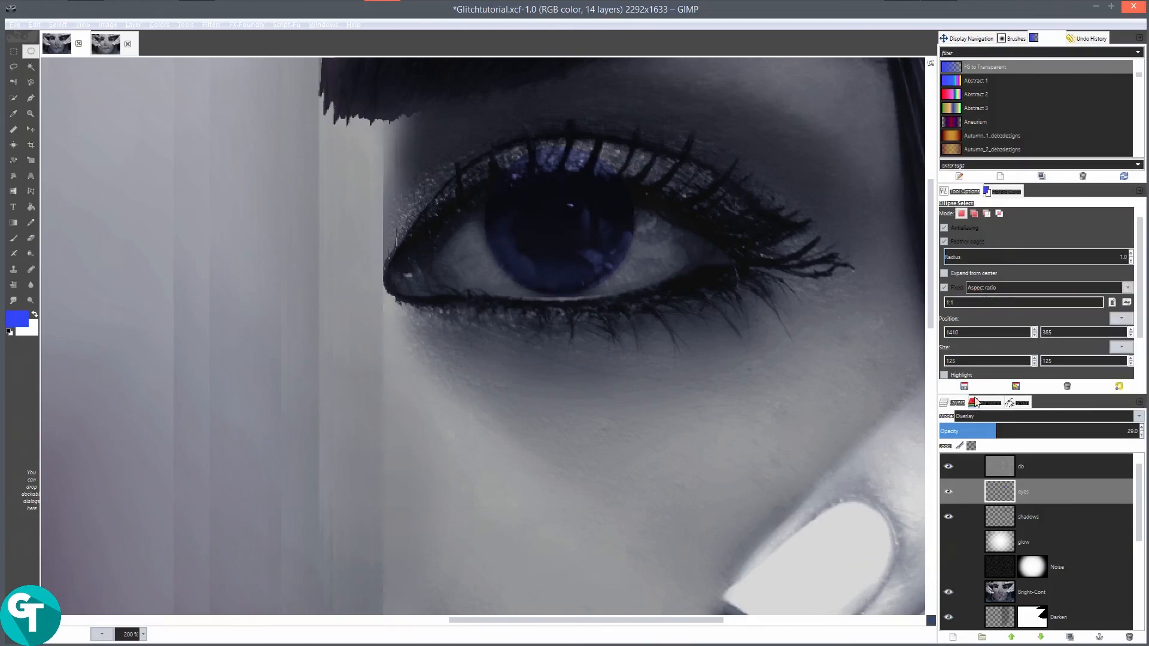
click(1014, 414)
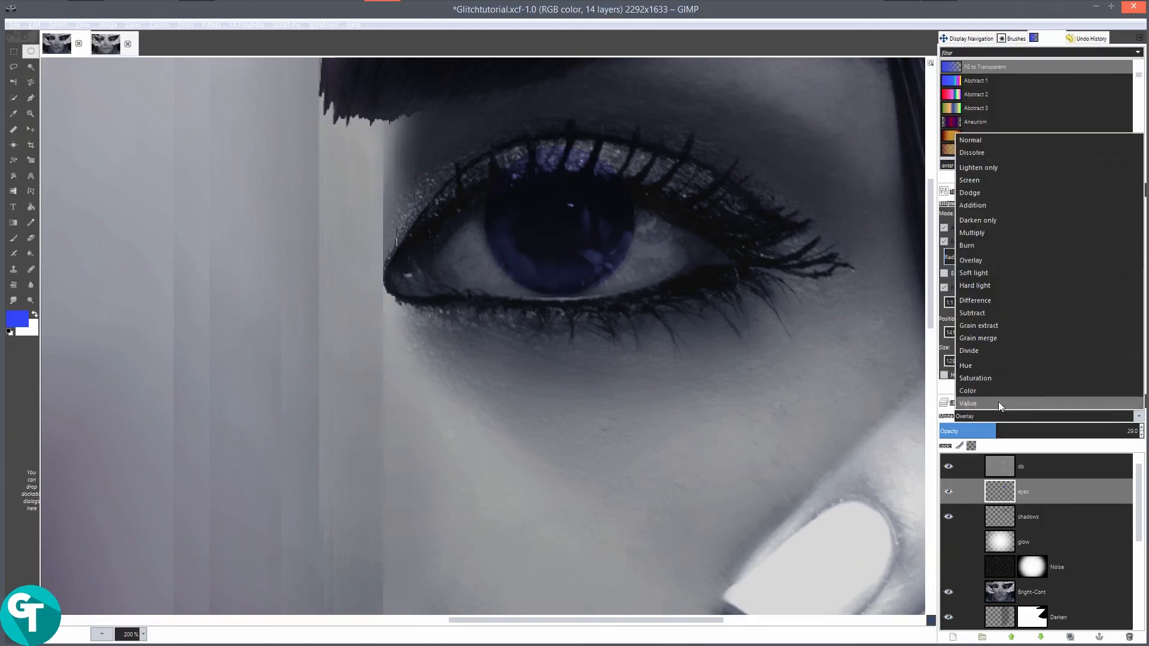
click(1007, 293)
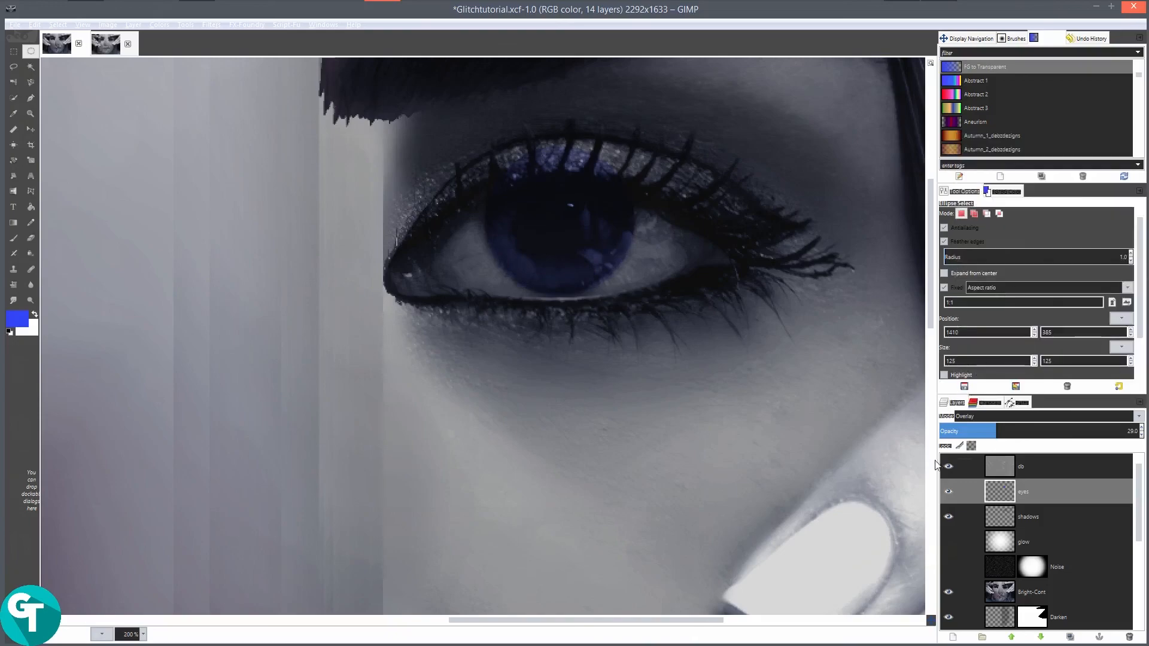
click(983, 417)
click(998, 332)
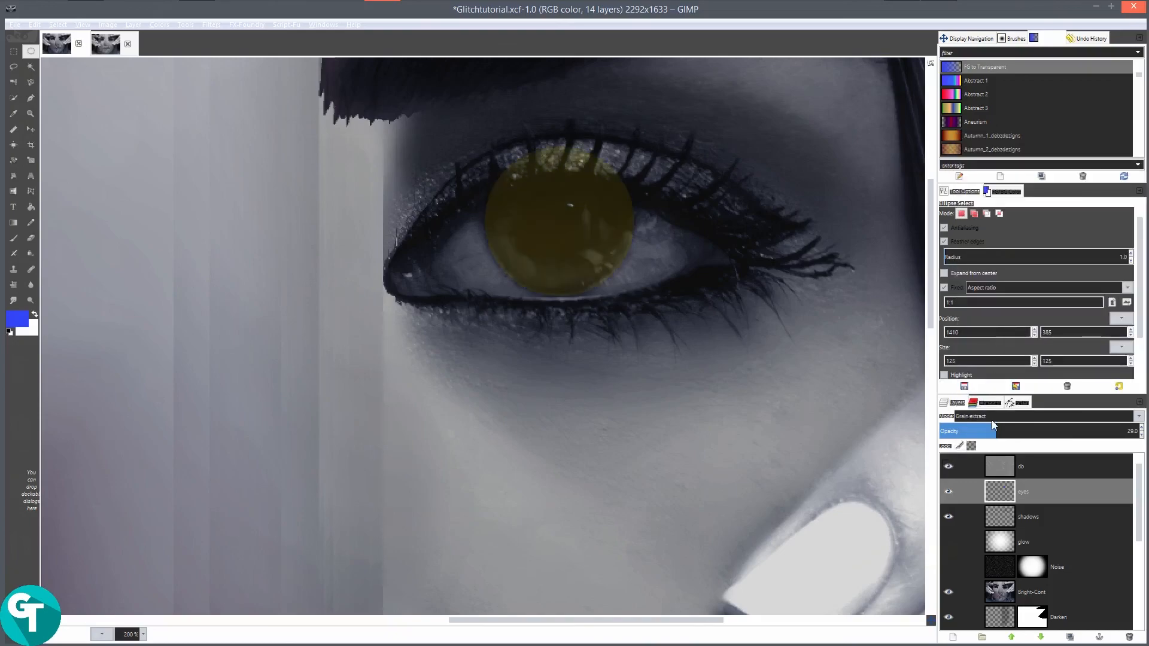
click(992, 417)
click(997, 340)
click(1005, 416)
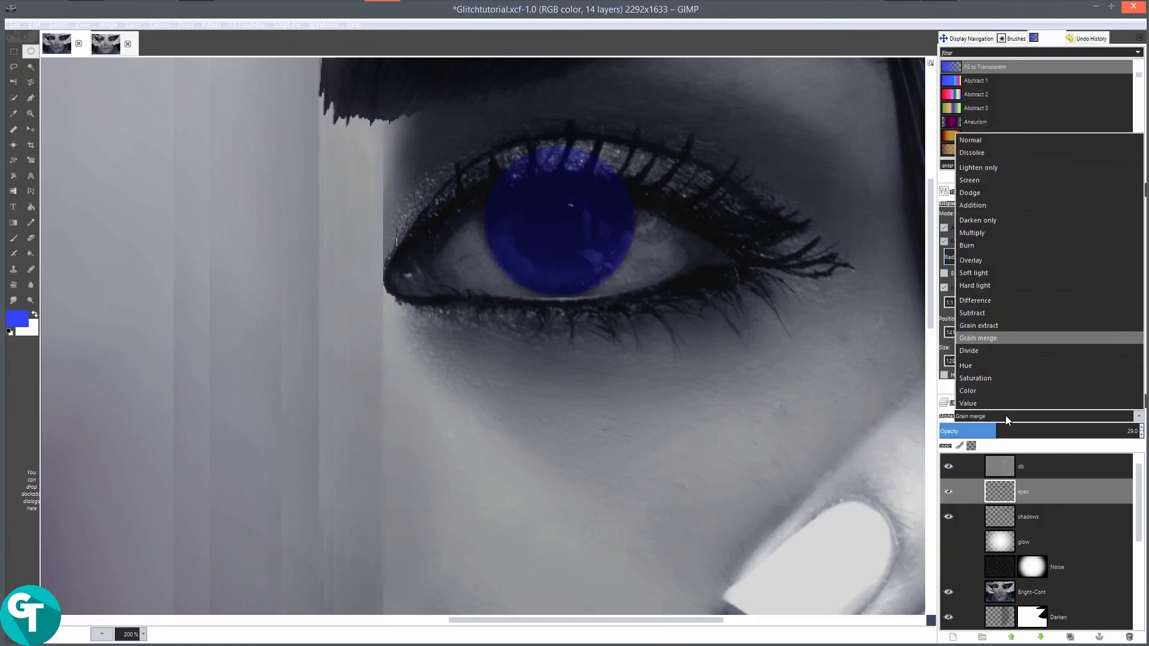
click(987, 194)
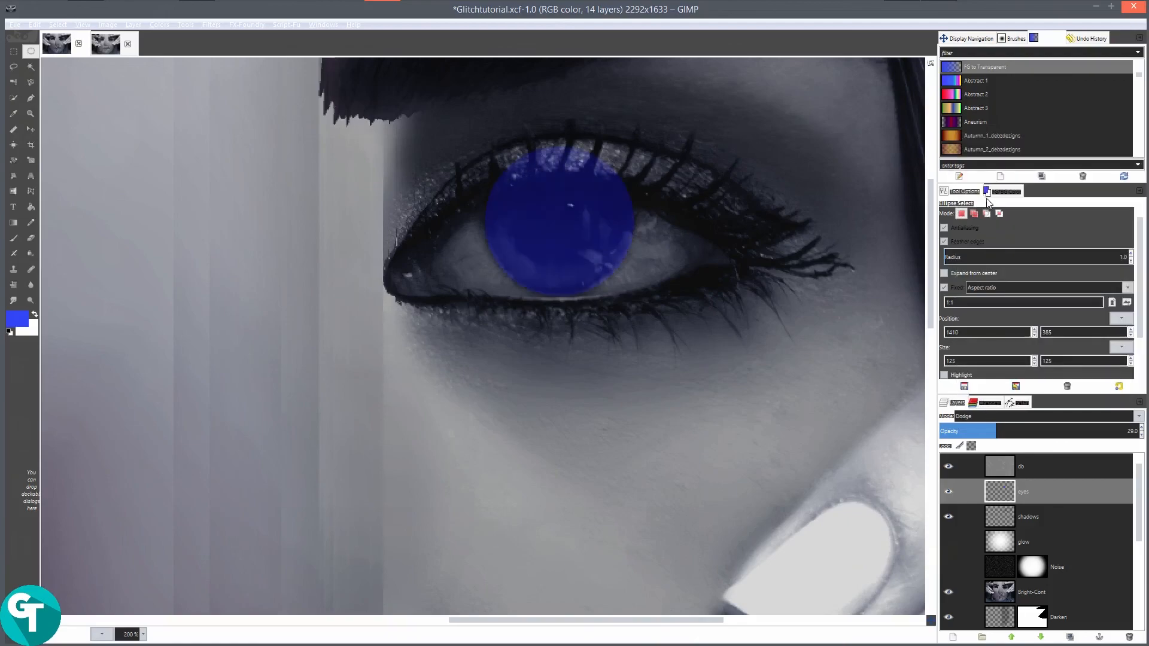
Set the eyes layer's blend mode to Multiply and raise its opacity to 100.
click(1007, 413)
click(1000, 228)
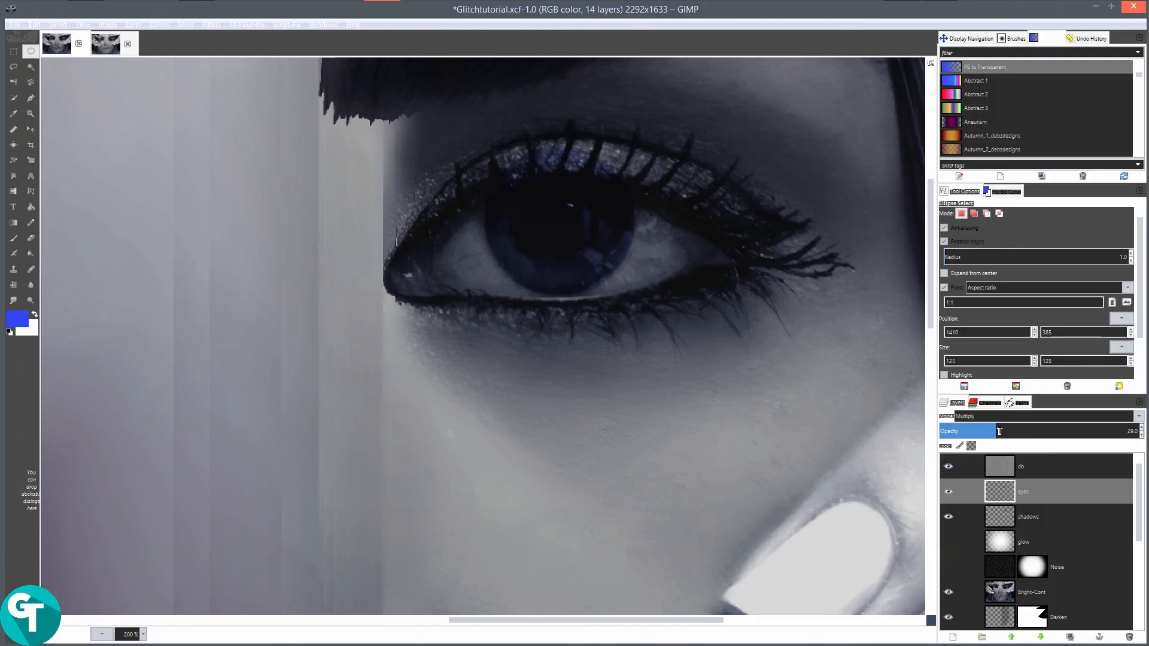
drag(999, 431, 1144, 432)
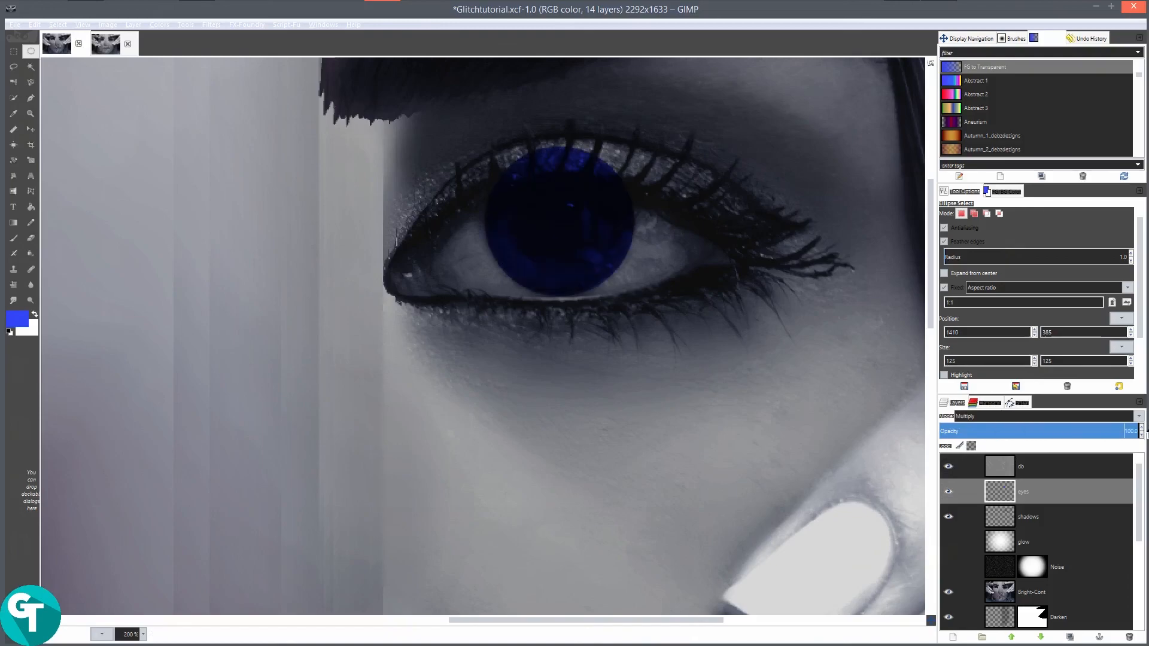
Add a white, full-opacity layer mask to the eyes layer.
right_click(1030, 487)
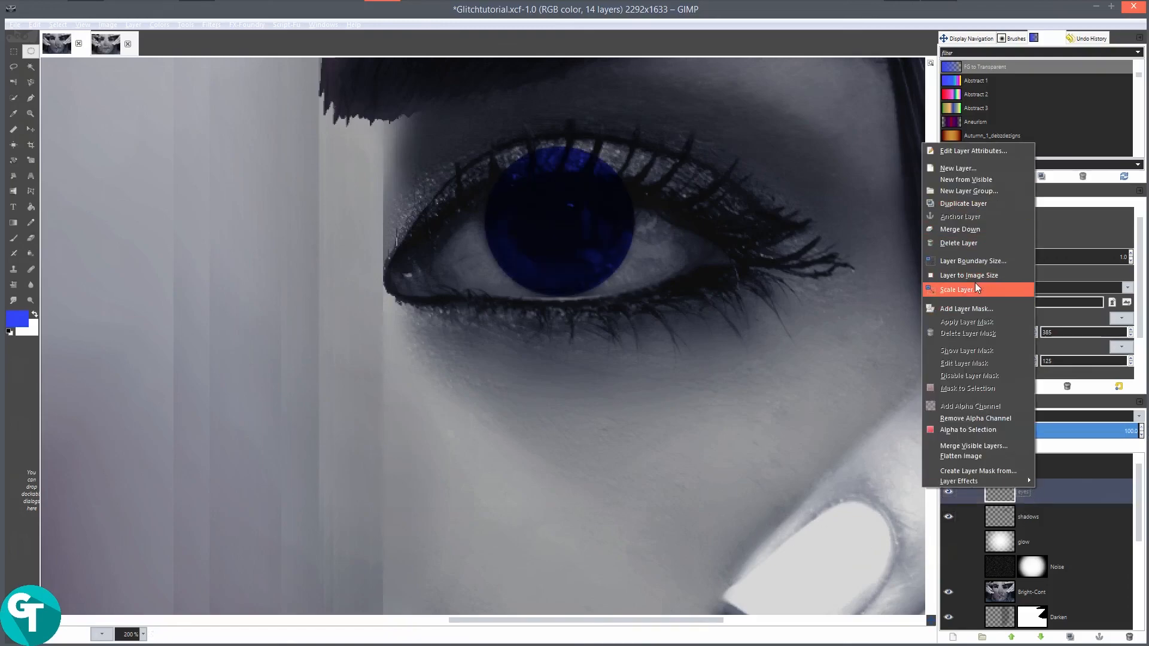
click(967, 309)
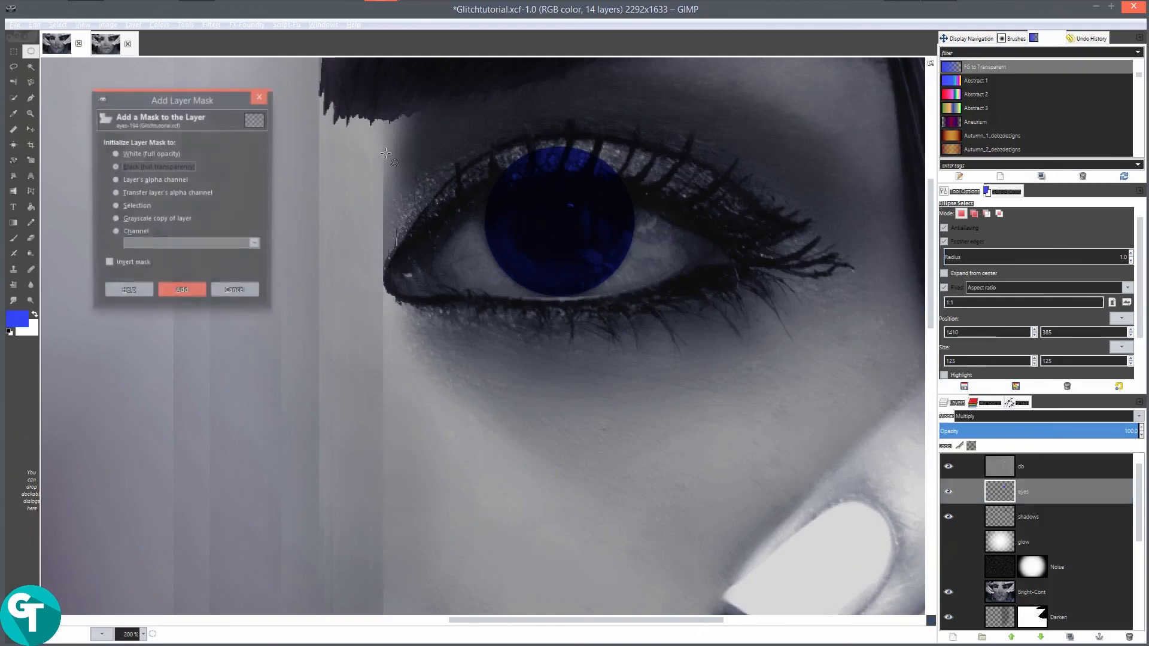
click(115, 154)
click(190, 295)
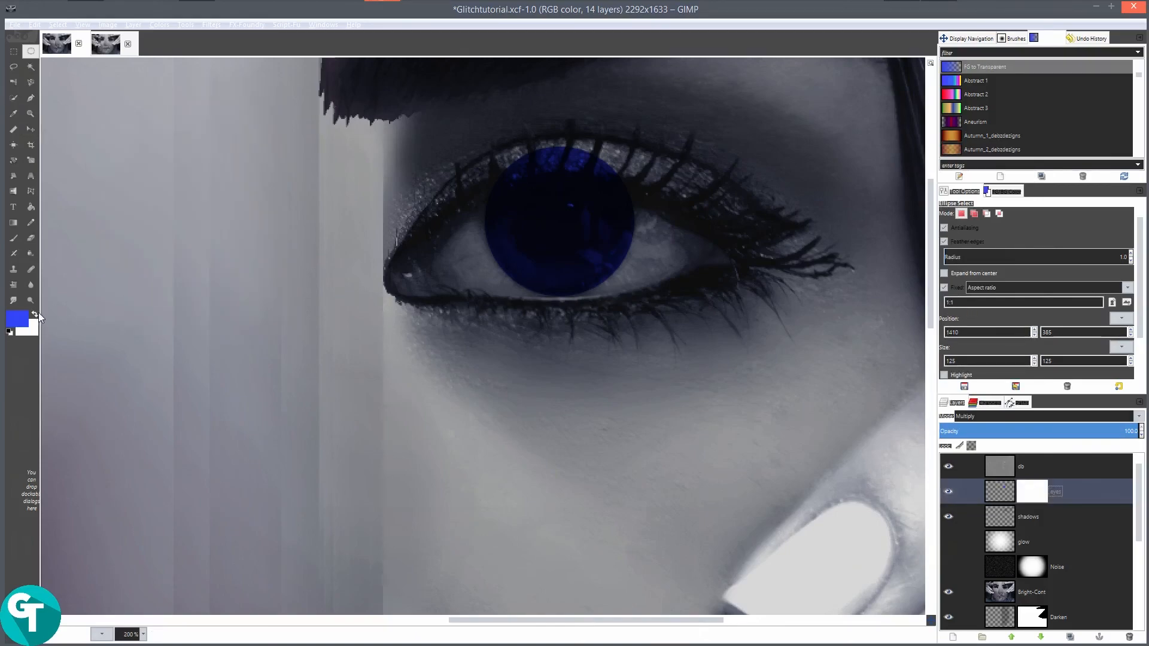
Paint black at 100 opacity on the eyes layer mask to hide the blue over the upper eyelid and lashes.
click(9, 333)
click(13, 240)
scroll(490, 179, up, 2)
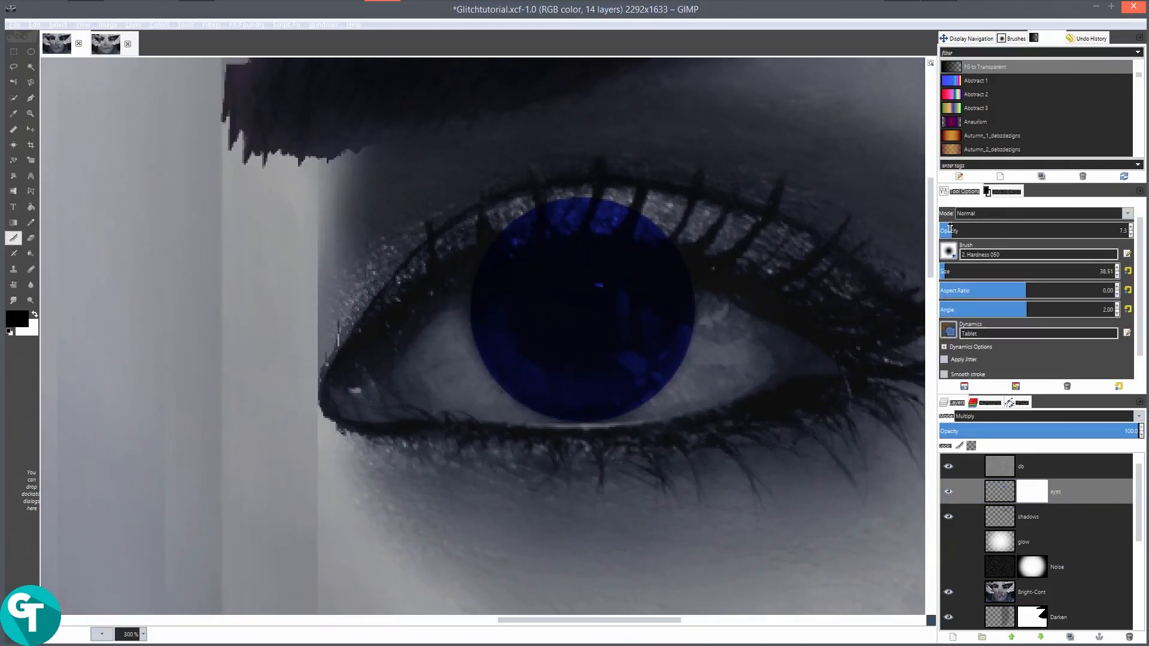
drag(951, 227, 1147, 224)
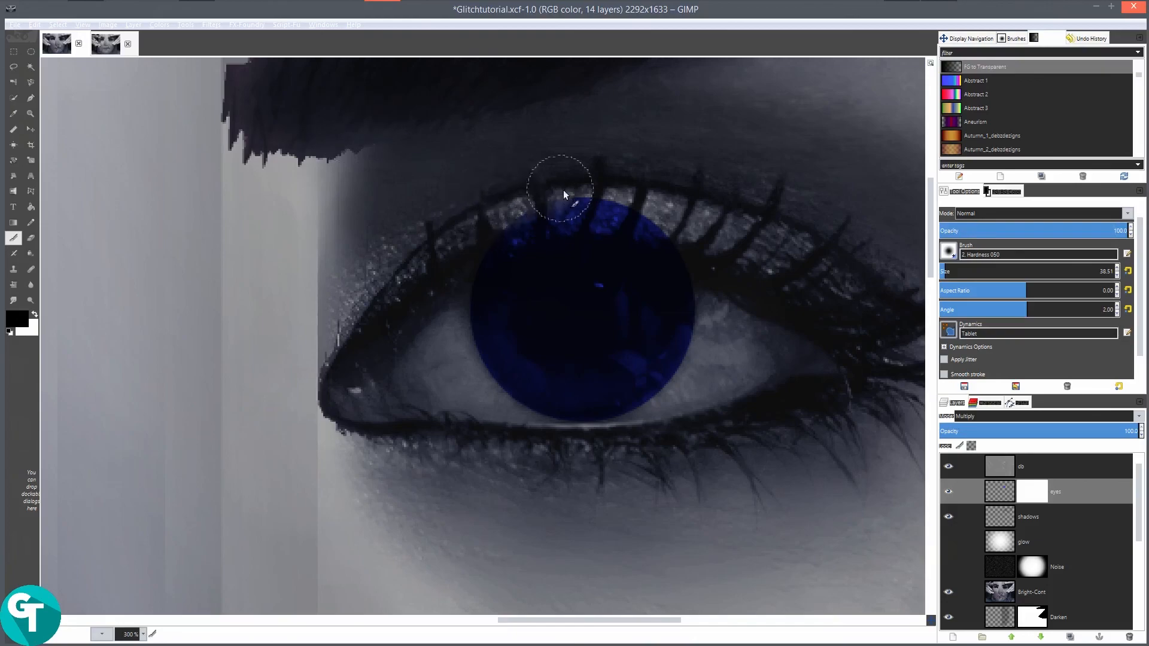
mouse_move(494, 226)
mouse_down()
mouse_move(604, 196)
mouse_move(644, 200)
mouse_move(648, 225)
mouse_up()
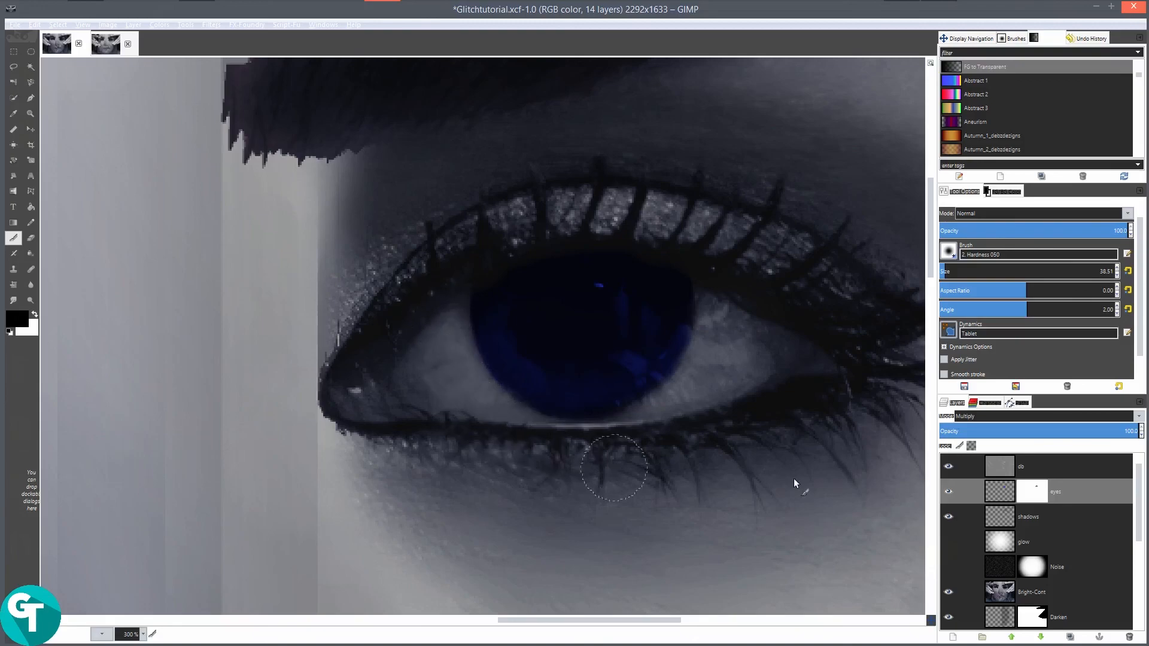
Soften the eyes layer mask with a Gaussian Blur of radius 5.0.
click(221, 27)
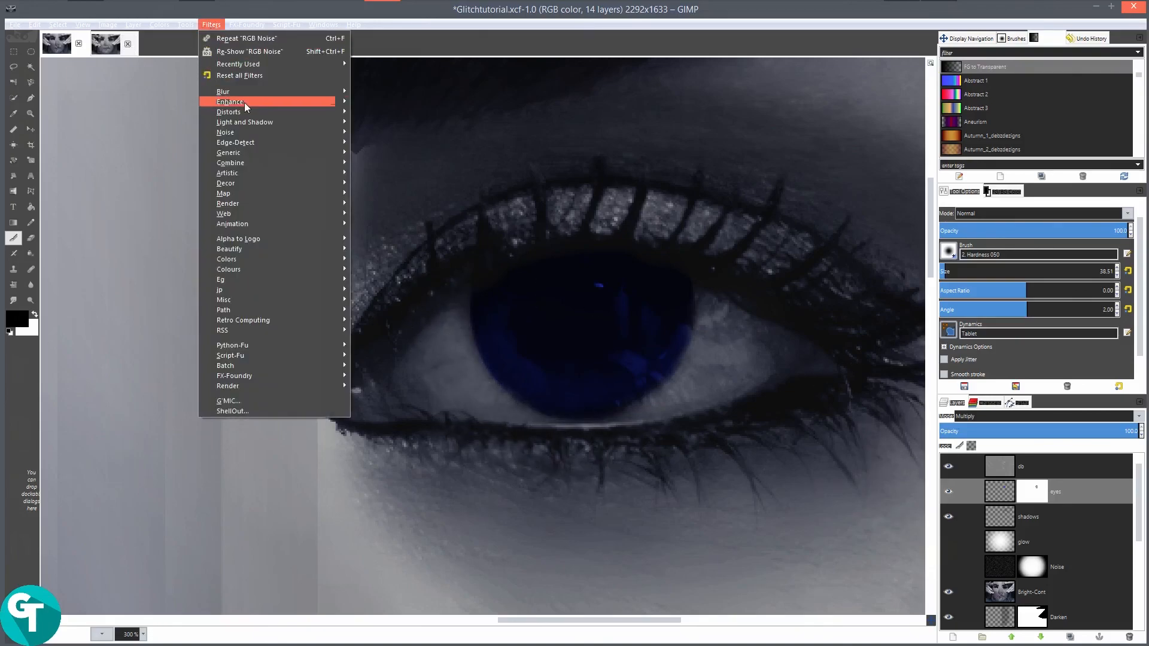
mouse_move(335, 91)
click(400, 118)
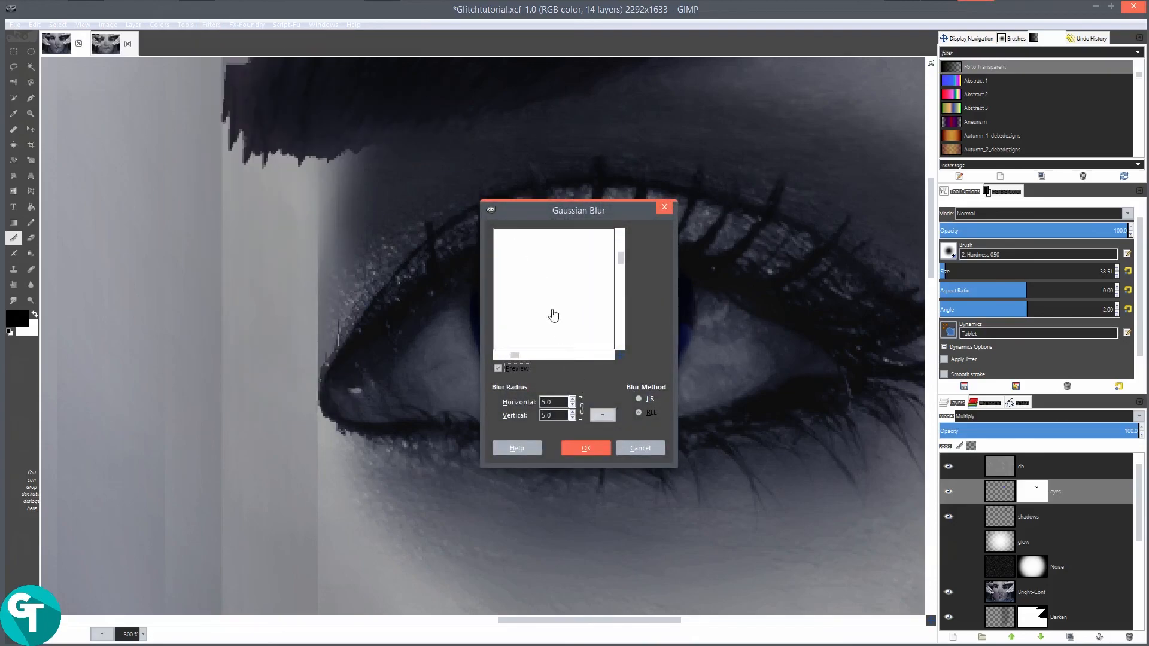
click(586, 448)
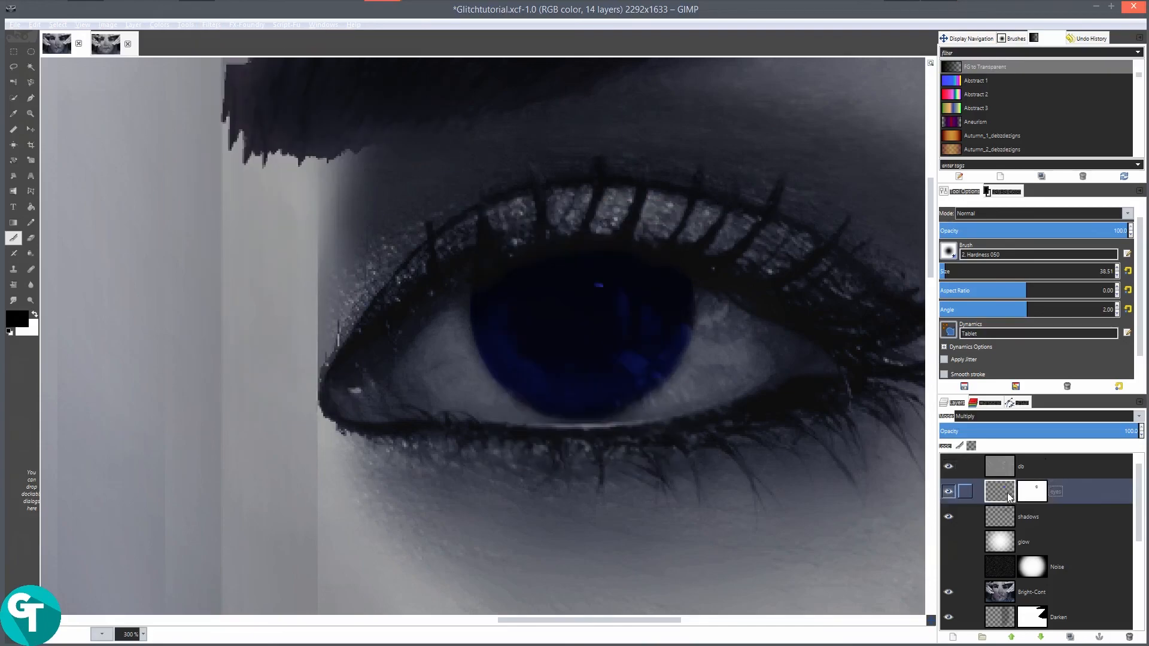
Apply a Gaussian Blur of radius 5.0 to the blue iris fill on the eyes layer itself.
click(213, 25)
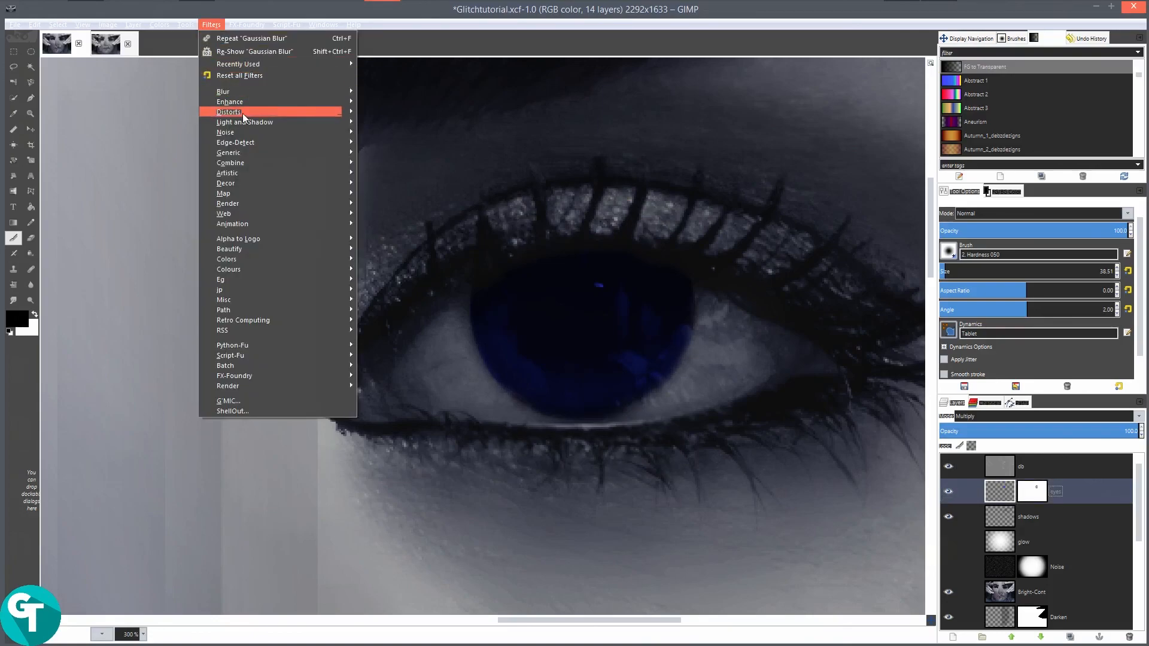
mouse_move(242, 93)
click(436, 112)
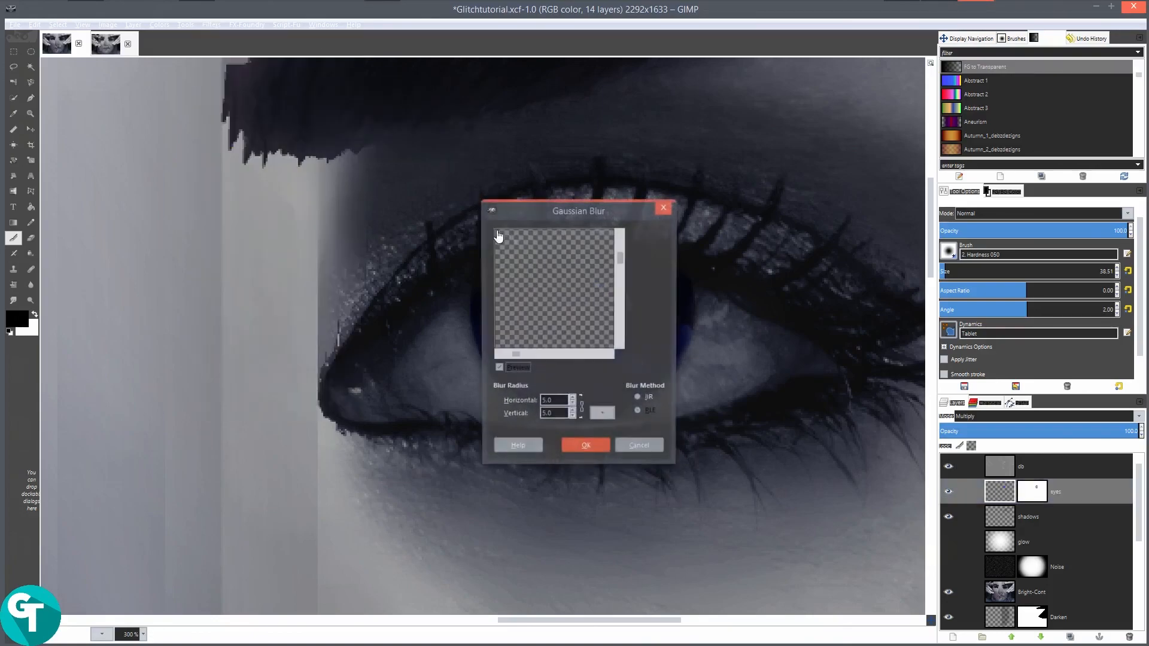
click(586, 448)
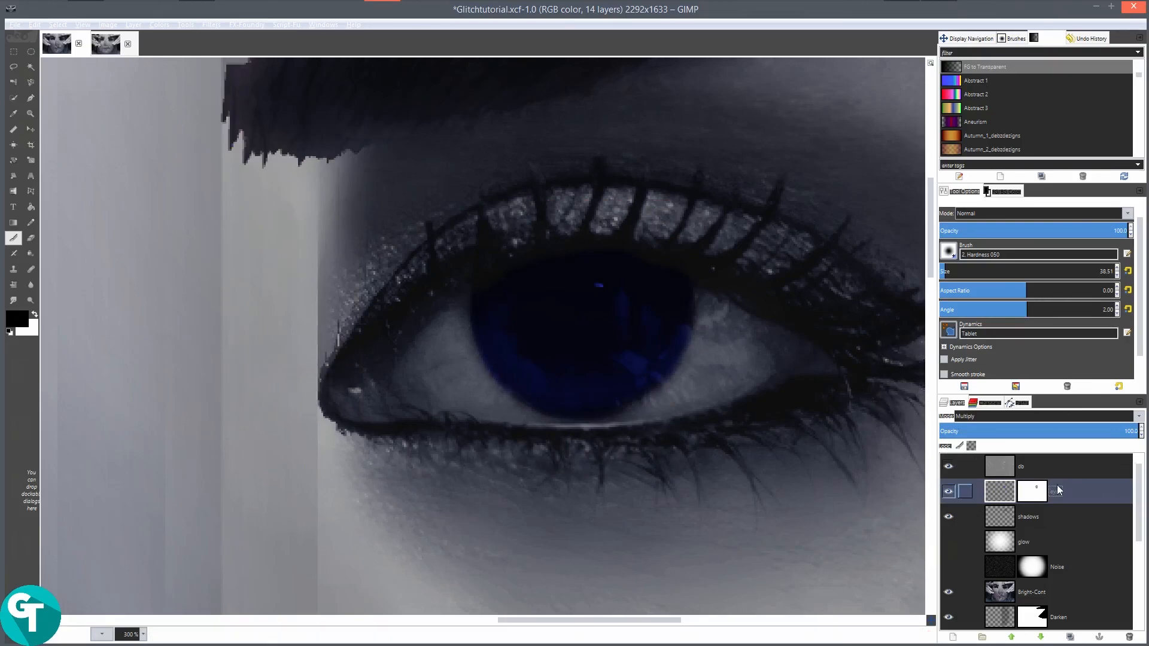
Try Hue on the eyes layer, set its blend mode to Color instead, and lower its opacity to 15.9.
click(1006, 415)
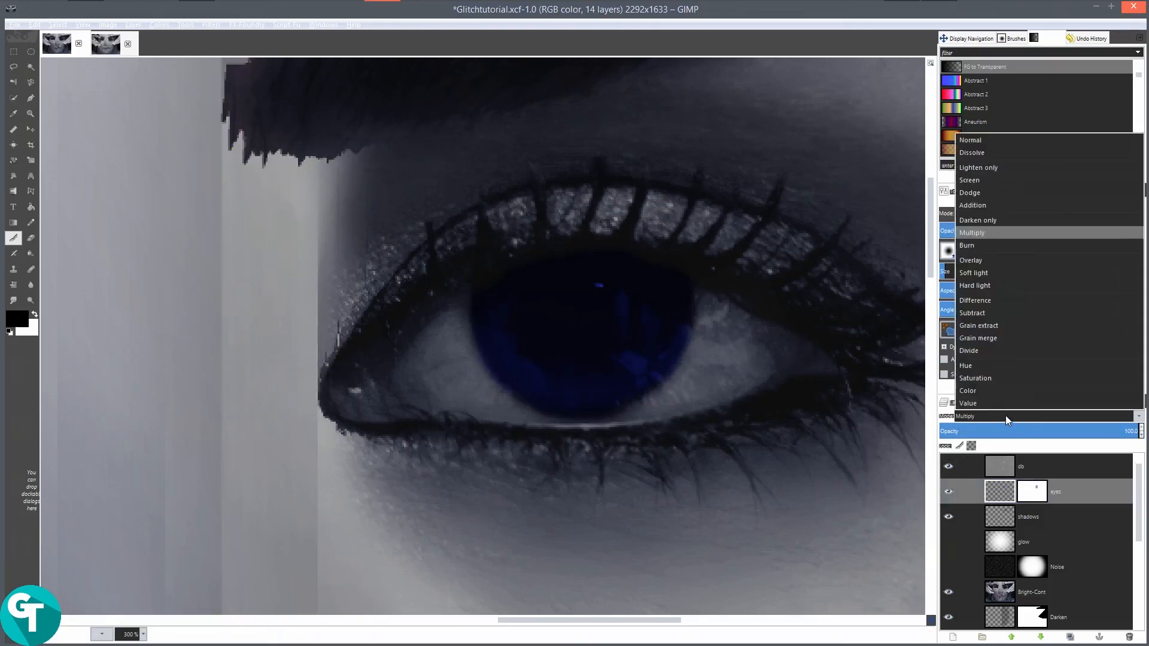
click(986, 366)
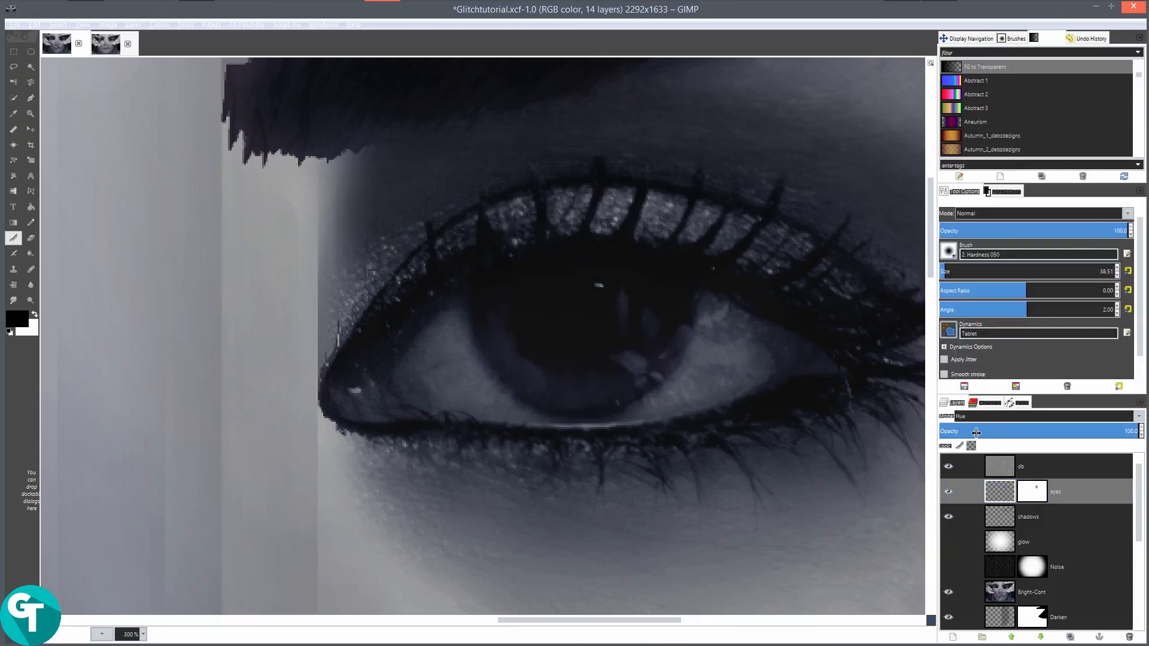
click(977, 418)
click(982, 390)
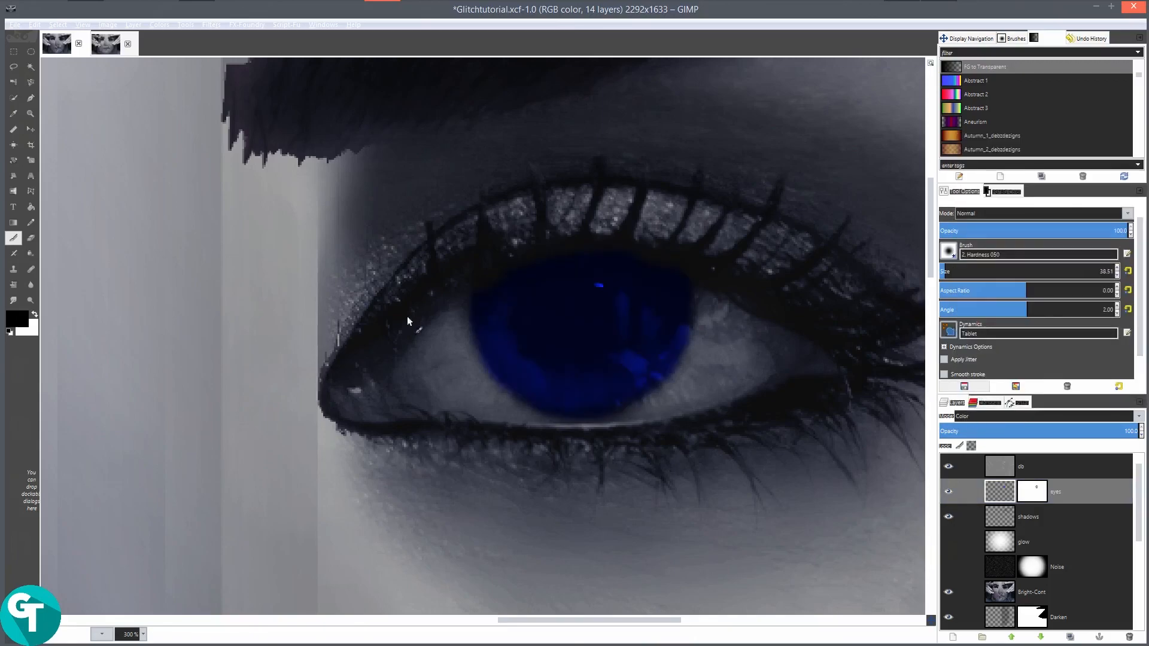
scroll(642, 376, down, 1)
scroll(642, 376, down, 1)
drag(1068, 433, 972, 450)
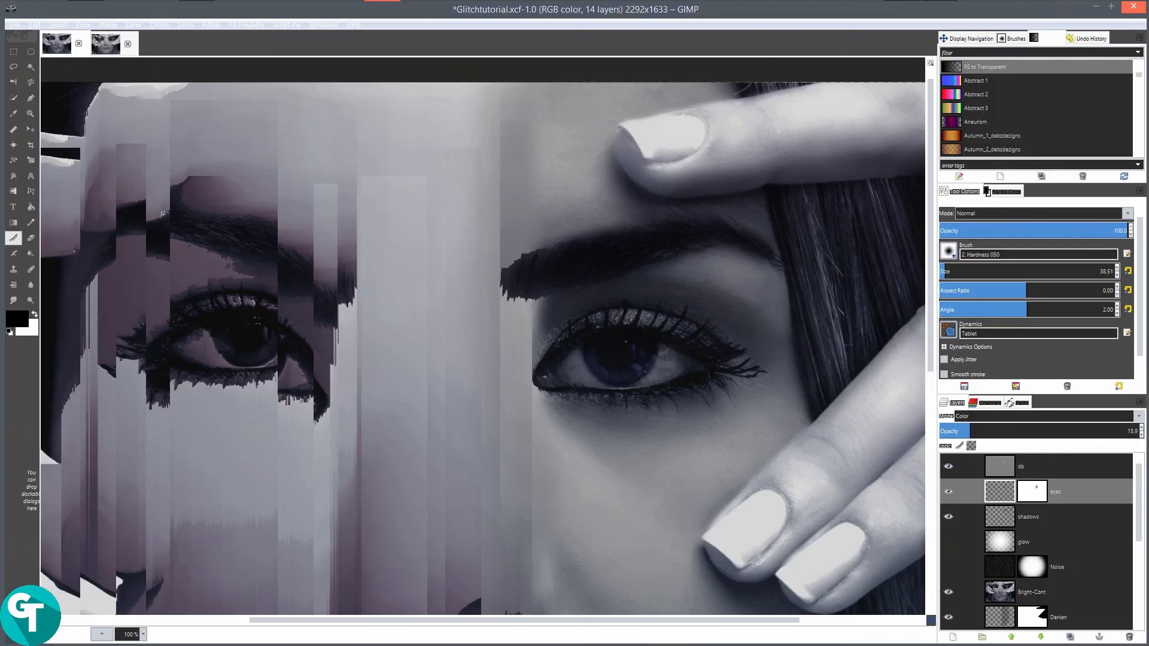
Brighten the blue iris on the db layer with the Dodge tool at brush size 116.92.
click(31, 300)
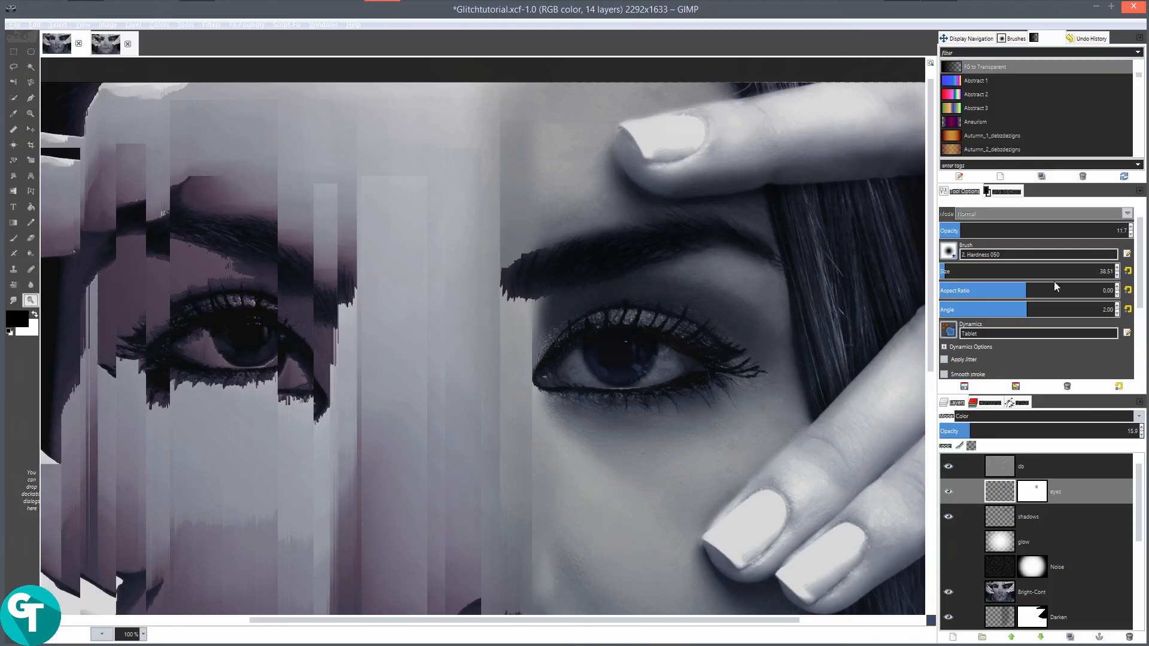
scroll(984, 327, down, 2)
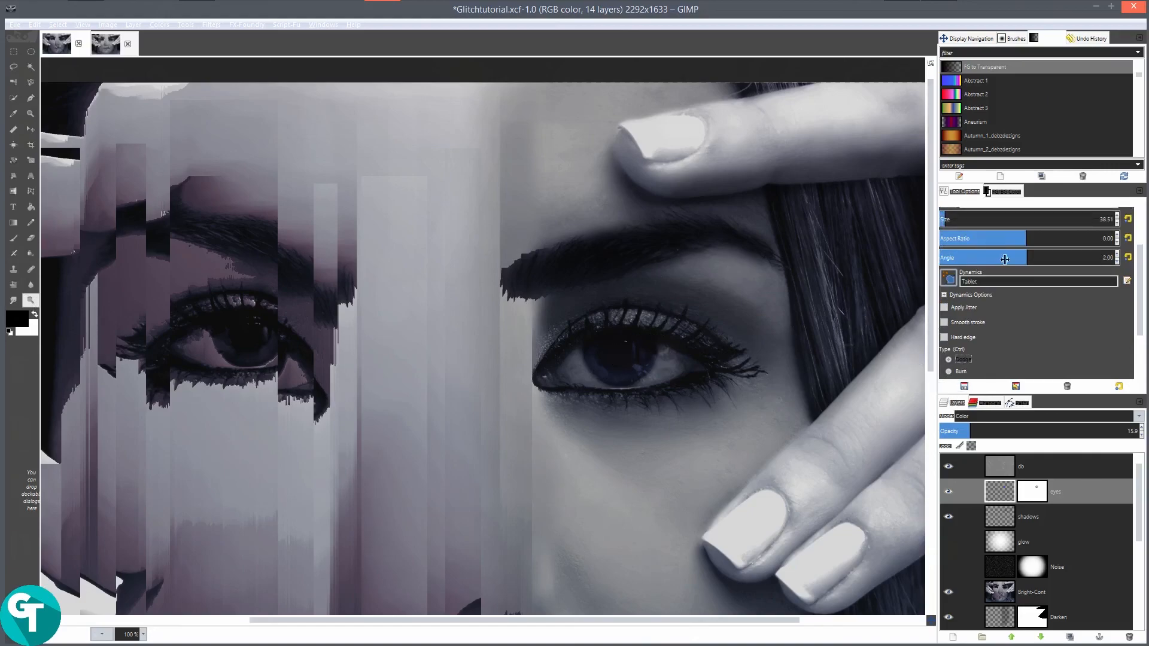
click(959, 219)
scroll(993, 264, up, 4)
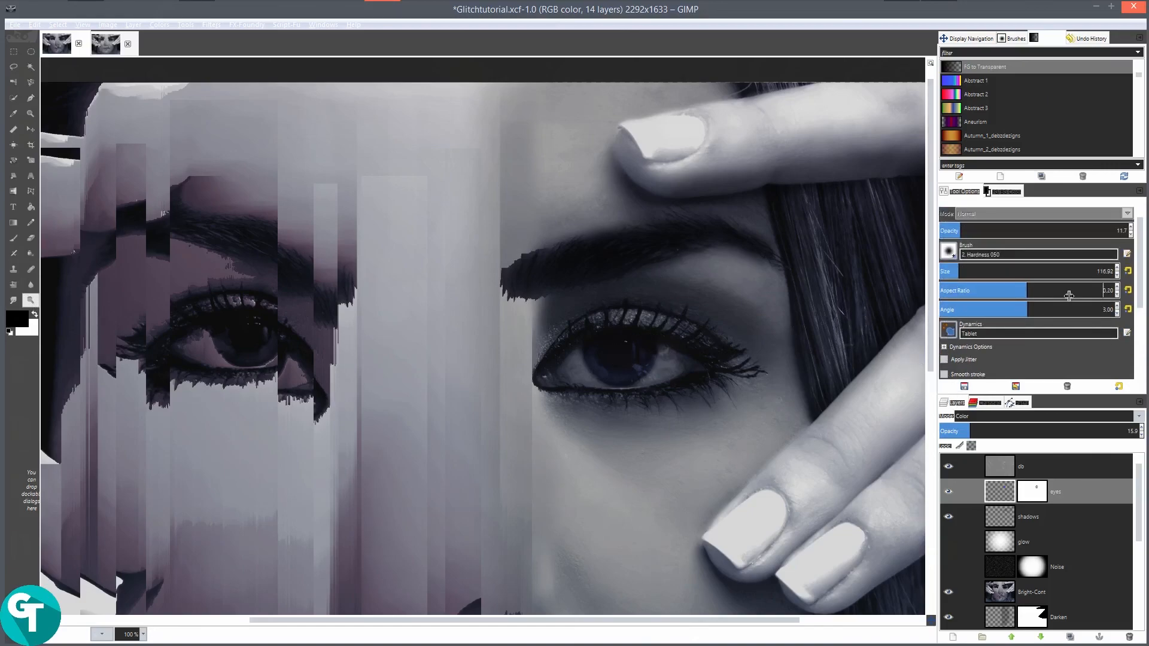
scroll(609, 354, up, 2)
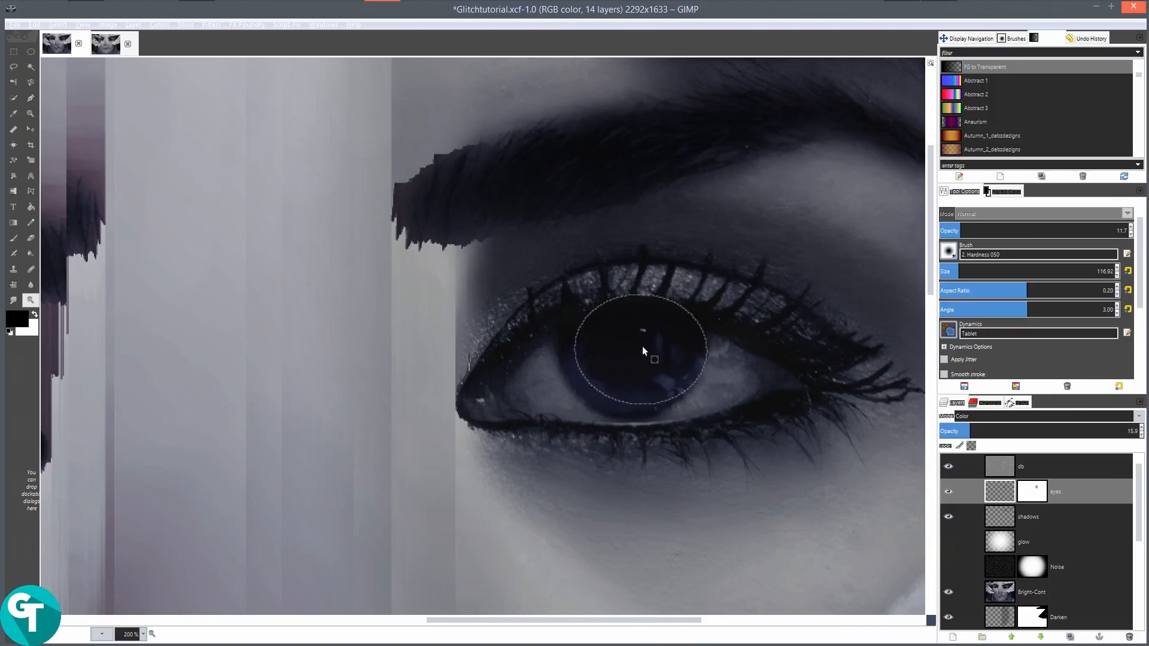
click(1030, 465)
mouse_move(634, 348)
mouse_down()
mouse_move(610, 357)
mouse_move(620, 372)
mouse_move(631, 382)
mouse_move(652, 372)
mouse_move(660, 346)
mouse_move(648, 340)
mouse_move(629, 358)
mouse_move(556, 354)
mouse_move(589, 348)
mouse_move(622, 365)
mouse_up()
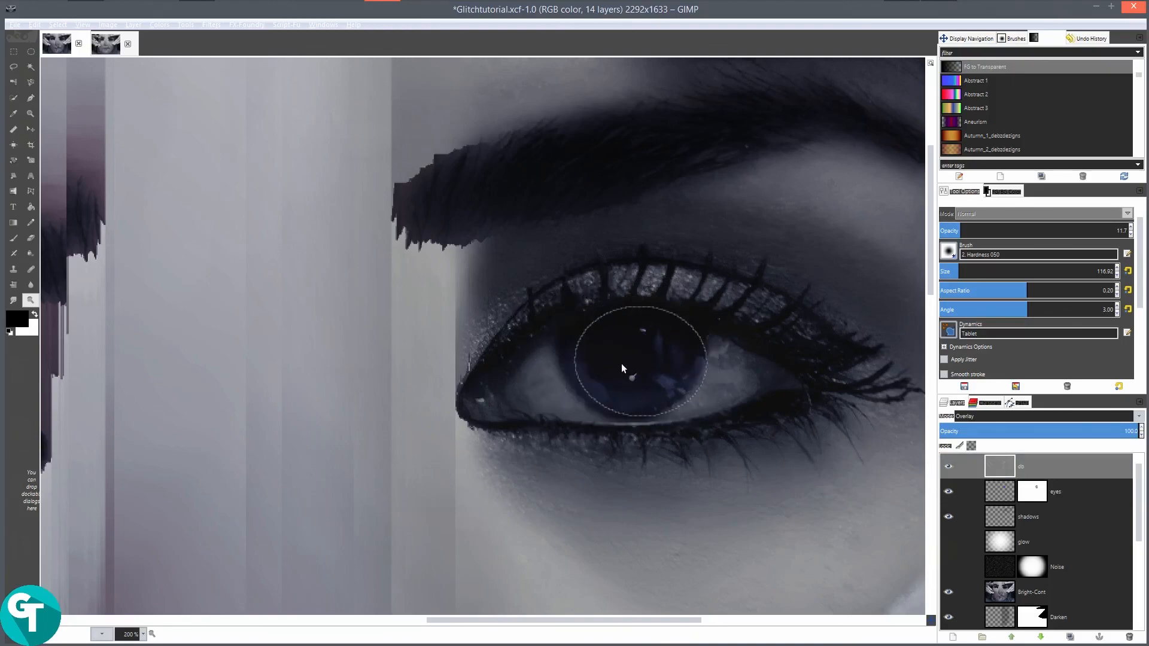
Toggle the db layer to compare the result, and make the glow and Noise layers visible.
scroll(639, 357, down, 4)
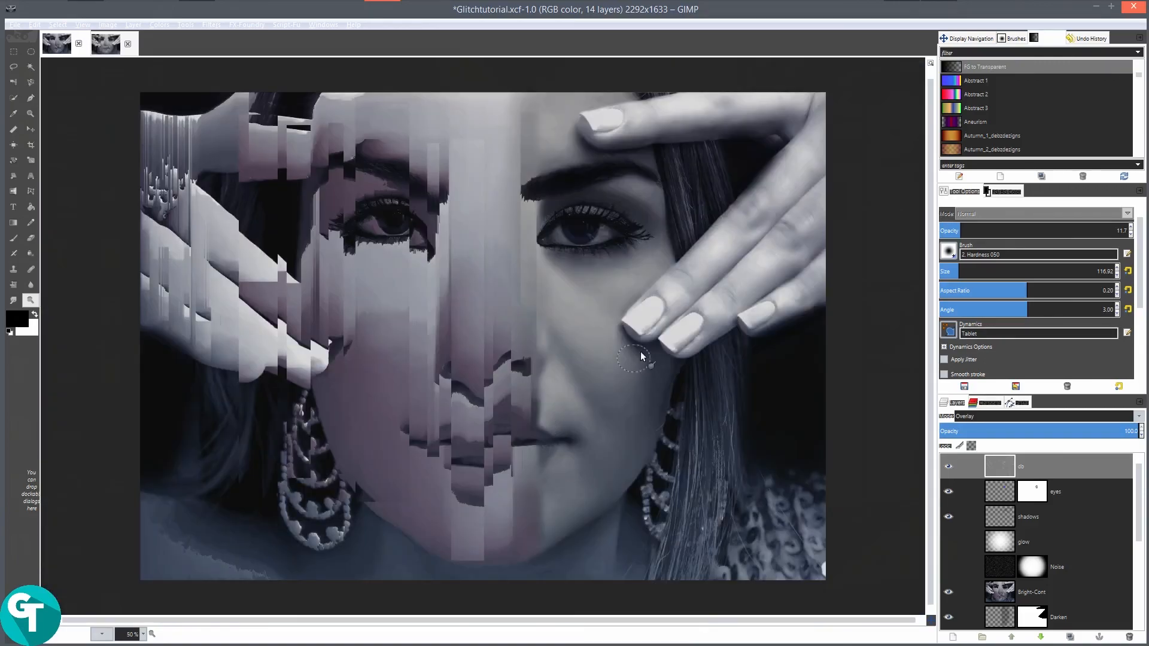
click(949, 467)
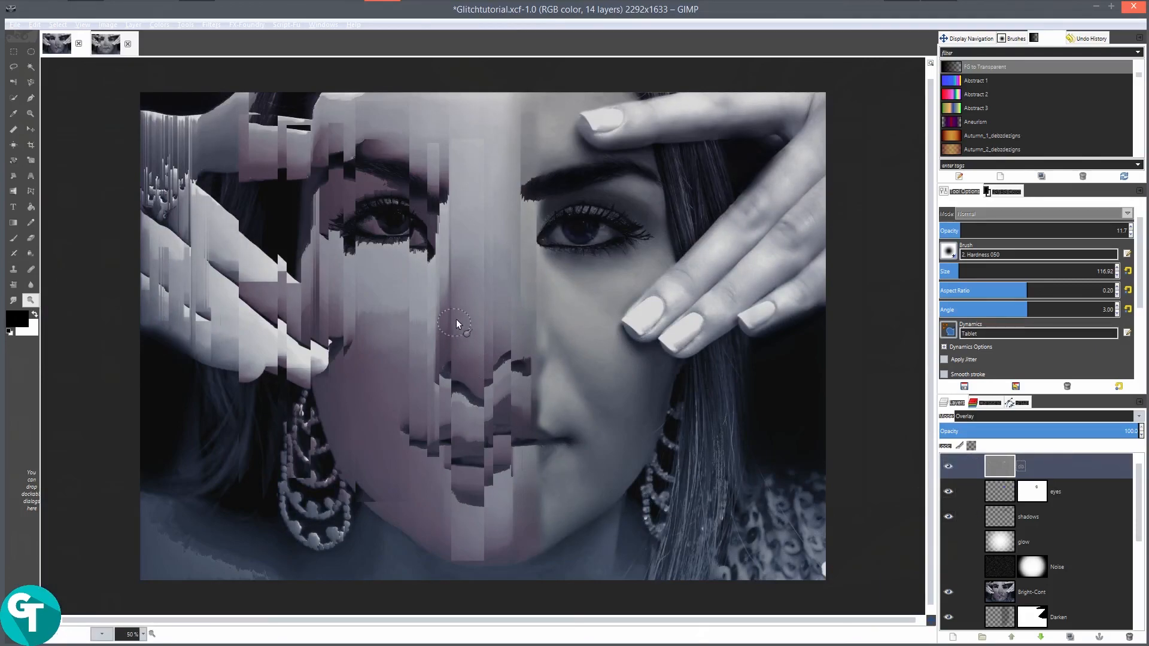
click(949, 542)
click(949, 567)
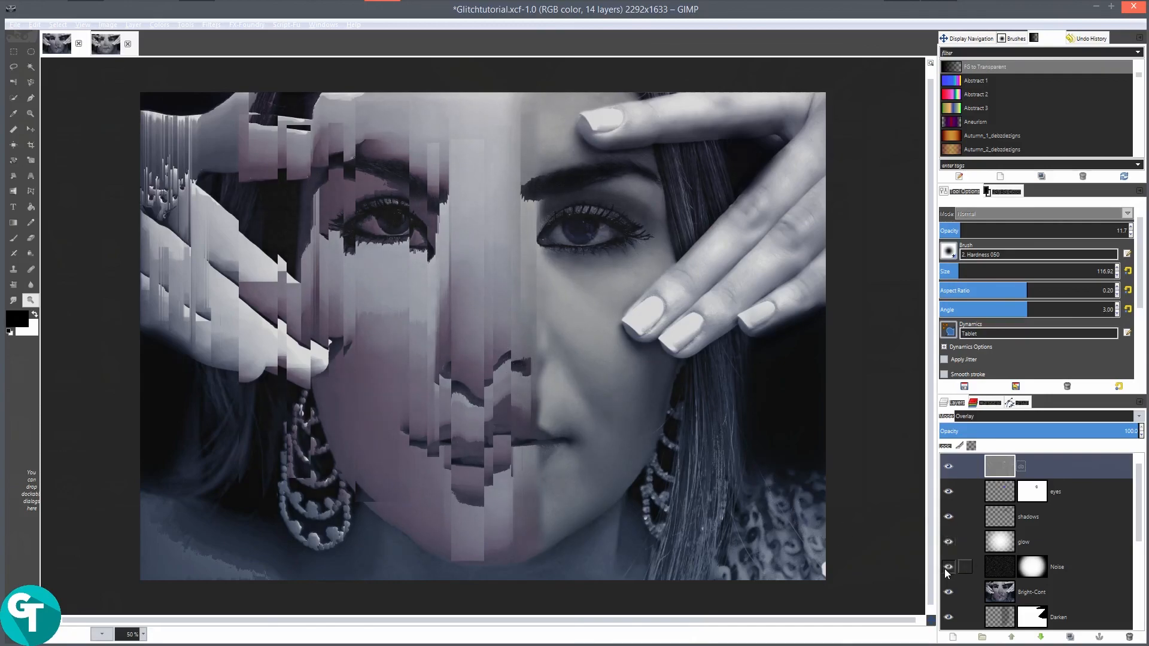
Set the glow layer's opacity to 9.3 and the Noise layer's opacity to 67.4.
click(1020, 542)
drag(950, 434, 957, 433)
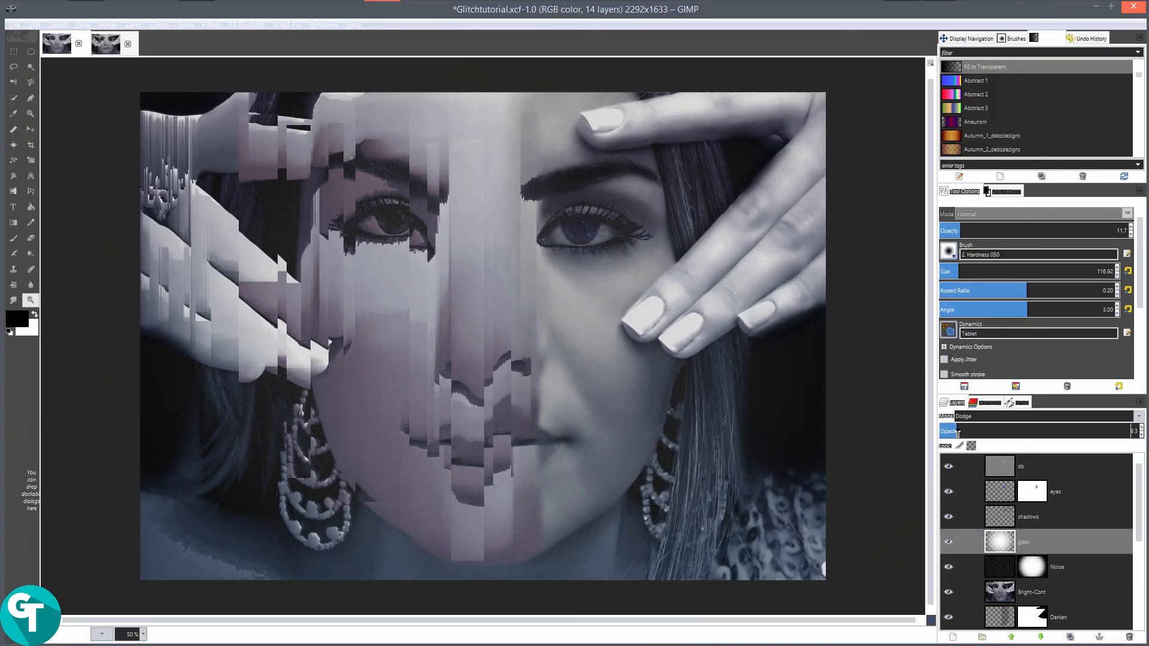
scroll(530, 335, down, 2)
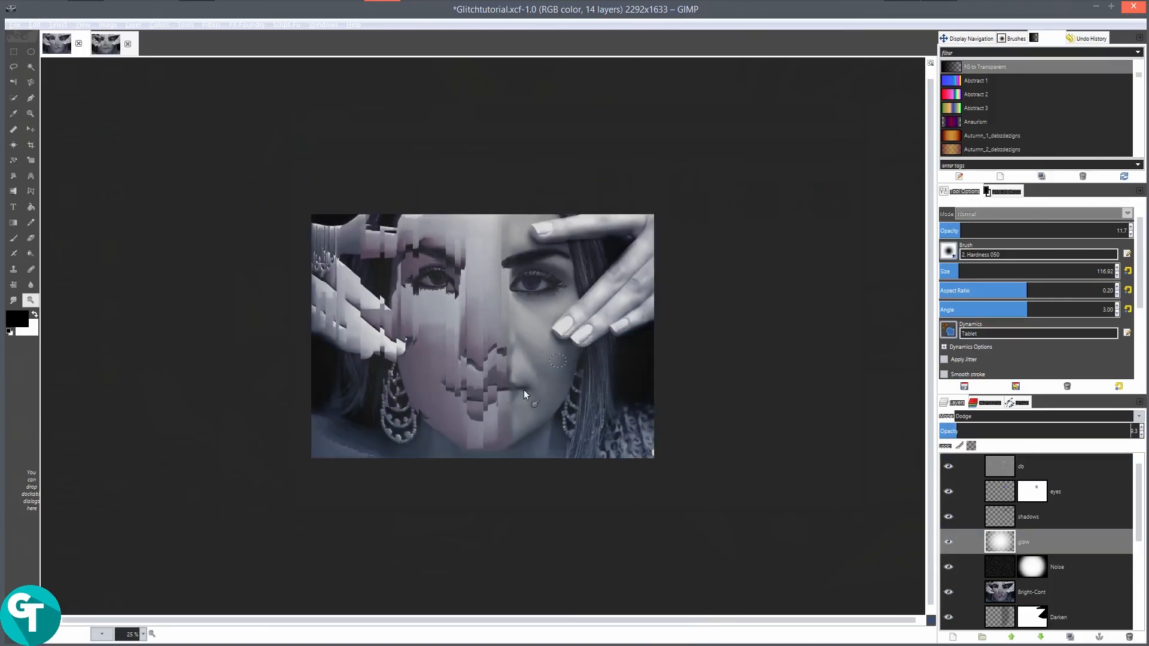
scroll(559, 403, up, 1)
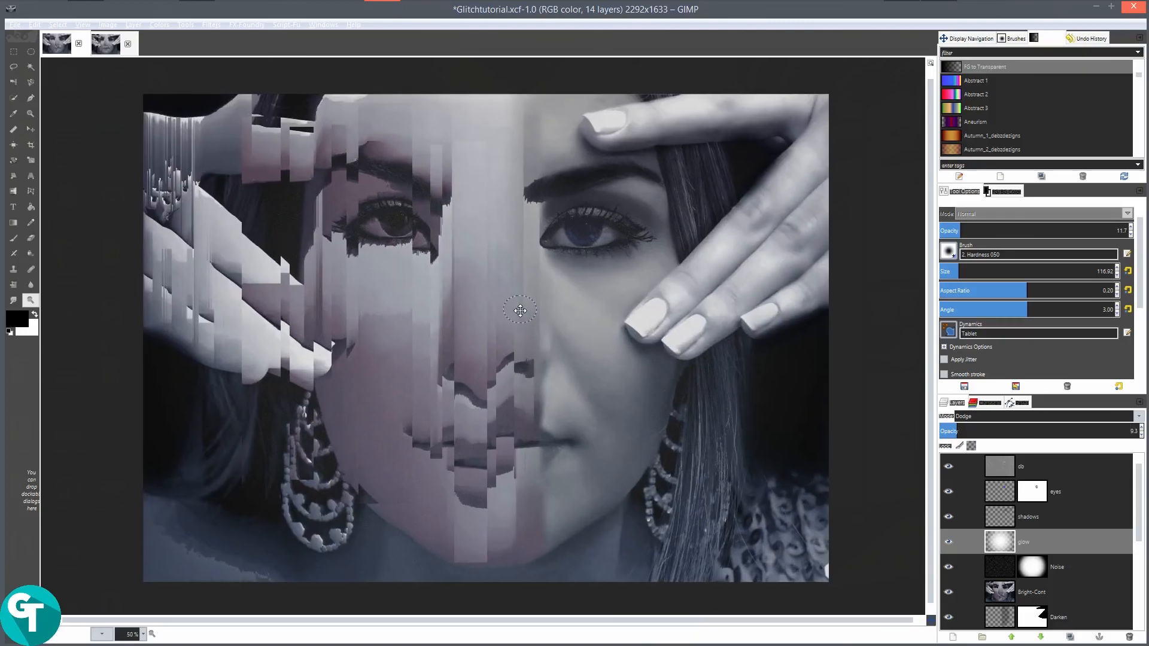
click(1003, 563)
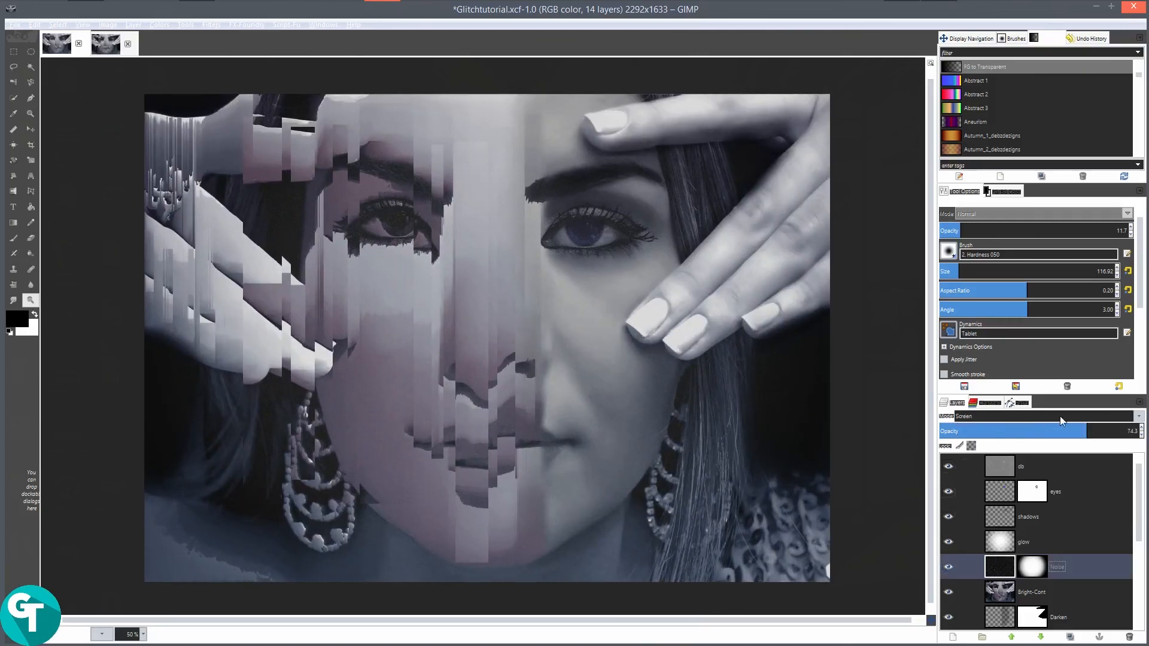
drag(1087, 434, 1081, 433)
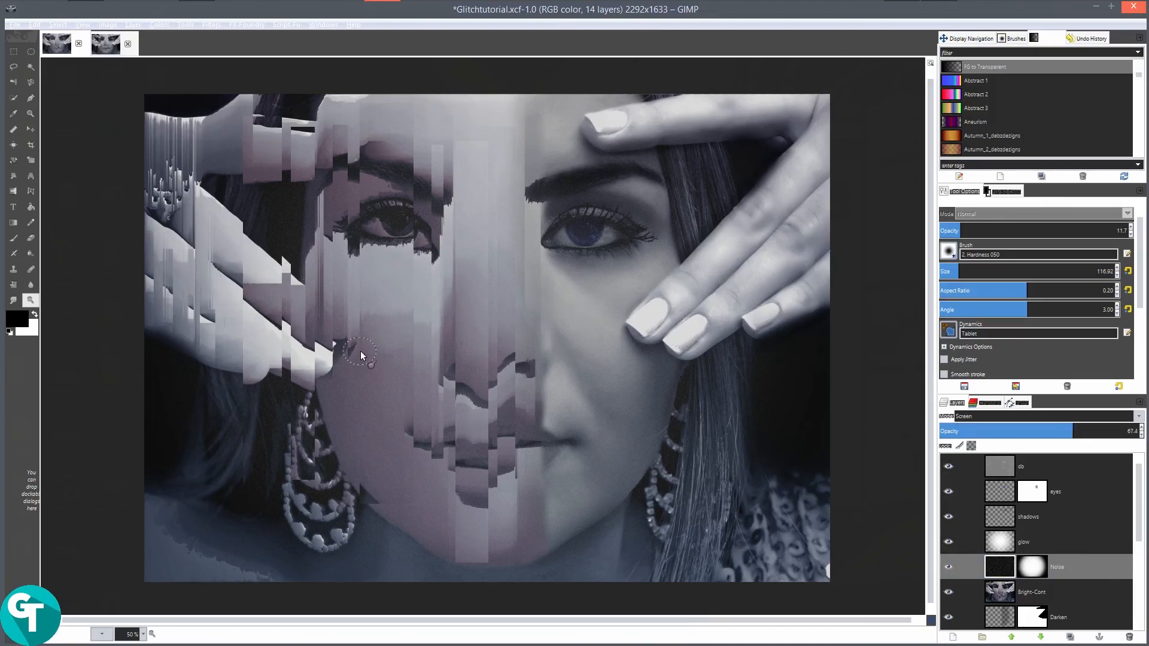
Review the whole portrait at different zoom levels and look through the lower layers of the stack.
key(minus)
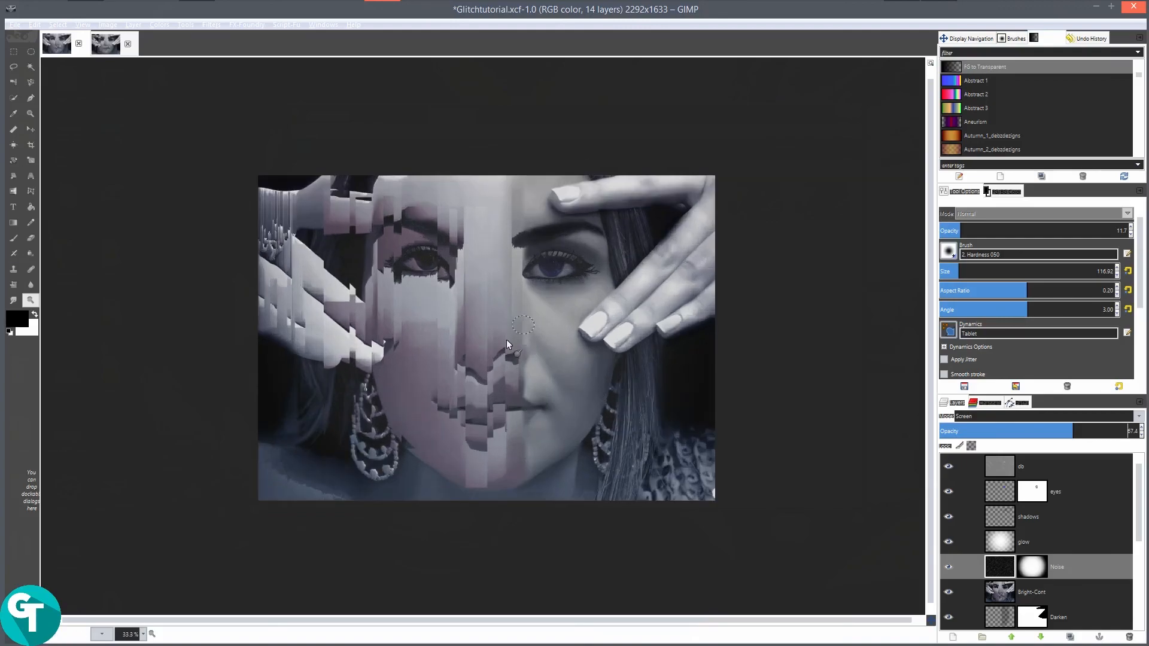
key(plus)
key(plus)
key(minus)
mouse_move(477, 313)
mouse_down()
mouse_move(502, 252)
mouse_move(485, 317)
mouse_up()
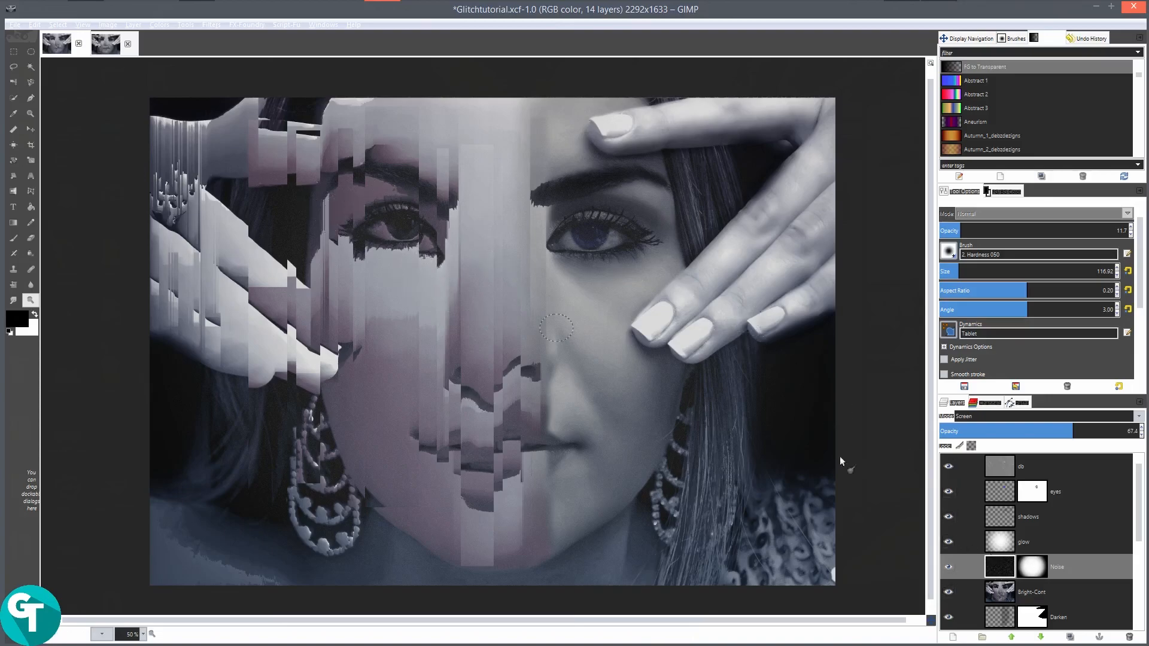
scroll(955, 566, down, 2)
scroll(953, 568, down, 2)
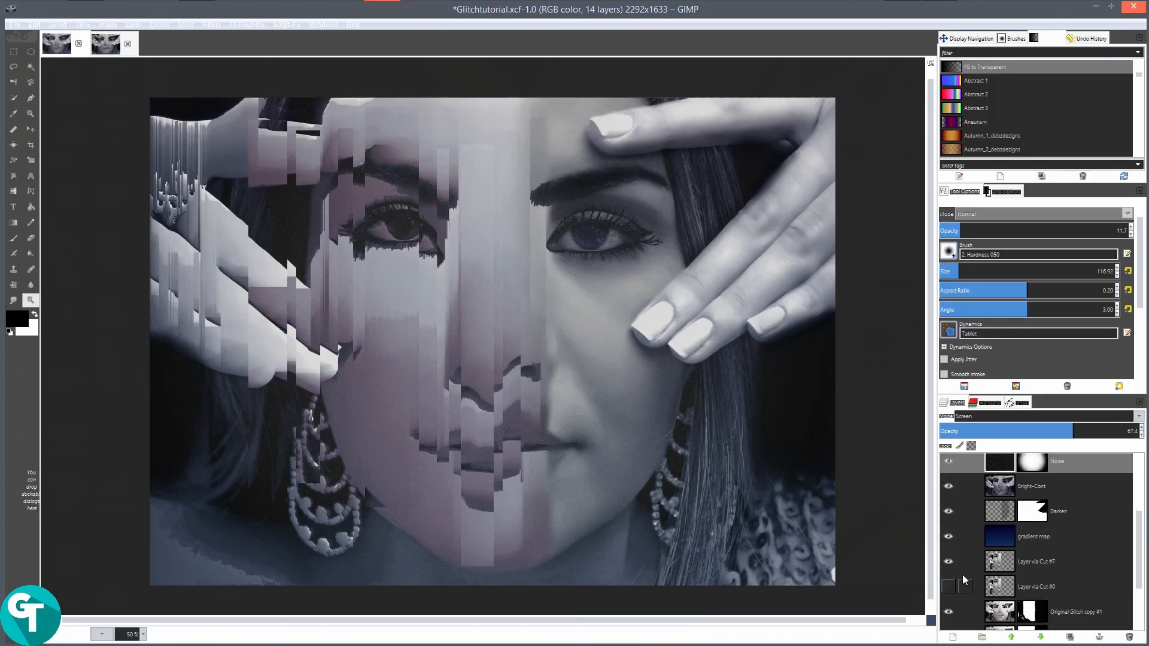
scroll(465, 359, down, 1)
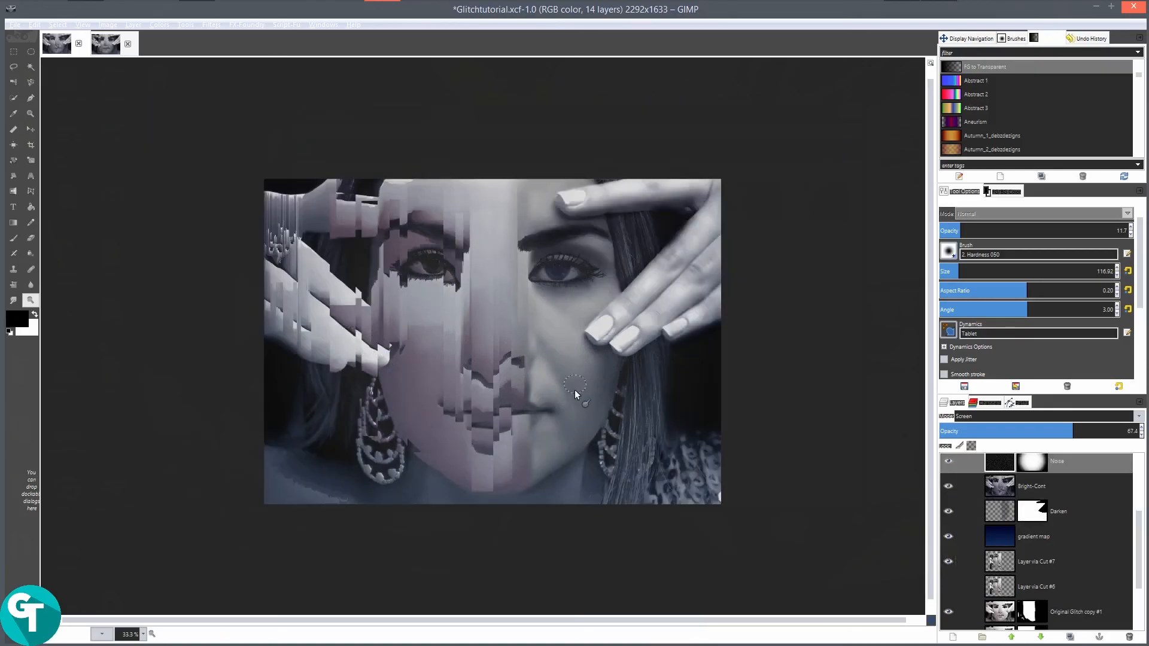
Check the whole portrait once more at 50% zoom and save the Glitchtutorial.xcf project.
scroll(576, 390, up, 2)
scroll(553, 283, down, 2)
scroll(483, 339, up, 1)
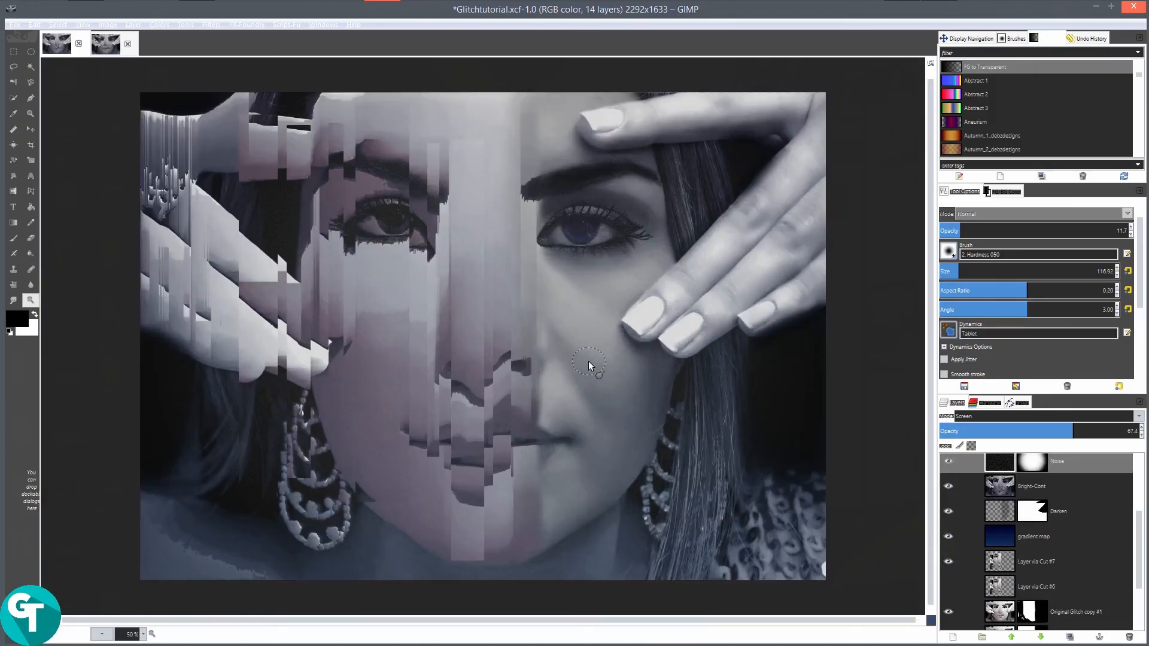
key(ctrl+s)
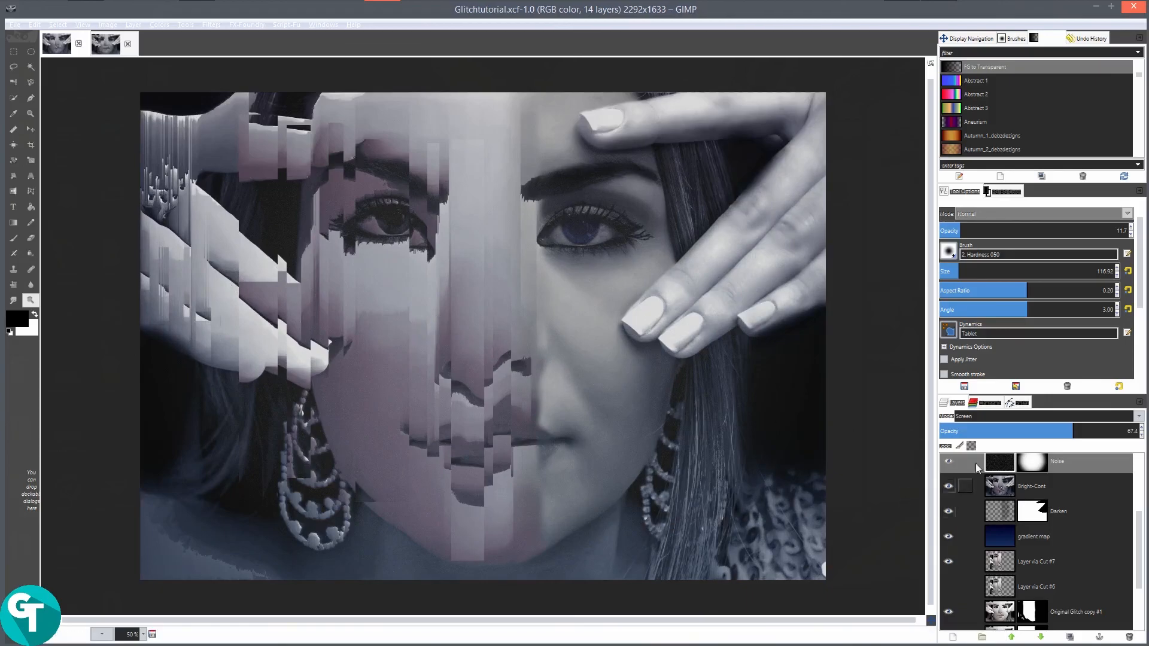
Export the portrait to the Glitch folder as the JPEG file Glitchtutorial.jpg at quality 90.
click(16, 25)
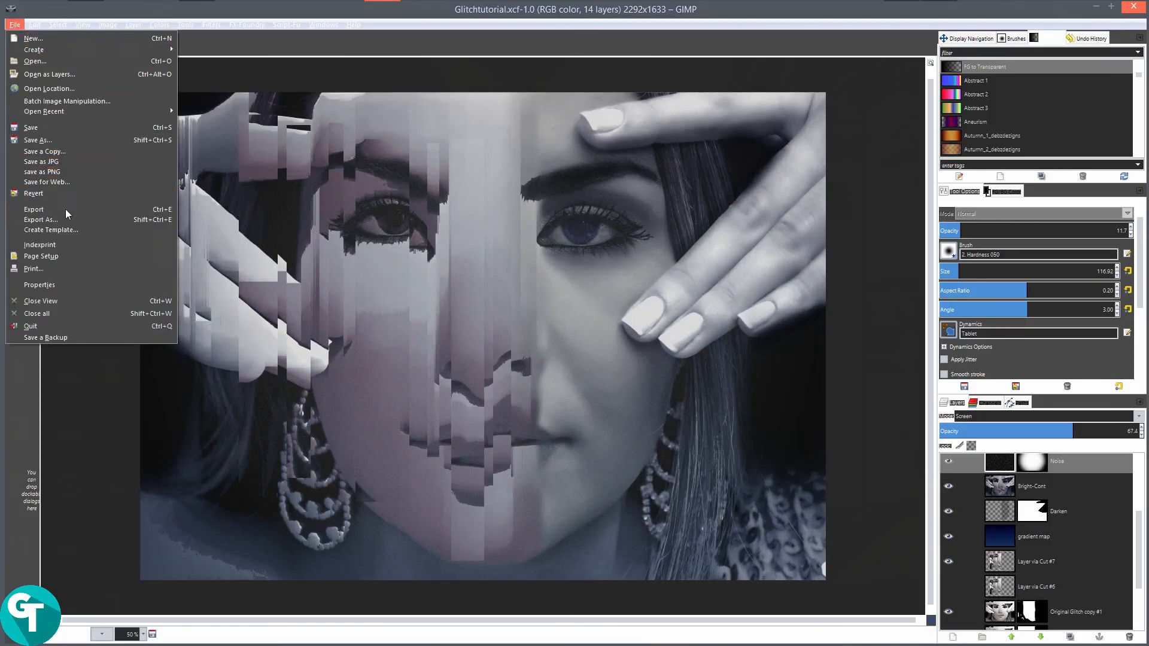
click(41, 220)
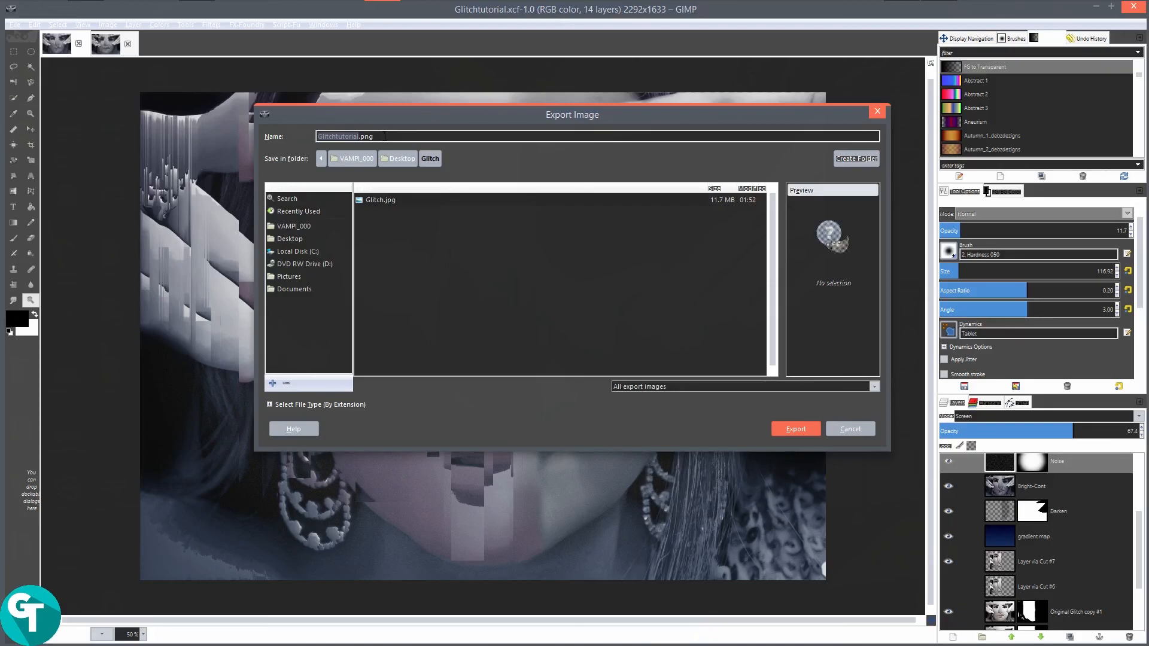
click(389, 137)
click(792, 428)
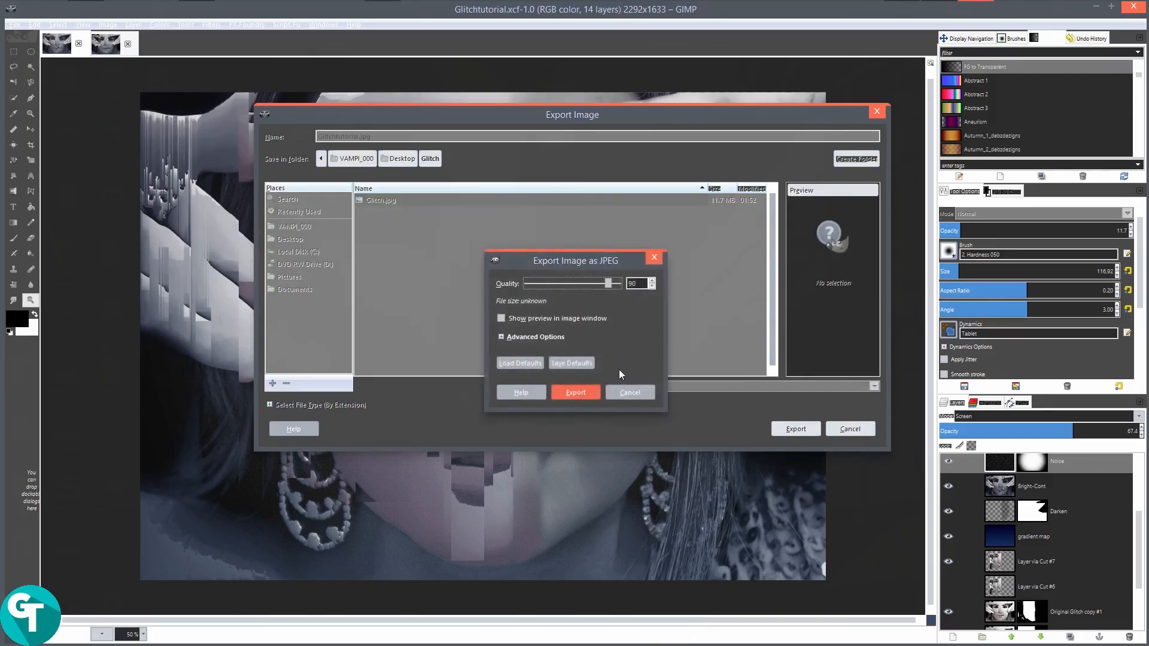
click(576, 392)
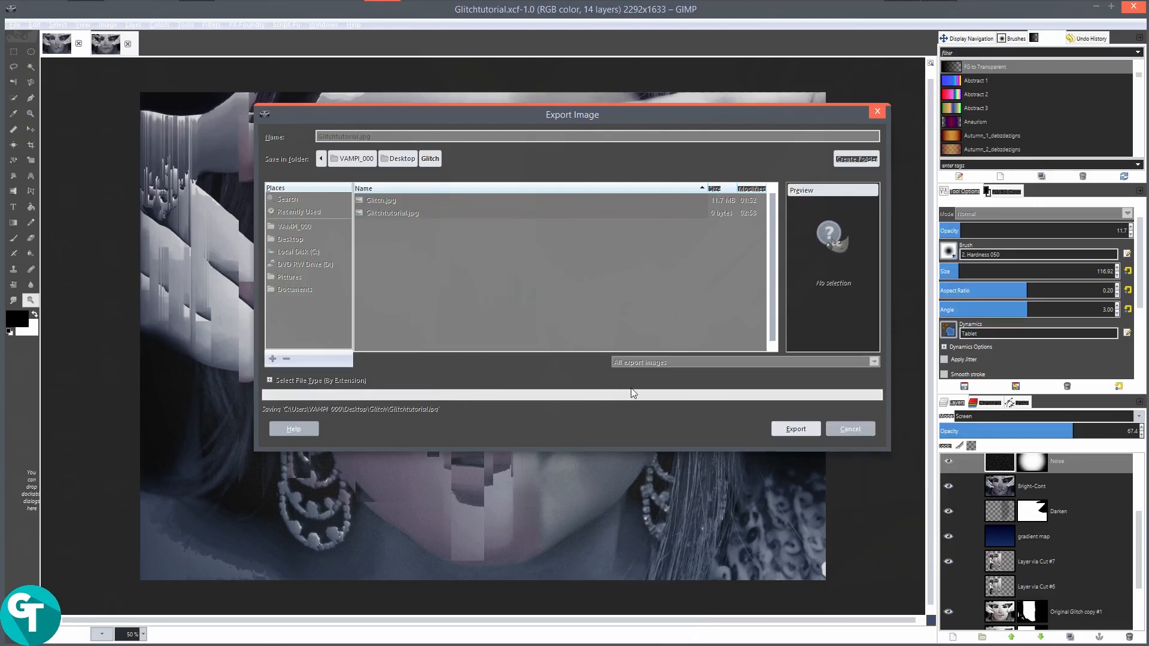